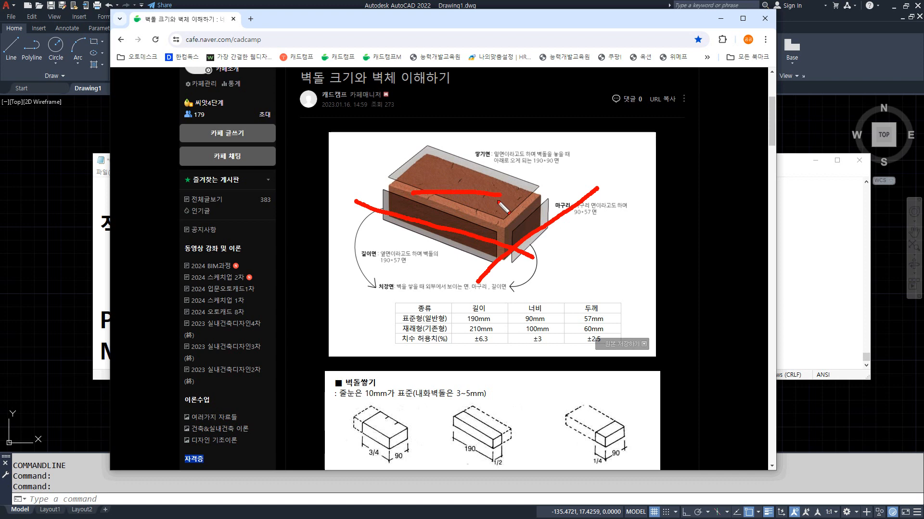
- Underline the 표준형 row of the brick size table and mark the brick's length and end faces with the screen pen
{"action": "key", "text": "e"}
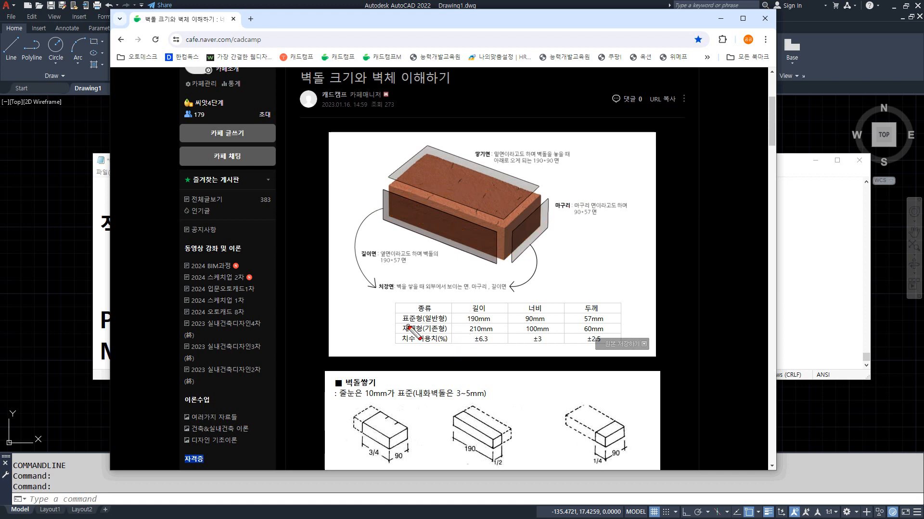
{"action": "left_click_drag", "start_coordinate": [391, 326], "coordinate": [640, 327]}
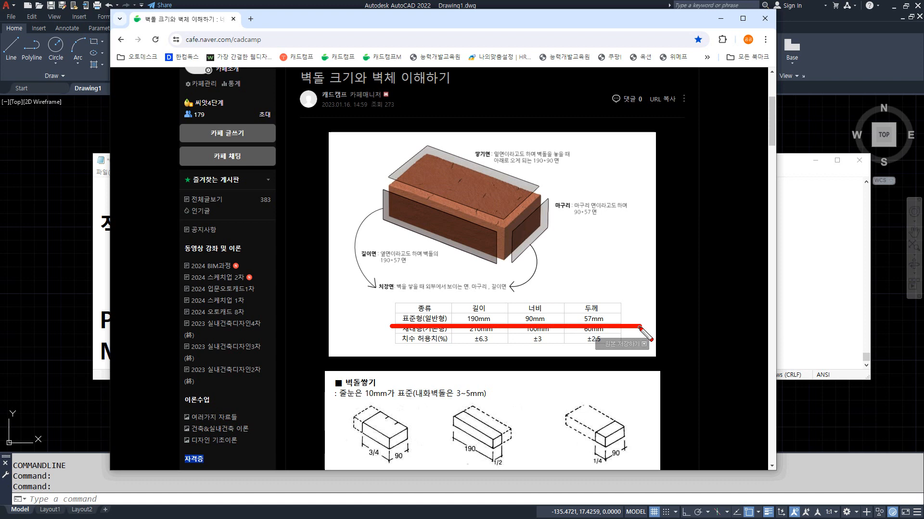
{"action": "key", "text": "e"}
{"action": "left_click_drag", "start_coordinate": [387, 223], "coordinate": [489, 266]}
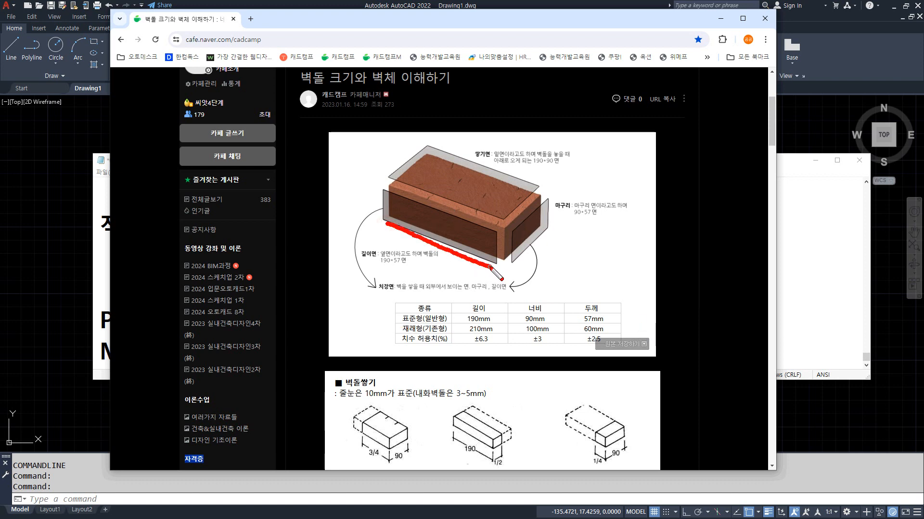
{"action": "left_click_drag", "start_coordinate": [560, 236], "coordinate": [507, 274]}
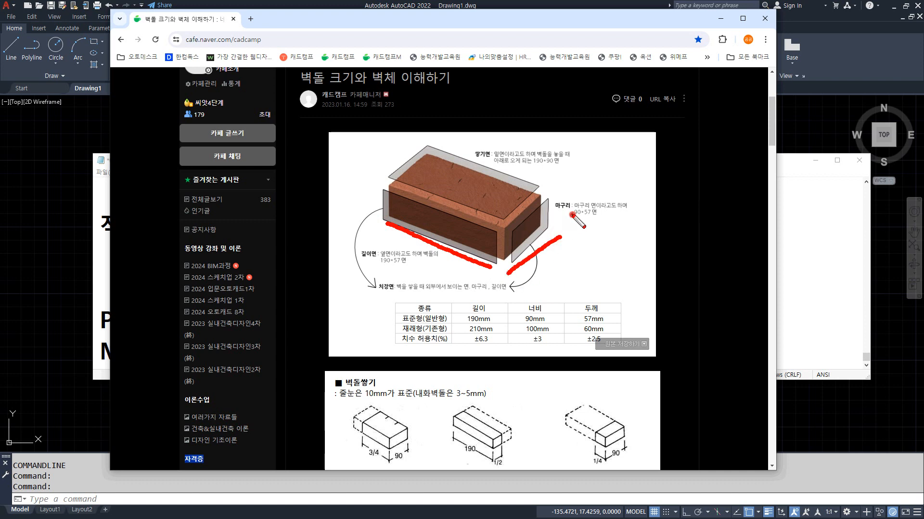
{"action": "left_click_drag", "start_coordinate": [572, 215], "coordinate": [568, 180]}
{"action": "mouse_move", "coordinate": [397, 328]}
{"action": "left_mouse_down"}
{"action": "mouse_move", "coordinate": [624, 330]}
{"action": "mouse_move", "coordinate": [384, 329]}
{"action": "left_mouse_up"}
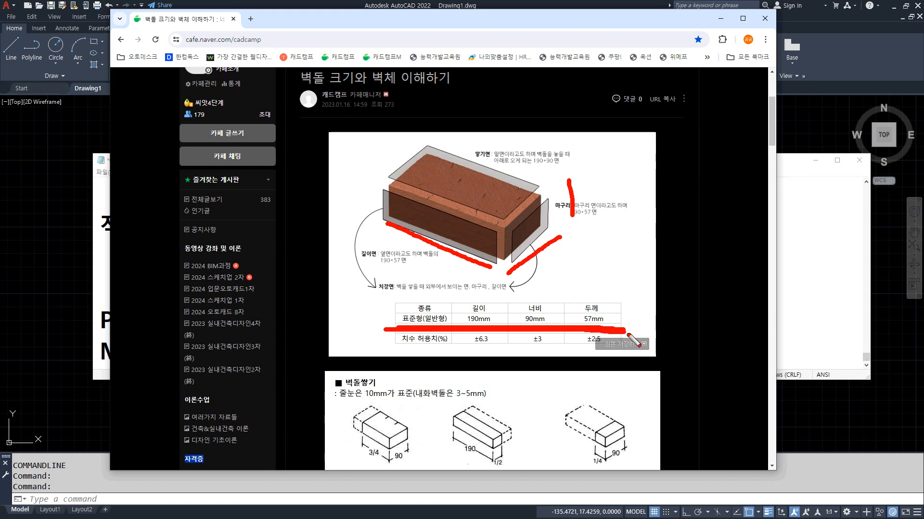
{"action": "key", "text": "Escape"}
- Examine the article's brick-laying patterns, wall thickness table and wall section drawings from 0.5B to 2.0B
{"action": "scroll", "coordinate": [625, 336], "scroll_direction": "down", "scroll_amount": 9}
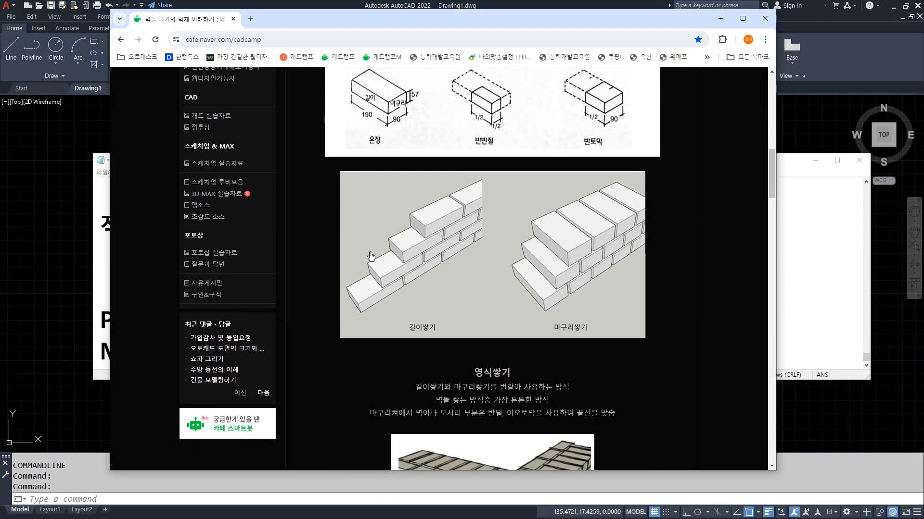
{"action": "scroll", "coordinate": [380, 291], "scroll_direction": "down", "scroll_amount": 8}
{"action": "scroll", "coordinate": [387, 287], "scroll_direction": "down", "scroll_amount": 10}
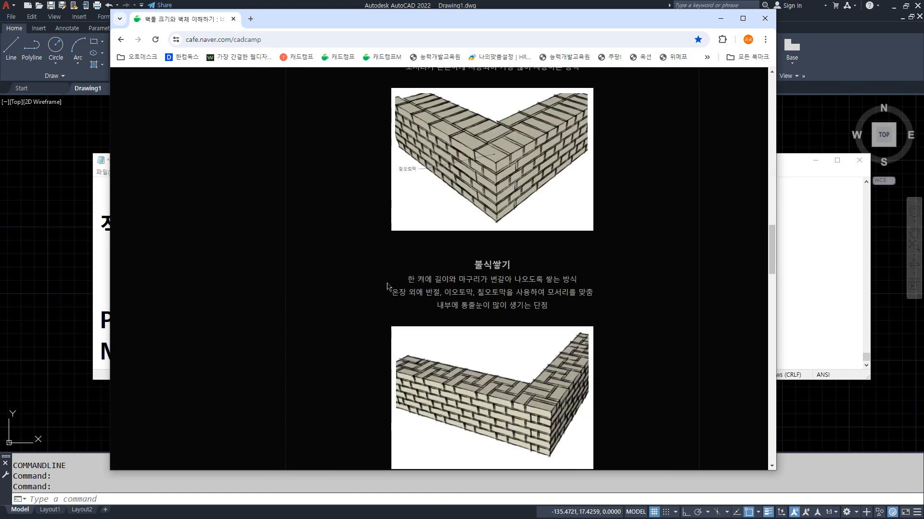
{"action": "scroll", "coordinate": [645, 319], "scroll_direction": "down", "scroll_amount": 4}
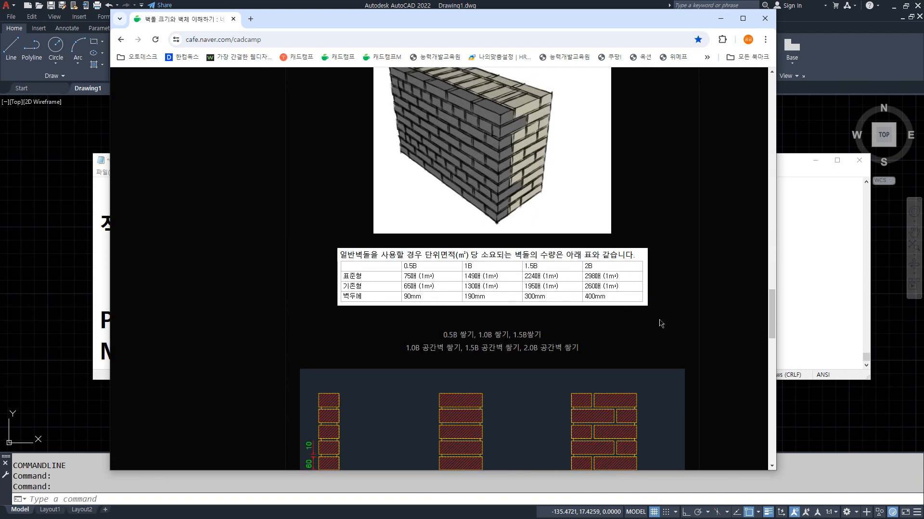
{"action": "scroll", "coordinate": [662, 323], "scroll_direction": "down", "scroll_amount": 4}
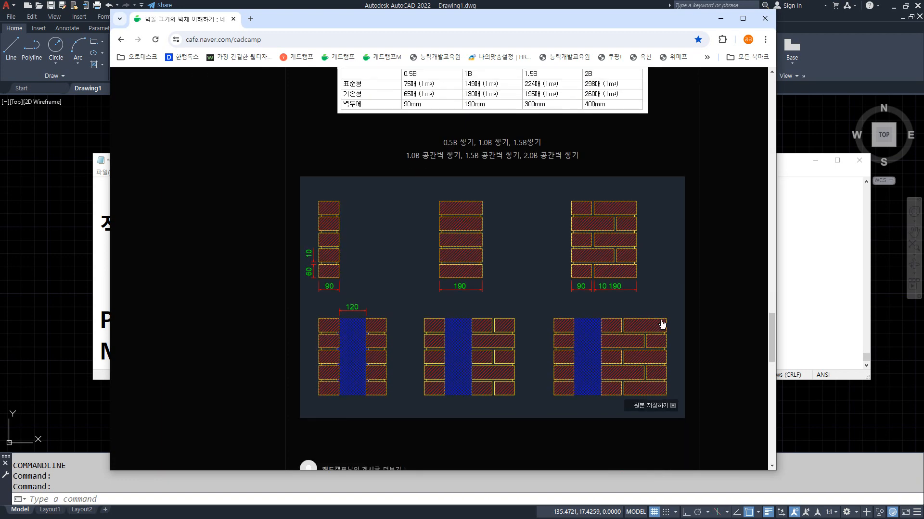
{"action": "scroll", "coordinate": [666, 321], "scroll_direction": "down", "scroll_amount": 2}
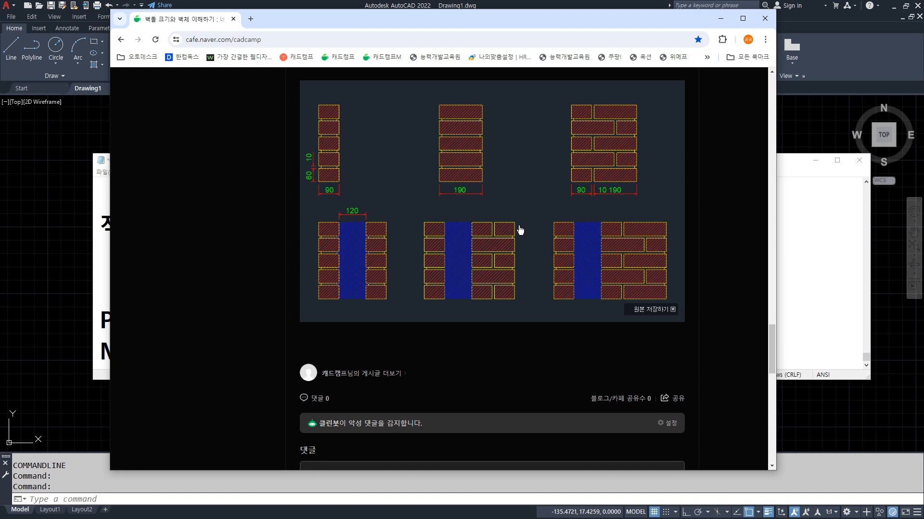
{"action": "mouse_move", "coordinate": [336, 207]}
{"action": "left_mouse_down"}
{"action": "mouse_move", "coordinate": [306, 174]}
{"action": "mouse_move", "coordinate": [315, 197]}
{"action": "left_mouse_up"}
{"action": "key", "text": "Escape"}
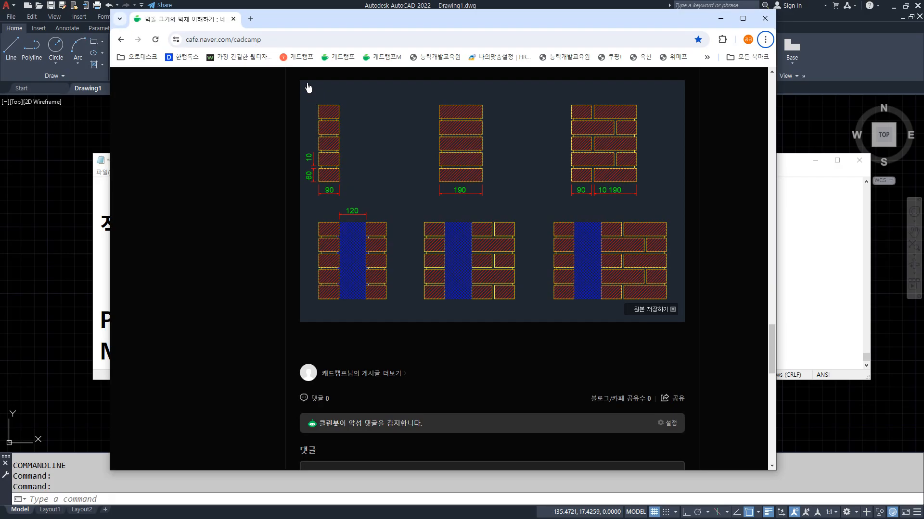
- Label the three solid brick wall sections 0.5B, 1.0B and 1.5B with the screen pen
{"action": "mouse_move", "coordinate": [297, 82]}
{"action": "left_mouse_down"}
{"action": "mouse_move", "coordinate": [292, 97]}
{"action": "mouse_move", "coordinate": [297, 81]}
{"action": "mouse_move", "coordinate": [327, 116]}
{"action": "mouse_move", "coordinate": [345, 92]}
{"action": "mouse_move", "coordinate": [354, 117]}
{"action": "left_mouse_up"}
{"action": "left_click", "coordinate": [317, 115]}
{"action": "mouse_move", "coordinate": [358, 92]}
{"action": "left_mouse_down"}
{"action": "mouse_move", "coordinate": [365, 105]}
{"action": "mouse_move", "coordinate": [352, 119]}
{"action": "left_mouse_up"}
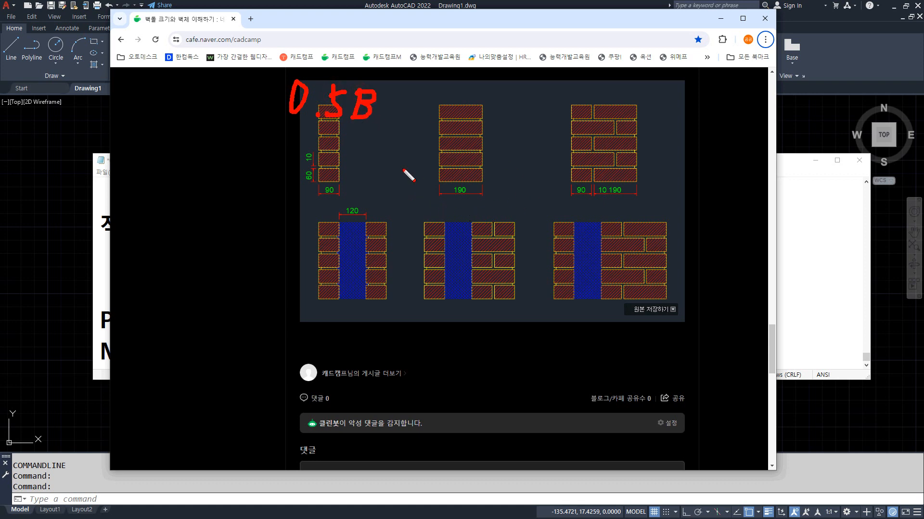
{"action": "mouse_move", "coordinate": [440, 82]}
{"action": "left_mouse_down"}
{"action": "mouse_move", "coordinate": [437, 104]}
{"action": "mouse_move", "coordinate": [466, 102]}
{"action": "mouse_move", "coordinate": [476, 87]}
{"action": "mouse_move", "coordinate": [488, 115]}
{"action": "mouse_move", "coordinate": [500, 95]}
{"action": "mouse_move", "coordinate": [490, 114]}
{"action": "left_mouse_up"}
{"action": "left_click", "coordinate": [450, 102]}
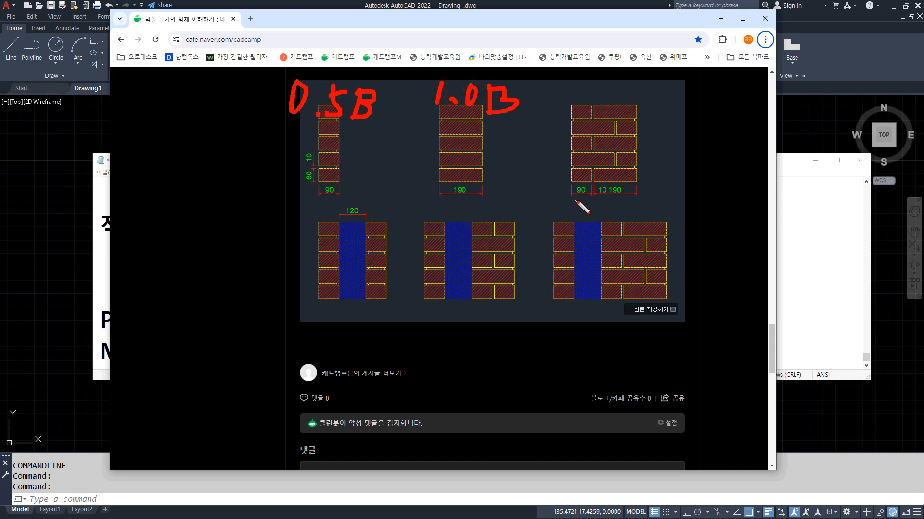
{"action": "left_click_drag", "start_coordinate": [576, 201], "coordinate": [623, 197]}
{"action": "left_click_drag", "start_coordinate": [581, 93], "coordinate": [583, 102]}
{"action": "left_click_drag", "start_coordinate": [589, 97], "coordinate": [591, 99]}
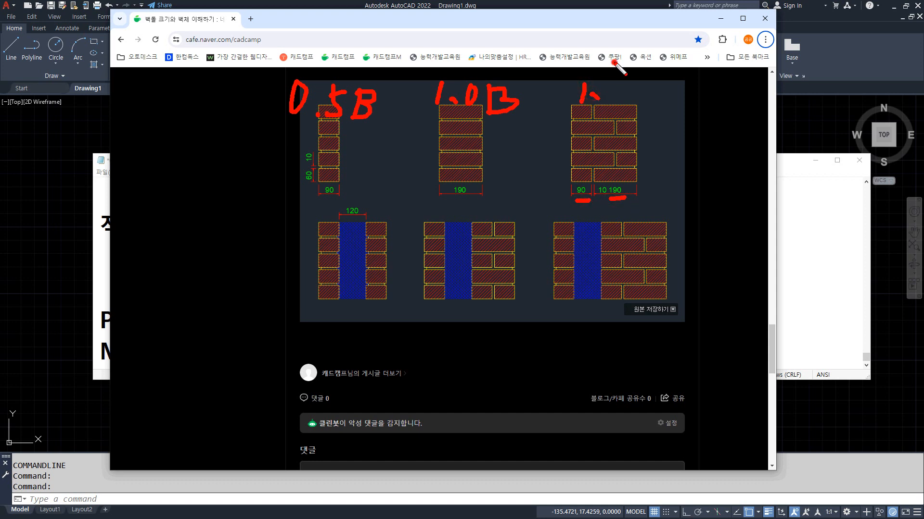
{"action": "mouse_move", "coordinate": [613, 60]}
{"action": "left_mouse_down"}
{"action": "mouse_move", "coordinate": [622, 106]}
{"action": "mouse_move", "coordinate": [628, 82]}
{"action": "mouse_move", "coordinate": [634, 101]}
{"action": "mouse_move", "coordinate": [647, 98]}
{"action": "mouse_move", "coordinate": [633, 101]}
{"action": "left_mouse_up"}
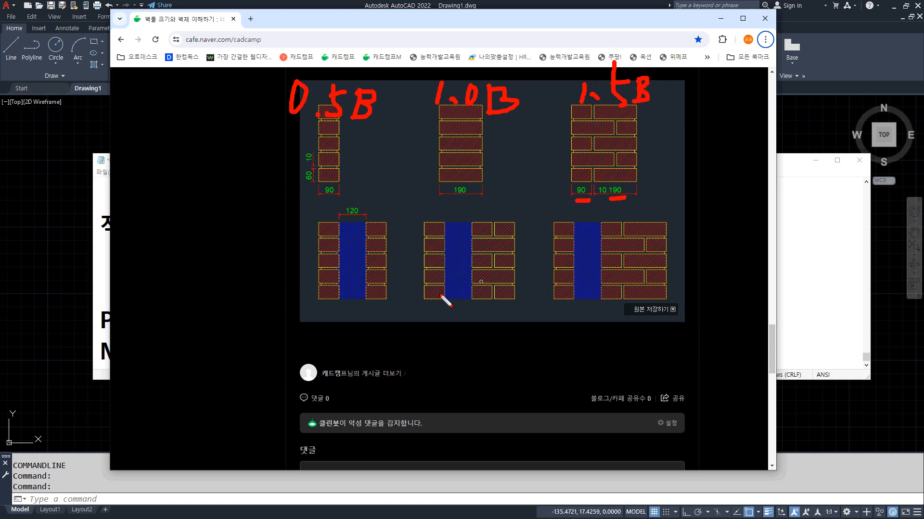
- Circle the 120 cavity dimension and label the first two cavity wall sections 1.0B and 1.5B with the screen pen
{"action": "mouse_move", "coordinate": [367, 302]}
{"action": "left_mouse_down"}
{"action": "mouse_move", "coordinate": [387, 295]}
{"action": "mouse_move", "coordinate": [306, 305]}
{"action": "left_mouse_up"}
{"action": "mouse_move", "coordinate": [353, 231]}
{"action": "left_mouse_down"}
{"action": "mouse_move", "coordinate": [355, 201]}
{"action": "mouse_move", "coordinate": [353, 231]}
{"action": "left_mouse_up"}
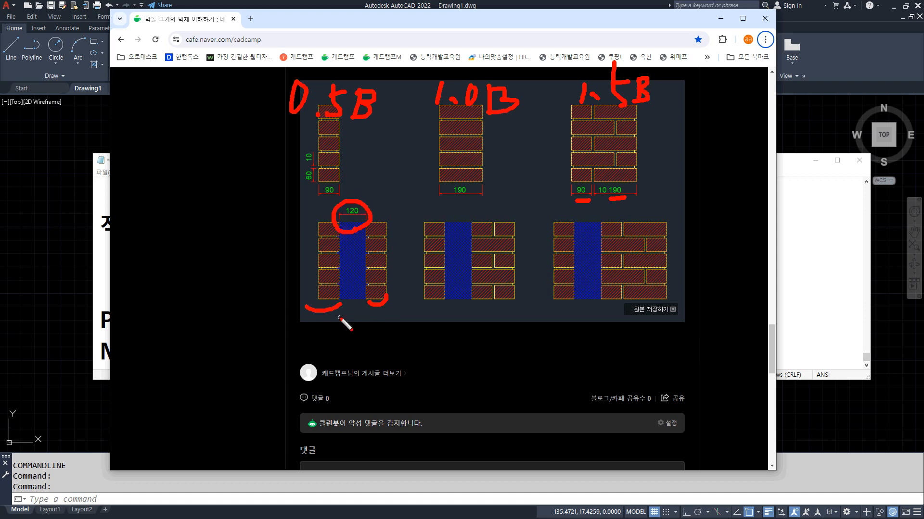
{"action": "mouse_move", "coordinate": [337, 316]}
{"action": "left_mouse_down"}
{"action": "mouse_move", "coordinate": [337, 339]}
{"action": "mouse_move", "coordinate": [365, 326]}
{"action": "mouse_move", "coordinate": [350, 339]}
{"action": "mouse_move", "coordinate": [378, 341]}
{"action": "mouse_move", "coordinate": [384, 329]}
{"action": "mouse_move", "coordinate": [380, 340]}
{"action": "left_mouse_up"}
{"action": "left_click", "coordinate": [344, 336]}
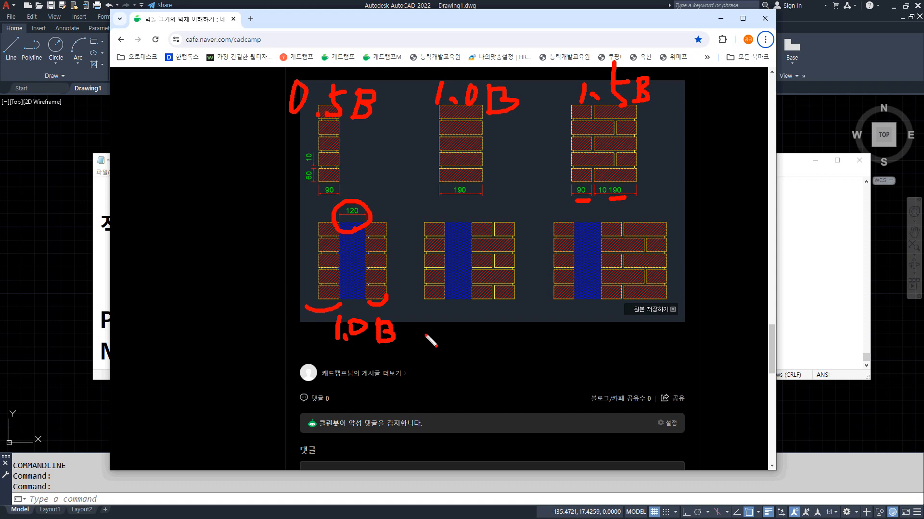
{"action": "left_click_drag", "start_coordinate": [441, 298], "coordinate": [420, 299]}
{"action": "left_click_drag", "start_coordinate": [481, 302], "coordinate": [514, 302]}
{"action": "mouse_move", "coordinate": [459, 323]}
{"action": "left_mouse_down"}
{"action": "mouse_move", "coordinate": [452, 342]}
{"action": "mouse_move", "coordinate": [486, 351]}
{"action": "mouse_move", "coordinate": [498, 325]}
{"action": "mouse_move", "coordinate": [507, 352]}
{"action": "mouse_move", "coordinate": [532, 351]}
{"action": "mouse_move", "coordinate": [503, 354]}
{"action": "left_mouse_up"}
{"action": "left_click", "coordinate": [463, 338]}
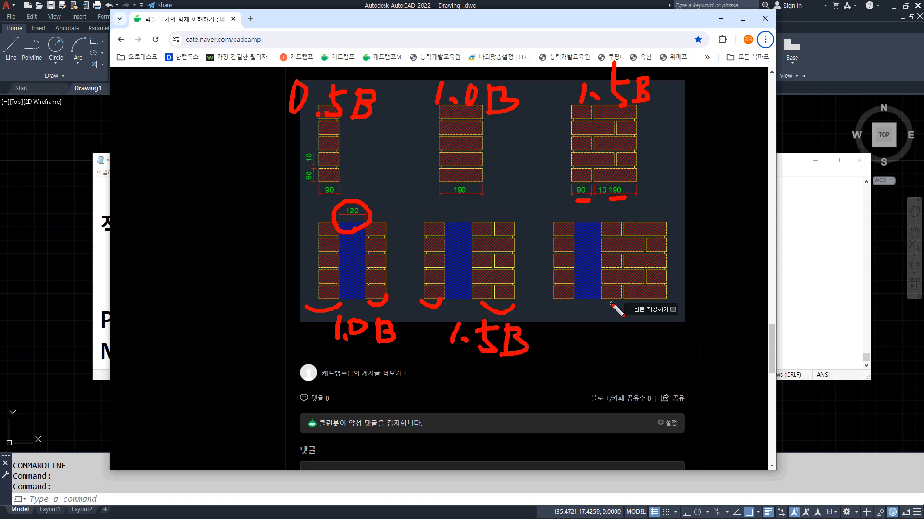
- Mark the third cavity wall's leaves 0.5 and 1.5, label the wall 2.0B, and clear all pen markings
{"action": "mouse_move", "coordinate": [672, 300]}
{"action": "left_mouse_down"}
{"action": "mouse_move", "coordinate": [613, 303]}
{"action": "mouse_move", "coordinate": [632, 327]}
{"action": "mouse_move", "coordinate": [655, 329]}
{"action": "left_mouse_up"}
{"action": "left_click", "coordinate": [644, 324]}
{"action": "left_click_drag", "start_coordinate": [550, 311], "coordinate": [570, 331]}
{"action": "left_click", "coordinate": [561, 322]}
{"action": "left_click_drag", "start_coordinate": [571, 310], "coordinate": [590, 309]}
{"action": "mouse_move", "coordinate": [590, 358]}
{"action": "left_mouse_down"}
{"action": "mouse_move", "coordinate": [620, 368]}
{"action": "mouse_move", "coordinate": [646, 348]}
{"action": "mouse_move", "coordinate": [661, 358]}
{"action": "mouse_move", "coordinate": [654, 372]}
{"action": "left_mouse_up"}
{"action": "left_click", "coordinate": [628, 369]}
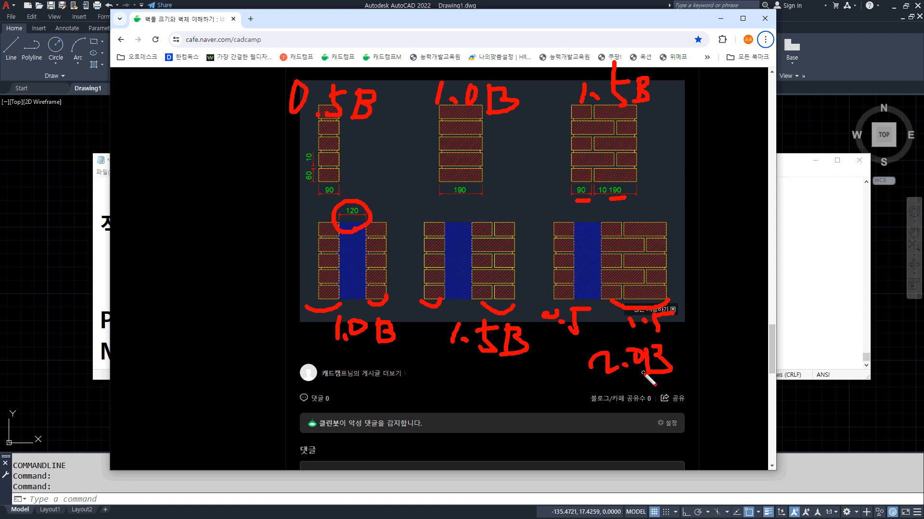
{"action": "key", "text": "e"}
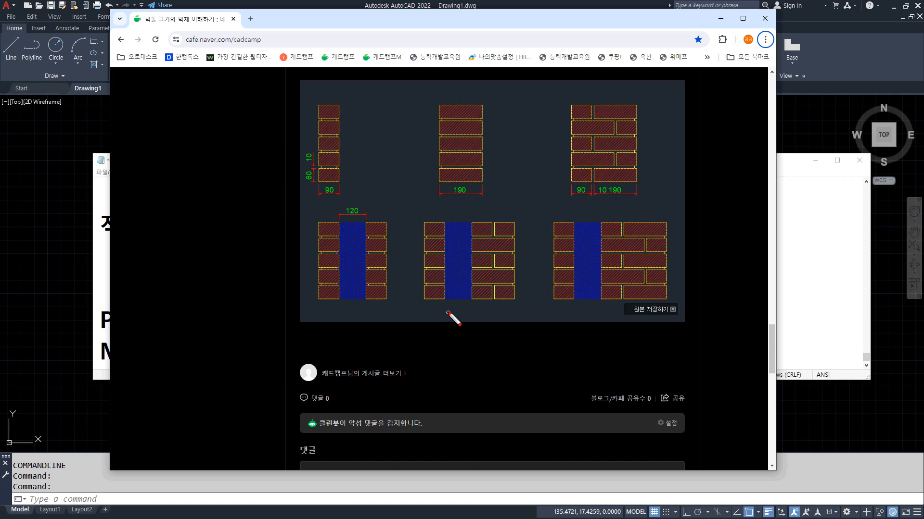
- Circle and underline the middle cavity wall section, and circle the whole wall diagram with the screen pen
{"action": "mouse_move", "coordinate": [437, 322]}
{"action": "left_mouse_down"}
{"action": "mouse_move", "coordinate": [420, 313]}
{"action": "mouse_move", "coordinate": [403, 225]}
{"action": "mouse_move", "coordinate": [521, 238]}
{"action": "mouse_move", "coordinate": [477, 359]}
{"action": "mouse_move", "coordinate": [410, 330]}
{"action": "left_mouse_up"}
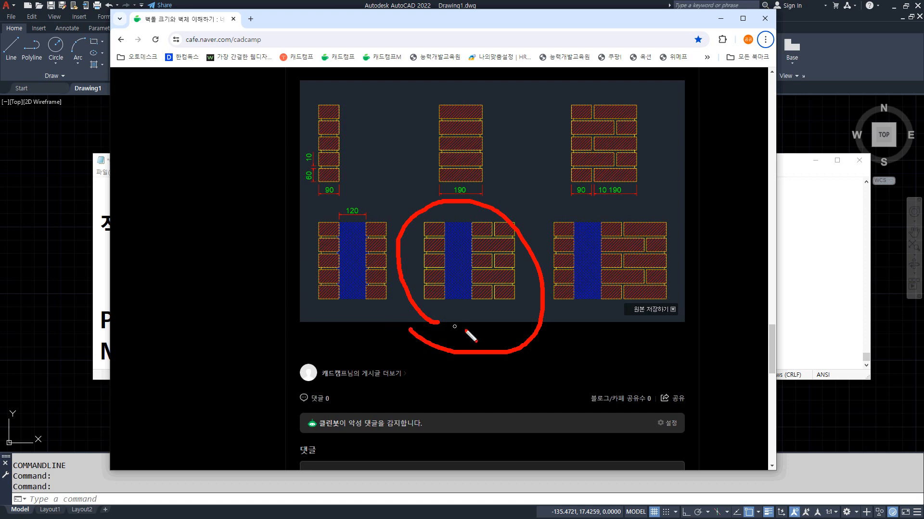
{"action": "mouse_move", "coordinate": [506, 316]}
{"action": "left_mouse_down"}
{"action": "mouse_move", "coordinate": [438, 323]}
{"action": "mouse_move", "coordinate": [456, 334]}
{"action": "left_mouse_up"}
{"action": "mouse_move", "coordinate": [523, 333]}
{"action": "left_mouse_down"}
{"action": "mouse_move", "coordinate": [435, 340]}
{"action": "mouse_move", "coordinate": [445, 354]}
{"action": "left_mouse_up"}
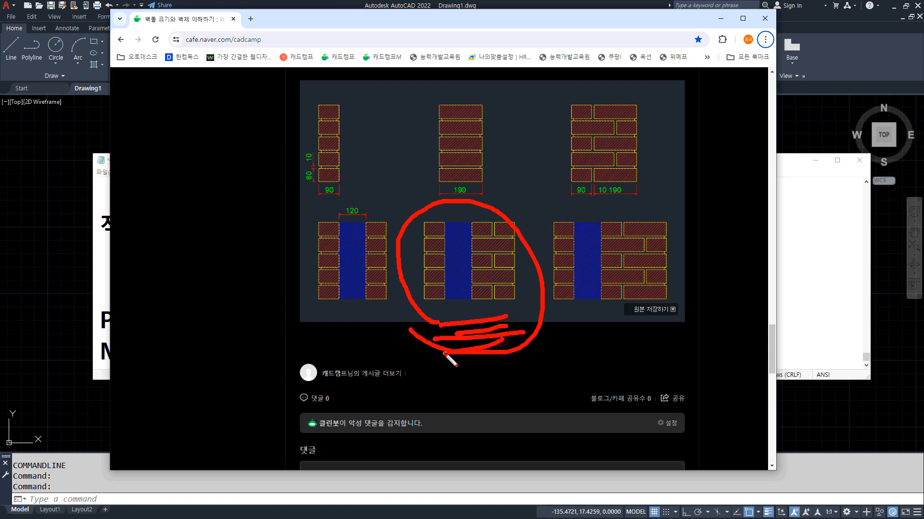
{"action": "left_click_drag", "start_coordinate": [505, 347], "coordinate": [444, 353]}
{"action": "mouse_move", "coordinate": [317, 351]}
{"action": "left_mouse_down"}
{"action": "mouse_move", "coordinate": [227, 183]}
{"action": "mouse_move", "coordinate": [484, 80]}
{"action": "mouse_move", "coordinate": [746, 233]}
{"action": "mouse_move", "coordinate": [524, 358]}
{"action": "mouse_move", "coordinate": [324, 326]}
{"action": "left_mouse_up"}
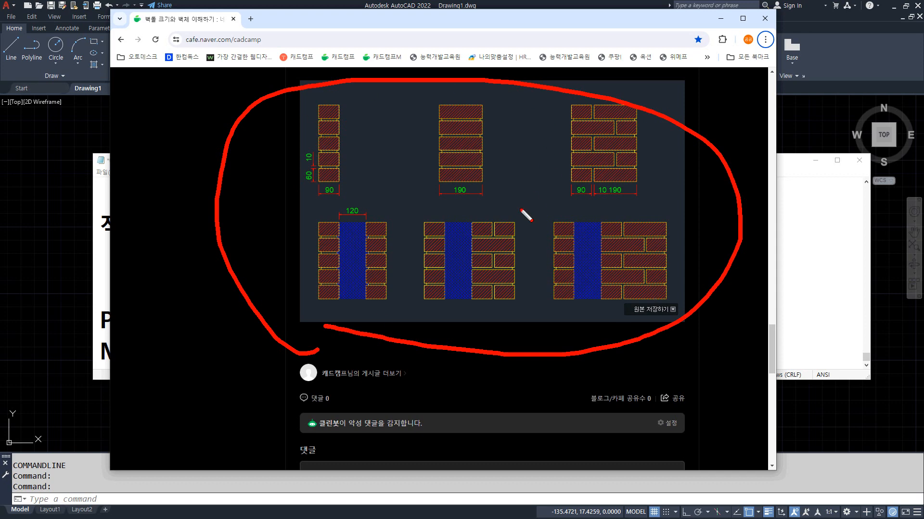
- Switch to the AutoCAD drawing and make the 중심 layer current
{"action": "key", "text": "Escape"}
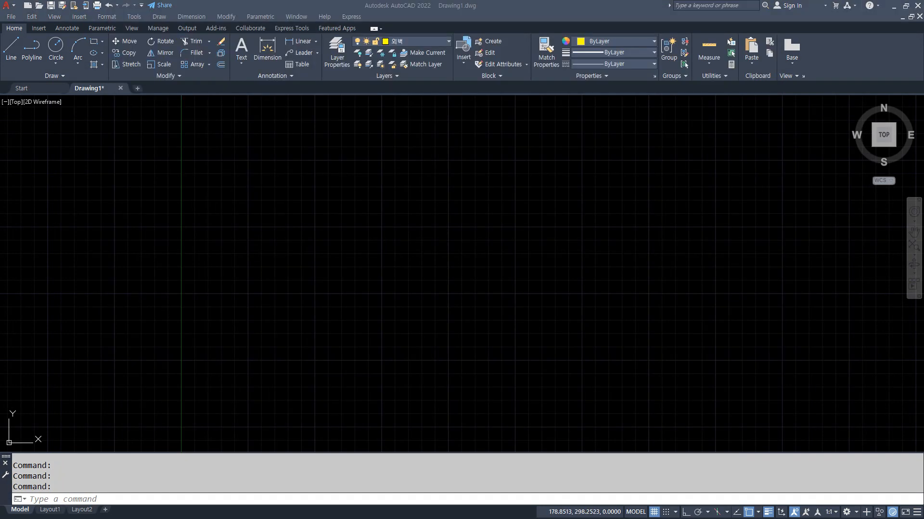
{"action": "left_click", "coordinate": [420, 44]}
{"action": "left_click", "coordinate": [411, 78]}
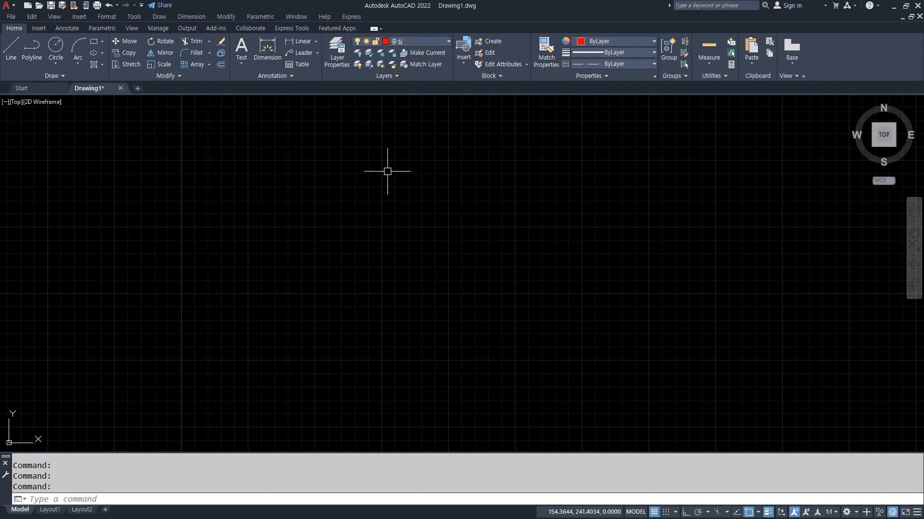
{"action": "type", "text": "x"}
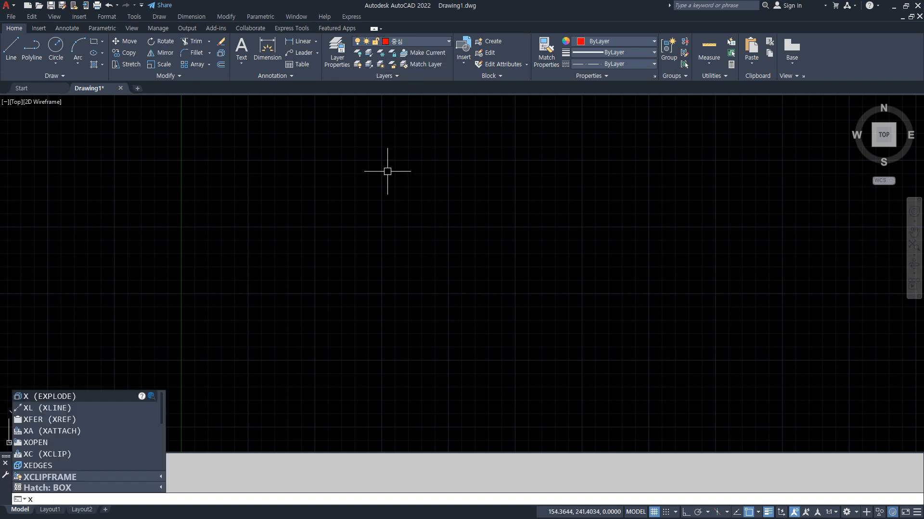
{"action": "key", "text": "Return"}
{"action": "key", "text": "Escape"}
{"action": "key", "text": "Escape"}
- Draw a vertical construction line in the empty drawing area, with polar tracking and object snap tracking turned on
{"action": "type", "text": "xl"}
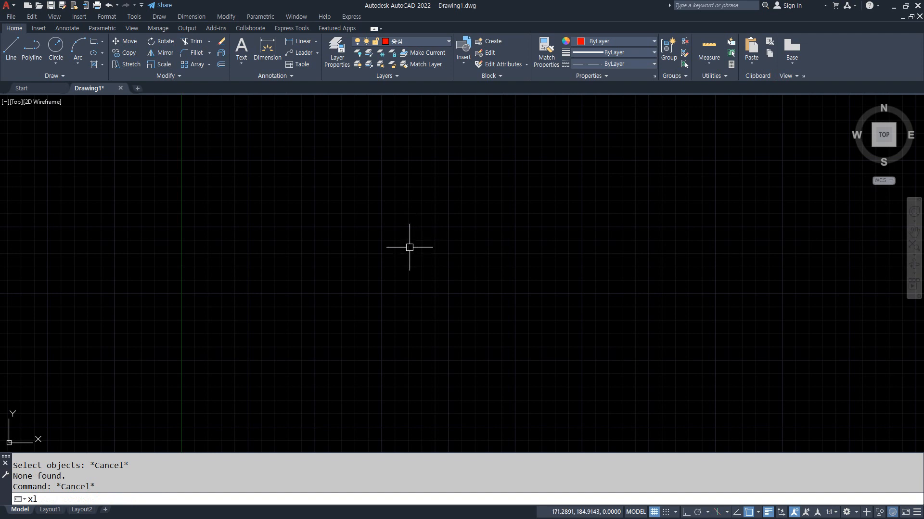
{"action": "key", "text": "Return"}
{"action": "left_click", "coordinate": [386, 316]}
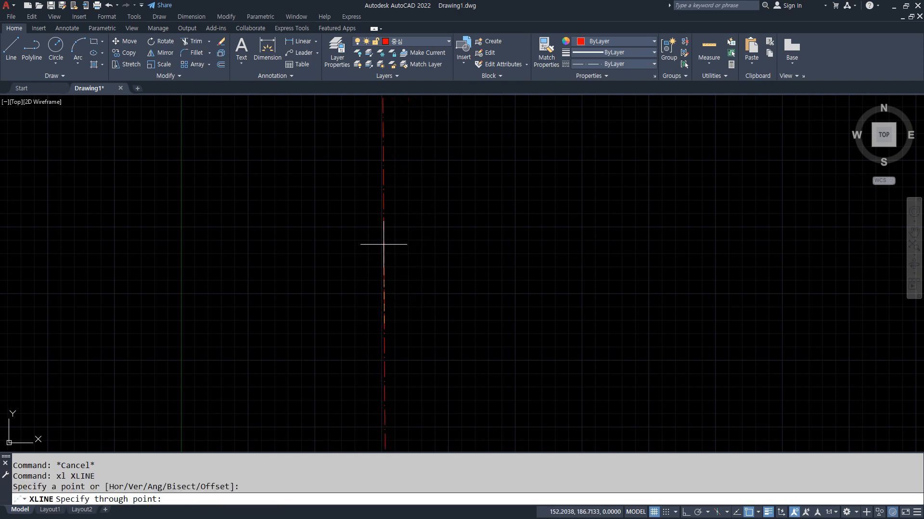
{"action": "left_click", "coordinate": [700, 512]}
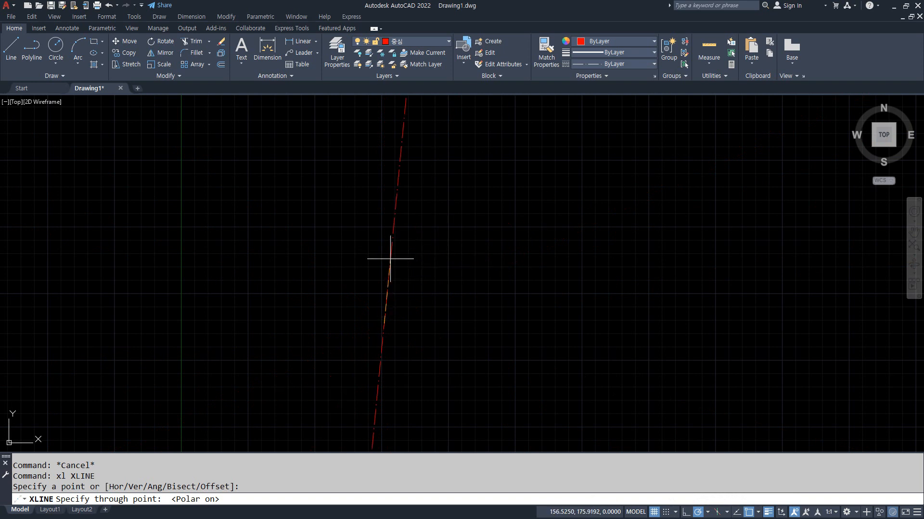
{"action": "left_click", "coordinate": [384, 258]}
{"action": "key", "text": "Escape"}
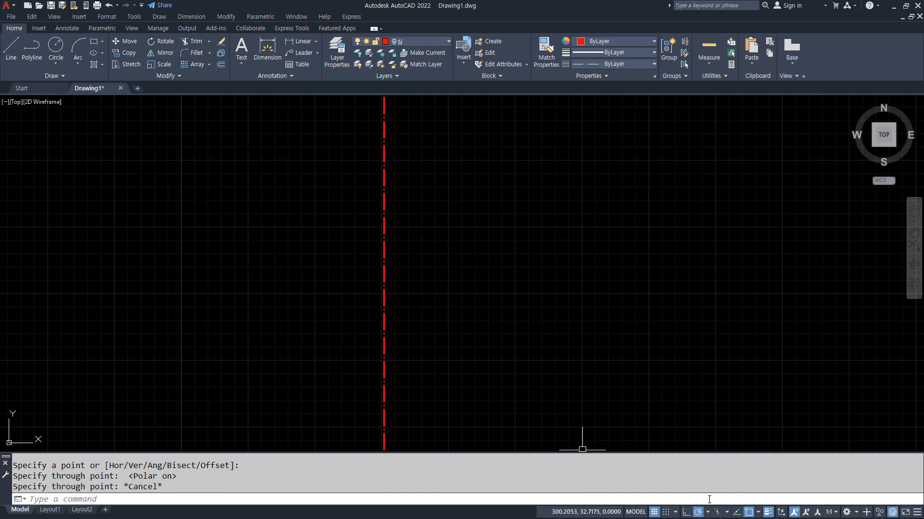
{"action": "left_click", "coordinate": [737, 511]}
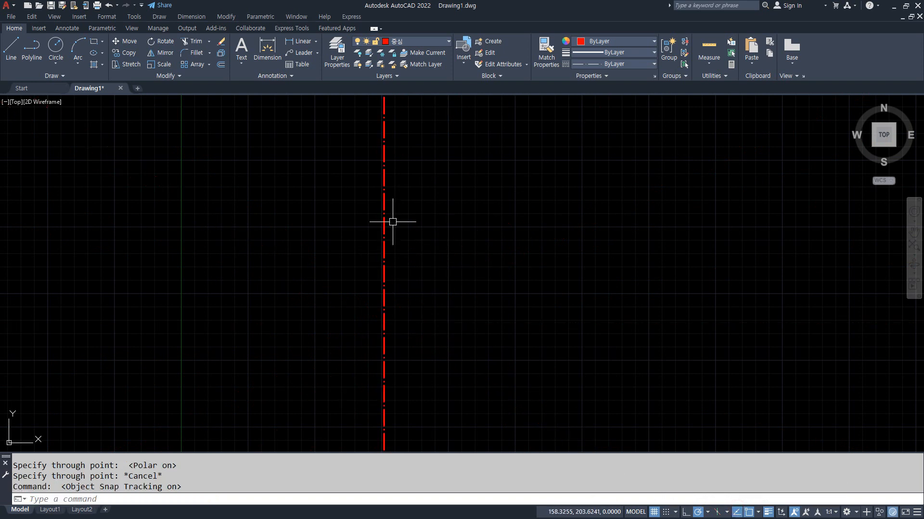
- Offset the vertical centre line by 60 to both sides
{"action": "type", "text": "o"}
{"action": "key", "text": "Return"}
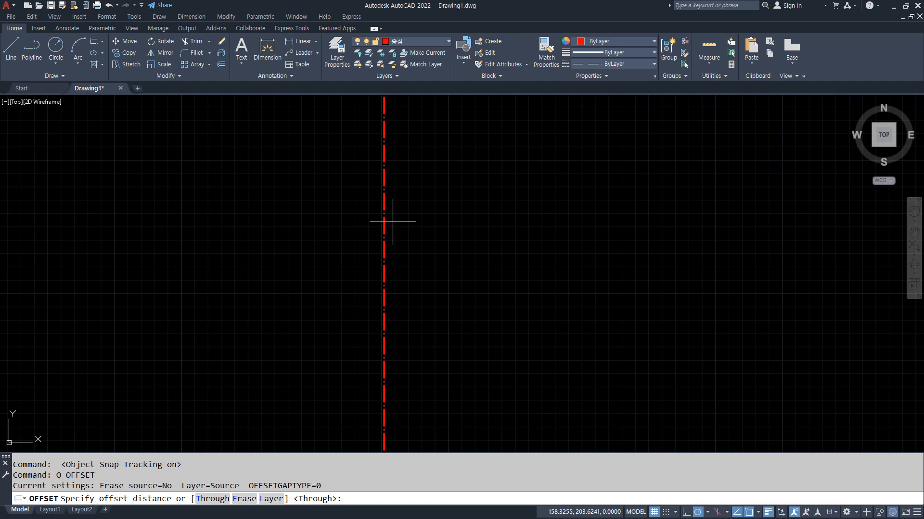
{"action": "key", "text": "Return"}
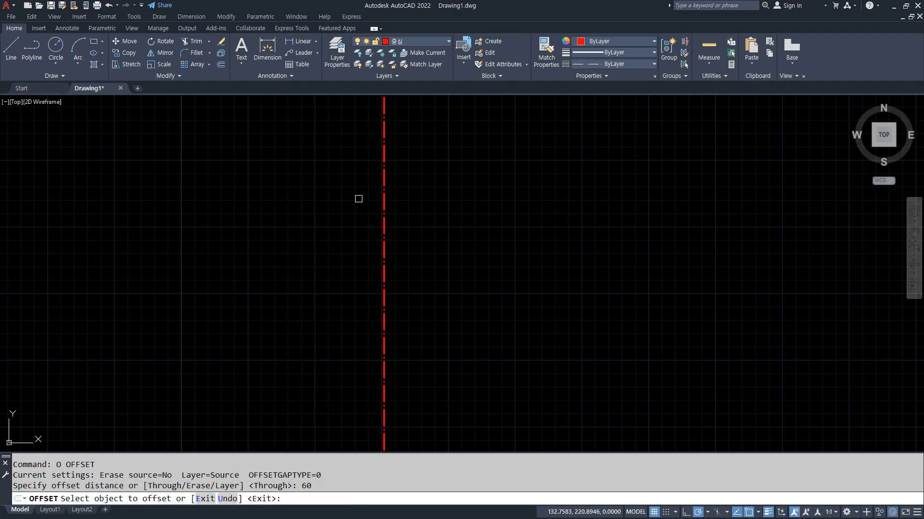
{"action": "left_click", "coordinate": [383, 206]}
{"action": "left_click", "coordinate": [367, 205]}
{"action": "left_click", "coordinate": [384, 210]}
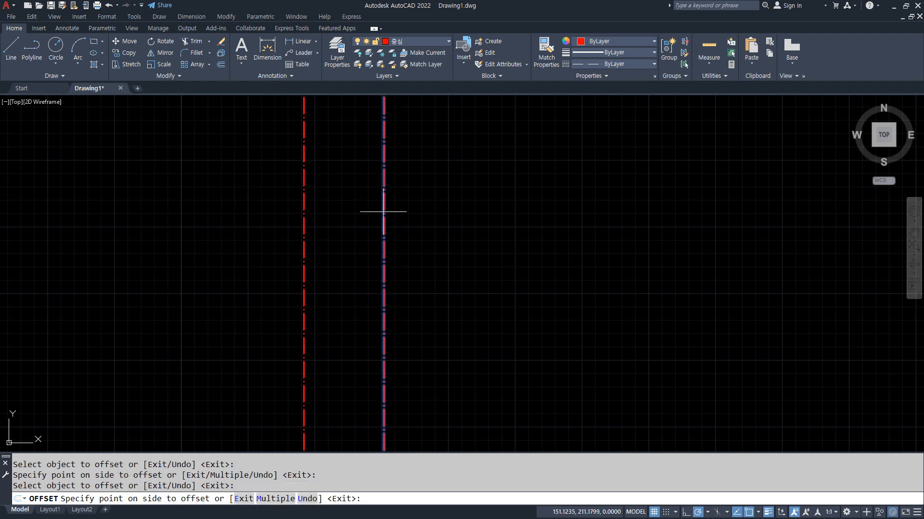
{"action": "left_click", "coordinate": [437, 213]}
{"action": "key", "text": "Return"}
- Offset the line left of the centre line outward by 90
{"action": "key", "text": "Return"}
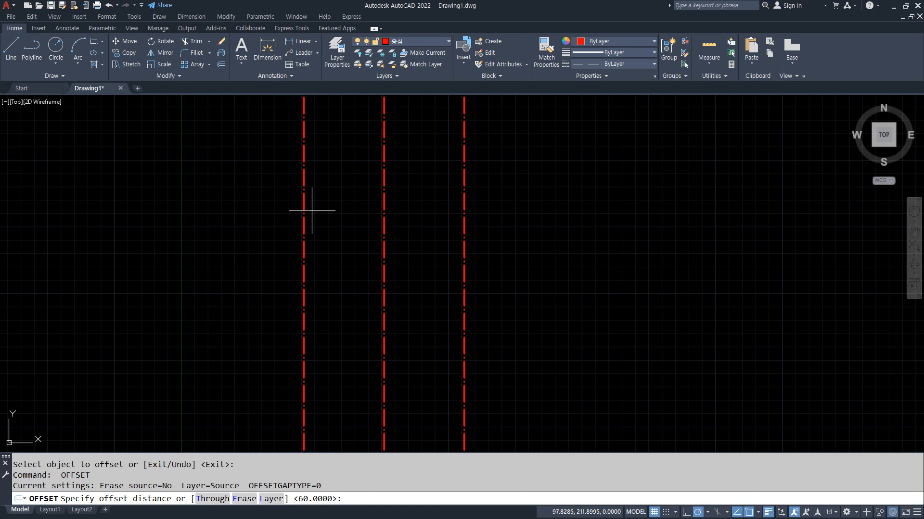
{"action": "type", "text": "90"}
{"action": "key", "text": "Return"}
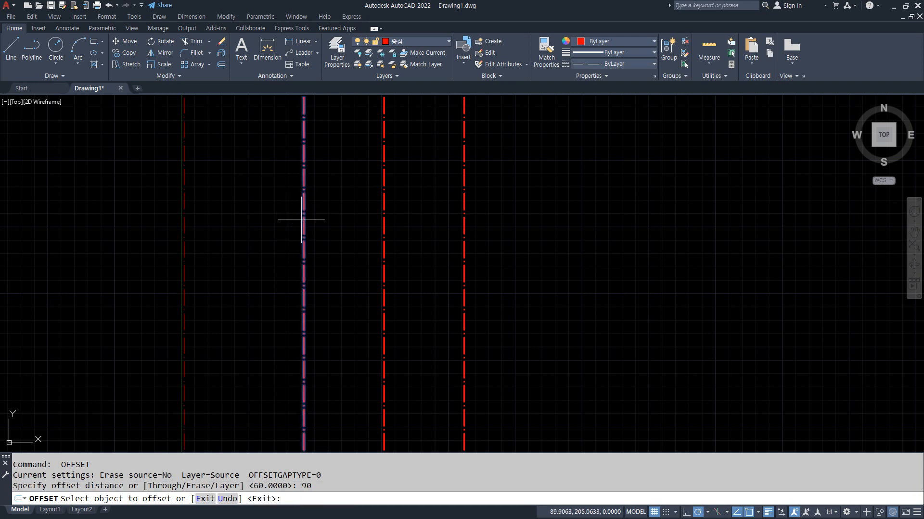
{"action": "left_click", "coordinate": [304, 217]}
{"action": "left_click", "coordinate": [269, 219]}
{"action": "key", "text": "Return"}
- Offset the line right of the centre line outward by 190
{"action": "key", "text": "Return"}
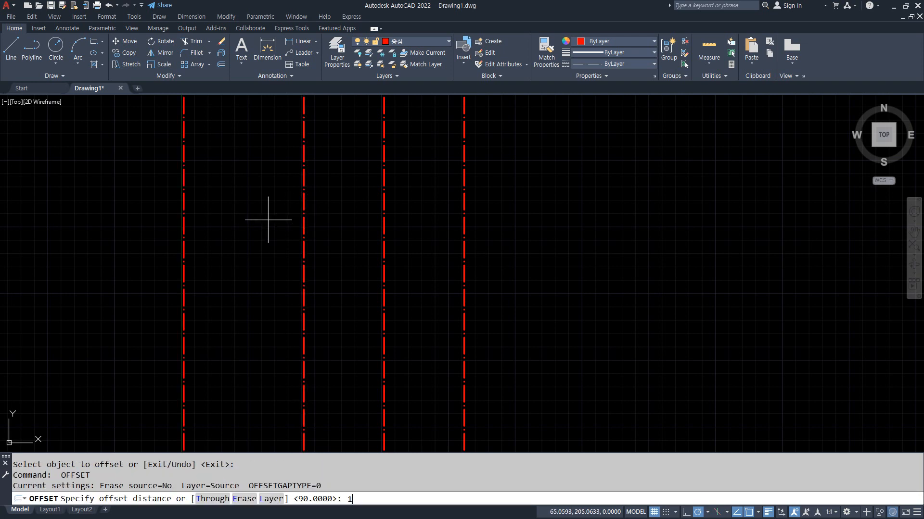
{"action": "type", "text": "190"}
{"action": "key", "text": "Return"}
{"action": "left_click", "coordinate": [463, 262]}
{"action": "left_click", "coordinate": [550, 258]}
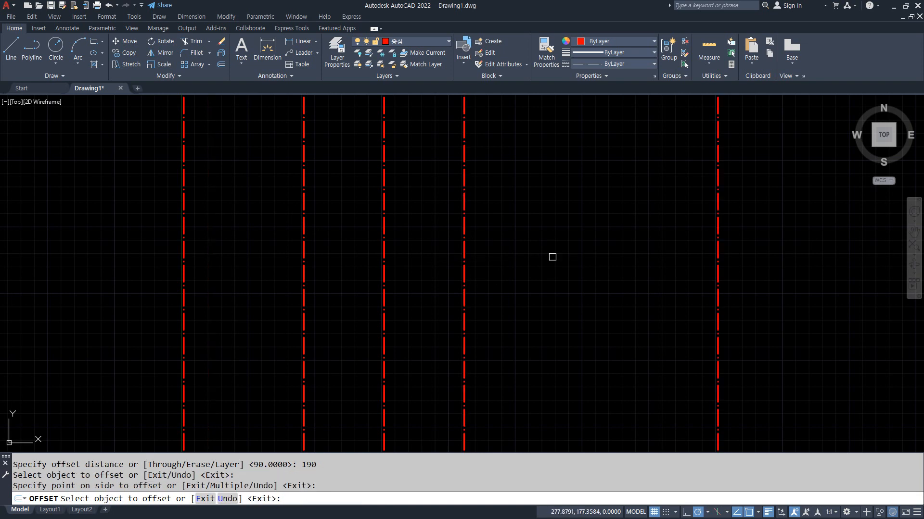
{"action": "key", "text": "Return"}
- Move the four offset wall lines to the 외벽 layer, leaving the centre line out
{"action": "scroll", "coordinate": [539, 281], "scroll_direction": "down", "scroll_amount": 2}
{"action": "left_click_drag", "start_coordinate": [705, 208], "coordinate": [447, 302]}
{"action": "left_click_drag", "start_coordinate": [413, 243], "coordinate": [270, 315]}
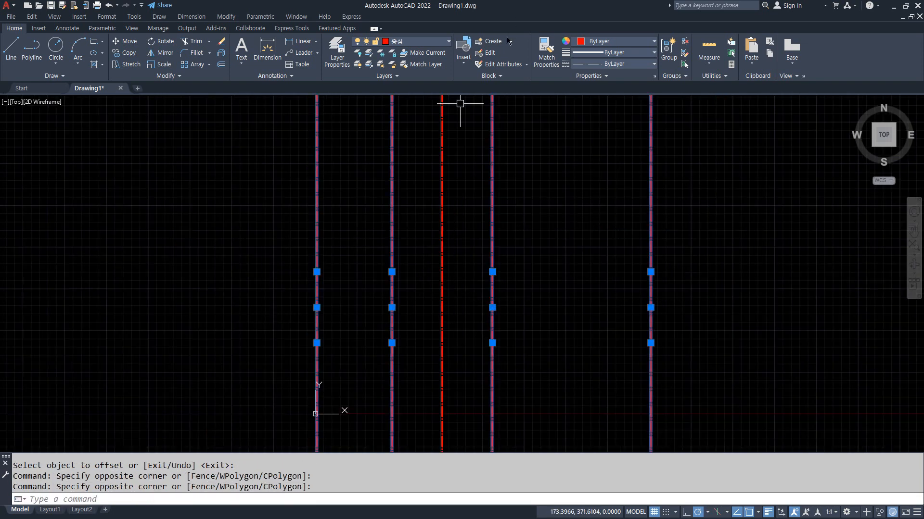
{"action": "left_click", "coordinate": [438, 43]}
{"action": "left_click", "coordinate": [413, 64]}
{"action": "key", "text": "Escape"}
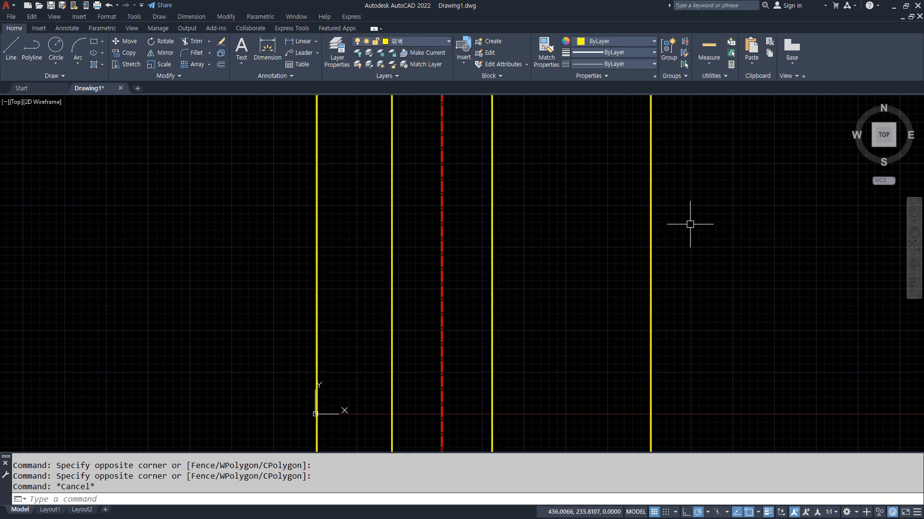
{"action": "key", "text": "Escape"}
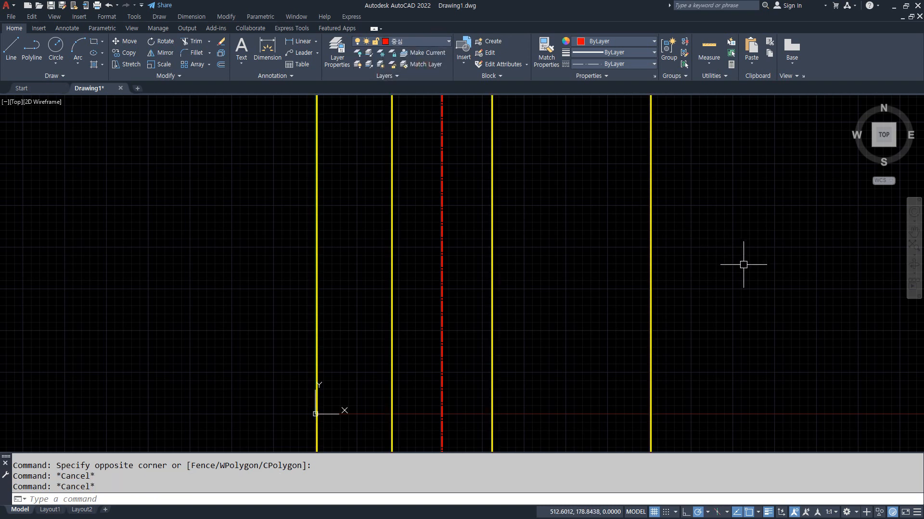
- Create a layer named 단열 and set its colour to blue, index 5
{"action": "left_click", "coordinate": [464, 212]}
{"action": "left_click", "coordinate": [416, 239]}
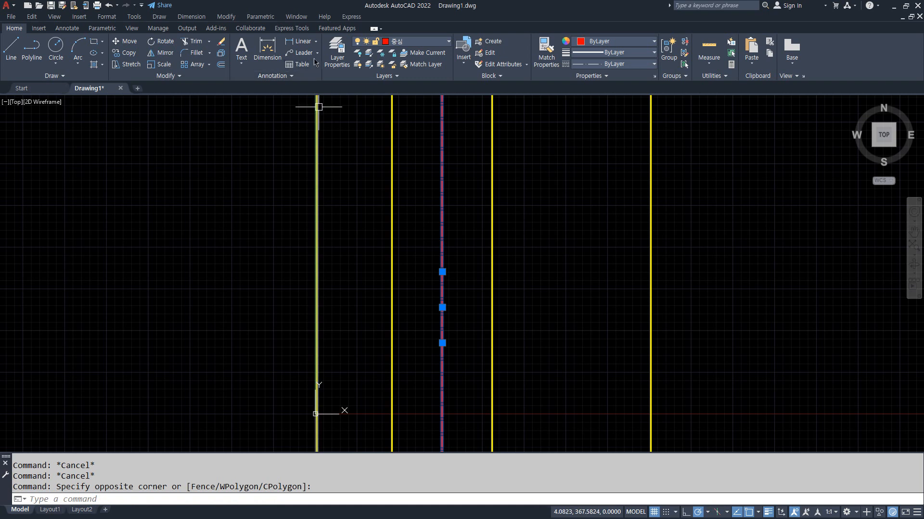
{"action": "left_click", "coordinate": [337, 51]}
{"action": "left_click", "coordinate": [239, 102]}
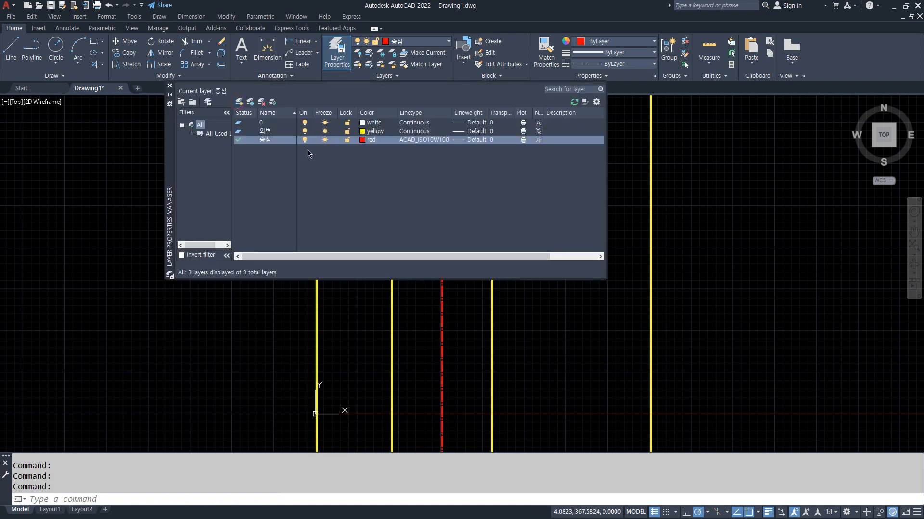
{"action": "type", "text": "단열"}
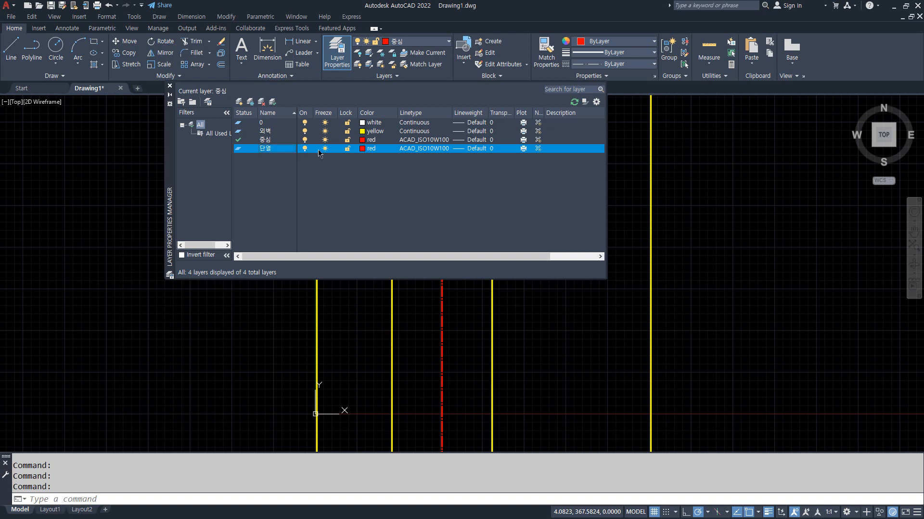
{"action": "left_click", "coordinate": [365, 149]}
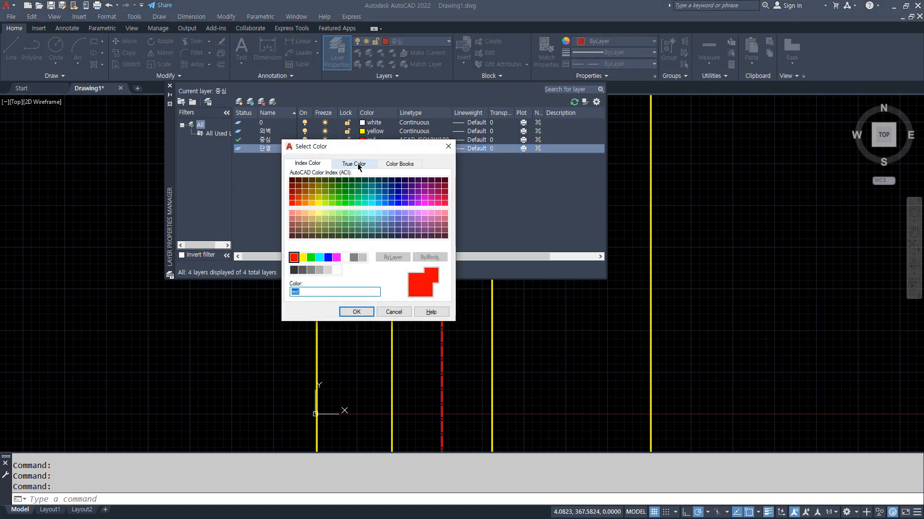
{"action": "key", "text": "BackSpace"}
{"action": "type", "text": "5"}
{"action": "key", "text": "Return"}
- Assign the BATTING linetype to the 단열 layer and close the layer manager
{"action": "left_click", "coordinate": [437, 148]}
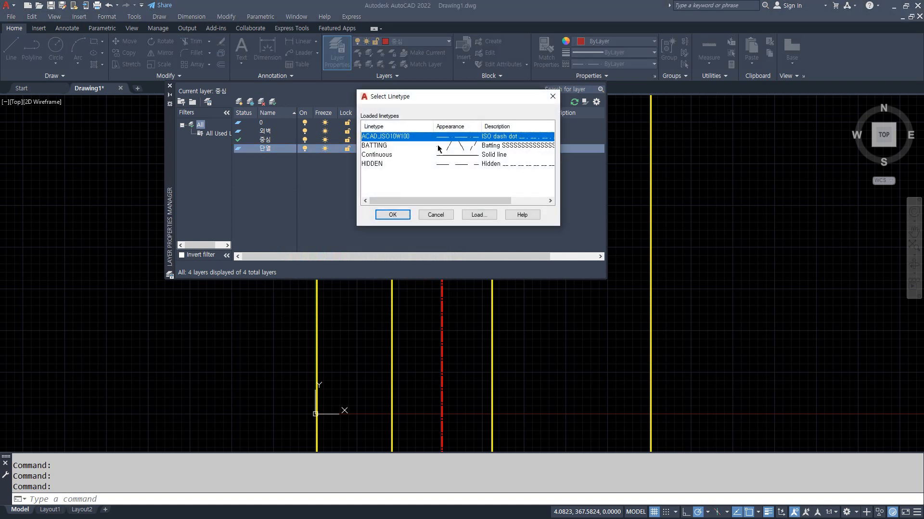
{"action": "left_click", "coordinate": [374, 147]}
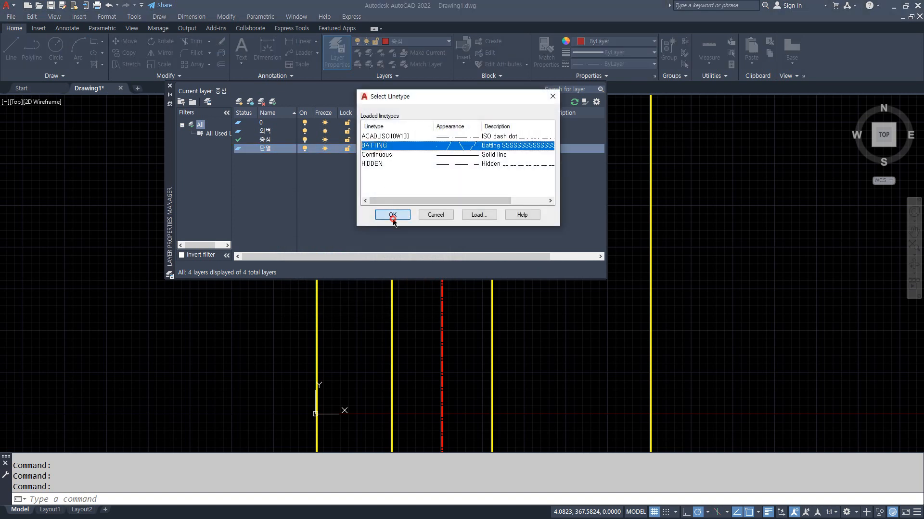
{"action": "left_click", "coordinate": [393, 215]}
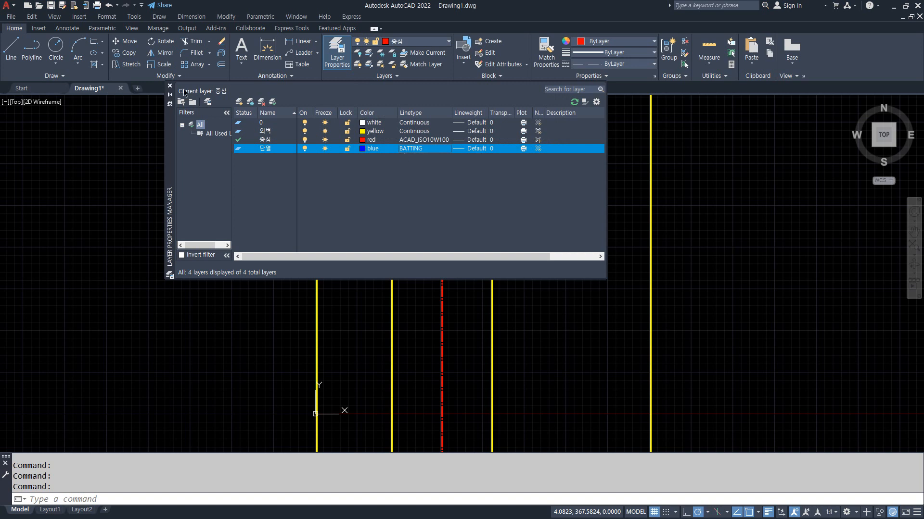
{"action": "left_click", "coordinate": [169, 86]}
- Move the centre line to the 단열 layer so it represents the insulation
{"action": "left_click", "coordinate": [439, 200]}
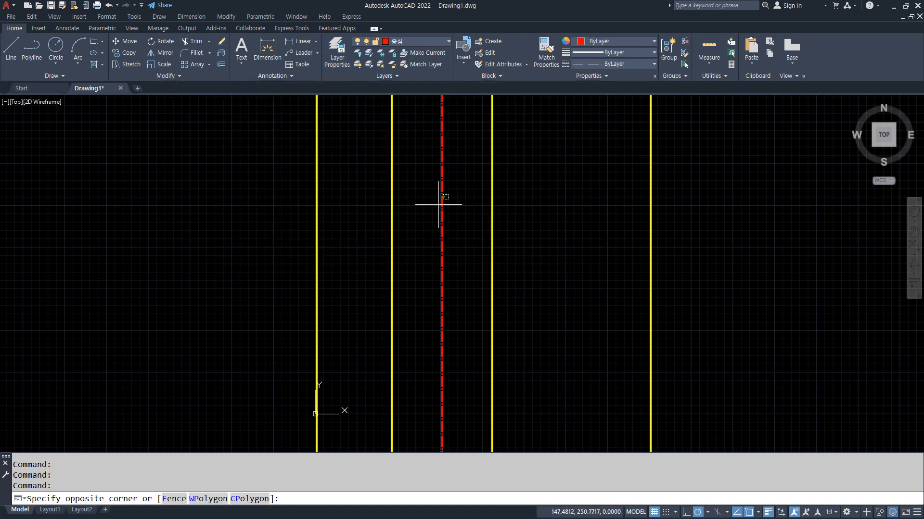
{"action": "left_click", "coordinate": [443, 214]}
{"action": "left_click", "coordinate": [419, 41]}
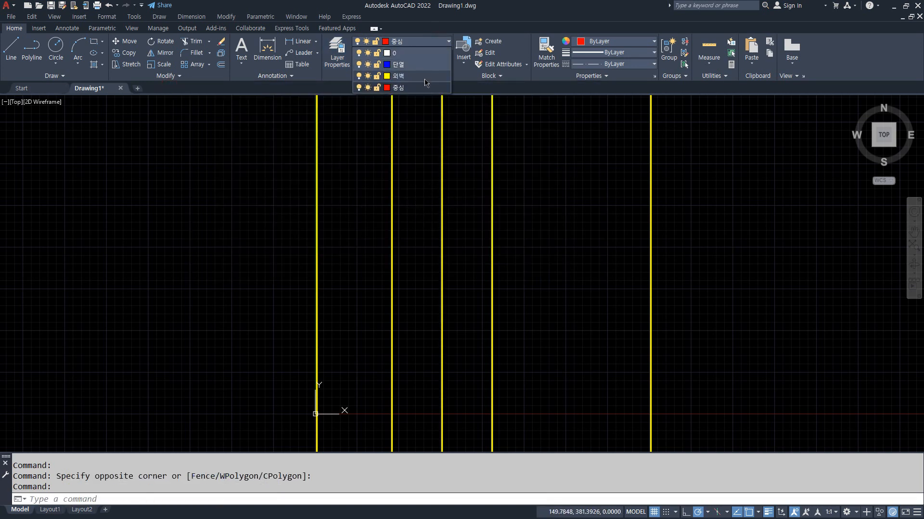
{"action": "left_click", "coordinate": [417, 65]}
{"action": "key", "text": "Escape"}
{"action": "scroll", "coordinate": [435, 216], "scroll_direction": "up", "scroll_amount": 8}
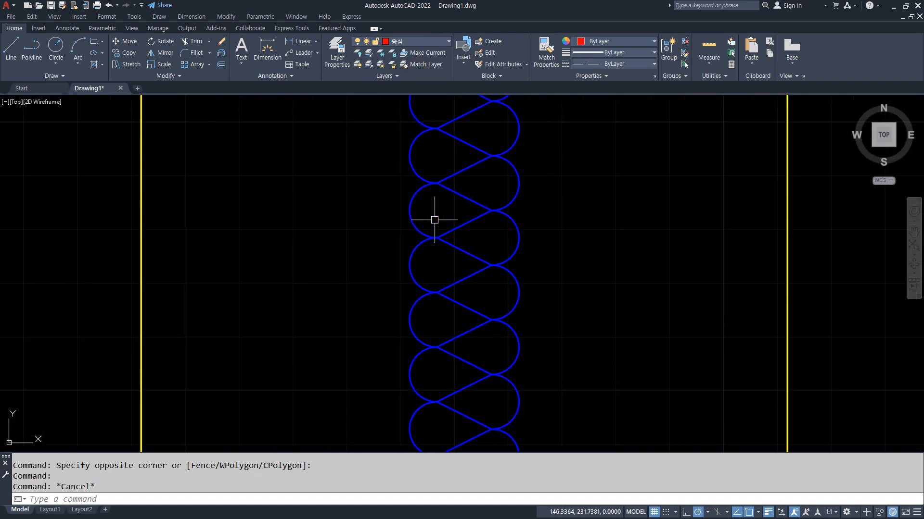
{"action": "left_click", "coordinate": [586, 216]}
{"action": "left_click", "coordinate": [353, 362]}
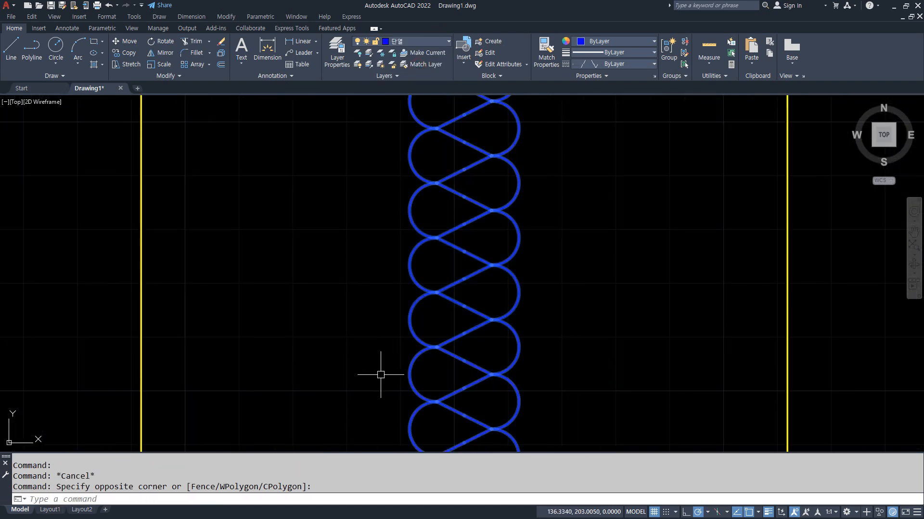
{"action": "key", "text": "Escape"}
{"action": "scroll", "coordinate": [485, 258], "scroll_direction": "down", "scroll_amount": 6}
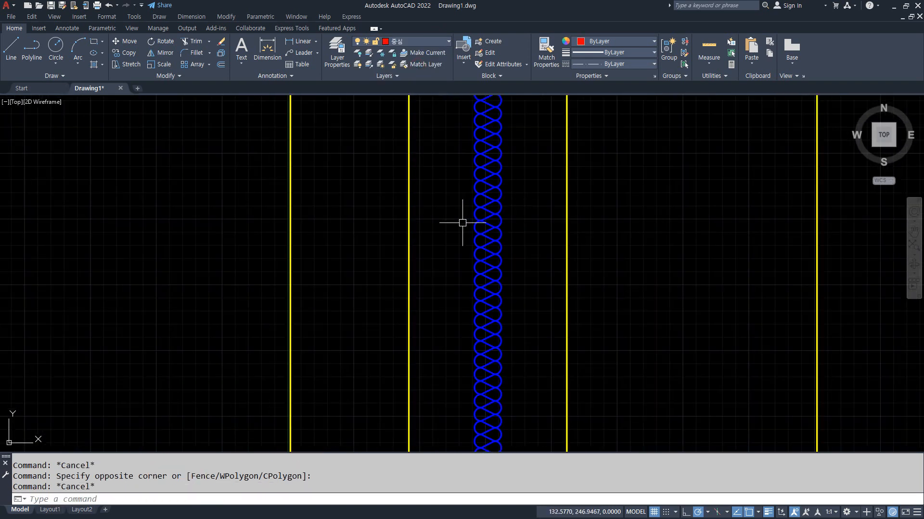
- Change the 단열 layer's colour to index 171 and close the layer manager
{"action": "type", "text": "la"}
{"action": "key", "text": "Return"}
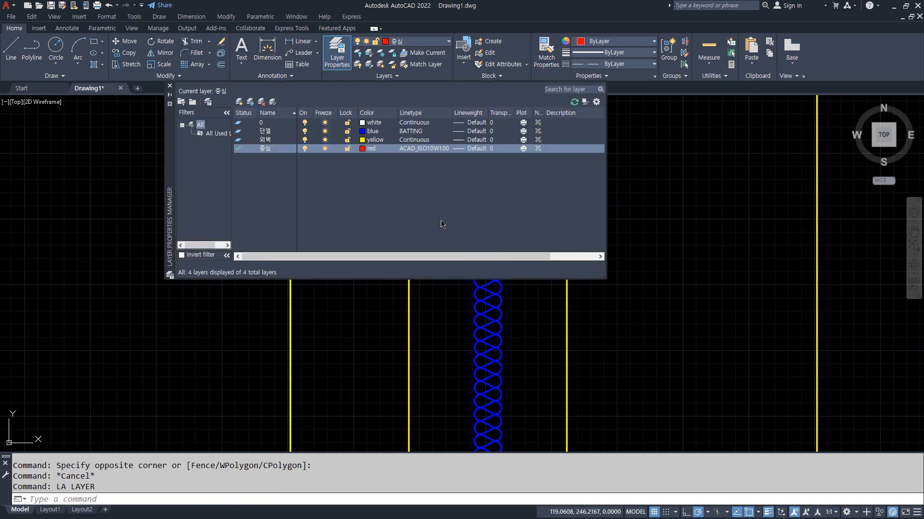
{"action": "left_click", "coordinate": [364, 132]}
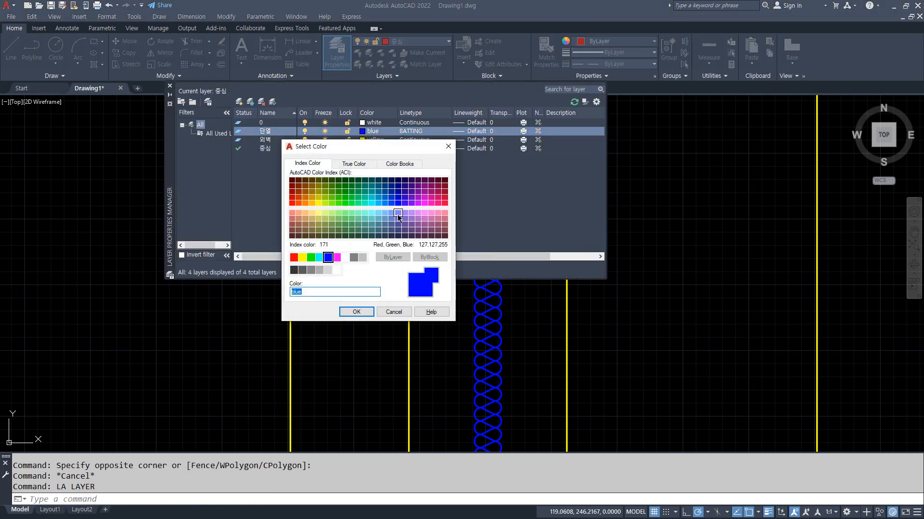
{"action": "left_click", "coordinate": [398, 213]}
{"action": "left_click", "coordinate": [357, 312]}
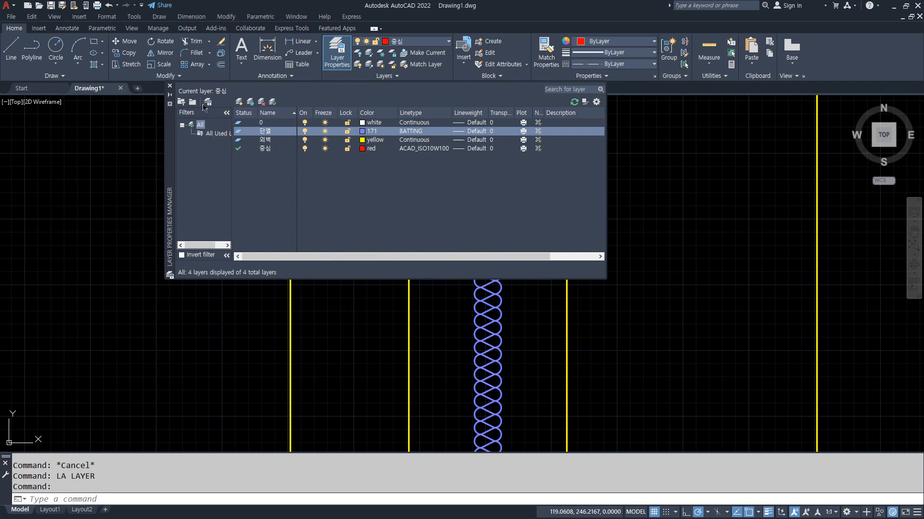
{"action": "left_click", "coordinate": [169, 86]}
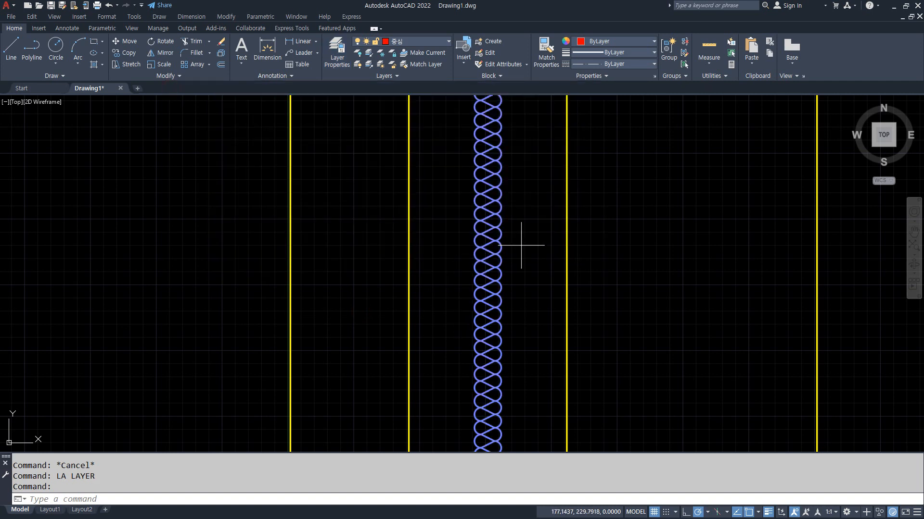
- Set the global linetype scale (LTSCALE) to 5 to enlarge the insulation pattern
{"action": "left_click_drag", "start_coordinate": [526, 248], "coordinate": [461, 316]}
{"action": "key", "text": "Escape"}
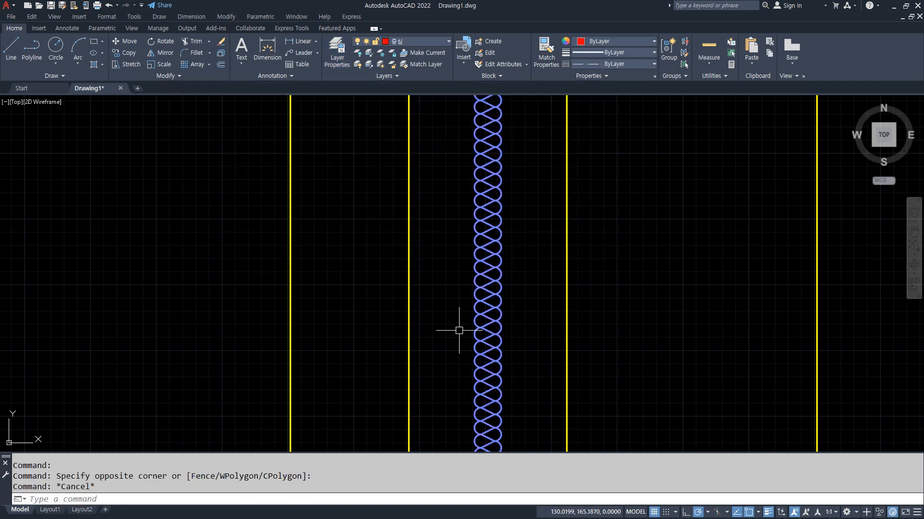
{"action": "type", "text": "lts"}
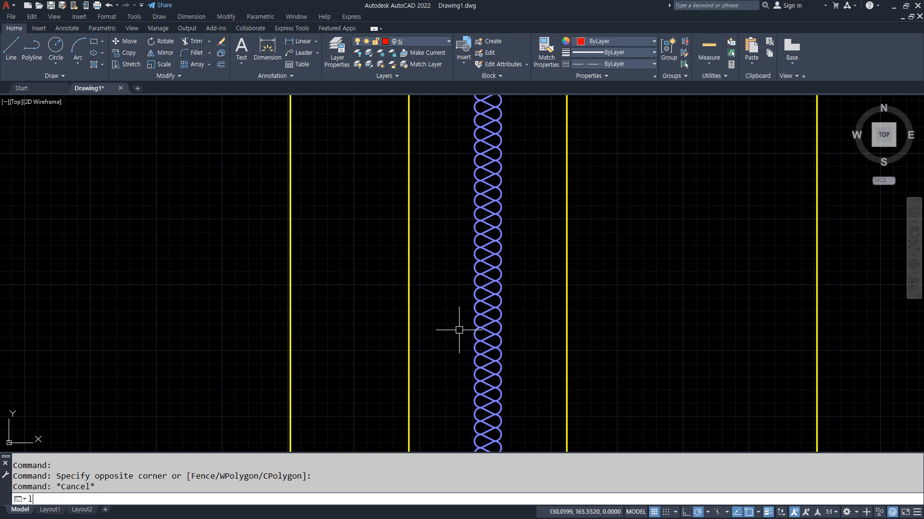
{"action": "key", "text": "Return"}
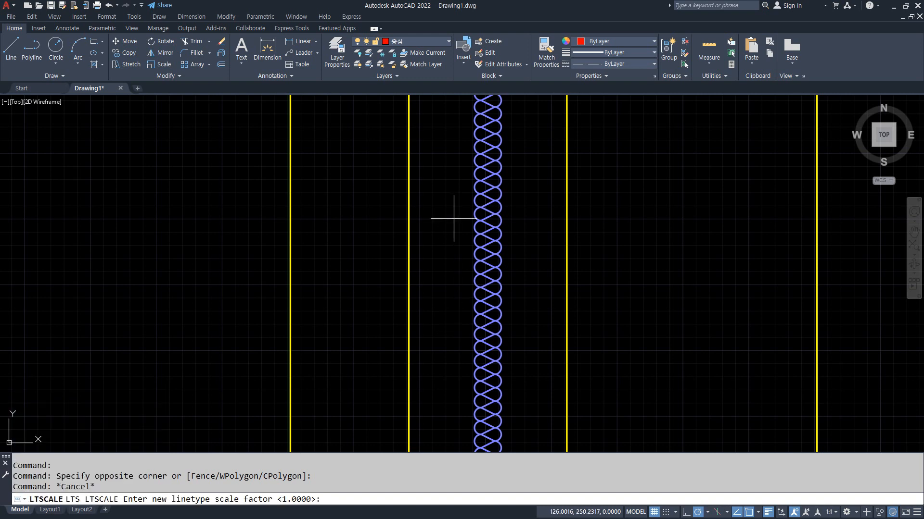
{"action": "type", "text": "5"}
{"action": "key", "text": "Return"}
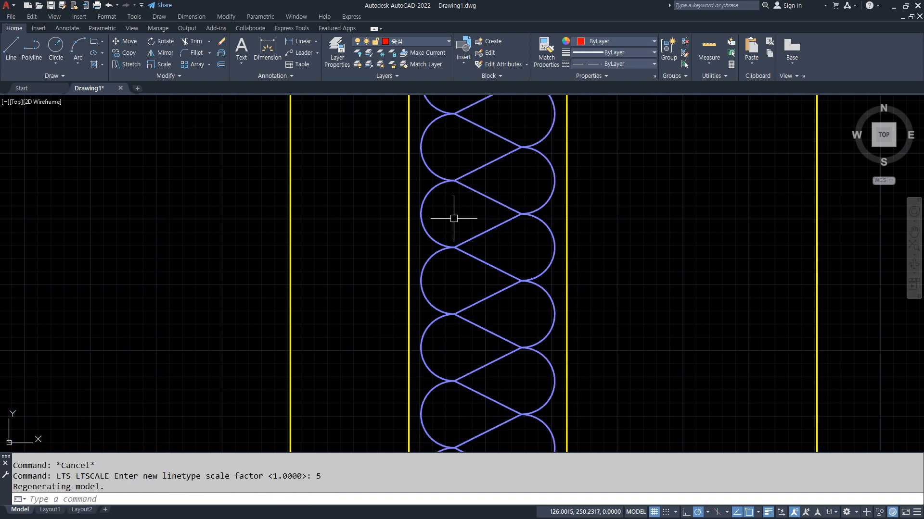
- Mark the full wall thickness with a double-headed arrow between the outermost lines using the screen pen
{"action": "middle_click_drag", "start_coordinate": [602, 222], "coordinate": [505, 257]}
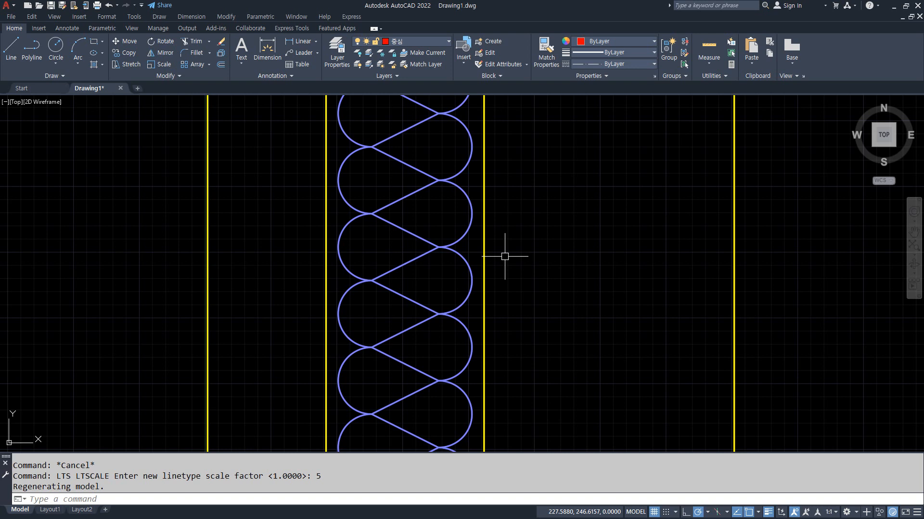
{"action": "key", "text": "ctrl+2"}
{"action": "mouse_move", "coordinate": [236, 203]}
{"action": "left_mouse_down"}
{"action": "mouse_move", "coordinate": [216, 243]}
{"action": "mouse_move", "coordinate": [424, 229]}
{"action": "mouse_move", "coordinate": [724, 230]}
{"action": "mouse_move", "coordinate": [705, 264]}
{"action": "left_mouse_up"}
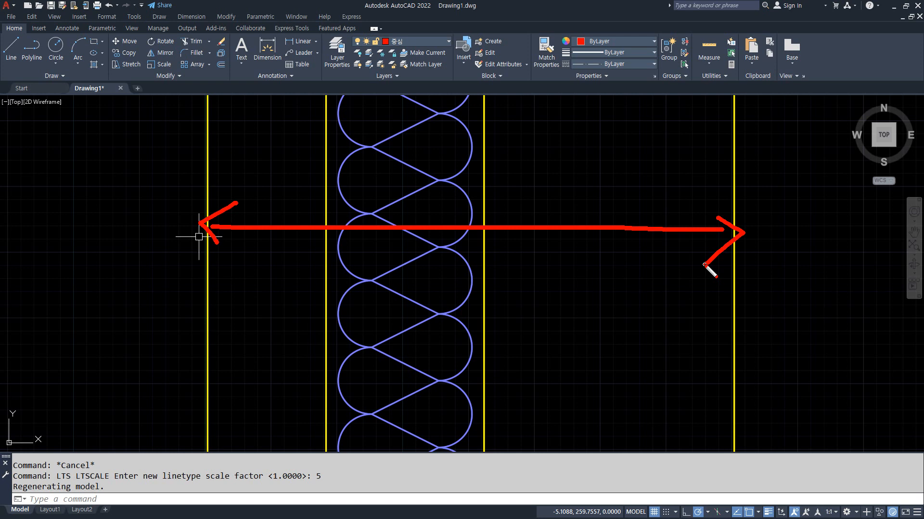
- Handwrite the inside character 内 to the right of the wall and the outside character to its left with the screen pen
{"action": "scroll", "coordinate": [693, 272], "scroll_direction": "down", "scroll_amount": 3}
{"action": "middle_click_drag", "start_coordinate": [686, 283], "coordinate": [579, 316]}
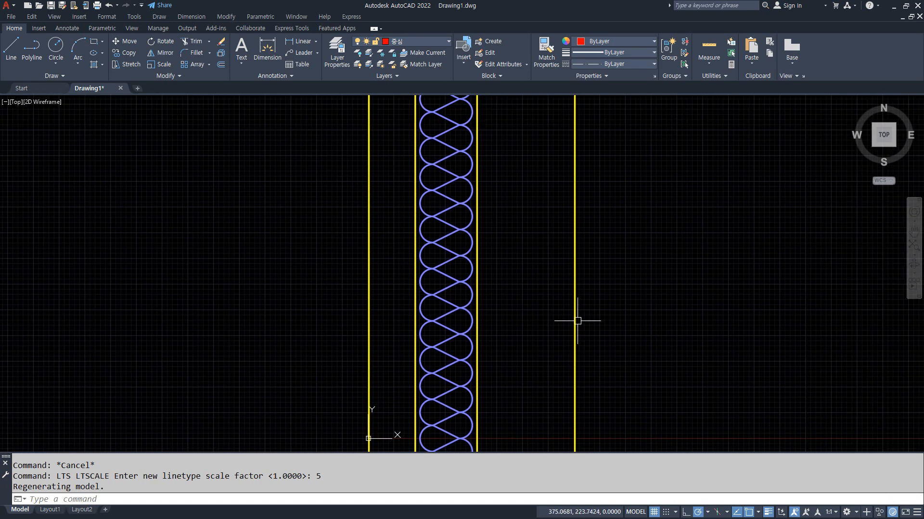
{"action": "left_click_drag", "start_coordinate": [719, 318], "coordinate": [717, 329]}
{"action": "mouse_move", "coordinate": [721, 298]}
{"action": "left_mouse_down"}
{"action": "mouse_move", "coordinate": [732, 289]}
{"action": "mouse_move", "coordinate": [779, 321]}
{"action": "left_mouse_up"}
{"action": "mouse_move", "coordinate": [742, 264]}
{"action": "left_mouse_down"}
{"action": "mouse_move", "coordinate": [756, 313]}
{"action": "mouse_move", "coordinate": [742, 314]}
{"action": "left_mouse_up"}
{"action": "mouse_move", "coordinate": [242, 258]}
{"action": "left_mouse_down"}
{"action": "mouse_move", "coordinate": [287, 232]}
{"action": "mouse_move", "coordinate": [263, 284]}
{"action": "left_mouse_up"}
{"action": "left_click_drag", "start_coordinate": [272, 263], "coordinate": [290, 275]}
{"action": "left_click_drag", "start_coordinate": [290, 229], "coordinate": [303, 318]}
{"action": "left_click_drag", "start_coordinate": [302, 251], "coordinate": [332, 271]}
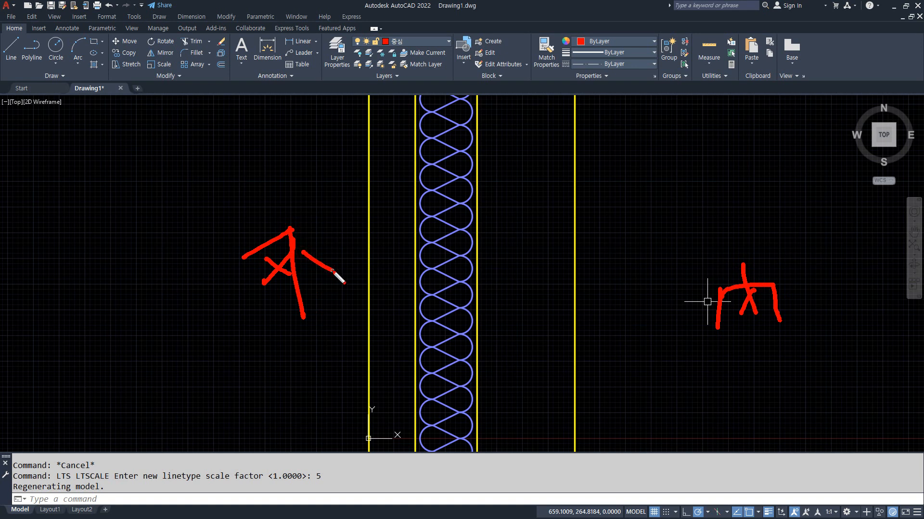
- Circle both handwritten characters and the thicker brick leaf, and draw an arrow into the insulation with the screen pen
{"action": "mouse_move", "coordinate": [786, 331]}
{"action": "left_mouse_down"}
{"action": "mouse_move", "coordinate": [712, 340]}
{"action": "mouse_move", "coordinate": [788, 357]}
{"action": "left_mouse_up"}
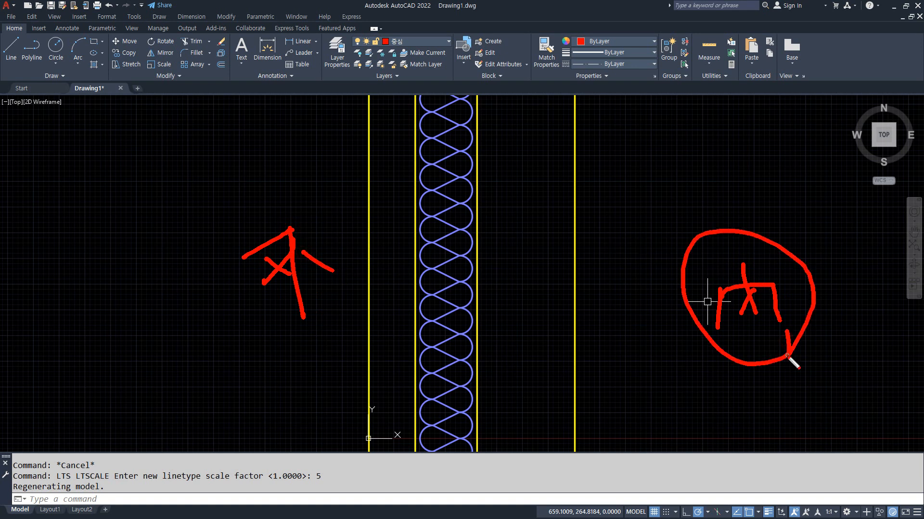
{"action": "mouse_move", "coordinate": [292, 322]}
{"action": "left_mouse_down"}
{"action": "mouse_move", "coordinate": [305, 206]}
{"action": "mouse_move", "coordinate": [254, 337]}
{"action": "left_mouse_up"}
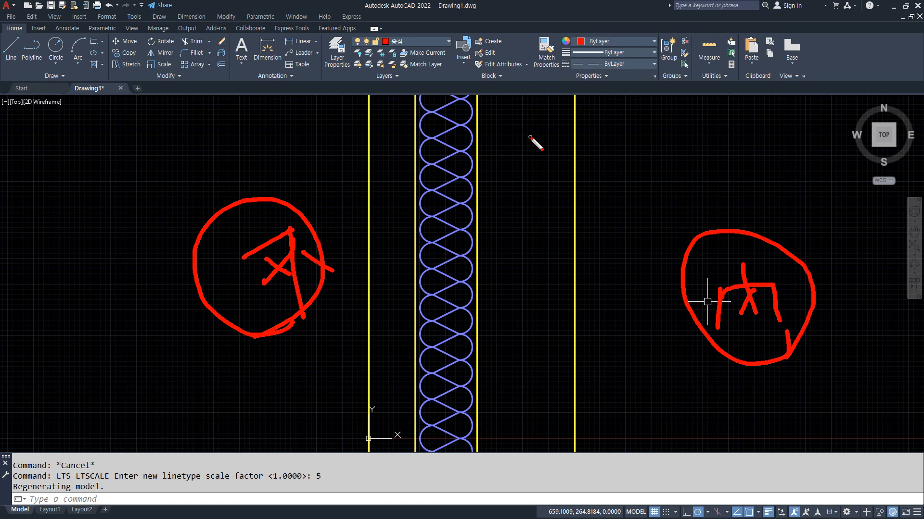
{"action": "mouse_move", "coordinate": [518, 202]}
{"action": "left_mouse_down"}
{"action": "mouse_move", "coordinate": [500, 190]}
{"action": "mouse_move", "coordinate": [552, 166]}
{"action": "mouse_move", "coordinate": [515, 201]}
{"action": "left_mouse_up"}
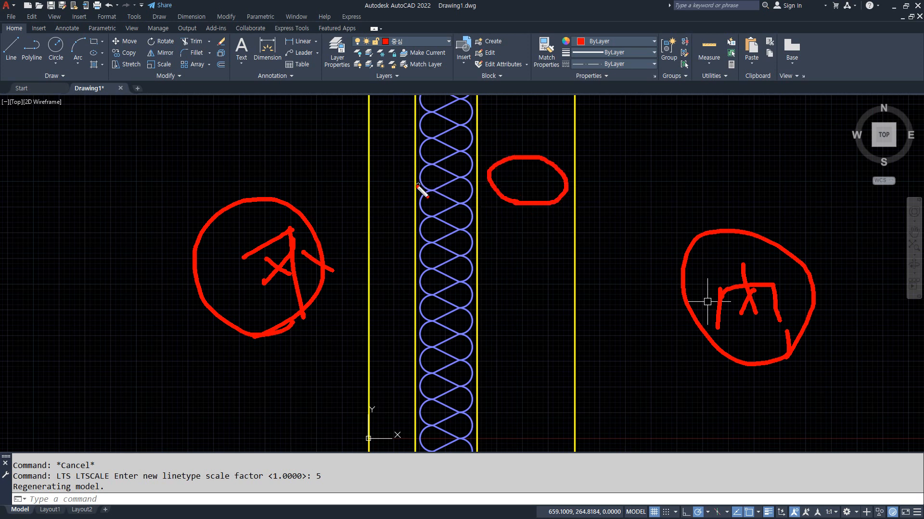
{"action": "mouse_move", "coordinate": [403, 183]}
{"action": "left_mouse_down"}
{"action": "mouse_move", "coordinate": [454, 185]}
{"action": "mouse_move", "coordinate": [442, 187]}
{"action": "left_mouse_up"}
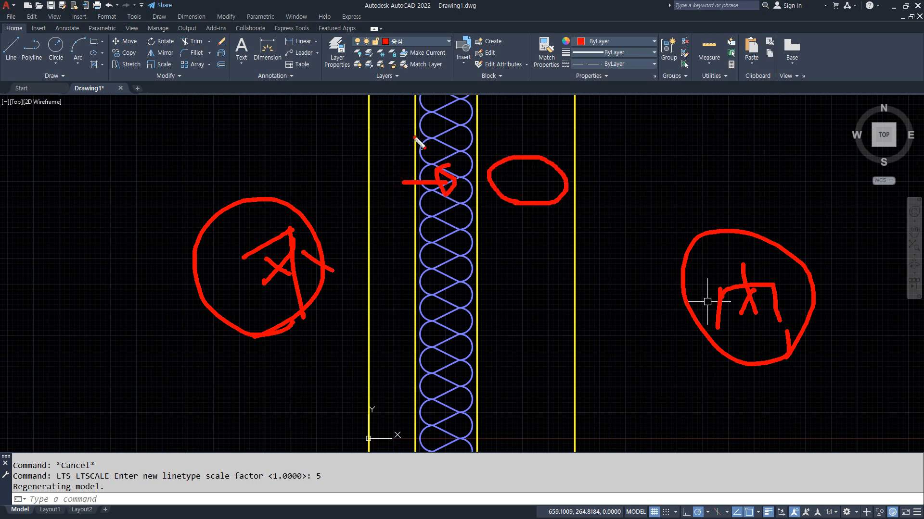
- Draw a vertical line beside the insulation, clear it, and mark short horizontal strokes down the thinner brick leaf with the screen pen
{"action": "left_click_drag", "start_coordinate": [405, 91], "coordinate": [409, 457]}
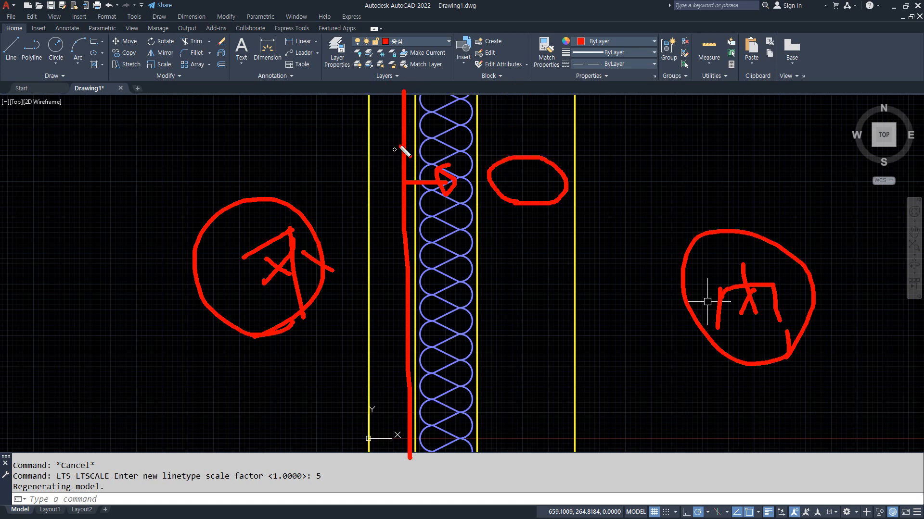
{"action": "key", "text": "e"}
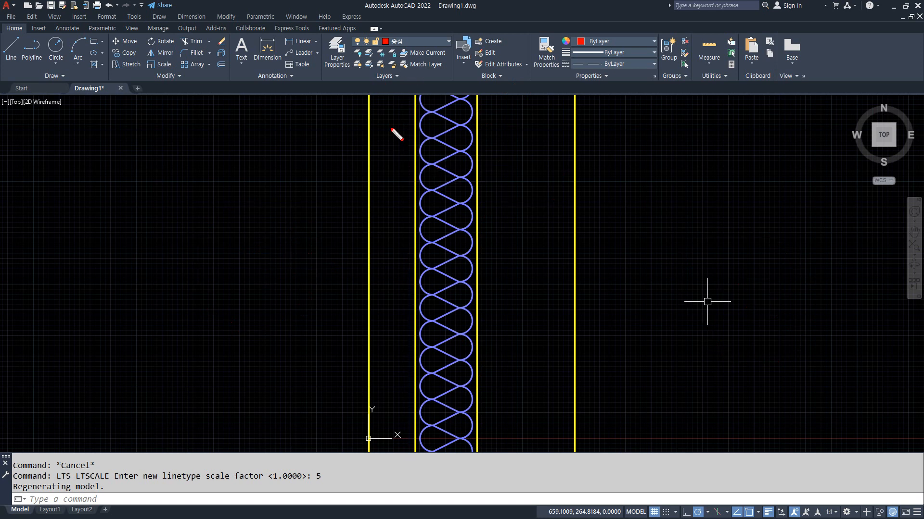
{"action": "left_click_drag", "start_coordinate": [380, 131], "coordinate": [418, 134]}
{"action": "left_click_drag", "start_coordinate": [373, 171], "coordinate": [422, 171]}
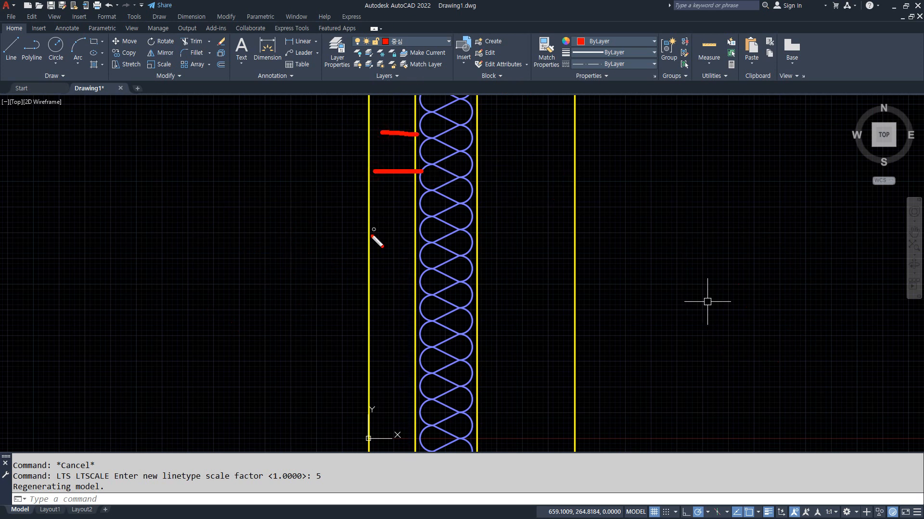
{"action": "left_click_drag", "start_coordinate": [369, 235], "coordinate": [403, 235]}
{"action": "left_click_drag", "start_coordinate": [380, 274], "coordinate": [409, 276]}
{"action": "left_click_drag", "start_coordinate": [377, 310], "coordinate": [413, 311]}
{"action": "left_click_drag", "start_coordinate": [384, 340], "coordinate": [416, 343]}
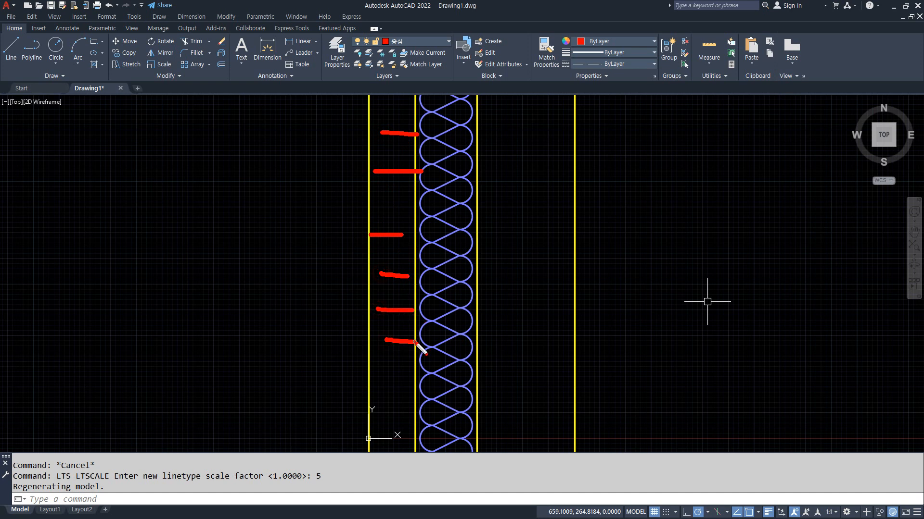
- Draw one arrow pointing at each brick leaf with the screen pen, and clear all the marks
{"action": "mouse_move", "coordinate": [628, 110]}
{"action": "left_mouse_down"}
{"action": "mouse_move", "coordinate": [543, 165]}
{"action": "mouse_move", "coordinate": [568, 173]}
{"action": "mouse_move", "coordinate": [537, 153]}
{"action": "left_mouse_up"}
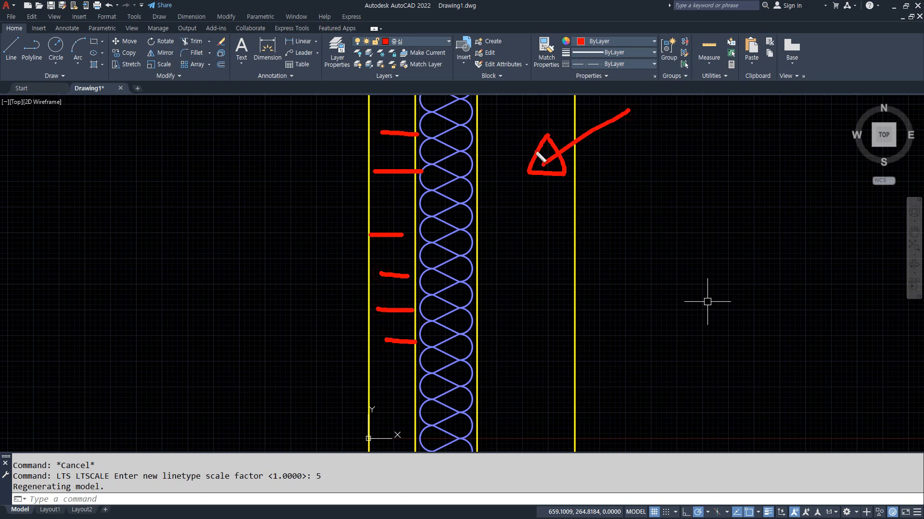
{"action": "mouse_move", "coordinate": [271, 116]}
{"action": "left_mouse_down"}
{"action": "mouse_move", "coordinate": [356, 154]}
{"action": "mouse_move", "coordinate": [339, 147]}
{"action": "left_mouse_up"}
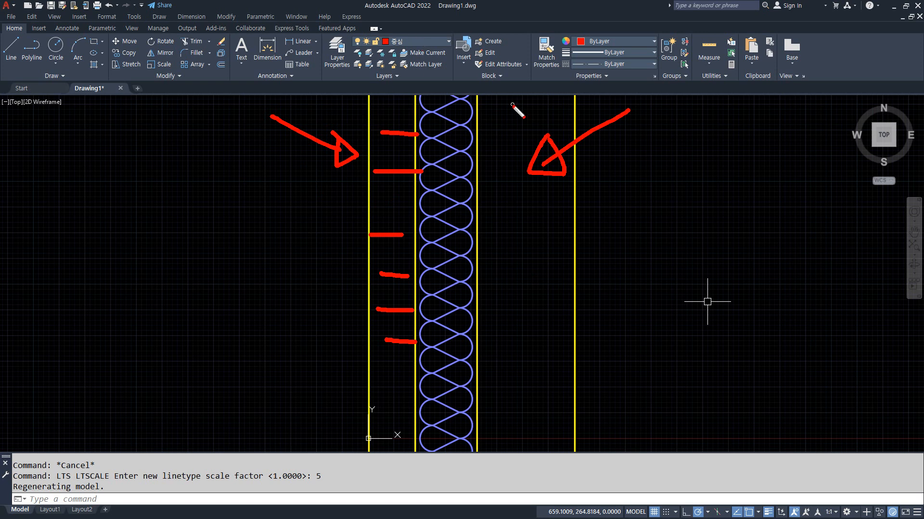
{"action": "key", "text": "e"}
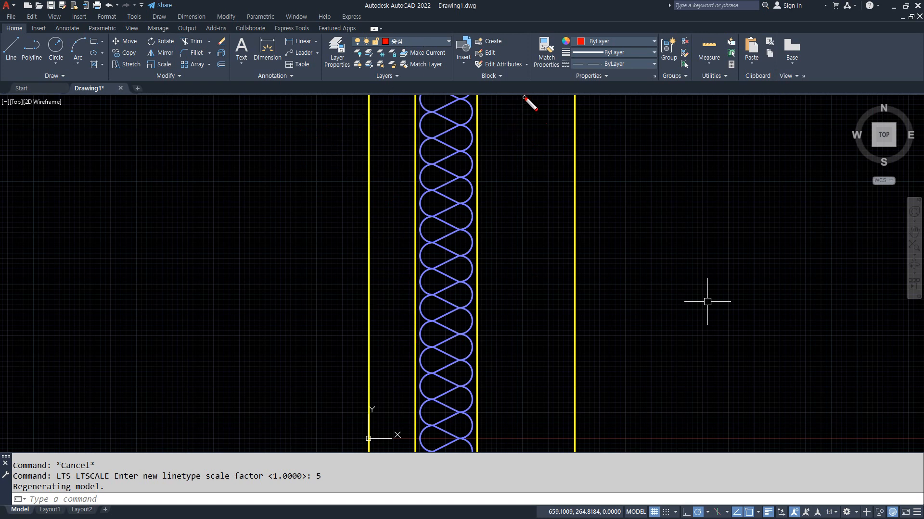
- Mark the thicker brick leaf's vertical centre line and its two edges with the screen pen, and clear the marks
{"action": "left_click_drag", "start_coordinate": [519, 66], "coordinate": [519, 518]}
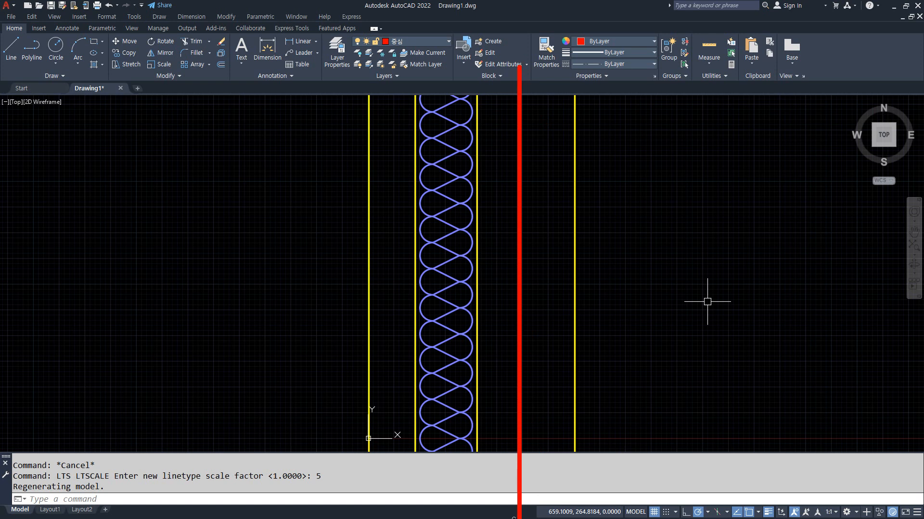
{"action": "key", "text": "e"}
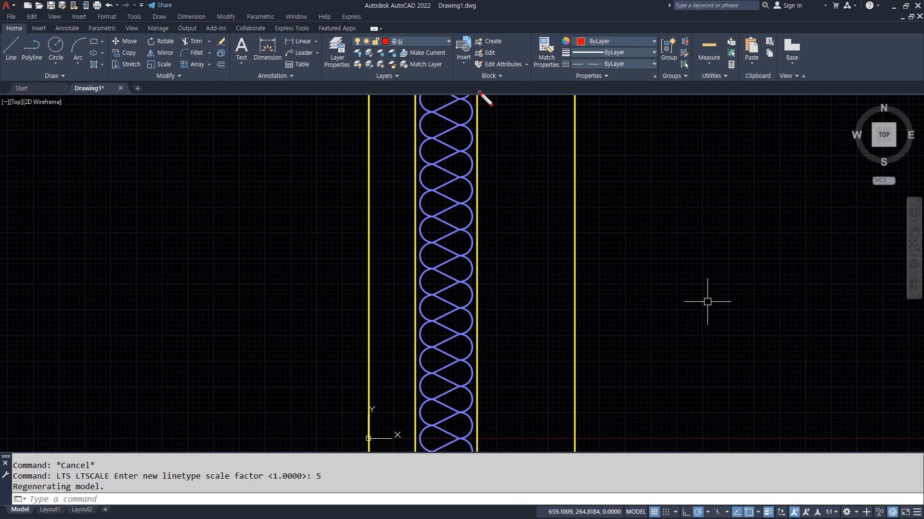
{"action": "left_click_drag", "start_coordinate": [480, 91], "coordinate": [480, 138]}
{"action": "left_click_drag", "start_coordinate": [577, 96], "coordinate": [577, 111]}
{"action": "left_click_drag", "start_coordinate": [529, 80], "coordinate": [529, 518]}
{"action": "key", "text": "e"}
- Mark the full wall thickness and draw vertical lines through the wall's centre and the thicker leaf's centre with the screen pen
{"action": "mouse_move", "coordinate": [370, 198]}
{"action": "left_mouse_down"}
{"action": "mouse_move", "coordinate": [376, 254]}
{"action": "mouse_move", "coordinate": [439, 227]}
{"action": "mouse_move", "coordinate": [572, 226]}
{"action": "mouse_move", "coordinate": [573, 244]}
{"action": "left_mouse_up"}
{"action": "left_click_drag", "start_coordinate": [460, 74], "coordinate": [460, 518]}
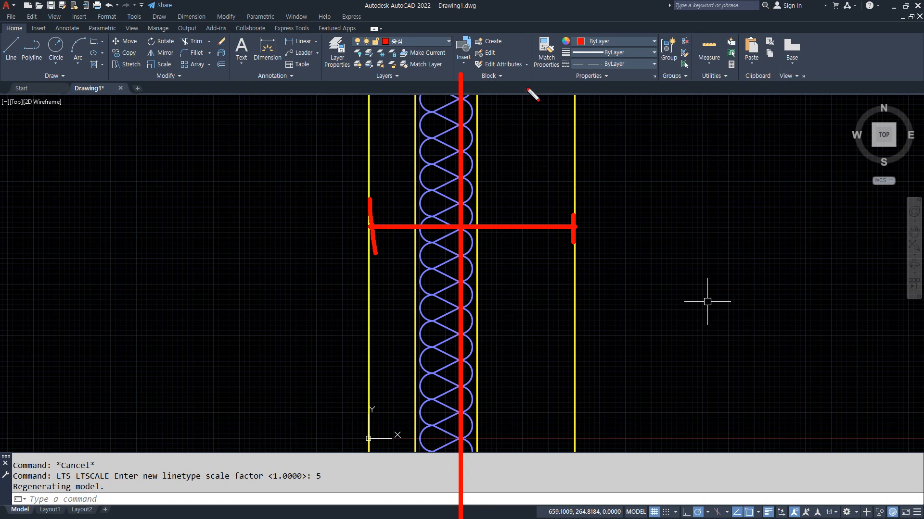
{"action": "left_click_drag", "start_coordinate": [527, 87], "coordinate": [526, 518]}
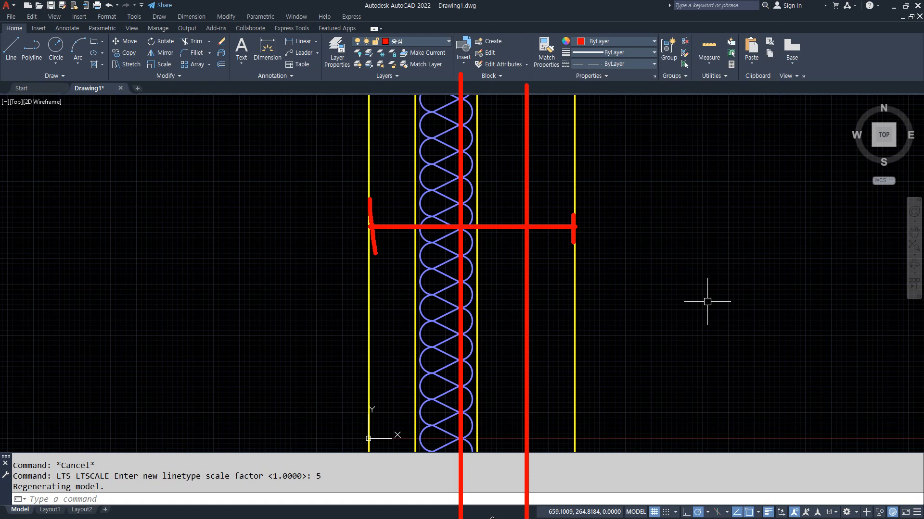
- Circle the thicker leaf, draw a double-headed arrow between the two centre lines, and leave the screen pen
{"action": "mouse_move", "coordinate": [565, 182]}
{"action": "left_mouse_down"}
{"action": "mouse_move", "coordinate": [500, 192]}
{"action": "mouse_move", "coordinate": [580, 186]}
{"action": "mouse_move", "coordinate": [566, 193]}
{"action": "left_mouse_up"}
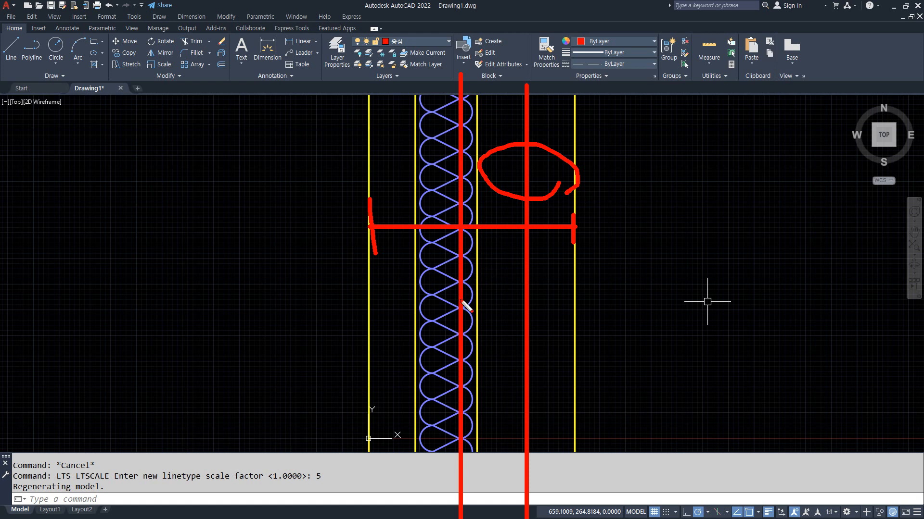
{"action": "mouse_move", "coordinate": [461, 301]}
{"action": "left_mouse_down"}
{"action": "mouse_move", "coordinate": [534, 301]}
{"action": "mouse_move", "coordinate": [516, 315]}
{"action": "left_mouse_up"}
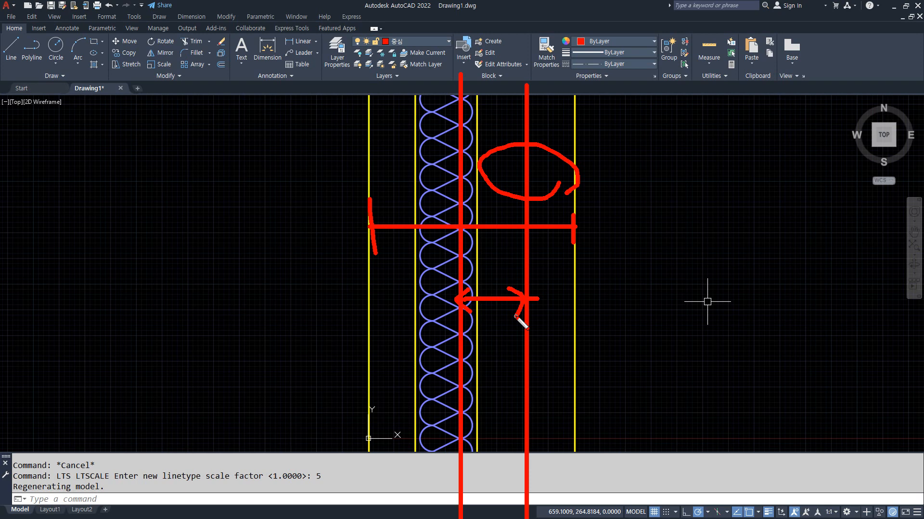
{"action": "key", "text": "Escape"}
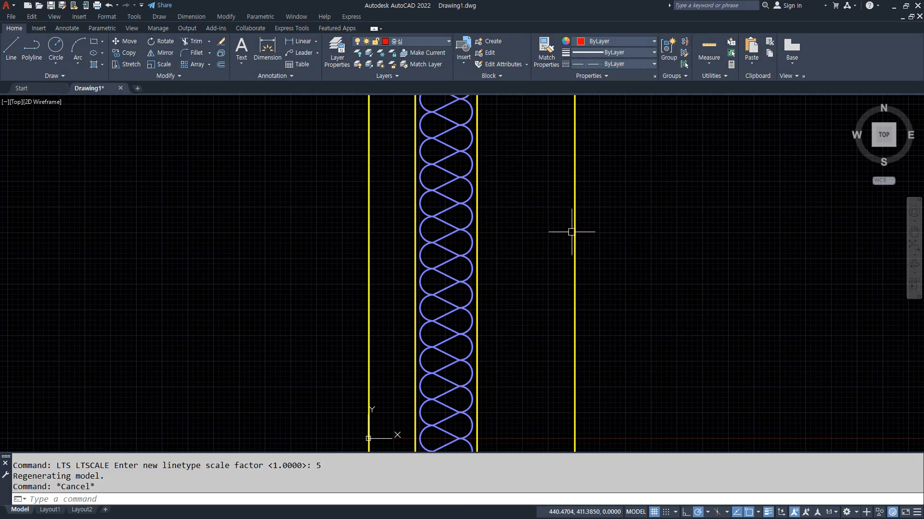
{"action": "key", "text": "Escape"}
- Switch to the browser and open the past-exam post on the café's gallery board to show its floor plan
{"action": "key", "text": "alt+Tab"}
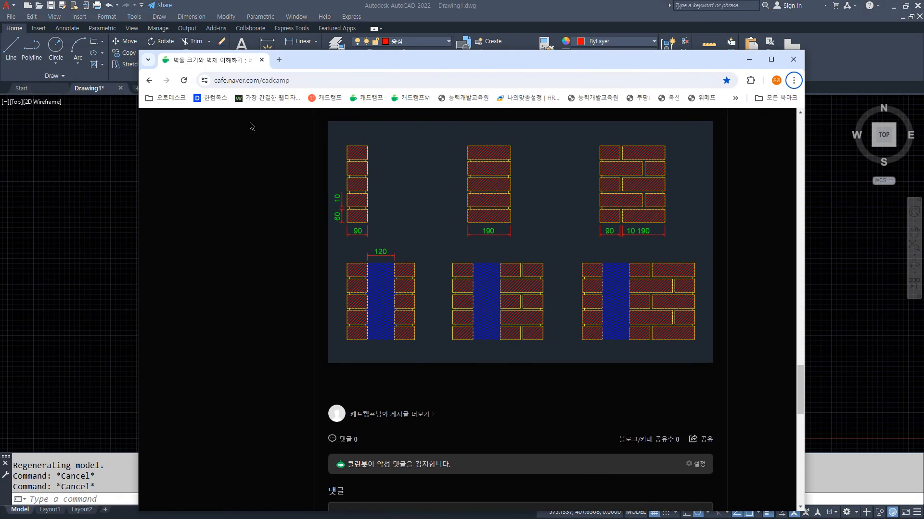
{"action": "scroll", "coordinate": [221, 163], "scroll_direction": "up", "scroll_amount": 8}
{"action": "left_click", "coordinate": [150, 82]}
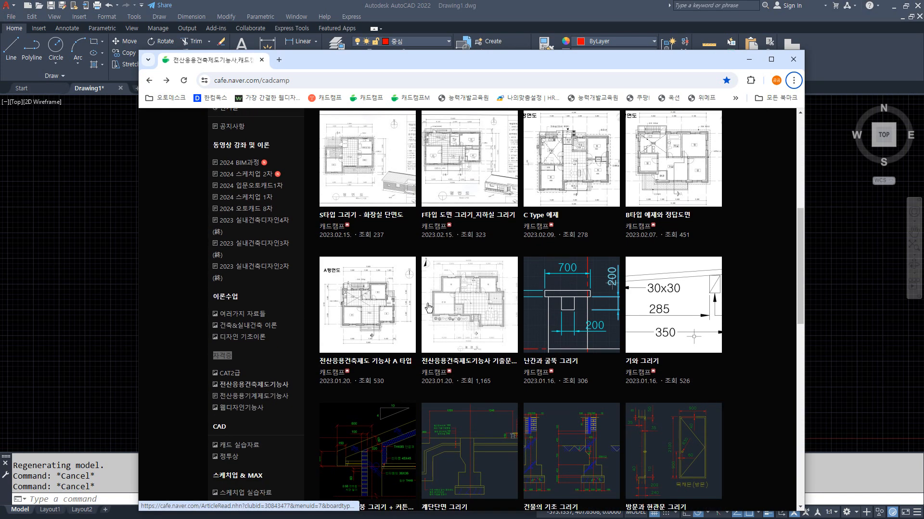
{"action": "left_click", "coordinate": [448, 308]}
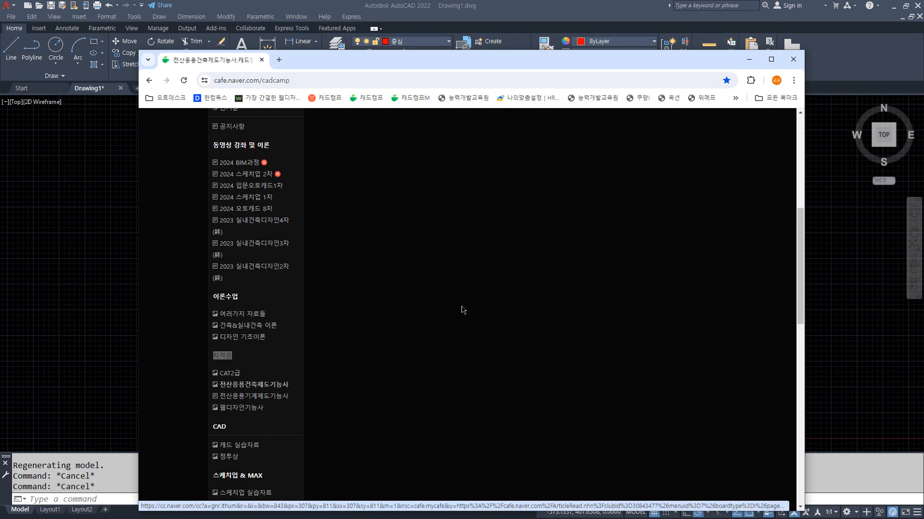
{"action": "scroll", "coordinate": [588, 336], "scroll_direction": "down", "scroll_amount": 15}
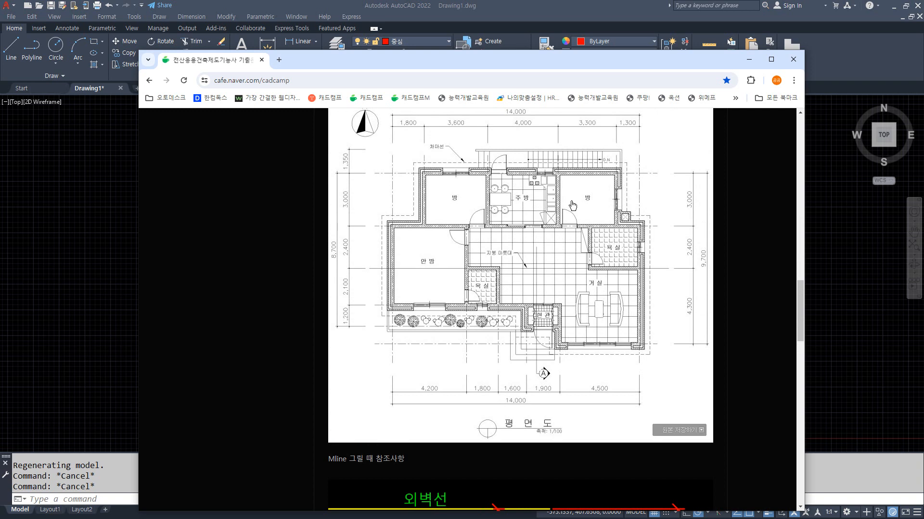
{"action": "left_click_drag", "start_coordinate": [501, 67], "coordinate": [402, 75]}
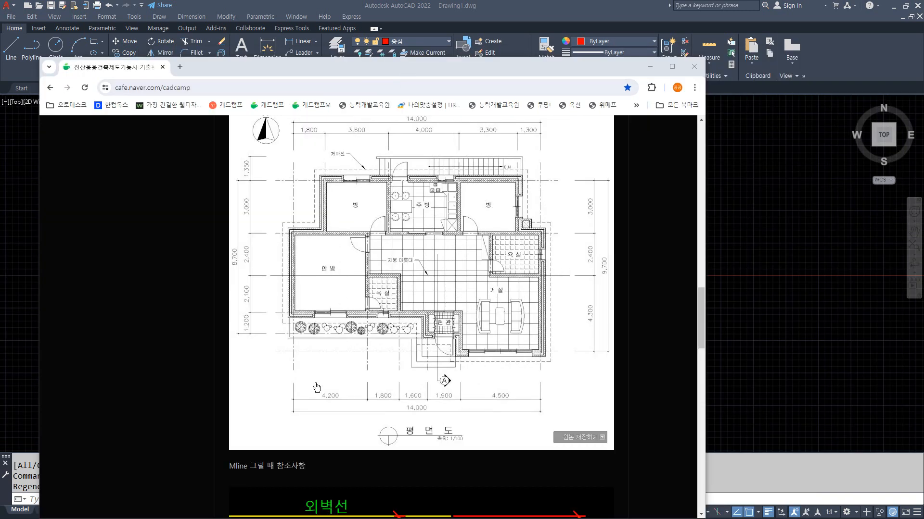
- Draw an arrow along the floor plan's lower edge and up its right side with the screen pen, and leave the pen
{"action": "mouse_move", "coordinate": [295, 380]}
{"action": "left_mouse_down"}
{"action": "mouse_move", "coordinate": [588, 380]}
{"action": "mouse_move", "coordinate": [583, 155]}
{"action": "mouse_move", "coordinate": [563, 164]}
{"action": "left_mouse_up"}
{"action": "left_click_drag", "start_coordinate": [583, 155], "coordinate": [601, 163]}
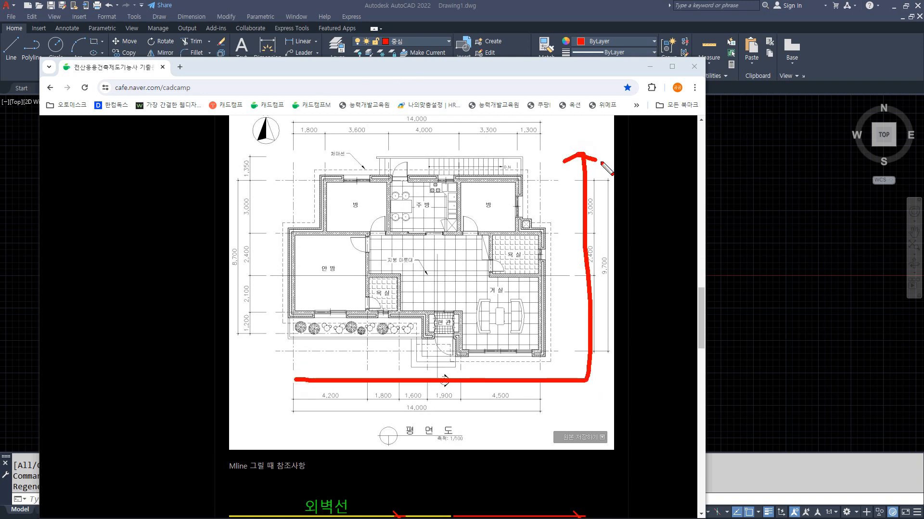
{"action": "key", "text": "Escape"}
- Return to AutoCAD and draw crossing horizontal and vertical construction lines with XLINE
{"action": "left_click_drag", "start_coordinate": [474, 70], "coordinate": [0, 116]}
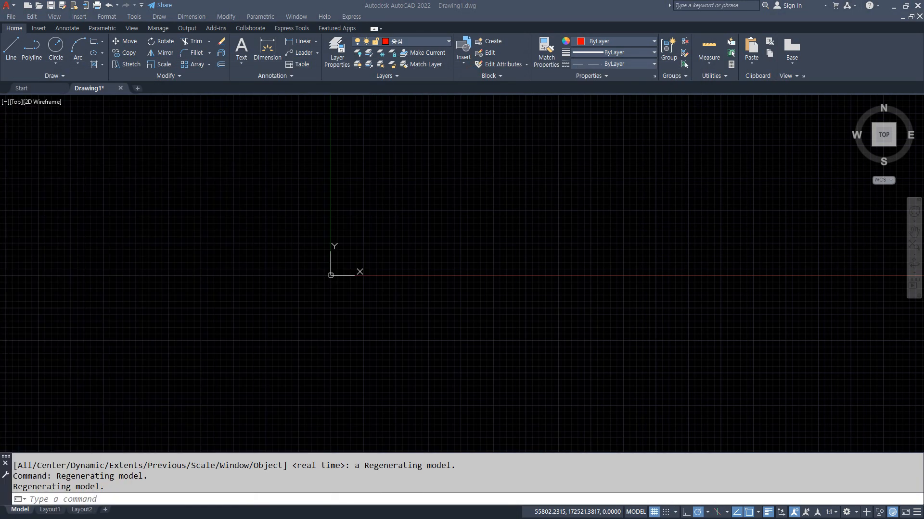
{"action": "left_click", "coordinate": [471, 213]}
{"action": "middle_click_drag", "start_coordinate": [429, 225], "coordinate": [353, 259]}
{"action": "type", "text": "xl"}
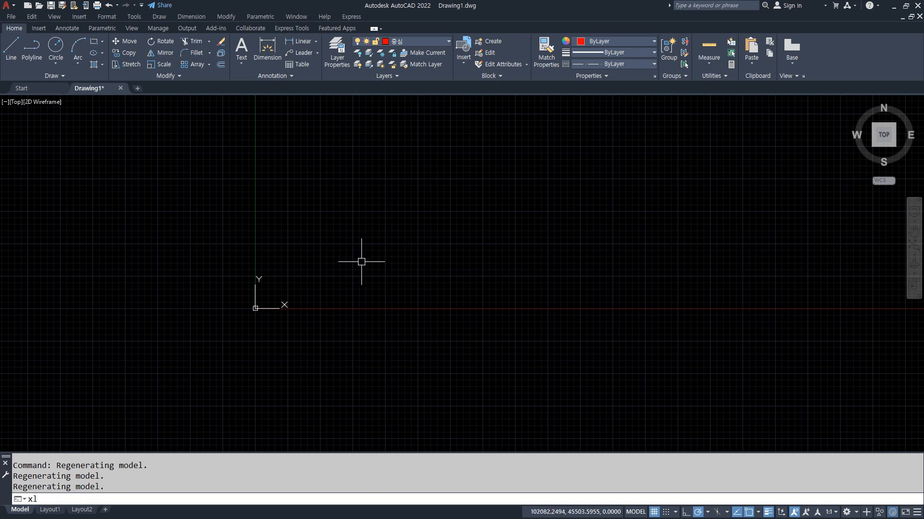
{"action": "key", "text": "Return"}
{"action": "left_click", "coordinate": [339, 226]}
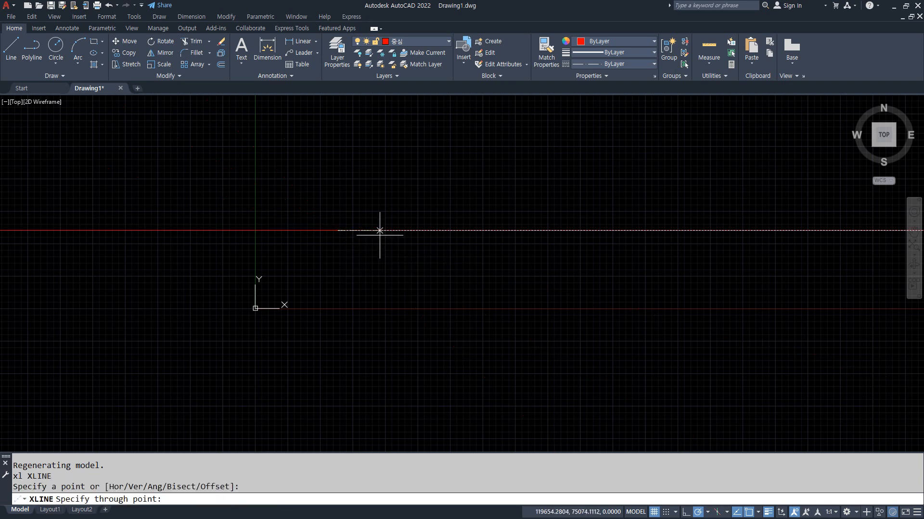
{"action": "left_click", "coordinate": [337, 201]}
{"action": "left_click", "coordinate": [393, 231]}
{"action": "key", "text": "Return"}
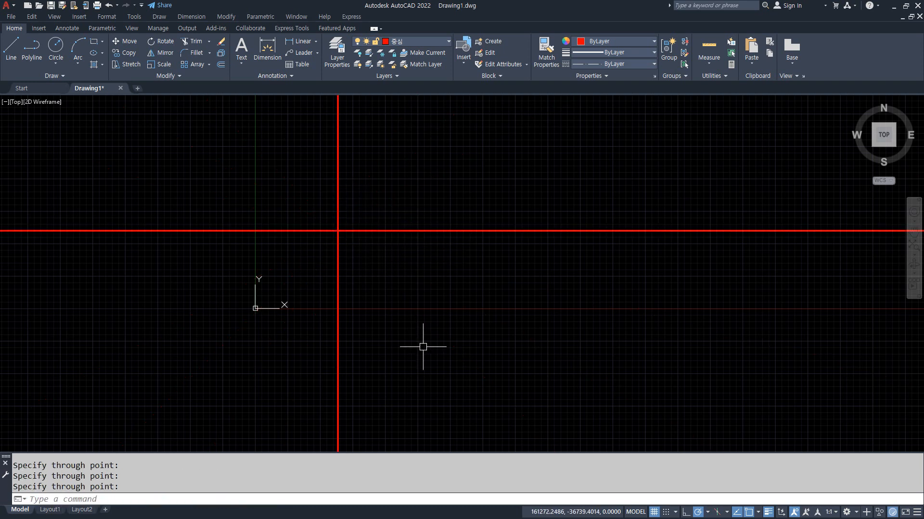
- Set the global linetype scale (LTSCALE) to 50 and regenerate the drawing to check the centre lines' dash-dot pattern
{"action": "scroll", "coordinate": [353, 268], "scroll_direction": "up", "scroll_amount": 2}
{"action": "middle_click_drag", "start_coordinate": [398, 229], "coordinate": [429, 279]}
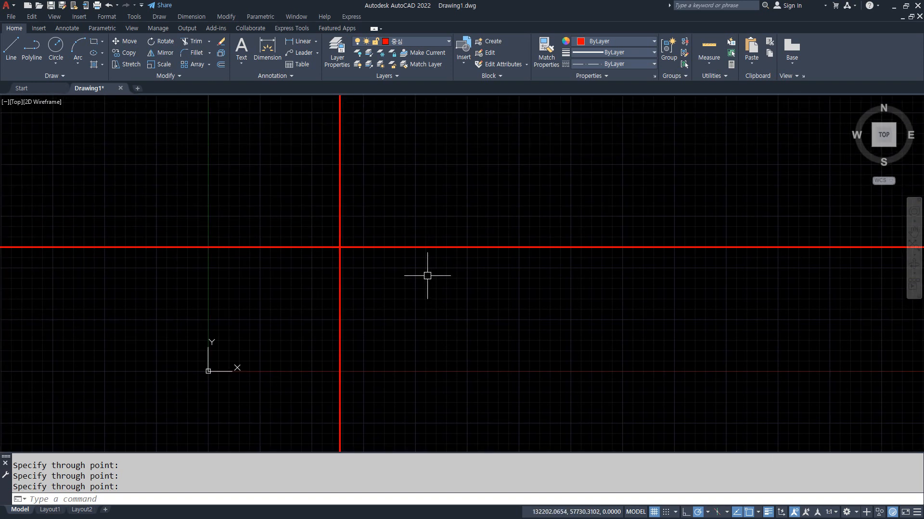
{"action": "type", "text": "lts"}
{"action": "key", "text": "Return"}
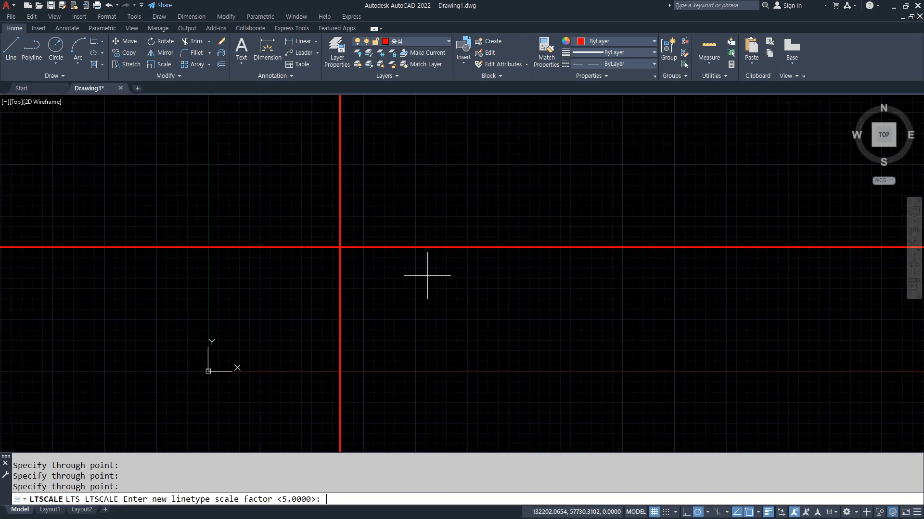
{"action": "key", "text": "Return"}
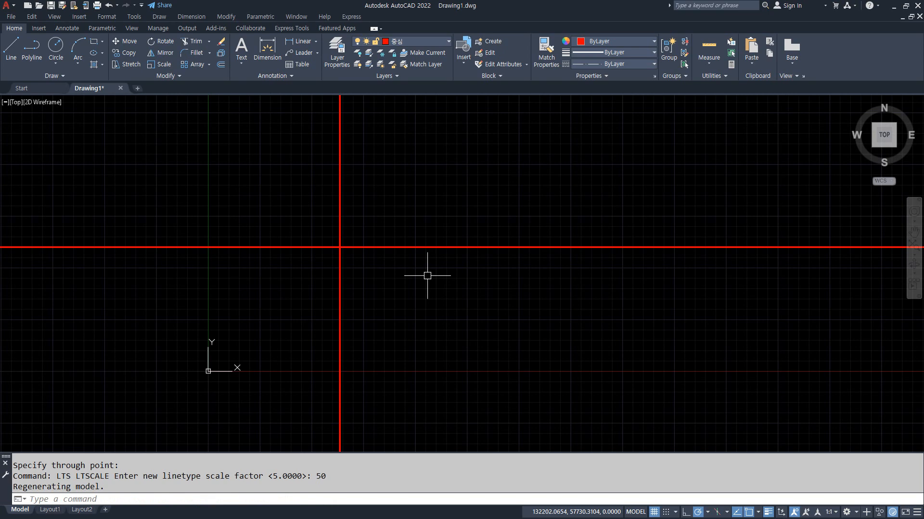
{"action": "type", "text": "re"}
{"action": "key", "text": "Return"}
{"action": "scroll", "coordinate": [427, 275], "scroll_direction": "down", "scroll_amount": 6}
{"action": "scroll", "coordinate": [404, 266], "scroll_direction": "up", "scroll_amount": 10}
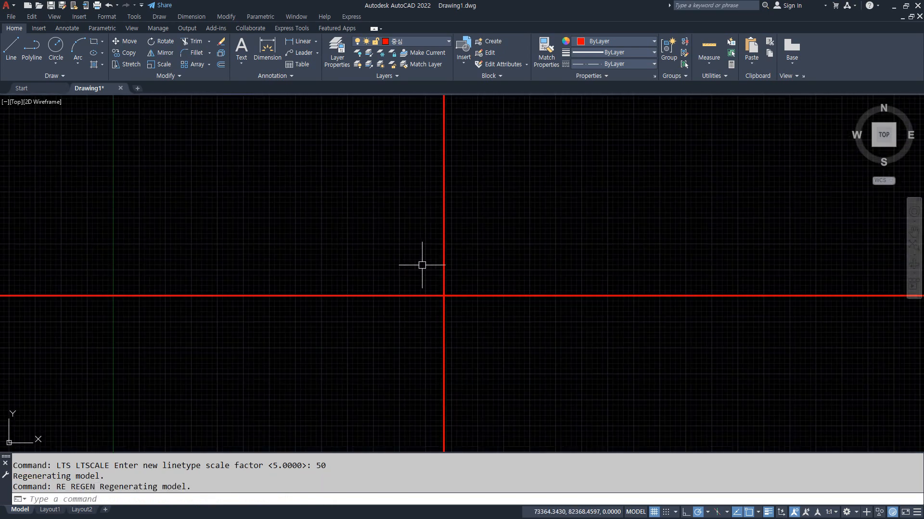
{"action": "scroll", "coordinate": [464, 325], "scroll_direction": "up", "scroll_amount": 9}
{"action": "middle_click_drag", "start_coordinate": [347, 166], "coordinate": [352, 386]}
{"action": "scroll", "coordinate": [344, 263], "scroll_direction": "up", "scroll_amount": 2}
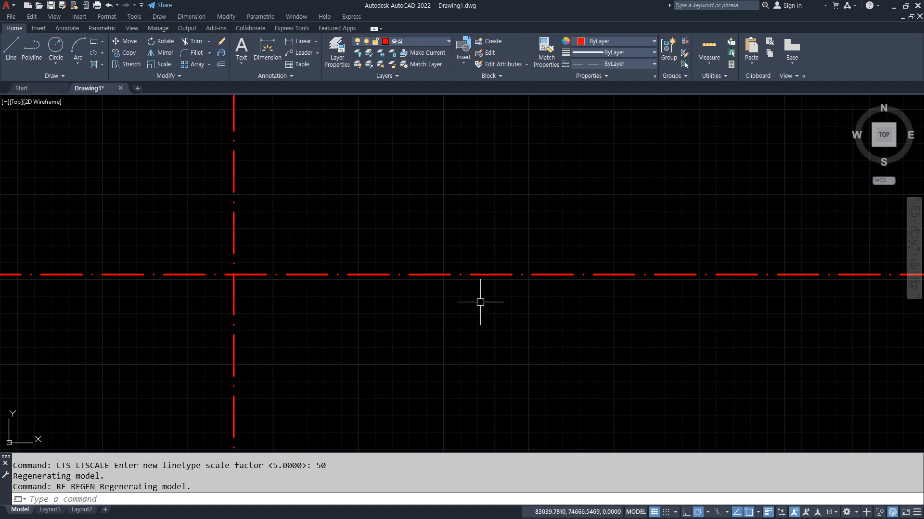
{"action": "type", "text": "tr"}
{"action": "key", "text": "Return"}
{"action": "left_click", "coordinate": [307, 378]}
{"action": "left_click", "coordinate": [162, 328]}
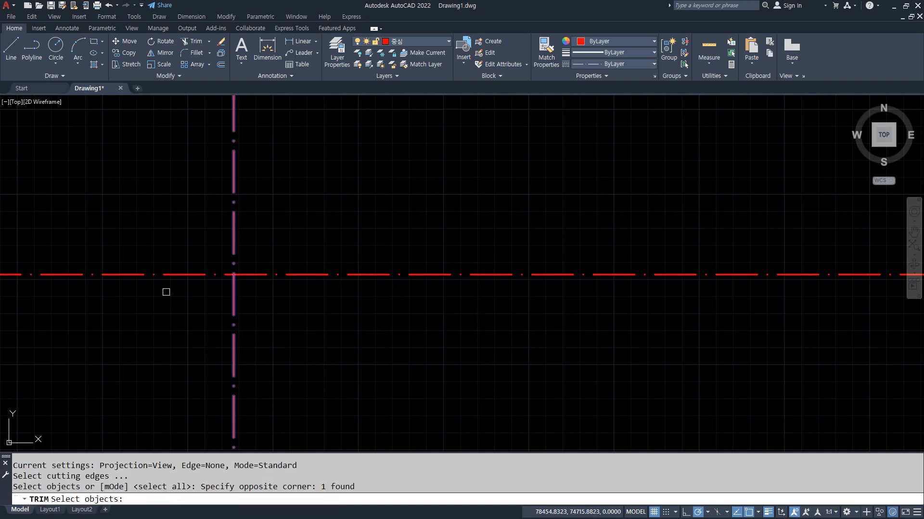
{"action": "key", "text": "Escape"}
{"action": "key", "text": "Escape"}
{"action": "type", "text": "tr"}
{"action": "key", "text": "Return"}
{"action": "left_click", "coordinate": [165, 239]}
{"action": "left_click", "coordinate": [173, 318]}
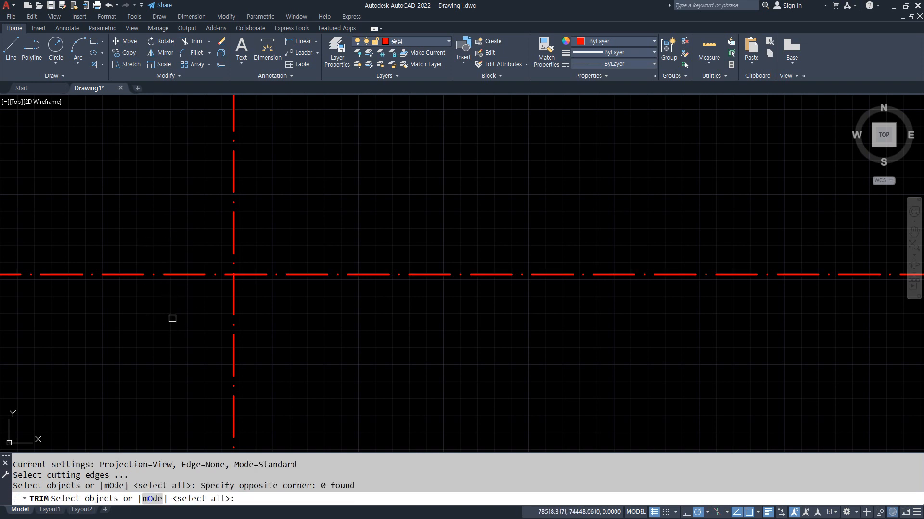
{"action": "key", "text": "Escape"}
{"action": "key", "text": "Escape"}
{"action": "type", "text": "tr"}
{"action": "key", "text": "Return"}
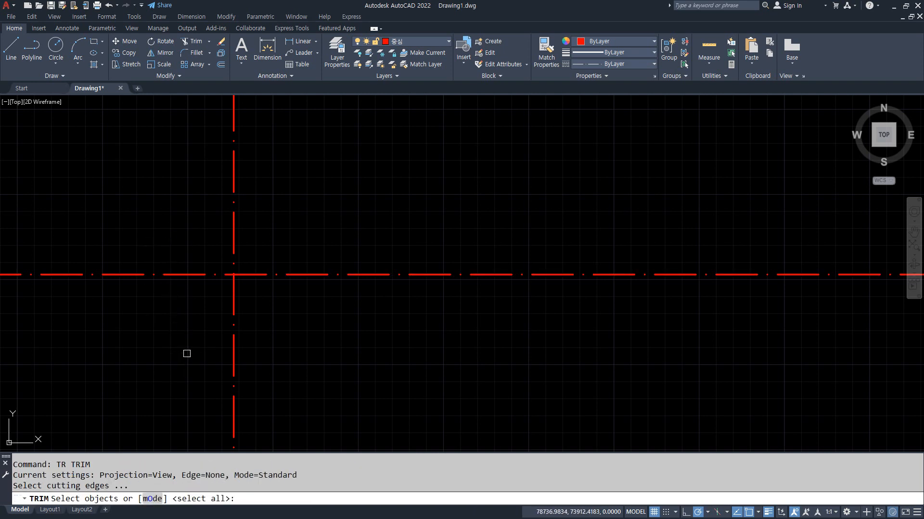
{"action": "left_click", "coordinate": [201, 232]}
{"action": "left_click", "coordinate": [181, 376]}
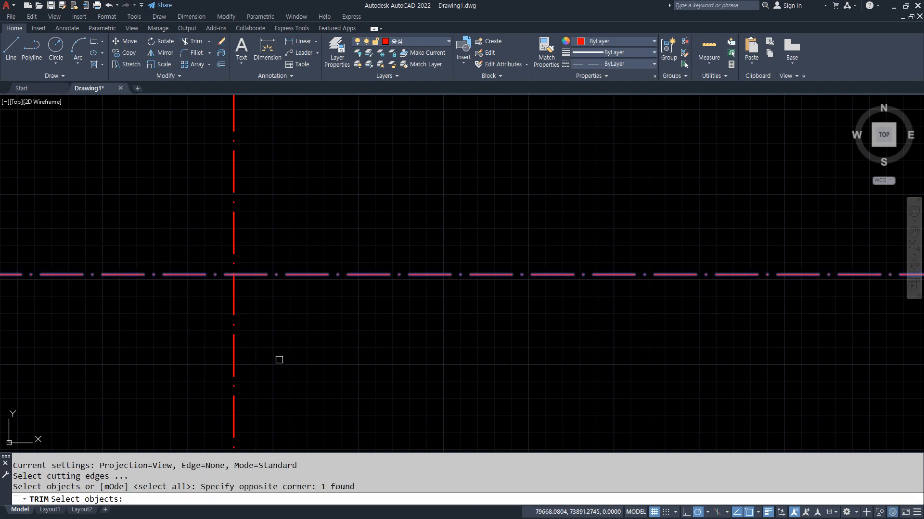
{"action": "left_click", "coordinate": [302, 366]}
{"action": "left_click", "coordinate": [190, 315]}
{"action": "key", "text": "Escape"}
{"action": "key", "text": "Escape"}
- Set TRIM to Quick mode and trim both construction lines to a corner, removing the portions left of and below their intersection
{"action": "type", "text": "tr"}
{"action": "key", "text": "Return"}
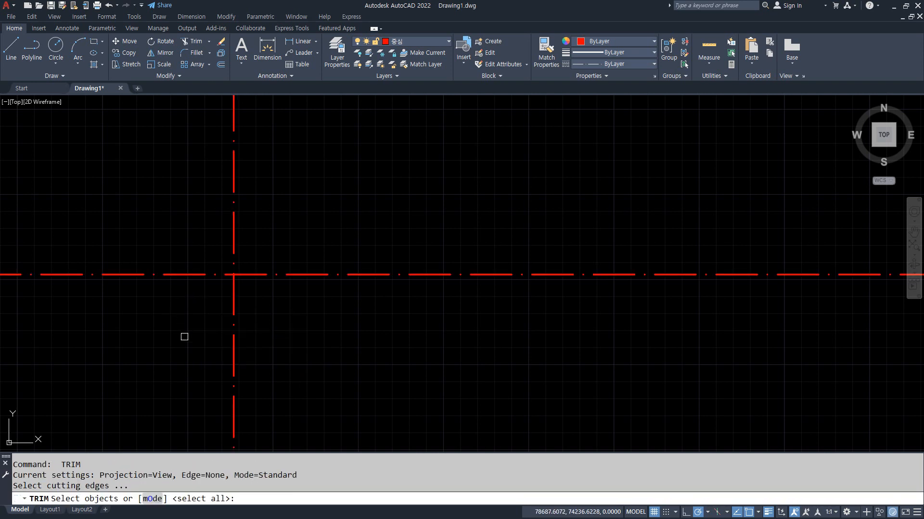
{"action": "left_click", "coordinate": [152, 498]}
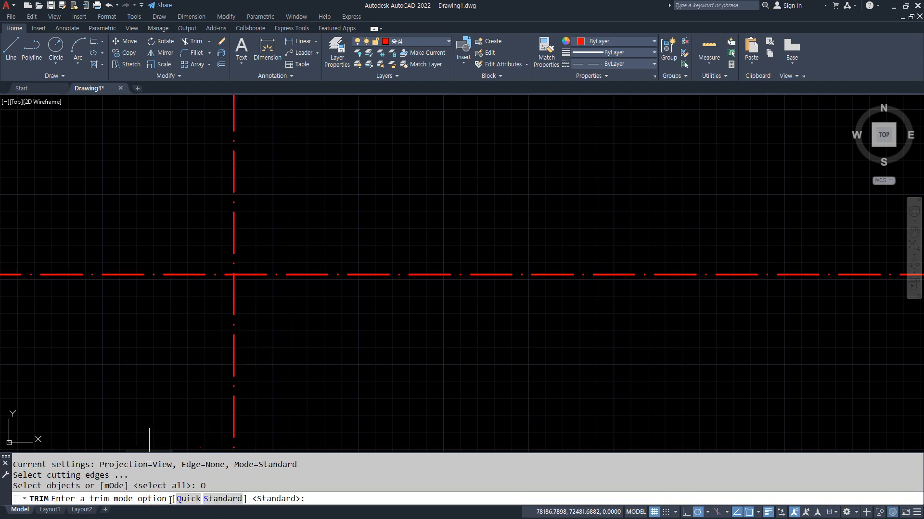
{"action": "left_click", "coordinate": [185, 499]}
{"action": "mouse_move", "coordinate": [144, 207]}
{"action": "left_mouse_down"}
{"action": "mouse_move", "coordinate": [163, 386]}
{"action": "mouse_move", "coordinate": [198, 371]}
{"action": "mouse_move", "coordinate": [326, 369]}
{"action": "left_mouse_up"}
{"action": "key", "text": "Escape"}
- Offset the vertical centre line 4200 to the right
{"action": "type", "text": "o"}
{"action": "key", "text": "Return"}
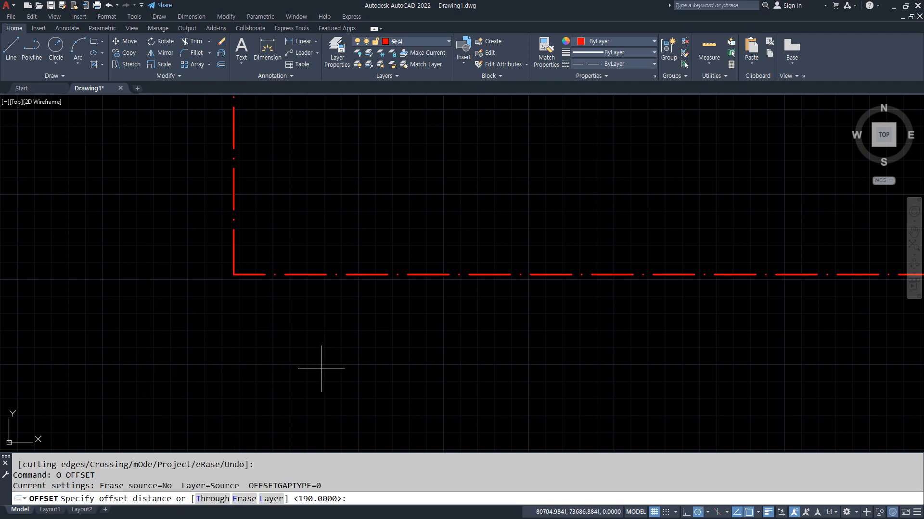
{"action": "type", "text": "4200"}
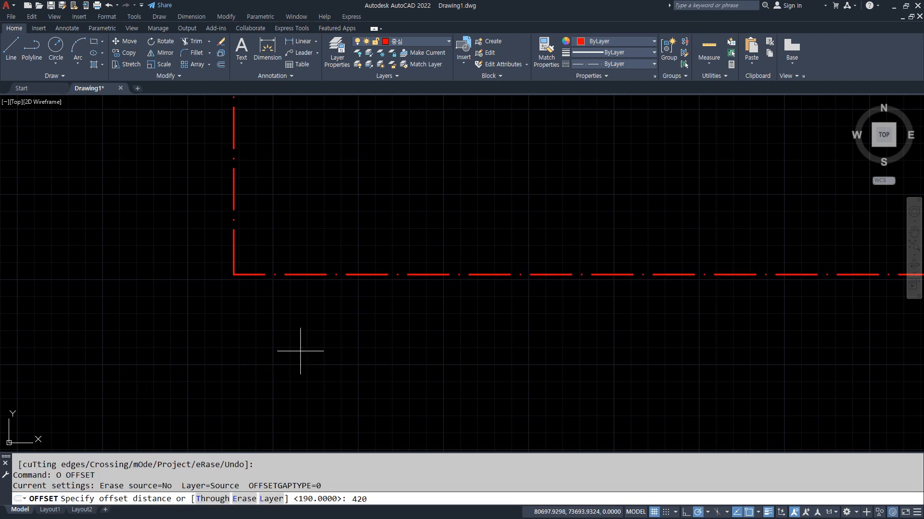
{"action": "key", "text": "Return"}
{"action": "left_click", "coordinate": [233, 248]}
{"action": "left_click", "coordinate": [389, 233]}
{"action": "scroll", "coordinate": [392, 248], "scroll_direction": "down", "scroll_amount": 1}
{"action": "middle_click_drag", "start_coordinate": [392, 249], "coordinate": [234, 309]}
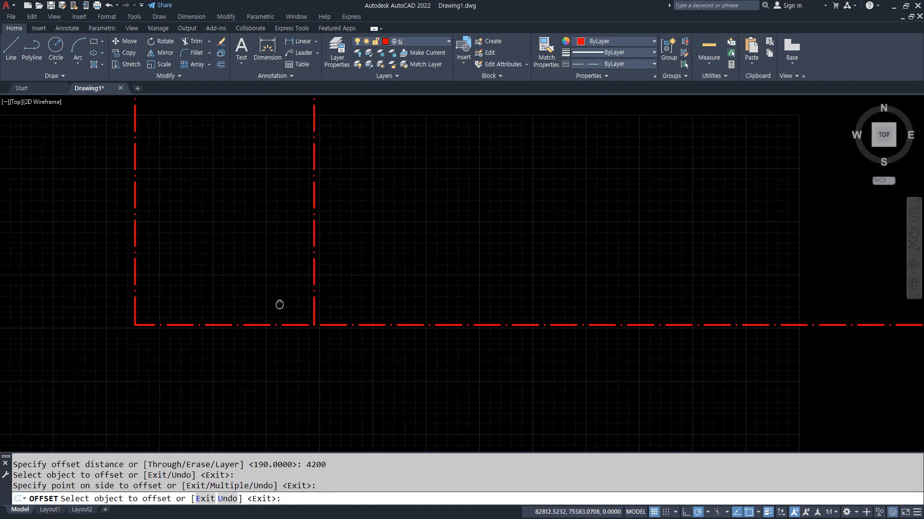
{"action": "key", "text": "Return"}
- Offset the second vertical centre line 1800 to the right
{"action": "key", "text": "Return"}
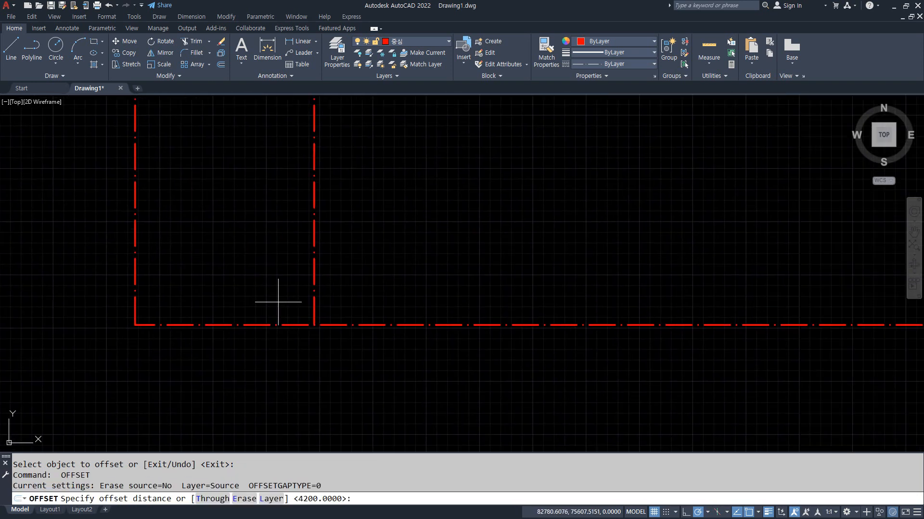
{"action": "type", "text": "1800"}
{"action": "key", "text": "Return"}
{"action": "left_click", "coordinate": [314, 315]}
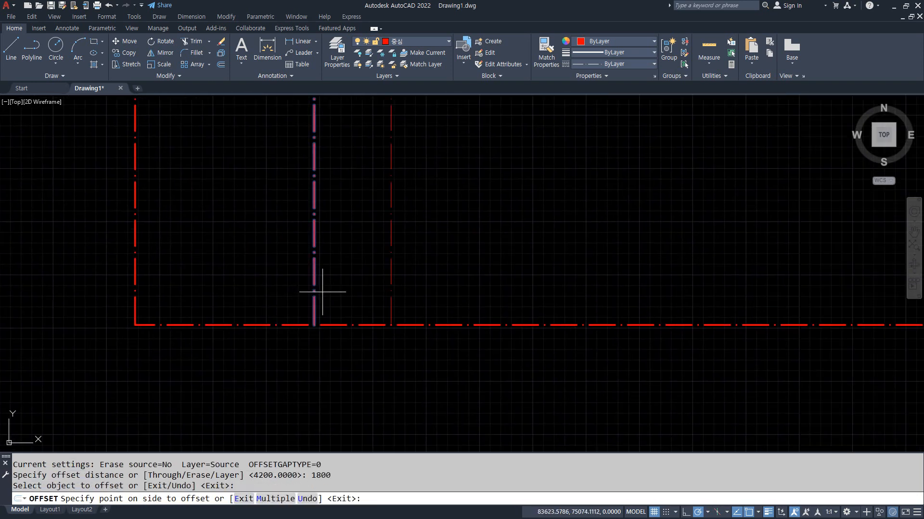
{"action": "left_click", "coordinate": [452, 286]}
{"action": "key", "text": "Return"}
- Offset the third vertical centre line 1600 to the right
{"action": "key", "text": "Return"}
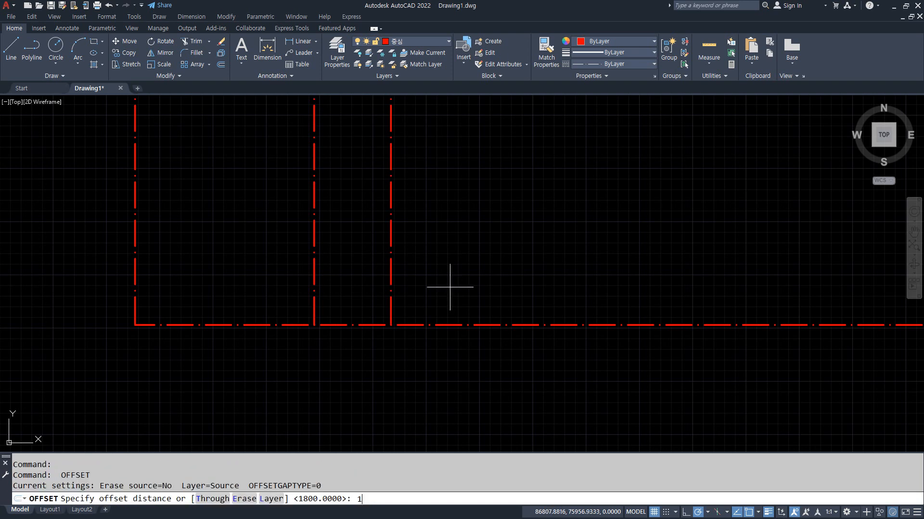
{"action": "type", "text": "1600"}
{"action": "key", "text": "Return"}
{"action": "left_click", "coordinate": [391, 297]}
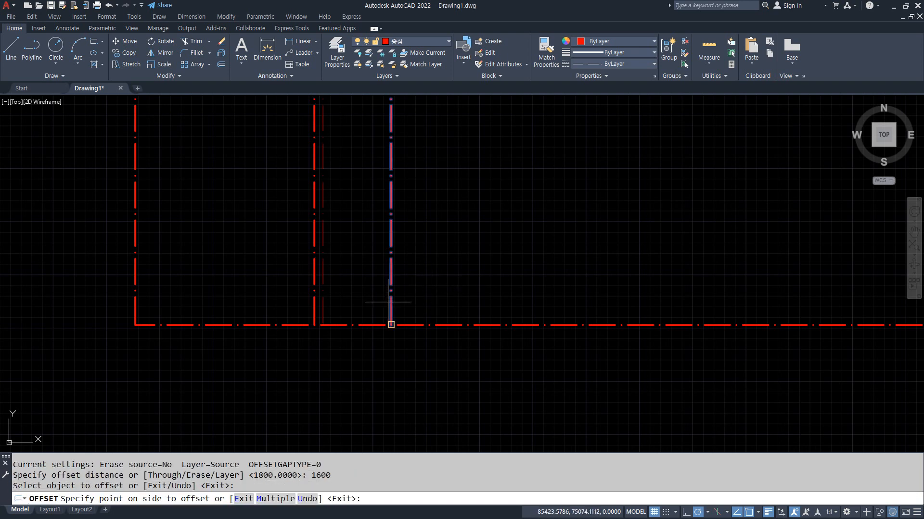
{"action": "left_click", "coordinate": [488, 269]}
{"action": "key", "text": "Return"}
- Offset the fourth vertical centre line 1900 to the right
{"action": "key", "text": "Return"}
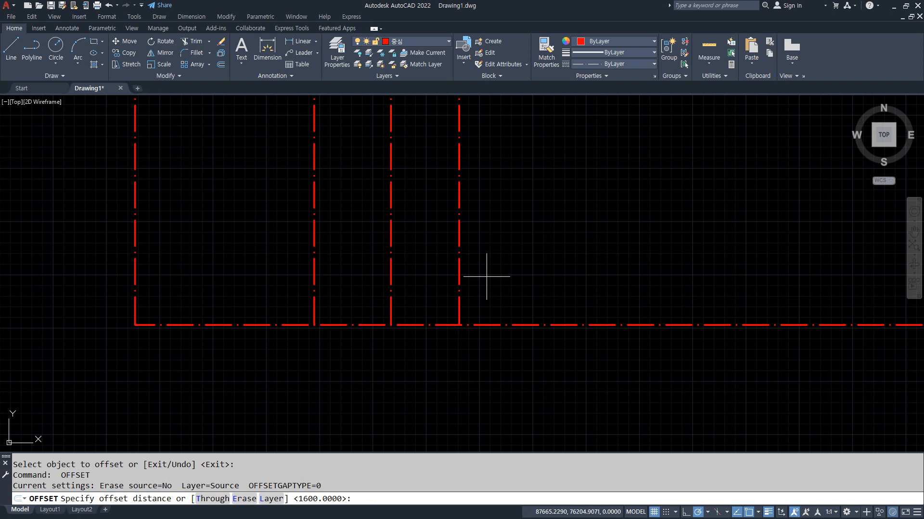
{"action": "type", "text": "1900"}
{"action": "key", "text": "Return"}
{"action": "left_click", "coordinate": [459, 305]}
{"action": "left_click", "coordinate": [581, 290]}
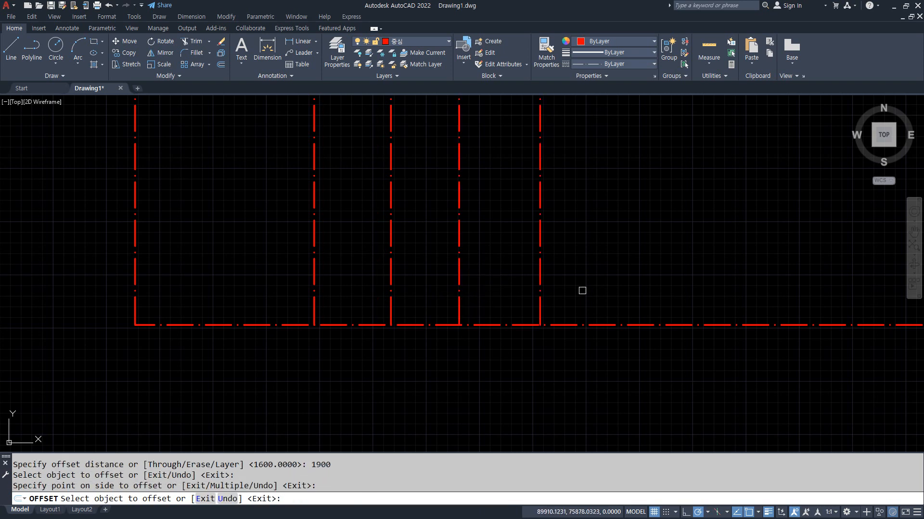
{"action": "key", "text": "Return"}
- Offset the fifth vertical centre line 4500 to the right
{"action": "key", "text": "Return"}
{"action": "type", "text": "4500"}
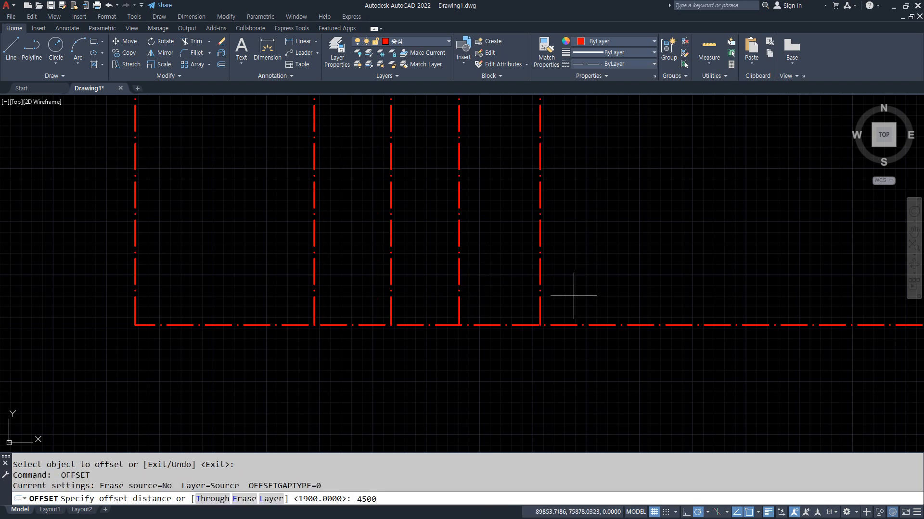
{"action": "key", "text": "Return"}
{"action": "left_click", "coordinate": [540, 307]}
{"action": "left_click", "coordinate": [703, 283]}
{"action": "key", "text": "Return"}
{"action": "middle_click_drag", "start_coordinate": [649, 305], "coordinate": [573, 326]}
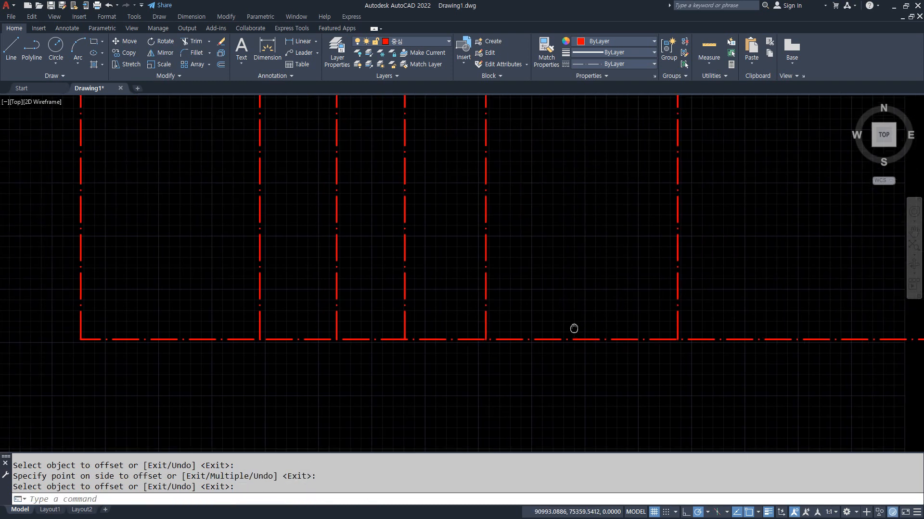
{"action": "key", "text": "Return"}
{"action": "type", "text": "tr"}
{"action": "key", "text": "Return"}
{"action": "left_click", "coordinate": [717, 305]}
{"action": "left_click", "coordinate": [717, 376]}
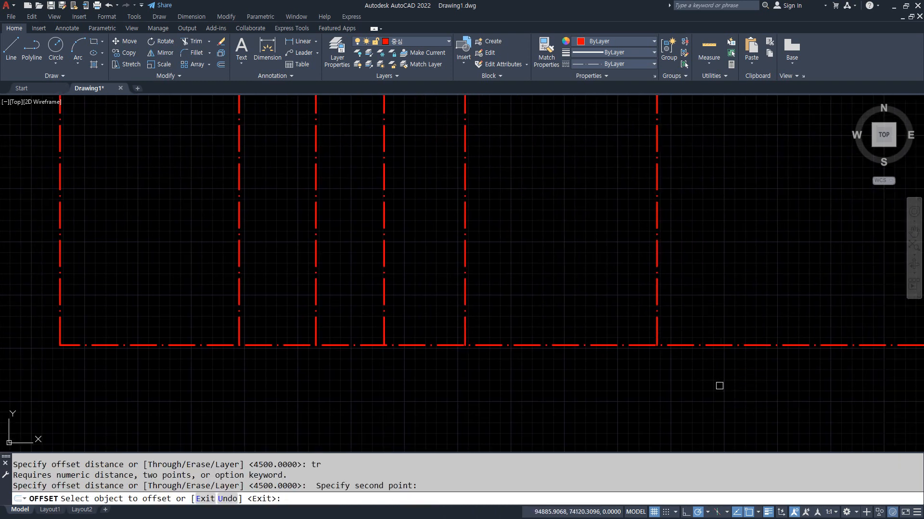
{"action": "key", "text": "Escape"}
- Trim the horizontal base centre line where it runs past the rightmost vertical line
{"action": "type", "text": "tr"}
{"action": "key", "text": "Return"}
{"action": "left_click_drag", "start_coordinate": [730, 372], "coordinate": [682, 266]}
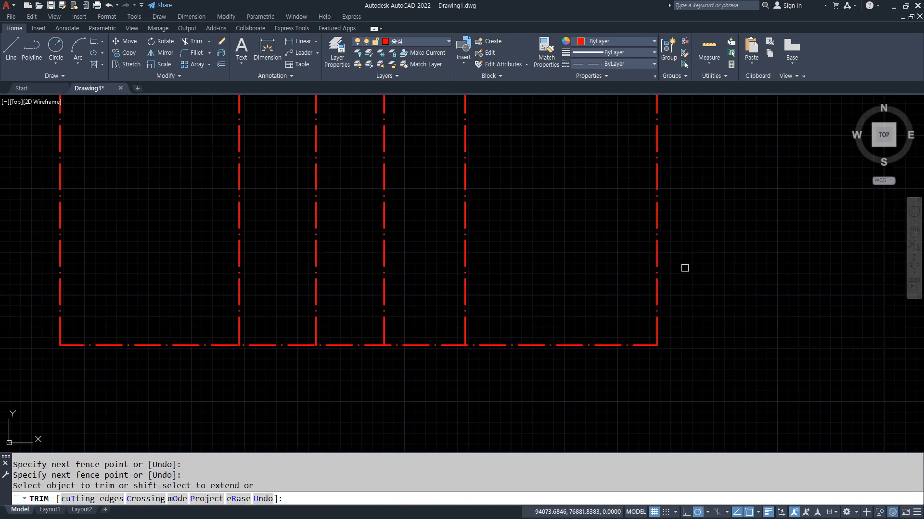
{"action": "key", "text": "Return"}
- Offset the horizontal base centre line 4300 upward
{"action": "type", "text": "o"}
{"action": "key", "text": "Return"}
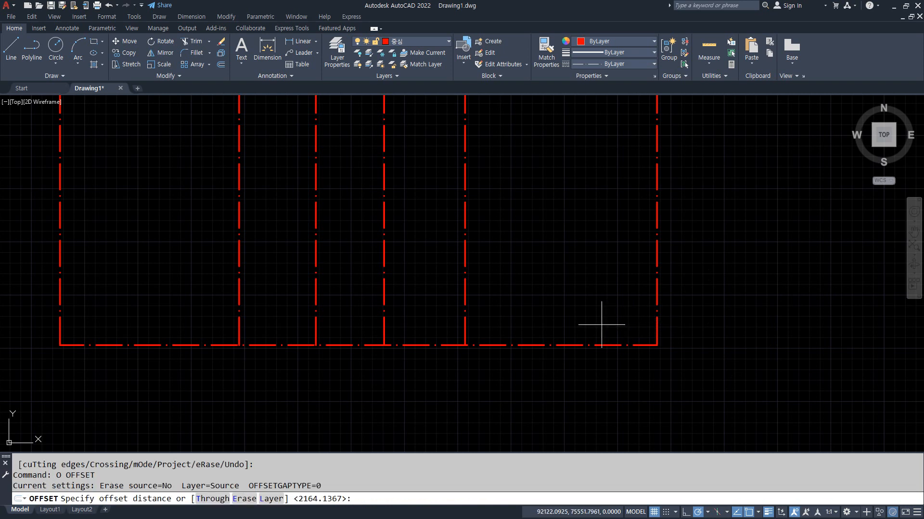
{"action": "type", "text": "4300"}
{"action": "key", "text": "Return"}
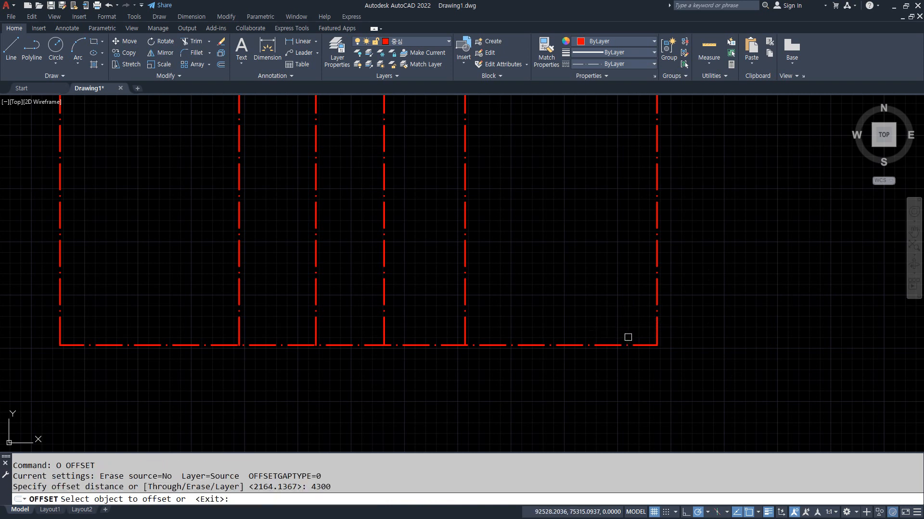
{"action": "left_click", "coordinate": [629, 345]}
{"action": "left_click", "coordinate": [602, 268]}
{"action": "middle_click_drag", "start_coordinate": [573, 248], "coordinate": [571, 336]}
{"action": "key", "text": "Return"}
- Offset the second horizontal centre line 2400 upward
{"action": "key", "text": "Return"}
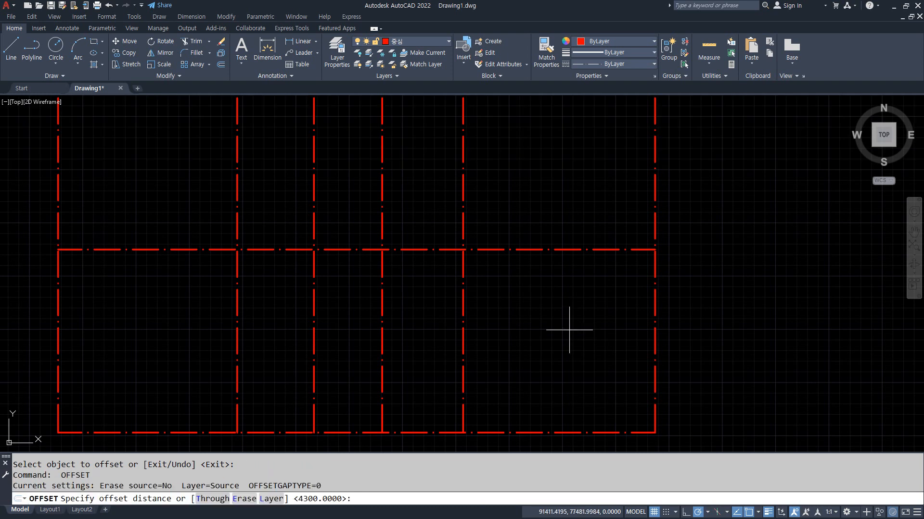
{"action": "type", "text": "2400"}
{"action": "key", "text": "Return"}
{"action": "left_click", "coordinate": [572, 250]}
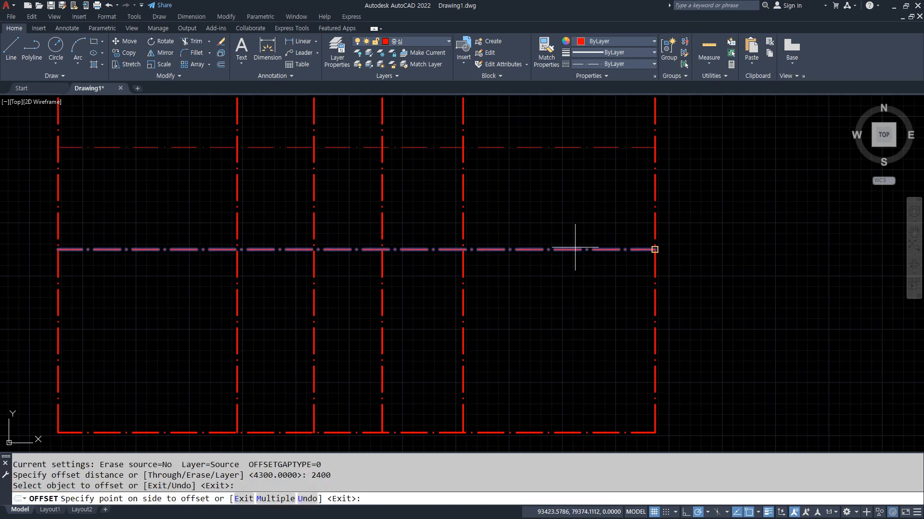
{"action": "left_click", "coordinate": [535, 204]}
{"action": "middle_click_drag", "start_coordinate": [533, 202], "coordinate": [536, 279]}
{"action": "key", "text": "Return"}
- Offset the third horizontal centre line 3000 upward to form the plan's upper edge
{"action": "key", "text": "Return"}
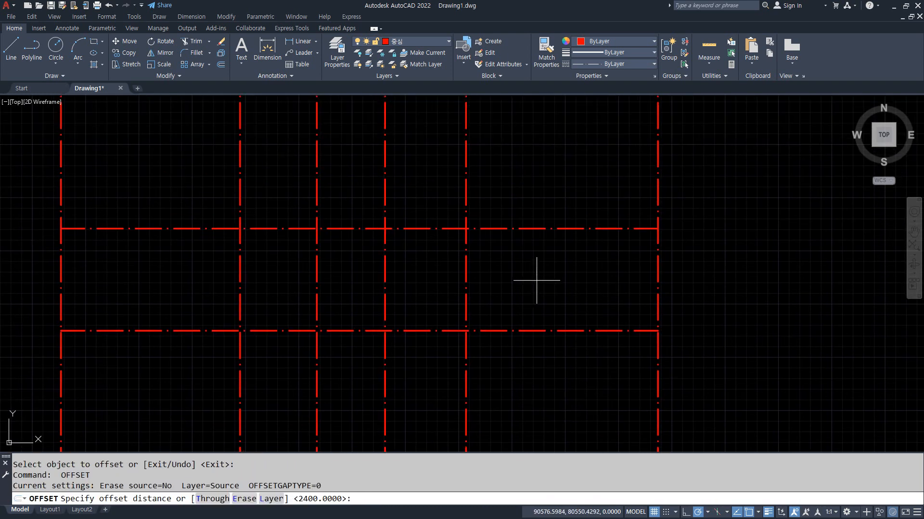
{"action": "type", "text": "3000"}
{"action": "key", "text": "Return"}
{"action": "left_click", "coordinate": [535, 223]}
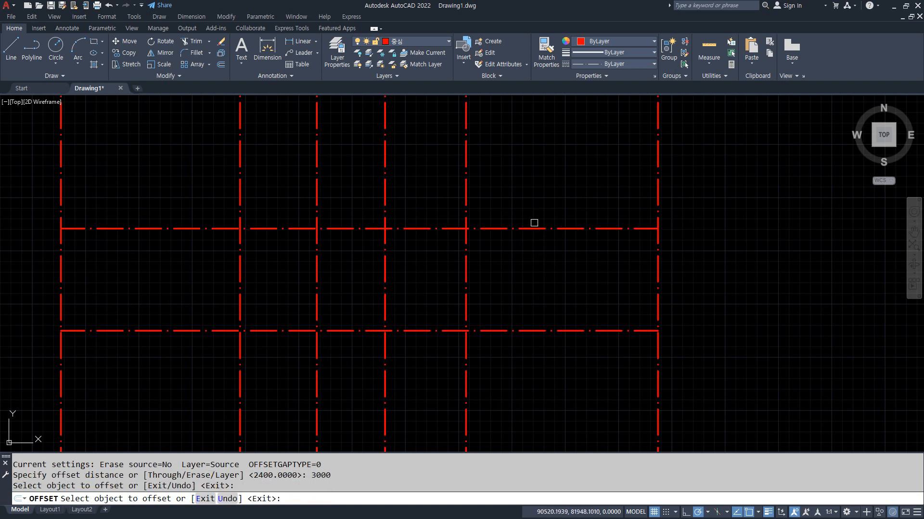
{"action": "left_click", "coordinate": [533, 228]}
{"action": "left_click", "coordinate": [530, 204]}
{"action": "scroll", "coordinate": [521, 195], "scroll_direction": "down", "scroll_amount": 2}
{"action": "middle_click_drag", "start_coordinate": [521, 196], "coordinate": [538, 242]}
{"action": "key", "text": "Return"}
- Trim all vertical lines above the uppermost horizontal line, and the four interior verticals within the top row
{"action": "type", "text": "tr"}
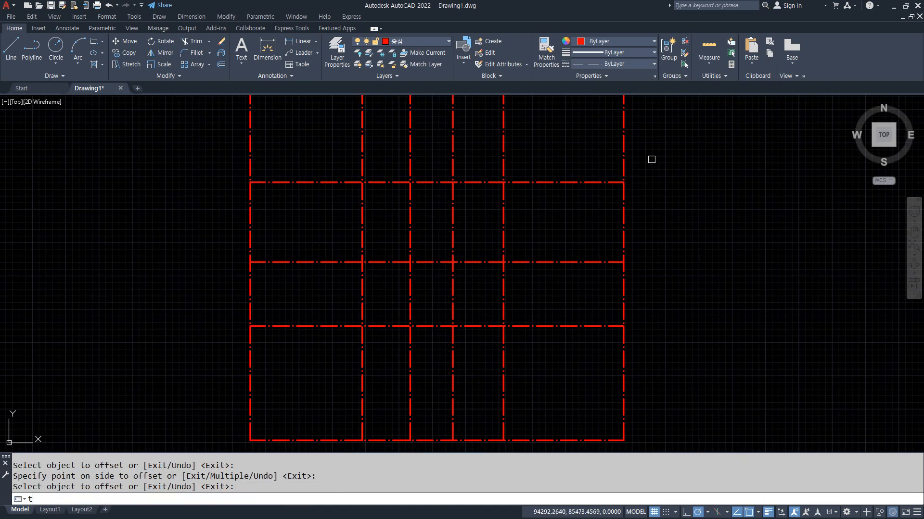
{"action": "key", "text": "Return"}
{"action": "left_click_drag", "start_coordinate": [653, 157], "coordinate": [222, 157]}
{"action": "key", "text": "Return"}
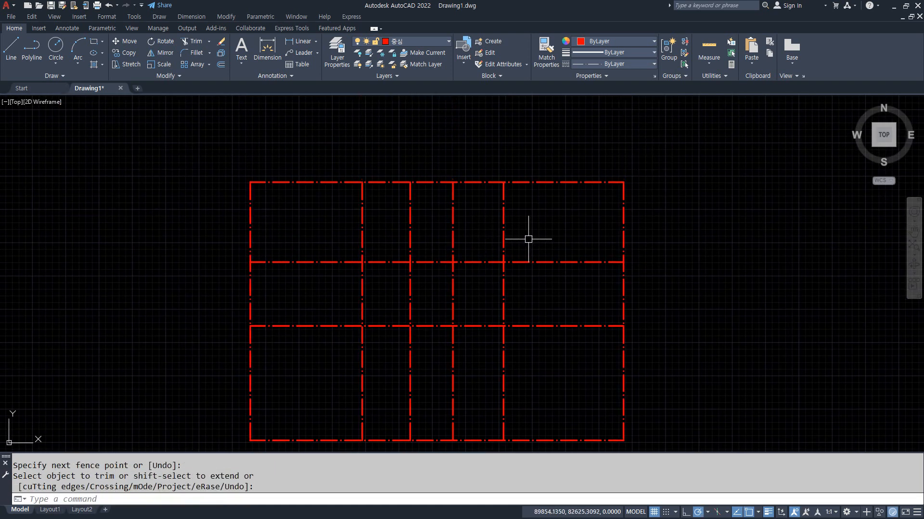
{"action": "type", "text": "t"}
{"action": "mouse_move", "coordinate": [543, 215]}
{"action": "left_mouse_down"}
{"action": "mouse_move", "coordinate": [422, 206]}
{"action": "mouse_move", "coordinate": [313, 213]}
{"action": "left_mouse_up"}
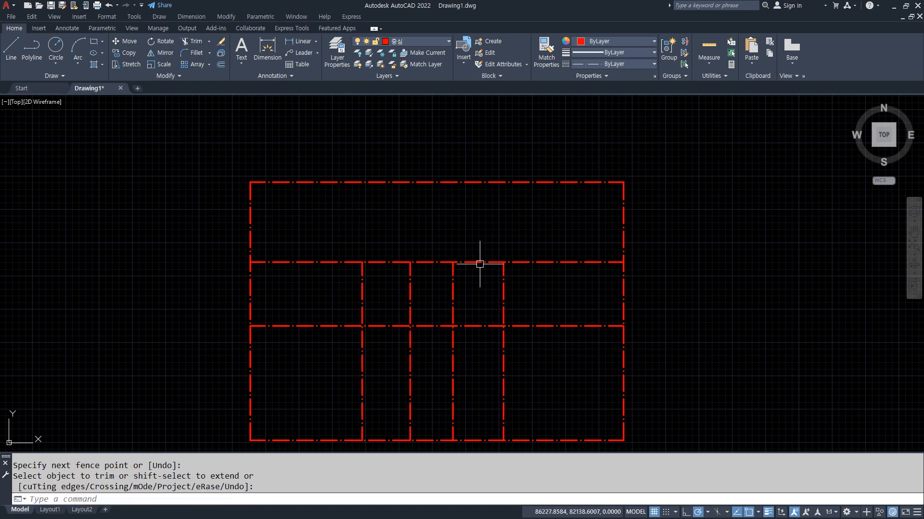
{"action": "key", "text": "Return"}
- Offset the rightmost vertical centre line 1300 to the left
{"action": "type", "text": "o"}
{"action": "key", "text": "Return"}
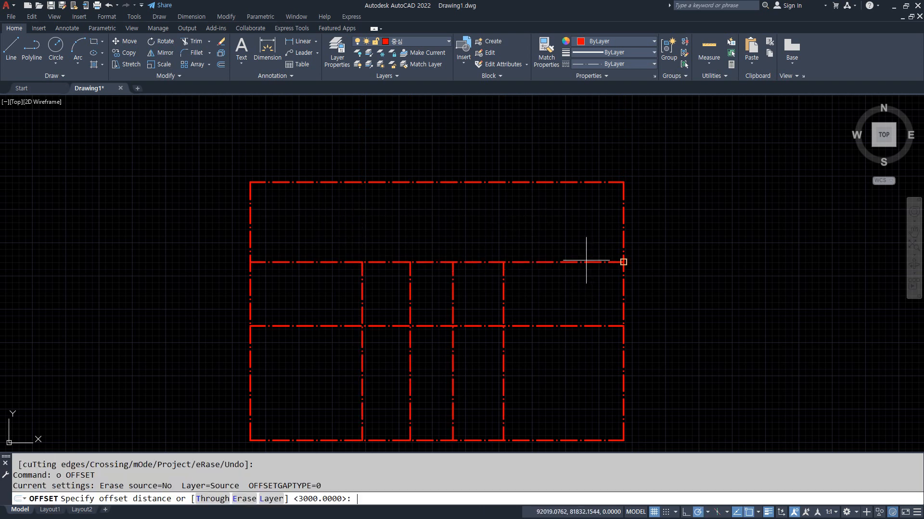
{"action": "type", "text": "1300"}
{"action": "key", "text": "Return"}
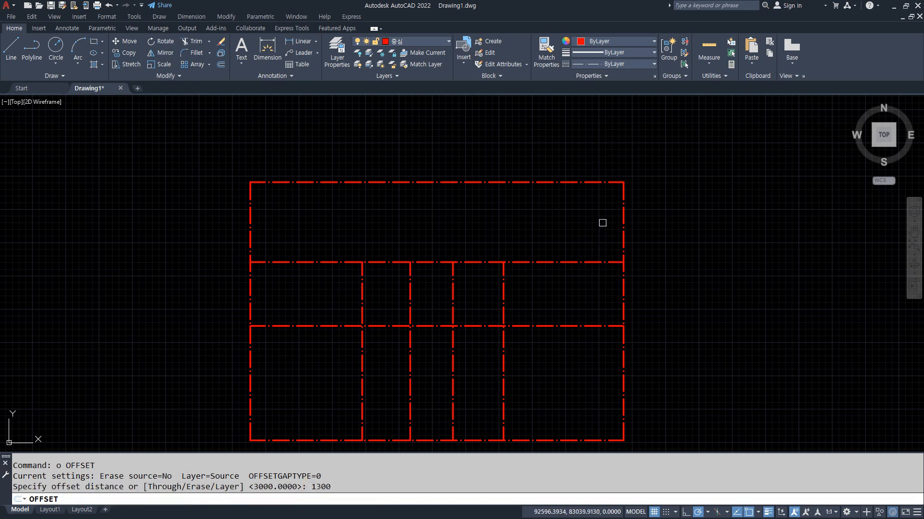
{"action": "left_click", "coordinate": [623, 219]}
{"action": "left_click", "coordinate": [573, 223]}
{"action": "key", "text": "Return"}
- Trim the new vertical line below the top row and remove the outer upper-right corner to leave a stepped outline
{"action": "type", "text": "tr"}
{"action": "key", "text": "Return"}
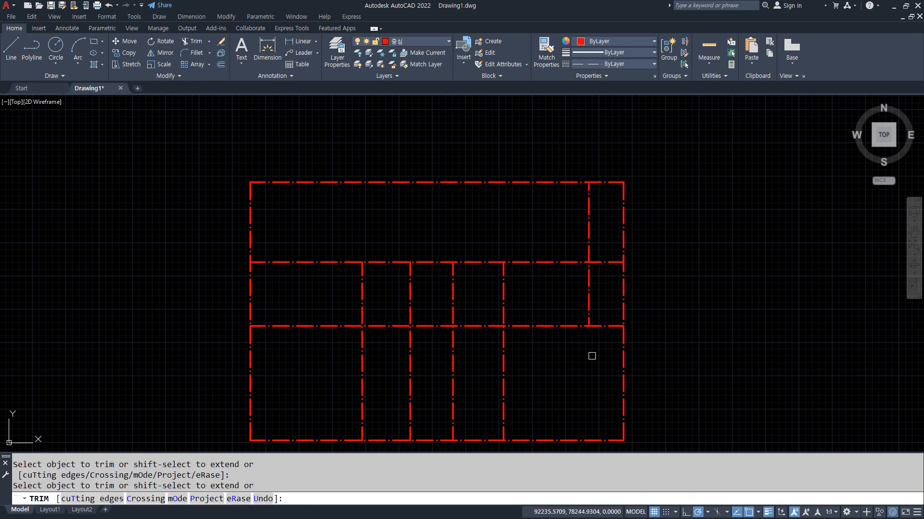
{"action": "left_click", "coordinate": [591, 356]}
{"action": "left_click", "coordinate": [586, 287]}
{"action": "left_click", "coordinate": [602, 143]}
{"action": "left_click", "coordinate": [664, 261]}
{"action": "key", "text": "Return"}
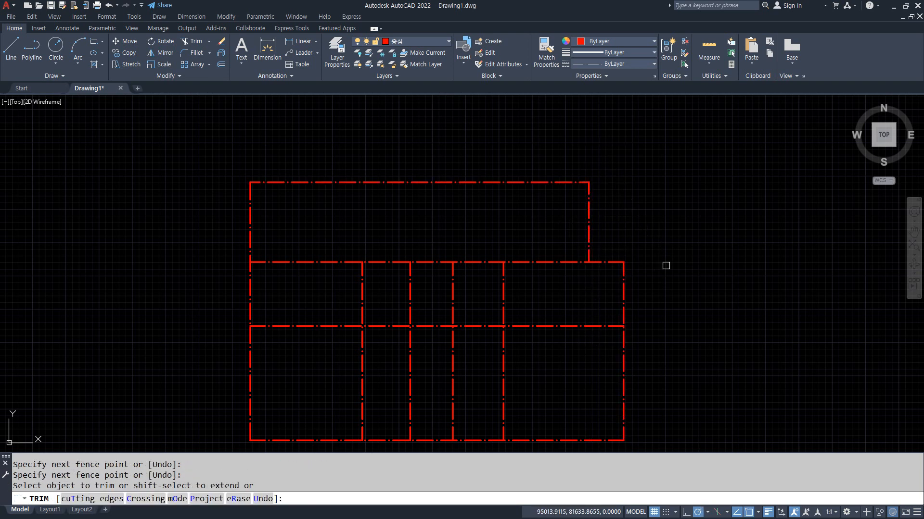
{"action": "key", "text": "Return"}
- Offset the top row's right edge centre line 3300 to the left
{"action": "type", "text": "O"}
{"action": "key", "text": "Return"}
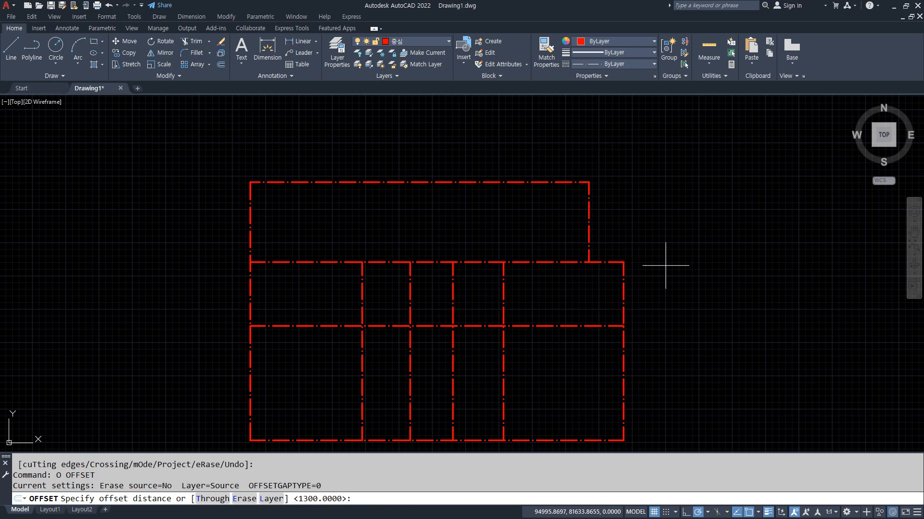
{"action": "type", "text": "3300"}
{"action": "key", "text": "Return"}
{"action": "left_click", "coordinate": [588, 233]}
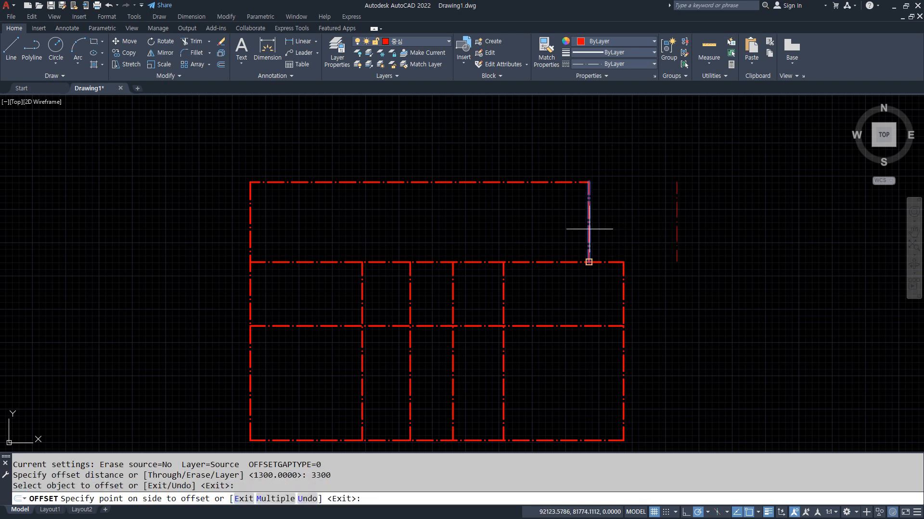
{"action": "left_click", "coordinate": [446, 216]}
{"action": "key", "text": "Return"}
- Offset the top row's new interior vertical line 4000 to the left
{"action": "key", "text": "Return"}
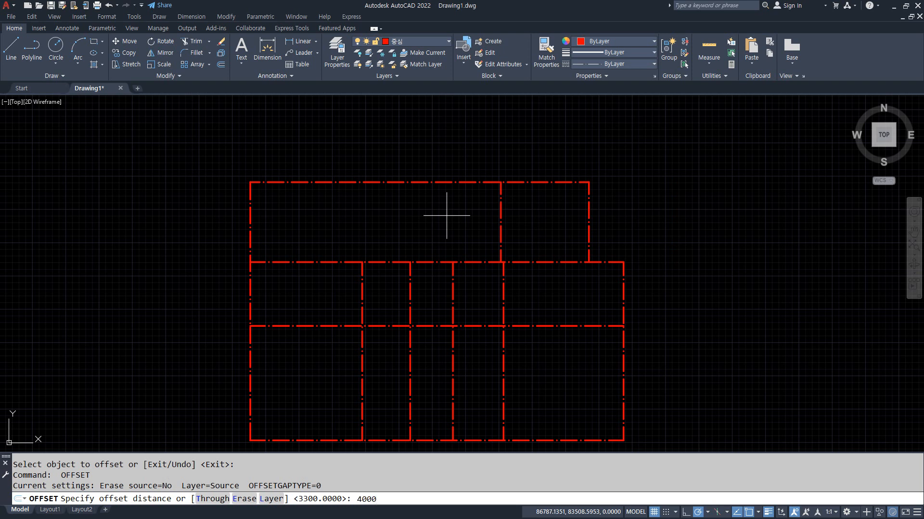
{"action": "key", "text": "Return"}
{"action": "left_click", "coordinate": [501, 212]}
{"action": "left_click", "coordinate": [410, 214]}
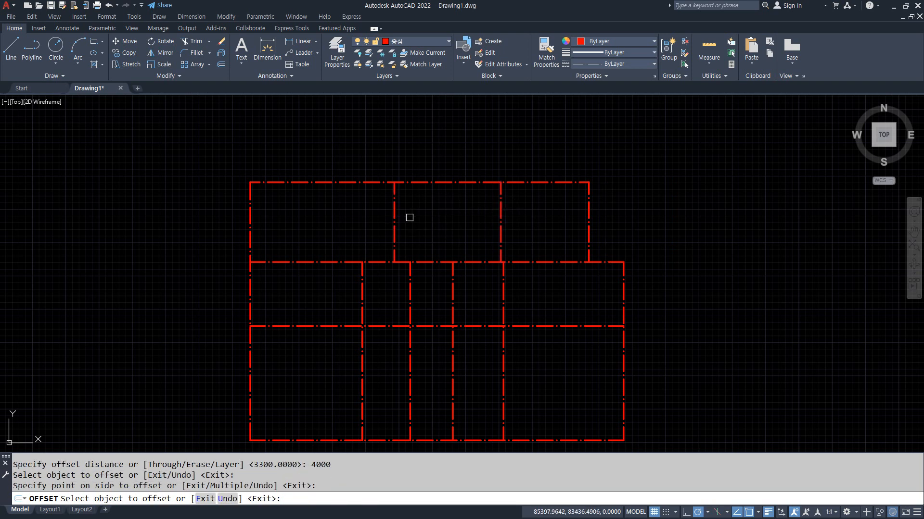
{"action": "key", "text": "Return"}
- Offset the top row's leftmost interior vertical line 3600 to the left
{"action": "key", "text": "Return"}
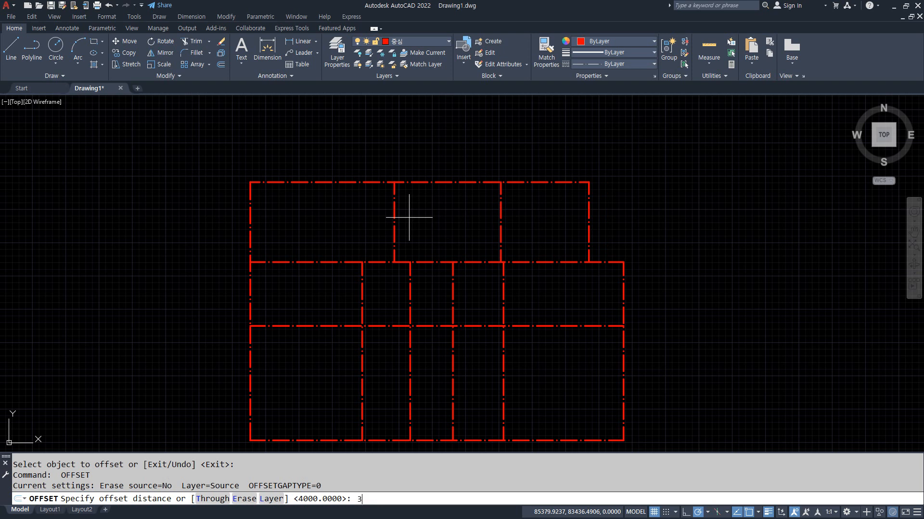
{"action": "key", "text": "Return"}
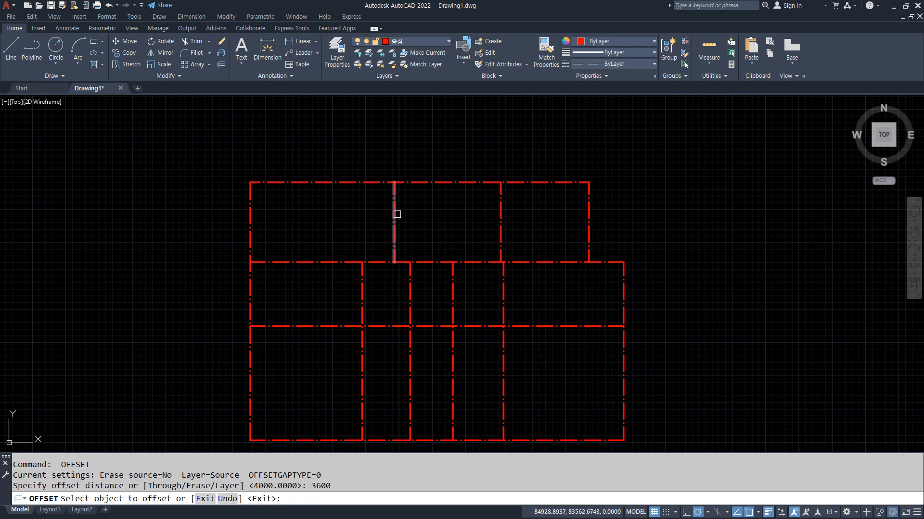
{"action": "left_click", "coordinate": [397, 214]}
{"action": "left_click", "coordinate": [286, 231]}
{"action": "key", "text": "Return"}
- Trim away the outer upper-left corner of the top row, left of its new interior vertical line
{"action": "type", "text": "tr"}
{"action": "key", "text": "Return"}
{"action": "left_click", "coordinate": [282, 161]}
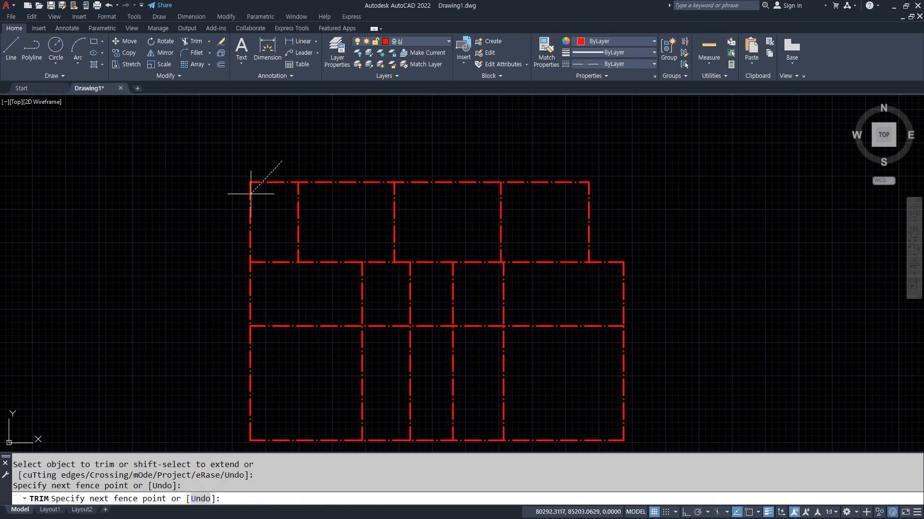
{"action": "left_click", "coordinate": [247, 198]}
{"action": "key", "text": "Return"}
{"action": "key", "text": "Return"}
- Offset the horizontal centre line between the two lower rows 2100 downward
{"action": "middle_click_drag", "start_coordinate": [404, 328], "coordinate": [327, 247]}
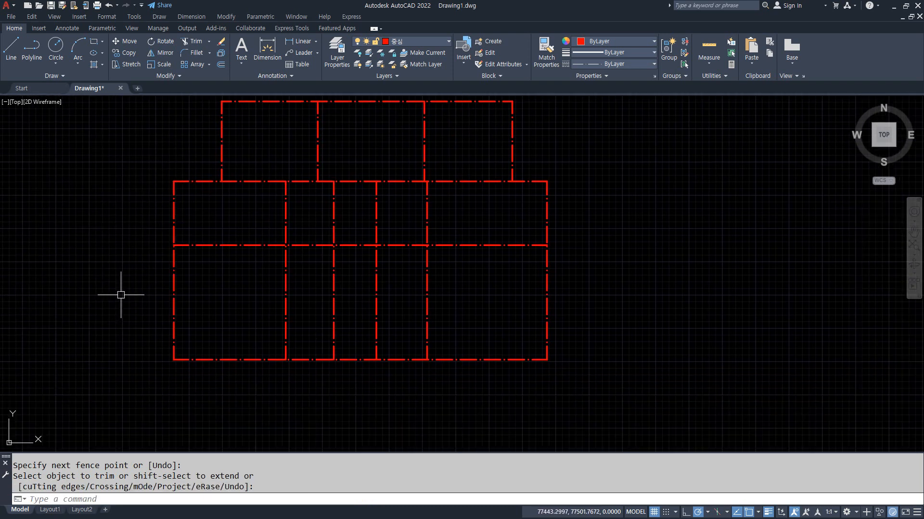
{"action": "type", "text": "o"}
{"action": "key", "text": "Return"}
{"action": "type", "text": "2100"}
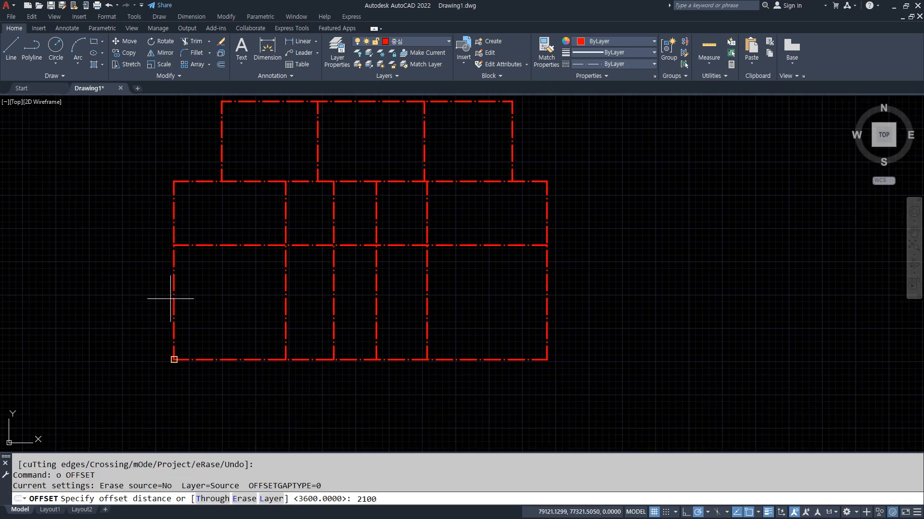
{"action": "key", "text": "Return"}
{"action": "left_click", "coordinate": [200, 246]}
{"action": "left_click", "coordinate": [204, 320]}
{"action": "key", "text": "Return"}
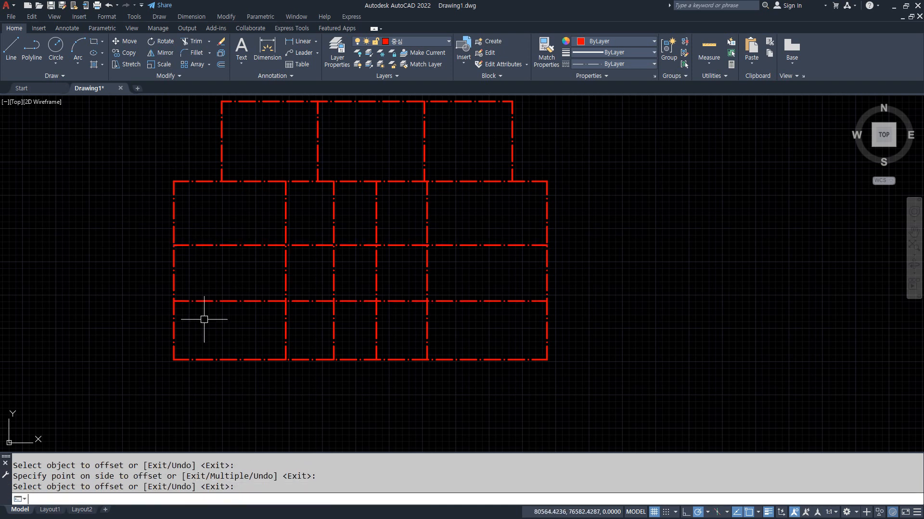
- Offset the newly created horizontal centre line another 1200 downward
{"action": "key", "text": "Return"}
{"action": "type", "text": "12"}
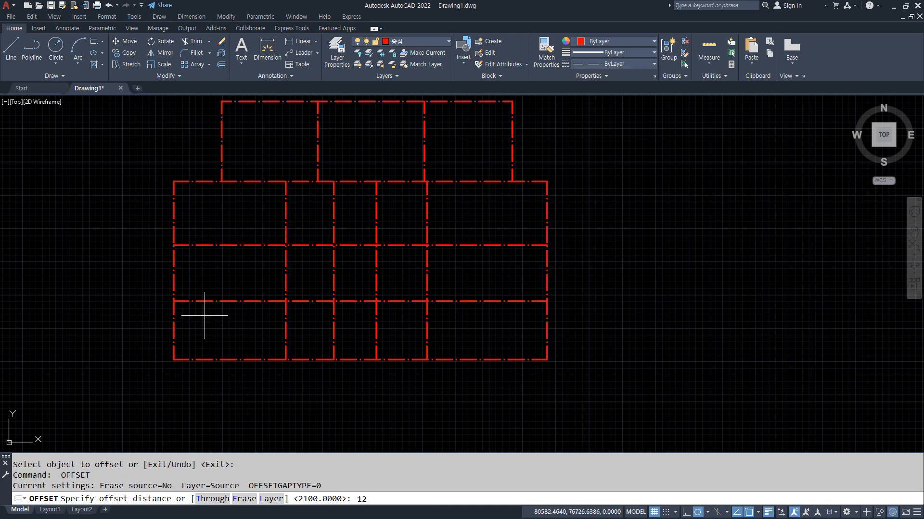
{"action": "type", "text": "00"}
{"action": "key", "text": "Return"}
{"action": "left_click", "coordinate": [209, 301]}
{"action": "left_click", "coordinate": [206, 328]}
{"action": "key", "text": "Return"}
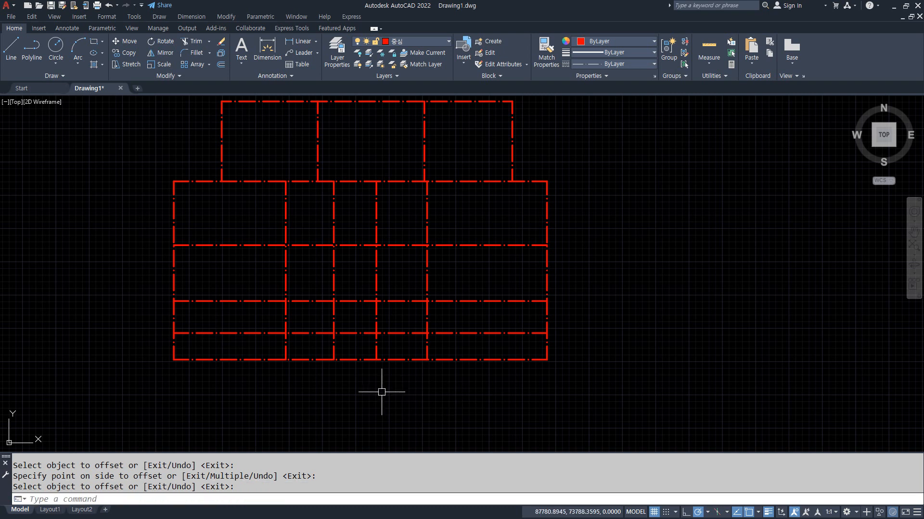
- Trim the centre lines crossing the lower-left area with diagonal and horizontal fences to form a stepped lower outline
{"action": "type", "text": "tr"}
{"action": "key", "text": "Return"}
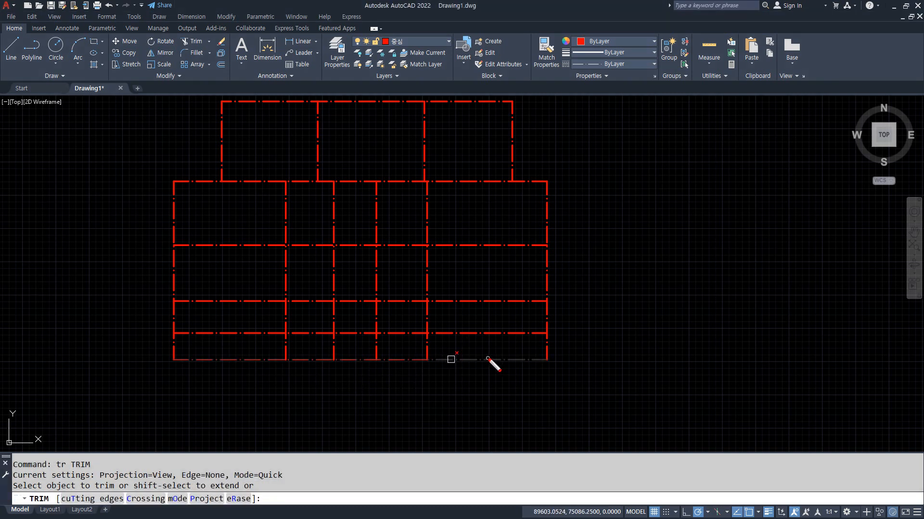
{"action": "mouse_move", "coordinate": [488, 358]}
{"action": "left_mouse_down"}
{"action": "mouse_move", "coordinate": [424, 361]}
{"action": "mouse_move", "coordinate": [424, 334]}
{"action": "mouse_move", "coordinate": [376, 335]}
{"action": "mouse_move", "coordinate": [376, 324]}
{"action": "mouse_move", "coordinate": [155, 301]}
{"action": "left_mouse_up"}
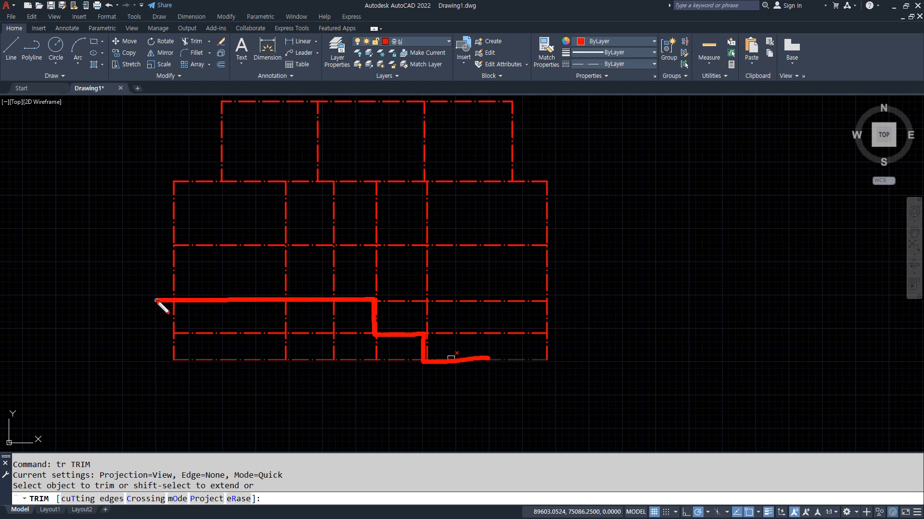
{"action": "left_click", "coordinate": [408, 374]}
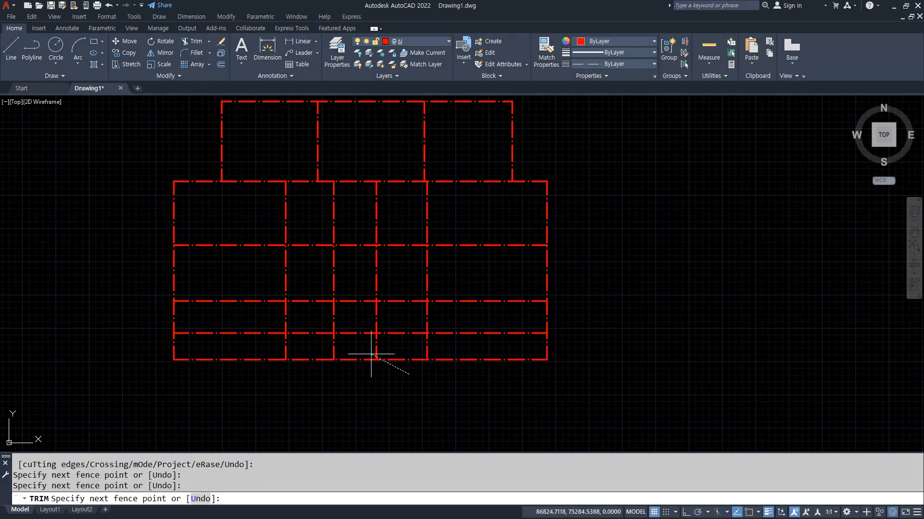
{"action": "left_click", "coordinate": [327, 321]}
{"action": "left_click", "coordinate": [313, 321]}
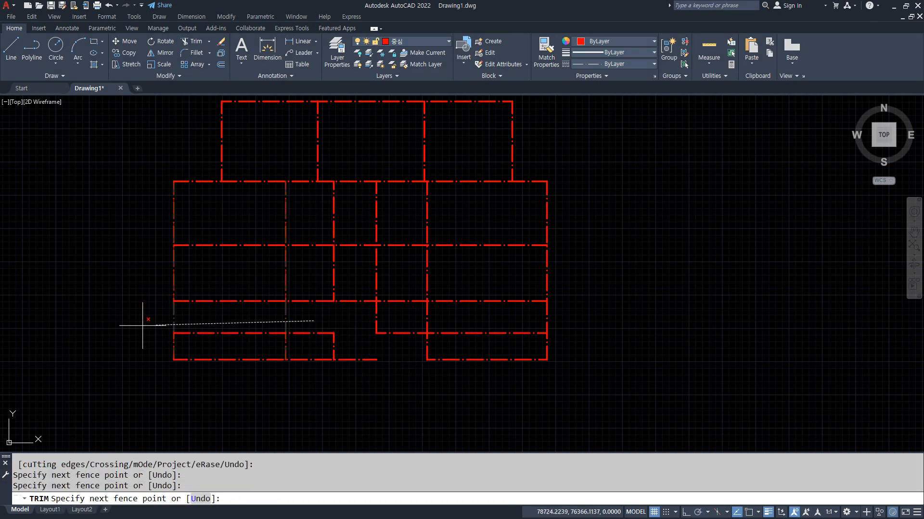
{"action": "left_click", "coordinate": [143, 326]}
{"action": "key", "text": "Return"}
- Erase the leftover line segments below the stepped outline at the plan's lower left
{"action": "left_click", "coordinate": [351, 367]}
{"action": "left_click", "coordinate": [93, 323]}
{"action": "type", "text": "e"}
{"action": "key", "text": "Return"}
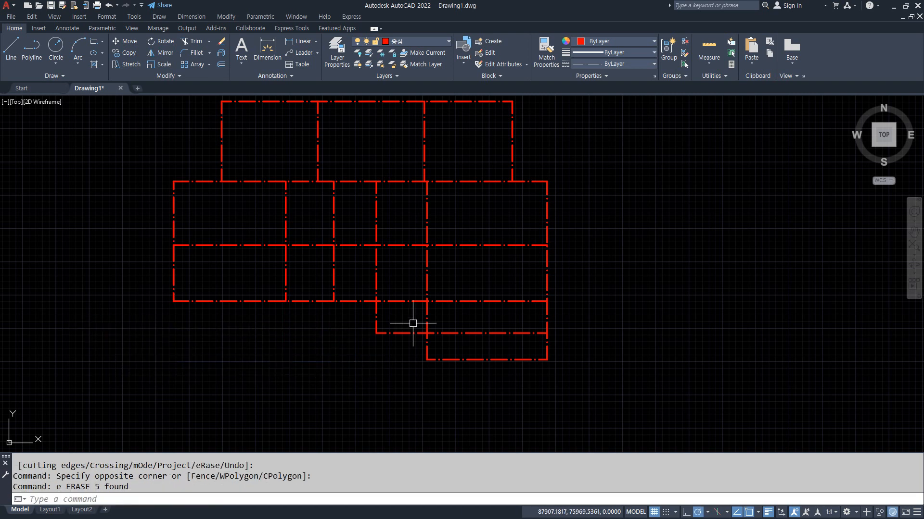
- Trim the two lower interior horizontal centre lines out of the plan's right-hand bay
{"action": "type", "text": "t"}
{"action": "key", "text": "Return"}
{"action": "left_click", "coordinate": [480, 340]}
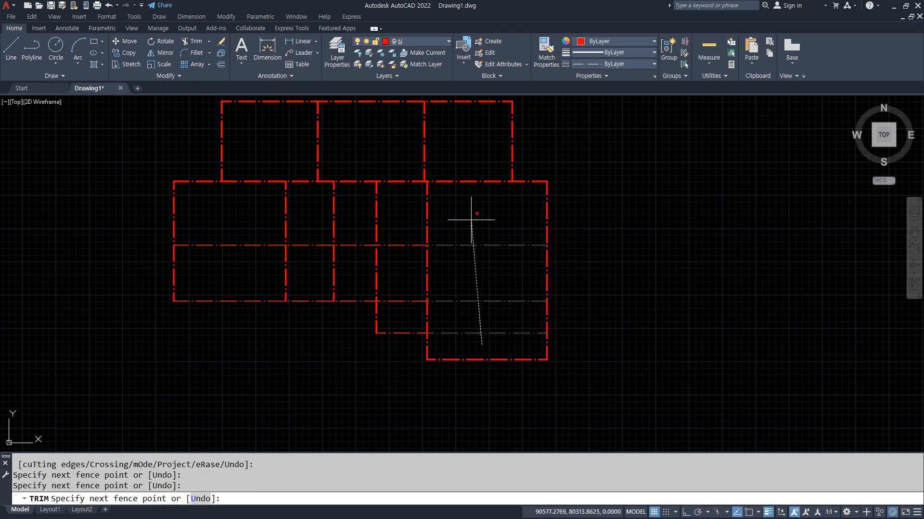
{"action": "left_click", "coordinate": [473, 275]}
{"action": "key", "text": "Return"}
- Trim the interior segments crossing the central hall and the horizontal divider inside the left-hand room
{"action": "left_click", "coordinate": [406, 226]}
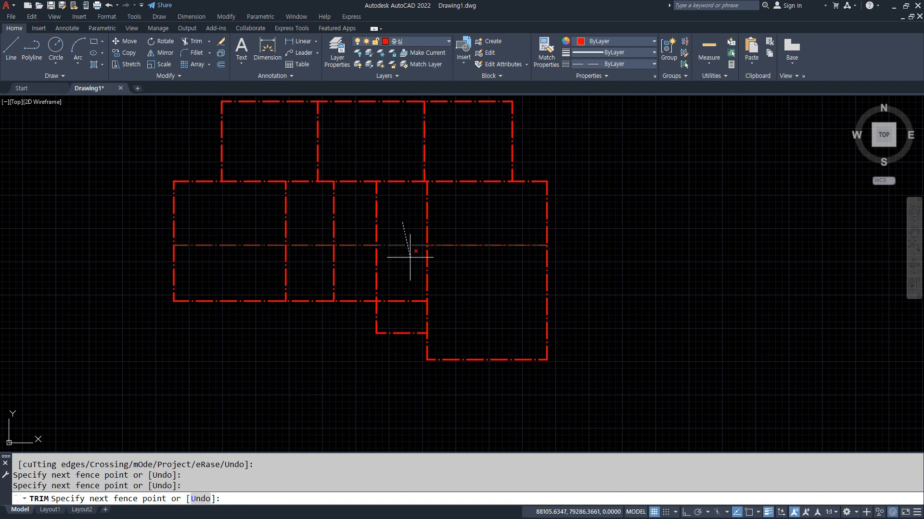
{"action": "left_click", "coordinate": [433, 274]}
{"action": "key", "text": "Return"}
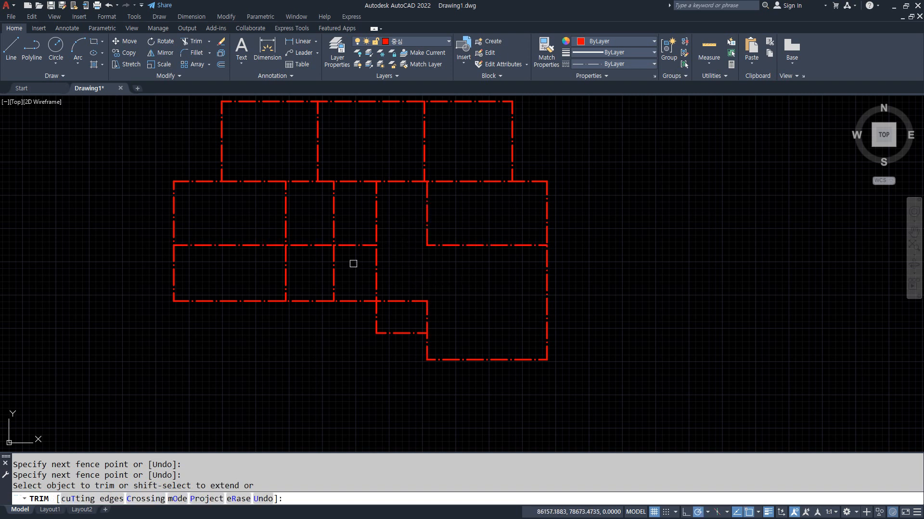
{"action": "left_click", "coordinate": [383, 273]}
{"action": "left_click", "coordinate": [309, 200]}
{"action": "key", "text": "Return"}
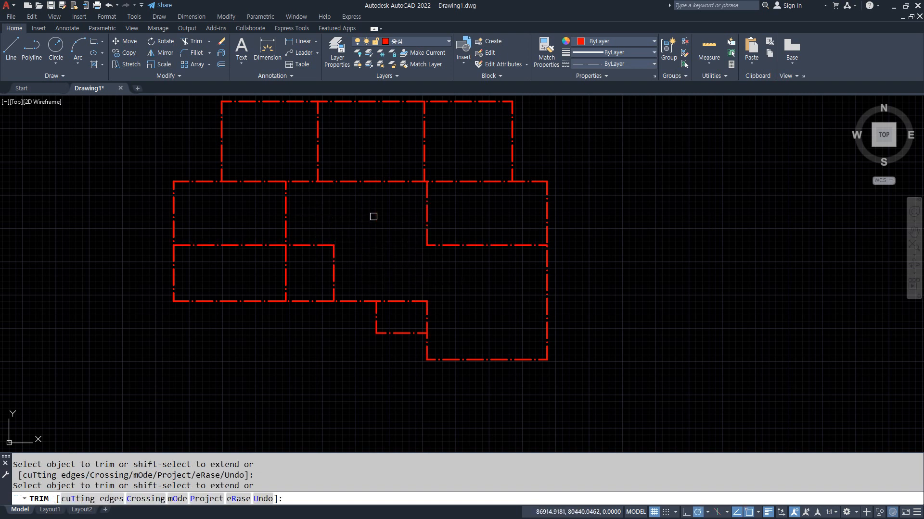
{"action": "left_click", "coordinate": [243, 245]}
{"action": "key", "text": "Return"}
- Examine the short vertical wall line under the top row's right interior line and how the two are misaligned
{"action": "middle_click_drag", "start_coordinate": [244, 309], "coordinate": [248, 350]}
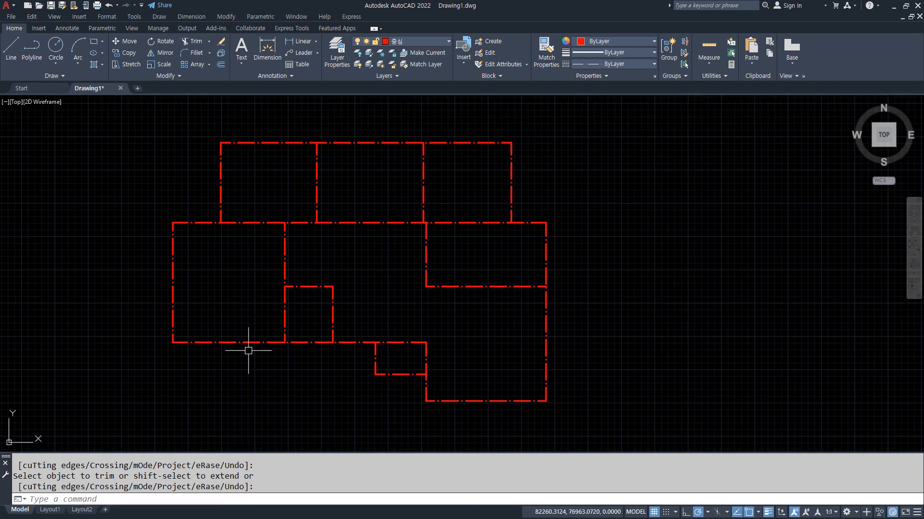
{"action": "scroll", "coordinate": [467, 194], "scroll_direction": "up", "scroll_amount": 4}
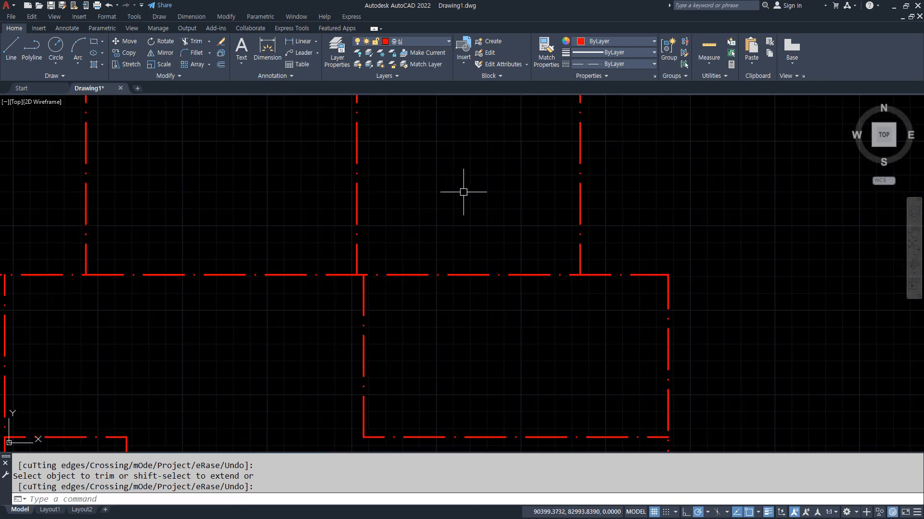
{"action": "middle_click_drag", "start_coordinate": [464, 191], "coordinate": [400, 307]}
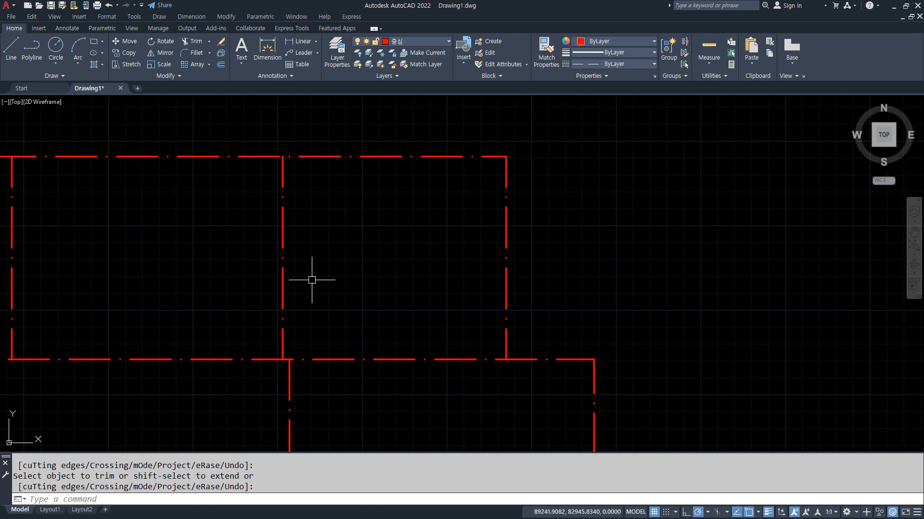
{"action": "scroll", "coordinate": [330, 338], "scroll_direction": "down", "scroll_amount": 2}
{"action": "middle_click_drag", "start_coordinate": [330, 338], "coordinate": [334, 242]}
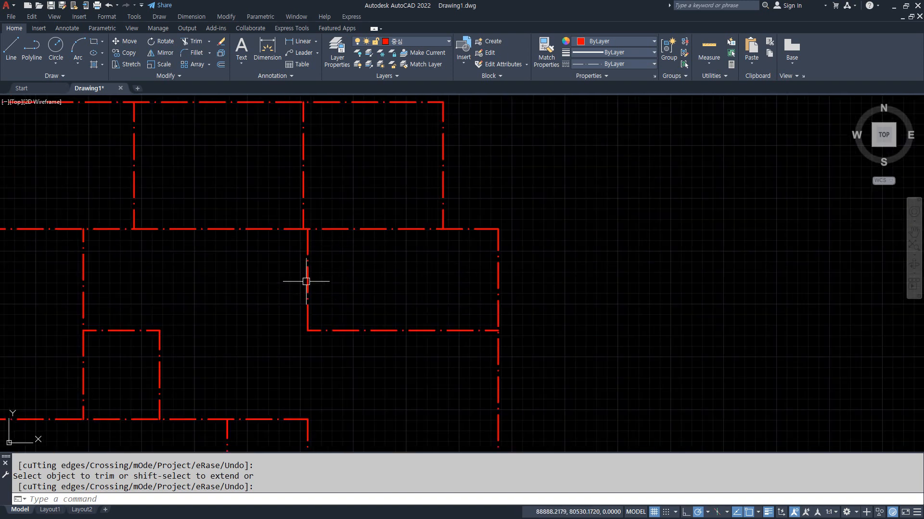
{"action": "mouse_move", "coordinate": [286, 264]}
{"action": "left_mouse_down"}
{"action": "mouse_move", "coordinate": [325, 326]}
{"action": "mouse_move", "coordinate": [307, 332]}
{"action": "left_mouse_up"}
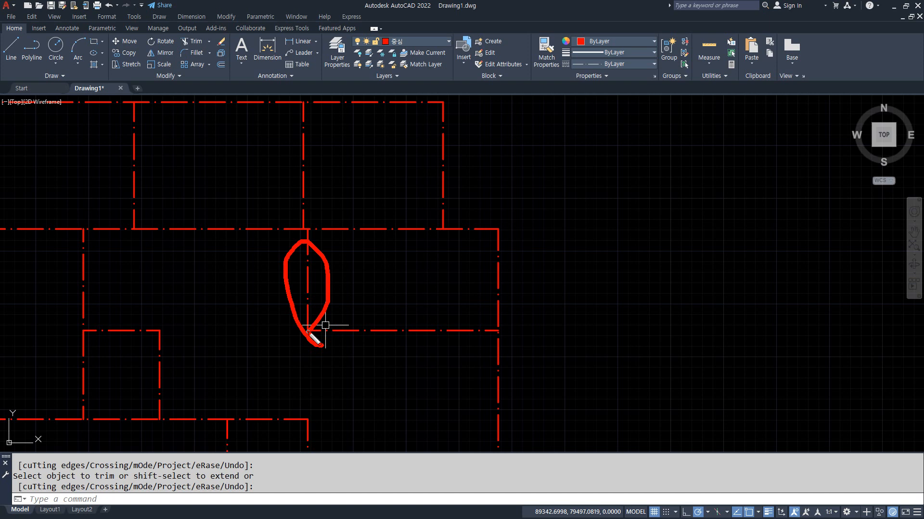
{"action": "mouse_move", "coordinate": [324, 190]}
{"action": "left_mouse_down"}
{"action": "mouse_move", "coordinate": [308, 208]}
{"action": "mouse_move", "coordinate": [441, 202]}
{"action": "mouse_move", "coordinate": [423, 209]}
{"action": "mouse_move", "coordinate": [377, 288]}
{"action": "mouse_move", "coordinate": [379, 339]}
{"action": "left_mouse_up"}
{"action": "key", "text": "Escape"}
- Draw a helper line between the lower ends of the top row's right interior line and its right edge
{"action": "type", "text": "l"}
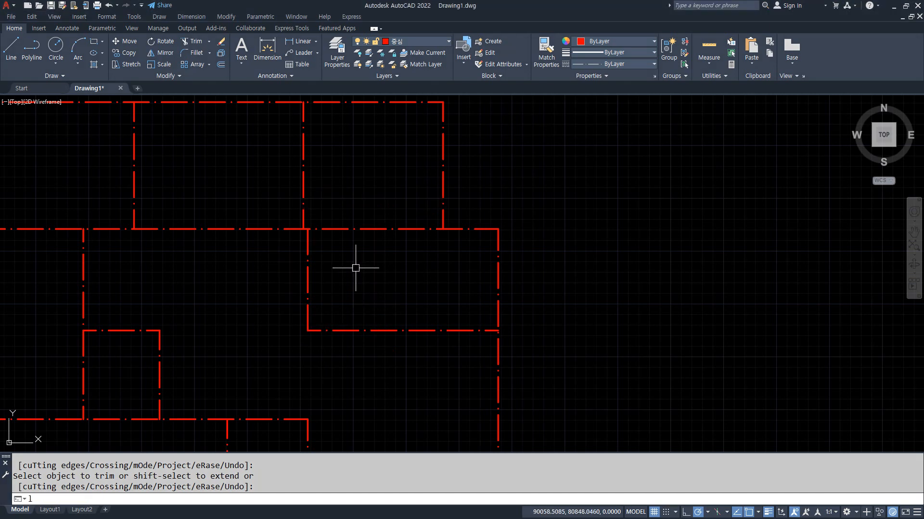
{"action": "key", "text": "space"}
{"action": "scroll", "coordinate": [341, 255], "scroll_direction": "up", "scroll_amount": 3}
{"action": "left_click", "coordinate": [245, 188]}
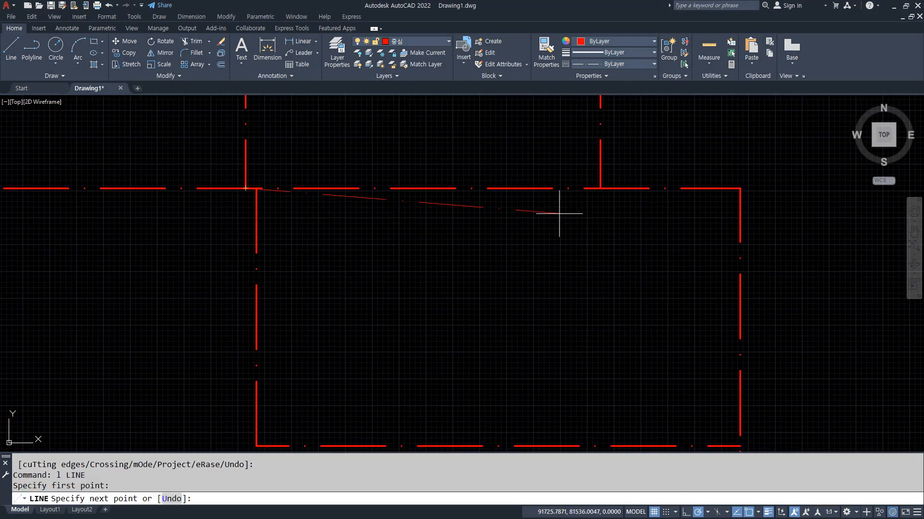
{"action": "left_click", "coordinate": [600, 188]}
{"action": "key", "text": "space"}
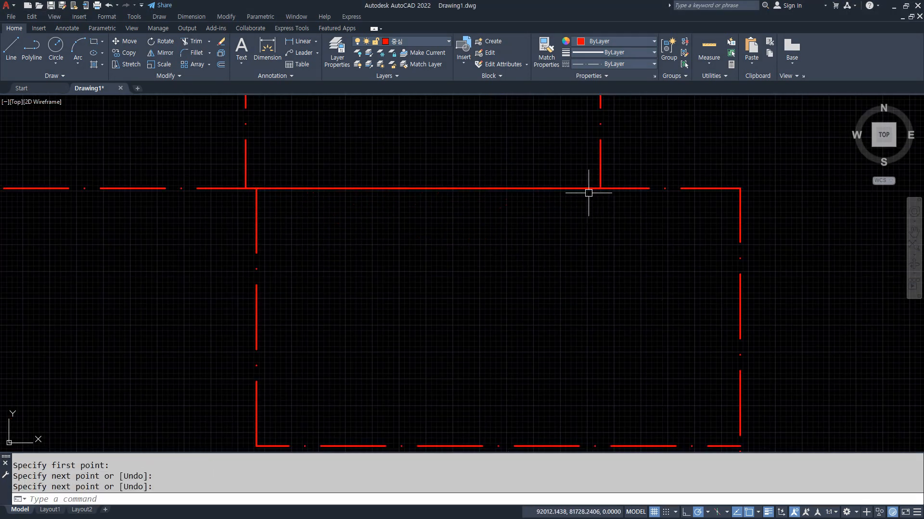
- Draw a vertical line from the helper line's midpoint straight down to the lower edge of the right-hand room
{"action": "type", "text": "l"}
{"action": "key", "text": "space"}
{"action": "type", "text": "mid"}
{"action": "key", "text": "space"}
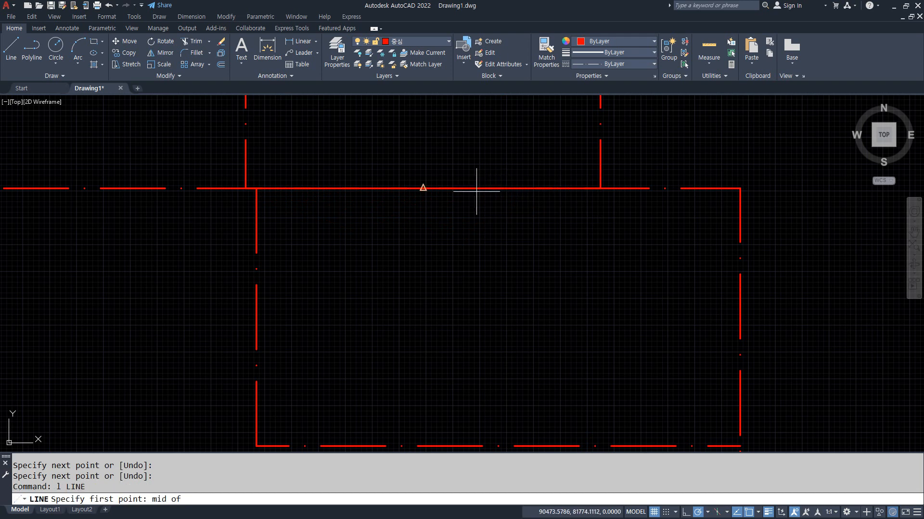
{"action": "left_click", "coordinate": [452, 189]}
{"action": "scroll", "coordinate": [430, 270], "scroll_direction": "down", "scroll_amount": 4}
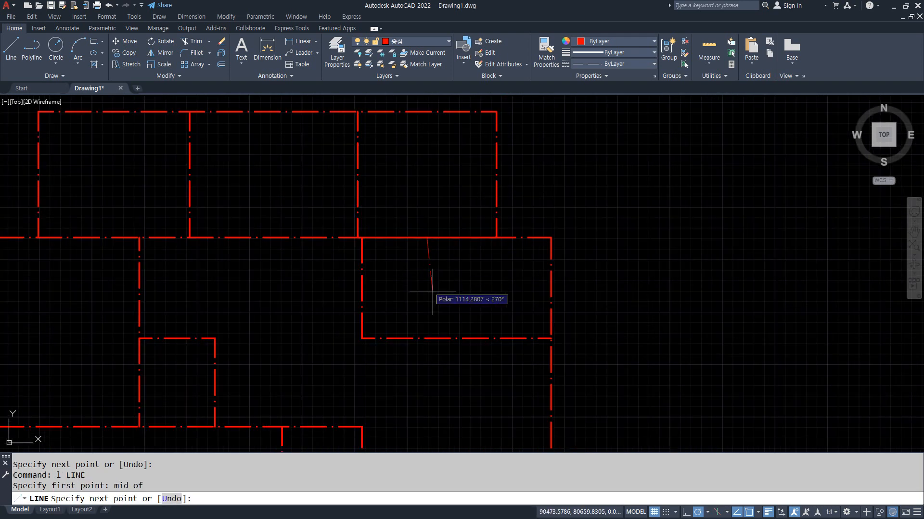
{"action": "left_click", "coordinate": [427, 338]}
{"action": "key", "text": "space"}
- Fillet the new vertical line with the right-hand room's lower edge at radius 0 to form a square corner
{"action": "type", "text": "F"}
{"action": "key", "text": "space"}
{"action": "left_click", "coordinate": [440, 340]}
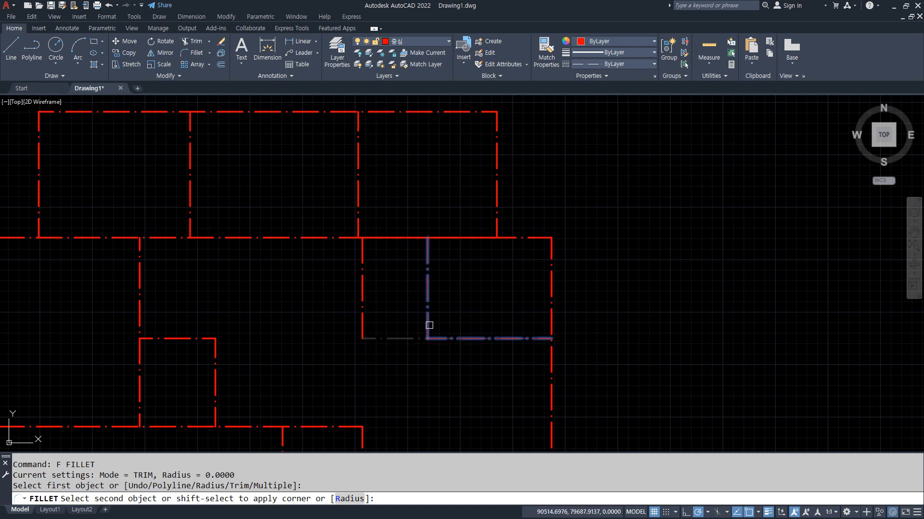
{"action": "left_click", "coordinate": [427, 303]}
{"action": "key", "text": "space"}
{"action": "key", "text": "Escape"}
- Erase the horizontal helper line and the right-hand room's old left wall line
{"action": "left_click", "coordinate": [399, 238]}
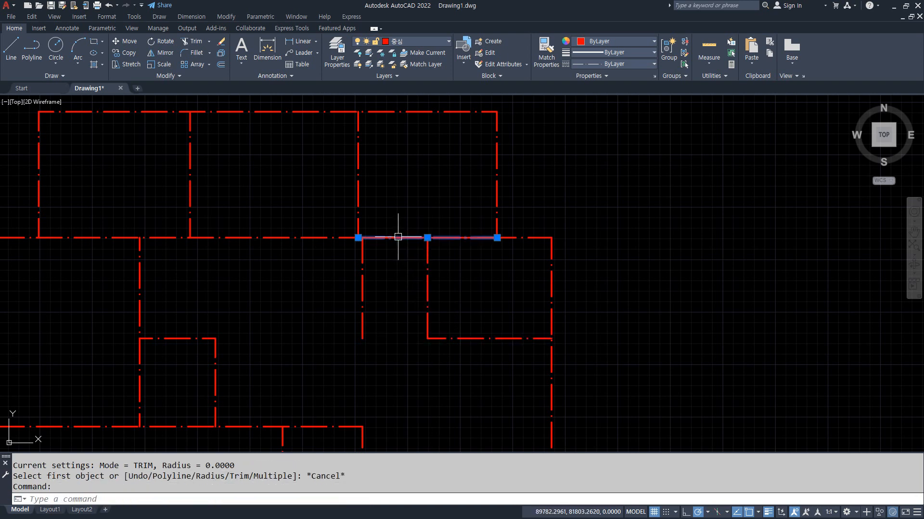
{"action": "left_click", "coordinate": [362, 268]}
{"action": "type", "text": "e"}
{"action": "key", "text": "space"}
{"action": "scroll", "coordinate": [401, 342], "scroll_direction": "down", "scroll_amount": 2}
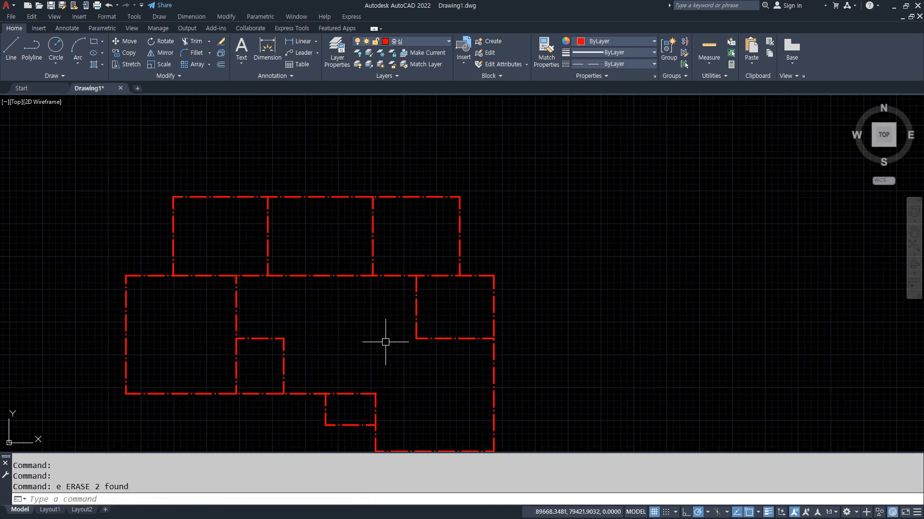
{"action": "middle_click_drag", "start_coordinate": [385, 340], "coordinate": [399, 289]}
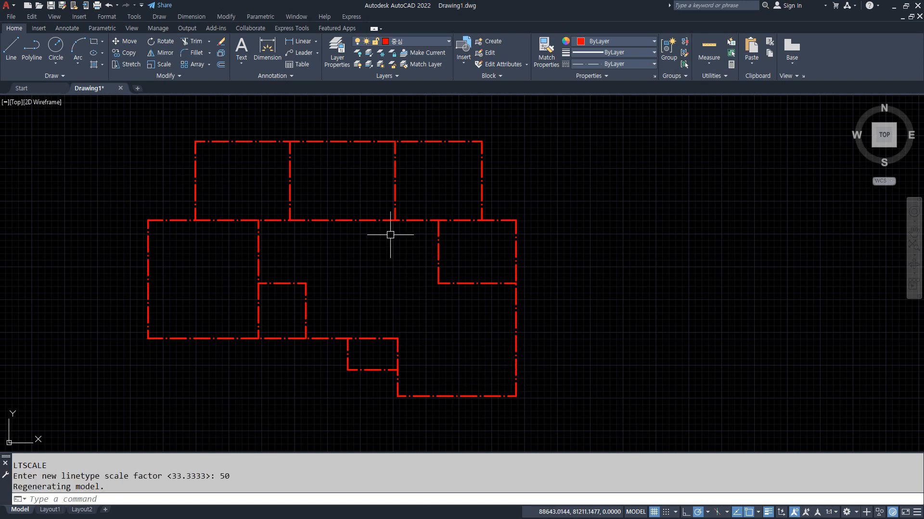
{"action": "left_click", "coordinate": [584, 194]}
{"action": "left_click", "coordinate": [660, 207]}
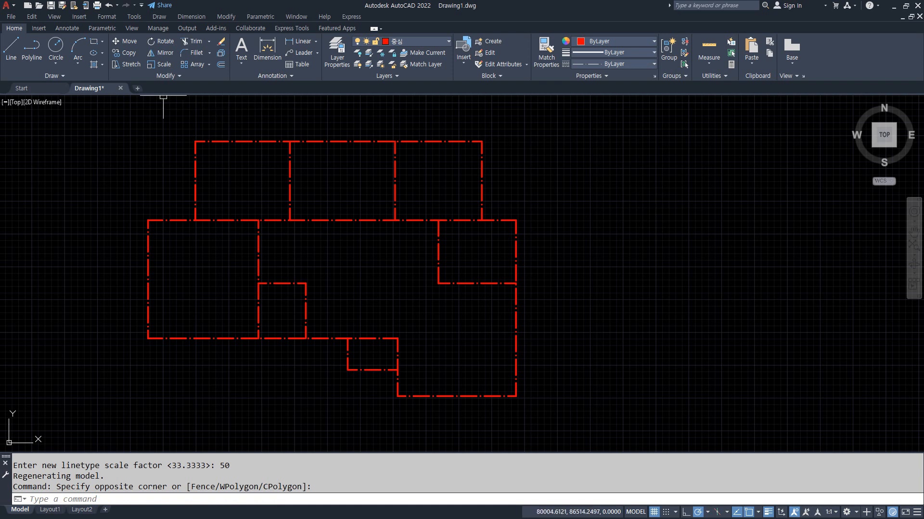
- Start a new blank drawing and review the PLine and PEdit command notes in Notepad
{"action": "left_click", "coordinate": [138, 89]}
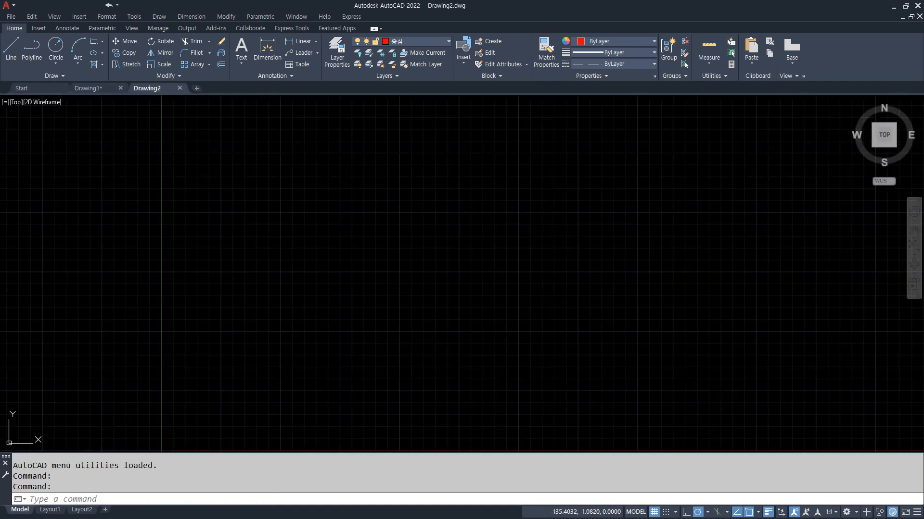
{"action": "key", "text": "alt+Tab"}
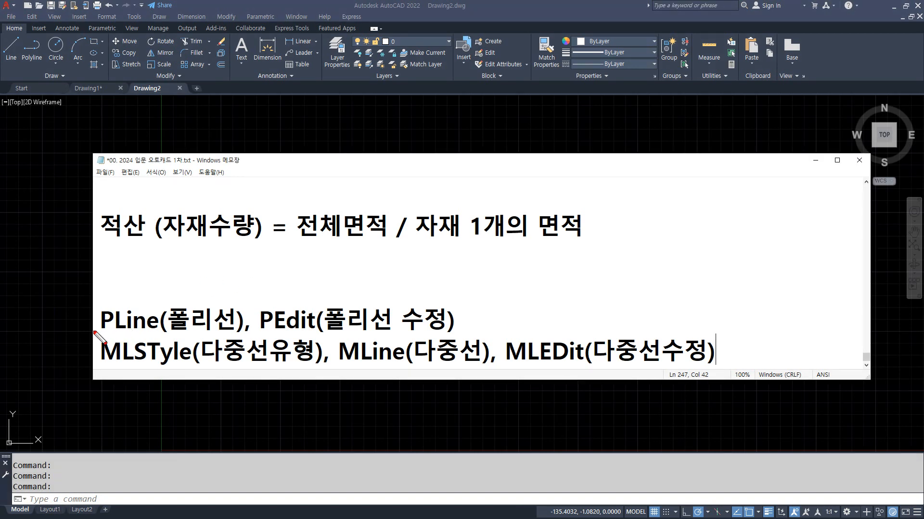
{"action": "left_click_drag", "start_coordinate": [92, 331], "coordinate": [500, 331]}
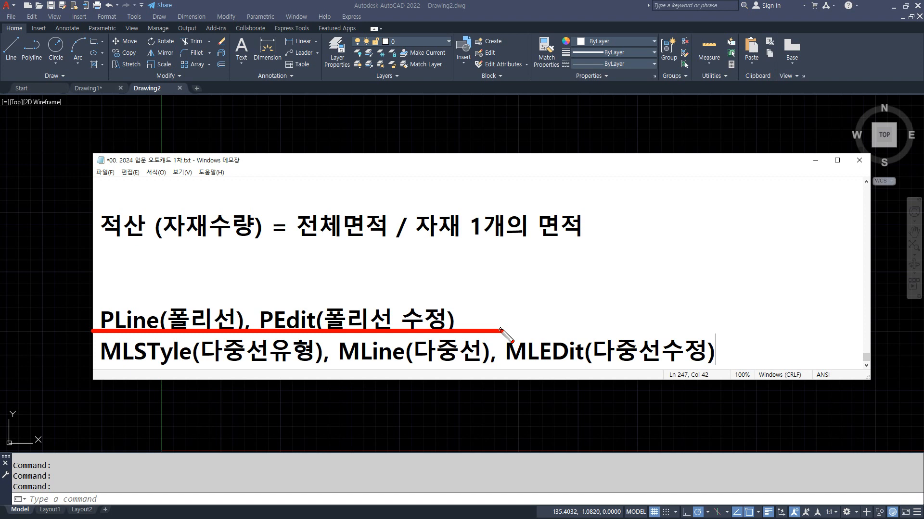
{"action": "key", "text": "Escape"}
{"action": "left_click_drag", "start_coordinate": [446, 162], "coordinate": [0, 193]}
{"action": "left_click", "coordinate": [221, 220]}
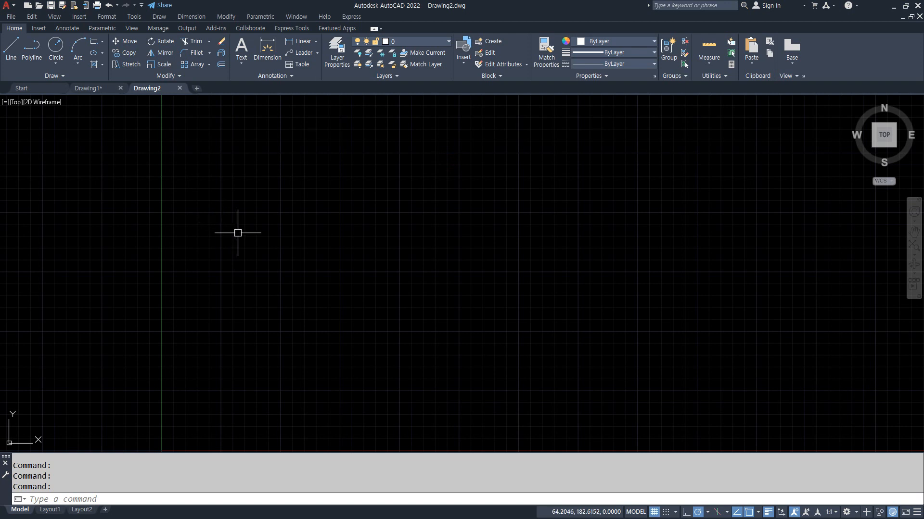
- Draw a square with the Rectangle command, about 49 units on each side
{"action": "type", "text": "rec"}
{"action": "key", "text": "Return"}
{"action": "left_click", "coordinate": [226, 318]}
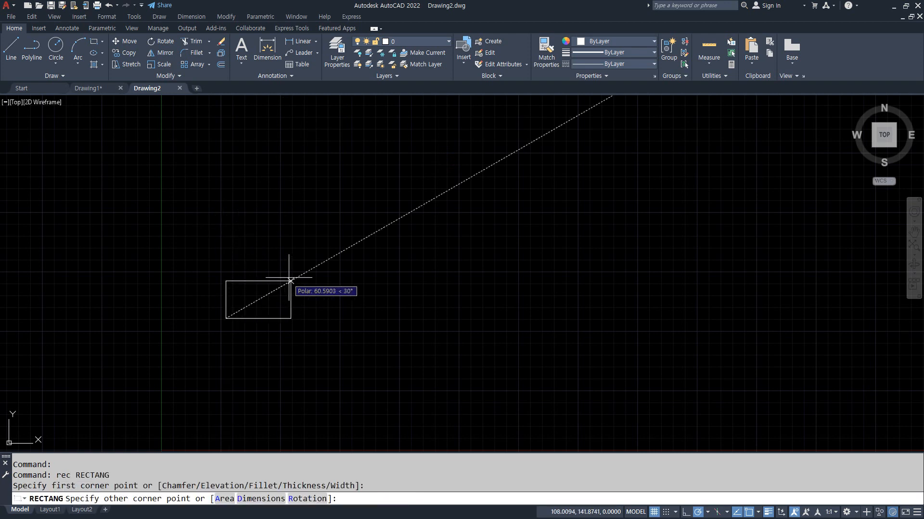
{"action": "left_click", "coordinate": [284, 260]}
{"action": "scroll", "coordinate": [256, 281], "scroll_direction": "up", "scroll_amount": 5}
{"action": "middle_click_drag", "start_coordinate": [256, 280], "coordinate": [409, 251]}
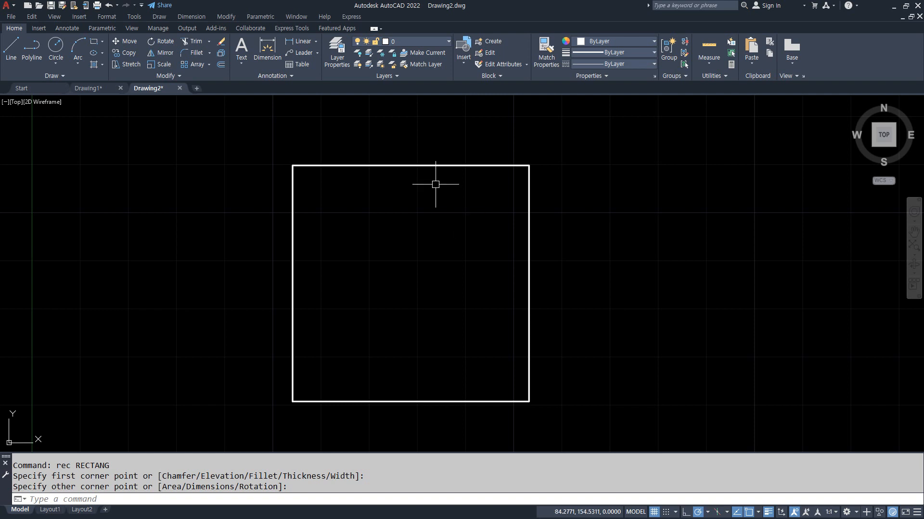
- Set the square polyline's global width to 10 in its properties
{"action": "left_click", "coordinate": [425, 163]}
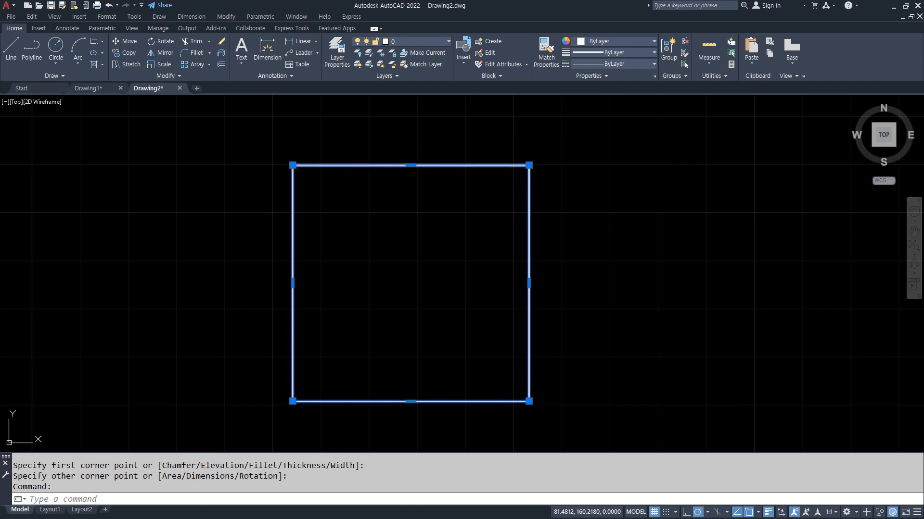
{"action": "key", "text": "ctrl+1"}
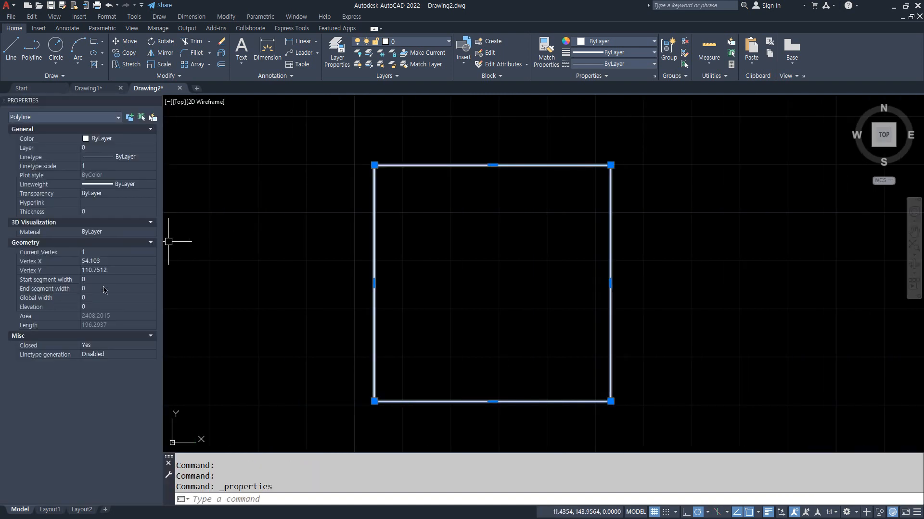
{"action": "left_click", "coordinate": [98, 297]}
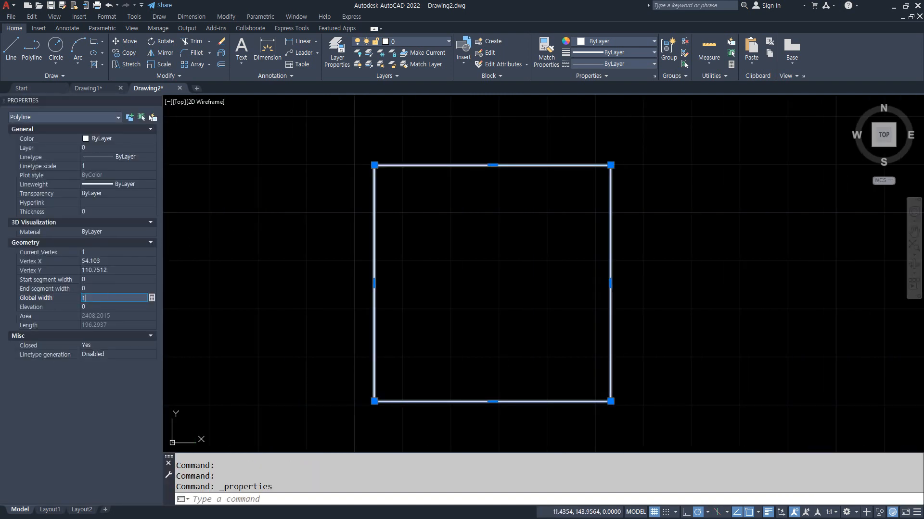
{"action": "type", "text": "10"}
{"action": "key", "text": "Return"}
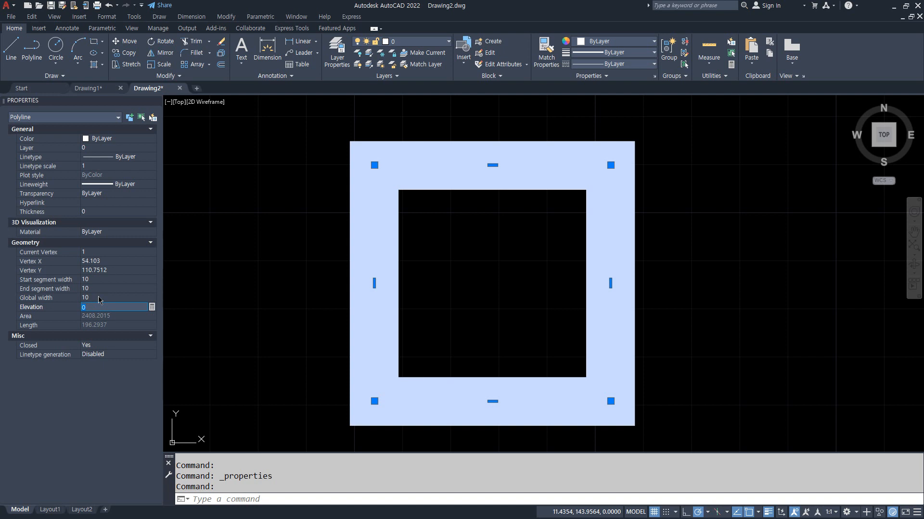
- Draw a stepped chain of seven connected horizontal and vertical line segments to the right of the thick square
{"action": "scroll", "coordinate": [238, 299], "scroll_direction": "down", "scroll_amount": 2}
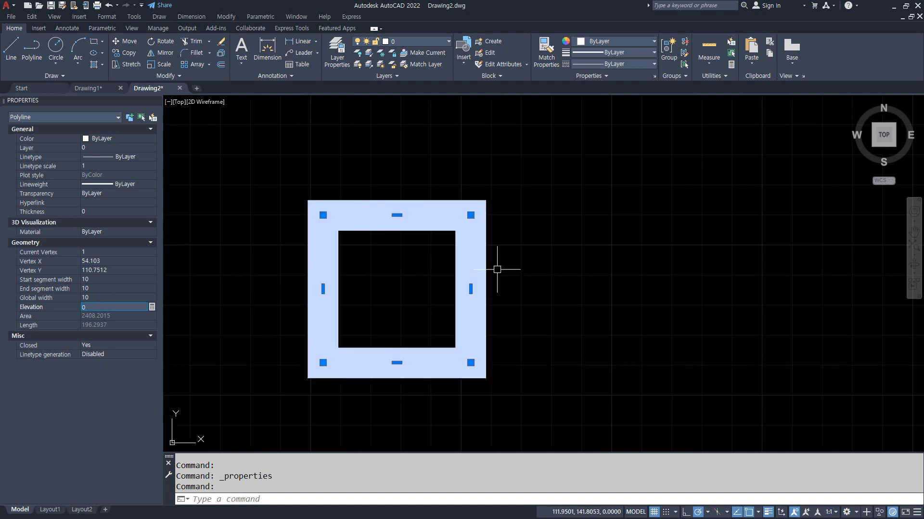
{"action": "middle_click_drag", "start_coordinate": [411, 270], "coordinate": [330, 264]}
{"action": "key", "text": "Escape"}
{"action": "type", "text": "l"}
{"action": "key", "text": "Return"}
{"action": "left_click", "coordinate": [466, 202]}
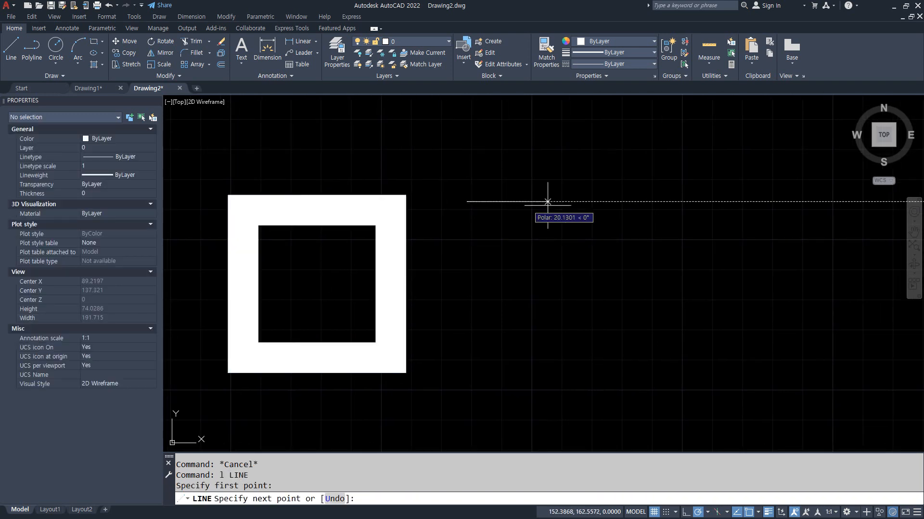
{"action": "left_click", "coordinate": [556, 202]}
{"action": "left_click", "coordinate": [555, 346]}
{"action": "left_click", "coordinate": [620, 346]}
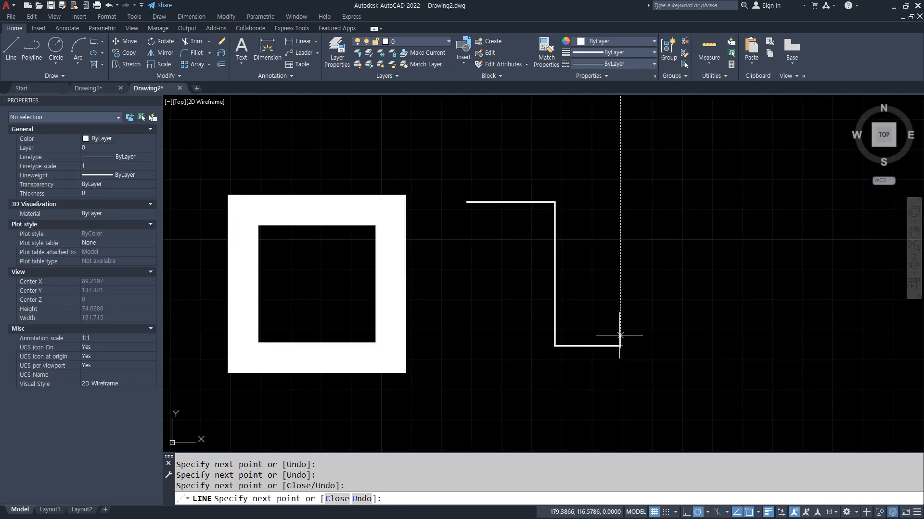
{"action": "left_click", "coordinate": [620, 124]}
{"action": "left_click", "coordinate": [680, 125]}
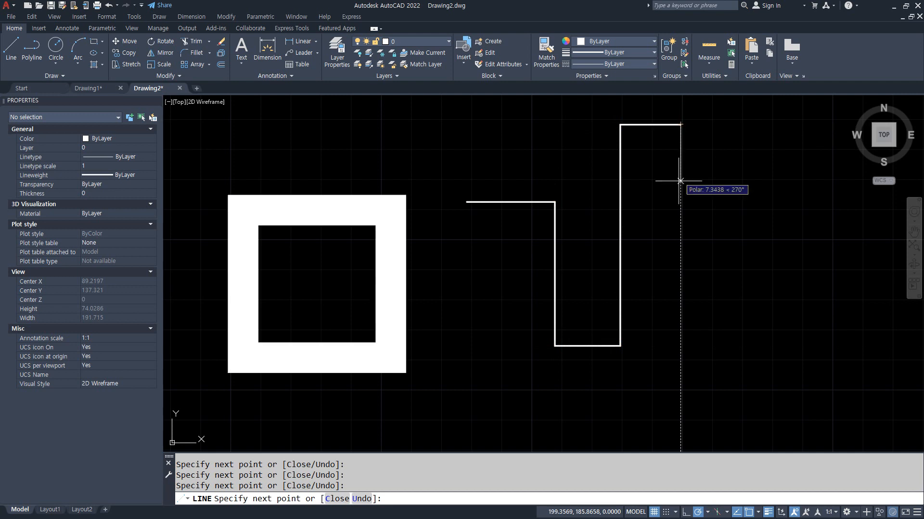
{"action": "left_click", "coordinate": [680, 261]}
{"action": "left_click", "coordinate": [823, 261]}
{"action": "key", "text": "Return"}
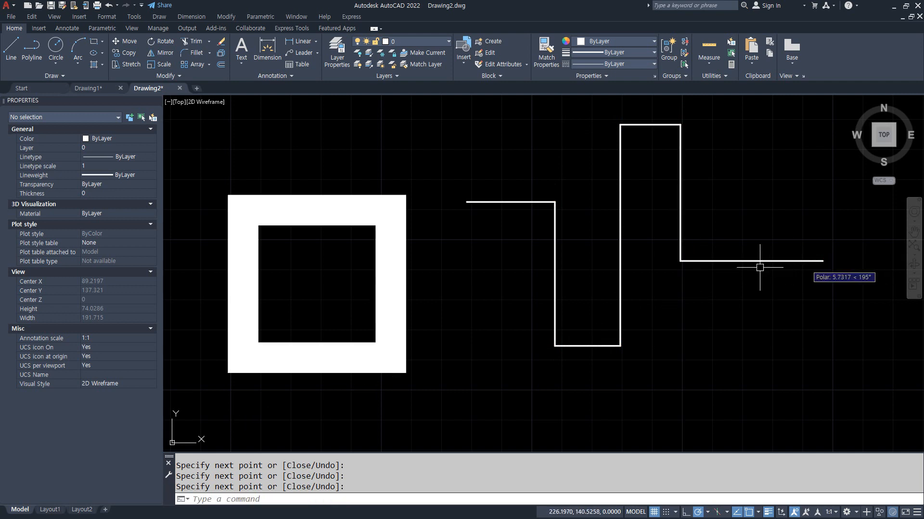
- Join the seven stepped line segments into a single polyline
{"action": "type", "text": "j"}
{"action": "key", "text": "Return"}
{"action": "left_click", "coordinate": [551, 203]}
{"action": "left_click", "coordinate": [760, 115]}
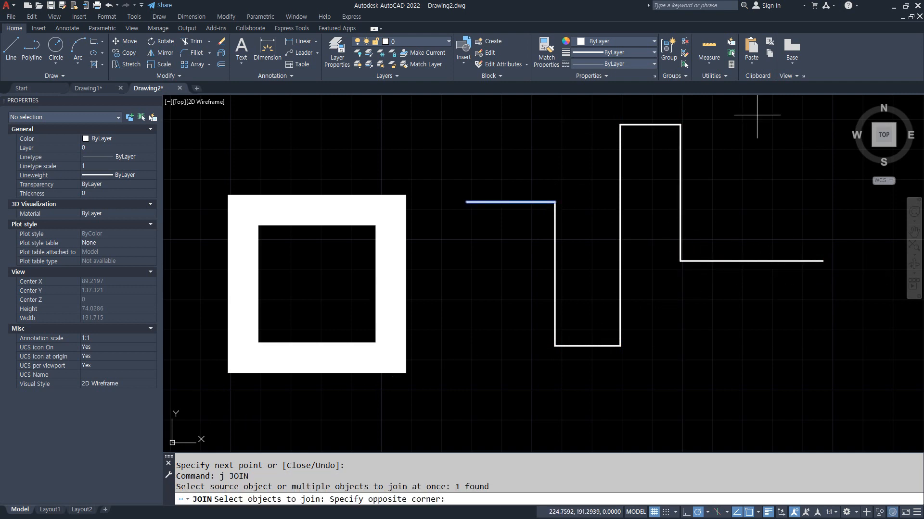
{"action": "left_click", "coordinate": [512, 381]}
{"action": "key", "text": "Return"}
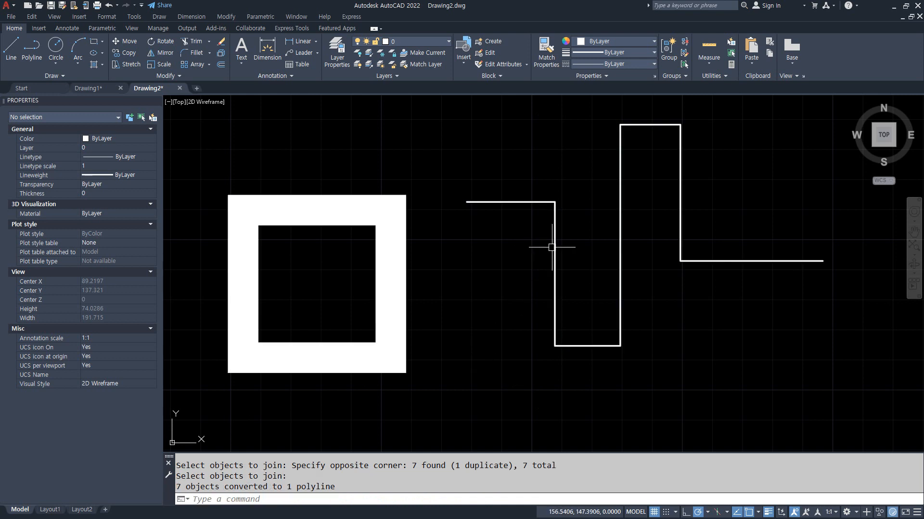
- Set the joined stepped polyline's global width to 5 and deselect it
{"action": "left_click", "coordinate": [554, 247]}
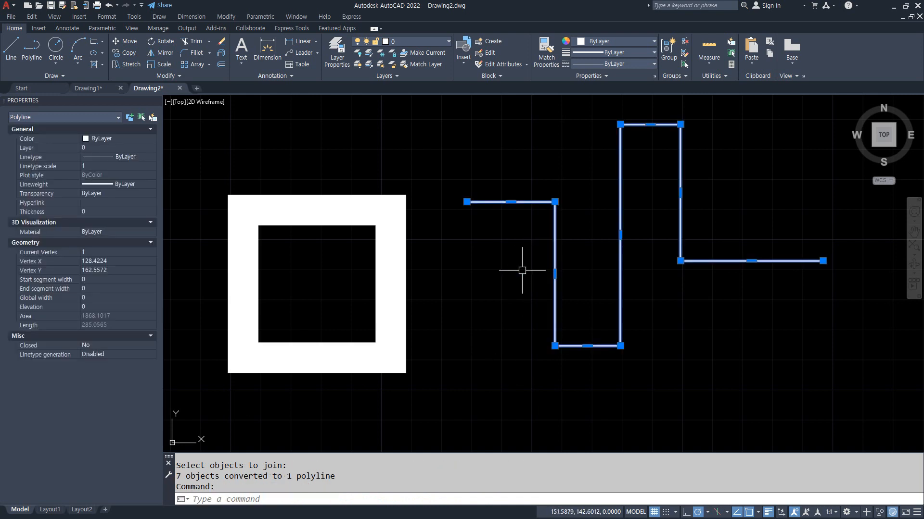
{"action": "left_click", "coordinate": [104, 299]}
{"action": "key", "text": "Tab"}
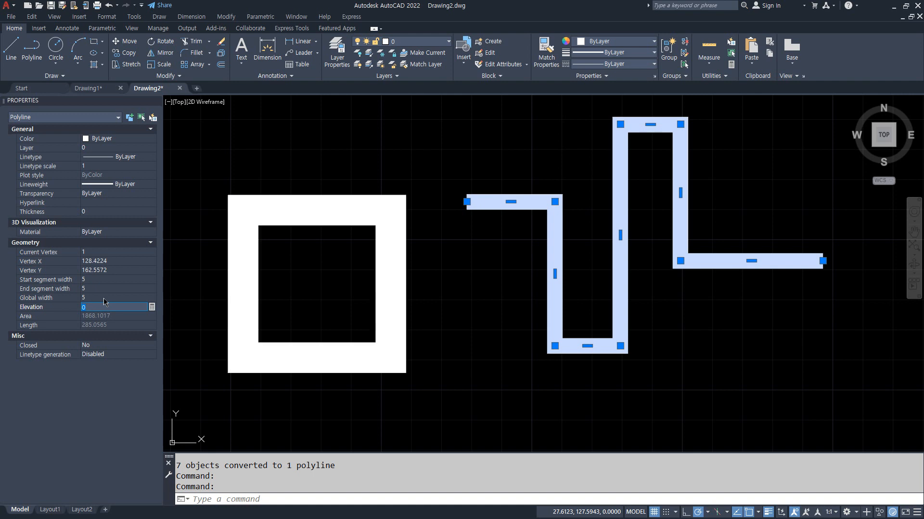
{"action": "key", "text": "Escape"}
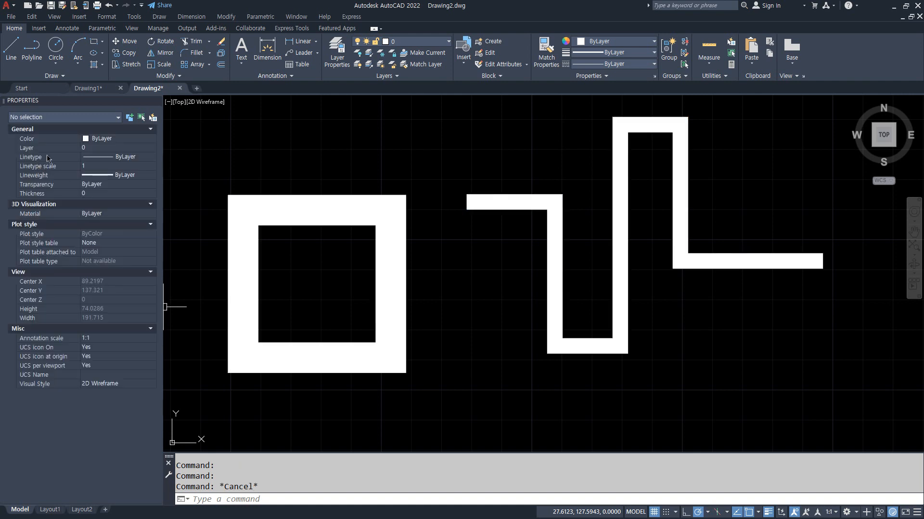
- Draw a stepped polyline of seven horizontal and vertical segments above the two thick shapes, ending with a long horizontal run
{"action": "scroll", "coordinate": [356, 185], "scroll_direction": "down", "scroll_amount": 2}
{"action": "middle_click_drag", "start_coordinate": [357, 186], "coordinate": [346, 293]}
{"action": "type", "text": "pl"}
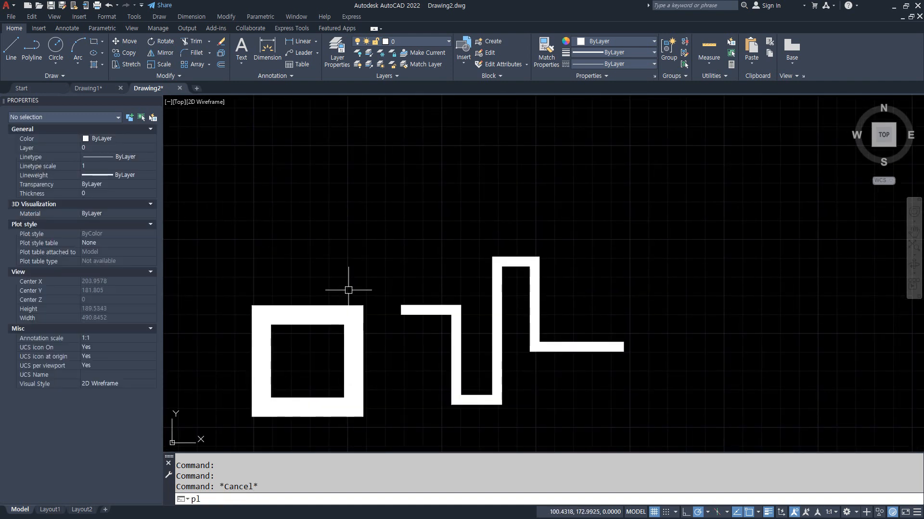
{"action": "key", "text": "Return"}
{"action": "left_click", "coordinate": [252, 233]}
{"action": "left_click", "coordinate": [366, 232]}
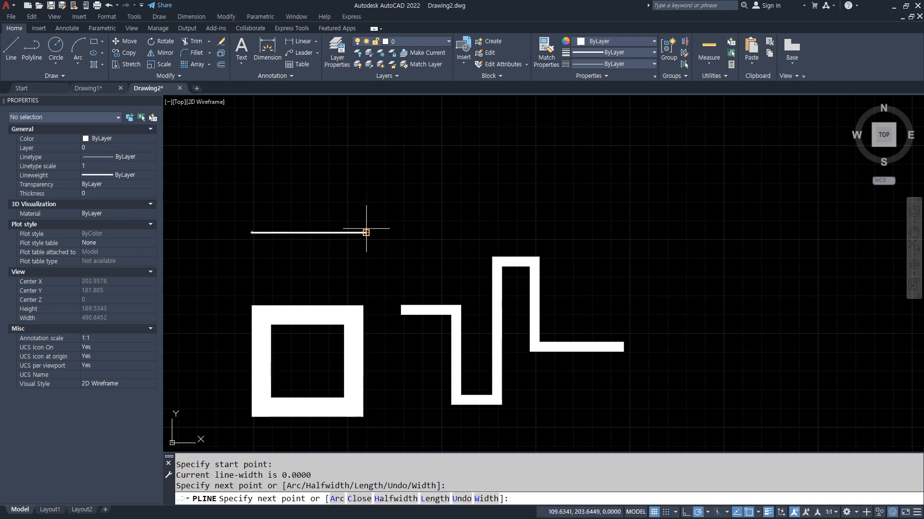
{"action": "left_click", "coordinate": [367, 170]}
{"action": "left_click", "coordinate": [428, 173]}
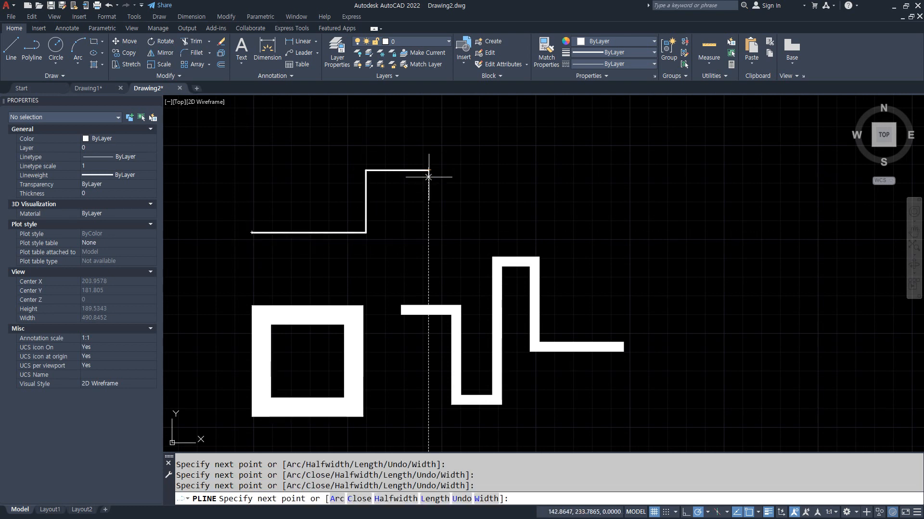
{"action": "left_click", "coordinate": [428, 280]}
{"action": "left_click", "coordinate": [466, 280]}
{"action": "left_click", "coordinate": [466, 206]}
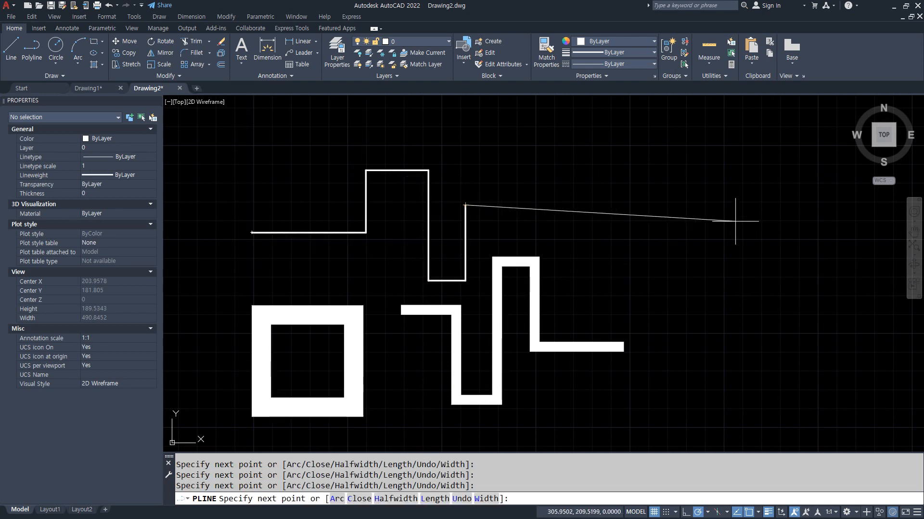
{"action": "left_click", "coordinate": [714, 206]}
{"action": "key", "text": "Return"}
- Give the newly drawn upper stepped polyline a global width of 5
{"action": "left_click", "coordinate": [366, 212]}
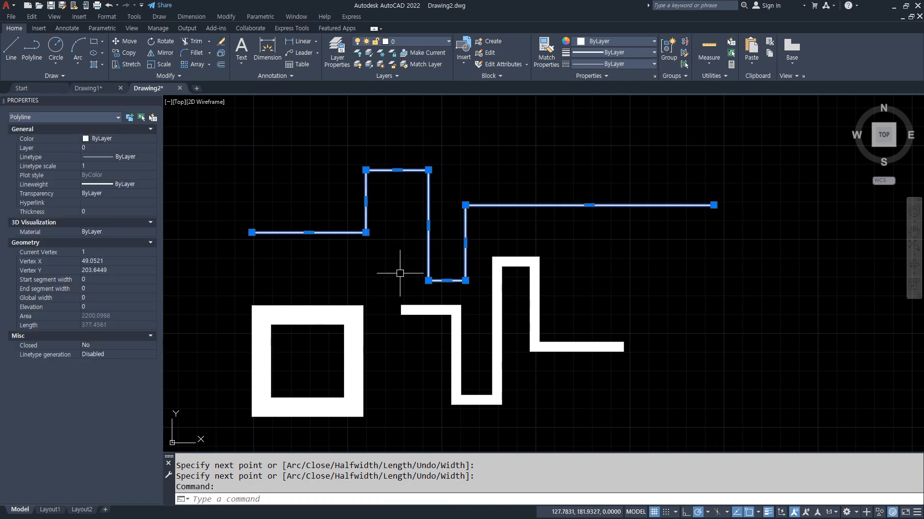
{"action": "left_click", "coordinate": [103, 298]}
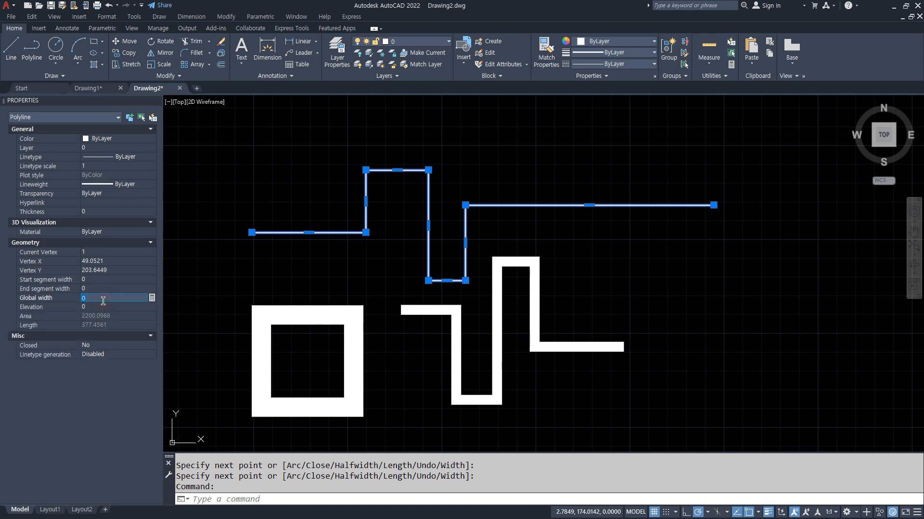
{"action": "type", "text": "5"}
{"action": "left_click", "coordinate": [103, 305]}
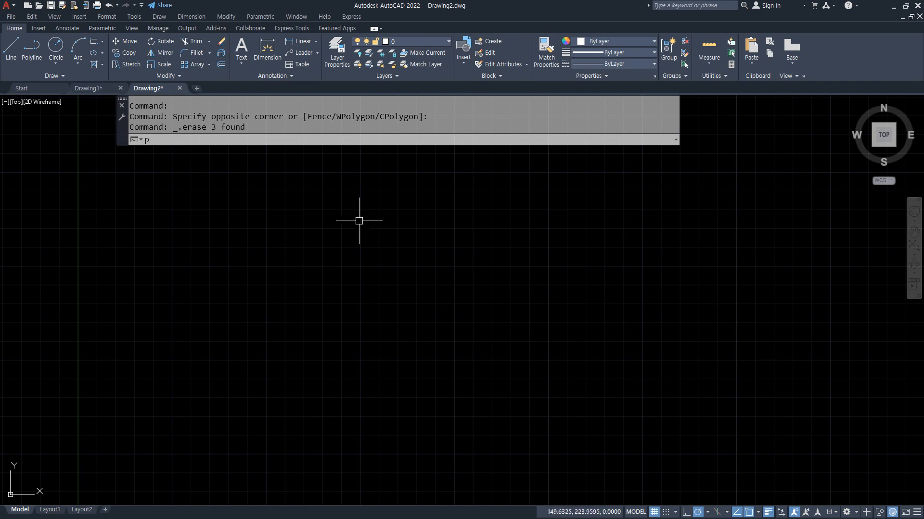
- Start a new polyline in the emptied drawing with a short, thin horizontal segment running to the right
{"action": "type", "text": "pl"}
{"action": "key", "text": "Return"}
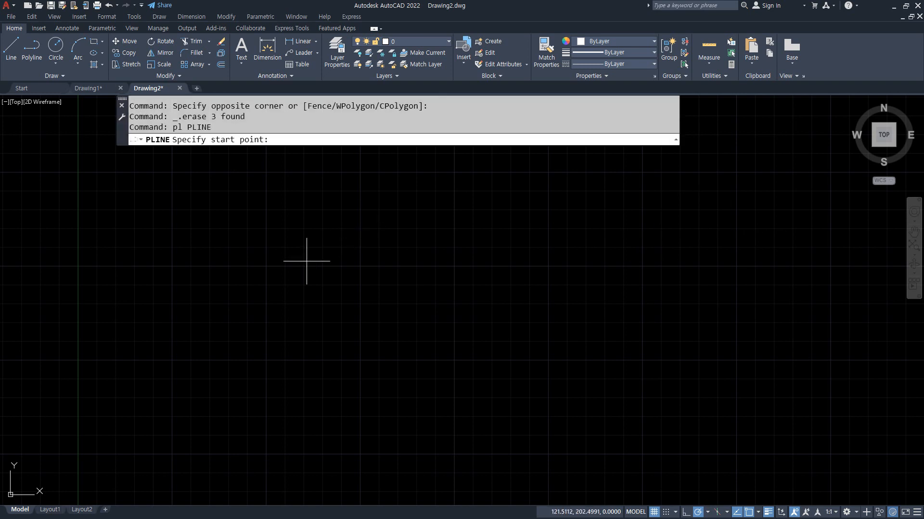
{"action": "left_click", "coordinate": [175, 276]}
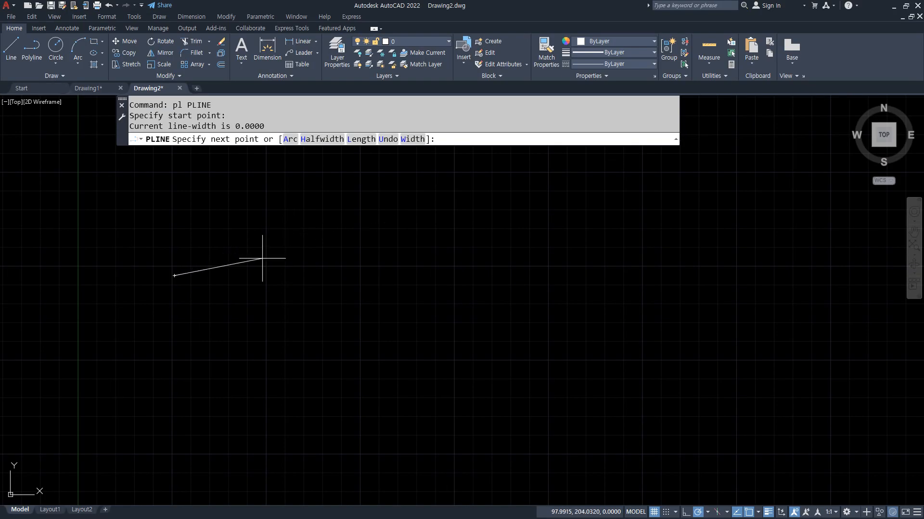
{"action": "left_click", "coordinate": [232, 276]}
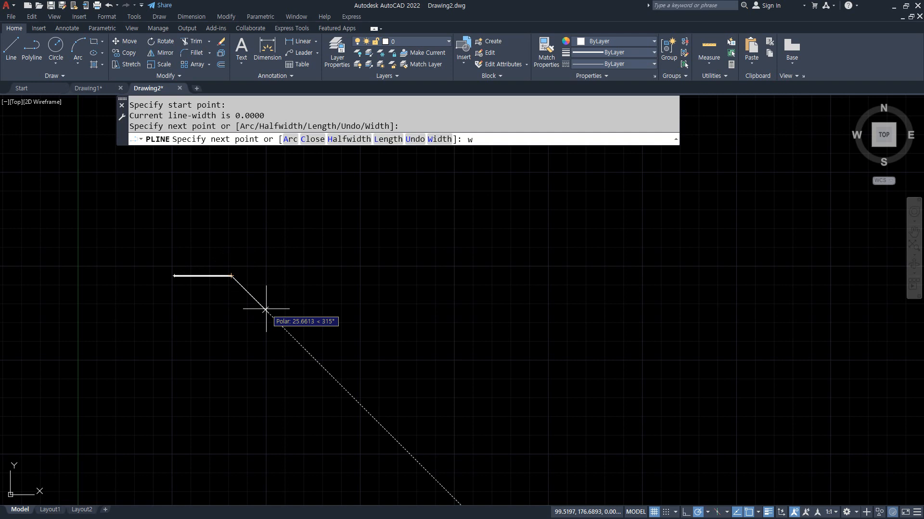
- Continue the polyline with a horizontal arrowhead segment tapering from starting width 10 to ending width 0
{"action": "key", "text": "Return"}
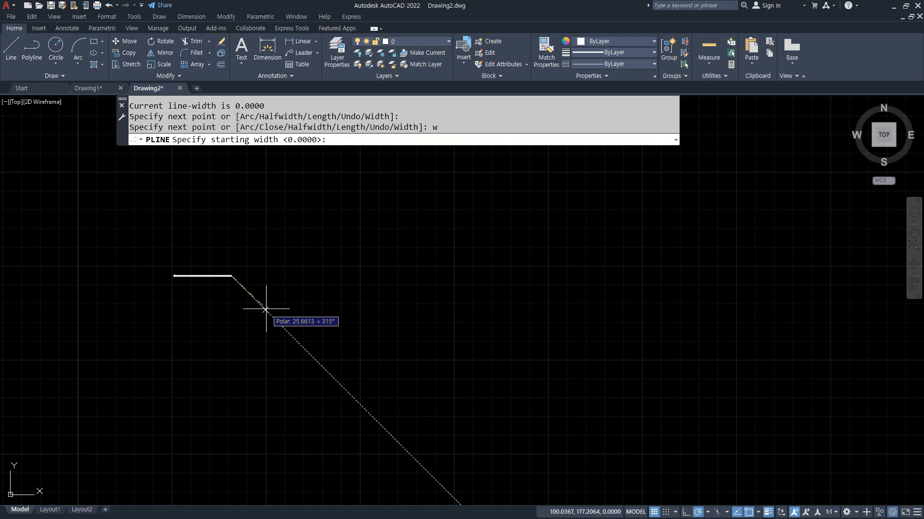
{"action": "type", "text": "10"}
{"action": "key", "text": "Return"}
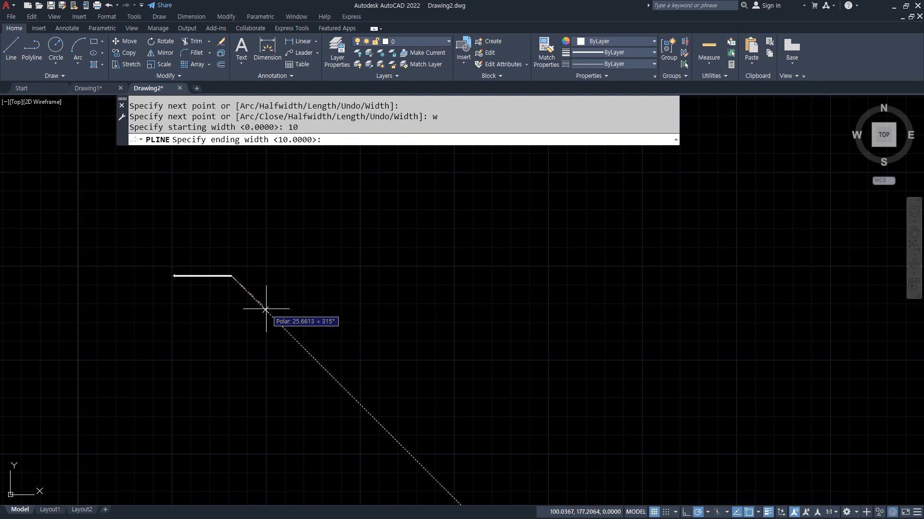
{"action": "type", "text": "0"}
{"action": "key", "text": "Return"}
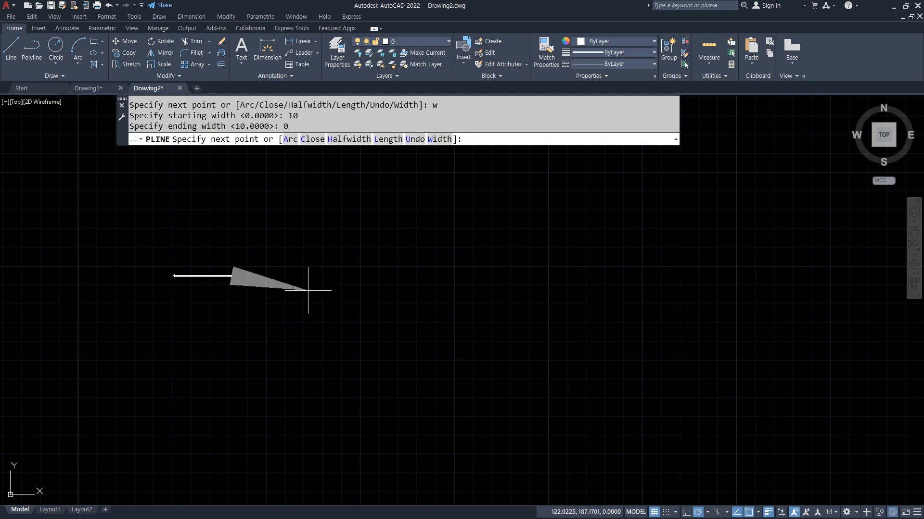
{"action": "scroll", "coordinate": [310, 287], "scroll_direction": "up", "scroll_amount": 2}
{"action": "left_click", "coordinate": [268, 267]}
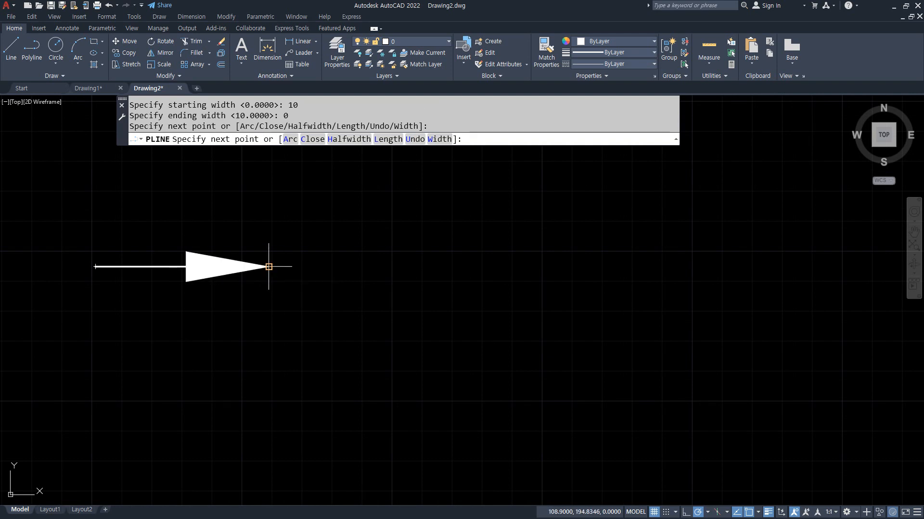
- Extend the polyline with a long thin horizontal segment, followed by one about 24 units long widening from 0 to 10
{"action": "left_click", "coordinate": [509, 266]}
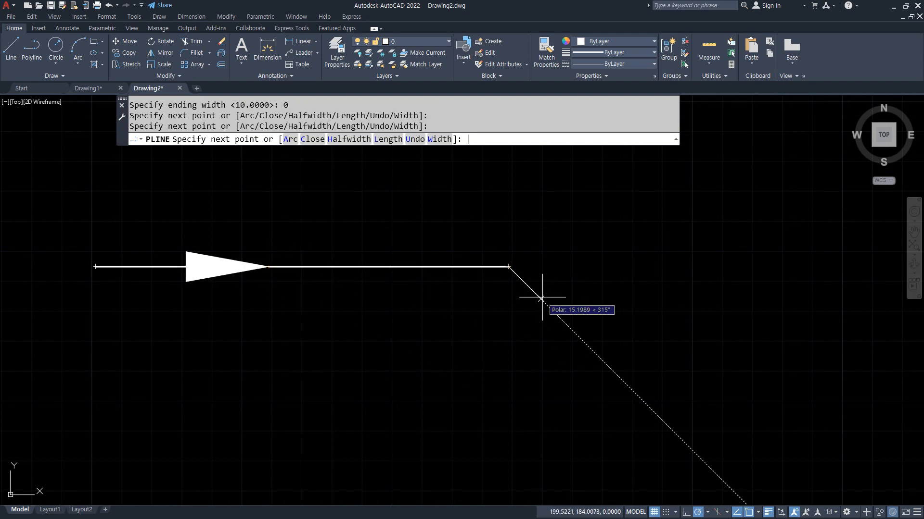
{"action": "type", "text": "w"}
{"action": "key", "text": "Return"}
{"action": "type", "text": "0"}
{"action": "key", "text": "Return"}
{"action": "type", "text": "1"}
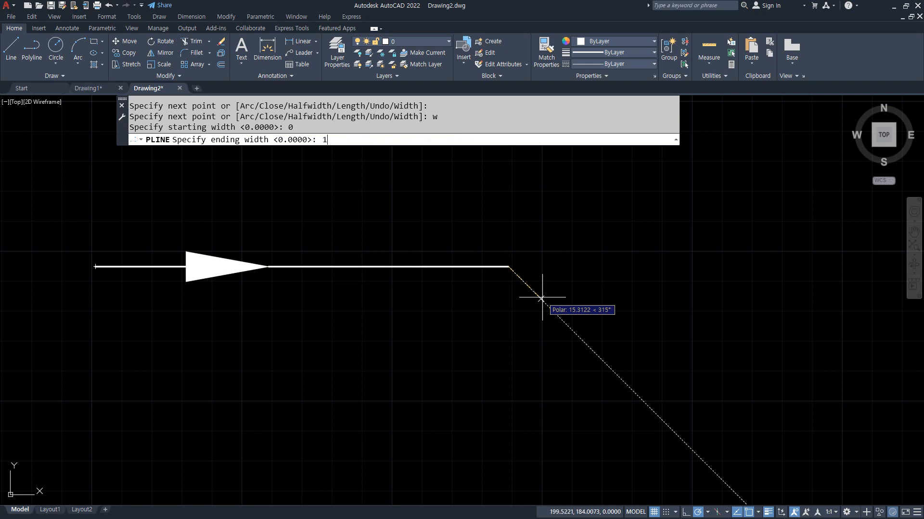
{"action": "type", "text": "0"}
{"action": "key", "text": "Return"}
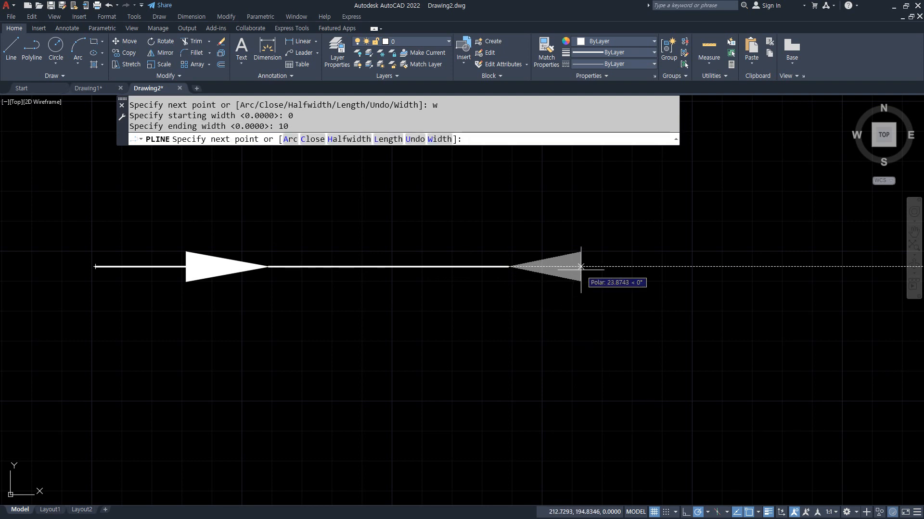
{"action": "left_click", "coordinate": [582, 267]}
{"action": "type", "text": "q"}
{"action": "key", "text": "Return"}
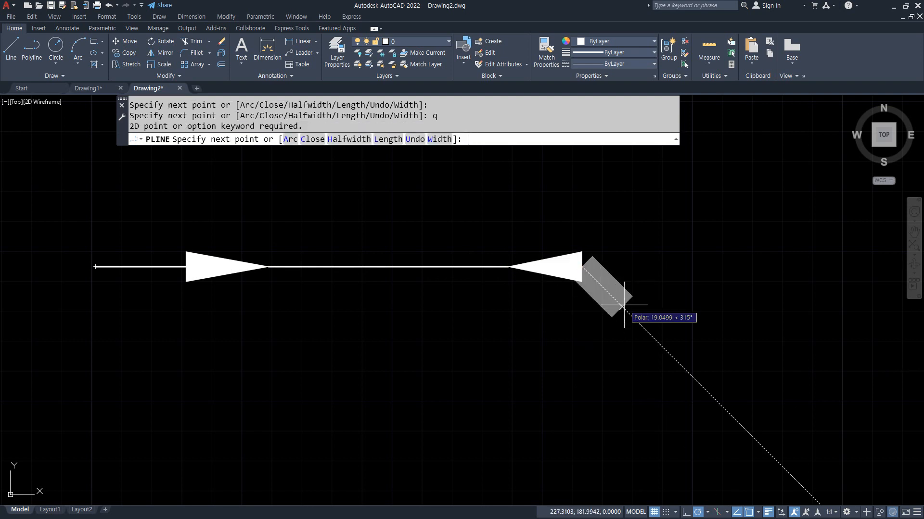
{"action": "type", "text": "0"}
{"action": "key", "text": "Return"}
{"action": "type", "text": "0"}
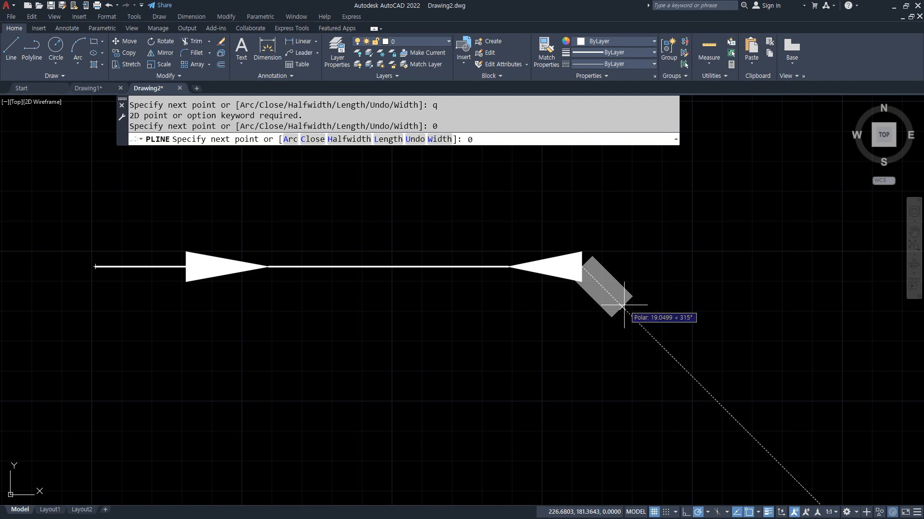
{"action": "key", "text": "Return"}
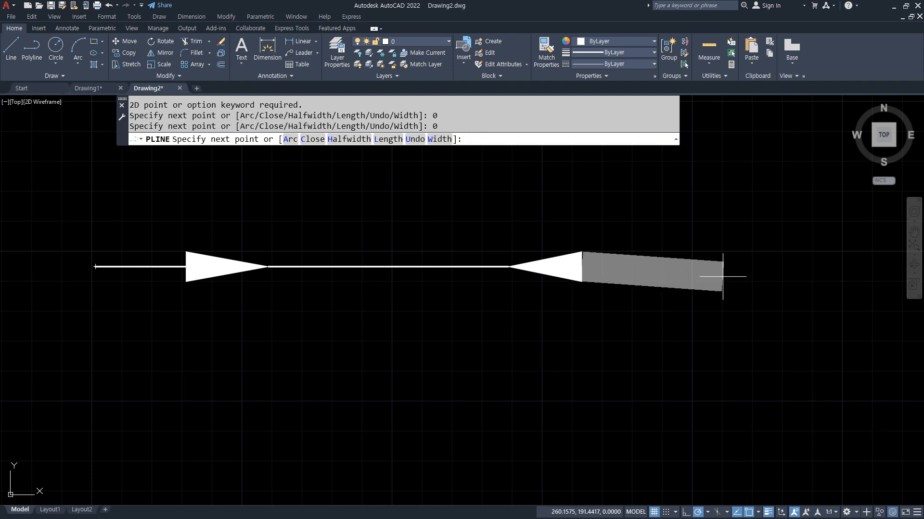
- Finish the polyline with a thin horizontal segment extending right from the second arrowhead, with starting and ending width 0
{"action": "type", "text": "w"}
{"action": "key", "text": "Return"}
{"action": "type", "text": "0"}
{"action": "key", "text": "Return"}
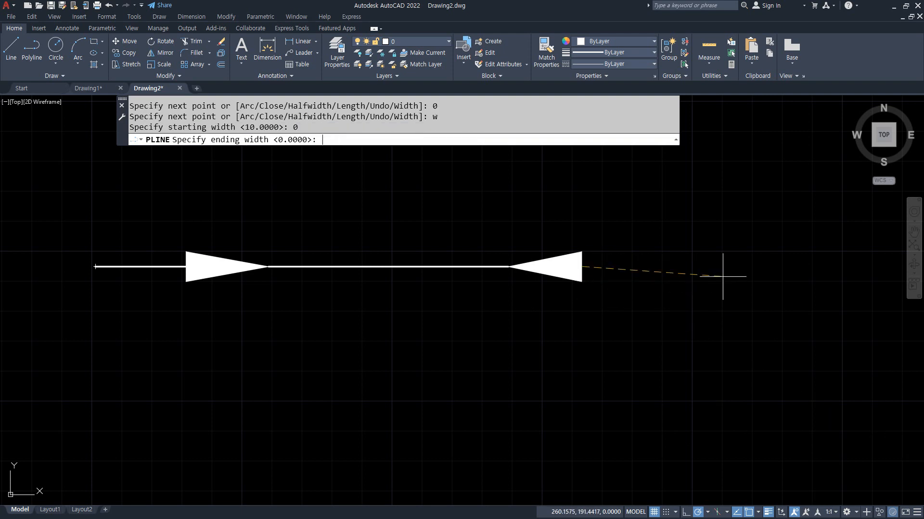
{"action": "key", "text": "Return"}
{"action": "left_click", "coordinate": [695, 266]}
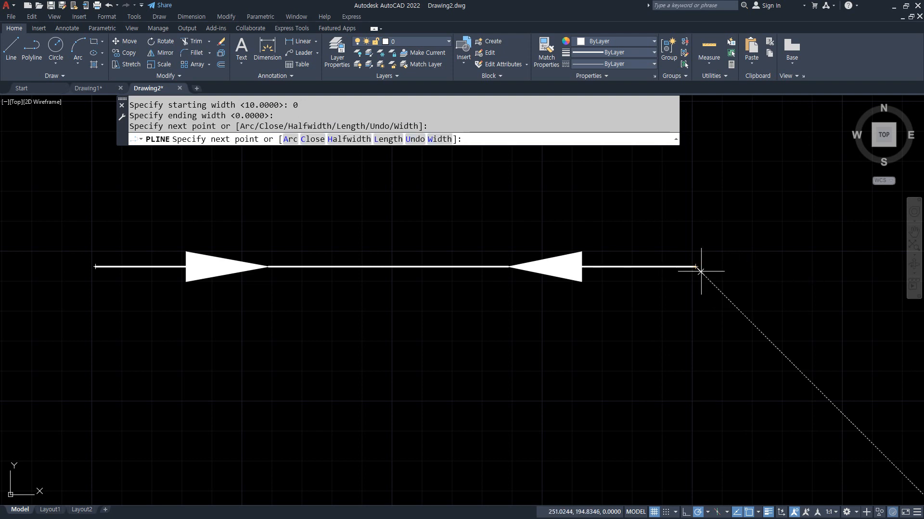
{"action": "key", "text": "Return"}
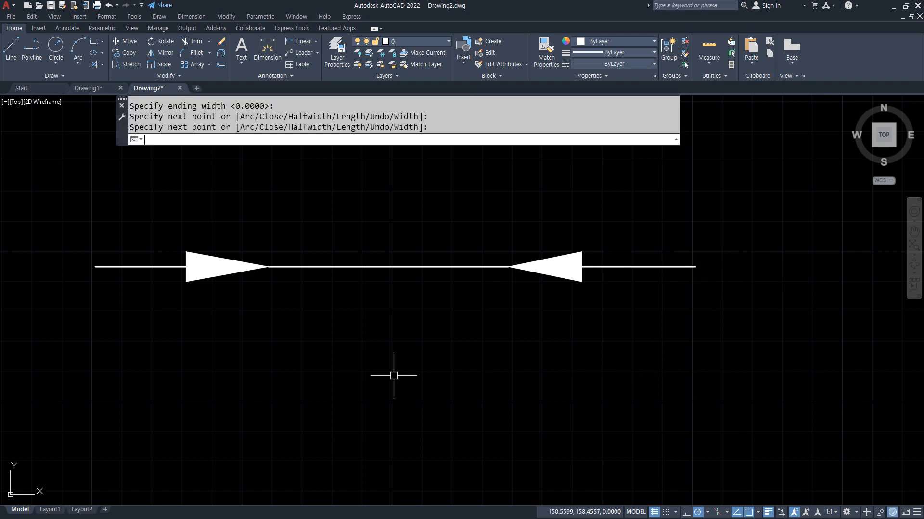
- Start a second polyline below the first with Ortho on and a horizontal segment about 25 units long widening from 0 to 10
{"action": "key", "text": "Return"}
{"action": "left_click", "coordinate": [101, 359]}
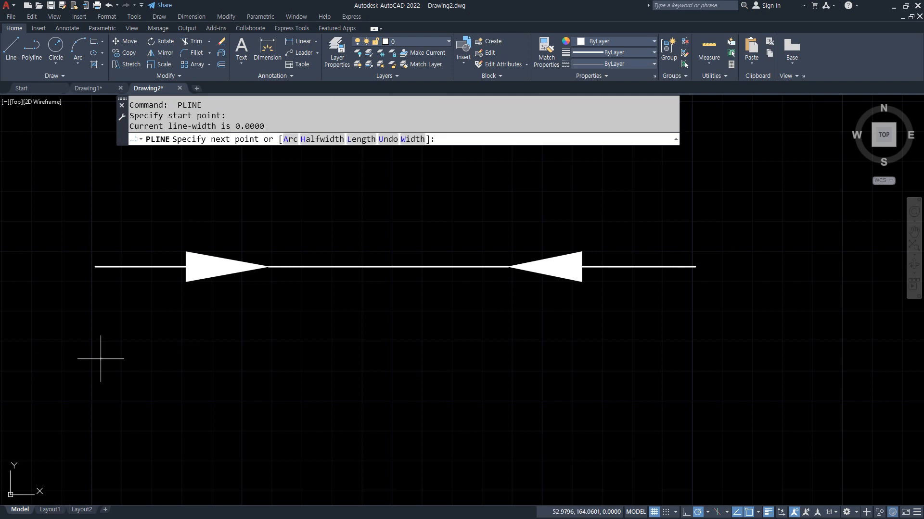
{"action": "type", "text": "w"}
{"action": "key", "text": "Return"}
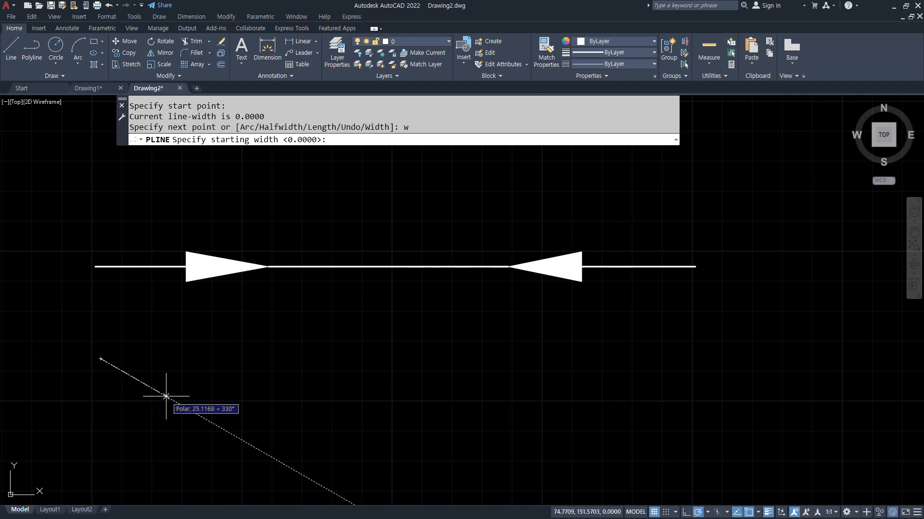
{"action": "type", "text": "0"}
{"action": "key", "text": "Return"}
{"action": "type", "text": "1"}
{"action": "key", "text": "F8"}
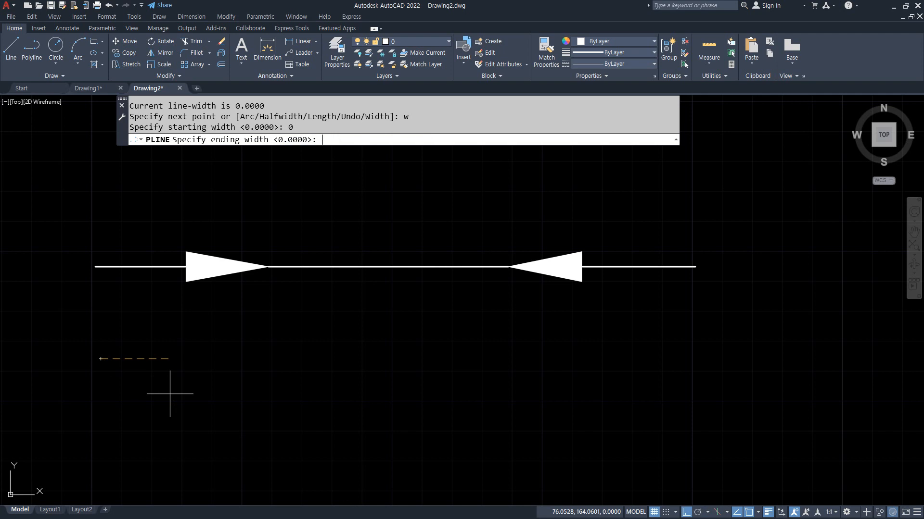
{"action": "key", "text": "Return"}
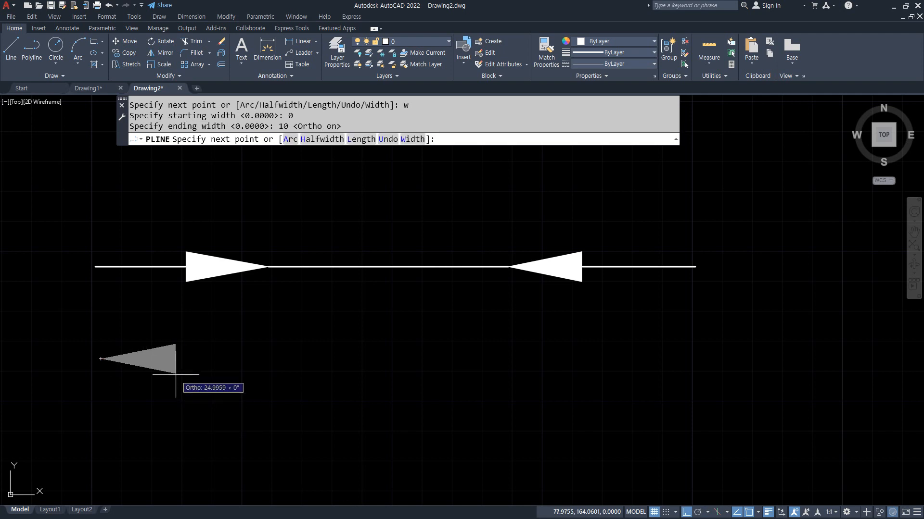
{"action": "left_click", "coordinate": [176, 379]}
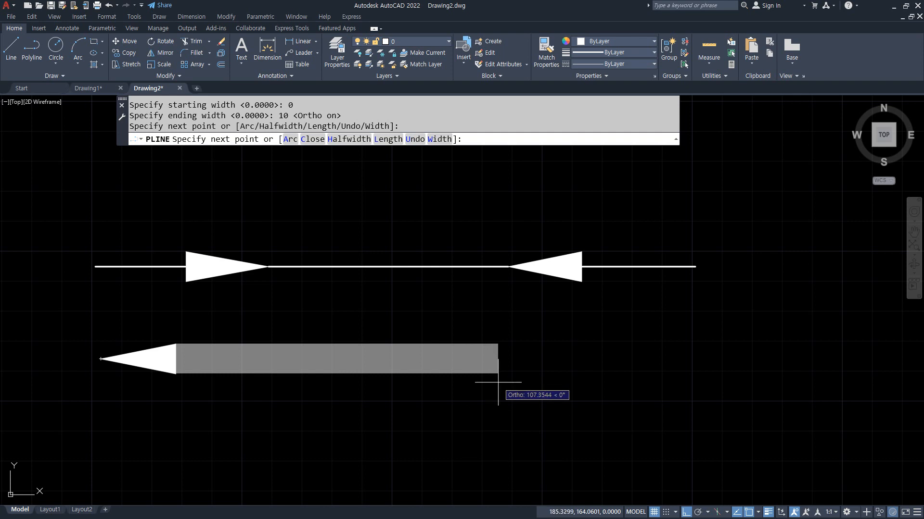
- Extend the lower polyline to the right with a long horizontal segment of starting and ending width 0
{"action": "type", "text": "w"}
{"action": "key", "text": "Return"}
{"action": "key", "text": "Return"}
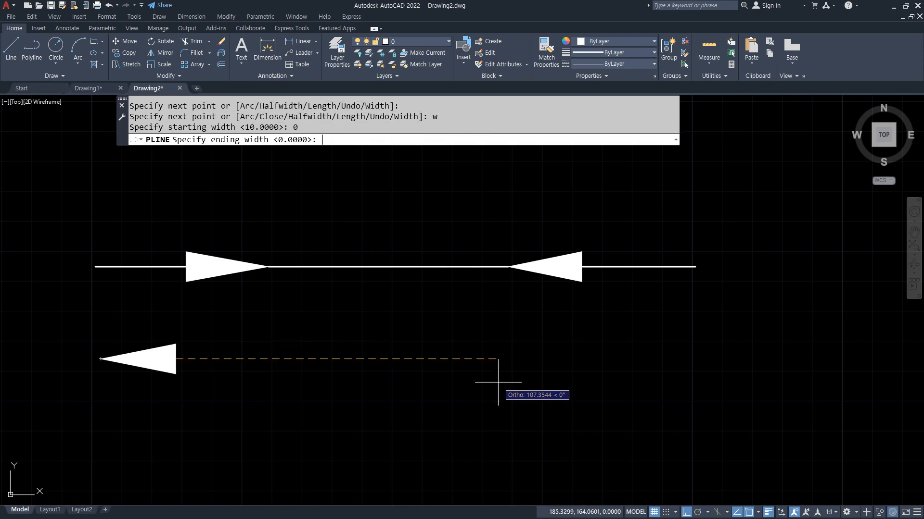
{"action": "key", "text": "Return"}
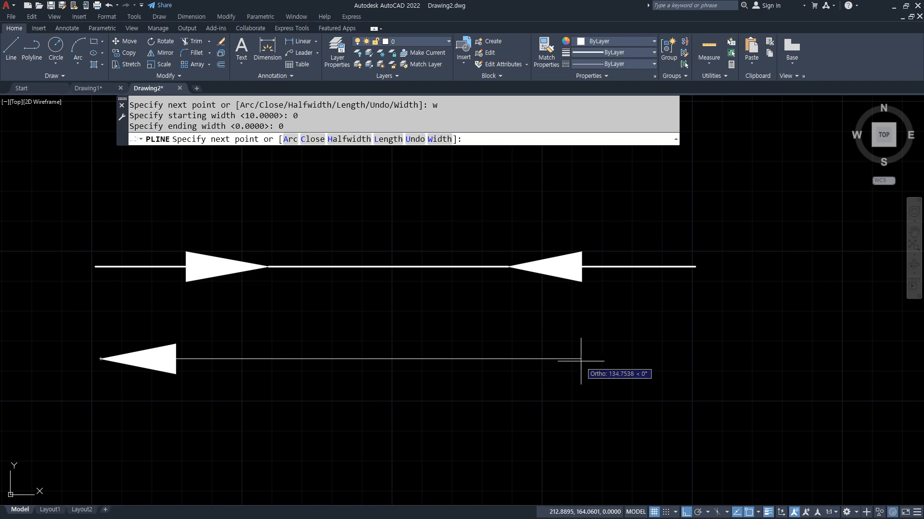
- Finish the lower polyline with a horizontal arrowhead at its right end tapering from width 10 to 0
{"action": "type", "text": "w"}
{"action": "key", "text": "Return"}
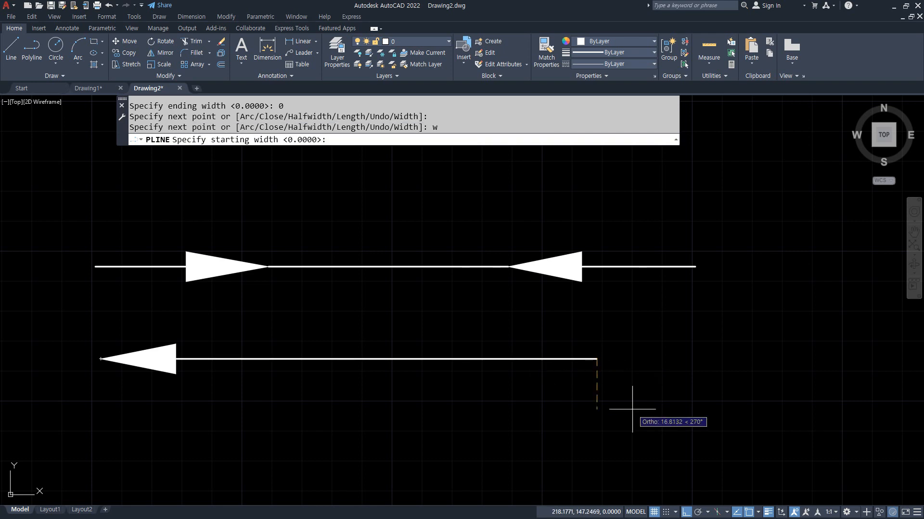
{"action": "type", "text": "10"}
{"action": "key", "text": "Return"}
{"action": "type", "text": "0"}
{"action": "key", "text": "Return"}
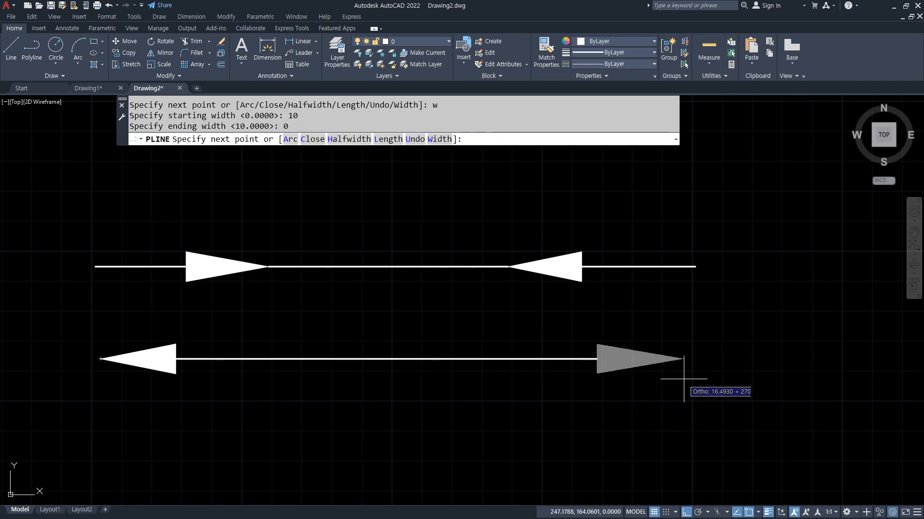
{"action": "left_click", "coordinate": [693, 359]}
{"action": "key", "text": "Return"}
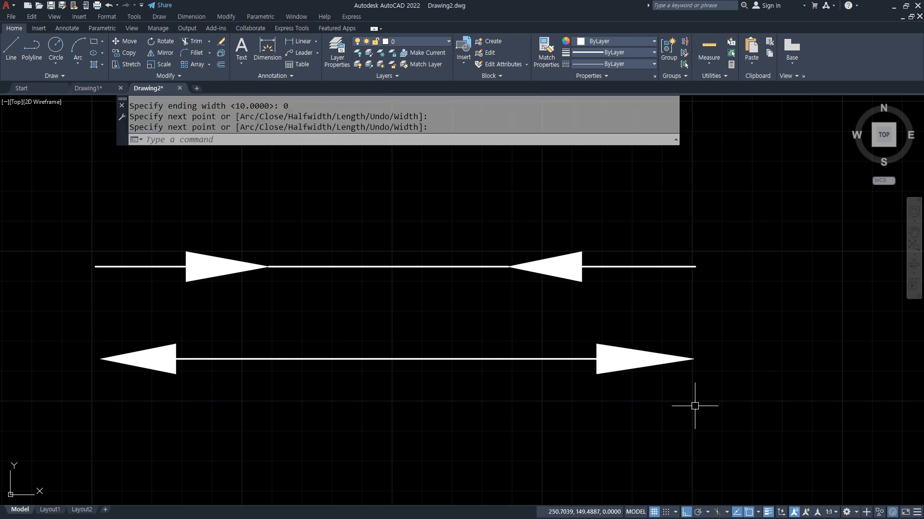
- Turn polar tracking on and erase both arrow polylines from the drawing
{"action": "left_click", "coordinate": [698, 512]}
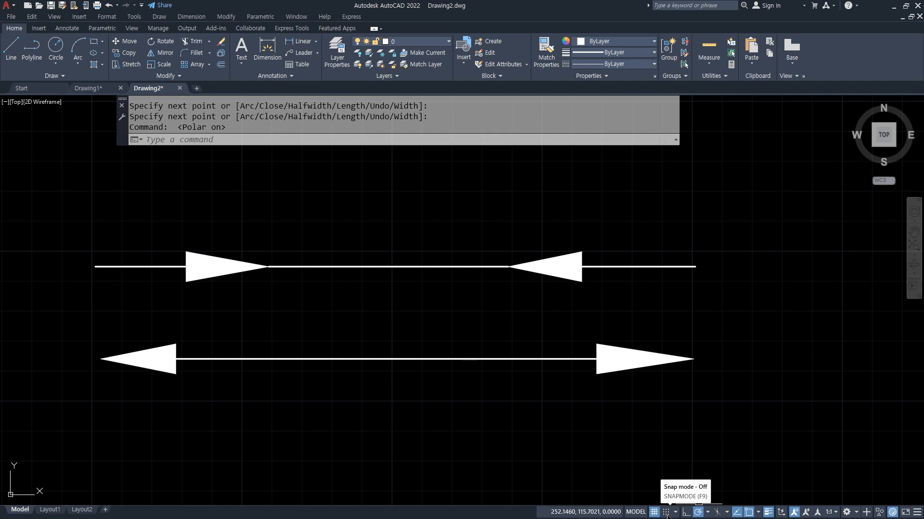
{"action": "left_click", "coordinate": [509, 462]}
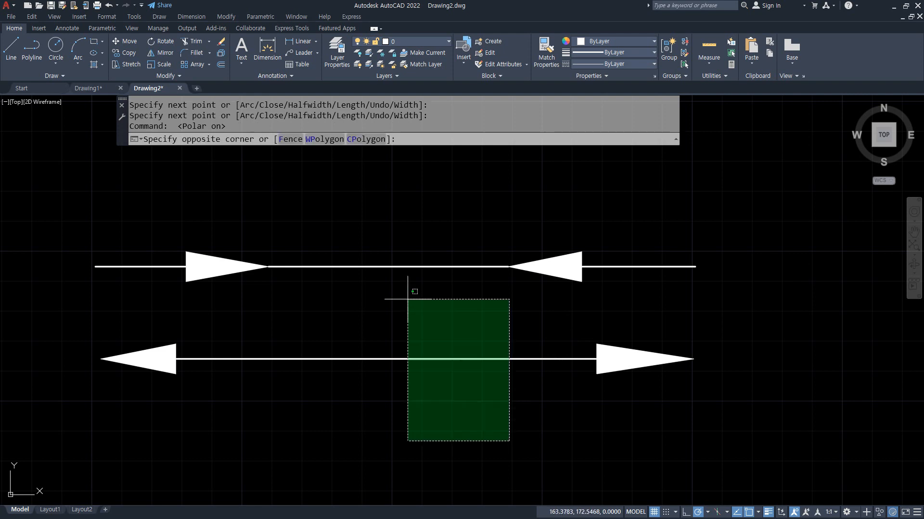
{"action": "left_click", "coordinate": [385, 250]}
{"action": "type", "text": "e"}
{"action": "key", "text": "Return"}
- Start a polyline with a long horizontal segment and continue it with a semicircular arc rising vertically above its right end
{"action": "type", "text": "p"}
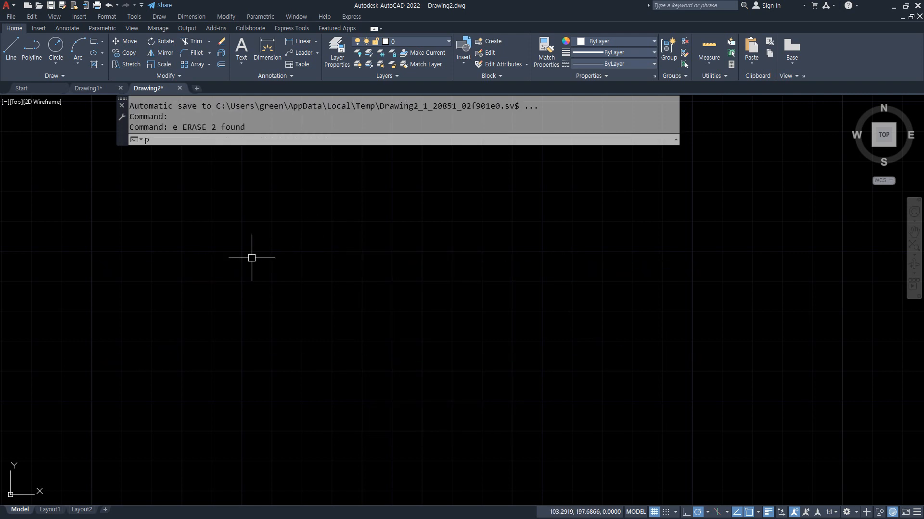
{"action": "type", "text": "l"}
{"action": "key", "text": "Return"}
{"action": "left_click", "coordinate": [220, 339]}
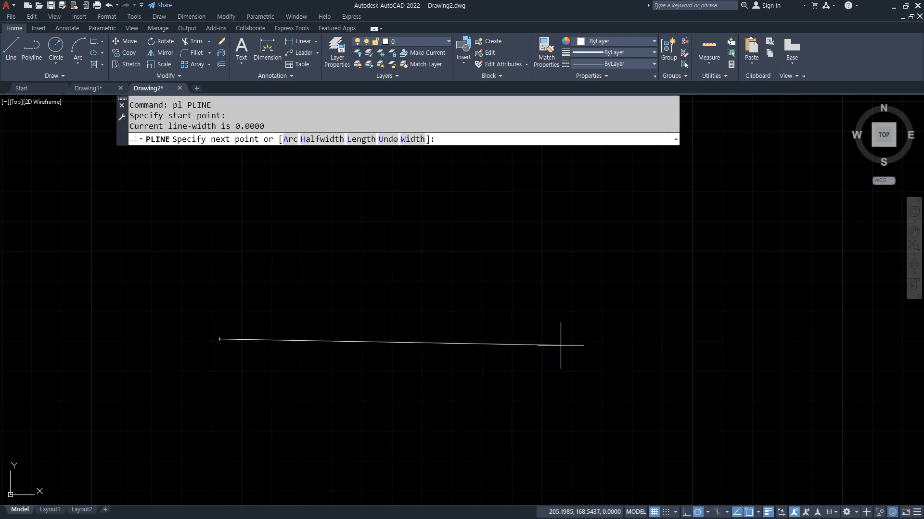
{"action": "left_click", "coordinate": [601, 338]}
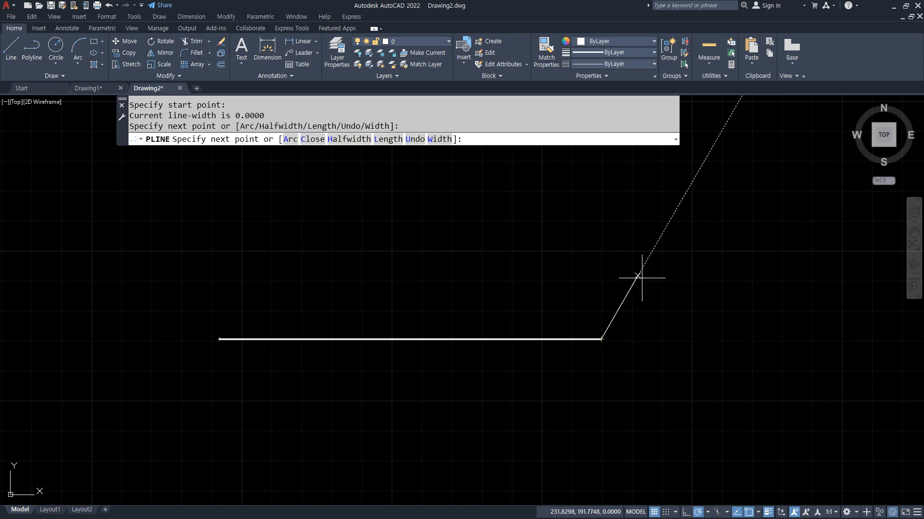
{"action": "left_click", "coordinate": [290, 140]}
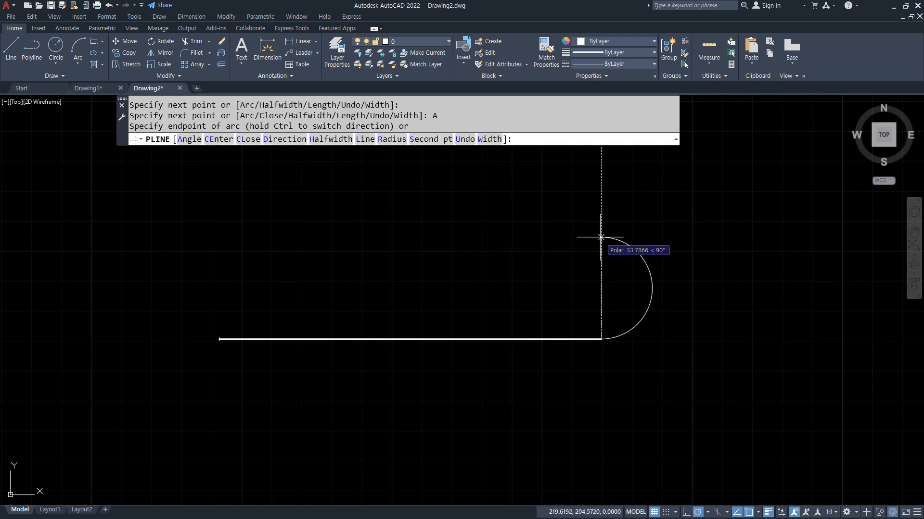
{"action": "left_click", "coordinate": [601, 219]}
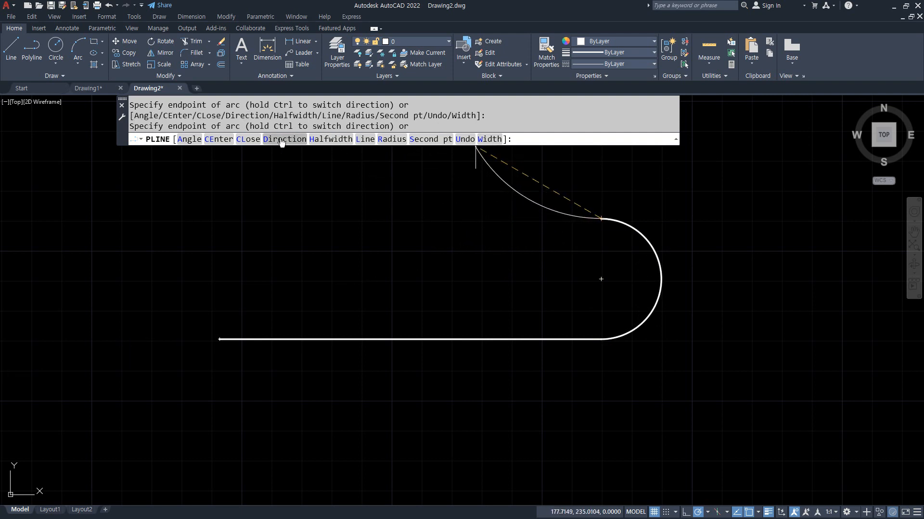
- Complete the slot outline with a straight segment back above the start point and an arc ending at the start point
{"action": "left_click", "coordinate": [365, 139]}
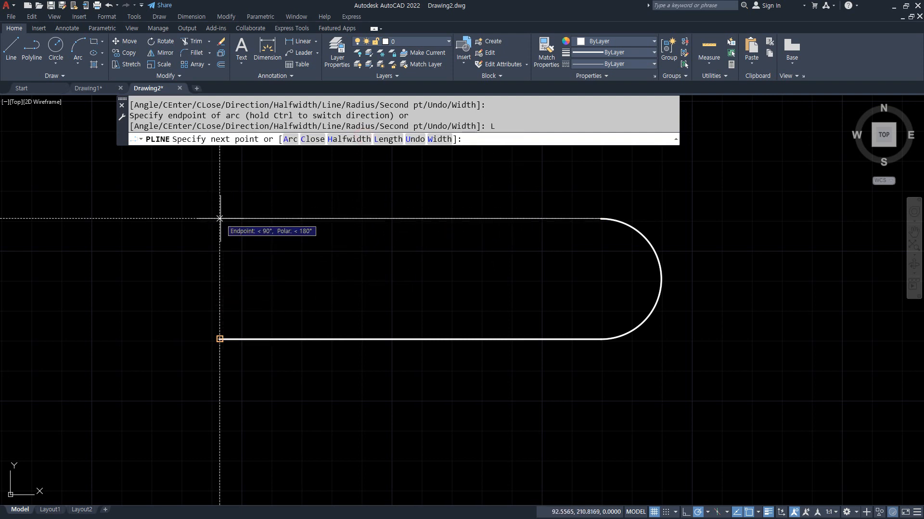
{"action": "left_click", "coordinate": [220, 219]}
{"action": "left_click", "coordinate": [290, 140]}
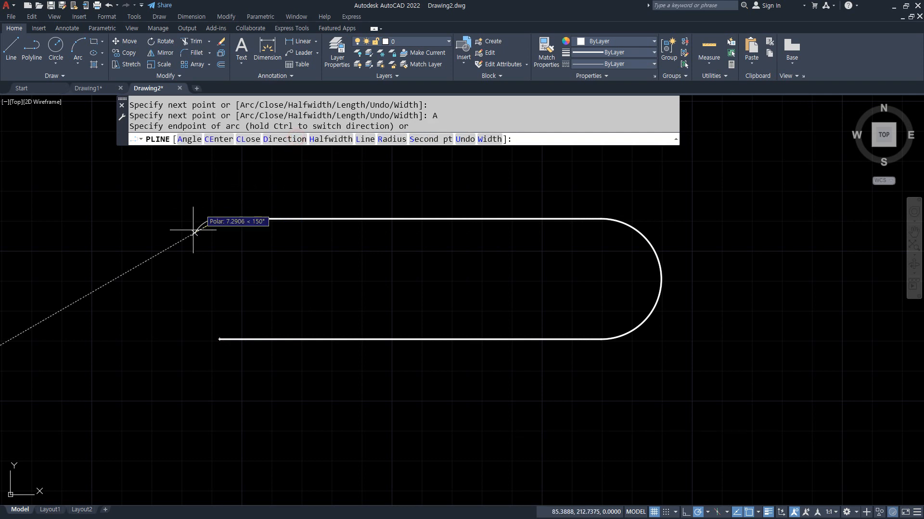
{"action": "left_click", "coordinate": [219, 339]}
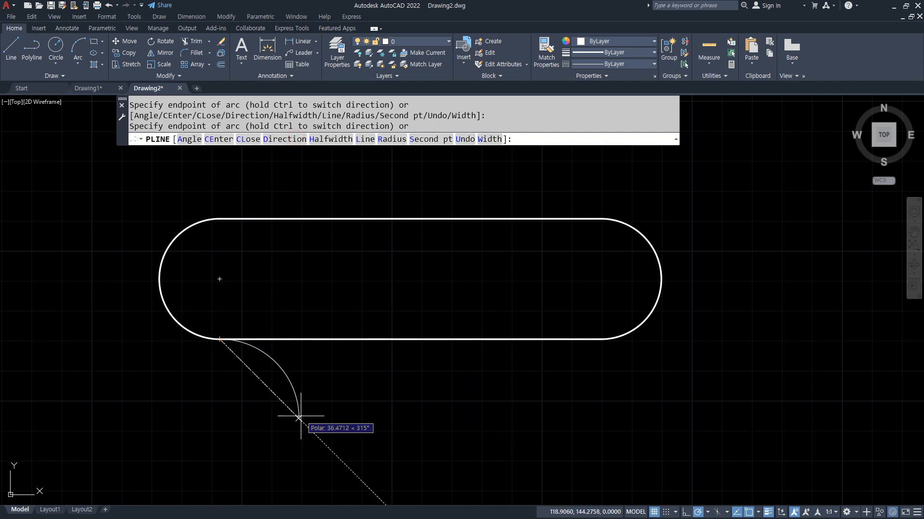
{"action": "key", "text": "Return"}
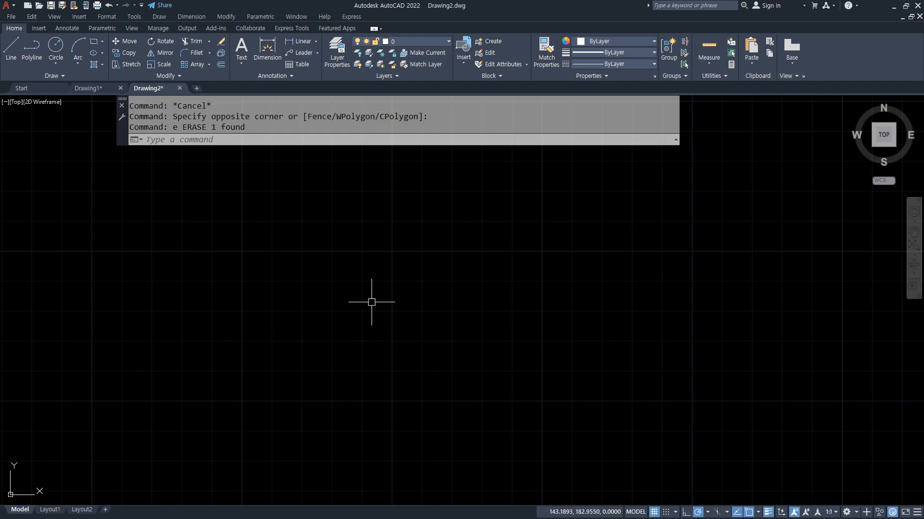
{"action": "type", "text": "pl"}
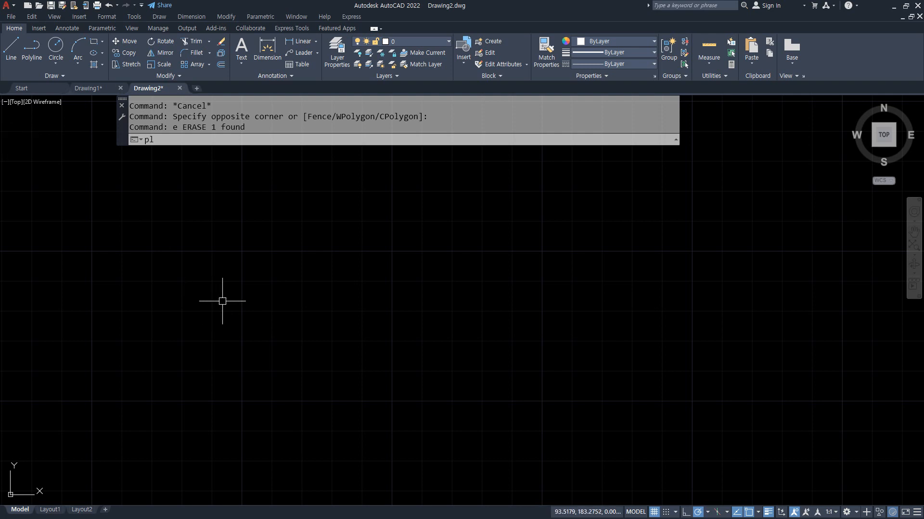
{"action": "key", "text": "Escape"}
{"action": "key", "text": "Escape"}
- Draw a three-segment stepped polyline running right, up at a slight slant and right again
{"action": "type", "text": "pl"}
{"action": "key", "text": "Return"}
{"action": "left_click", "coordinate": [185, 308]}
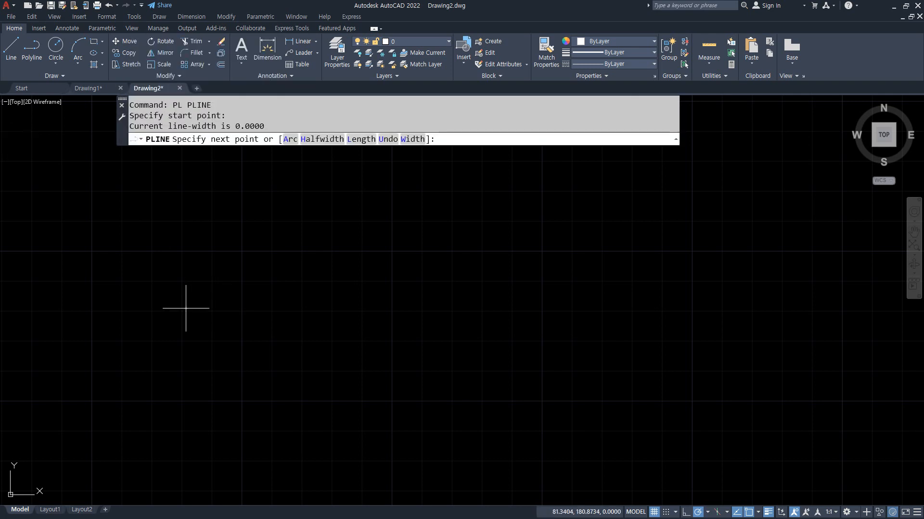
{"action": "left_click", "coordinate": [305, 308]}
{"action": "left_click", "coordinate": [299, 237]}
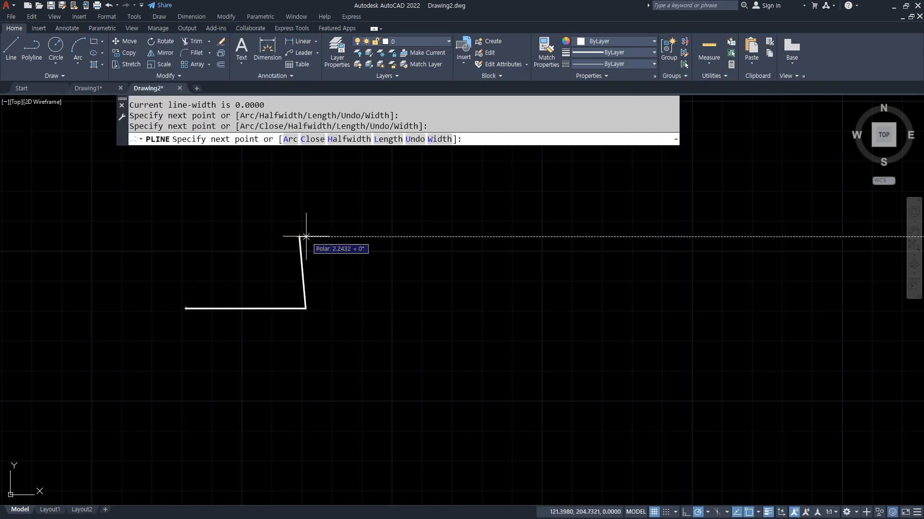
{"action": "left_click", "coordinate": [376, 237]}
{"action": "key", "text": "Return"}
- Draw a second stepped polyline from the first one's right end, going down, right, up and right again
{"action": "key", "text": "Return"}
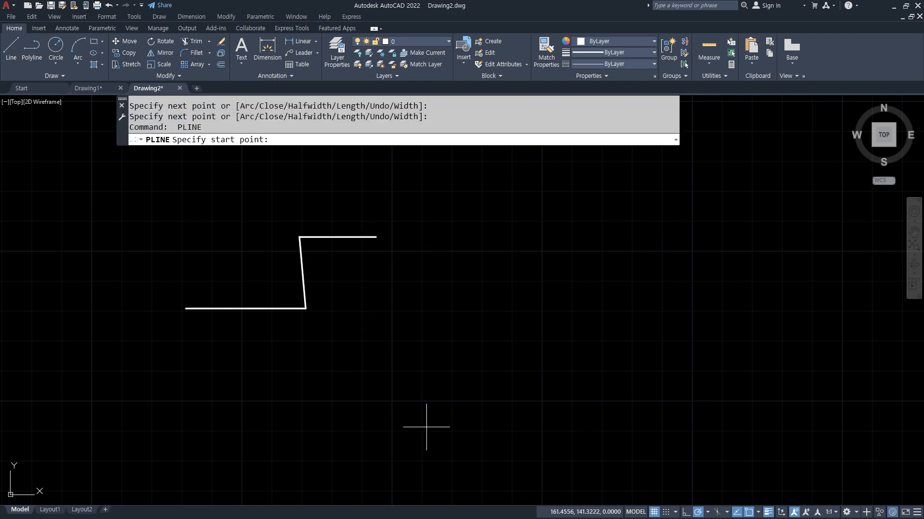
{"action": "left_click", "coordinate": [376, 237]}
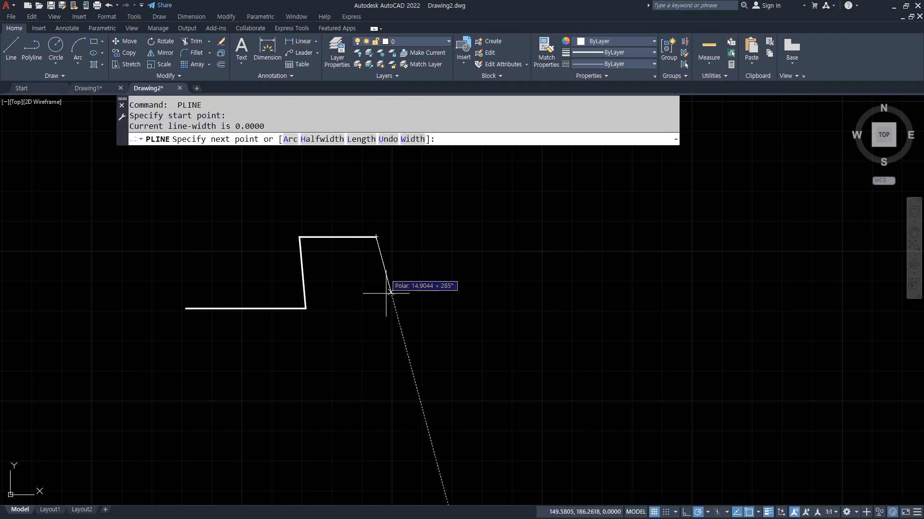
{"action": "left_click", "coordinate": [376, 393]}
{"action": "left_click", "coordinate": [487, 393]}
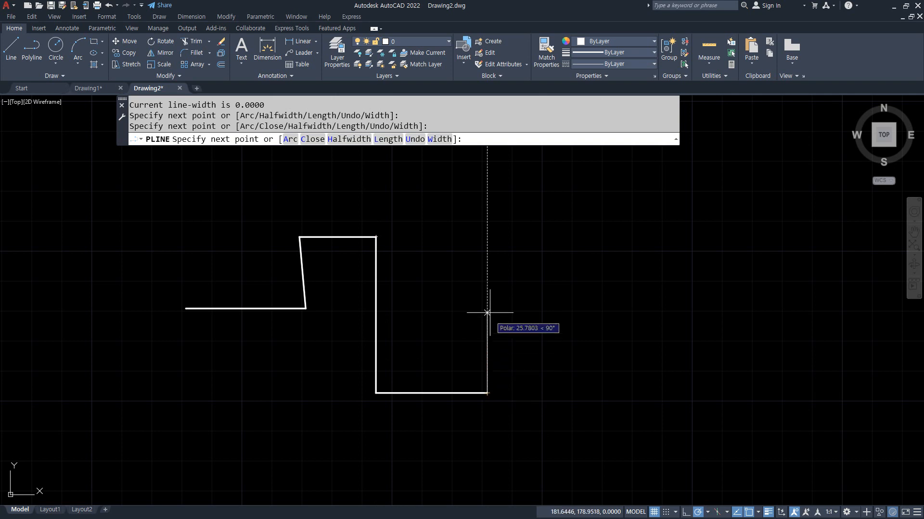
{"action": "left_click", "coordinate": [486, 309]}
{"action": "left_click", "coordinate": [643, 309]}
{"action": "key", "text": "Return"}
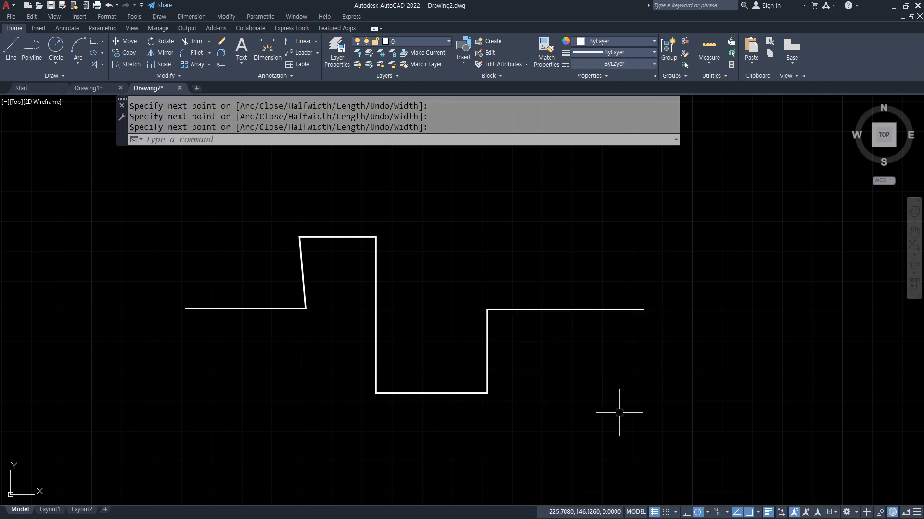
- Select the left and right stepped polylines one at a time to check whether they are separate objects
{"action": "left_click", "coordinate": [301, 242]}
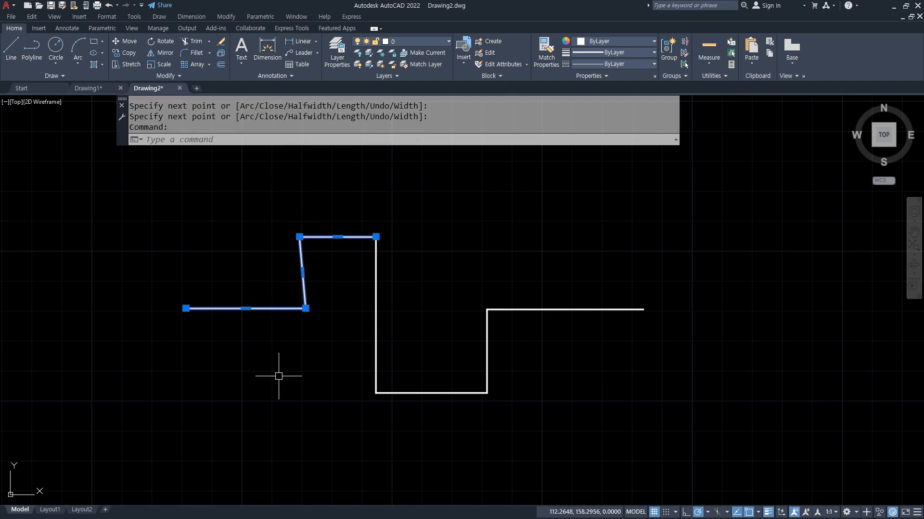
{"action": "key", "text": "Escape"}
{"action": "left_click", "coordinate": [408, 393]}
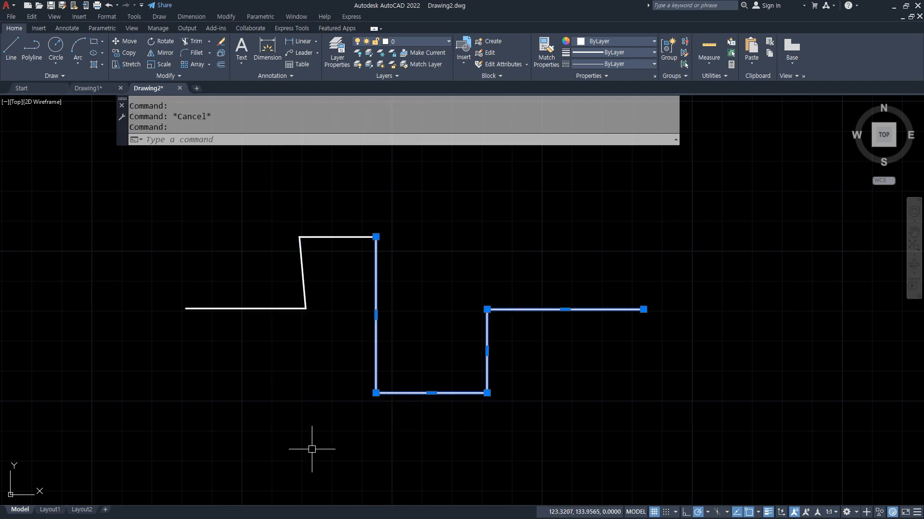
{"action": "key", "text": "Escape"}
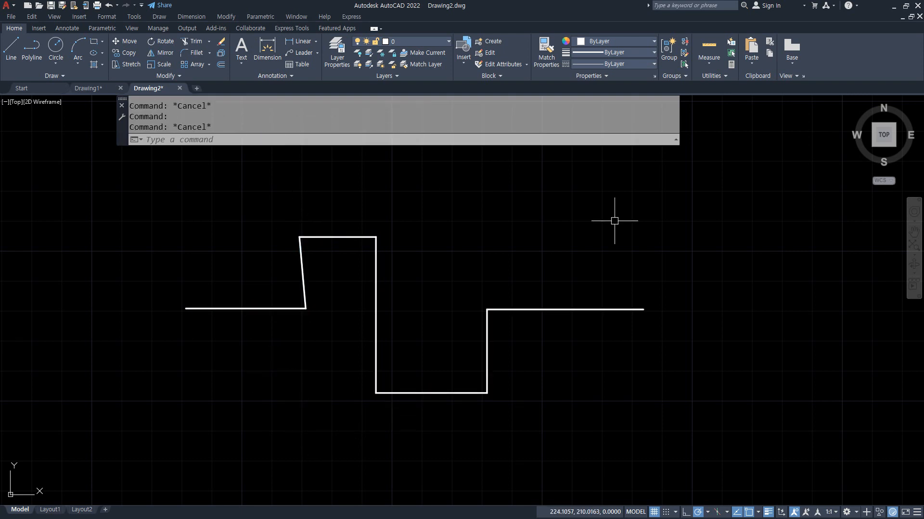
- Open the left stepped polyline for editing with PEDIT
{"action": "type", "text": "ped"}
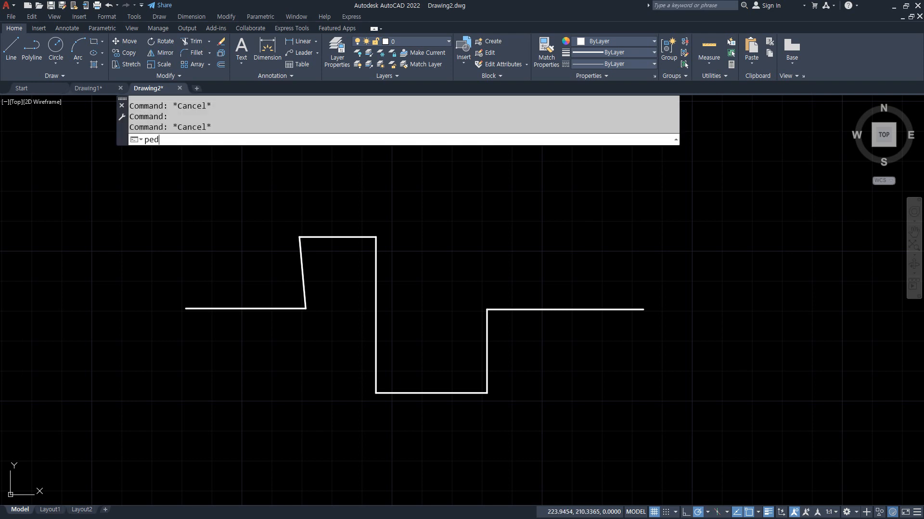
{"action": "key", "text": "Return"}
{"action": "type", "text": "pe"}
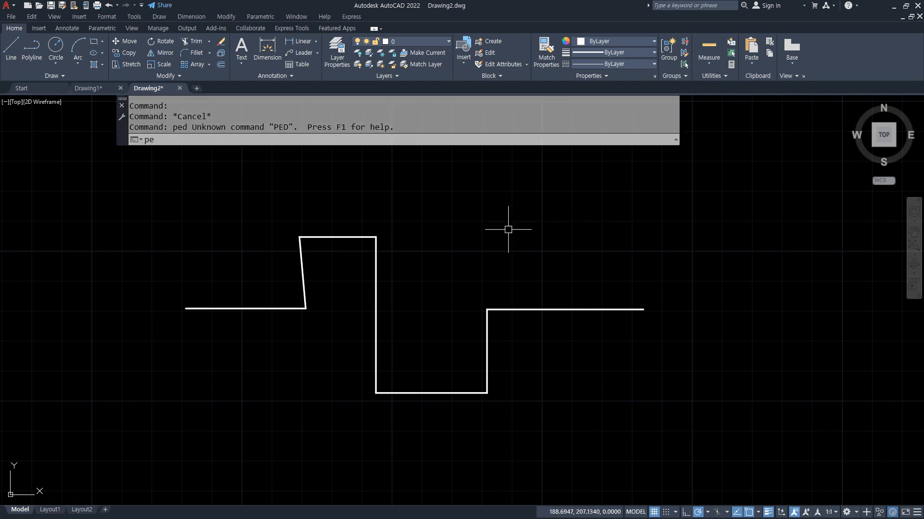
{"action": "key", "text": "Return"}
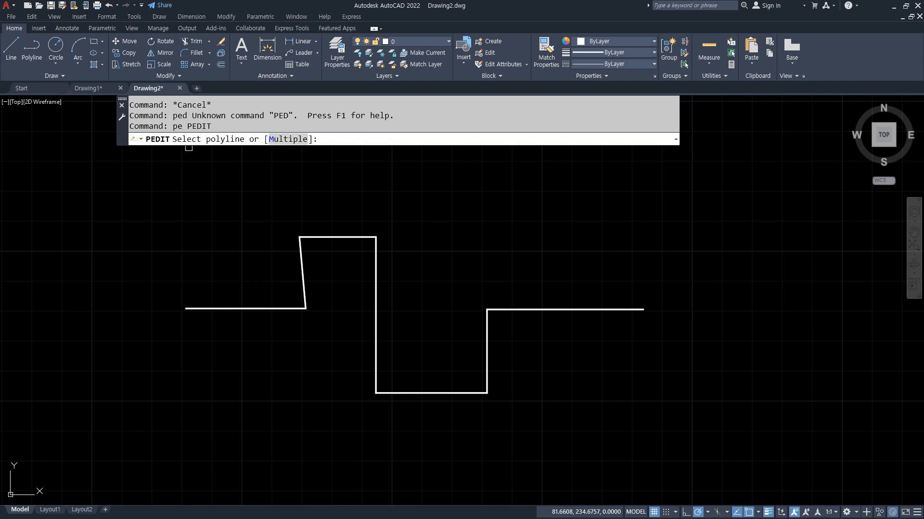
{"action": "left_click", "coordinate": [302, 257]}
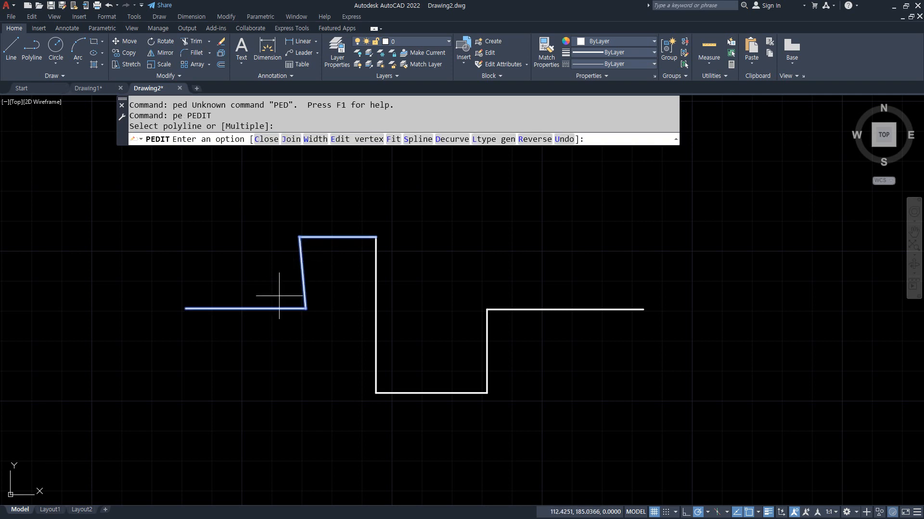
{"action": "left_click_drag", "start_coordinate": [294, 150], "coordinate": [588, 152]}
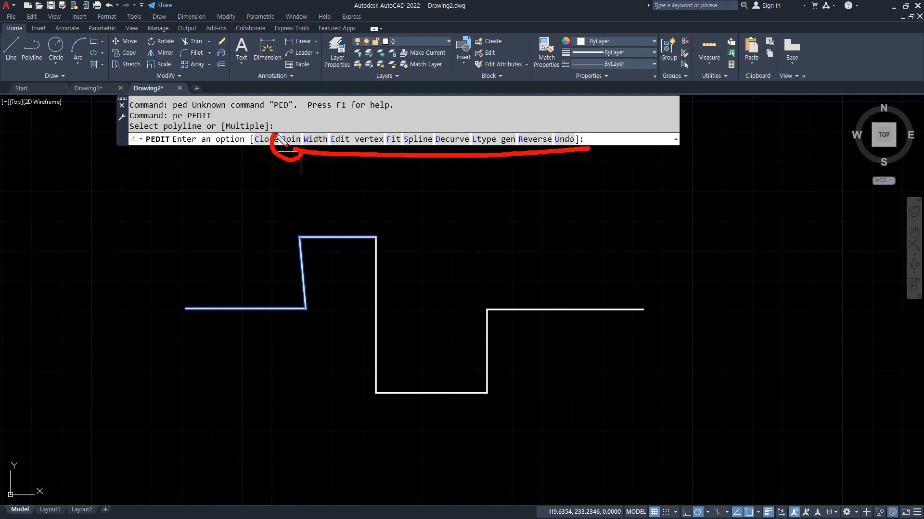
{"action": "left_click_drag", "start_coordinate": [276, 136], "coordinate": [304, 151]}
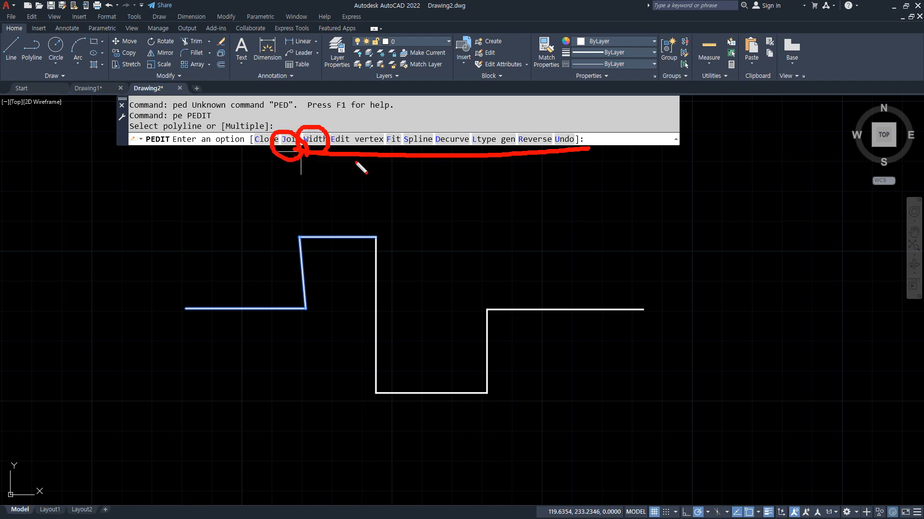
{"action": "mouse_move", "coordinate": [384, 147]}
{"action": "left_mouse_down"}
{"action": "mouse_move", "coordinate": [434, 140]}
{"action": "mouse_move", "coordinate": [448, 123]}
{"action": "mouse_move", "coordinate": [456, 155]}
{"action": "left_mouse_up"}
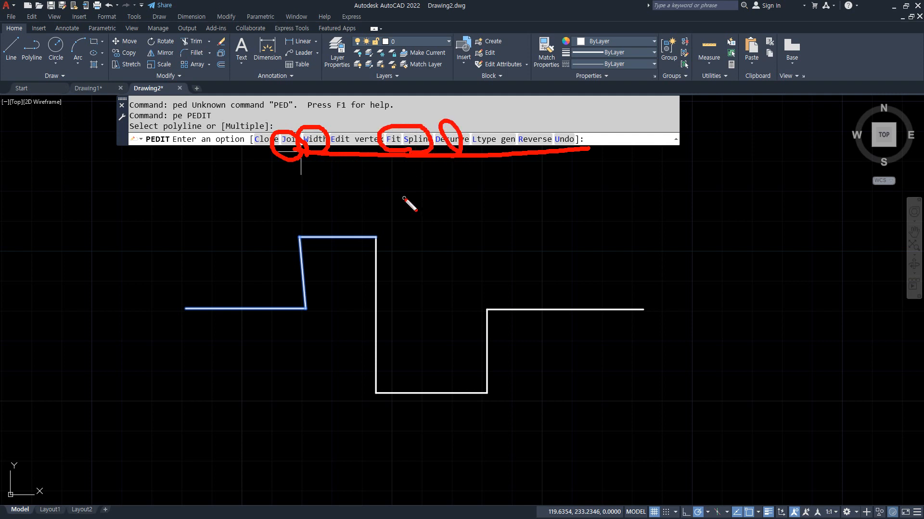
{"action": "left_click_drag", "start_coordinate": [241, 146], "coordinate": [247, 155]}
{"action": "key", "text": "Escape"}
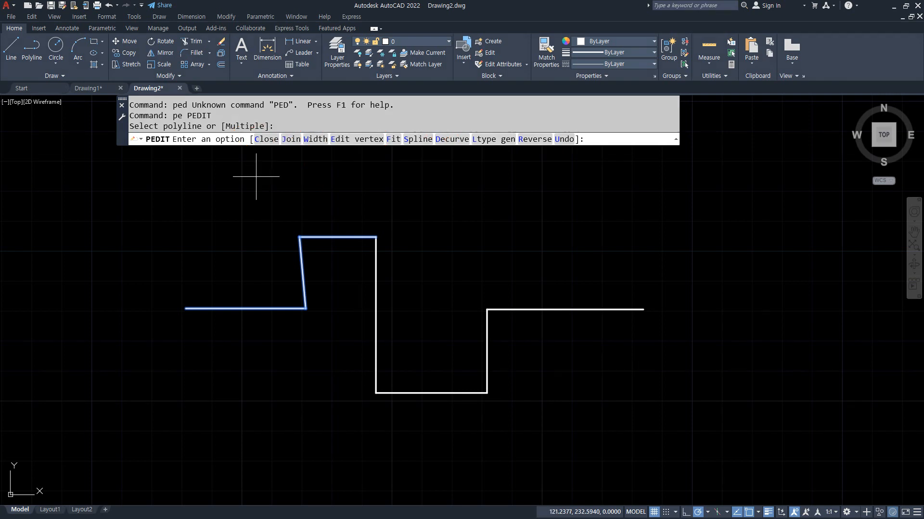
- Try a width of 5 on all segments of the left polyline and reset the width to 0
{"action": "left_click", "coordinate": [316, 139]}
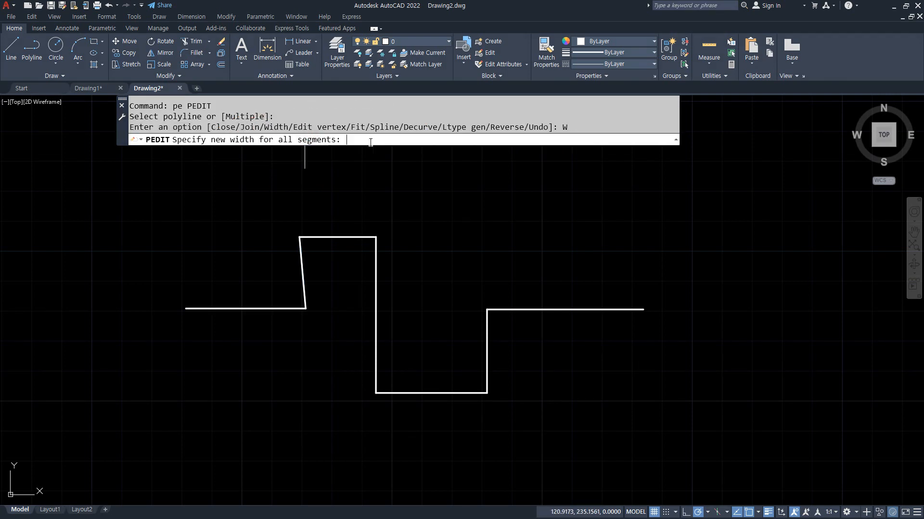
{"action": "type", "text": "5"}
{"action": "key", "text": "Return"}
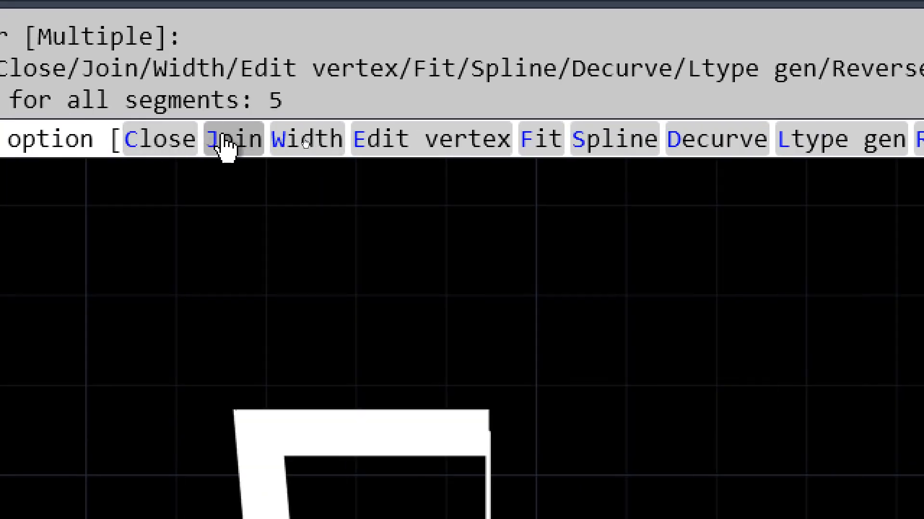
{"action": "left_click", "coordinate": [287, 145]}
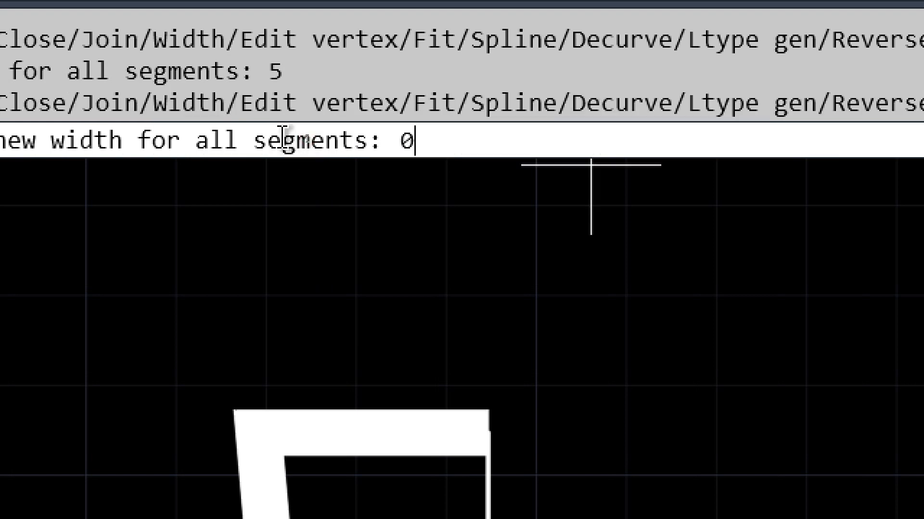
{"action": "type", "text": "0"}
{"action": "key", "text": "Return"}
{"action": "middle_click_drag", "start_coordinate": [324, 385], "coordinate": [346, 158]}
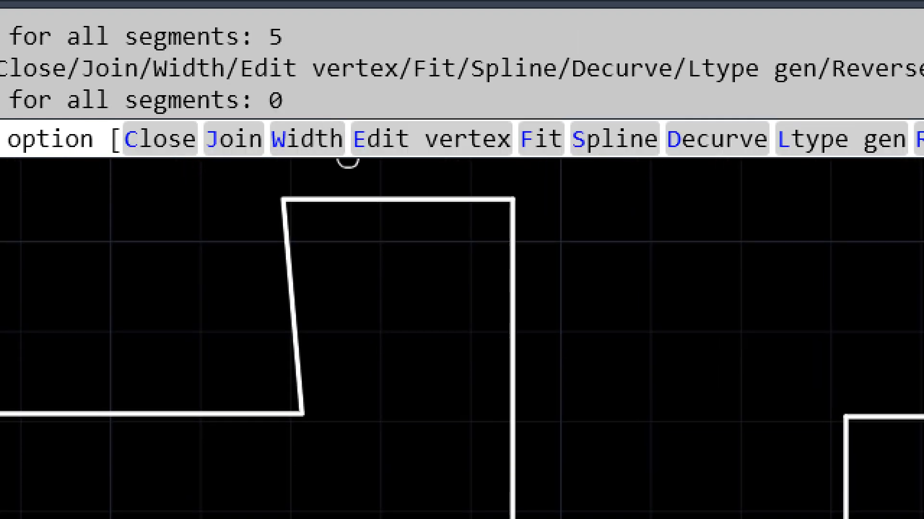
- Try a width of 10 on the left polyline, restore the width to 0 and end the polyline edit
{"action": "left_click", "coordinate": [315, 144]}
{"action": "type", "text": "10"}
{"action": "key", "text": "Return"}
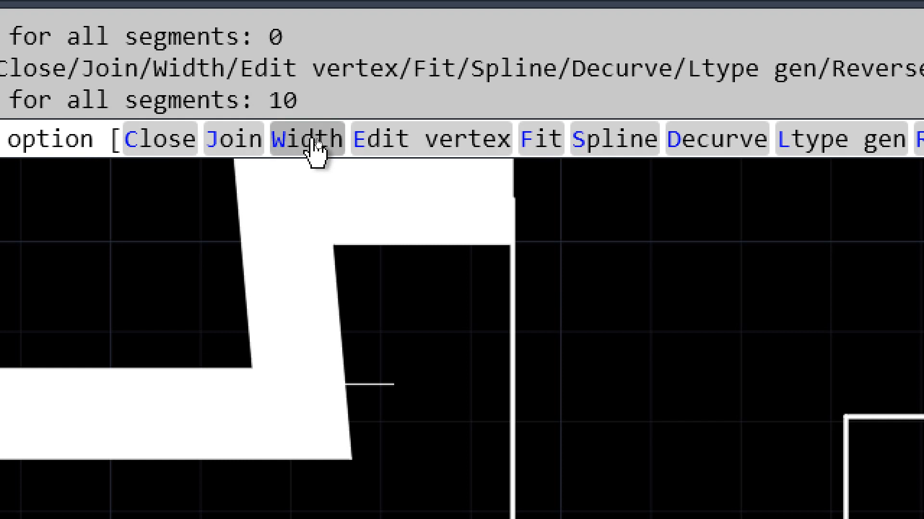
{"action": "left_click", "coordinate": [315, 144]}
{"action": "type", "text": "0"}
{"action": "key", "text": "Return"}
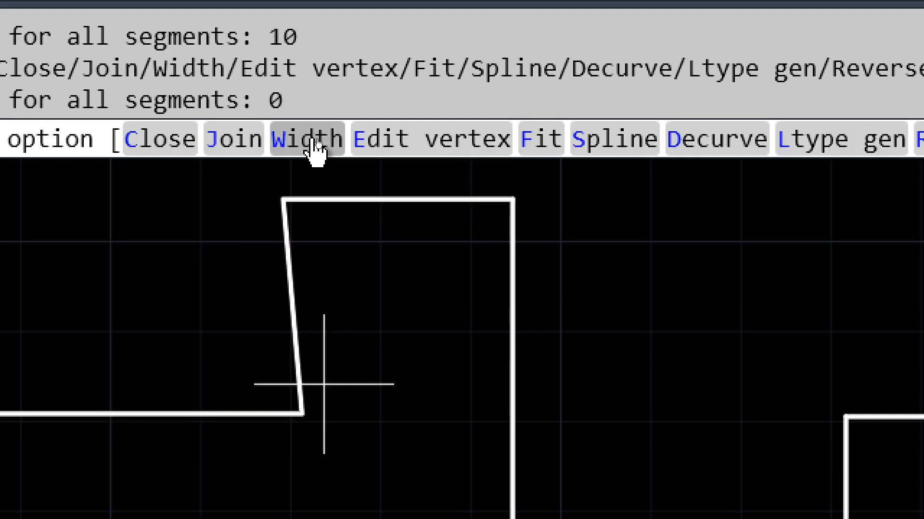
{"action": "key", "text": "Return"}
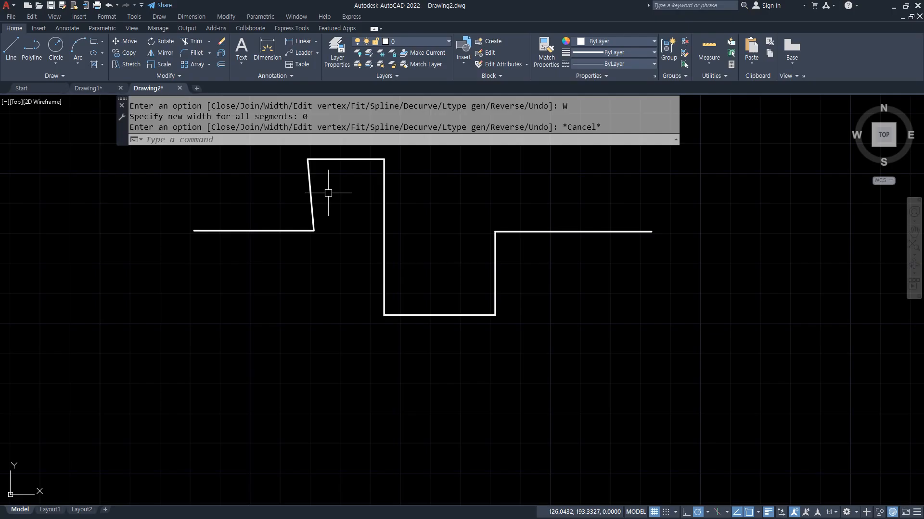
- Join the right stepped polyline to the left one with PEDIT's Join option
{"action": "type", "text": "pe"}
{"action": "key", "text": "Return"}
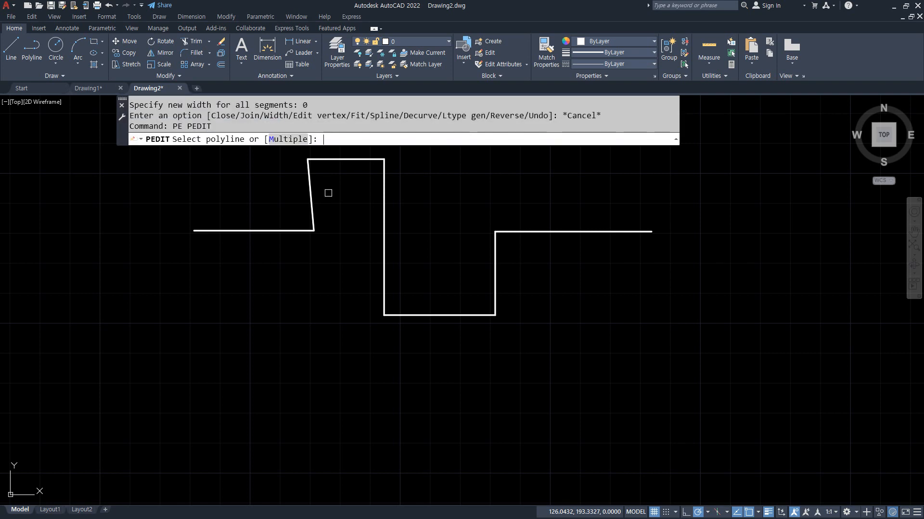
{"action": "left_click", "coordinate": [310, 187]}
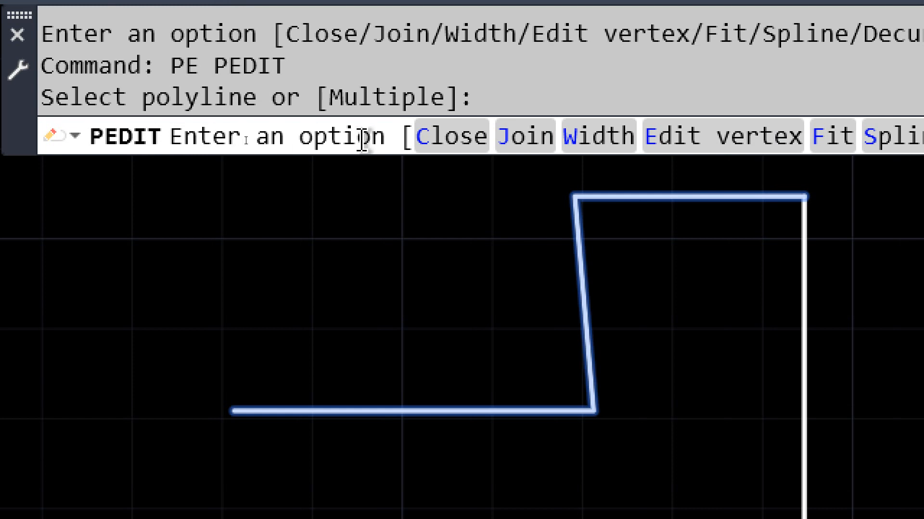
{"action": "left_click", "coordinate": [511, 147]}
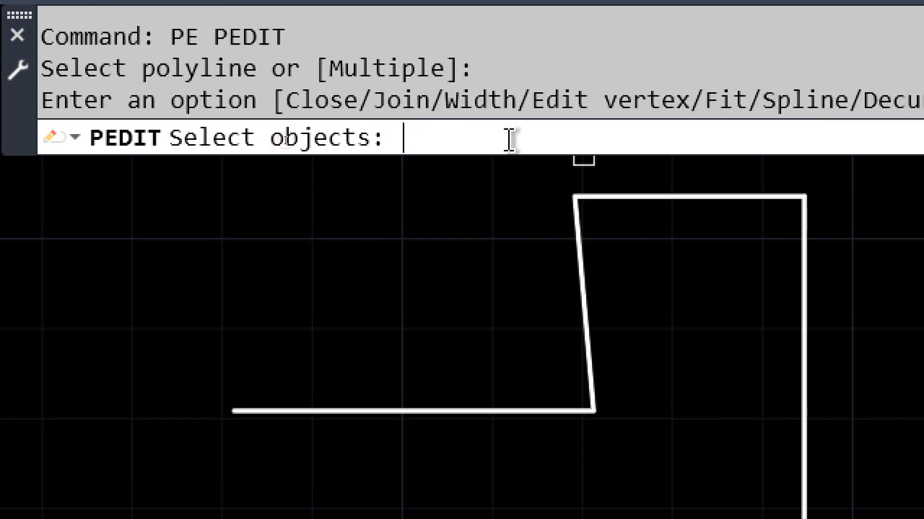
{"action": "left_click", "coordinate": [803, 287]}
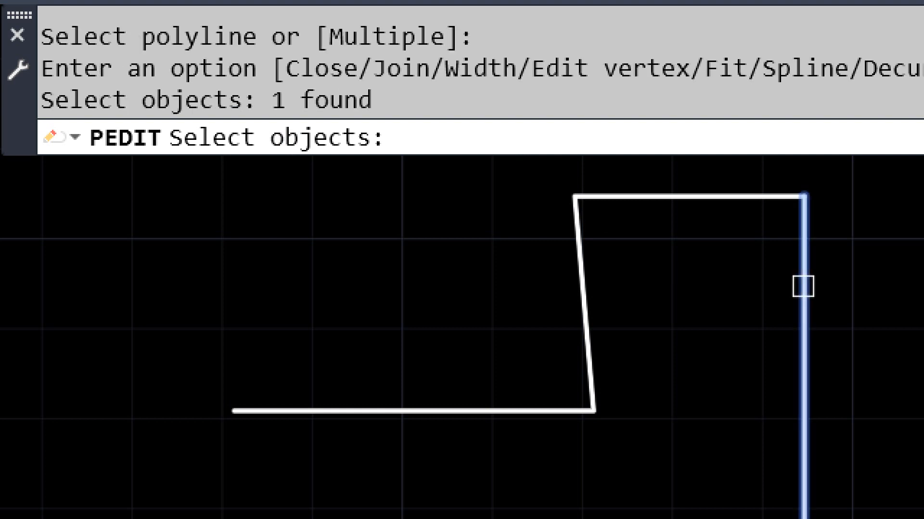
{"action": "key", "text": "Return"}
- Set the joined polyline's width to 5 for all segments and end the polyline edit
{"action": "middle_click_drag", "start_coordinate": [758, 280], "coordinate": [426, 282]}
{"action": "left_click", "coordinate": [604, 129]}
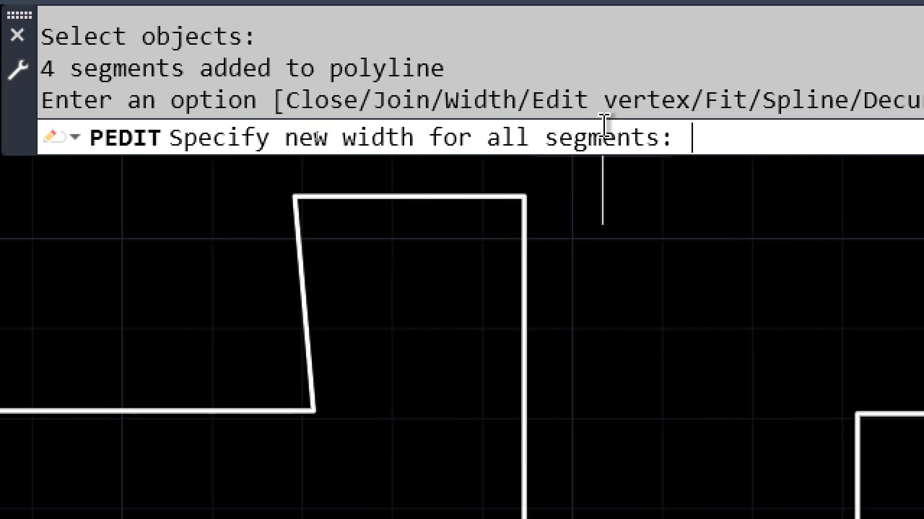
{"action": "type", "text": "5"}
{"action": "key", "text": "Return"}
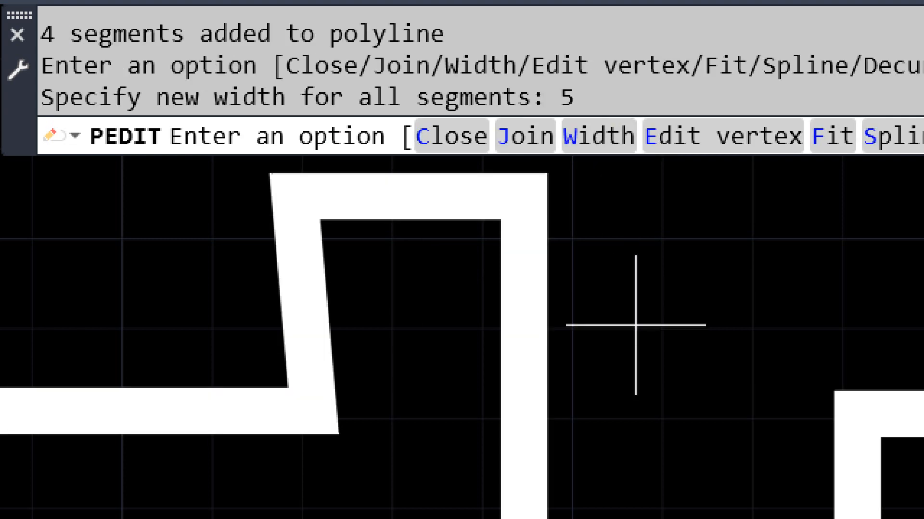
{"action": "scroll", "coordinate": [636, 325], "scroll_direction": "down", "scroll_amount": 4}
{"action": "scroll", "coordinate": [636, 325], "scroll_direction": "up", "scroll_amount": 2}
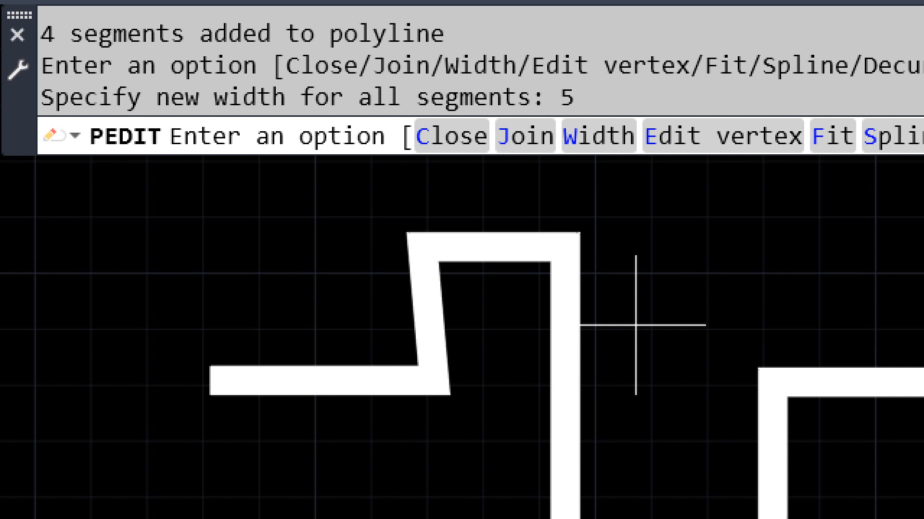
{"action": "key", "text": "Escape"}
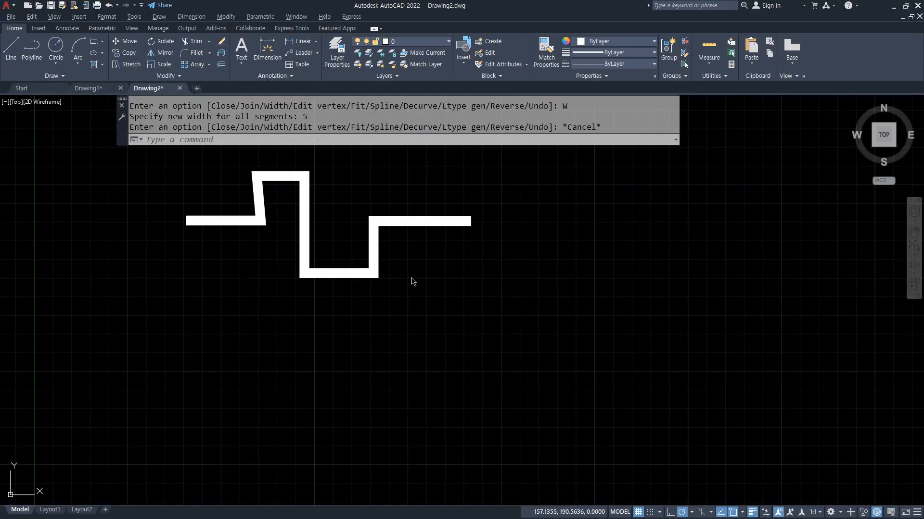
- Erase the thick joined polyline from the drawing
{"action": "left_click", "coordinate": [374, 273]}
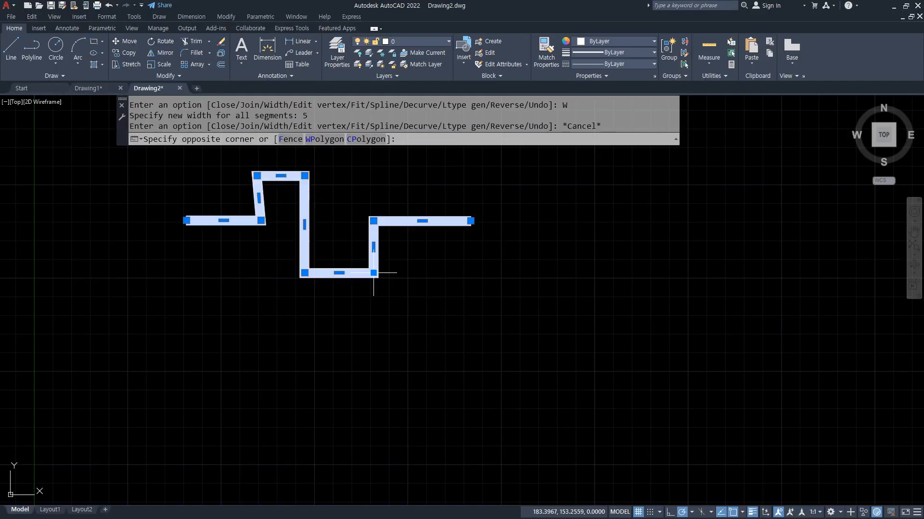
{"action": "left_click", "coordinate": [374, 273]}
{"action": "left_click", "coordinate": [231, 212]}
{"action": "type", "text": "e"}
{"action": "key", "text": "space"}
- Draw a stepped chain of seven separate lines running right, down, right, up, right, down and a long stretch right
{"action": "type", "text": "l"}
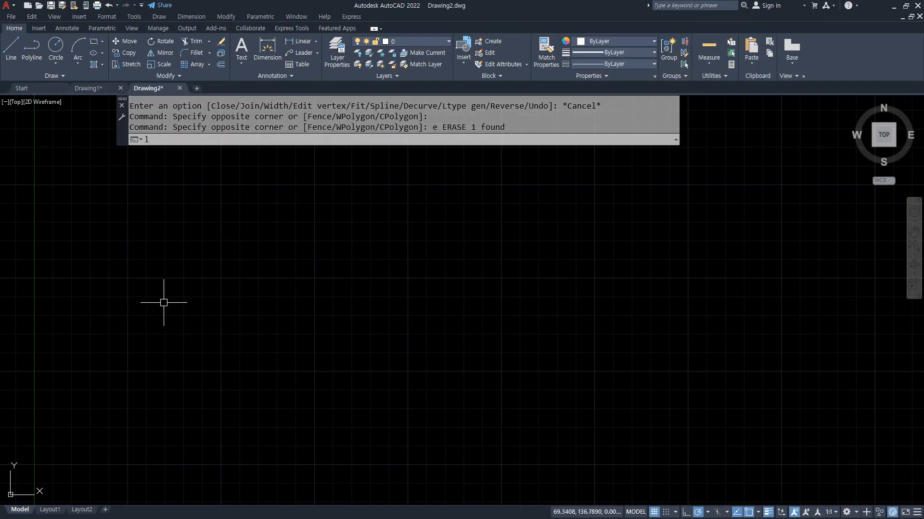
{"action": "key", "text": "space"}
{"action": "left_click", "coordinate": [192, 224]}
{"action": "left_click", "coordinate": [256, 224]}
{"action": "left_click", "coordinate": [256, 322]}
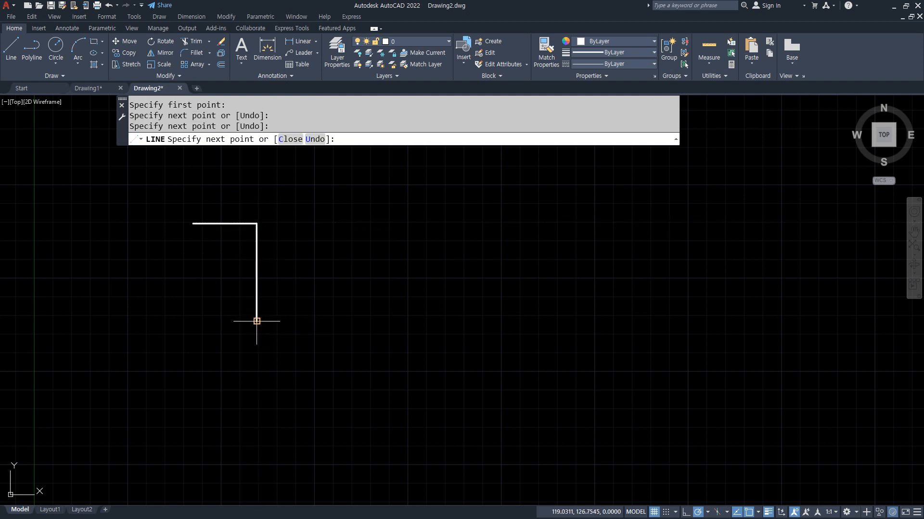
{"action": "left_click", "coordinate": [329, 321]}
{"action": "left_click", "coordinate": [329, 186]}
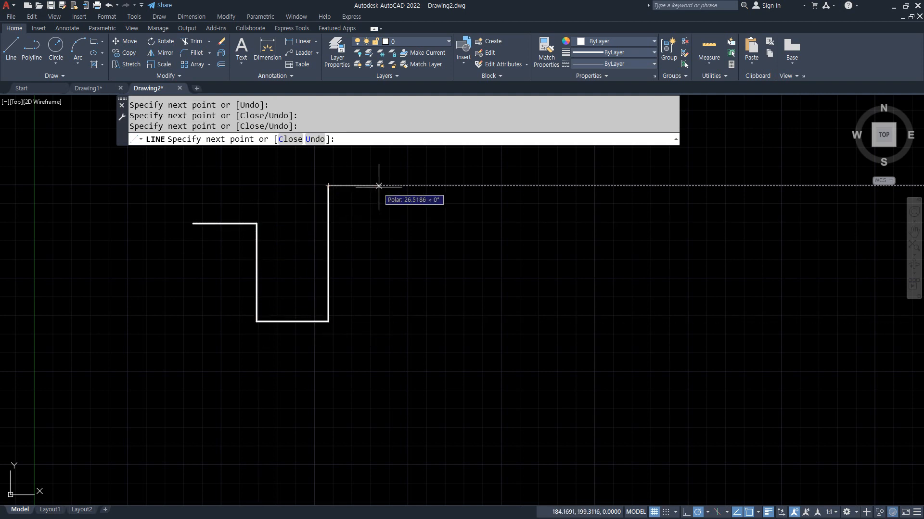
{"action": "left_click", "coordinate": [393, 185]}
{"action": "left_click", "coordinate": [394, 267]}
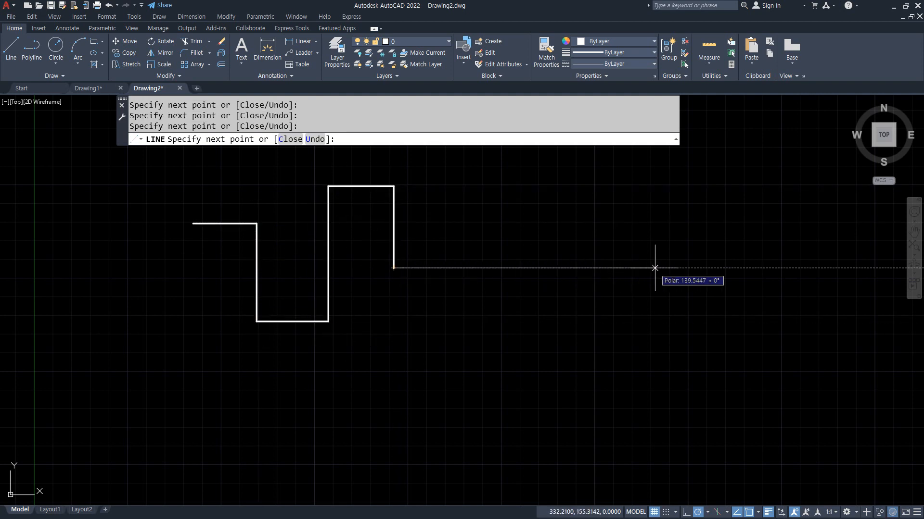
{"action": "left_click", "coordinate": [654, 268]}
{"action": "key", "text": "Return"}
- Draw a circle centred on the midpoint of the lowest horizontal line, with its radius reaching that line's right end
{"action": "type", "text": "c"}
{"action": "key", "text": "Return"}
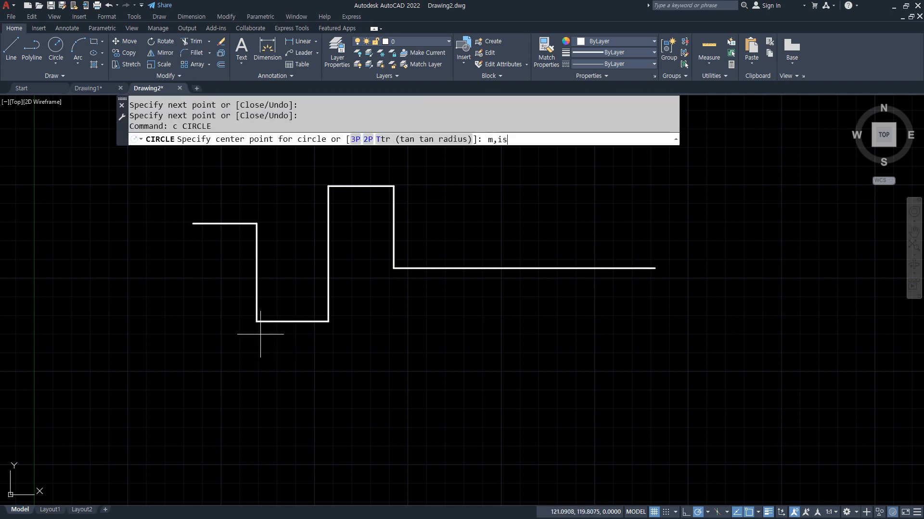
{"action": "key", "text": "Return"}
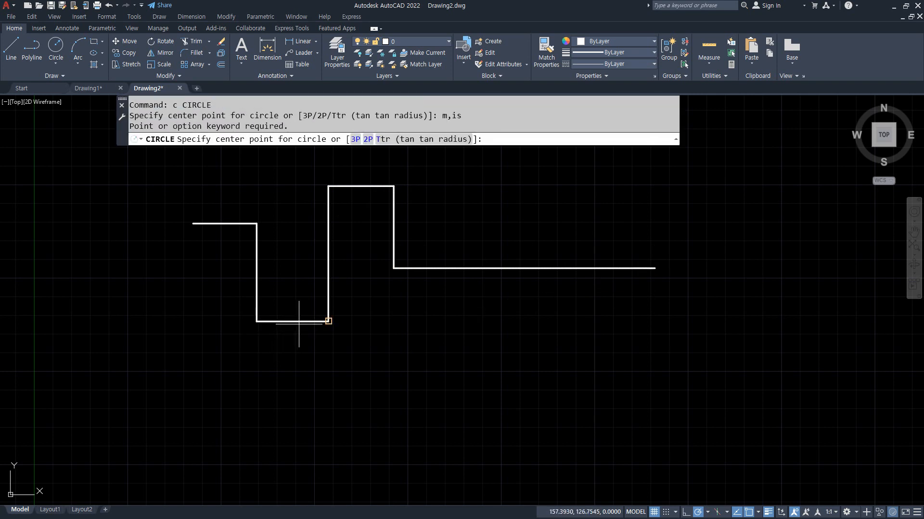
{"action": "type", "text": "mid"}
{"action": "key", "text": "Return"}
{"action": "left_click", "coordinate": [295, 321]}
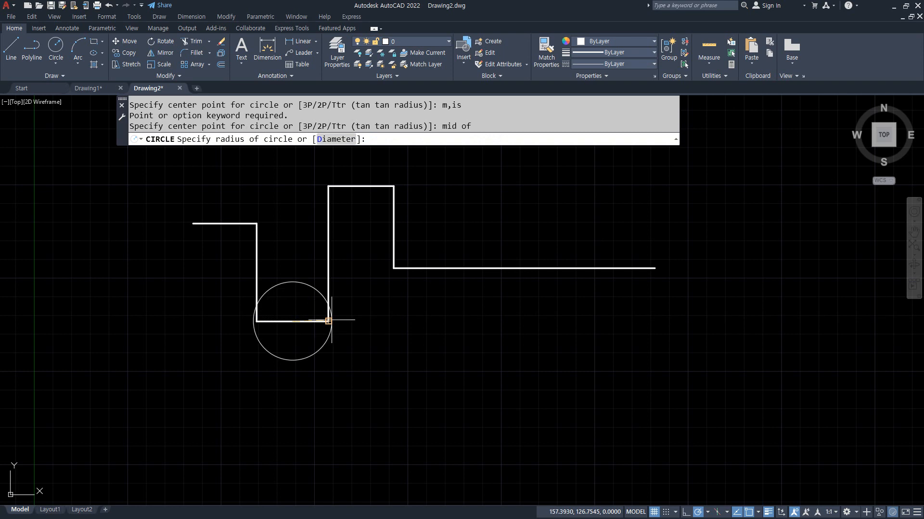
{"action": "left_click", "coordinate": [328, 320]}
- Trim away the circle's upper half and the lowest horizontal line, leaving a rounded bottom between the two vertical lines
{"action": "type", "text": "tr"}
{"action": "key", "text": "Return"}
{"action": "left_click_drag", "start_coordinate": [313, 258], "coordinate": [284, 330]}
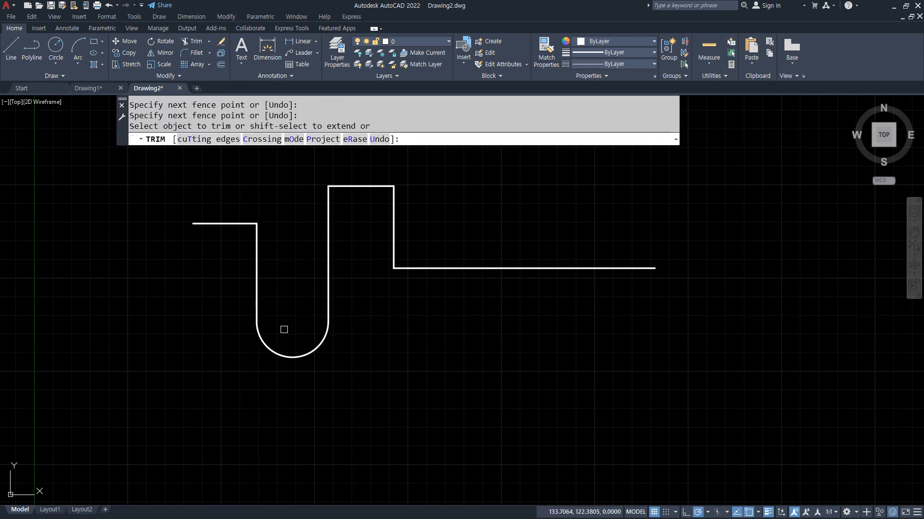
- Draw a circle centred on the midpoint of the highest horizontal line, with its radius reaching that line's right end
{"action": "key", "text": "Return"}
{"action": "type", "text": "c"}
{"action": "key", "text": "Return"}
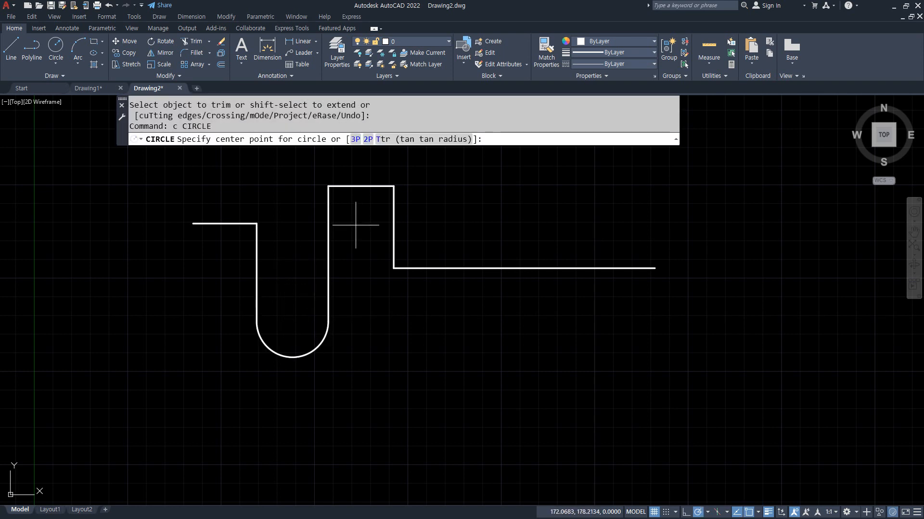
{"action": "type", "text": "mid"}
{"action": "key", "text": "Return"}
{"action": "left_click", "coordinate": [361, 186]}
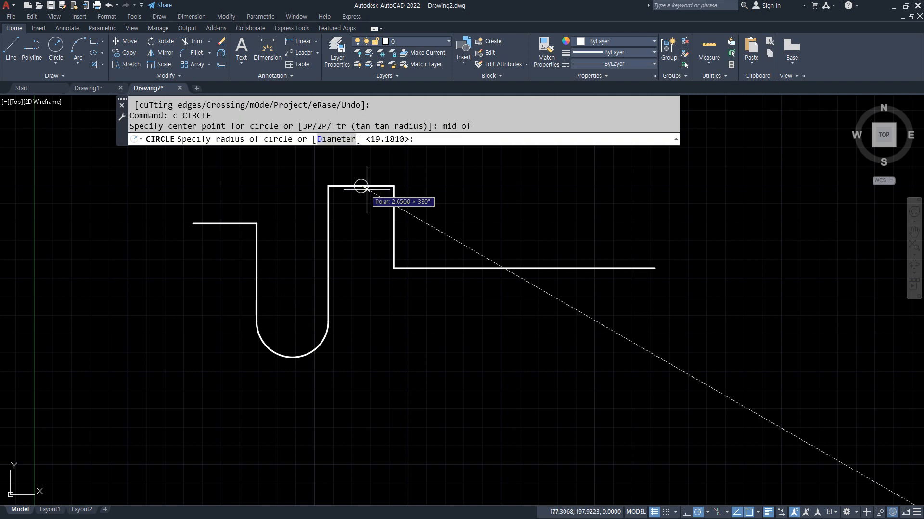
{"action": "left_click", "coordinate": [394, 186]}
- Trim away that circle's lower half and the highest horizontal line, leaving a rounded top between the two vertical lines
{"action": "type", "text": "tr"}
{"action": "key", "text": "Return"}
{"action": "left_click_drag", "start_coordinate": [370, 193], "coordinate": [359, 235]}
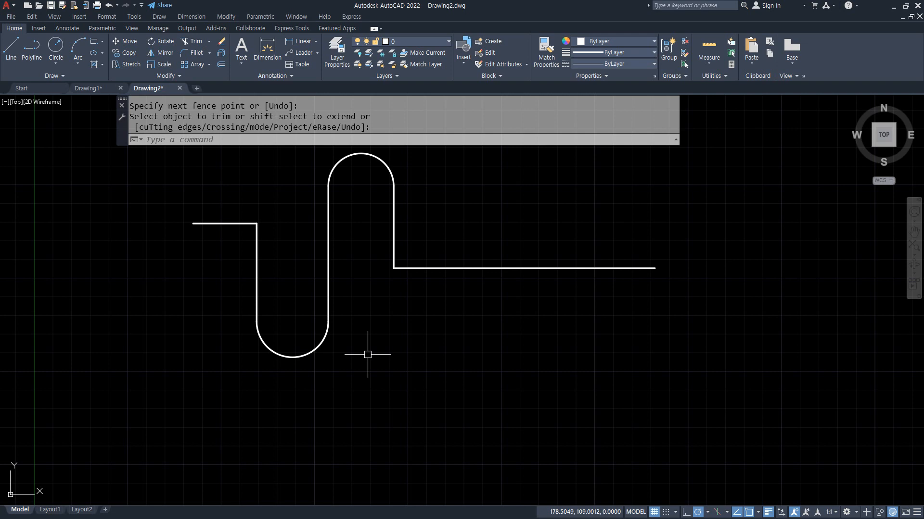
{"action": "key", "text": "Return"}
- Convert the leftmost horizontal line to a polyline with PEDIT and join all the chain's lines and arcs to it
{"action": "type", "text": "pe"}
{"action": "key", "text": "Return"}
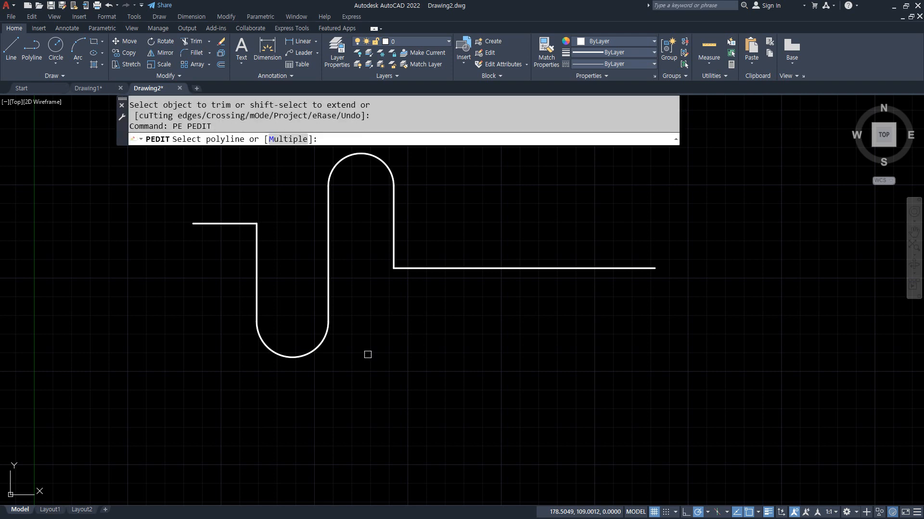
{"action": "scroll", "coordinate": [366, 227], "scroll_direction": "up", "scroll_amount": 2}
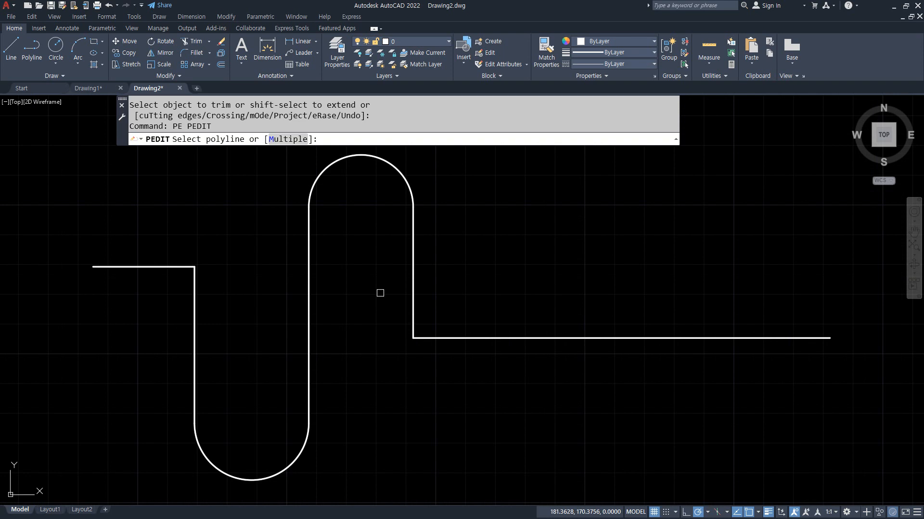
{"action": "left_click", "coordinate": [140, 267]}
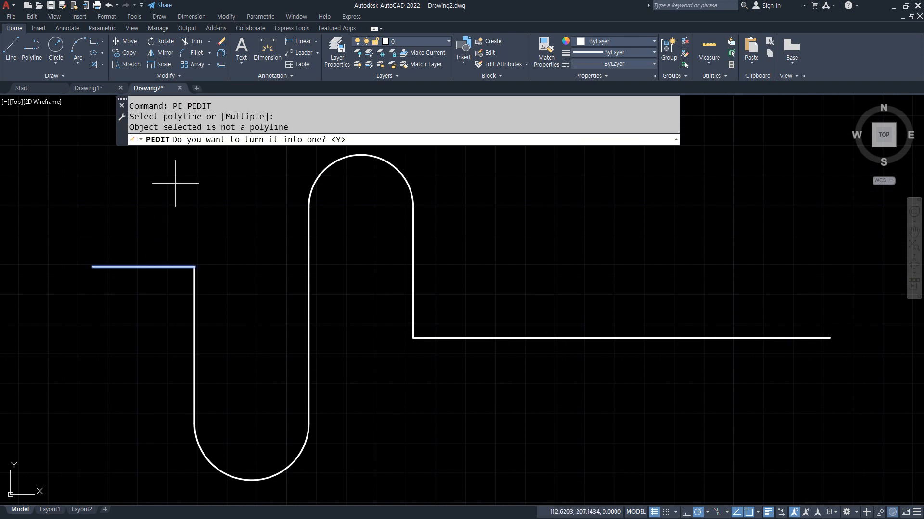
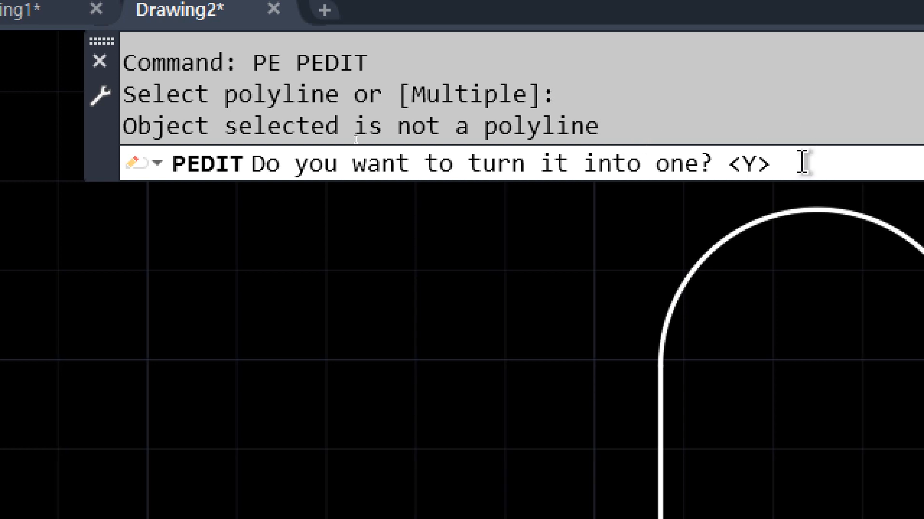
{"action": "type", "text": "y"}
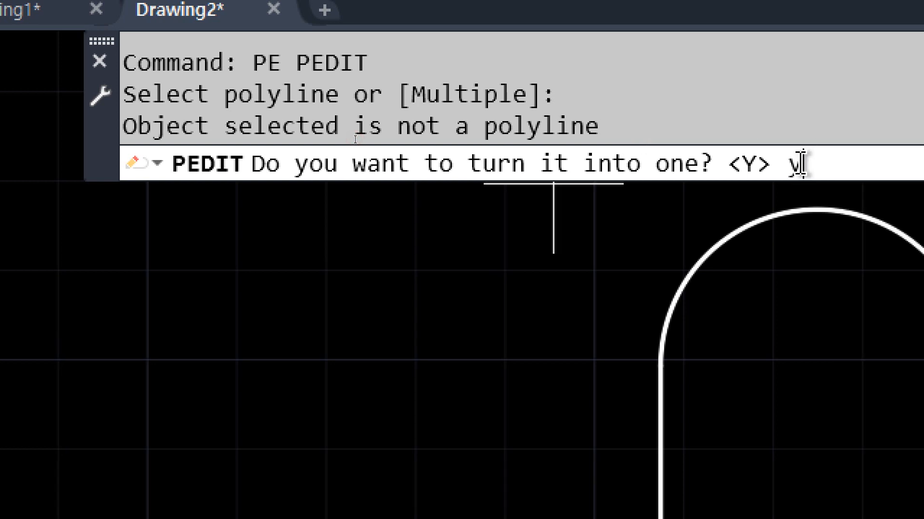
{"action": "key", "text": "Return"}
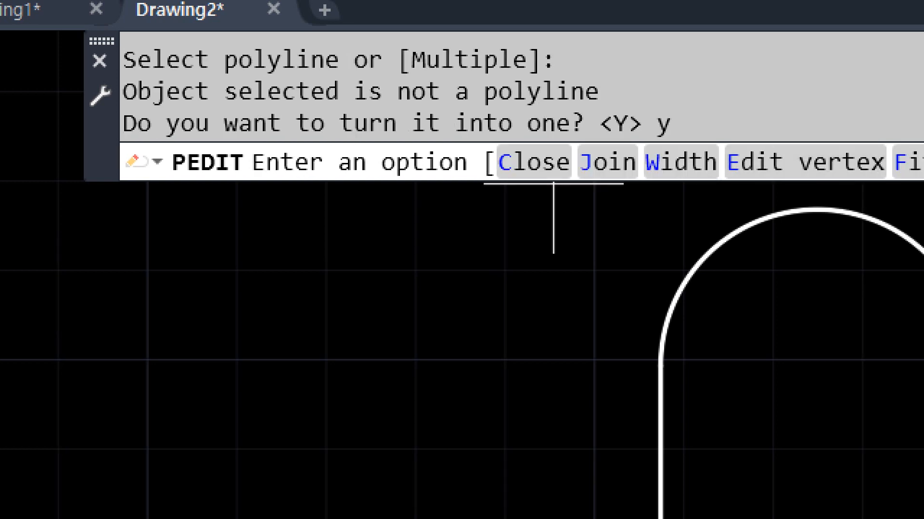
{"action": "left_click", "coordinate": [617, 168]}
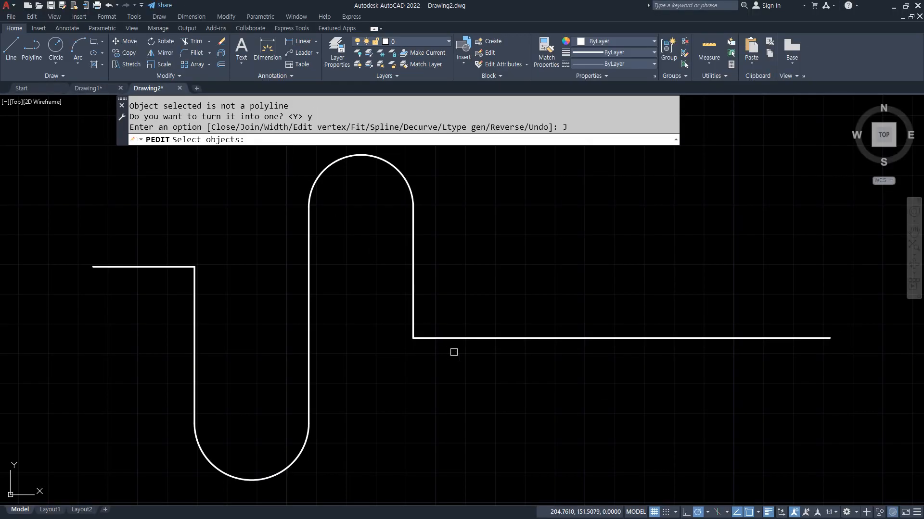
{"action": "left_click", "coordinate": [596, 467]}
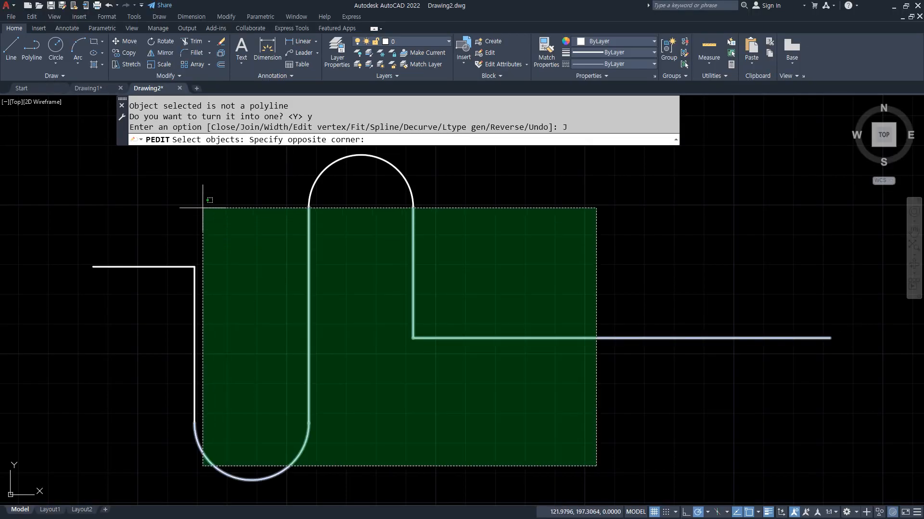
{"action": "left_click", "coordinate": [192, 162]}
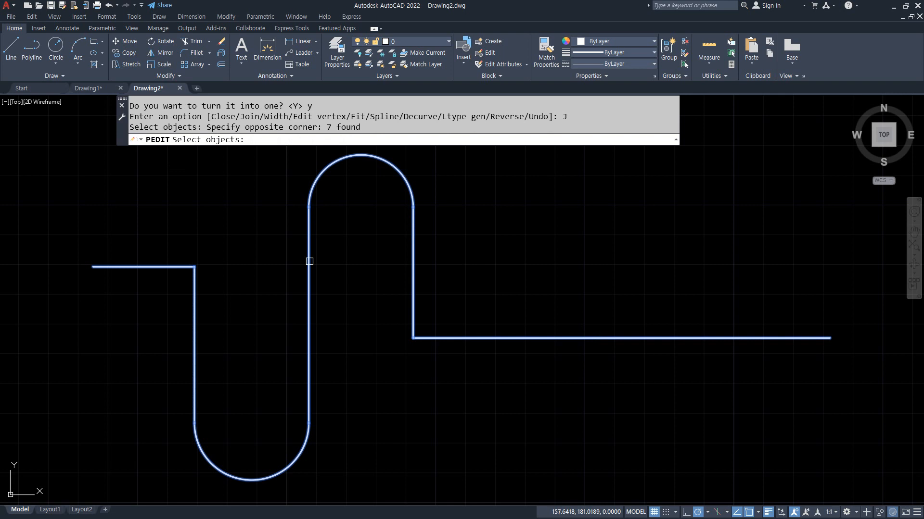
{"action": "key", "text": "Return"}
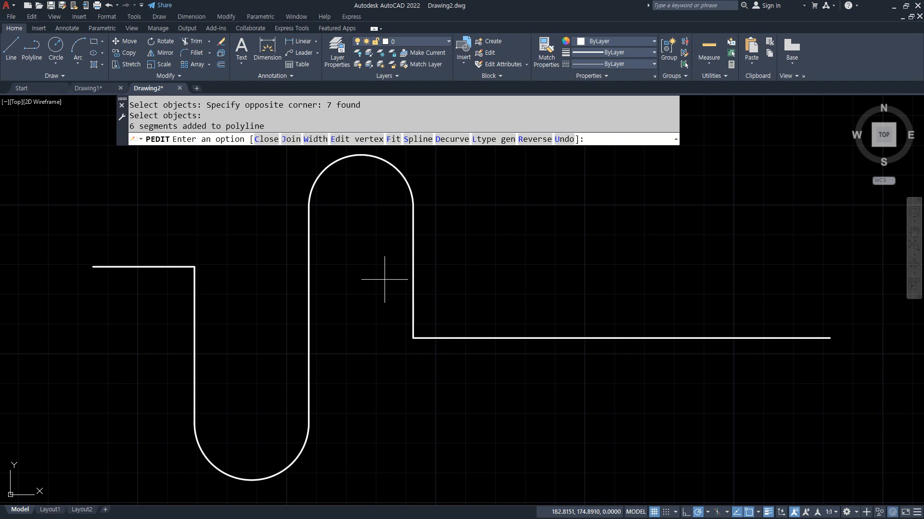
- Set the joined polyline's width to 5 for all segments and finish PEDIT
{"action": "left_click", "coordinate": [316, 139]}
{"action": "type", "text": "5"}
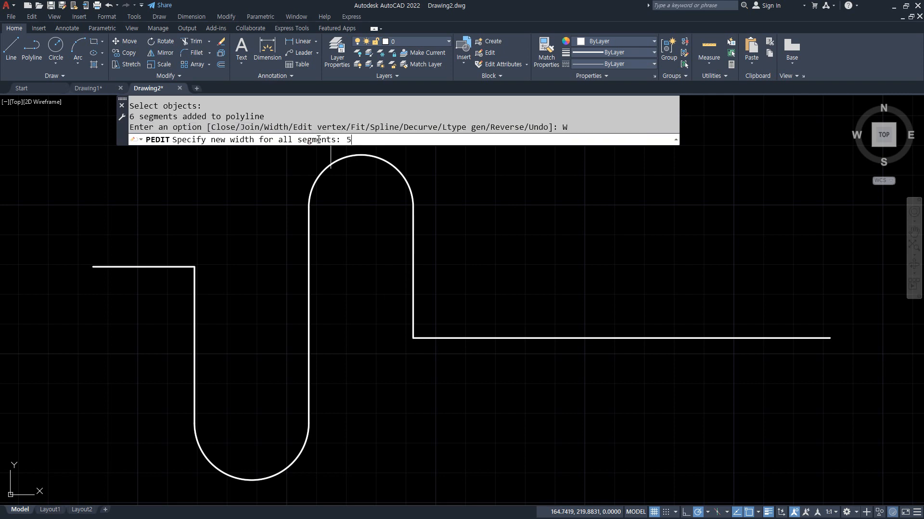
{"action": "key", "text": "Return"}
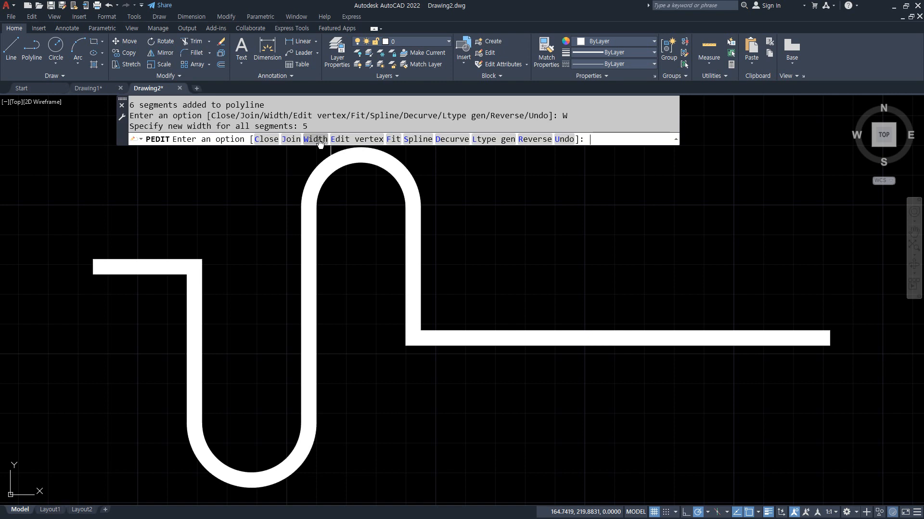
{"action": "key", "text": "Return"}
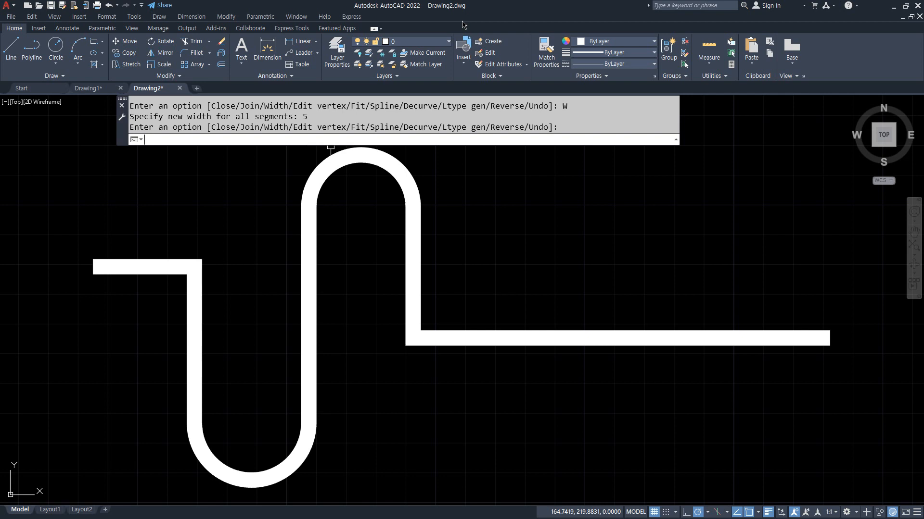
{"action": "key", "text": "Return"}
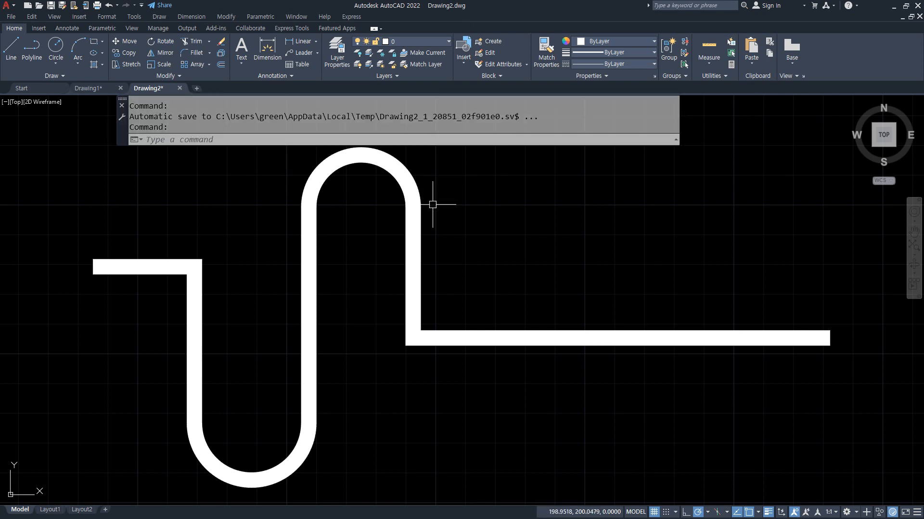
- Explode the thick polyline into separate lines and arcs
{"action": "left_click", "coordinate": [418, 203]}
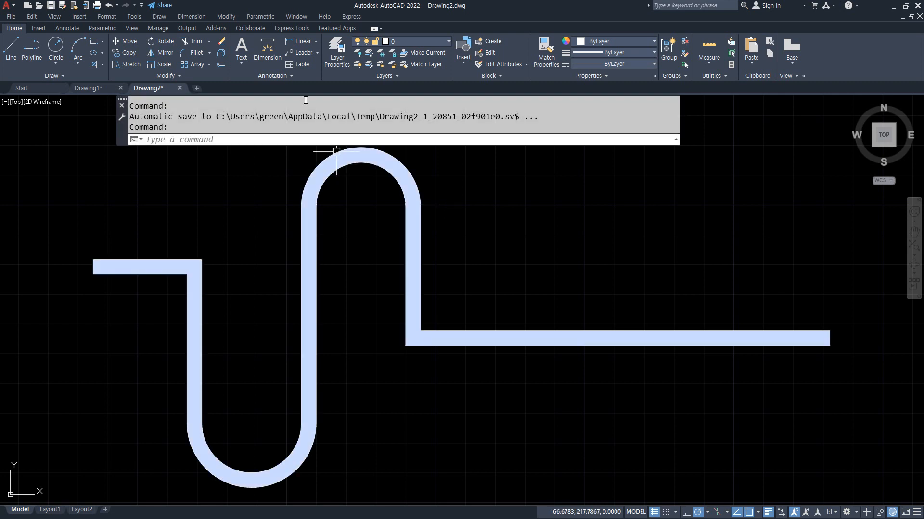
{"action": "left_click", "coordinate": [220, 54]}
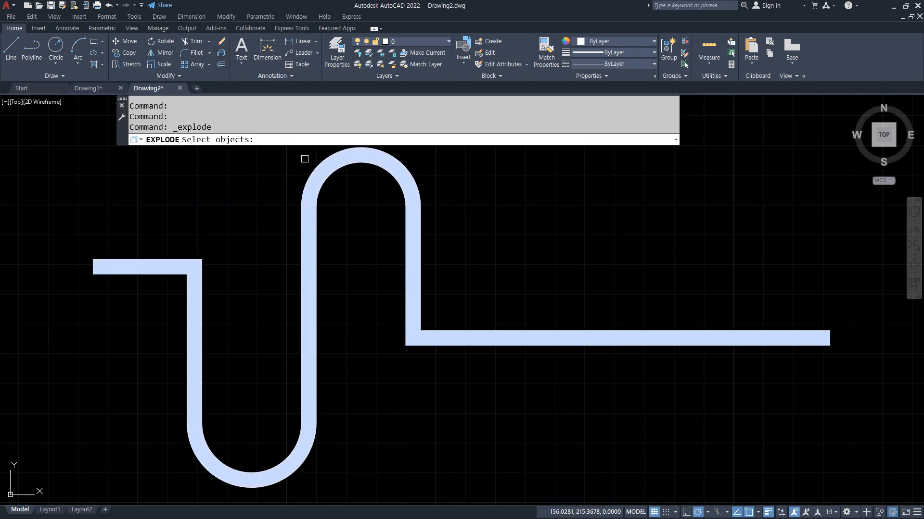
{"action": "left_click", "coordinate": [404, 197]}
{"action": "key", "text": "Return"}
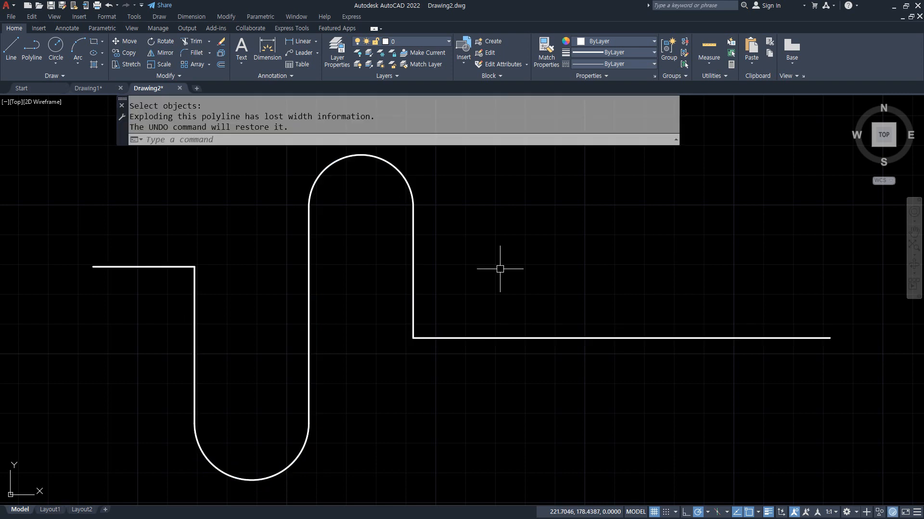
- Move the two vertical lines below the upper arc's ends to the 중심 layer
{"action": "left_click", "coordinate": [417, 255]}
{"action": "left_click", "coordinate": [377, 263]}
{"action": "left_click", "coordinate": [334, 274]}
{"action": "left_click", "coordinate": [274, 255]}
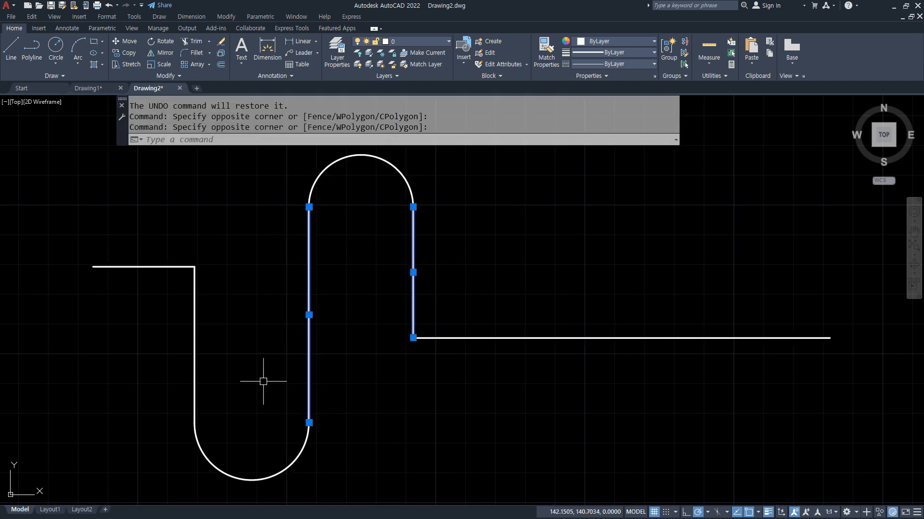
{"action": "left_click", "coordinate": [420, 45]}
{"action": "left_click", "coordinate": [404, 64]}
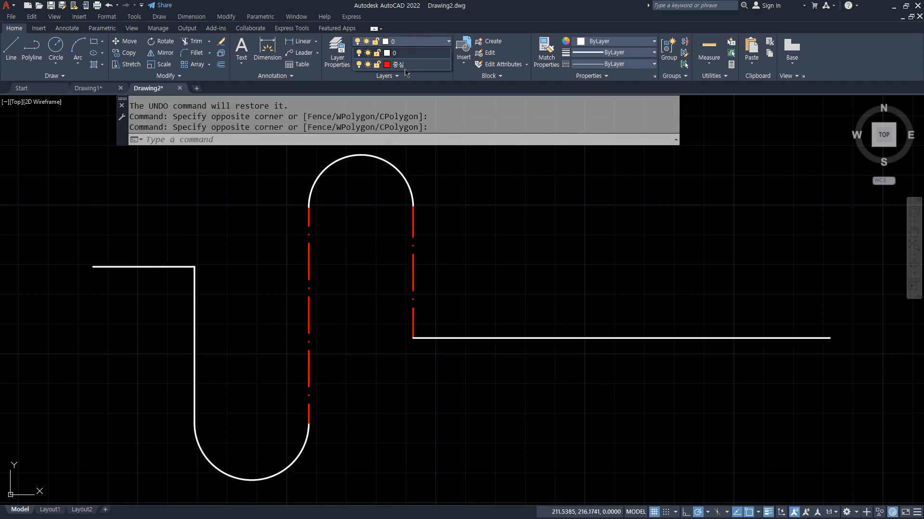
{"action": "key", "text": "Escape"}
{"action": "left_click", "coordinate": [533, 368]}
{"action": "left_click", "coordinate": [507, 292]}
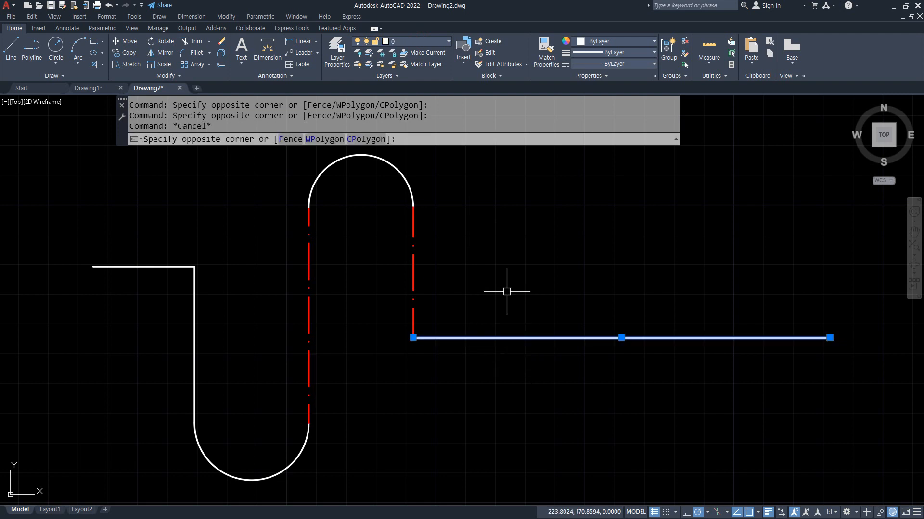
{"action": "left_click", "coordinate": [407, 185]}
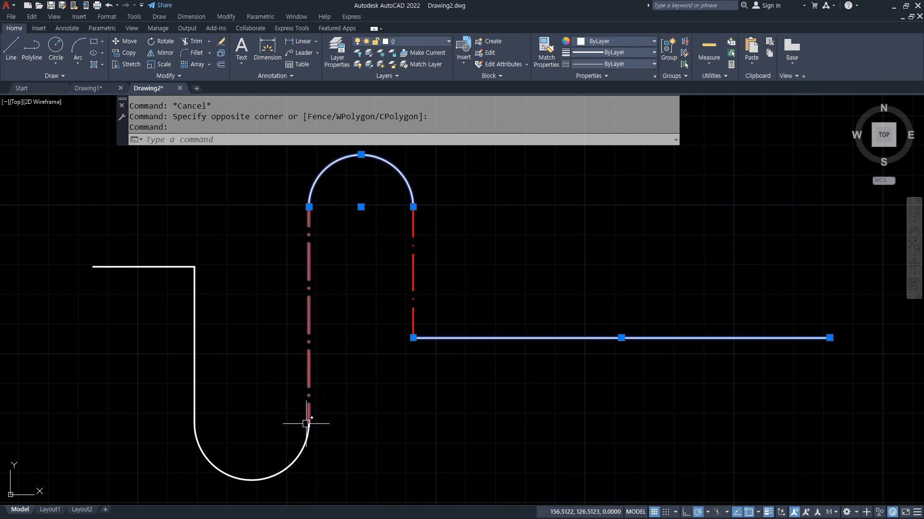
{"action": "key", "text": "Escape"}
{"action": "key", "text": "Escape"}
- In Drawing1, make the 단열 layer current and draw a short horizontal line to the right of the floor plan
{"action": "left_click", "coordinate": [89, 88]}
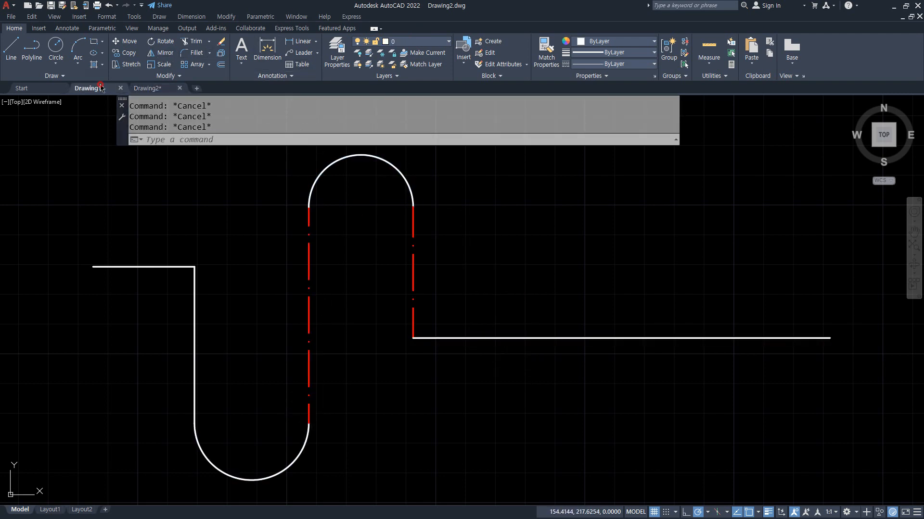
{"action": "left_click", "coordinate": [437, 44]}
{"action": "left_click", "coordinate": [436, 44]}
{"action": "left_click", "coordinate": [432, 44]}
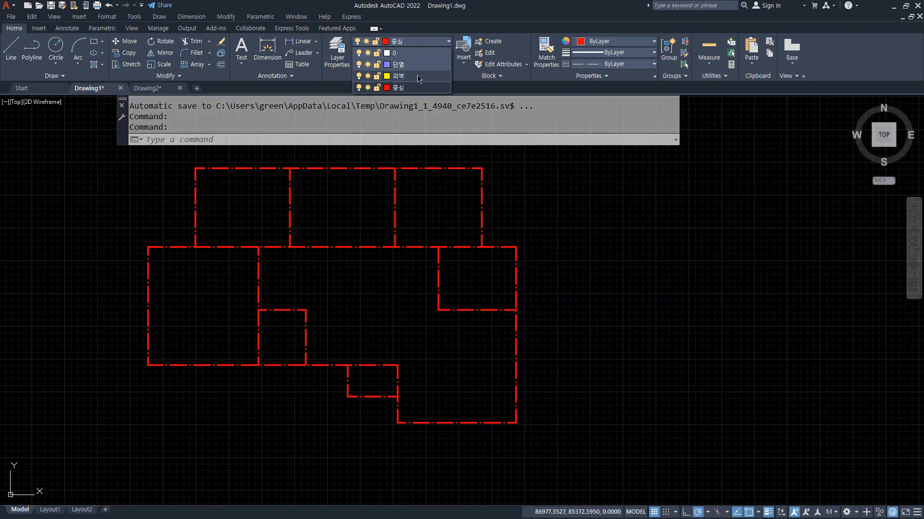
{"action": "left_click", "coordinate": [414, 64]}
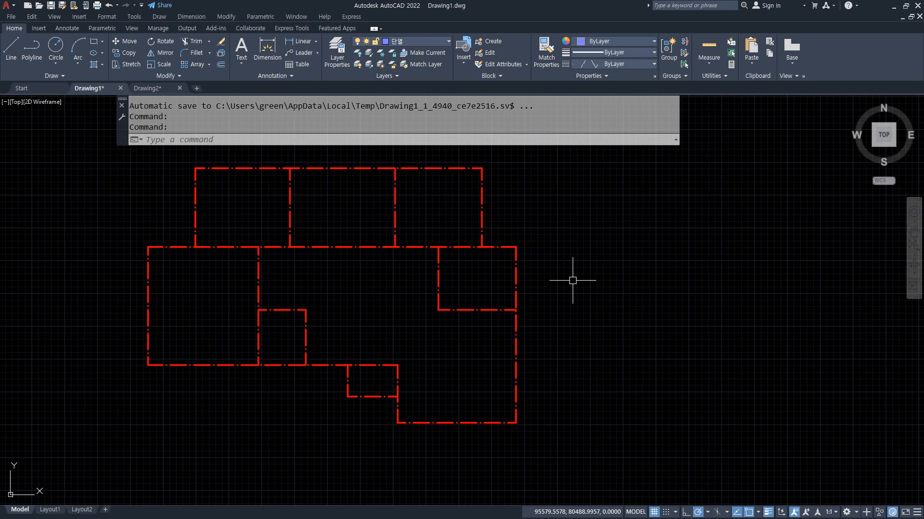
{"action": "type", "text": "l"}
{"action": "key", "text": "Return"}
{"action": "left_click", "coordinate": [570, 308]}
{"action": "left_click", "coordinate": [654, 310]}
{"action": "key", "text": "Escape"}
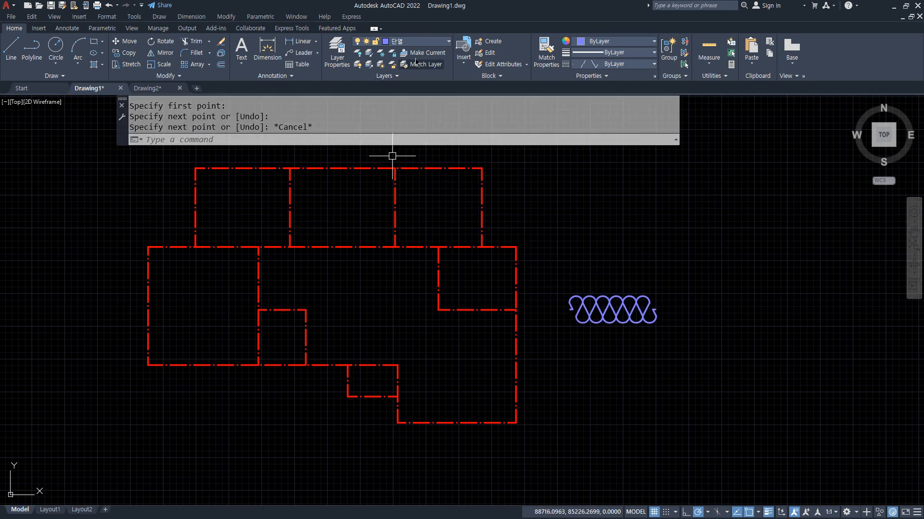
- Make the 외벽 layer current and draw a short horizontal line just below the insulation line
{"action": "left_click", "coordinate": [426, 44]}
{"action": "left_click", "coordinate": [411, 80]}
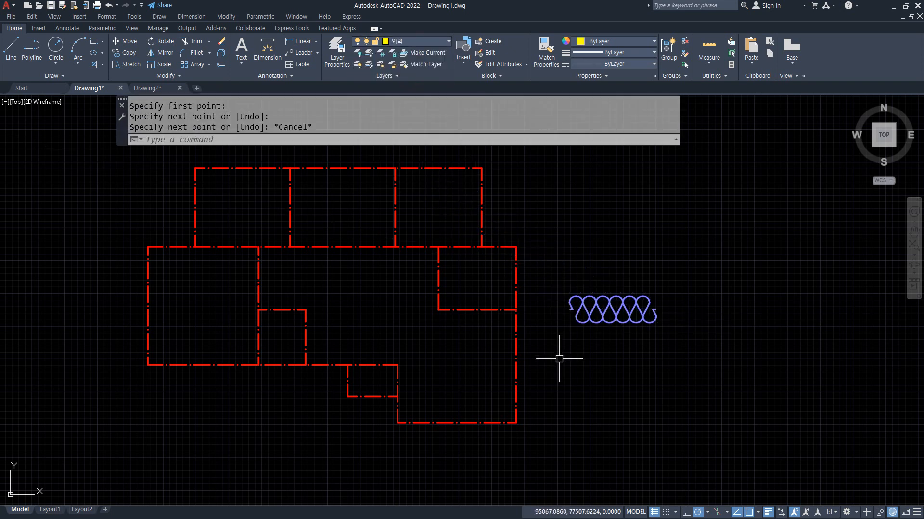
{"action": "type", "text": "l"}
{"action": "key", "text": "Return"}
{"action": "left_click", "coordinate": [574, 347]}
{"action": "left_click", "coordinate": [653, 347]}
{"action": "key", "text": "Return"}
- Copy the insulation and outer-wall sample lines from Drawing1 and paste them into Drawing2, to the right of the chain
{"action": "left_click", "coordinate": [705, 402]}
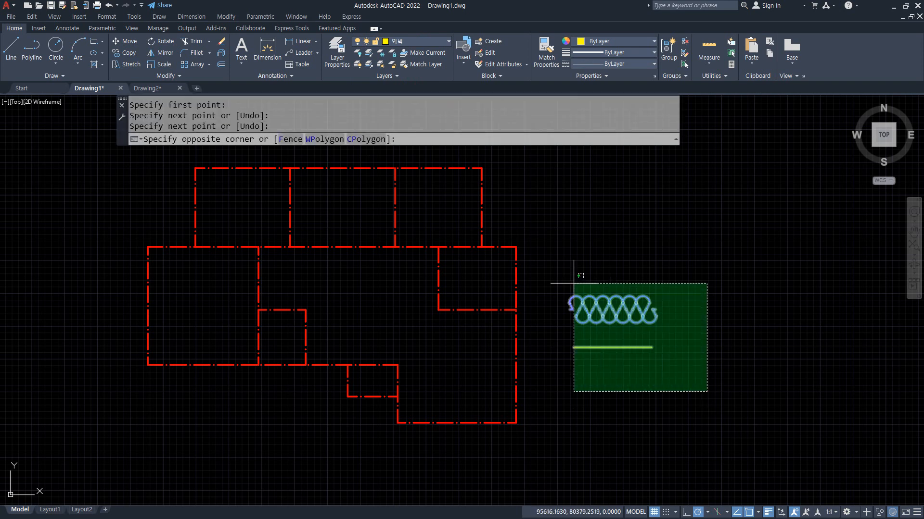
{"action": "left_click", "coordinate": [562, 274]}
{"action": "key", "text": "ctrl+c"}
{"action": "left_click", "coordinate": [151, 88]}
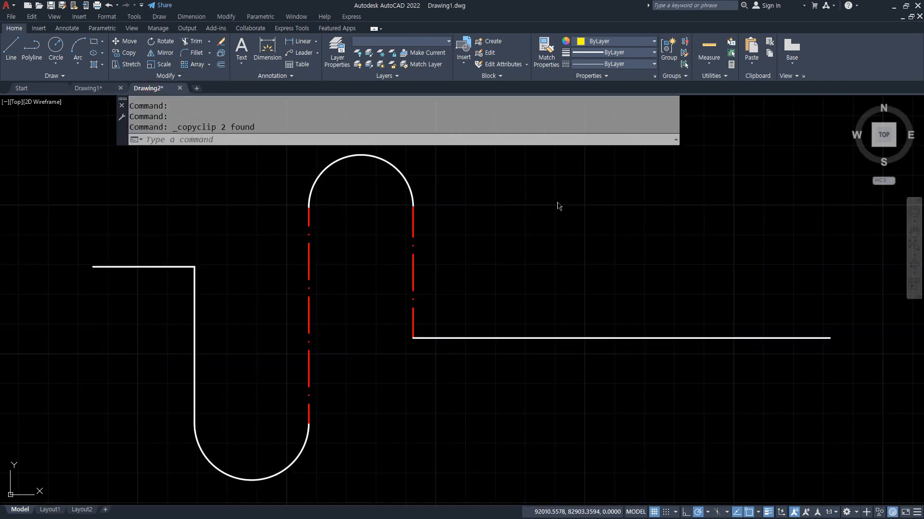
{"action": "key", "text": "ctrl+v"}
{"action": "scroll", "coordinate": [656, 211], "scroll_direction": "down", "scroll_amount": 3}
{"action": "middle_click_drag", "start_coordinate": [665, 211], "coordinate": [429, 302]}
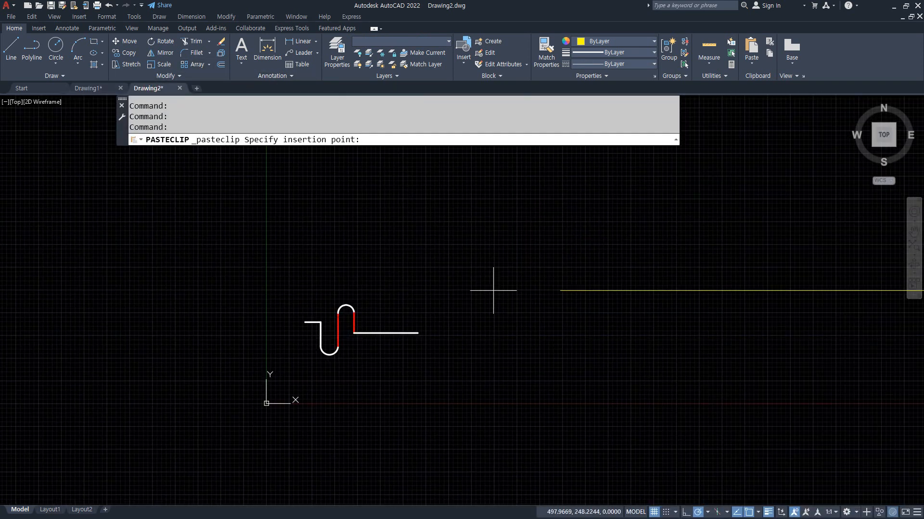
{"action": "key", "text": "Escape"}
{"action": "key", "text": "Escape"}
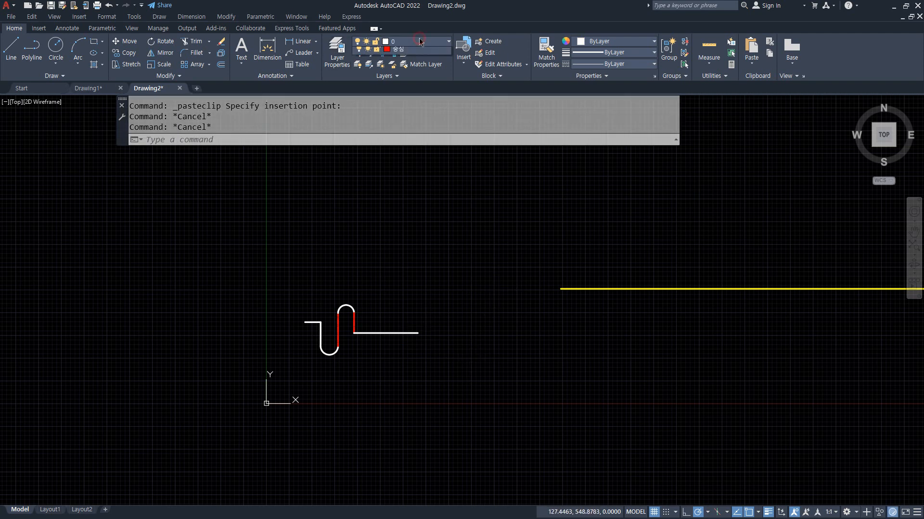
- Make the 단열 layer current and try a horizontal insulation line to the right of the upper arc
{"action": "left_click", "coordinate": [416, 42]}
{"action": "left_click", "coordinate": [409, 75]}
{"action": "scroll", "coordinate": [366, 325], "scroll_direction": "up", "scroll_amount": 5}
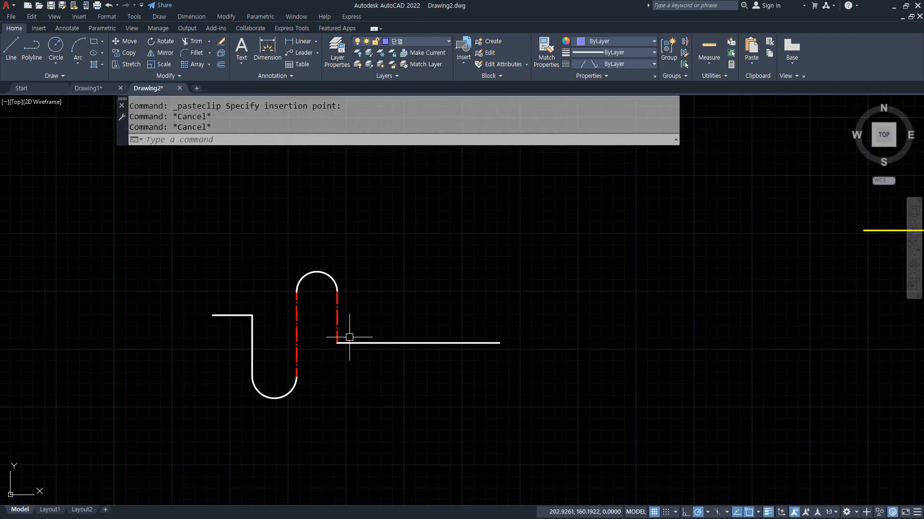
{"action": "type", "text": "l"}
{"action": "key", "text": "Return"}
{"action": "left_click", "coordinate": [412, 265]}
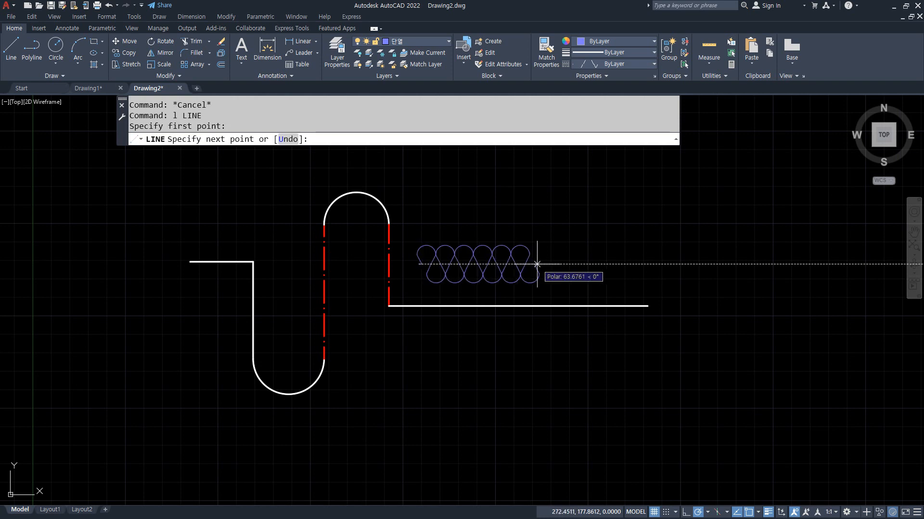
{"action": "key", "text": "Escape"}
- Move the long horizontal line and the lower arc of the chain to the 단열 layer
{"action": "left_click", "coordinate": [487, 306]}
{"action": "left_click", "coordinate": [309, 387]}
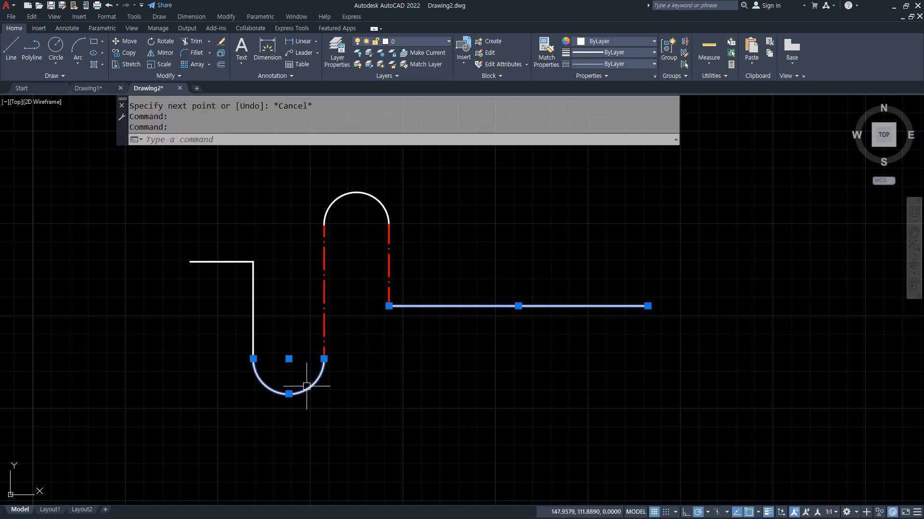
{"action": "left_click", "coordinate": [420, 42]}
{"action": "left_click", "coordinate": [418, 64]}
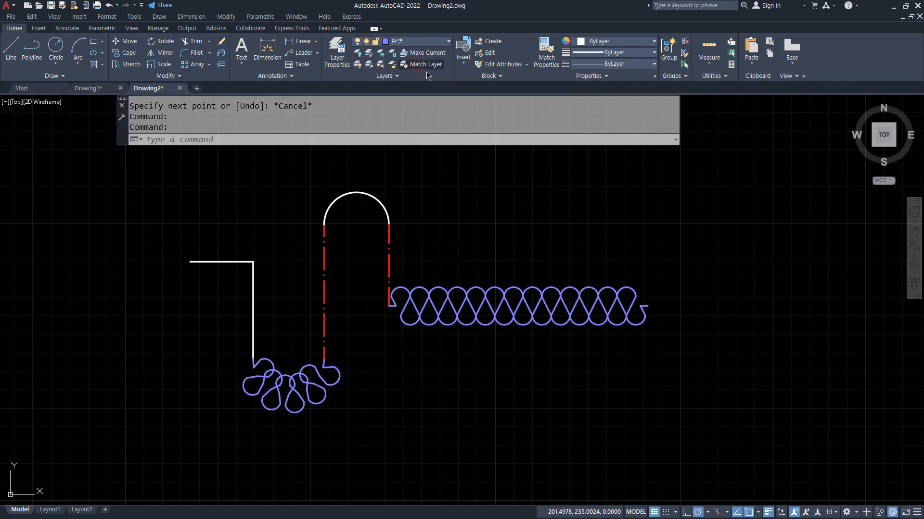
{"action": "key", "text": "Escape"}
{"action": "key", "text": "Escape"}
- Move the upper arc and the vertical line below the short horizontal line to the 외벽 layer
{"action": "left_click", "coordinate": [362, 198]}
{"action": "left_click", "coordinate": [334, 179]}
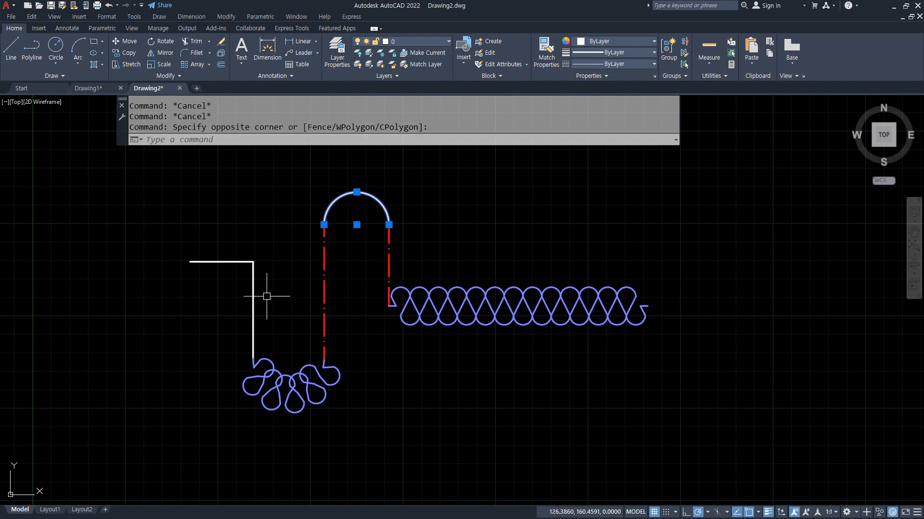
{"action": "left_click", "coordinate": [253, 299]}
{"action": "left_click", "coordinate": [420, 43]}
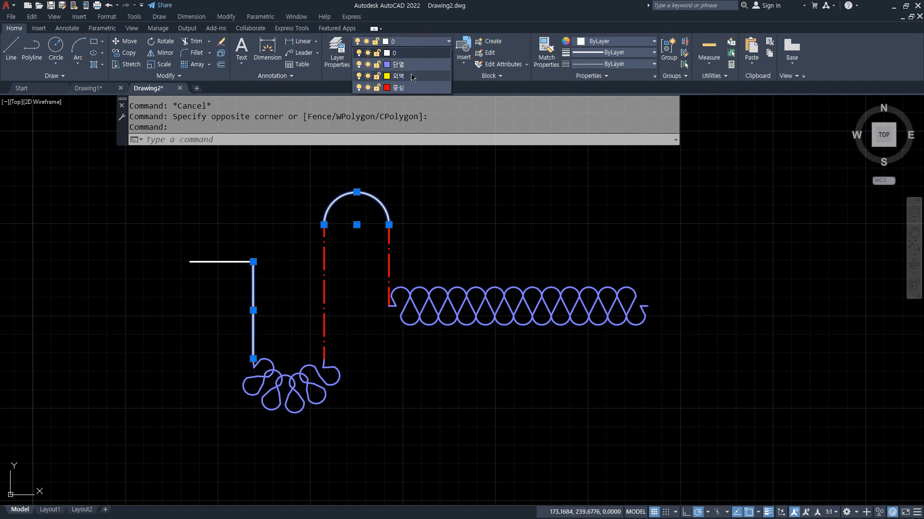
{"action": "left_click", "coordinate": [420, 77]}
{"action": "key", "text": "Escape"}
- Use PEDIT to turn the short horizontal line at the chain's left end into a polyline
{"action": "scroll", "coordinate": [355, 321], "scroll_direction": "up", "scroll_amount": 2}
{"action": "middle_click_drag", "start_coordinate": [434, 342], "coordinate": [422, 383]}
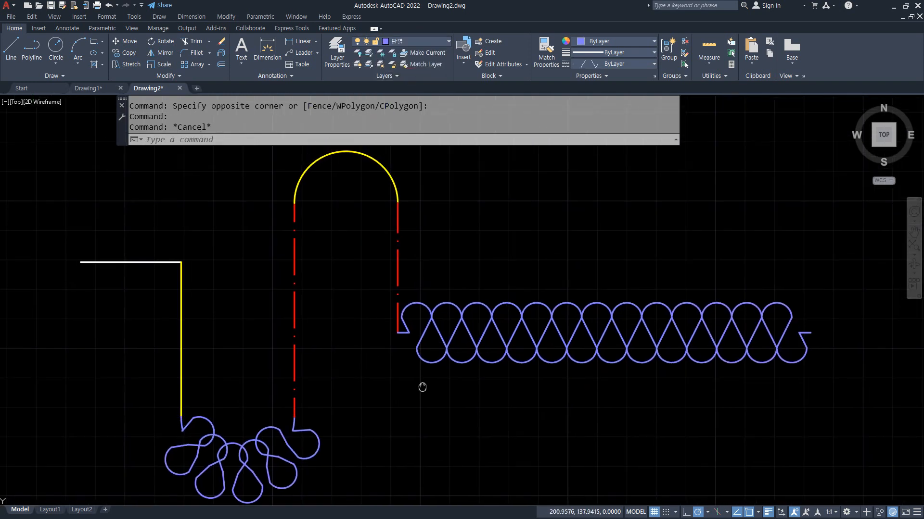
{"action": "type", "text": "pe"}
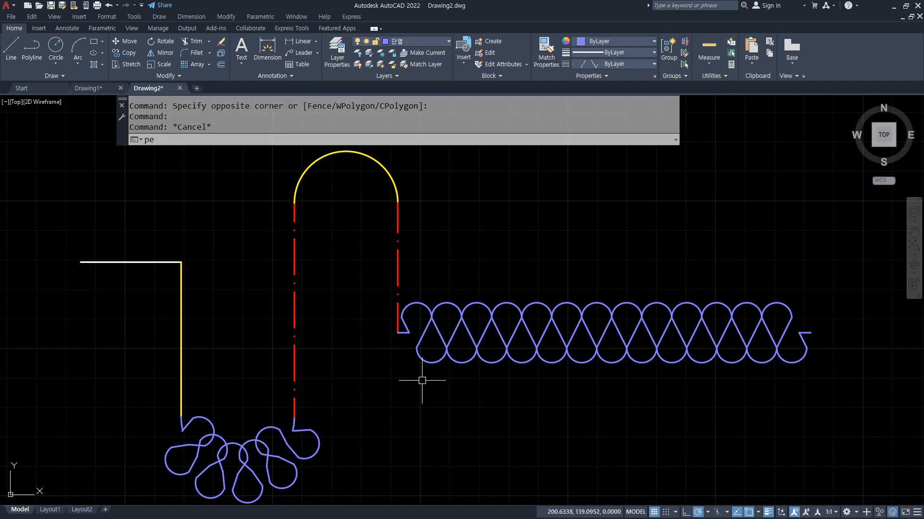
{"action": "key", "text": "Return"}
{"action": "left_click", "coordinate": [153, 263]}
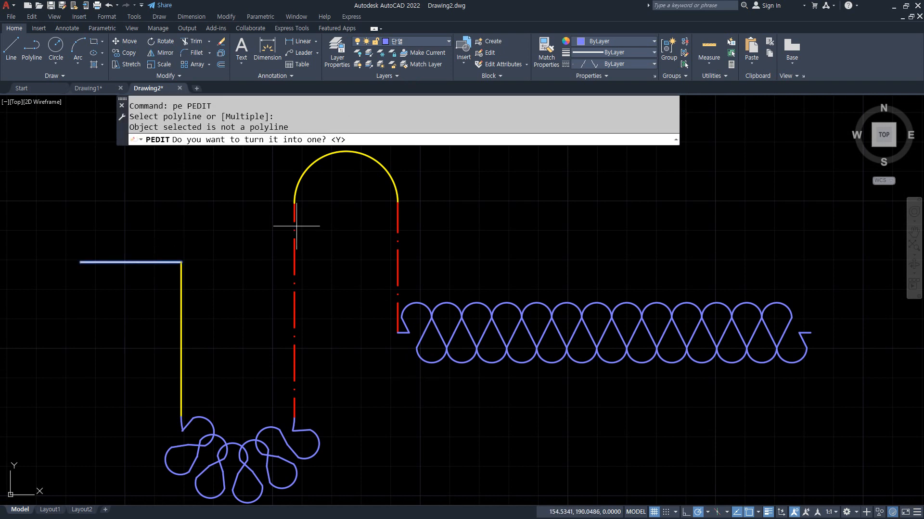
{"action": "type", "text": "y"}
{"action": "key", "text": "Return"}
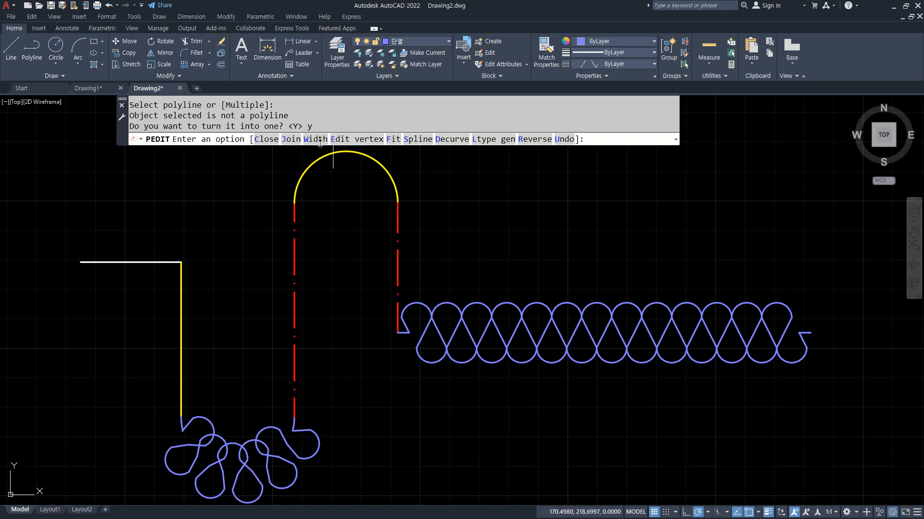
- Join all the chain's other lines and arcs to that polyline with the Join option
{"action": "left_click", "coordinate": [291, 139]}
{"action": "left_click", "coordinate": [530, 409]}
{"action": "left_click", "coordinate": [294, 195]}
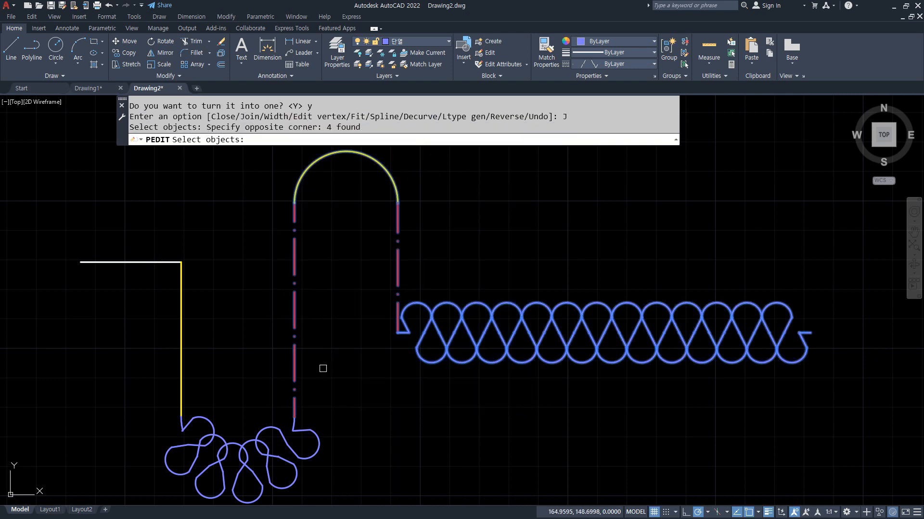
{"action": "left_click", "coordinate": [373, 470]}
{"action": "left_click", "coordinate": [99, 331]}
{"action": "key", "text": "Return"}
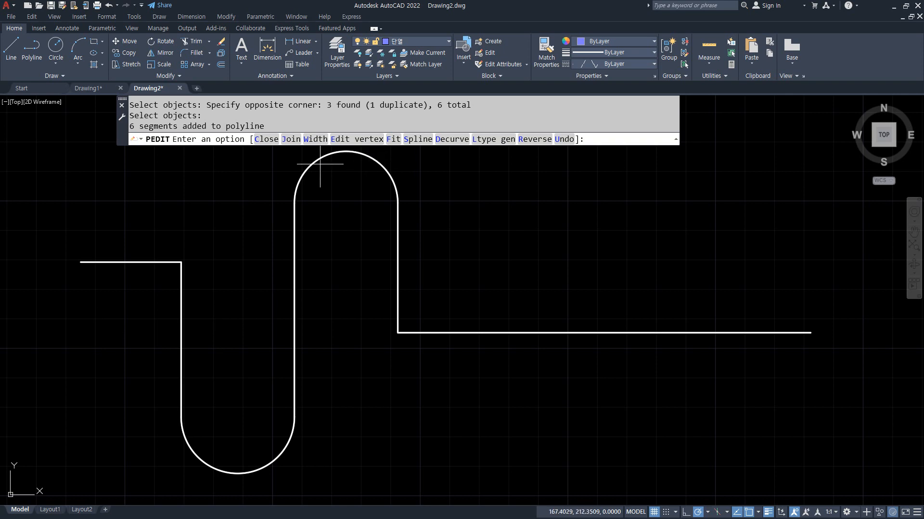
{"action": "scroll", "coordinate": [549, 274], "scroll_direction": "down", "scroll_amount": 3}
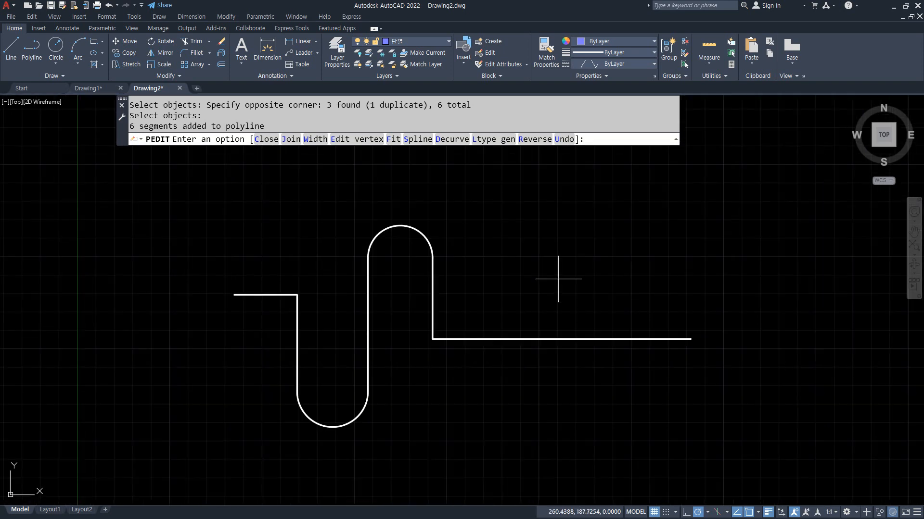
{"action": "key", "text": "Escape"}
{"action": "key", "text": "Escape"}
- Draw two connected lines from the polyline's right end, one vertically up and one horizontally left above the upper arc
{"action": "type", "text": "l"}
{"action": "key", "text": "Return"}
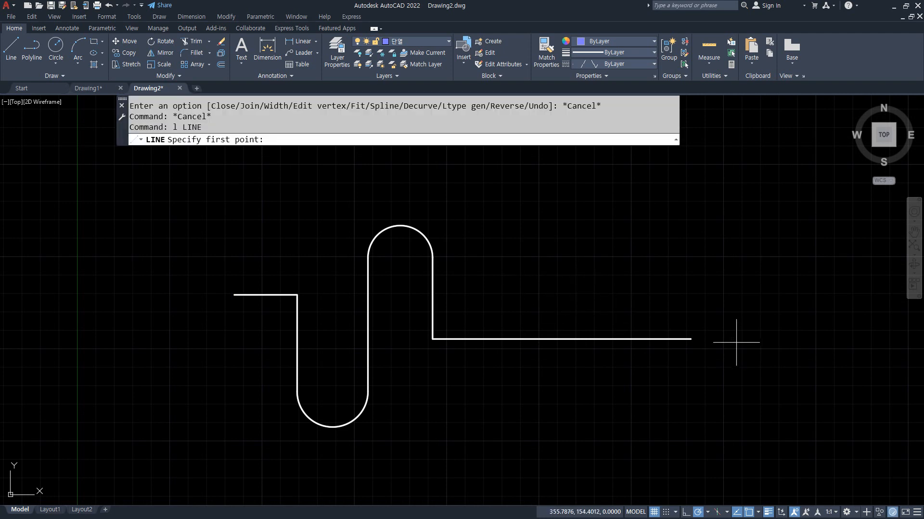
{"action": "left_click", "coordinate": [690, 338]}
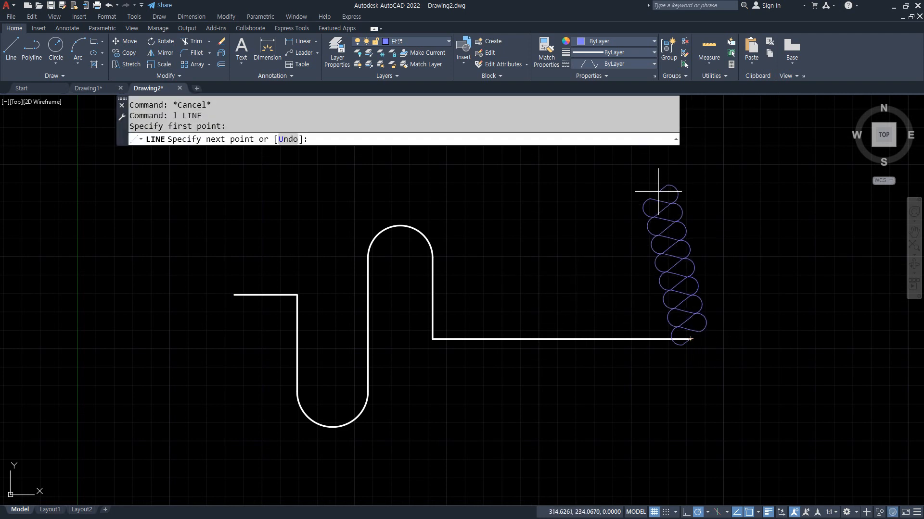
{"action": "left_click", "coordinate": [690, 179]}
{"action": "left_click", "coordinate": [309, 179]}
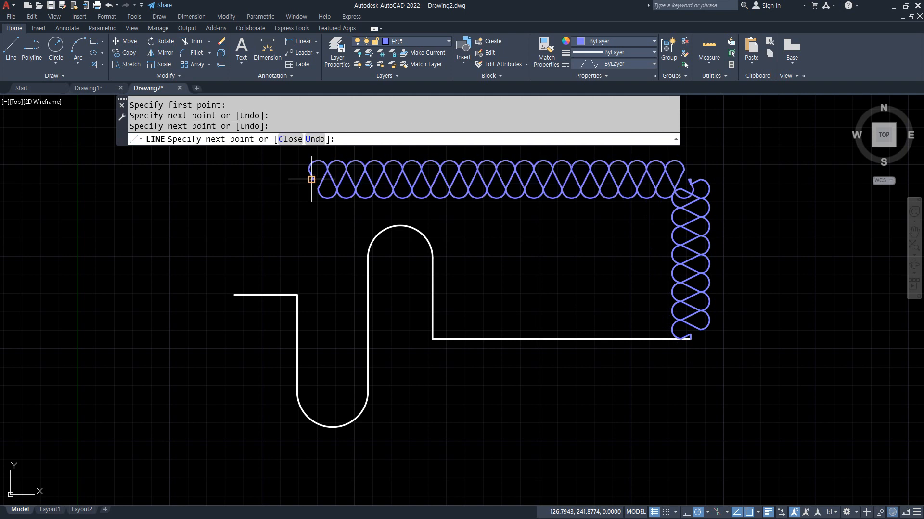
{"action": "key", "text": "Return"}
- Use PEDIT to join the two new insulation lines to the existing polyline
{"action": "type", "text": "pe"}
{"action": "key", "text": "Return"}
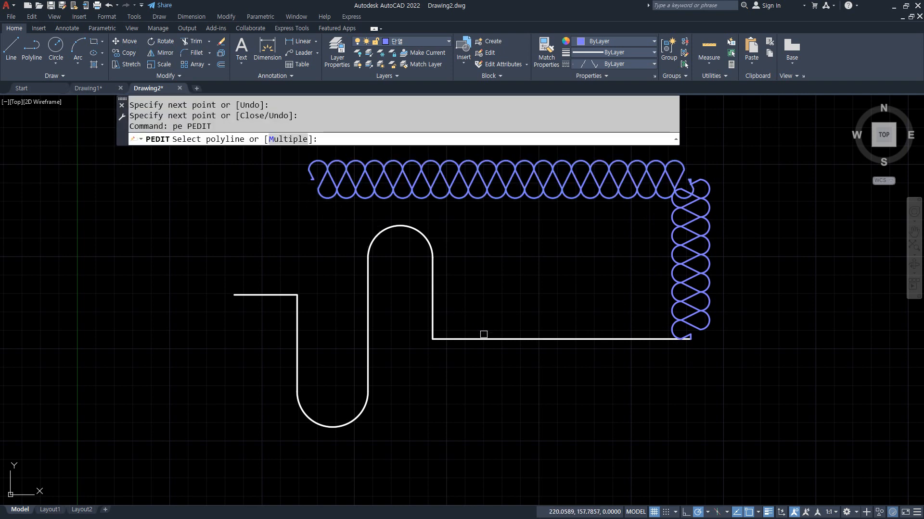
{"action": "left_click", "coordinate": [478, 339]}
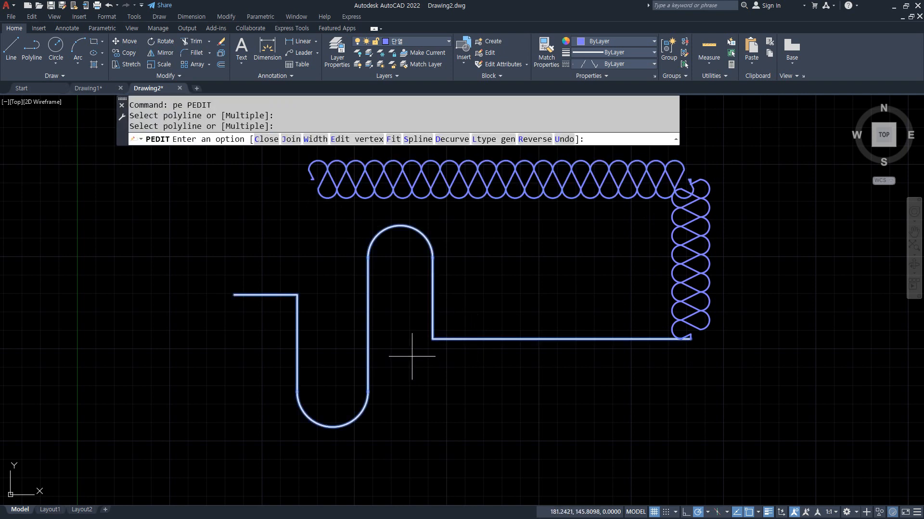
{"action": "type", "text": "j"}
{"action": "key", "text": "Return"}
{"action": "left_click", "coordinate": [758, 258]}
{"action": "left_click", "coordinate": [534, 190]}
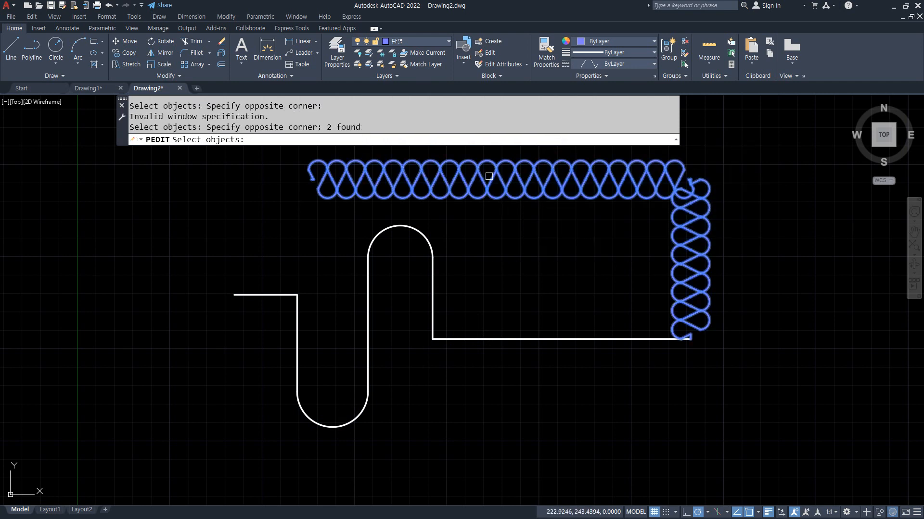
{"action": "key", "text": "Return"}
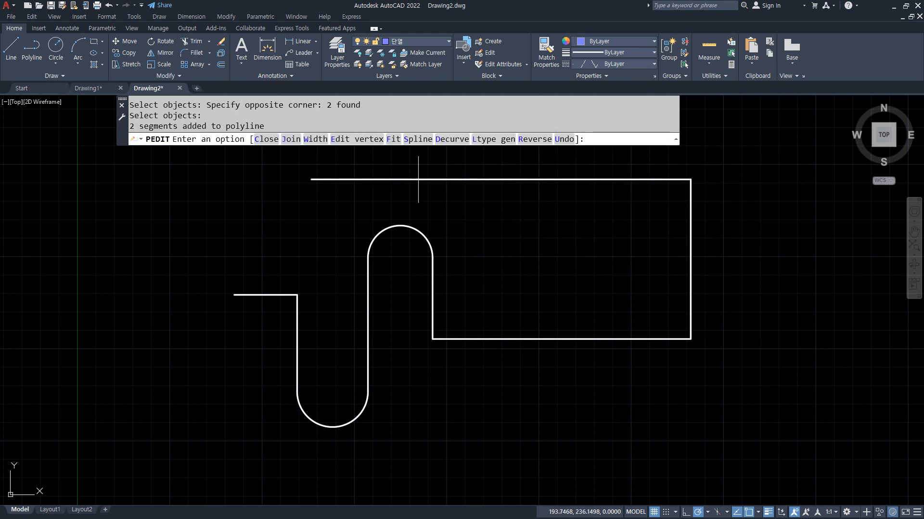
- Alternately close and reopen the joined polyline with PEDIT's Close and Open options, leaving it open
{"action": "left_click", "coordinate": [267, 140]}
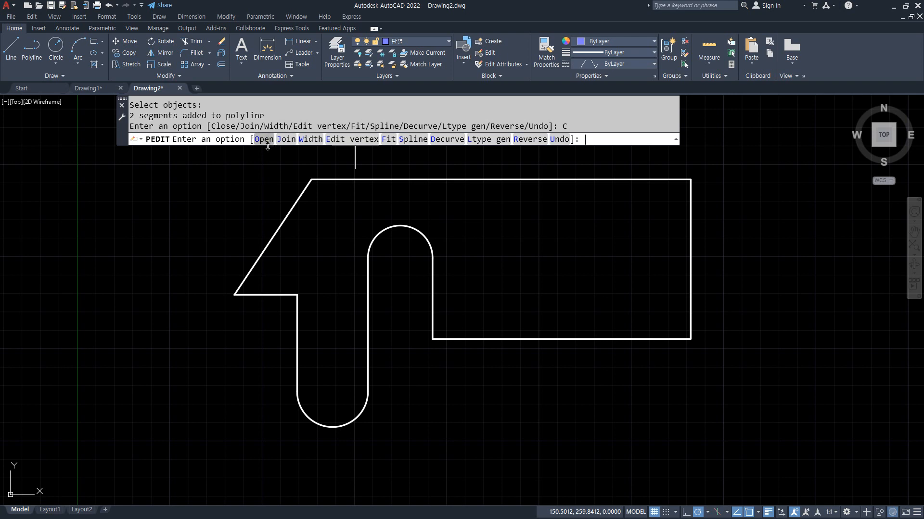
{"action": "left_click", "coordinate": [264, 139]}
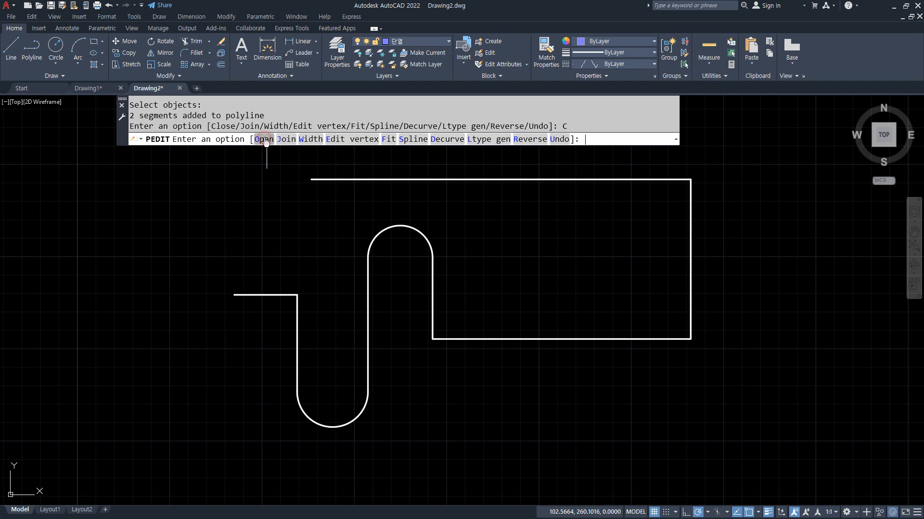
{"action": "left_click", "coordinate": [265, 139]}
{"action": "left_click", "coordinate": [265, 139]}
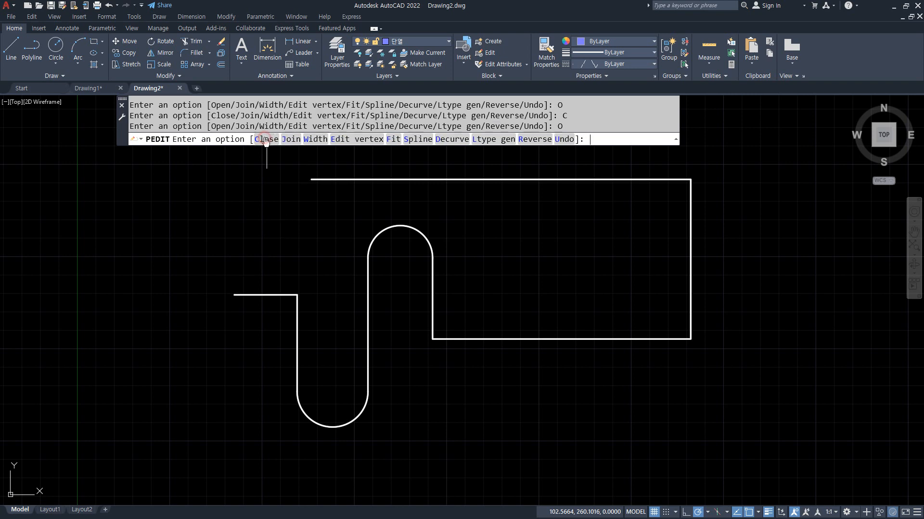
{"action": "left_click", "coordinate": [265, 140]}
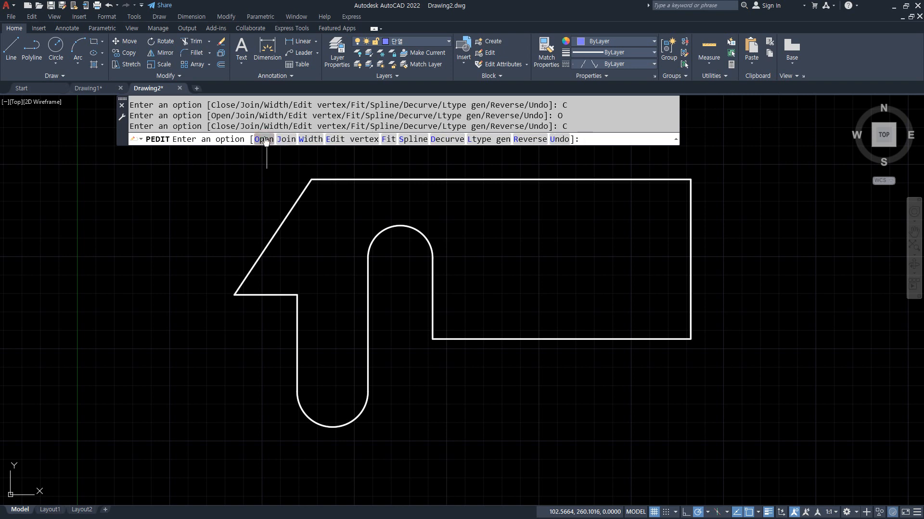
{"action": "left_click", "coordinate": [265, 139]}
{"action": "left_click", "coordinate": [265, 140]}
{"action": "left_click", "coordinate": [265, 140]}
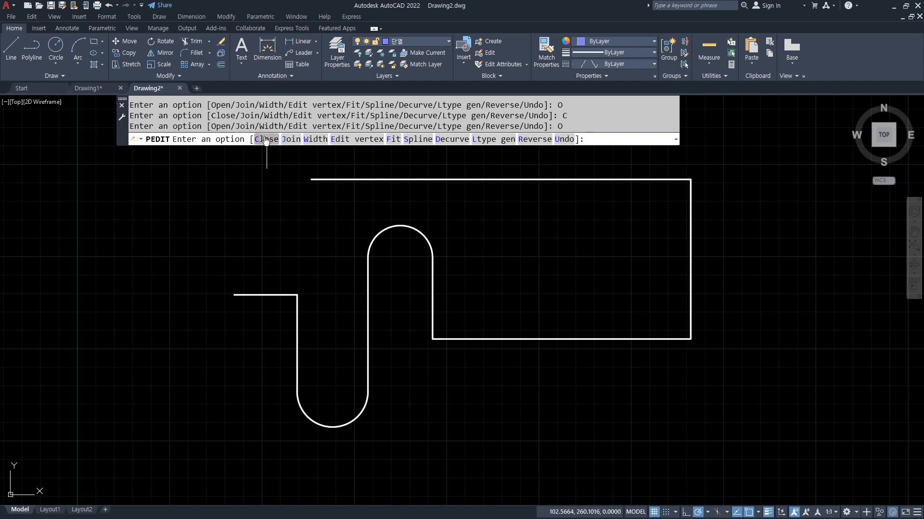
{"action": "left_click", "coordinate": [266, 140]}
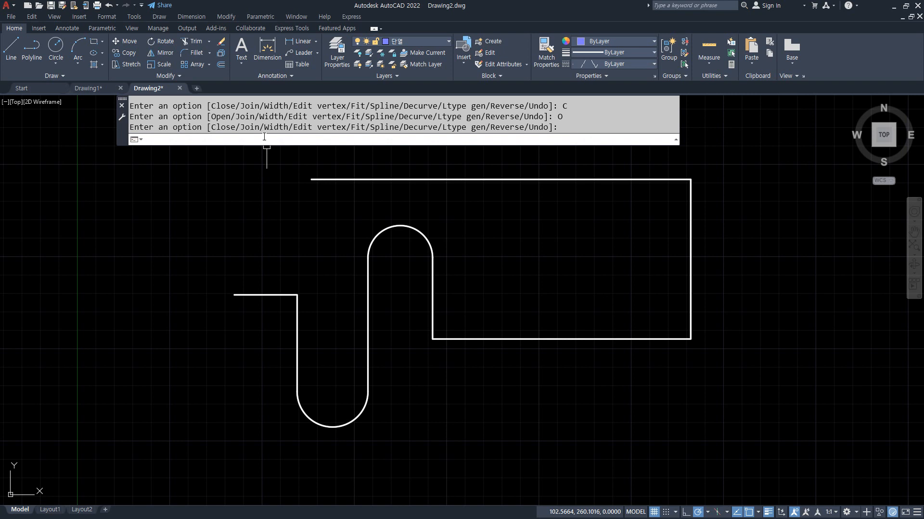
- Try PEDIT's Fit and Spline options on the polyline and straighten it with Decurve
{"action": "key", "text": "Return"}
{"action": "left_click", "coordinate": [367, 180]}
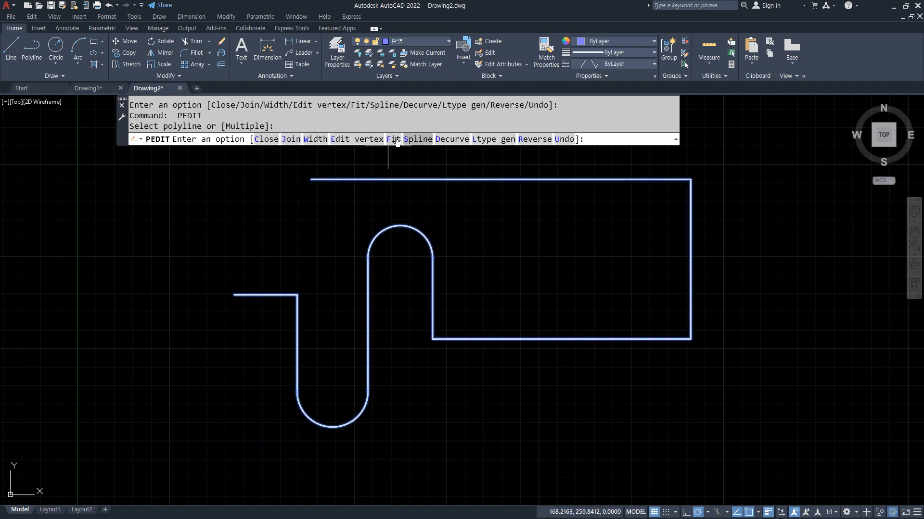
{"action": "left_click", "coordinate": [395, 140]}
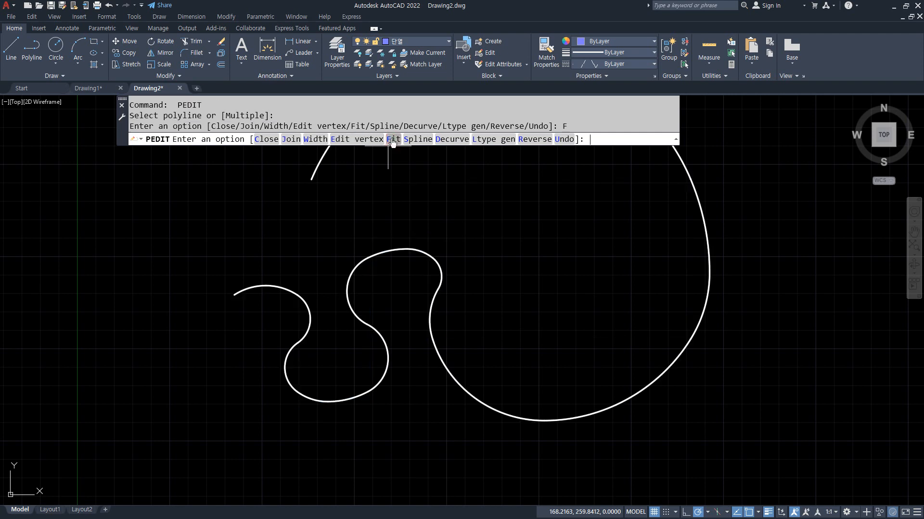
{"action": "left_click", "coordinate": [416, 139]}
{"action": "left_click", "coordinate": [447, 140]}
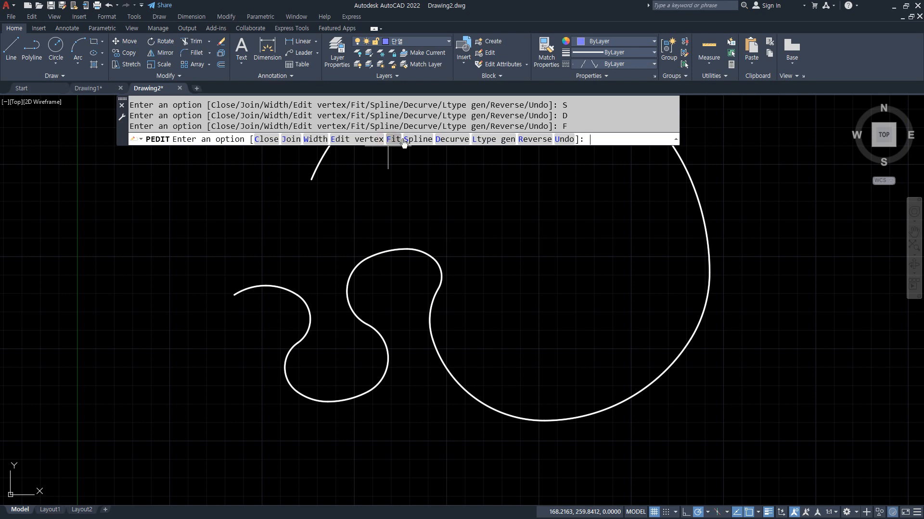
{"action": "left_click", "coordinate": [409, 139]}
{"action": "left_click", "coordinate": [451, 139]}
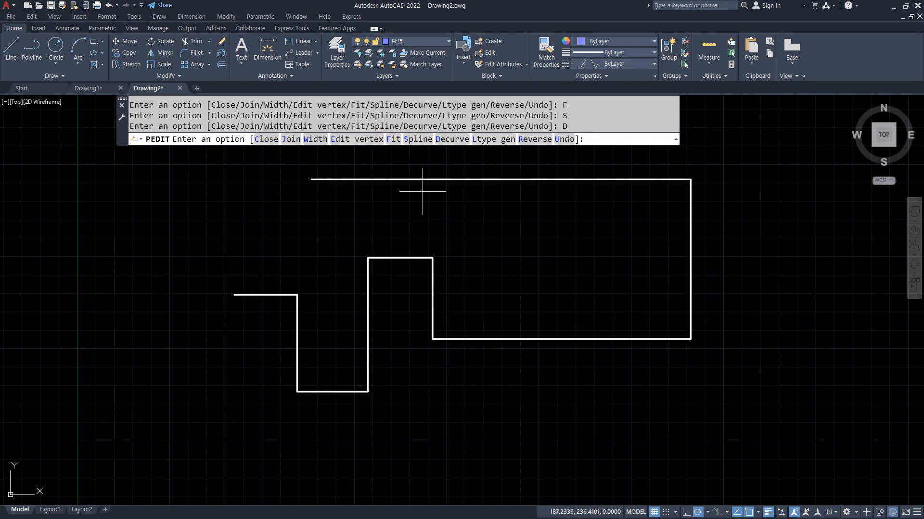
{"action": "key", "text": "Escape"}
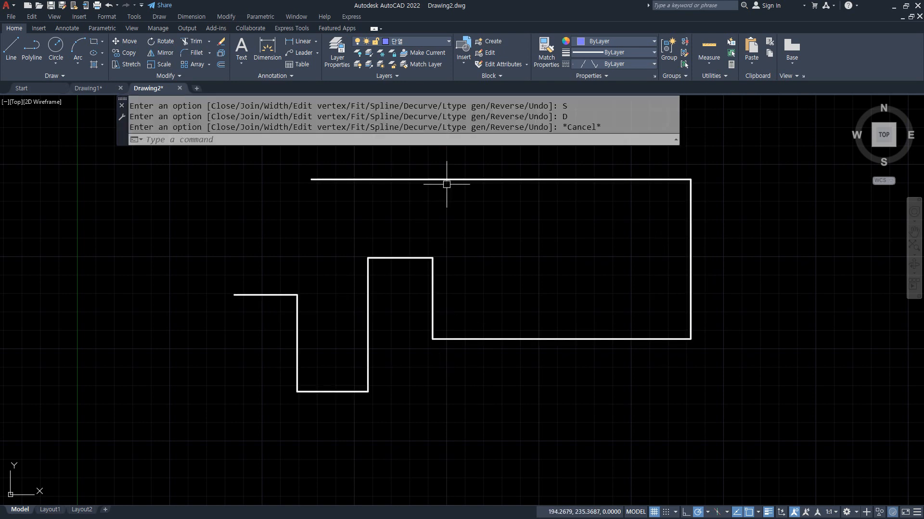
- Erase the straightened polyline from Drawing2
{"action": "left_click", "coordinate": [445, 182]}
{"action": "left_click", "coordinate": [280, 293]}
{"action": "type", "text": "e"}
{"action": "key", "text": "Return"}
- Erase the two remaining pasted sample lines, the insulation line and the yellow outer-wall line
{"action": "type", "text": "z"}
{"action": "key", "text": "Return"}
{"action": "type", "text": "a"}
{"action": "key", "text": "Return"}
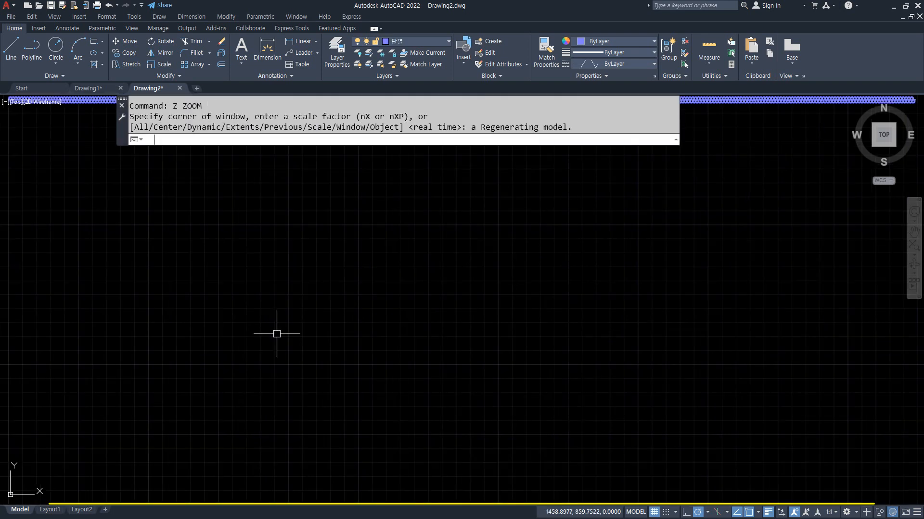
{"action": "type", "text": "l"}
{"action": "key", "text": "Return"}
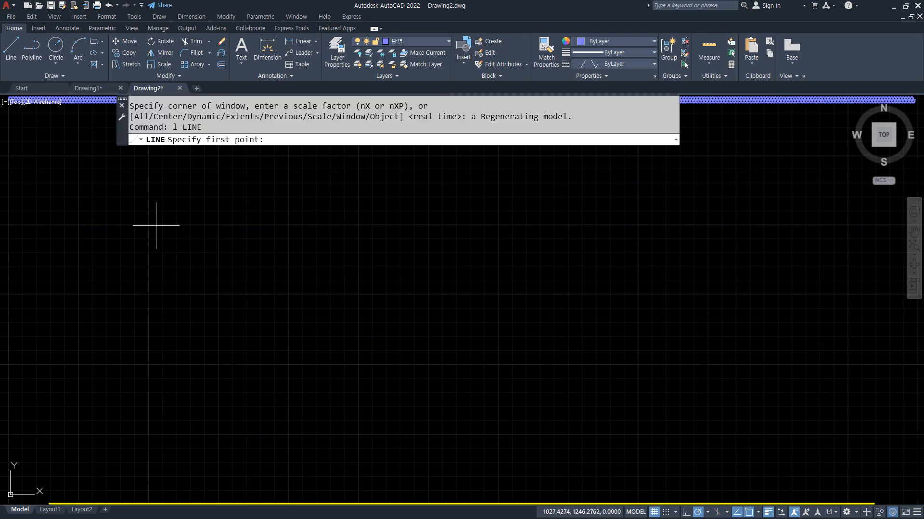
{"action": "scroll", "coordinate": [168, 316], "scroll_direction": "down", "scroll_amount": 3}
{"action": "scroll", "coordinate": [301, 255], "scroll_direction": "down", "scroll_amount": 2}
{"action": "key", "text": "Escape"}
{"action": "left_click", "coordinate": [337, 222]}
{"action": "left_click", "coordinate": [190, 430]}
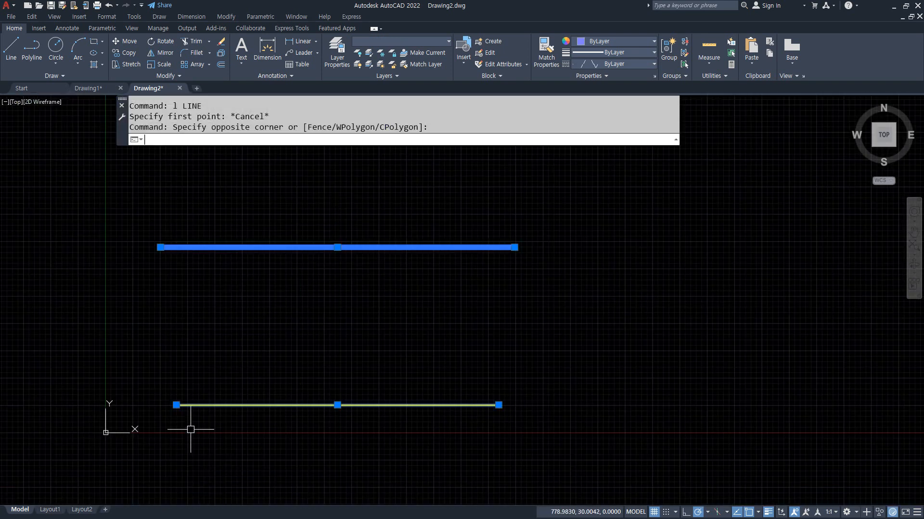
{"action": "key", "text": "e"}
{"action": "key", "text": "Return"}
{"action": "type", "text": "z"}
{"action": "key", "text": "Return"}
{"action": "type", "text": "a"}
{"action": "key", "text": "Return"}
{"action": "type", "text": "l"}
{"action": "key", "text": "Return"}
{"action": "left_click", "coordinate": [260, 327]}
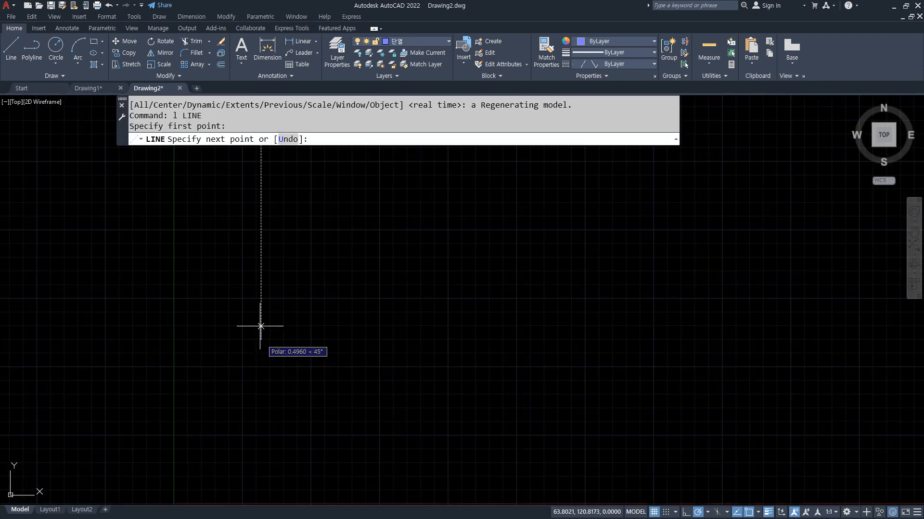
{"action": "key", "text": "Escape"}
{"action": "key", "text": "Escape"}
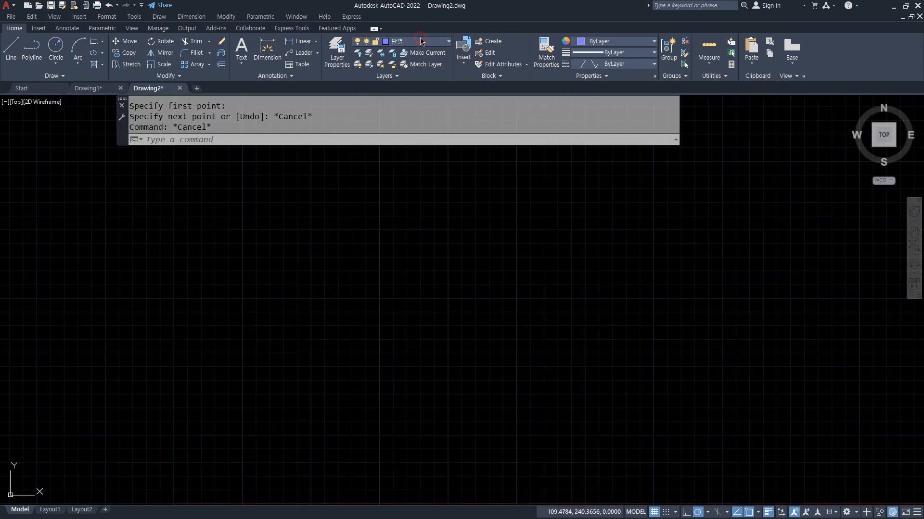
- Make the 중심 layer current and draw four connected 50-unit lines going up, right, down and right
{"action": "left_click", "coordinate": [420, 41]}
{"action": "left_click", "coordinate": [402, 84]}
{"action": "type", "text": "l"}
{"action": "key", "text": "Return"}
{"action": "left_click", "coordinate": [279, 322]}
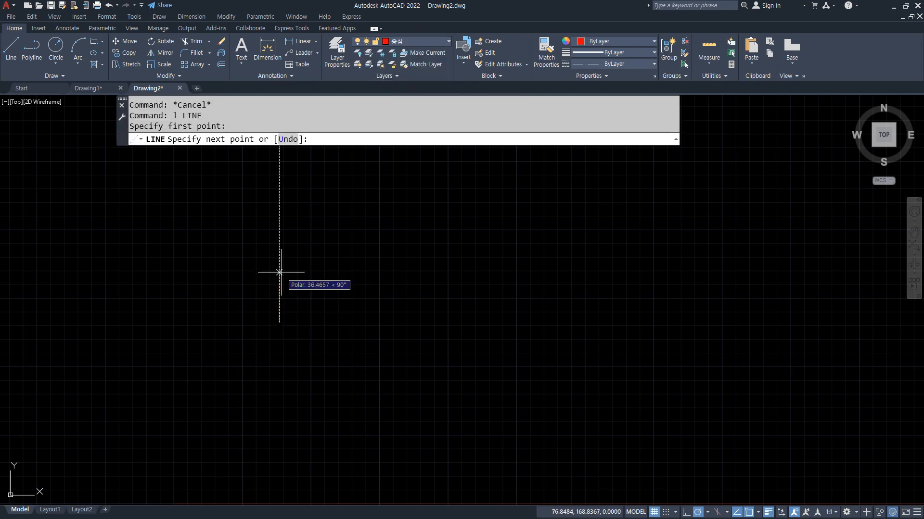
{"action": "type", "text": "50"}
{"action": "key", "text": "Return"}
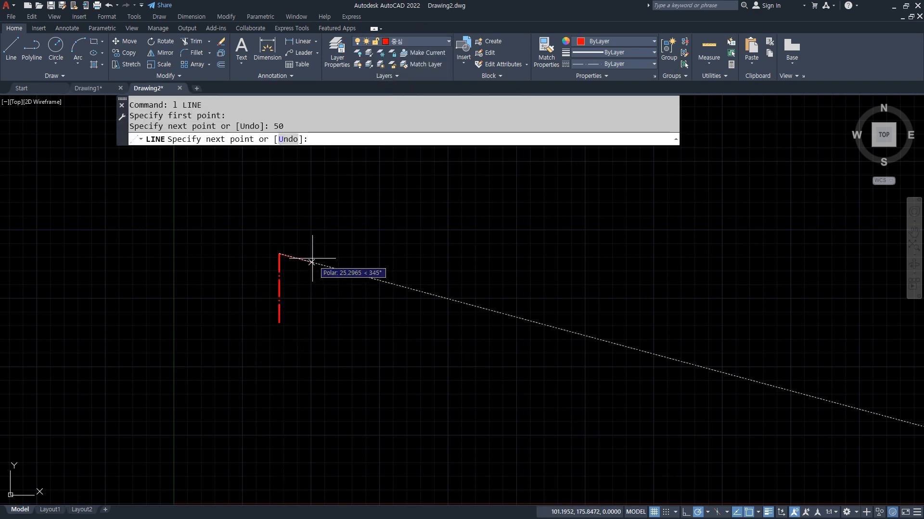
{"action": "type", "text": "50"}
{"action": "key", "text": "Return"}
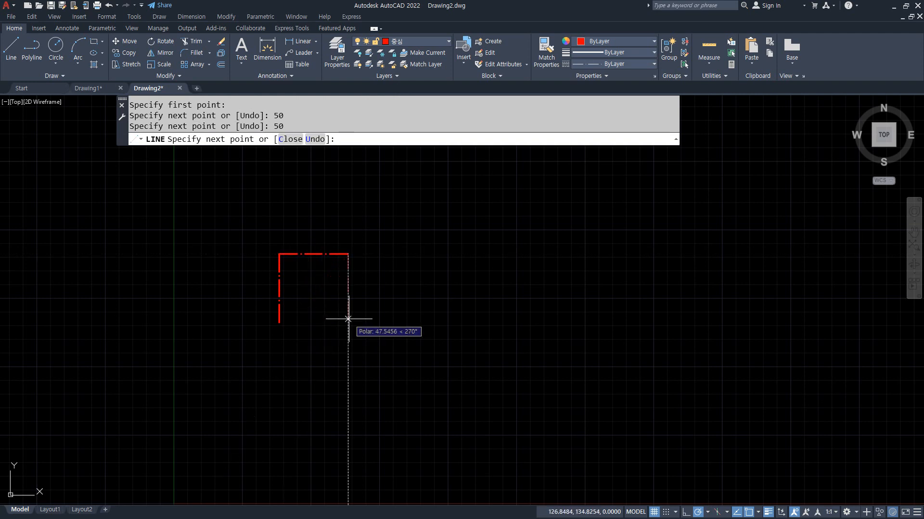
{"action": "type", "text": "50"}
{"action": "key", "text": "Return"}
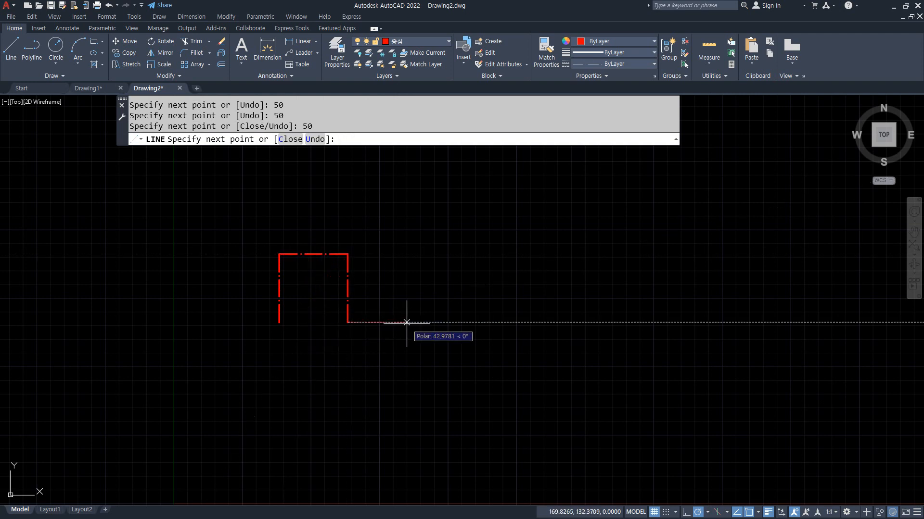
{"action": "type", "text": "50"}
{"action": "key", "text": "Return"}
{"action": "key", "text": "Return"}
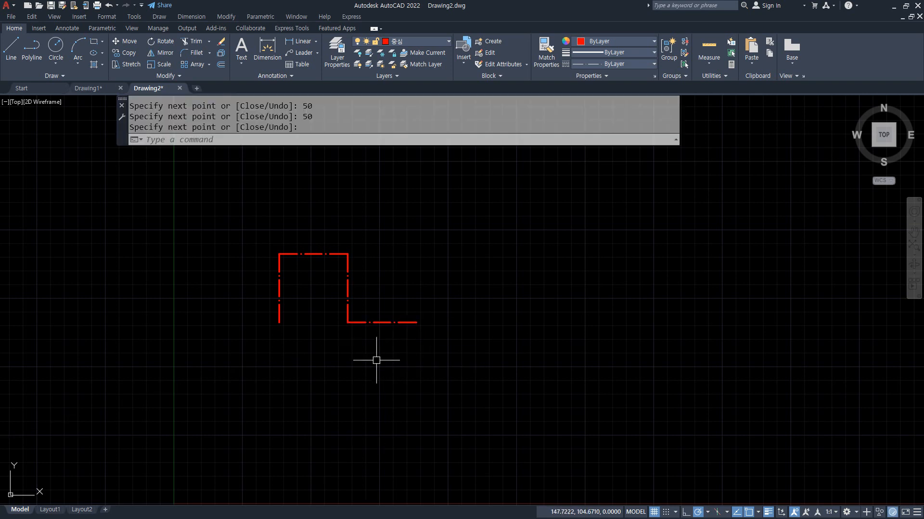
- Copy the four connected lines three times end to end to the right, forming a continuous square wave
{"action": "type", "text": "cp"}
{"action": "key", "text": "Return"}
{"action": "left_click", "coordinate": [378, 354]}
{"action": "left_click", "coordinate": [241, 233]}
{"action": "key", "text": "Return"}
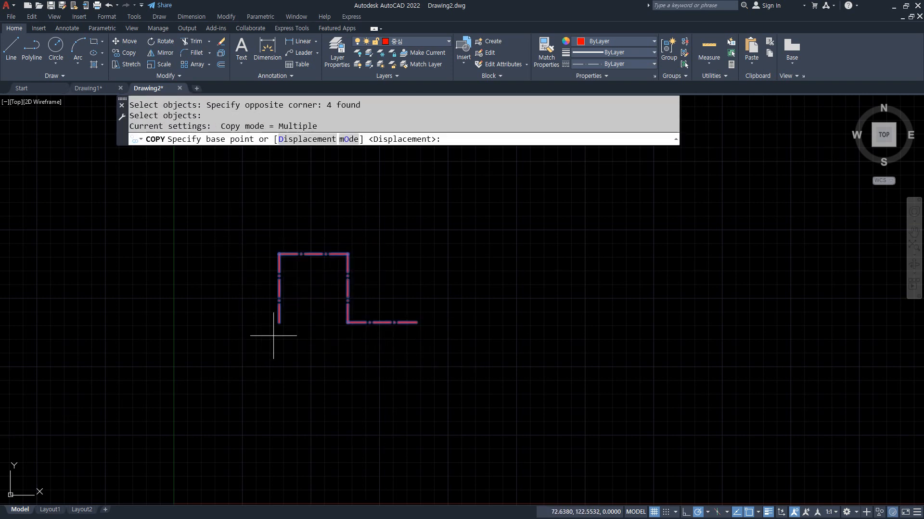
{"action": "left_click", "coordinate": [279, 322]}
{"action": "left_click", "coordinate": [417, 322]}
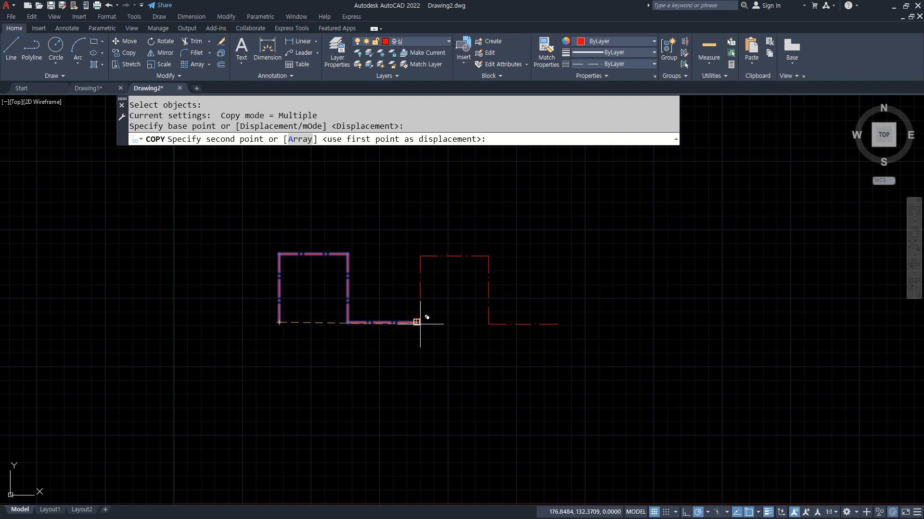
{"action": "left_click", "coordinate": [554, 322]}
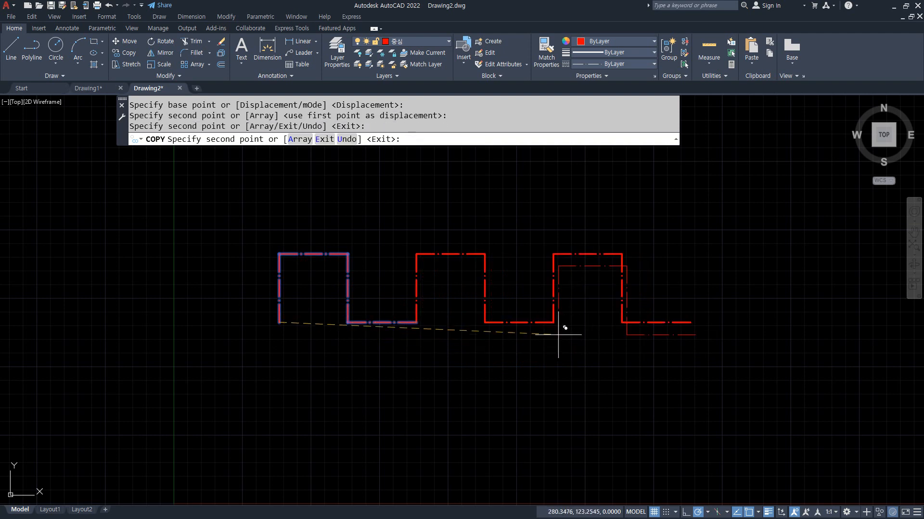
{"action": "left_click", "coordinate": [690, 322]}
{"action": "key", "text": "Return"}
- Erase the horizontal line at the far right end of the square wave
{"action": "left_click", "coordinate": [847, 357]}
{"action": "left_click", "coordinate": [789, 305]}
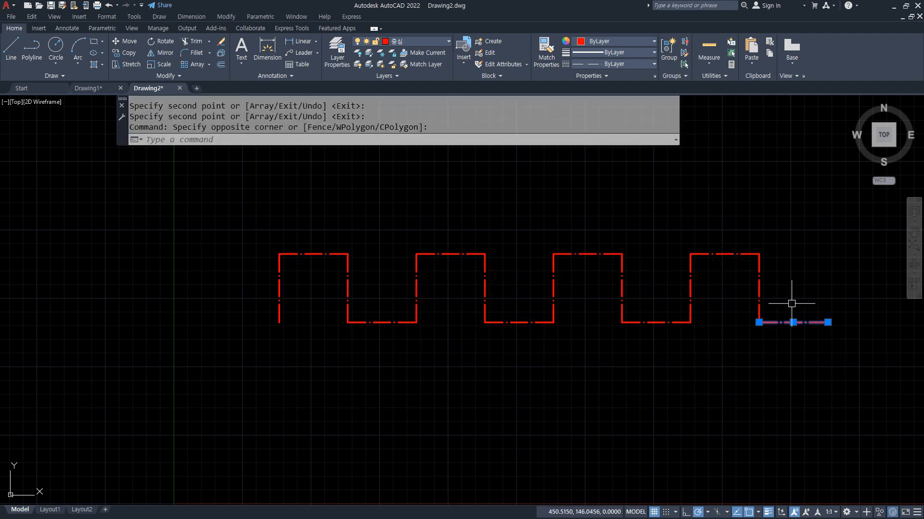
{"action": "type", "text": "e"}
{"action": "key", "text": "Return"}
- Copy the whole square-wave row once above and once below the original to make three rows
{"action": "scroll", "coordinate": [698, 368], "scroll_direction": "down", "scroll_amount": 2}
{"action": "scroll", "coordinate": [697, 368], "scroll_direction": "up", "scroll_amount": 2}
{"action": "type", "text": "cp"}
{"action": "key", "text": "Return"}
{"action": "left_click", "coordinate": [759, 332]}
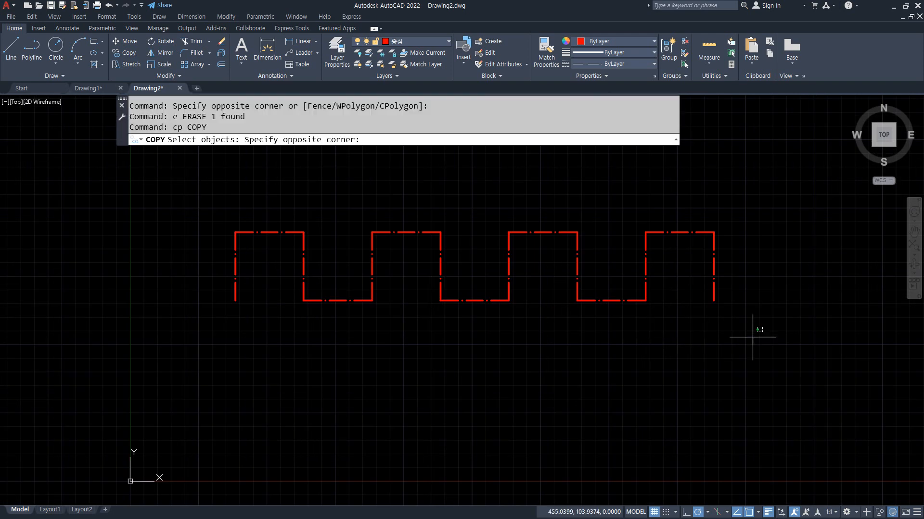
{"action": "left_click", "coordinate": [133, 201]}
{"action": "key", "text": "Return"}
{"action": "left_click", "coordinate": [152, 197]}
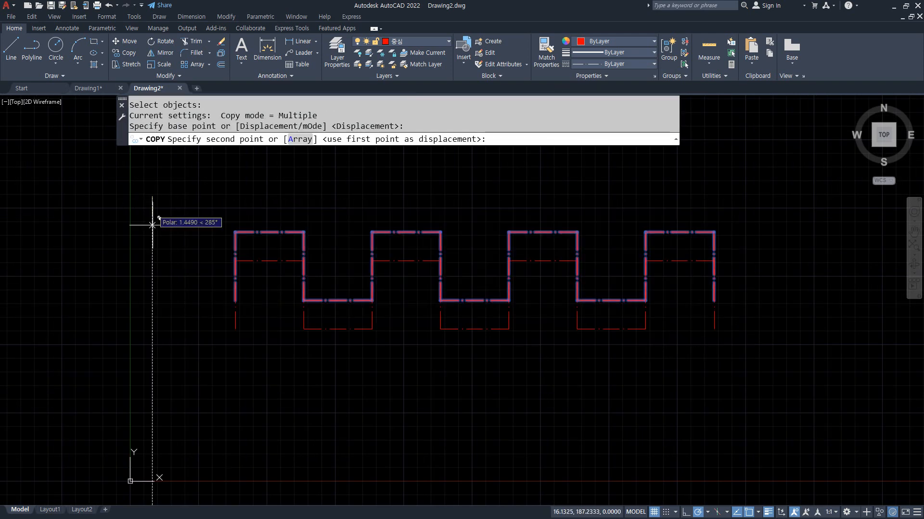
{"action": "left_click", "coordinate": [152, 329]}
{"action": "key", "text": "Return"}
{"action": "middle_click_drag", "start_coordinate": [183, 350], "coordinate": [147, 322]}
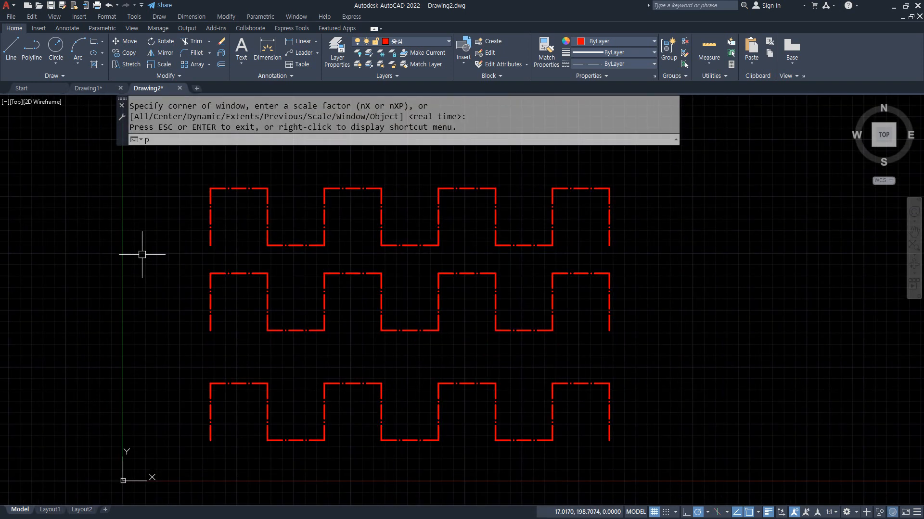
- Join all lines of the middle square-wave row into one polyline with JOIN
{"action": "key", "text": "Escape"}
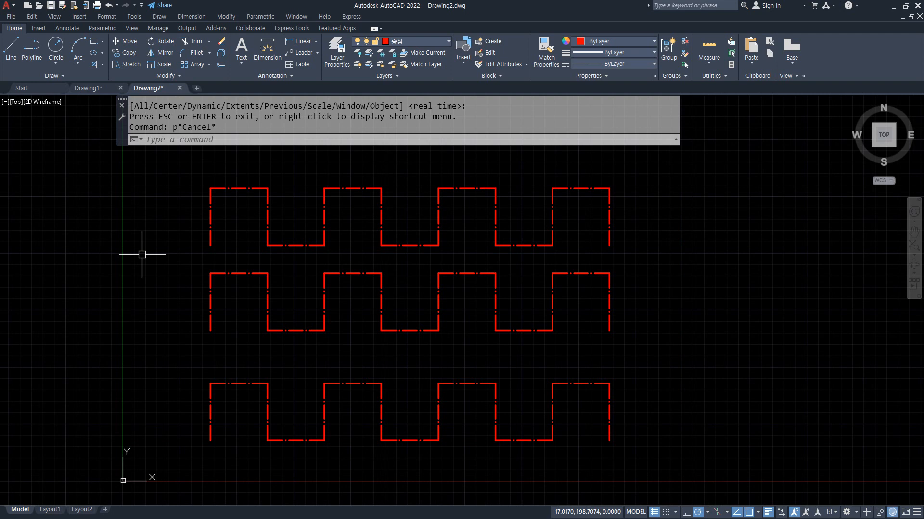
{"action": "type", "text": "j"}
{"action": "key", "text": "Return"}
{"action": "left_click", "coordinate": [641, 347]}
{"action": "left_click", "coordinate": [122, 259]}
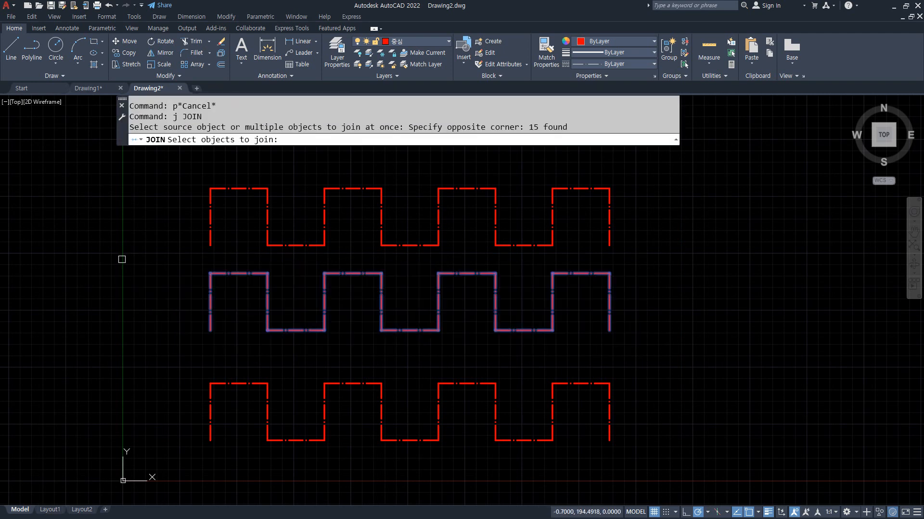
{"action": "key", "text": "Return"}
- Join the lines of the upper and lower rows into one polyline each, and check the rows by selecting them
{"action": "key", "text": "Return"}
{"action": "left_click", "coordinate": [633, 248]}
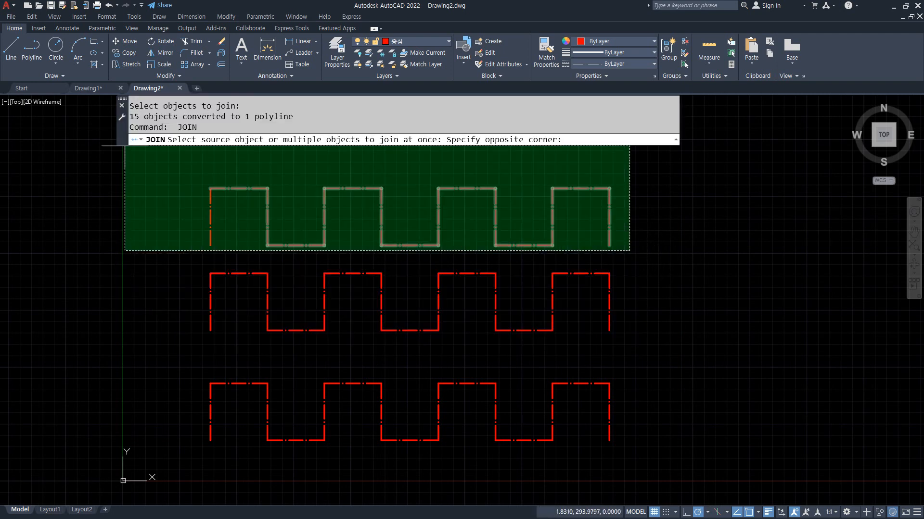
{"action": "left_click", "coordinate": [83, 167]}
{"action": "left_click", "coordinate": [697, 470]}
{"action": "left_click", "coordinate": [54, 341]}
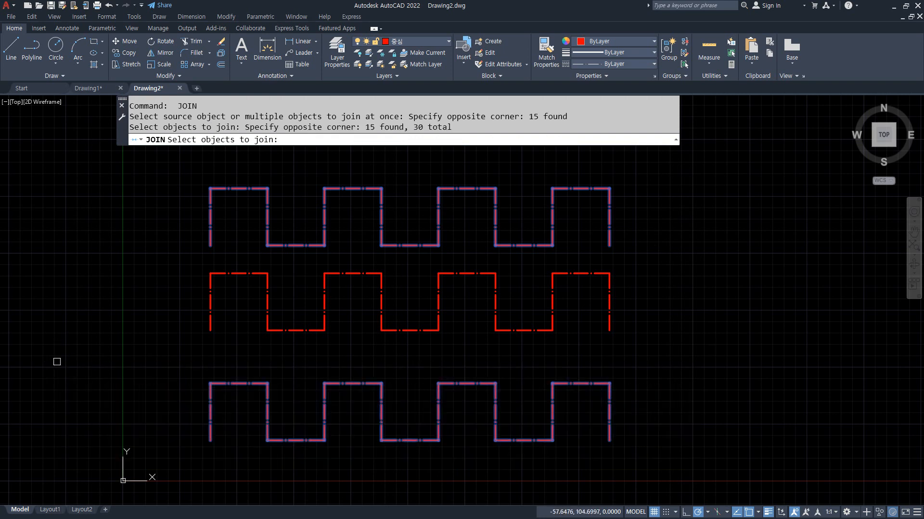
{"action": "key", "text": "Return"}
{"action": "left_click", "coordinate": [268, 243]}
{"action": "left_click", "coordinate": [268, 311]}
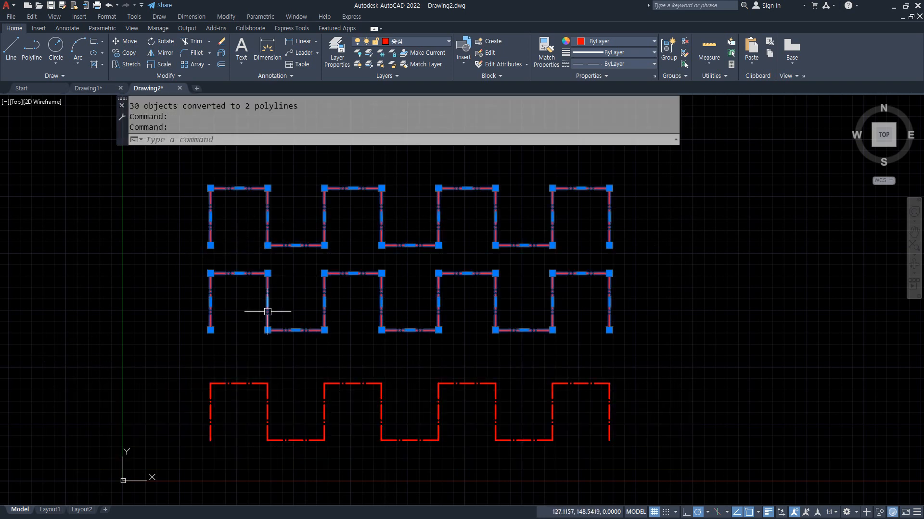
{"action": "left_click", "coordinate": [269, 388]}
{"action": "key", "text": "Escape"}
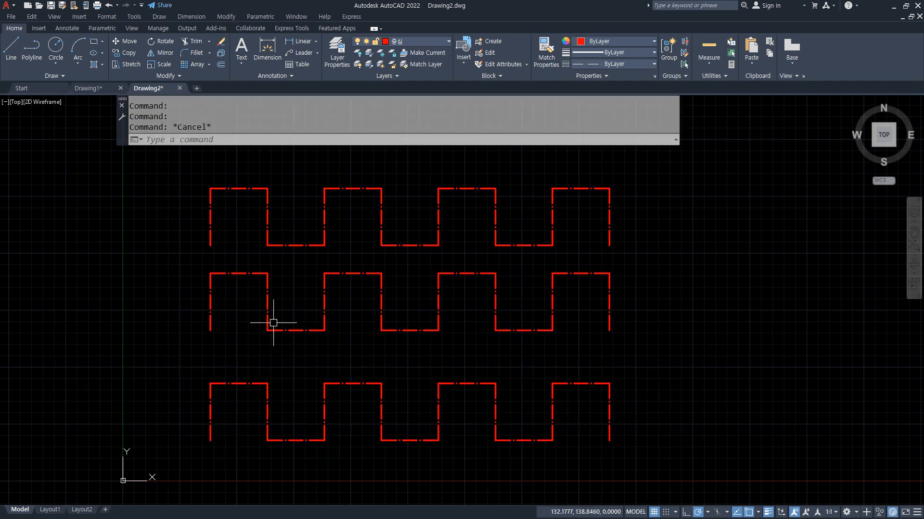
- Move the middle and lower square-wave polylines to the yellow 외벽 layer
{"action": "left_click", "coordinate": [288, 305]}
{"action": "left_click", "coordinate": [233, 422]}
{"action": "left_click", "coordinate": [423, 41]}
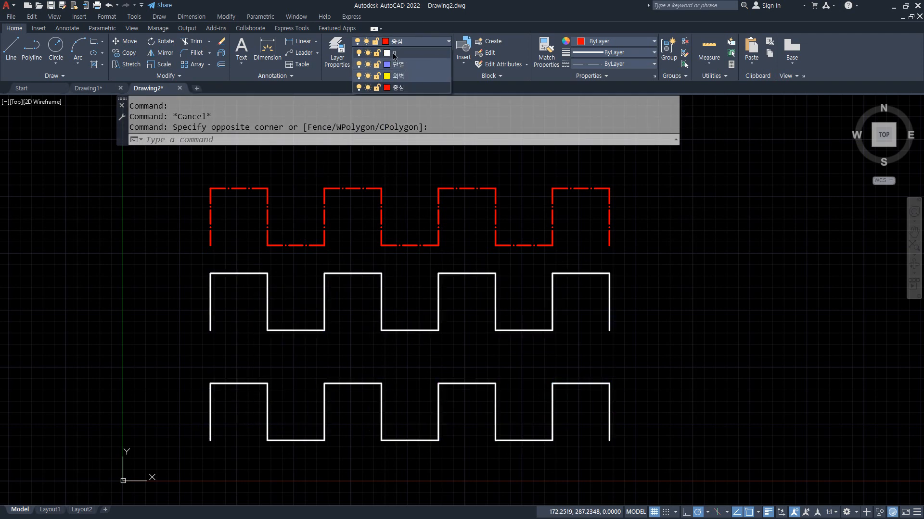
{"action": "left_click", "coordinate": [399, 75]}
{"action": "key", "text": "Escape"}
{"action": "key", "text": "Escape"}
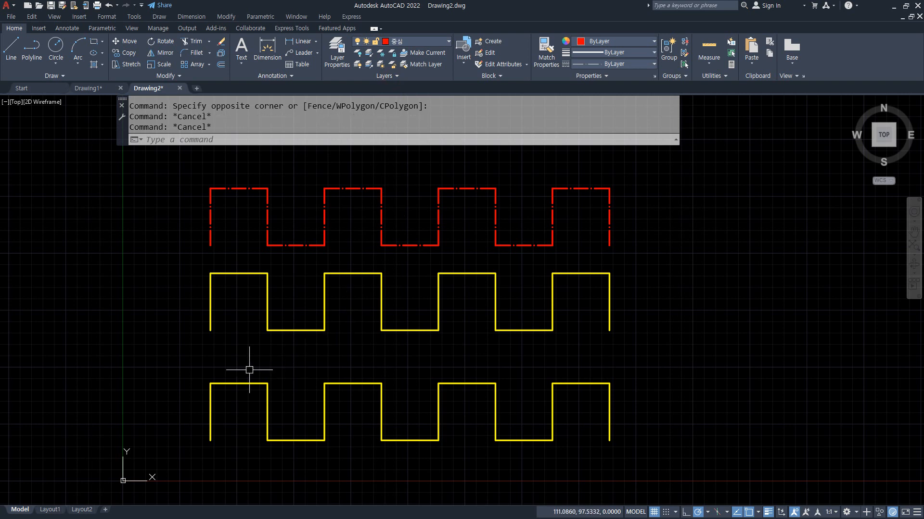
- Curve the middle yellow polyline with PEDIT's Fit option
{"action": "type", "text": "pe"}
{"action": "key", "text": "Return"}
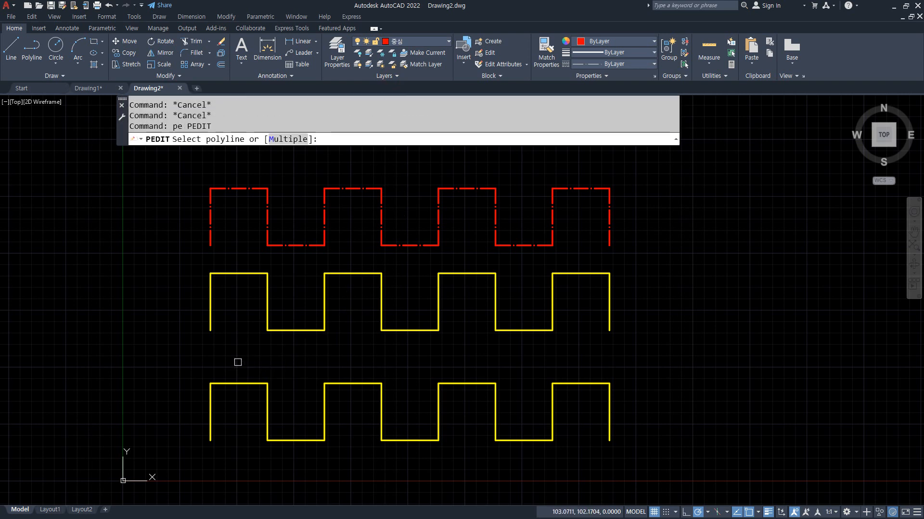
{"action": "left_click", "coordinate": [206, 315]}
{"action": "key", "text": "Return"}
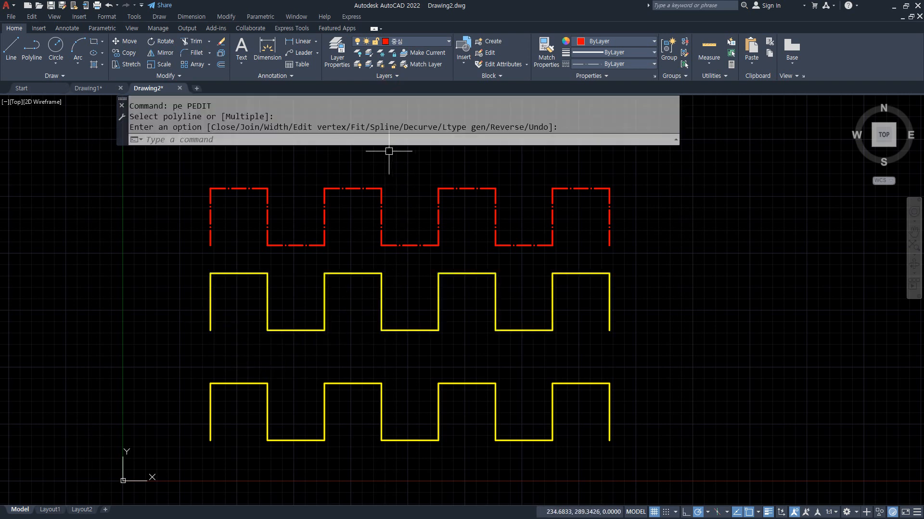
{"action": "key", "text": "Return"}
{"action": "left_click", "coordinate": [265, 273]}
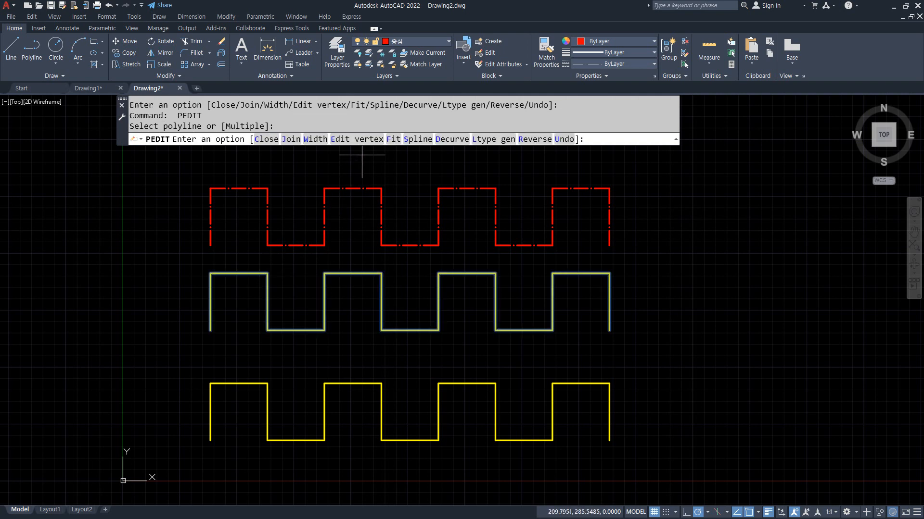
{"action": "left_click", "coordinate": [391, 139]}
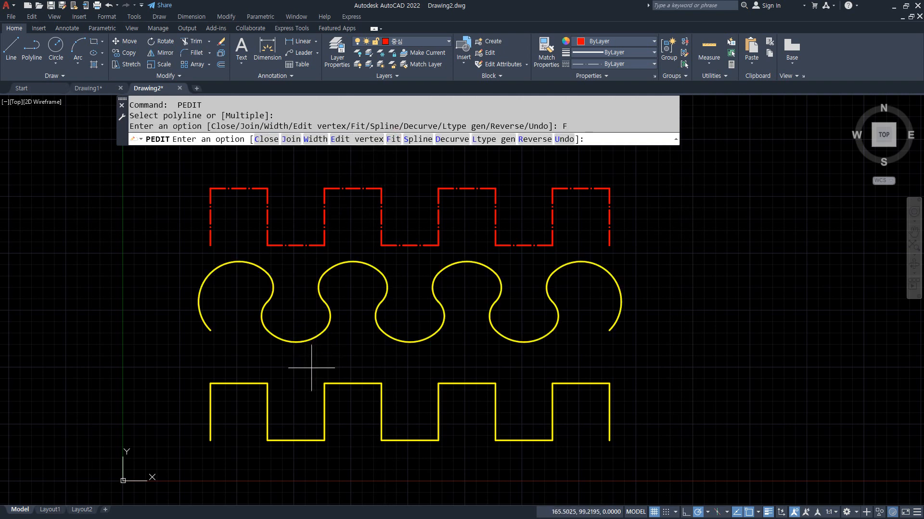
{"action": "key", "text": "Return"}
- Turn the lower yellow polyline into a smooth curve with PEDIT's Spline option
{"action": "key", "text": "Return"}
{"action": "left_click", "coordinate": [268, 394]}
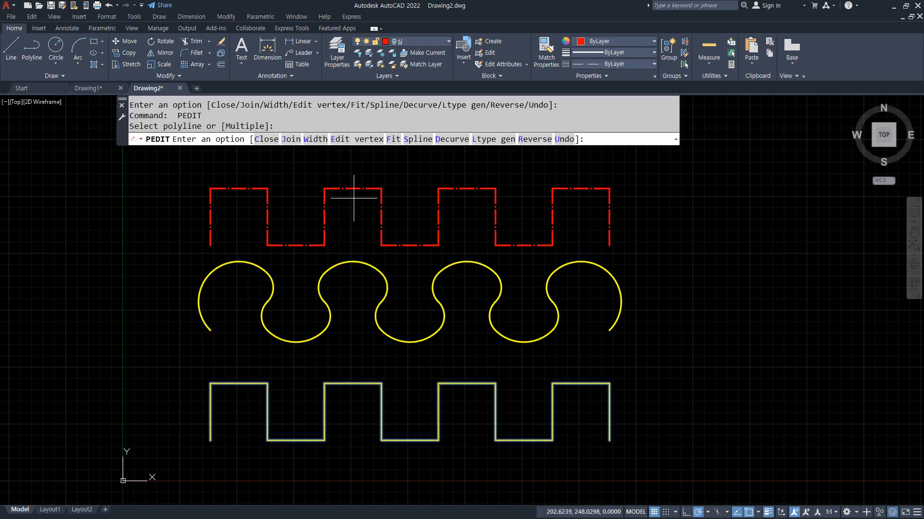
{"action": "left_click", "coordinate": [418, 139]}
{"action": "key", "text": "Return"}
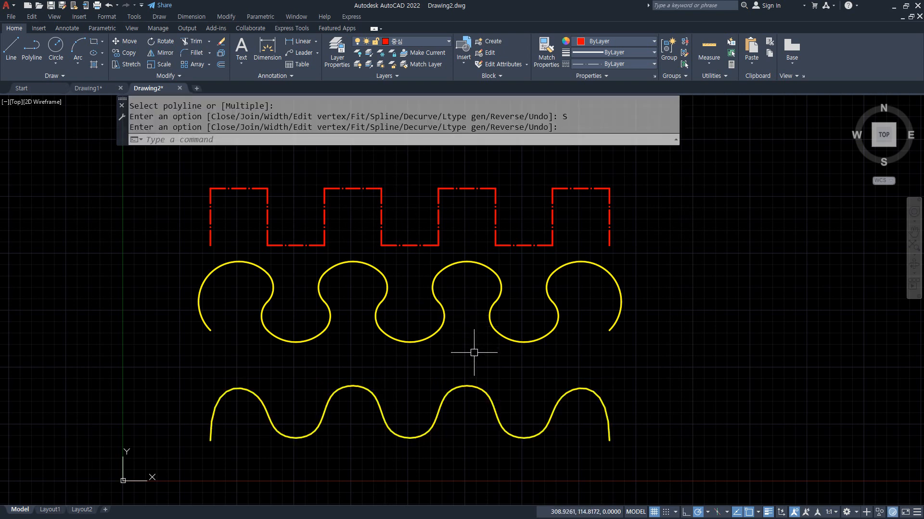
- Copy the red square-wave polyline from its lower-left endpoint onto the left ends of the fit and spline curves
{"action": "type", "text": "cp"}
{"action": "key", "text": "Return"}
{"action": "left_click", "coordinate": [210, 216]}
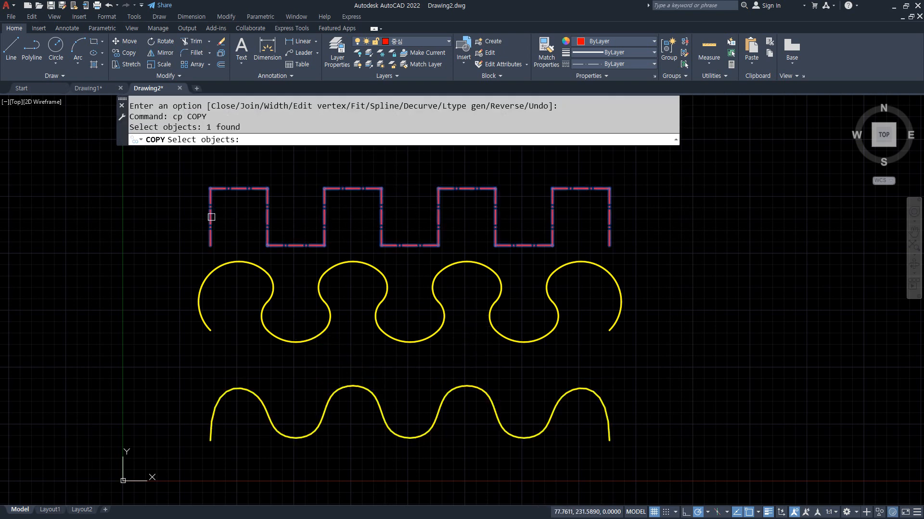
{"action": "key", "text": "Return"}
{"action": "left_click", "coordinate": [209, 245]}
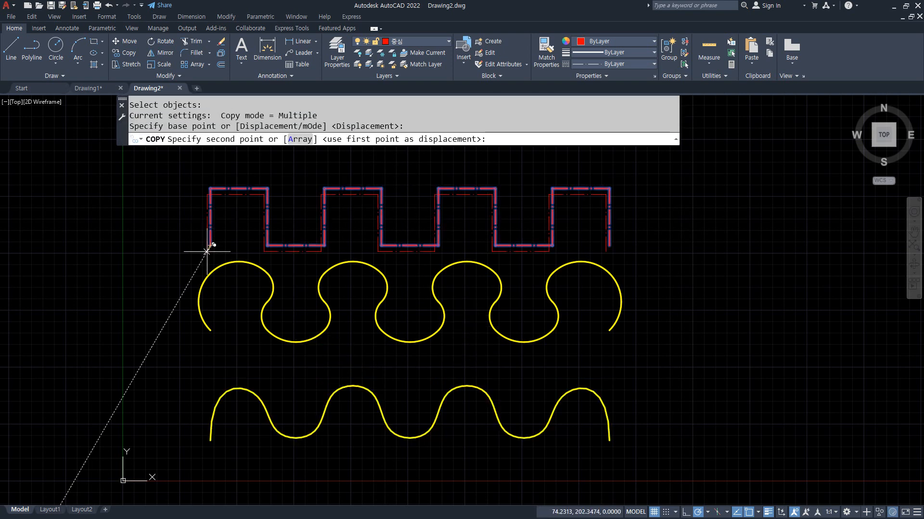
{"action": "left_click", "coordinate": [210, 331]}
{"action": "left_click", "coordinate": [210, 440]}
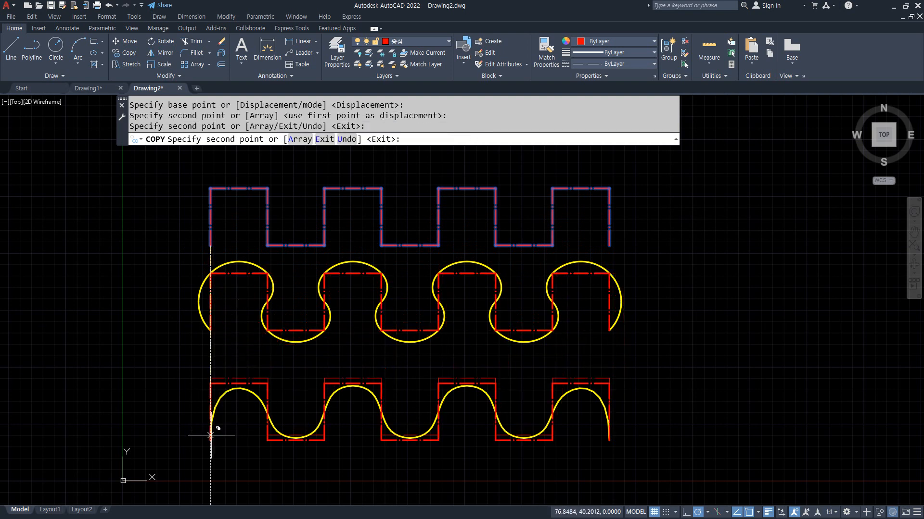
{"action": "key", "text": "Return"}
{"action": "scroll", "coordinate": [234, 390], "scroll_direction": "up", "scroll_amount": 2}
{"action": "mouse_move", "coordinate": [347, 326]}
{"action": "middle_mouse_down"}
{"action": "mouse_move", "coordinate": [282, 339]}
{"action": "mouse_move", "coordinate": [274, 319]}
{"action": "middle_mouse_up"}
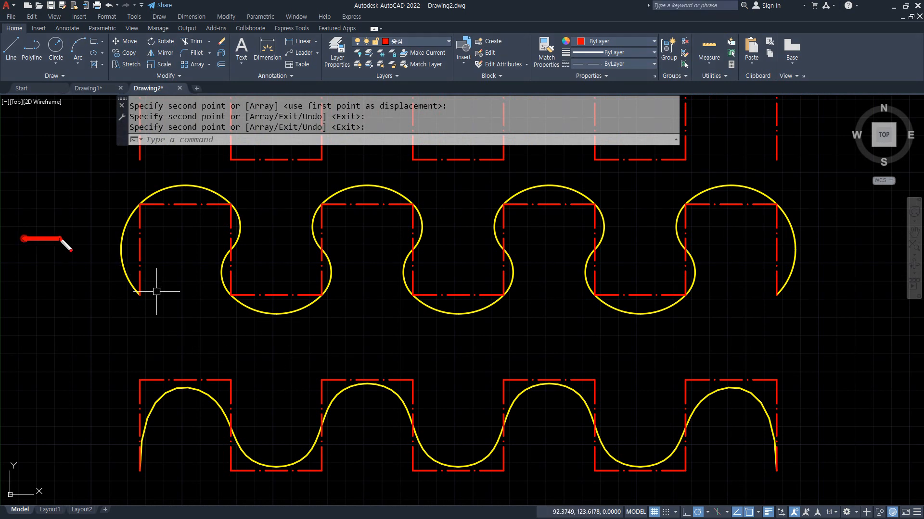
{"action": "left_click_drag", "start_coordinate": [138, 290], "coordinate": [168, 191]}
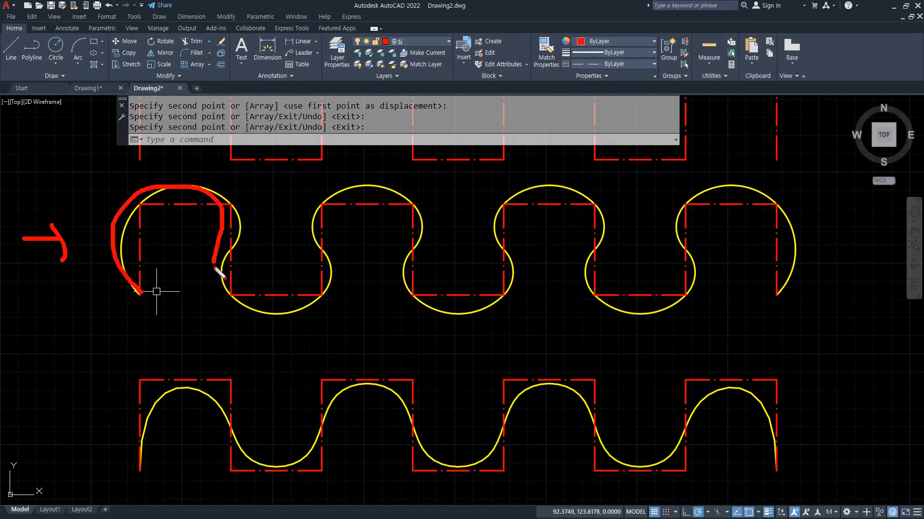
- Examine how the two yellow curved polylines follow the red stepped centerlines in the lower two examples
{"action": "left_click_drag", "start_coordinate": [215, 267], "coordinate": [330, 292]}
{"action": "mouse_move", "coordinate": [398, 236]}
{"action": "left_mouse_down"}
{"action": "mouse_move", "coordinate": [505, 279]}
{"action": "mouse_move", "coordinate": [529, 173]}
{"action": "left_mouse_up"}
{"action": "key", "text": "Escape"}
{"action": "middle_click_drag", "start_coordinate": [169, 334], "coordinate": [161, 235]}
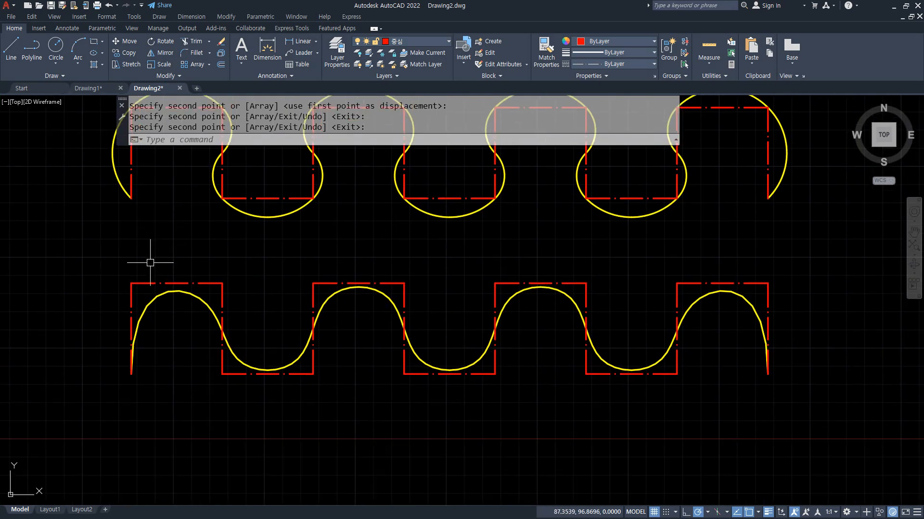
{"action": "scroll", "coordinate": [152, 261], "scroll_direction": "up", "scroll_amount": 3}
{"action": "middle_click_drag", "start_coordinate": [165, 323], "coordinate": [179, 309]}
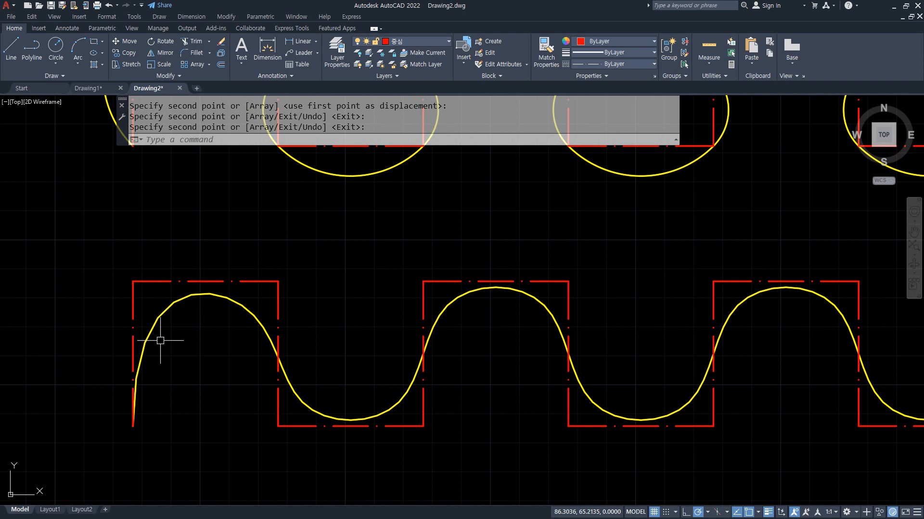
{"action": "left_click_drag", "start_coordinate": [133, 277], "coordinate": [137, 392]}
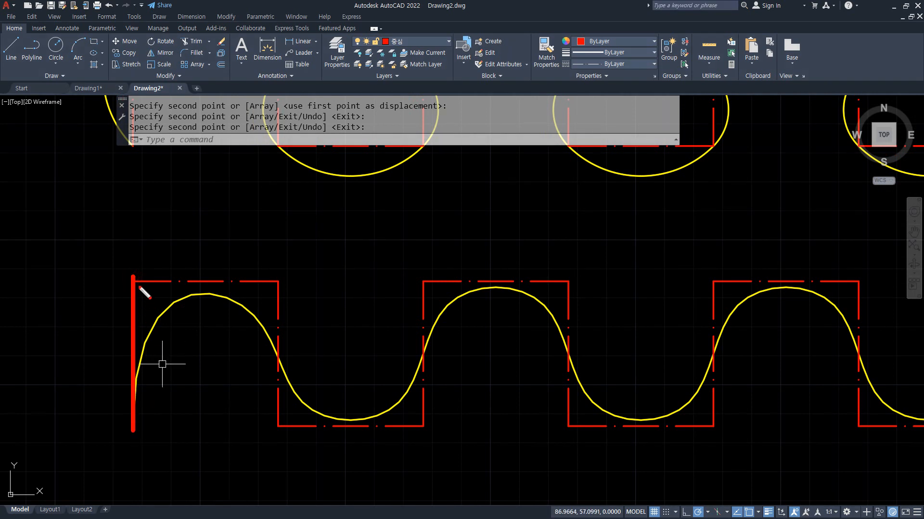
{"action": "left_click_drag", "start_coordinate": [131, 282], "coordinate": [250, 282]}
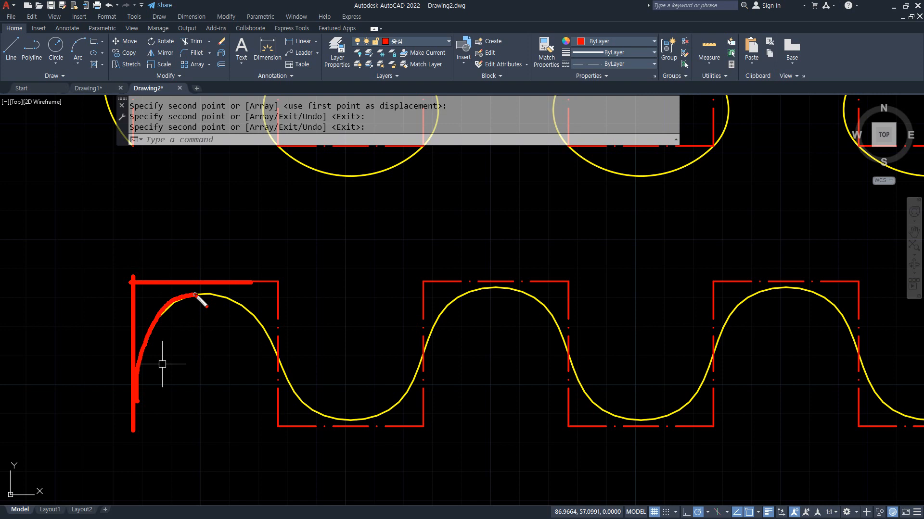
{"action": "key", "text": "Escape"}
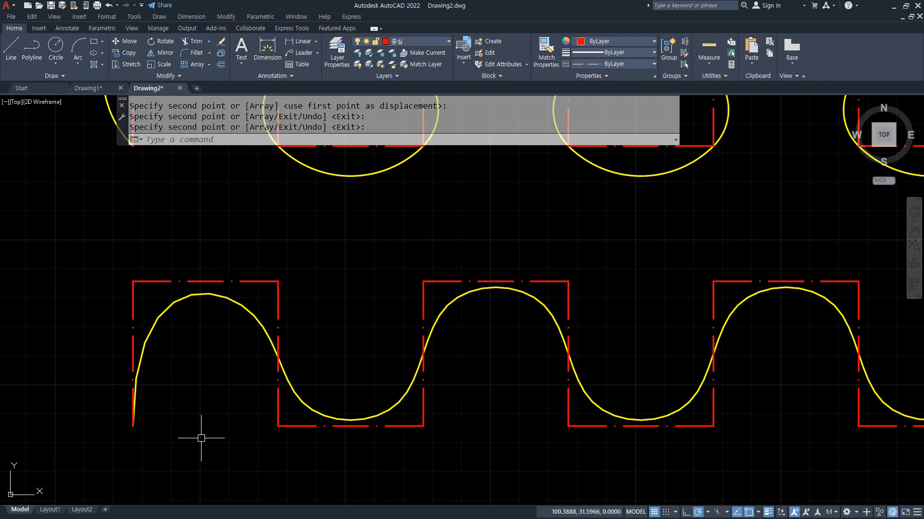
{"action": "scroll", "coordinate": [272, 386], "scroll_direction": "down", "scroll_amount": 1}
{"action": "mouse_move", "coordinate": [281, 301]}
{"action": "middle_mouse_down"}
{"action": "mouse_move", "coordinate": [227, 361]}
{"action": "mouse_move", "coordinate": [207, 362]}
{"action": "middle_mouse_up"}
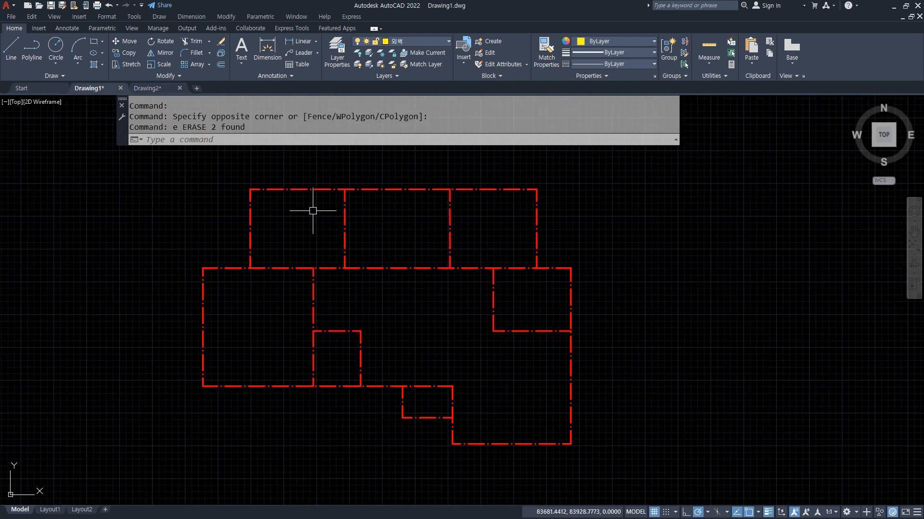
- Offset the outer vertical centerline of the plan's upper-left room by 100 to both sides
{"action": "scroll", "coordinate": [265, 206], "scroll_direction": "up", "scroll_amount": 2}
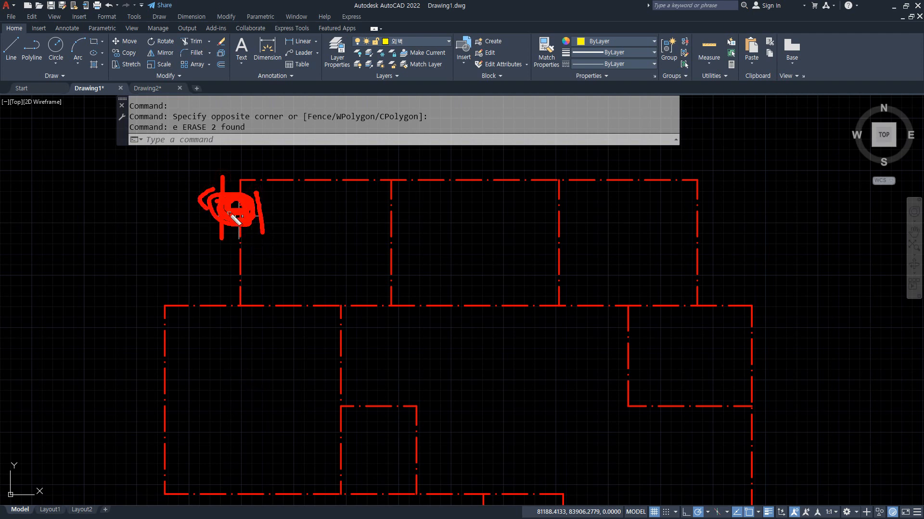
{"action": "type", "text": "o"}
{"action": "key", "text": "Return"}
{"action": "type", "text": "100"}
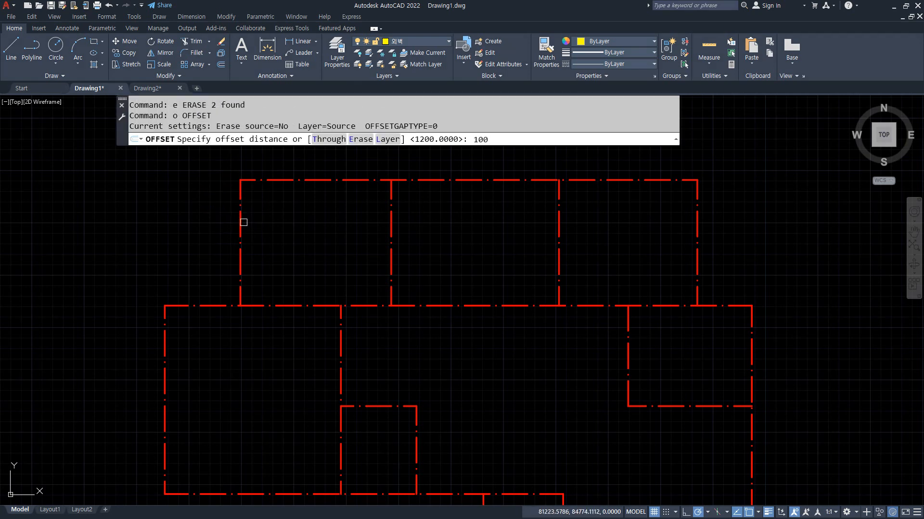
{"action": "key", "text": "Return"}
{"action": "left_click", "coordinate": [240, 223]}
{"action": "left_click", "coordinate": [210, 219]}
{"action": "scroll", "coordinate": [222, 222], "scroll_direction": "up", "scroll_amount": 4}
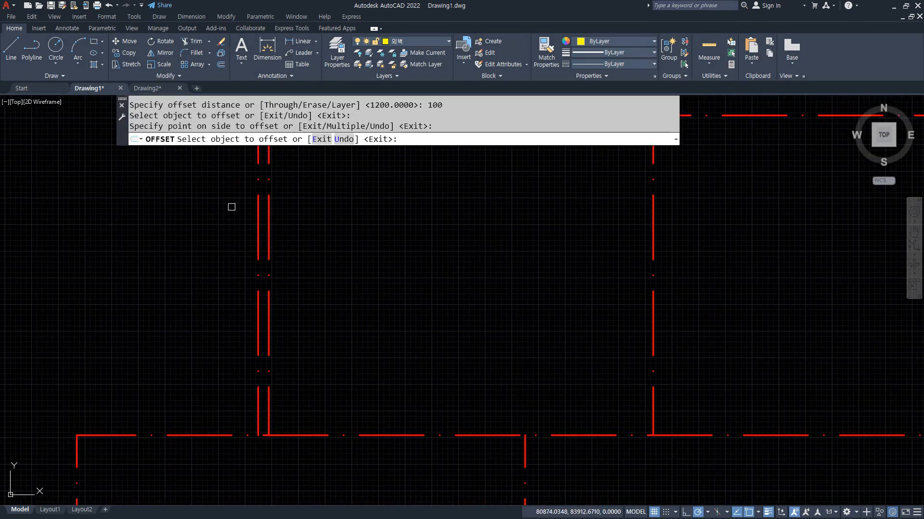
{"action": "left_click", "coordinate": [266, 210]}
{"action": "left_click", "coordinate": [325, 212]}
- Offset the topmost horizontal centerline above the three upper rooms by 100 to both sides
{"action": "middle_click_drag", "start_coordinate": [326, 212], "coordinate": [310, 296]}
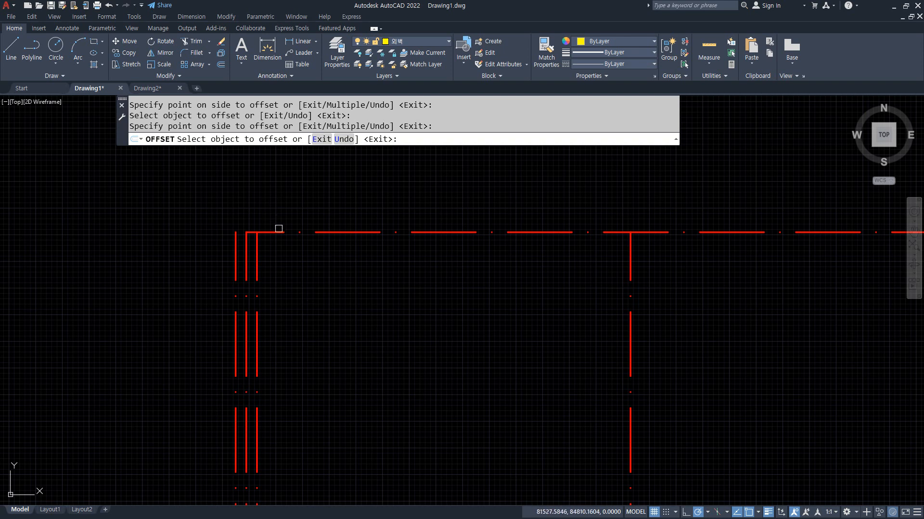
{"action": "left_click", "coordinate": [248, 232]}
{"action": "left_click", "coordinate": [550, 298]}
{"action": "middle_click_drag", "start_coordinate": [550, 299], "coordinate": [286, 198]}
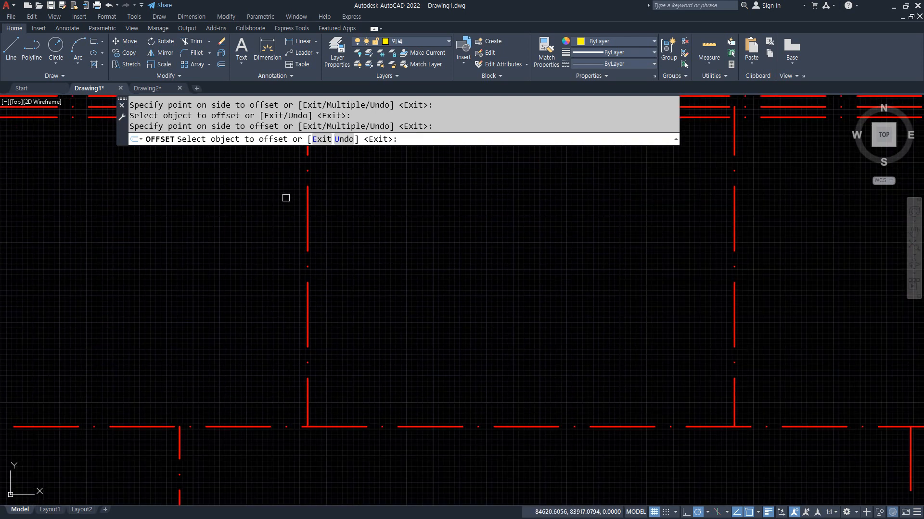
- Offset the two vertical partition centerlines between the three upper rooms by 100 to each side
{"action": "left_click", "coordinate": [307, 200]}
{"action": "left_click", "coordinate": [287, 211]}
{"action": "left_click", "coordinate": [307, 212]}
{"action": "left_click", "coordinate": [329, 214]}
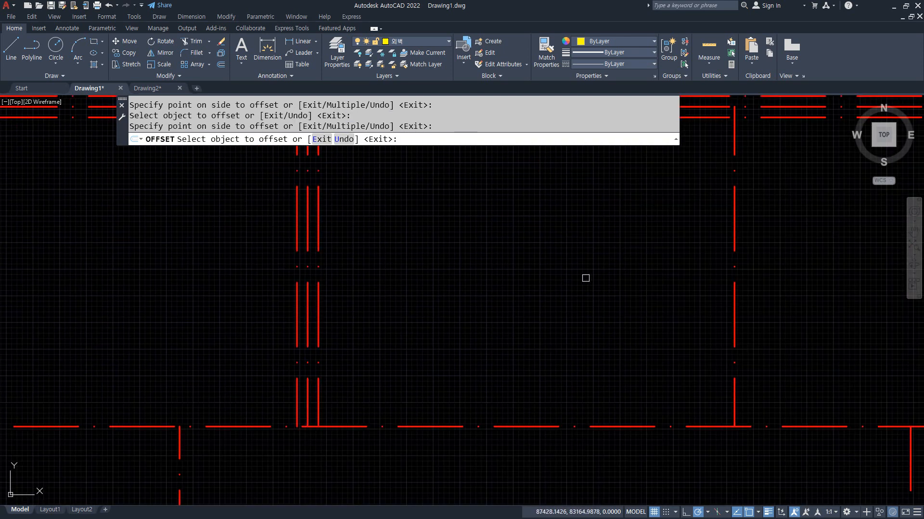
{"action": "middle_click_drag", "start_coordinate": [585, 278], "coordinate": [361, 368]}
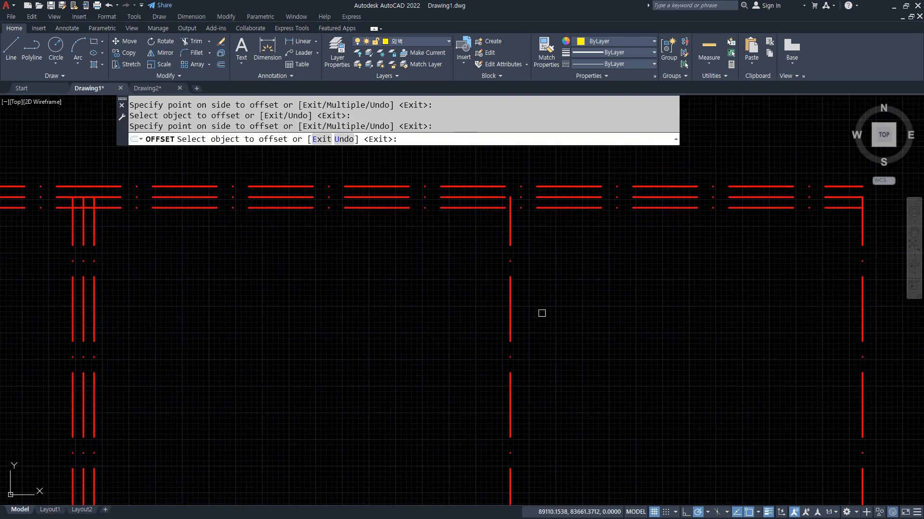
{"action": "left_click", "coordinate": [510, 302]}
{"action": "left_click", "coordinate": [543, 302]}
- Offset the outer vertical centerline of the upper-right room by 100 to both sides
{"action": "scroll", "coordinate": [679, 307], "scroll_direction": "up", "scroll_amount": 2}
{"action": "middle_click_drag", "start_coordinate": [679, 308], "coordinate": [262, 301]}
{"action": "middle_click_drag", "start_coordinate": [583, 284], "coordinate": [343, 300]}
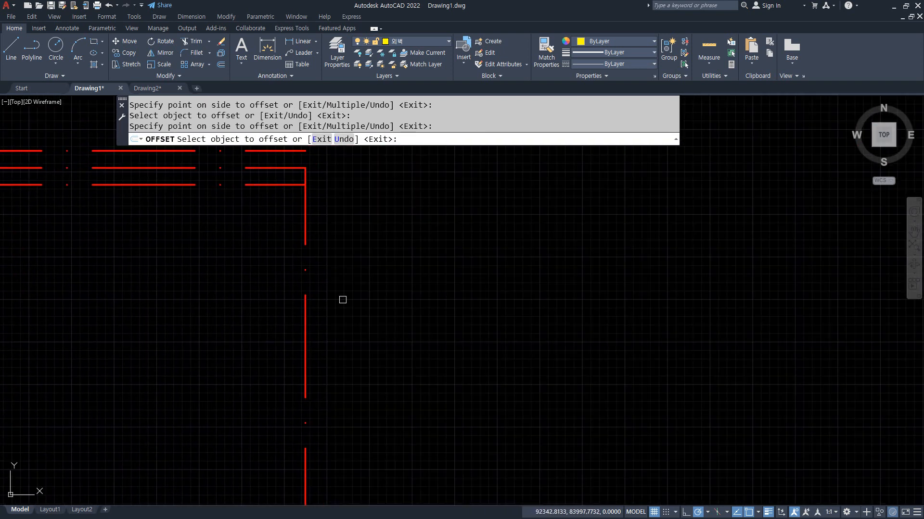
{"action": "left_click", "coordinate": [301, 317]}
{"action": "left_click", "coordinate": [304, 320]}
{"action": "left_click", "coordinate": [279, 321]}
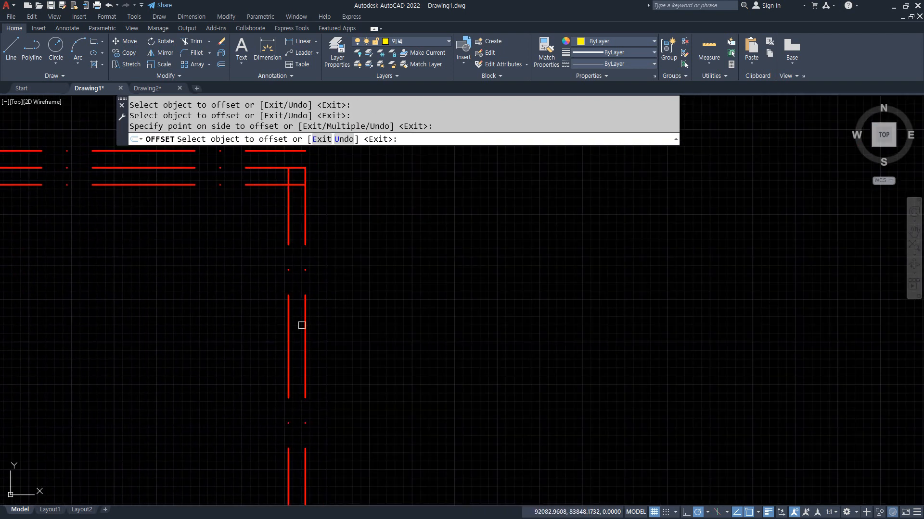
{"action": "left_click", "coordinate": [305, 326]}
{"action": "left_click", "coordinate": [367, 330]}
- Offset the long horizontal centerline below the upper rooms by 100 to both sides
{"action": "scroll", "coordinate": [282, 341], "scroll_direction": "down", "scroll_amount": 3}
{"action": "middle_click_drag", "start_coordinate": [268, 346], "coordinate": [350, 252]}
{"action": "scroll", "coordinate": [308, 330], "scroll_direction": "up", "scroll_amount": 1}
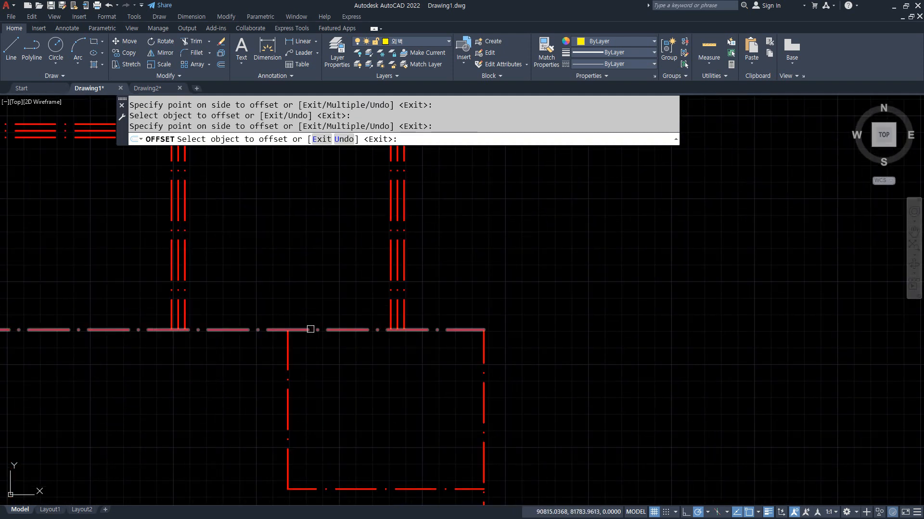
{"action": "left_click", "coordinate": [311, 330]}
{"action": "left_click", "coordinate": [337, 336]}
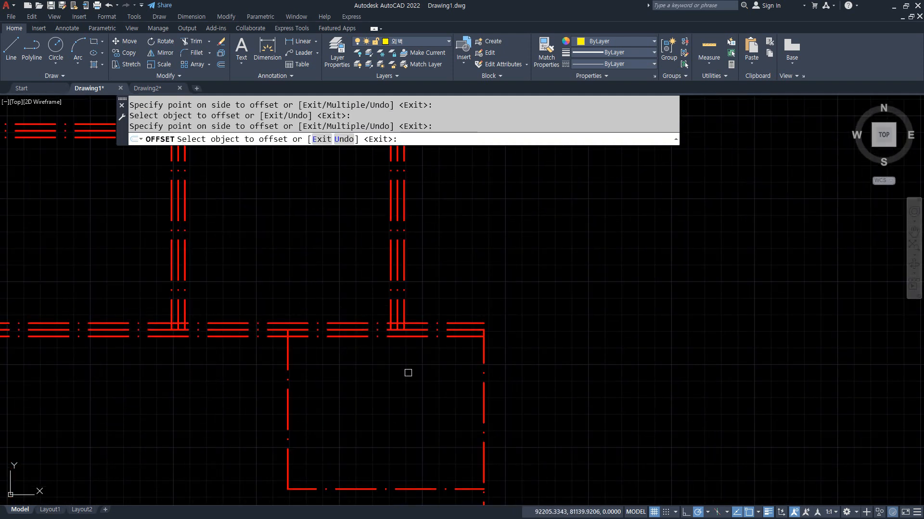
- Offset the plan's rightmost exterior vertical centerline by 100 to both sides
{"action": "left_click", "coordinate": [482, 373]}
{"action": "left_click", "coordinate": [442, 385]}
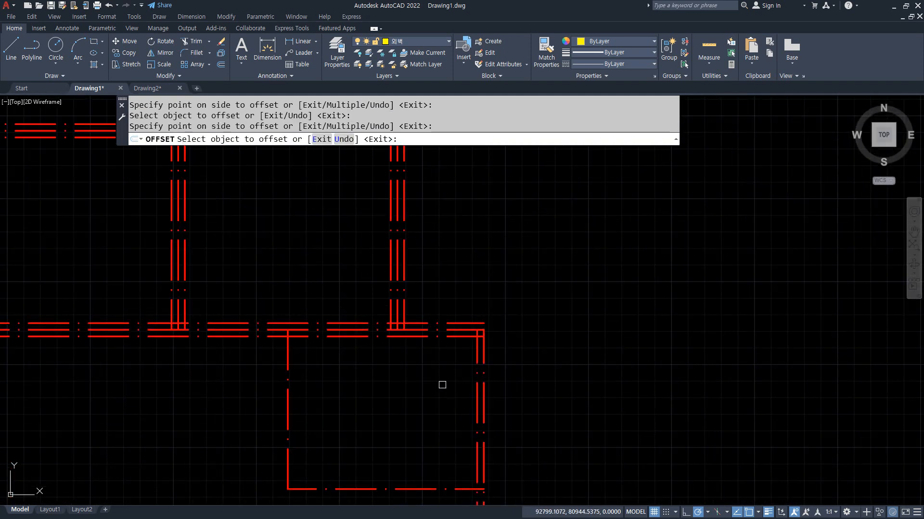
{"action": "left_click", "coordinate": [485, 389]}
{"action": "left_click", "coordinate": [508, 392]}
- Offset the left and bottom centerlines of the small room along the right exterior wall by 100 to both sides
{"action": "middle_click_drag", "start_coordinate": [299, 431], "coordinate": [287, 330]}
{"action": "scroll", "coordinate": [247, 388], "scroll_direction": "up", "scroll_amount": 2}
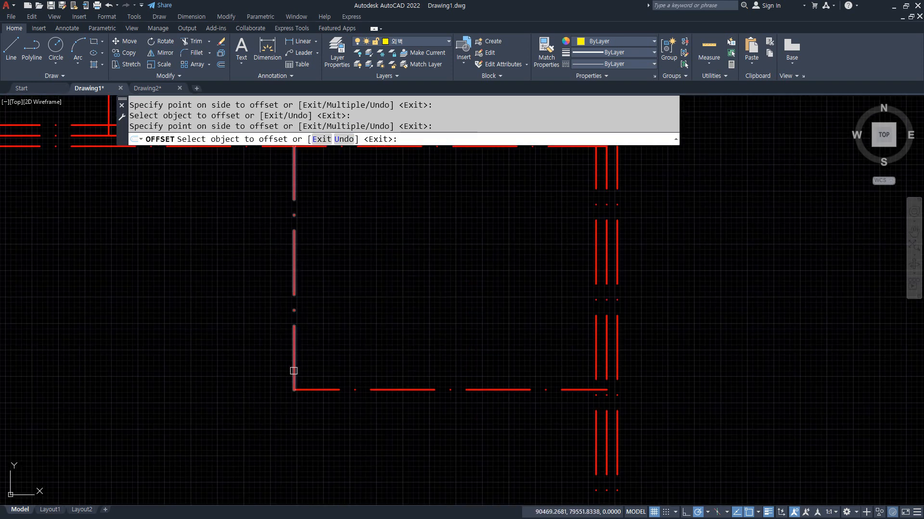
{"action": "left_click", "coordinate": [294, 373]}
{"action": "left_click", "coordinate": [302, 368]}
{"action": "left_click", "coordinate": [294, 370]}
{"action": "left_click", "coordinate": [258, 371]}
{"action": "left_click", "coordinate": [361, 389]}
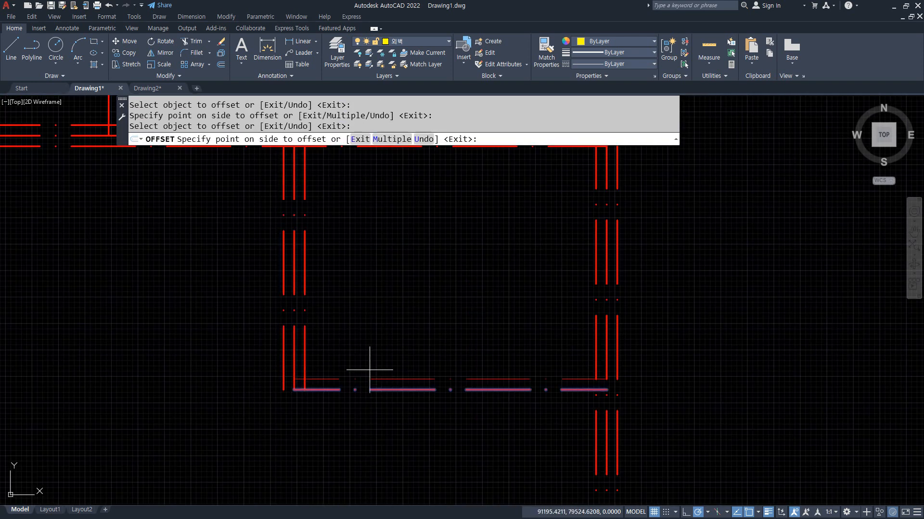
{"action": "left_click", "coordinate": [368, 371]}
{"action": "left_click", "coordinate": [374, 389]}
{"action": "left_click", "coordinate": [379, 414]}
- Offset the lowest horizontal centerline of the plan by 100 to both sides
{"action": "scroll", "coordinate": [365, 413], "scroll_direction": "down", "scroll_amount": 5}
{"action": "middle_click_drag", "start_coordinate": [366, 414], "coordinate": [359, 242]}
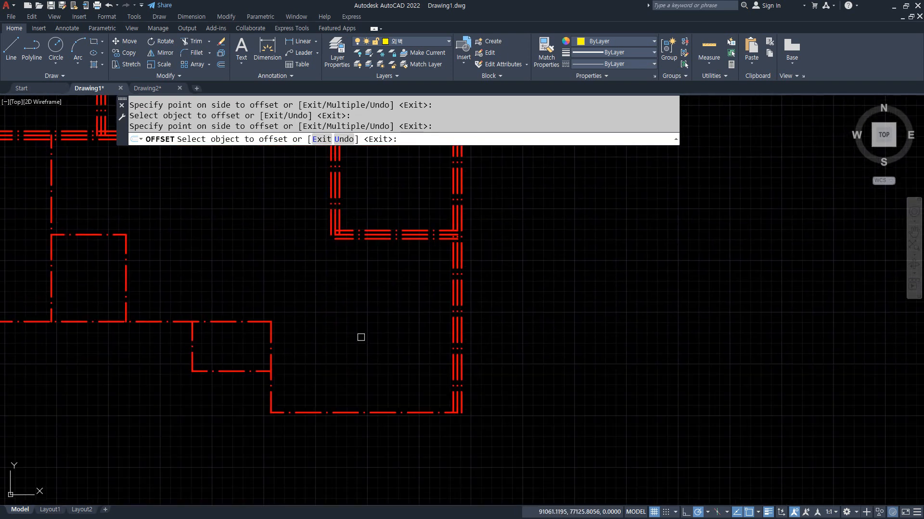
{"action": "scroll", "coordinate": [380, 408], "scroll_direction": "up", "scroll_amount": 4}
{"action": "left_click", "coordinate": [402, 422]}
{"action": "left_click", "coordinate": [398, 405]}
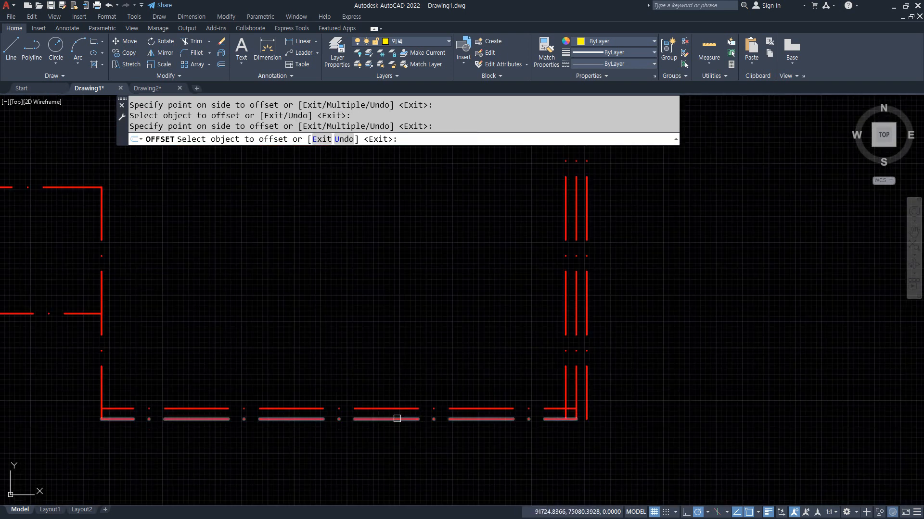
{"action": "left_click", "coordinate": [398, 420]}
{"action": "left_click", "coordinate": [396, 436]}
- Offset the vertical centerline bounding the left of the plan's lowest section by 100 to both sides
{"action": "middle_click_drag", "start_coordinate": [275, 349], "coordinate": [433, 308]}
{"action": "left_click", "coordinate": [256, 325]}
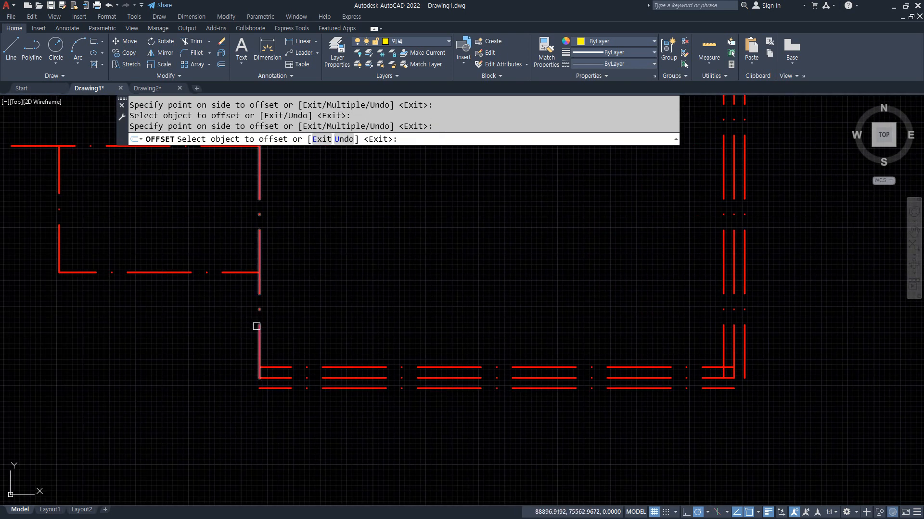
{"action": "left_click", "coordinate": [306, 329]}
{"action": "left_click", "coordinate": [260, 336]}
{"action": "left_click", "coordinate": [168, 336]}
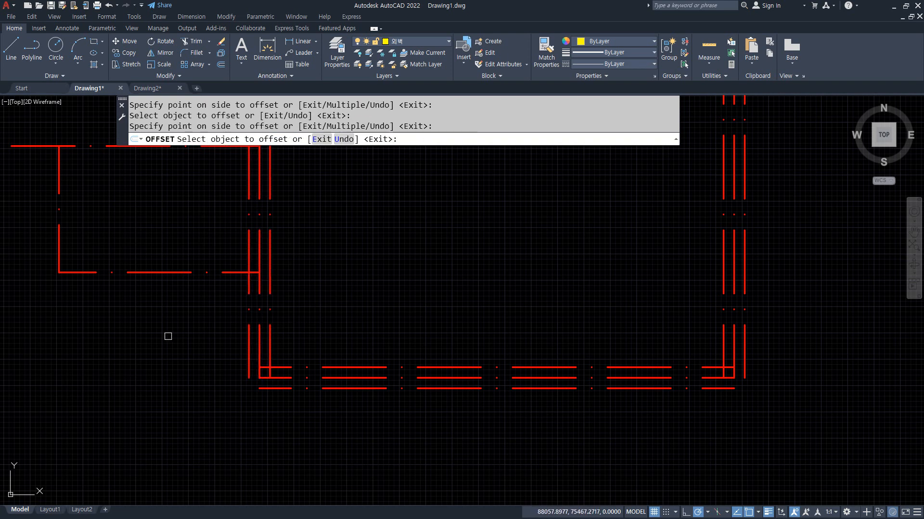
- Offset the bottom and left centerlines of the small projecting bay by 100 to both sides
{"action": "left_click", "coordinate": [186, 269]}
{"action": "left_click", "coordinate": [186, 247]}
{"action": "left_click", "coordinate": [176, 270]}
{"action": "left_click", "coordinate": [171, 315]}
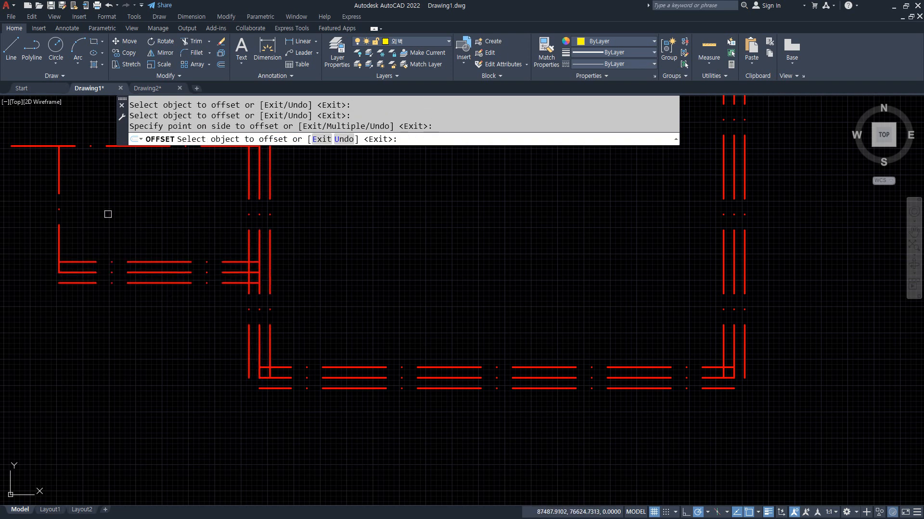
{"action": "middle_click_drag", "start_coordinate": [108, 214], "coordinate": [148, 286]}
{"action": "left_click", "coordinate": [99, 252]}
{"action": "left_click", "coordinate": [147, 249]}
{"action": "left_click", "coordinate": [97, 249]}
{"action": "left_click", "coordinate": [69, 245]}
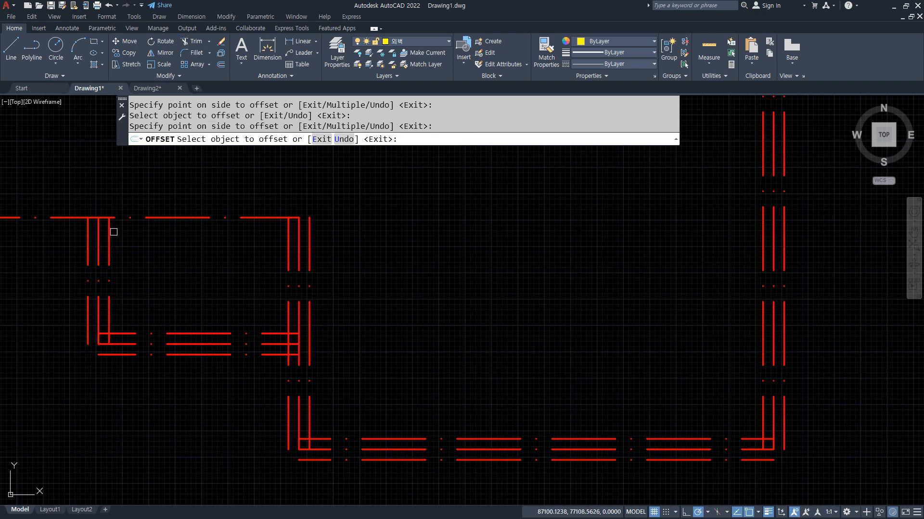
- Offset the long lower horizontal centerline running above the small projecting bay by 100 to both sides
{"action": "left_click", "coordinate": [154, 219]}
{"action": "left_click", "coordinate": [156, 209]}
{"action": "left_click", "coordinate": [157, 218]}
{"action": "left_click", "coordinate": [158, 260]}
- Offset the right centerline of the small inner room above the lower exterior wall by 100 to both sides
{"action": "scroll", "coordinate": [120, 255], "scroll_direction": "down", "scroll_amount": 2}
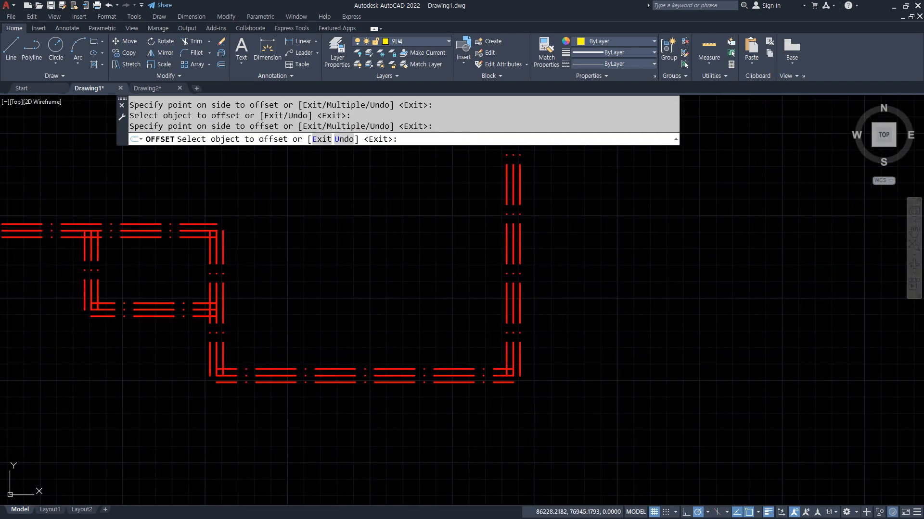
{"action": "middle_click_drag", "start_coordinate": [39, 252], "coordinate": [600, 349]}
{"action": "middle_click_drag", "start_coordinate": [526, 271], "coordinate": [472, 287]}
{"action": "scroll", "coordinate": [476, 283], "scroll_direction": "up", "scroll_amount": 2}
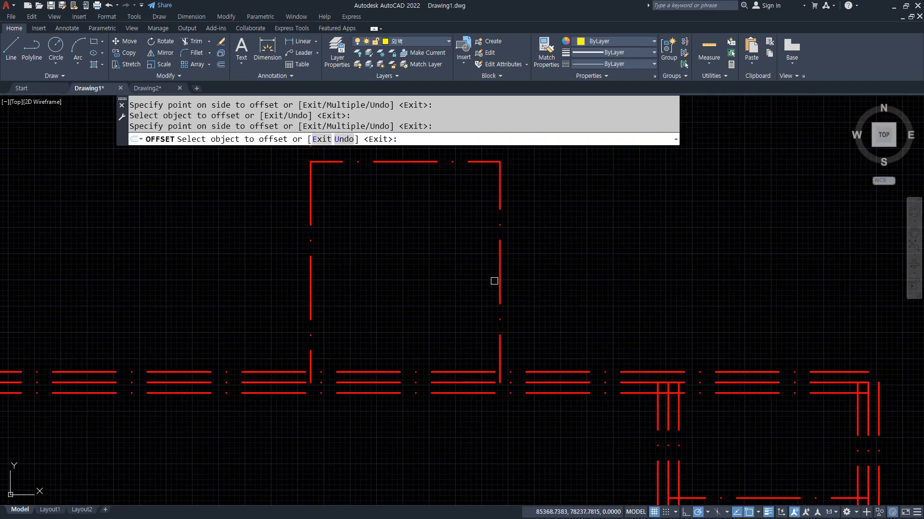
{"action": "left_click", "coordinate": [495, 281]}
{"action": "left_click", "coordinate": [541, 275]}
{"action": "left_click", "coordinate": [496, 276]}
{"action": "left_click", "coordinate": [499, 275]}
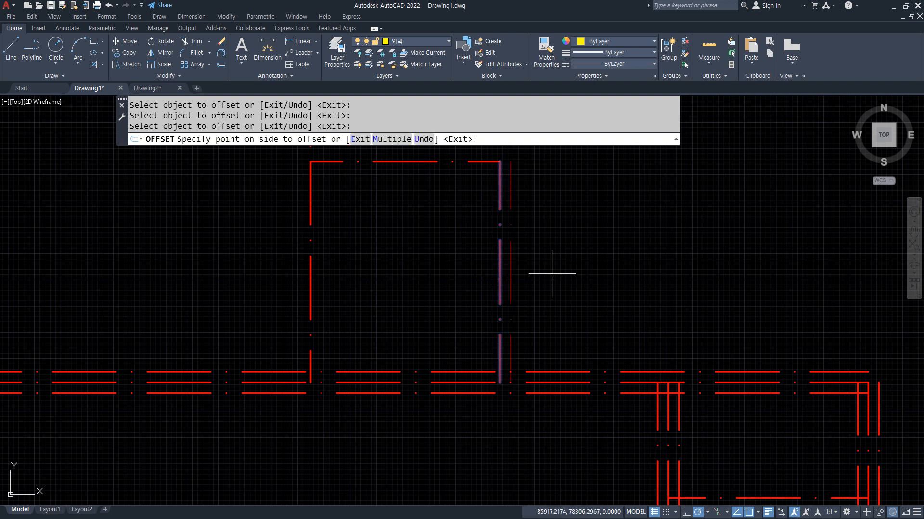
{"action": "left_click", "coordinate": [552, 273]}
{"action": "left_click", "coordinate": [503, 275]}
{"action": "left_click", "coordinate": [481, 260]}
- Offset the small inner room's top centerline and the long vertical centerline on its left by 100 to both sides
{"action": "middle_click_drag", "start_coordinate": [426, 174], "coordinate": [425, 264]}
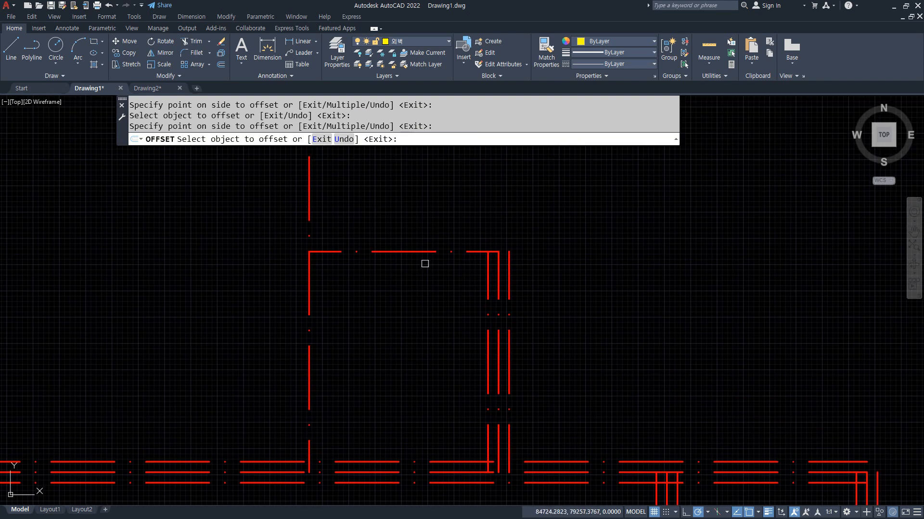
{"action": "left_click", "coordinate": [416, 252]}
{"action": "left_click", "coordinate": [413, 244]}
{"action": "left_click", "coordinate": [402, 251]}
{"action": "left_click", "coordinate": [398, 289]}
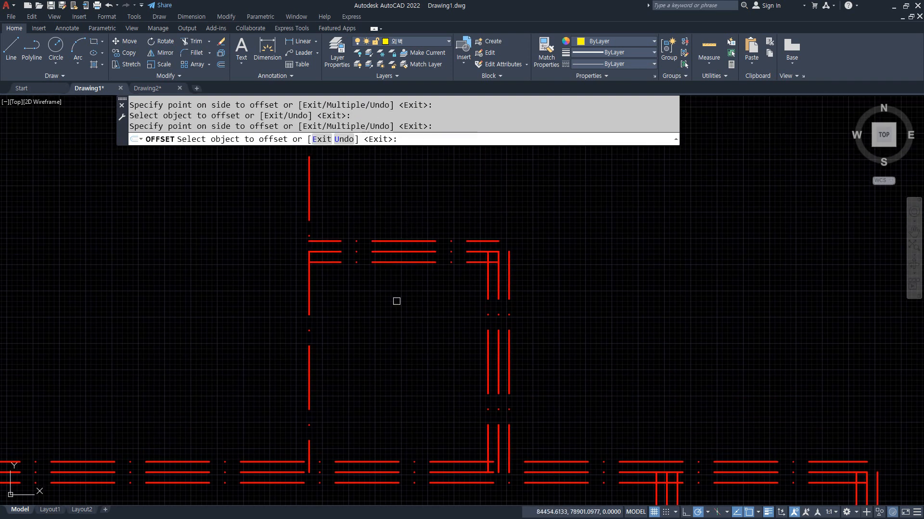
{"action": "left_click", "coordinate": [306, 298]}
{"action": "left_click", "coordinate": [346, 297]}
{"action": "left_click", "coordinate": [307, 295]}
{"action": "left_click", "coordinate": [288, 282]}
- Offset the plan's leftmost exterior vertical centerline by 100 to both sides and finish the Offset command
{"action": "scroll", "coordinate": [241, 301], "scroll_direction": "down", "scroll_amount": 4}
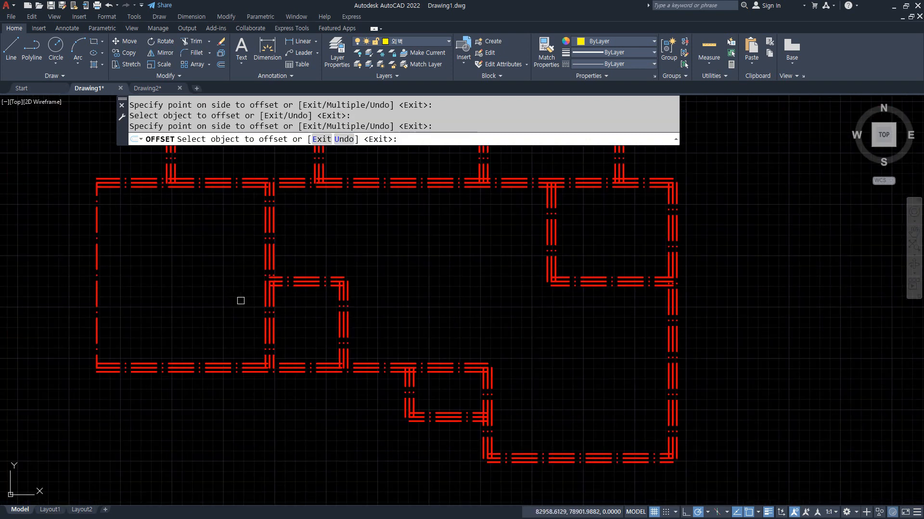
{"action": "scroll", "coordinate": [196, 303], "scroll_direction": "up", "scroll_amount": 4}
{"action": "left_click", "coordinate": [166, 278]}
{"action": "left_click", "coordinate": [224, 278]}
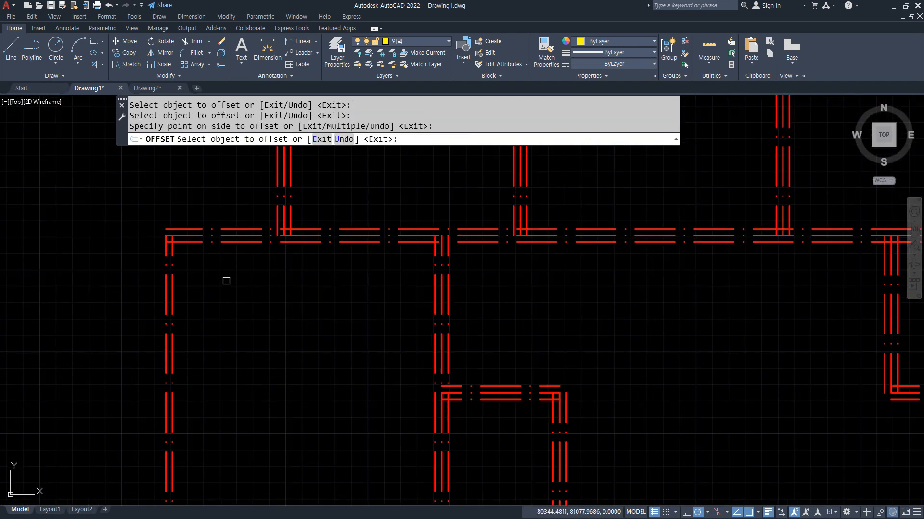
{"action": "left_click", "coordinate": [167, 289]}
{"action": "left_click", "coordinate": [147, 292]}
{"action": "key", "text": "Return"}
{"action": "scroll", "coordinate": [183, 310], "scroll_direction": "down", "scroll_amount": 2}
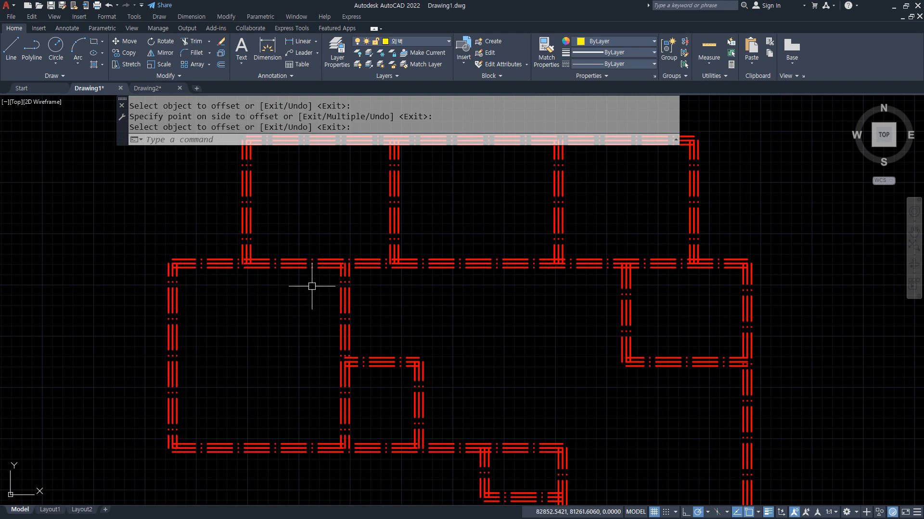
{"action": "mouse_move", "coordinate": [311, 286]}
{"action": "middle_mouse_down"}
{"action": "mouse_move", "coordinate": [320, 316]}
{"action": "mouse_move", "coordinate": [248, 250]}
{"action": "middle_mouse_up"}
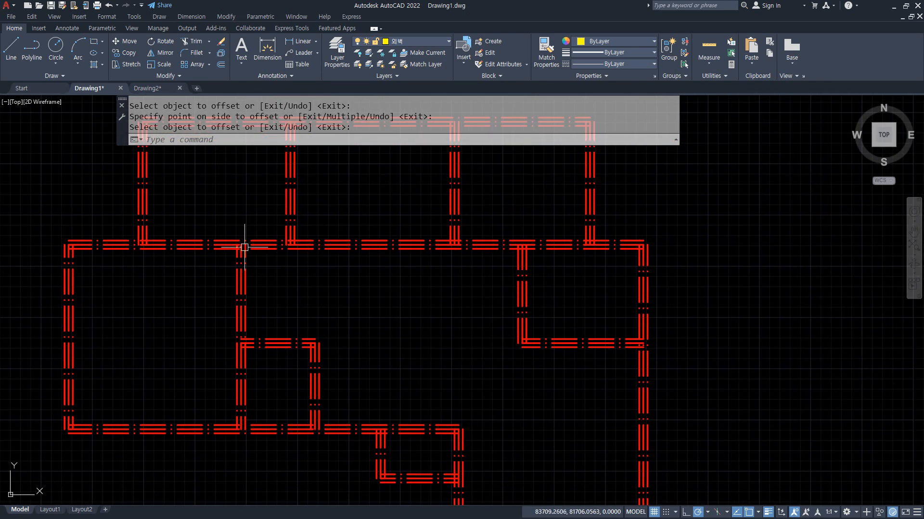
- Move the outer offset line of the topmost horizontal wall to the 외벽 layer
{"action": "scroll", "coordinate": [298, 328], "scroll_direction": "down", "scroll_amount": 2}
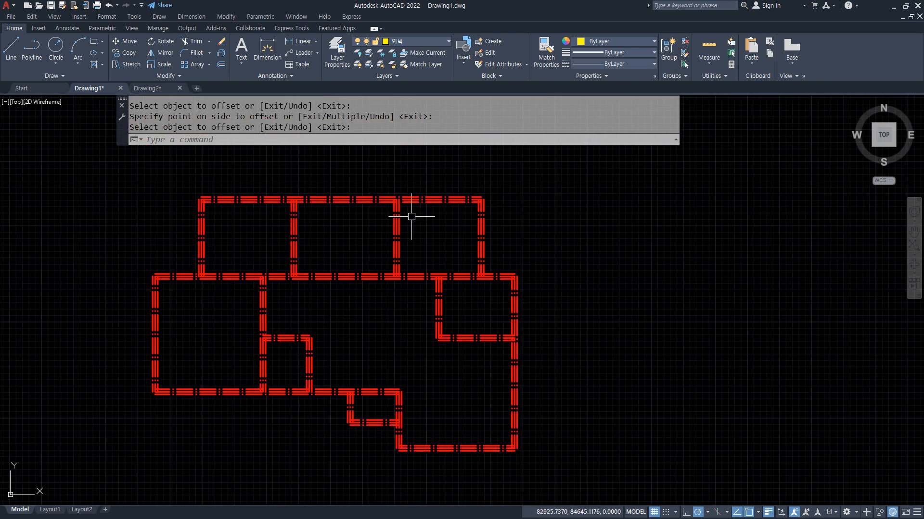
{"action": "scroll", "coordinate": [213, 190], "scroll_direction": "up", "scroll_amount": 5}
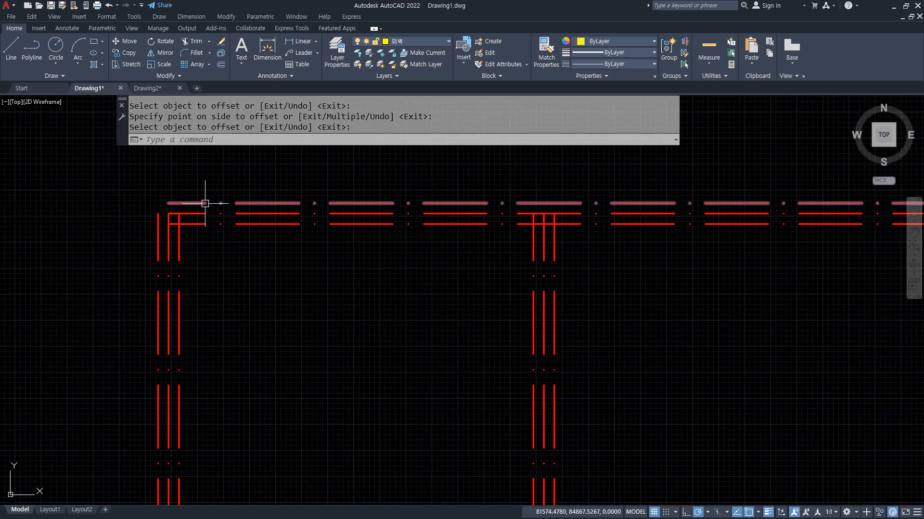
{"action": "key", "text": "Return"}
{"action": "left_click", "coordinate": [202, 203]}
{"action": "left_click", "coordinate": [399, 42]}
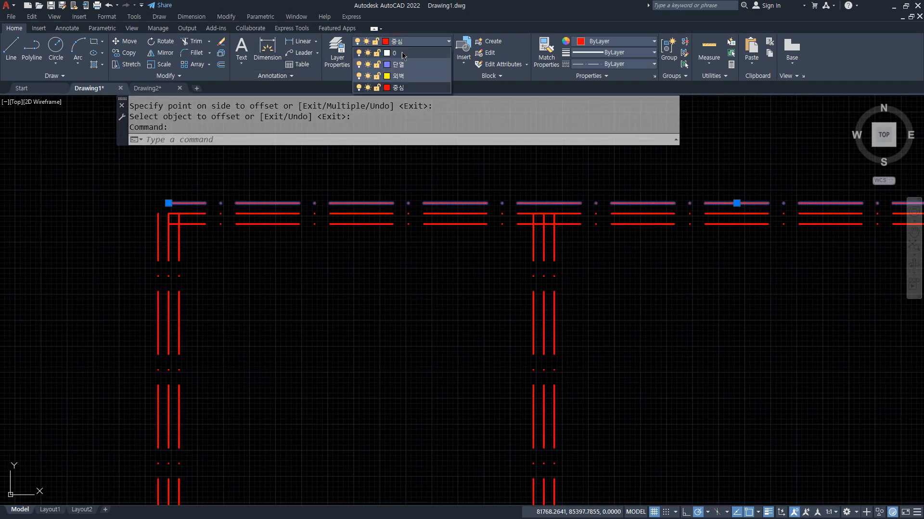
{"action": "left_click", "coordinate": [389, 74]}
{"action": "key", "text": "Escape"}
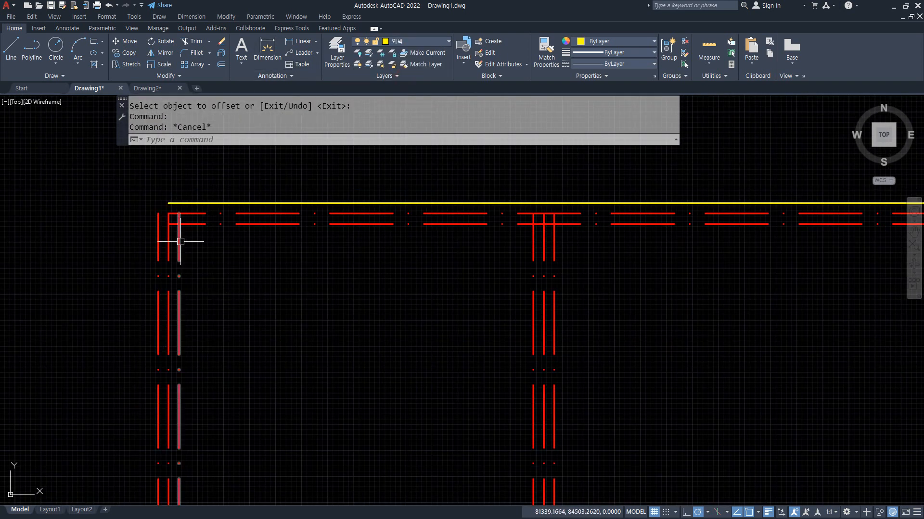
- Fillet the outer and inner wall lines at the upper block's top-left corner into sharp corners
{"action": "scroll", "coordinate": [178, 218], "scroll_direction": "up", "scroll_amount": 2}
{"action": "type", "text": "f"}
{"action": "key", "text": "Return"}
{"action": "left_click", "coordinate": [174, 196]}
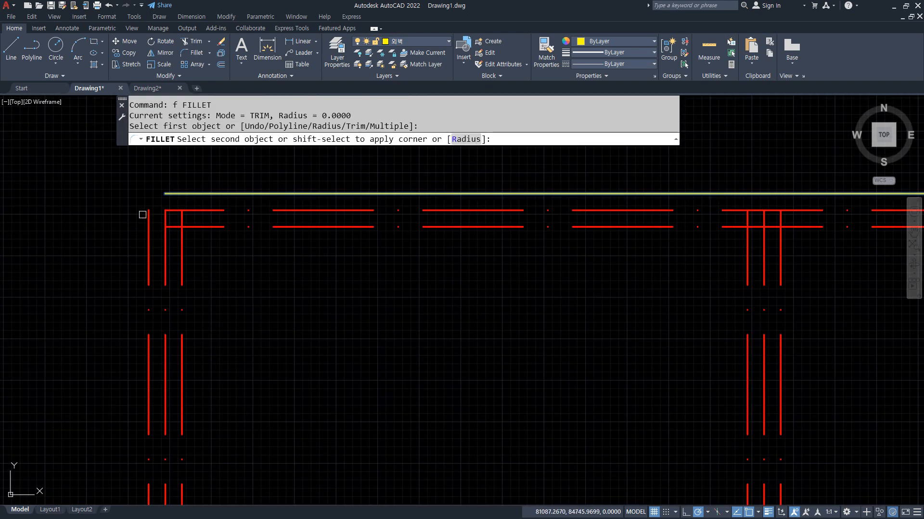
{"action": "left_click", "coordinate": [149, 214]}
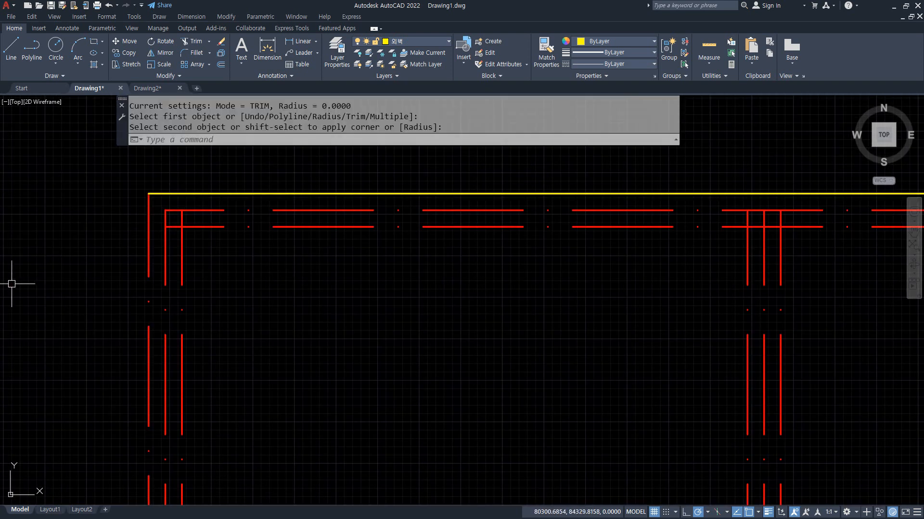
{"action": "key", "text": "Return"}
{"action": "left_click", "coordinate": [202, 226]}
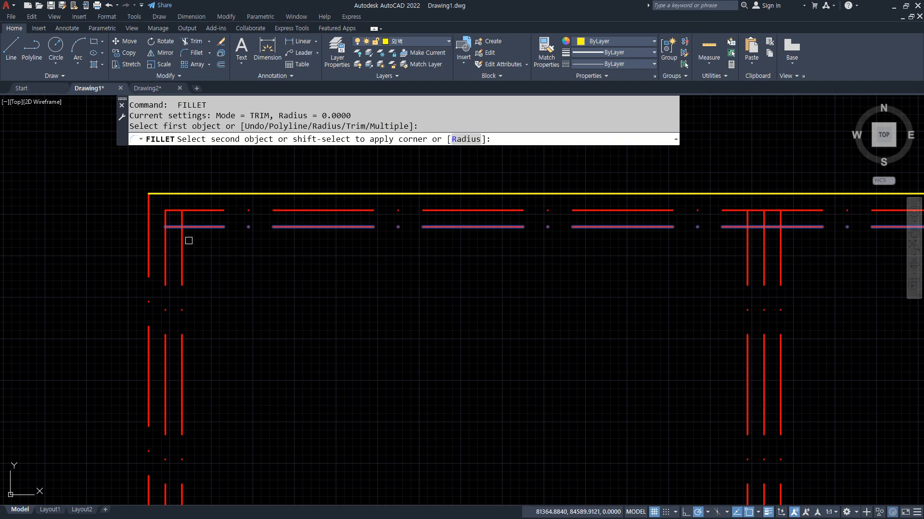
{"action": "left_click", "coordinate": [182, 242]}
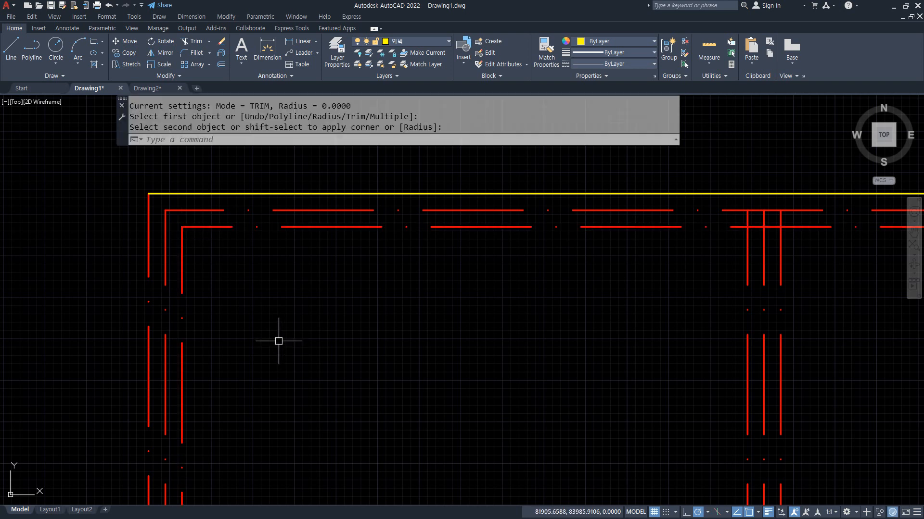
- Match the inner line of the topmost wall to the properties of the yellow outer line
{"action": "type", "text": "ma"}
{"action": "key", "text": "Return"}
{"action": "left_click", "coordinate": [216, 194]}
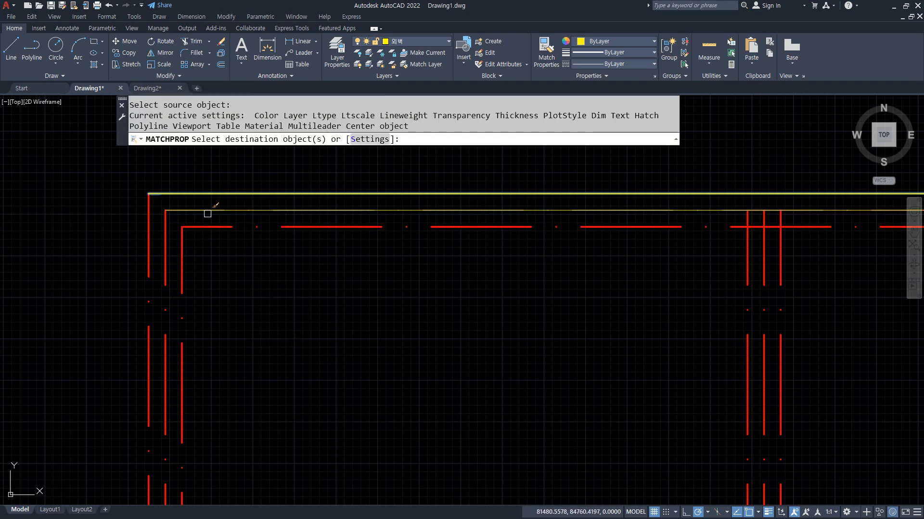
{"action": "left_click", "coordinate": [208, 226]}
{"action": "key", "text": "Return"}
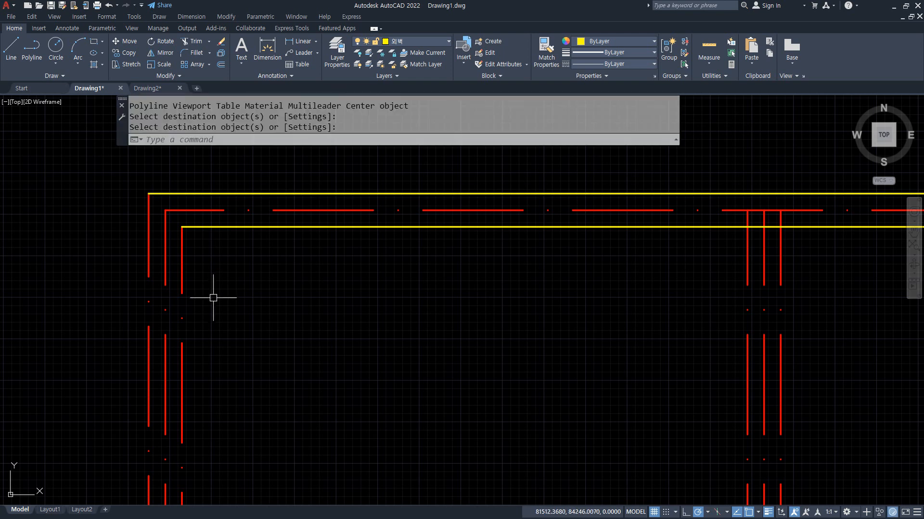
- Join the top and left outer wall lines into one polyline, and the matching inner lines into another
{"action": "type", "text": "j"}
{"action": "key", "text": "Return"}
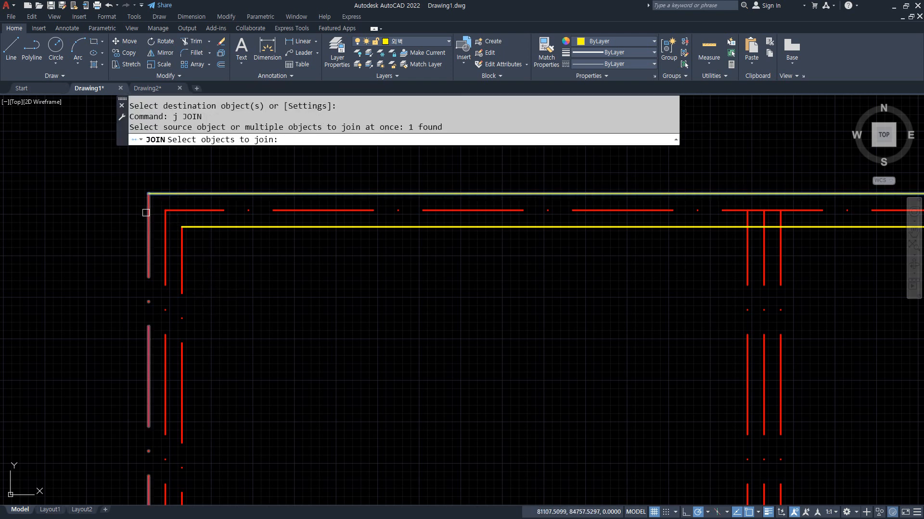
{"action": "left_click", "coordinate": [146, 213]}
{"action": "key", "text": "Return"}
{"action": "key", "text": "Return"}
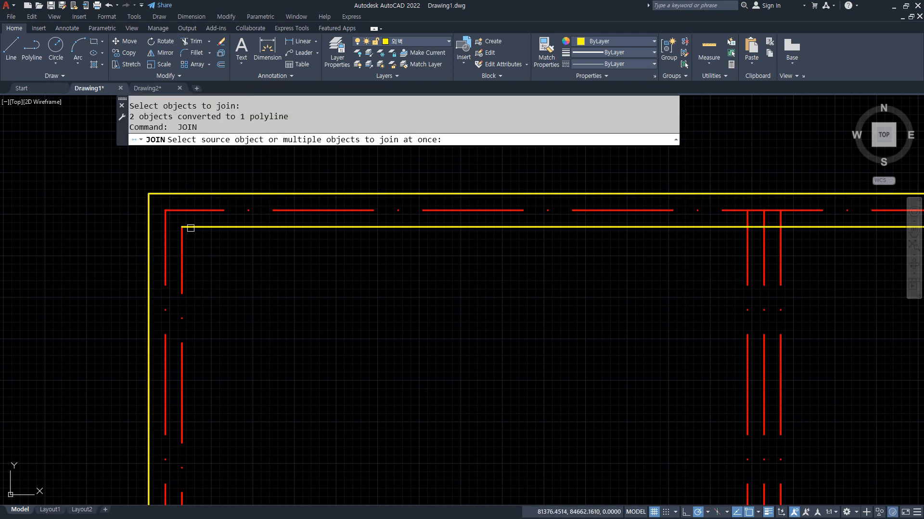
{"action": "left_click", "coordinate": [190, 226]}
{"action": "left_click", "coordinate": [182, 243]}
{"action": "key", "text": "Return"}
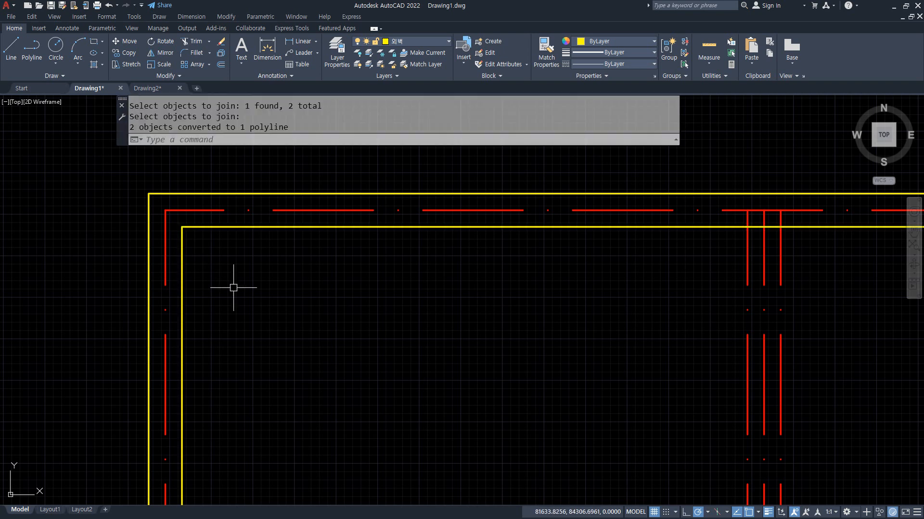
{"action": "left_click", "coordinate": [211, 227]}
{"action": "left_click", "coordinate": [198, 194]}
{"action": "left_click", "coordinate": [189, 181]}
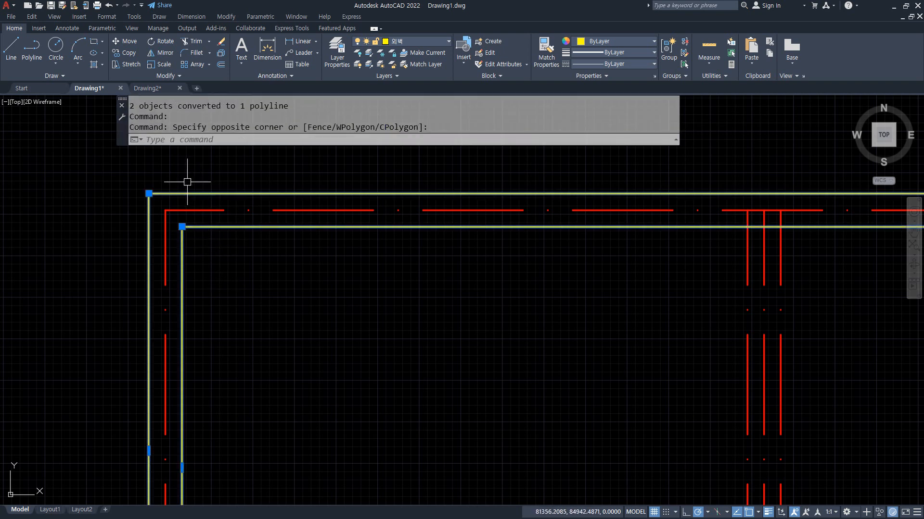
{"action": "key", "text": "Escape"}
- Trim the middle horizontal wall's upper line inside the upper block's left wall and fillet its left part with that wall's outer line
{"action": "scroll", "coordinate": [206, 173], "scroll_direction": "down", "scroll_amount": 5}
{"action": "scroll", "coordinate": [181, 289], "scroll_direction": "up", "scroll_amount": 10}
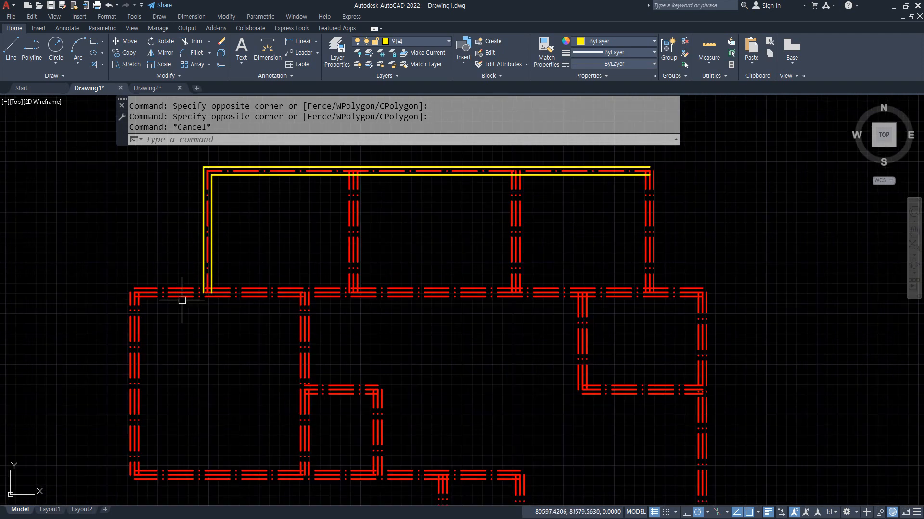
{"action": "type", "text": "tr"}
{"action": "key", "text": "Return"}
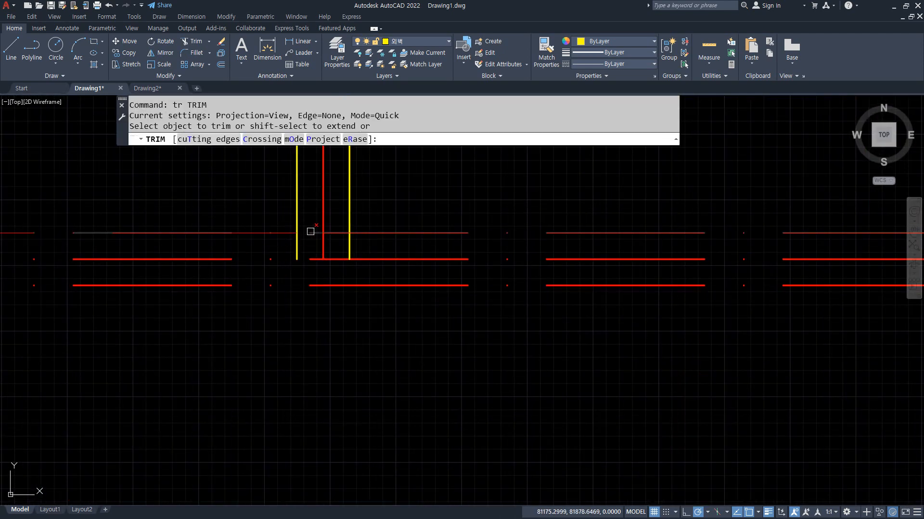
{"action": "left_click", "coordinate": [311, 233]}
{"action": "scroll", "coordinate": [325, 287], "scroll_direction": "down", "scroll_amount": 2}
{"action": "type", "text": "f"}
{"action": "key", "text": "Return"}
{"action": "left_click", "coordinate": [307, 240]}
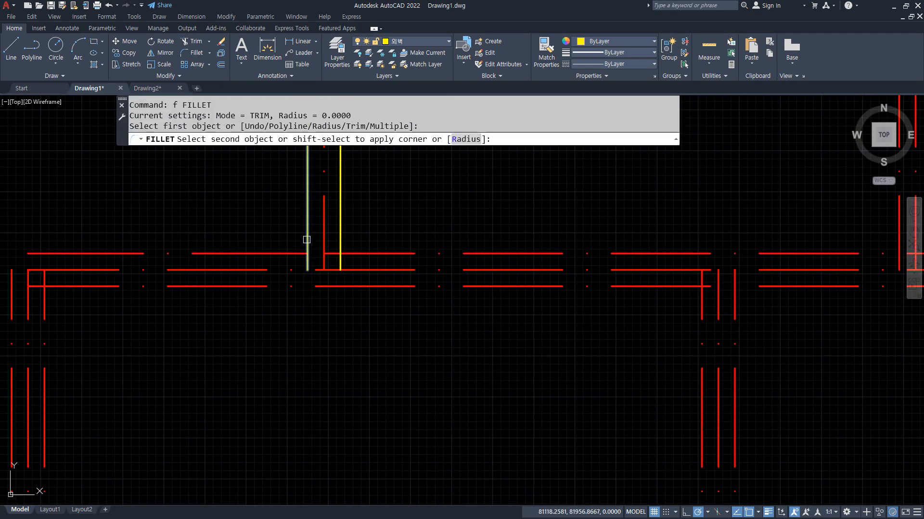
{"action": "left_click", "coordinate": [289, 252]}
- Fillet the yellow outer line with the leftmost wall's outer line at the left room's top-left corner
{"action": "middle_click_drag", "start_coordinate": [288, 253], "coordinate": [419, 206]}
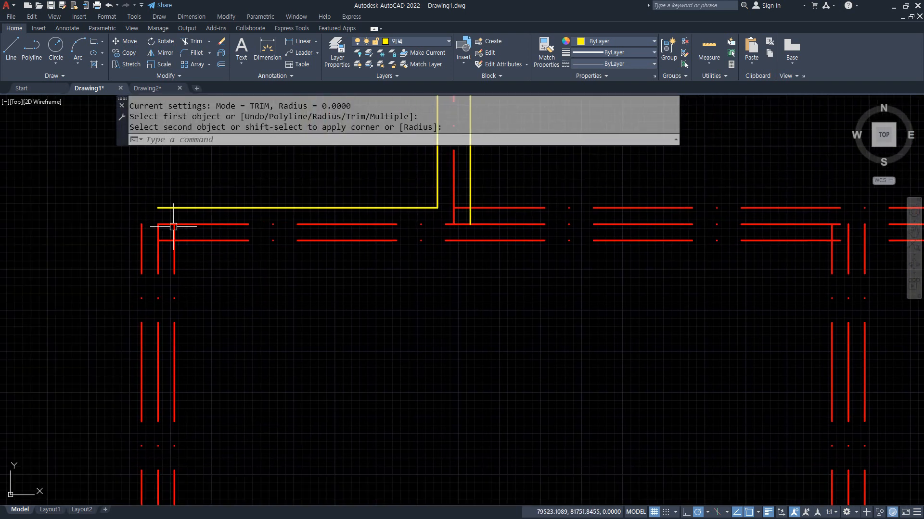
{"action": "key", "text": "Return"}
{"action": "left_click", "coordinate": [163, 207]}
{"action": "left_click", "coordinate": [141, 234]}
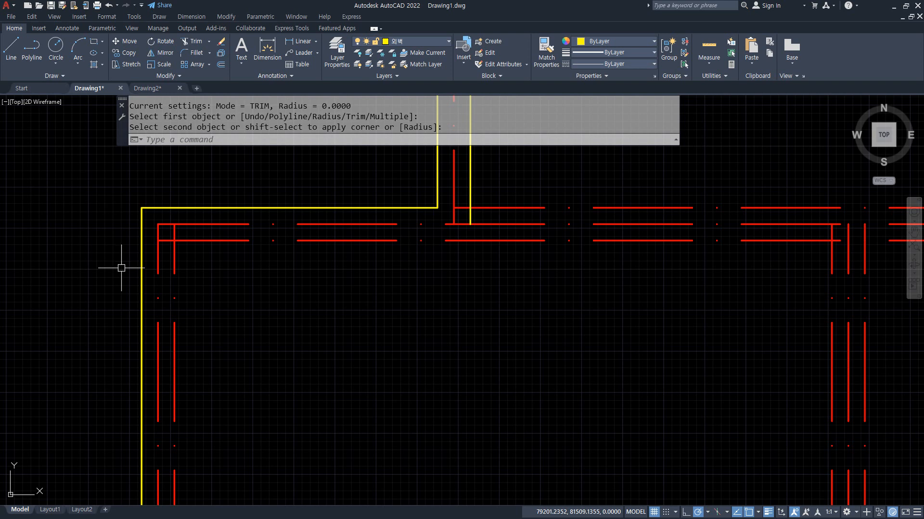
- Fillet the leftmost wall's outer line with the lower wall's outer line at the left room's bottom-left corner
{"action": "scroll", "coordinate": [197, 295], "scroll_direction": "down", "scroll_amount": 2}
{"action": "mouse_move", "coordinate": [205, 411]}
{"action": "middle_mouse_down"}
{"action": "mouse_move", "coordinate": [192, 384]}
{"action": "mouse_move", "coordinate": [190, 278]}
{"action": "middle_mouse_up"}
{"action": "scroll", "coordinate": [220, 435], "scroll_direction": "up", "scroll_amount": 1}
{"action": "middle_click_drag", "start_coordinate": [220, 436], "coordinate": [212, 409]}
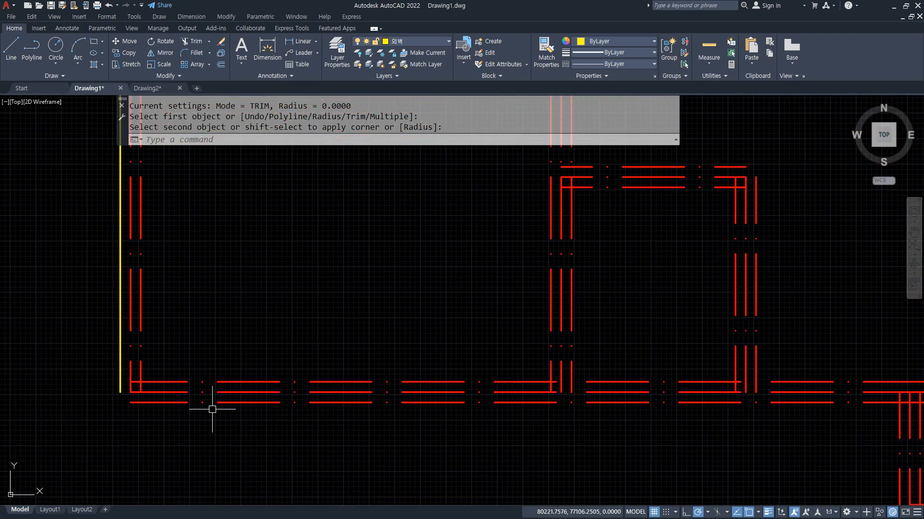
{"action": "type", "text": "f"}
{"action": "key", "text": "Return"}
{"action": "left_click", "coordinate": [120, 385]}
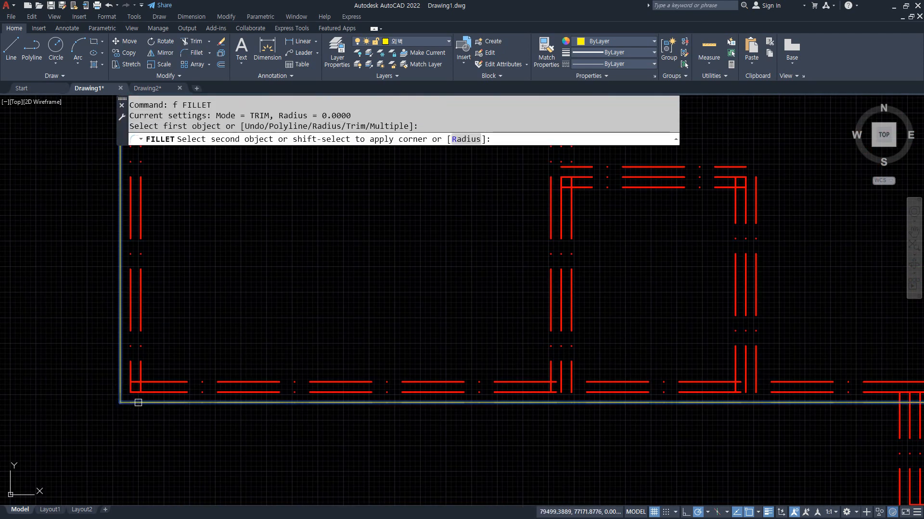
{"action": "left_click", "coordinate": [138, 402]}
- Trim the lower wall's outer line inside the projecting bay's left wall and fillet it with the bay's left outer line
{"action": "scroll", "coordinate": [501, 404], "scroll_direction": "down", "scroll_amount": 1}
{"action": "middle_click_drag", "start_coordinate": [711, 412], "coordinate": [332, 347]}
{"action": "scroll", "coordinate": [377, 354], "scroll_direction": "up", "scroll_amount": 1}
{"action": "scroll", "coordinate": [371, 334], "scroll_direction": "up", "scroll_amount": 1}
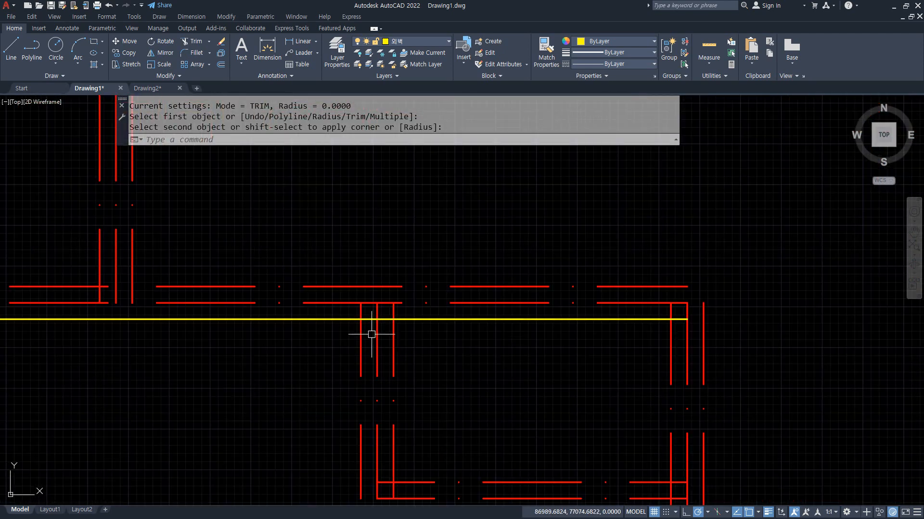
{"action": "type", "text": "tr"}
{"action": "key", "text": "Return"}
{"action": "left_click", "coordinate": [368, 319]}
{"action": "key", "text": "Return"}
{"action": "type", "text": "f"}
{"action": "key", "text": "Return"}
{"action": "left_click", "coordinate": [344, 319]}
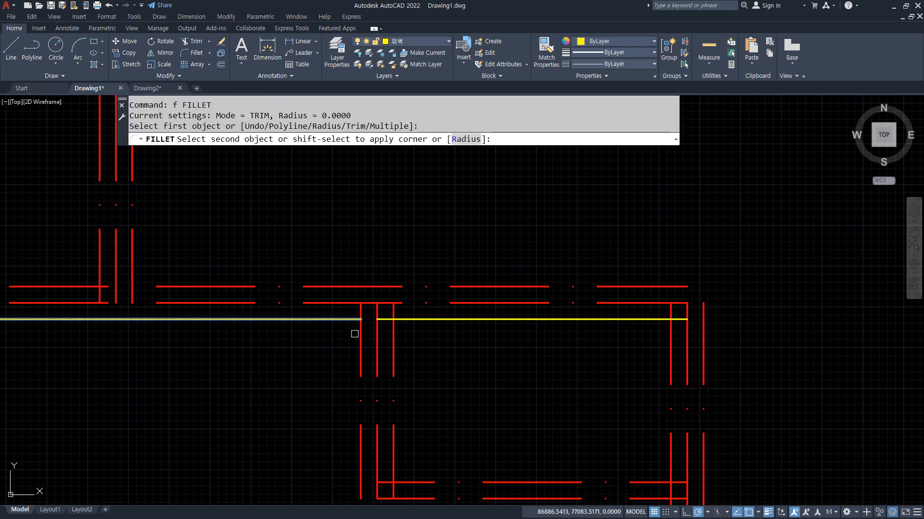
{"action": "left_click", "coordinate": [360, 336]}
- Fillet the outer lines at the projecting bay's bottom-left corner
{"action": "middle_click_drag", "start_coordinate": [367, 402], "coordinate": [288, 211]}
{"action": "key", "text": "Return"}
{"action": "left_click", "coordinate": [282, 303]}
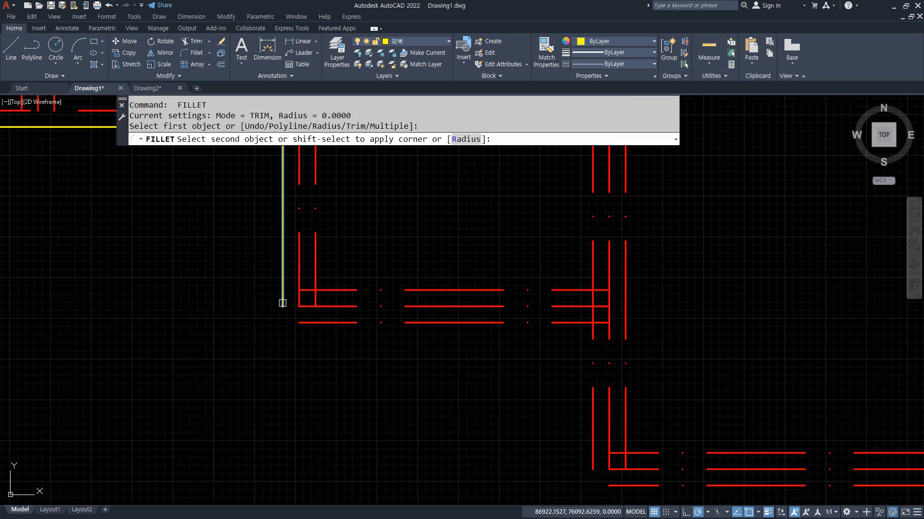
{"action": "left_click", "coordinate": [407, 323]}
- Trim the vertical wall's outer line at the bay's bottom edge and fillet its lower part with the bay's bottom outer line
{"action": "middle_click_drag", "start_coordinate": [419, 373], "coordinate": [383, 380]}
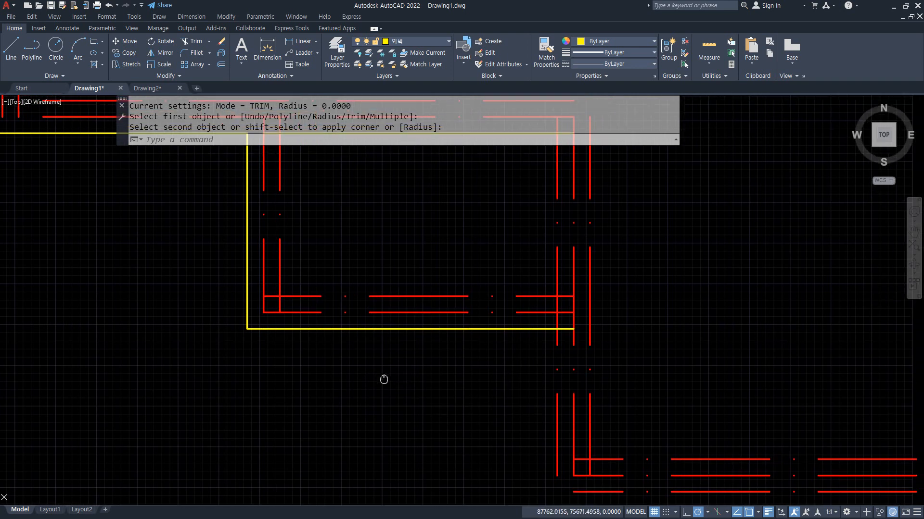
{"action": "type", "text": "tr"}
{"action": "key", "text": "Return"}
{"action": "key", "text": "Escape"}
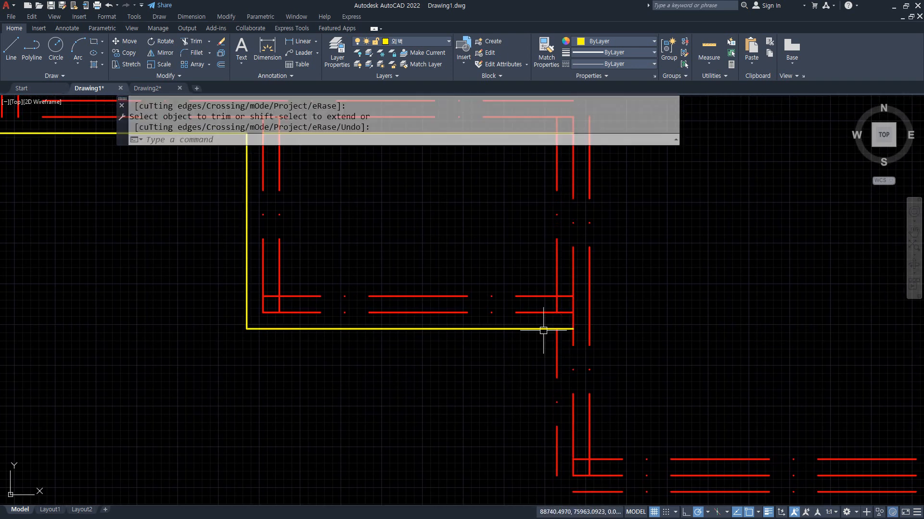
{"action": "type", "text": "f"}
{"action": "key", "text": "Return"}
{"action": "left_click", "coordinate": [548, 329]}
{"action": "left_click", "coordinate": [556, 351]}
- Fillet the outer vertical line below the bay with the lowest horizontal wall's outer line
{"action": "middle_click_drag", "start_coordinate": [515, 431], "coordinate": [251, 212]}
{"action": "type", "text": "f"}
{"action": "key", "text": "Return"}
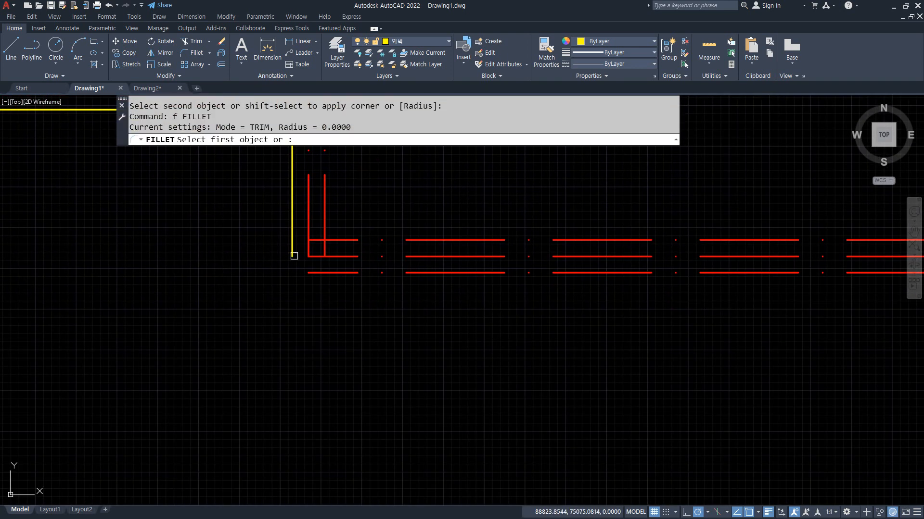
{"action": "left_click", "coordinate": [294, 255]}
{"action": "left_click", "coordinate": [315, 271]}
- Fillet the outer wall lines at the plan's bottom-right corner
{"action": "scroll", "coordinate": [533, 296], "scroll_direction": "down", "scroll_amount": 4}
{"action": "middle_click_drag", "start_coordinate": [756, 272], "coordinate": [369, 294]}
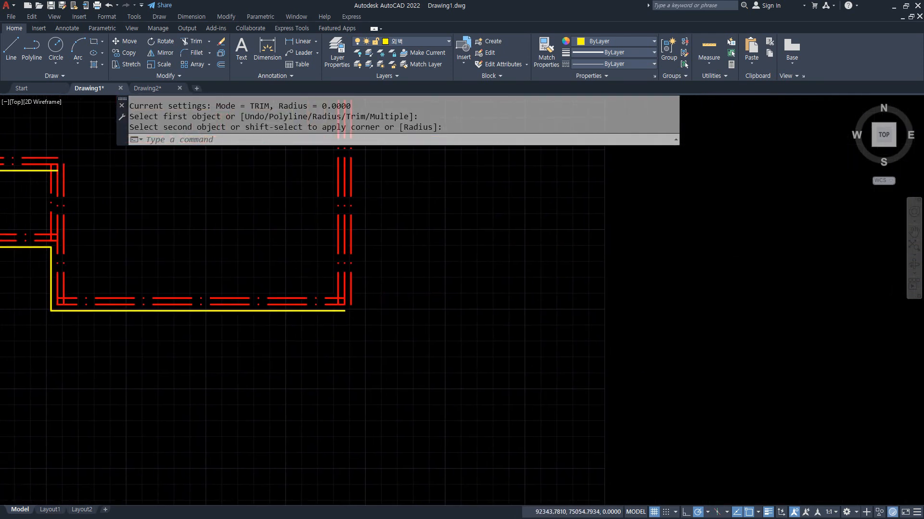
{"action": "scroll", "coordinate": [369, 293], "scroll_direction": "up", "scroll_amount": 4}
{"action": "type", "text": "f"}
{"action": "key", "text": "Return"}
{"action": "left_click", "coordinate": [322, 312]}
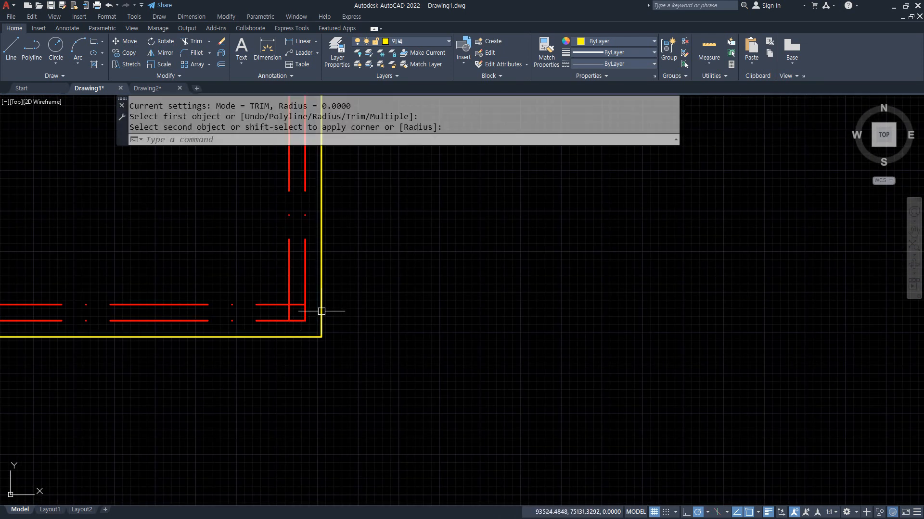
- Fillet the rightmost wall's outer line with the middle horizontal wall's outer line at their upper corner and end the Fillet command
{"action": "scroll", "coordinate": [345, 305], "scroll_direction": "down", "scroll_amount": 6}
{"action": "middle_click_drag", "start_coordinate": [356, 202], "coordinate": [318, 441]}
{"action": "scroll", "coordinate": [298, 291], "scroll_direction": "up", "scroll_amount": 4}
{"action": "key", "text": "space"}
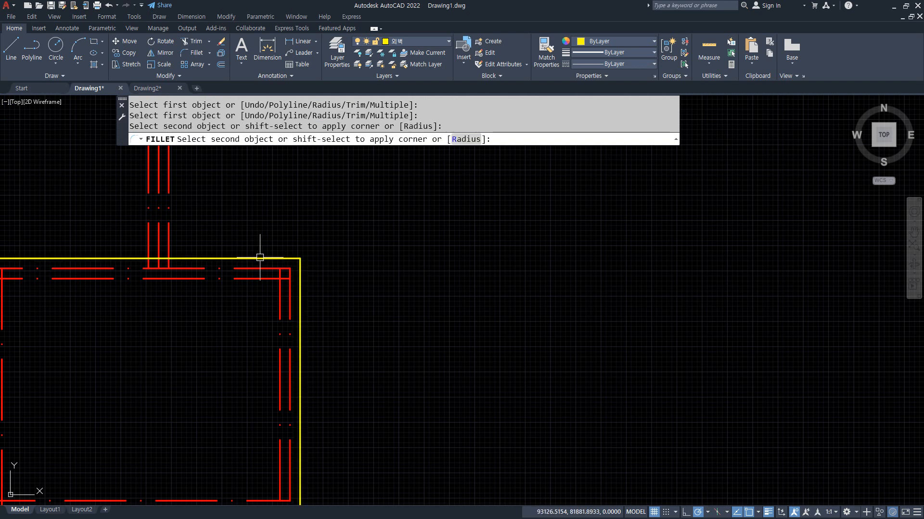
{"action": "left_click", "coordinate": [259, 258]}
{"action": "key", "text": "space"}
{"action": "key", "text": "Escape"}
- Trim the middle wall's yellow line inside the upper block's right wall and fillet its right part with that wall's outer line
{"action": "scroll", "coordinate": [164, 265], "scroll_direction": "up", "scroll_amount": 4}
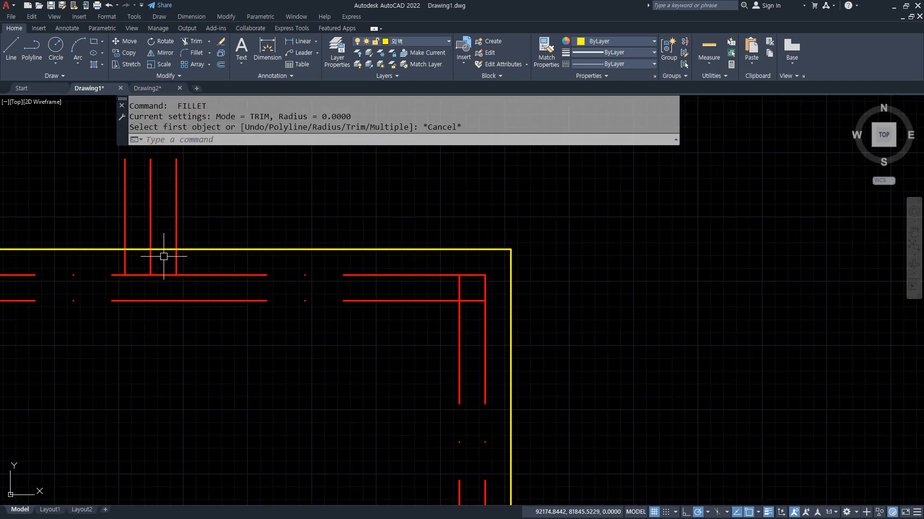
{"action": "type", "text": "tr"}
{"action": "key", "text": "space"}
{"action": "left_click", "coordinate": [164, 250]}
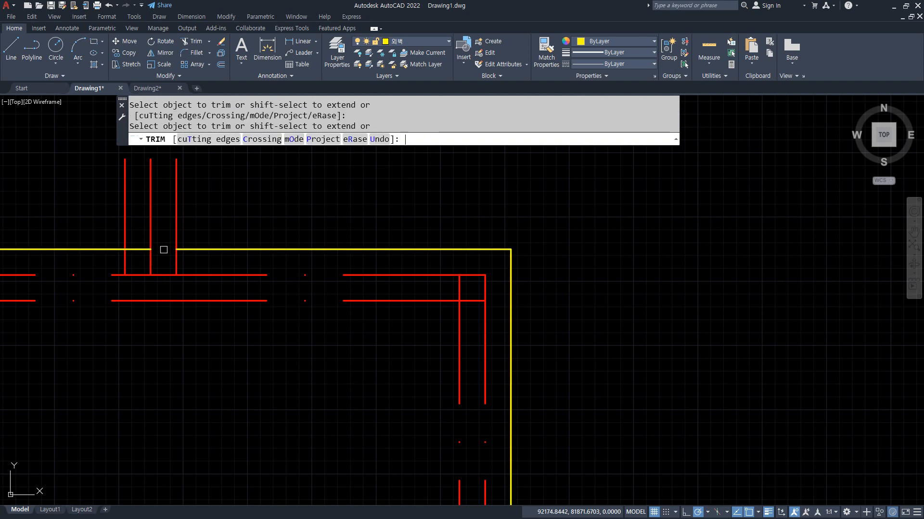
{"action": "key", "text": "space"}
{"action": "type", "text": "f"}
{"action": "key", "text": "space"}
{"action": "left_click", "coordinate": [179, 236]}
{"action": "left_click", "coordinate": [179, 236]}
- Fillet the outer wall lines at the upper block's top-right corner
{"action": "scroll", "coordinate": [178, 237], "scroll_direction": "down", "scroll_amount": 5}
{"action": "middle_click_drag", "start_coordinate": [217, 204], "coordinate": [349, 470]}
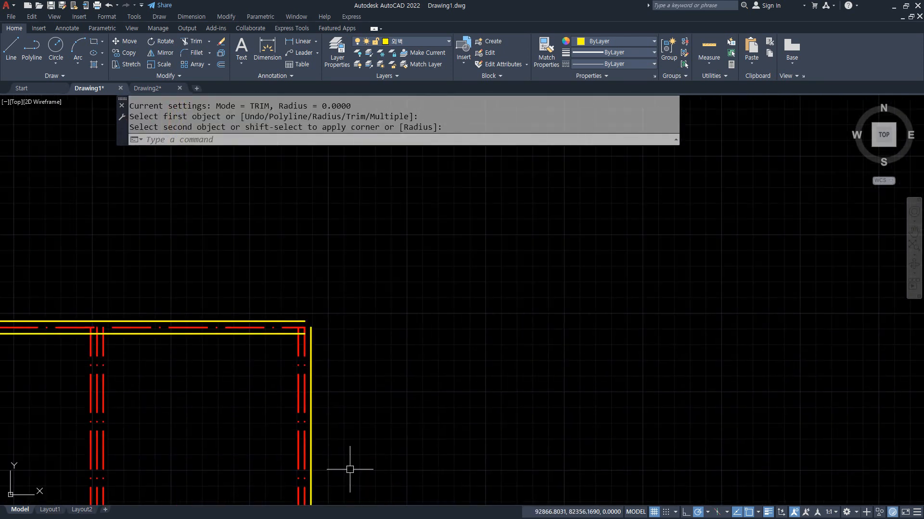
{"action": "type", "text": "f"}
{"action": "key", "text": "space"}
{"action": "left_click", "coordinate": [311, 361]}
{"action": "left_click", "coordinate": [284, 321]}
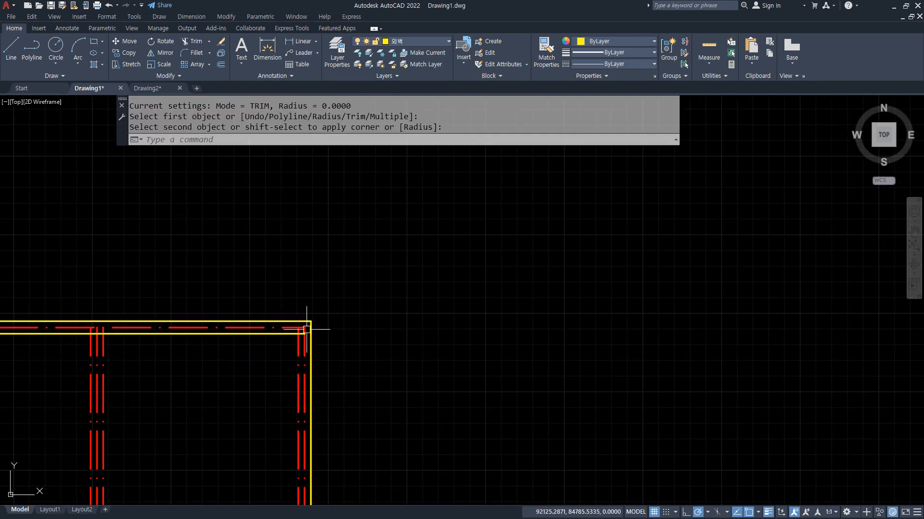
- Fillet the inner wall lines at the upper block's top-right corner
{"action": "scroll", "coordinate": [289, 344], "scroll_direction": "up", "scroll_amount": 3}
{"action": "middle_click_drag", "start_coordinate": [297, 367], "coordinate": [334, 284]}
{"action": "type", "text": "f"}
{"action": "key", "text": "space"}
{"action": "left_click", "coordinate": [333, 248]}
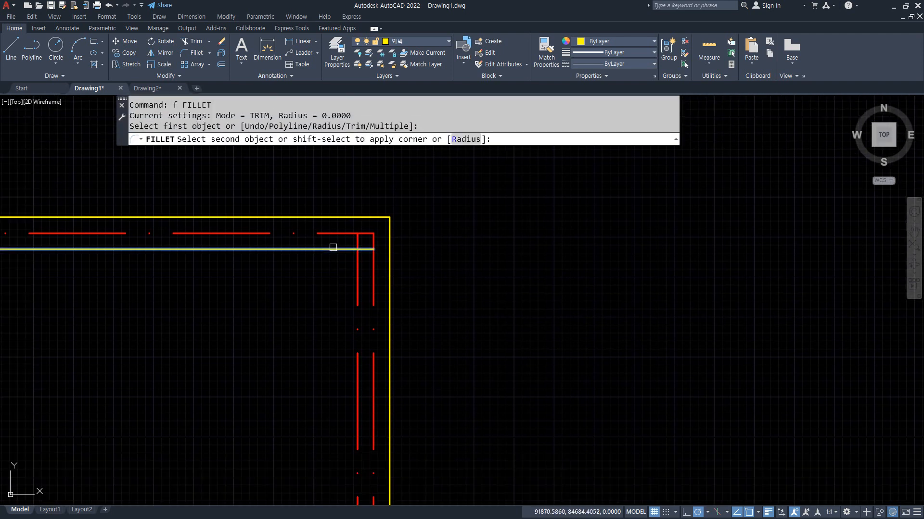
{"action": "left_click", "coordinate": [357, 270]}
- Fillet the upper block's right wall inner line with the middle horizontal wall's line at the block's bottom-right inner corner
{"action": "scroll", "coordinate": [316, 392], "scroll_direction": "down", "scroll_amount": 3}
{"action": "middle_click_drag", "start_coordinate": [316, 391], "coordinate": [330, 233]}
{"action": "scroll", "coordinate": [356, 302], "scroll_direction": "up", "scroll_amount": 4}
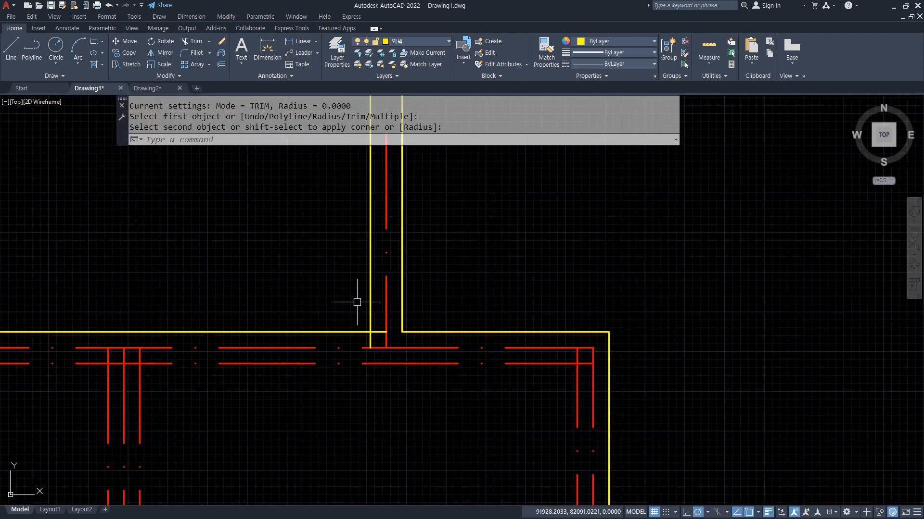
{"action": "key", "text": "space"}
{"action": "left_click", "coordinate": [369, 327]}
{"action": "left_click", "coordinate": [357, 331]}
- Trim the middle wall's yellow line inside the upper block's right partition and fillet its right part with the partition's right line
{"action": "scroll", "coordinate": [240, 329], "scroll_direction": "down", "scroll_amount": 4}
{"action": "middle_click_drag", "start_coordinate": [184, 312], "coordinate": [287, 310]}
{"action": "scroll", "coordinate": [288, 342], "scroll_direction": "up", "scroll_amount": 5}
{"action": "type", "text": "tr"}
{"action": "key", "text": "space"}
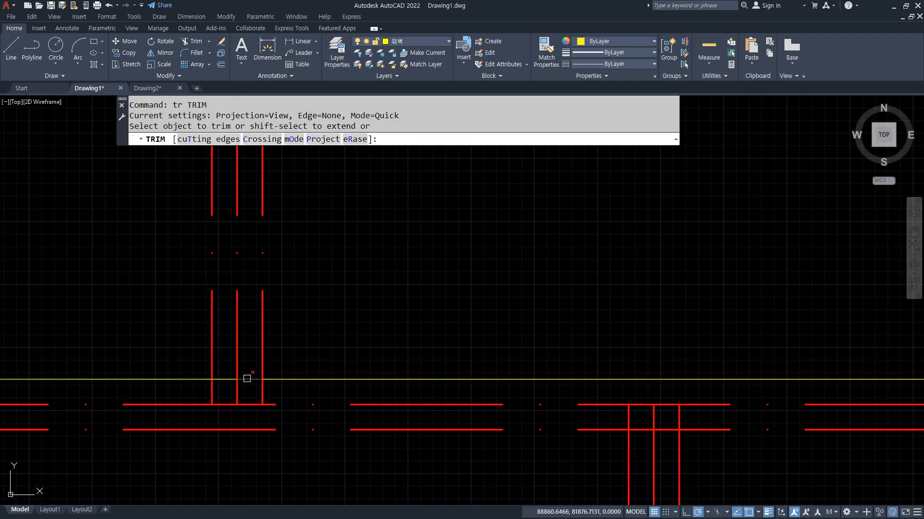
{"action": "left_click", "coordinate": [250, 379]}
{"action": "left_click", "coordinate": [275, 380]}
{"action": "left_click", "coordinate": [264, 357]}
{"action": "scroll", "coordinate": [295, 262], "scroll_direction": "down", "scroll_amount": 5}
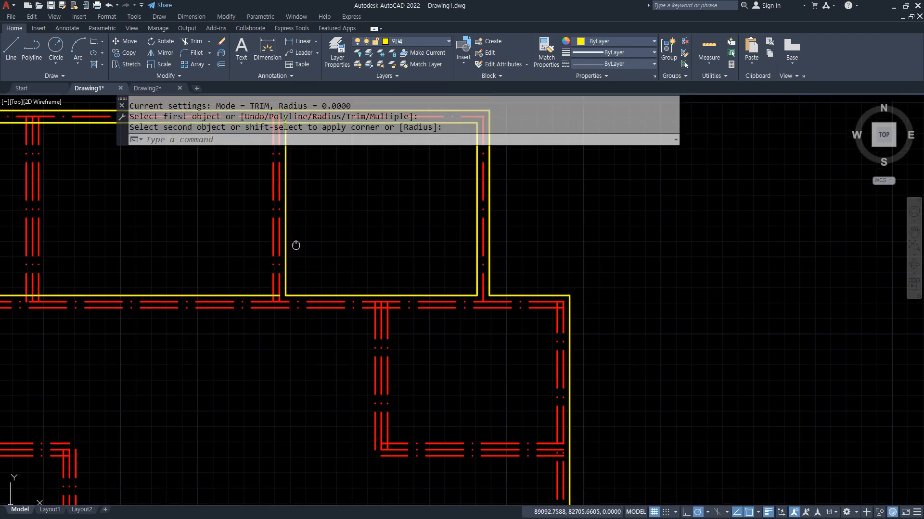
{"action": "middle_click_drag", "start_coordinate": [295, 246], "coordinate": [272, 371]}
{"action": "scroll", "coordinate": [267, 248], "scroll_direction": "up", "scroll_amount": 5}
{"action": "type", "text": "t"}
{"action": "key", "text": "space"}
{"action": "left_click", "coordinate": [243, 250]}
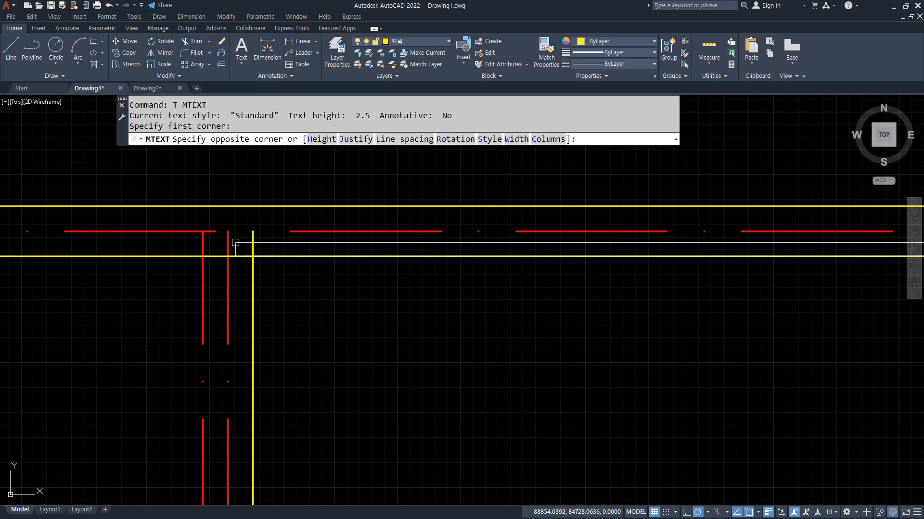
{"action": "key", "text": "Escape"}
{"action": "key", "text": "Escape"}
{"action": "type", "text": "tr"}
{"action": "key", "text": "space"}
{"action": "left_click_drag", "start_coordinate": [234, 251], "coordinate": [247, 261]}
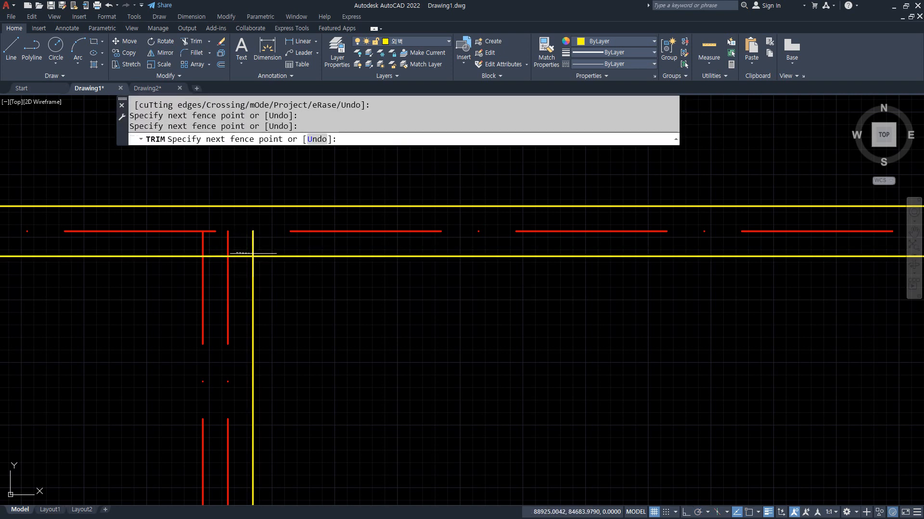
{"action": "key", "text": "Escape"}
- Trim the top wall's inner line inside the upper block's right partition and fillet its right part with the partition's right line
{"action": "type", "text": "tr"}
{"action": "key", "text": "space"}
{"action": "left_click", "coordinate": [241, 256]}
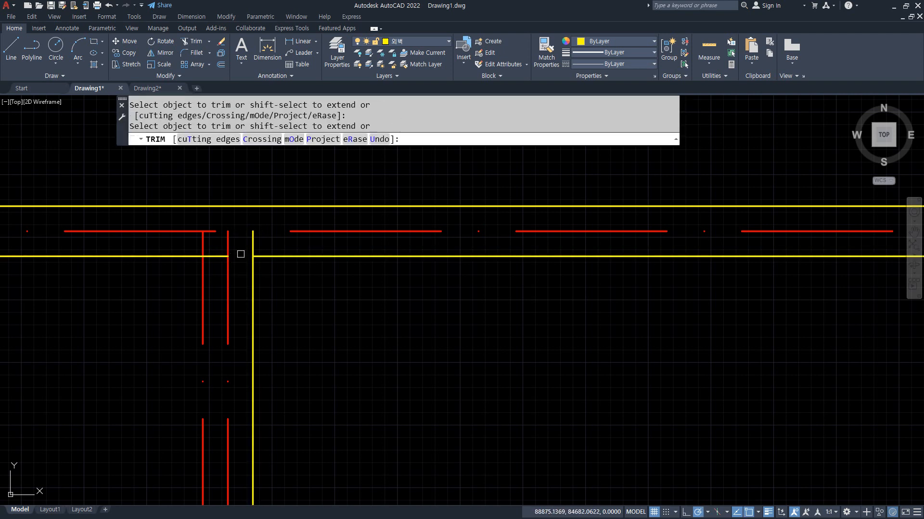
{"action": "key", "text": "space"}
{"action": "type", "text": "f"}
{"action": "key", "text": "space"}
{"action": "left_click", "coordinate": [265, 257]}
{"action": "left_click", "coordinate": [252, 270]}
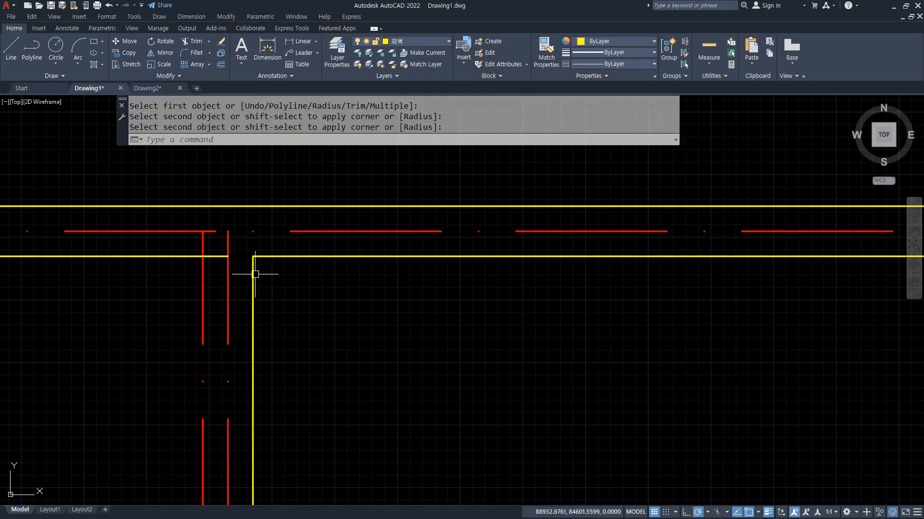
- Fillet the left part of the top wall's inner line with the right partition's left line
{"action": "type", "text": "f"}
{"action": "key", "text": "space"}
{"action": "left_click", "coordinate": [191, 257]}
{"action": "left_click", "coordinate": [203, 269]}
{"action": "scroll", "coordinate": [196, 326], "scroll_direction": "down", "scroll_amount": 6}
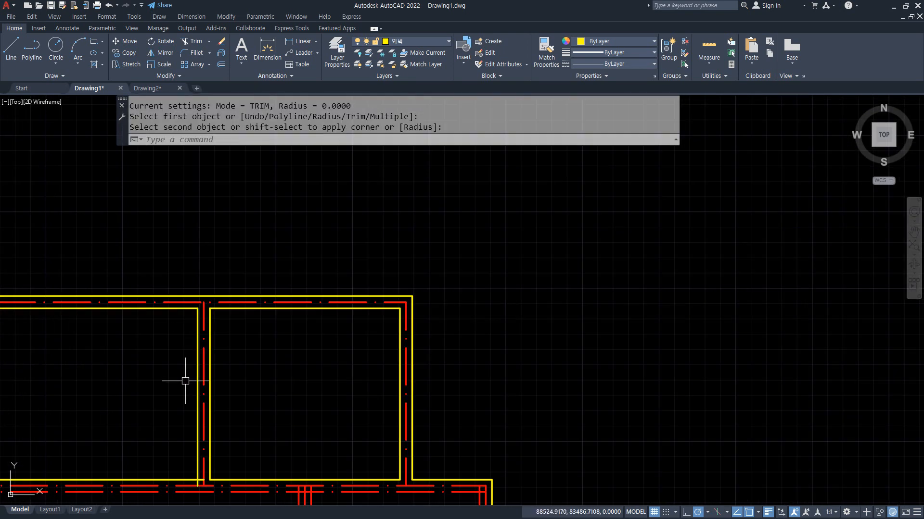
- Fillet the right partition's left line with the middle wall's upper line at the partition's lower end
{"action": "middle_click_drag", "start_coordinate": [186, 379], "coordinate": [266, 236]}
{"action": "scroll", "coordinate": [267, 334], "scroll_direction": "up", "scroll_amount": 4}
{"action": "key", "text": "space"}
{"action": "left_click", "coordinate": [306, 312]}
{"action": "left_click", "coordinate": [287, 320]}
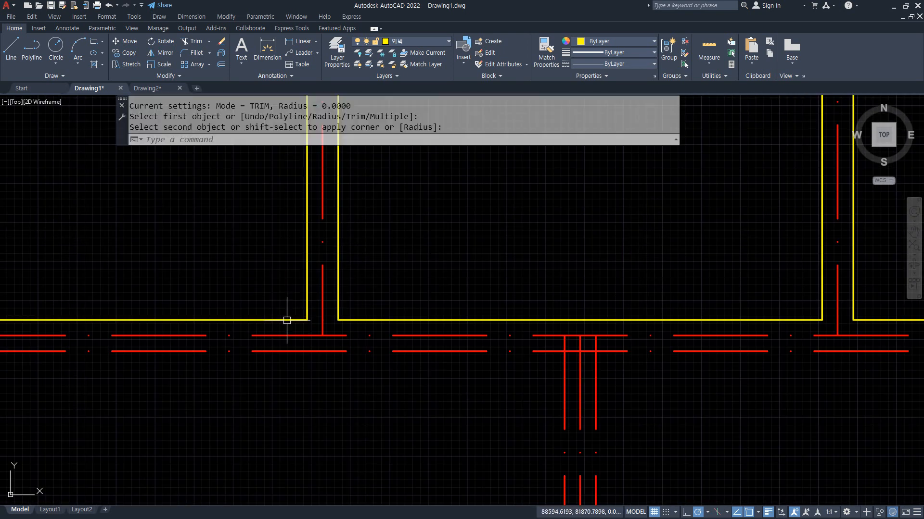
- Trim the middle wall's upper line inside the upper block's left partition and fillet both parts with the partition's side lines
{"action": "scroll", "coordinate": [138, 292], "scroll_direction": "down", "scroll_amount": 4}
{"action": "middle_click_drag", "start_coordinate": [89, 280], "coordinate": [367, 329]}
{"action": "scroll", "coordinate": [262, 337], "scroll_direction": "up", "scroll_amount": 4}
{"action": "type", "text": "tr"}
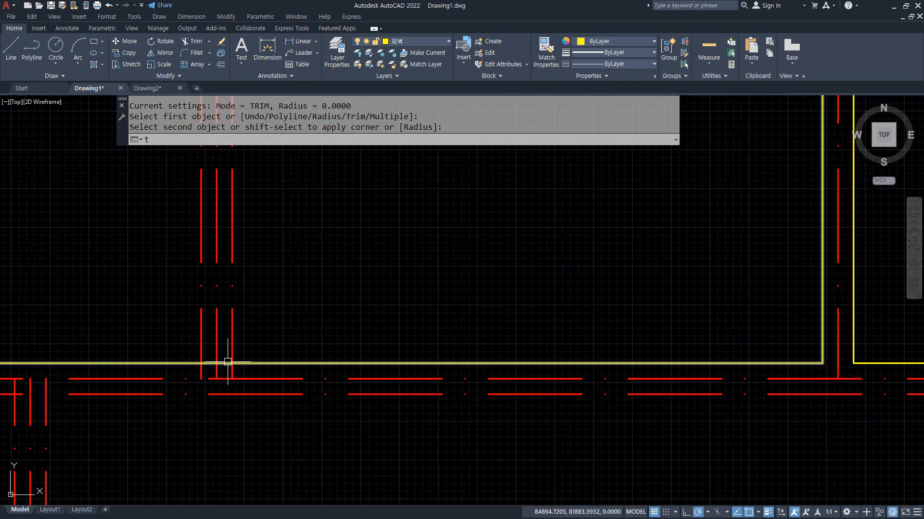
{"action": "key", "text": "space"}
{"action": "left_click", "coordinate": [234, 353]}
{"action": "key", "text": "space"}
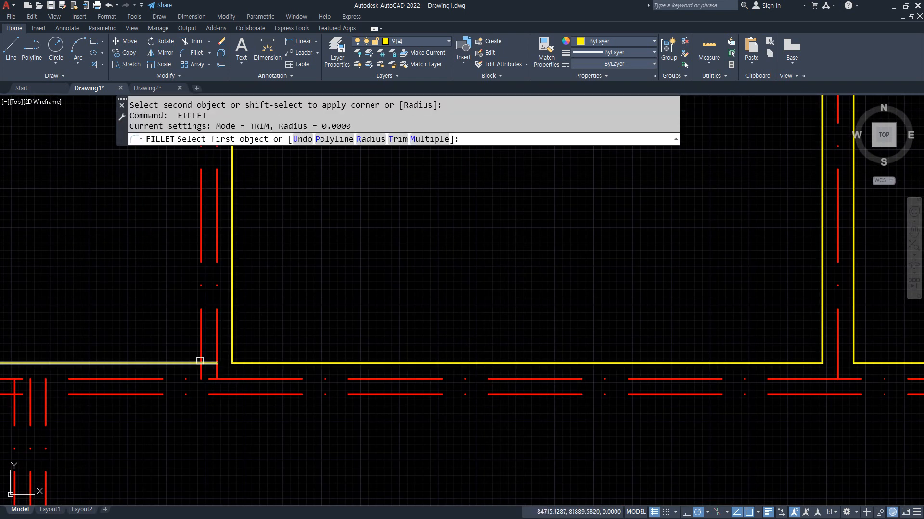
{"action": "left_click", "coordinate": [199, 353]}
- Trim the top wall's inner line inside the upper block's left partition and fillet its right part with the partition's right line
{"action": "scroll", "coordinate": [182, 262], "scroll_direction": "down", "scroll_amount": 4}
{"action": "scroll", "coordinate": [187, 261], "scroll_direction": "up", "scroll_amount": 4}
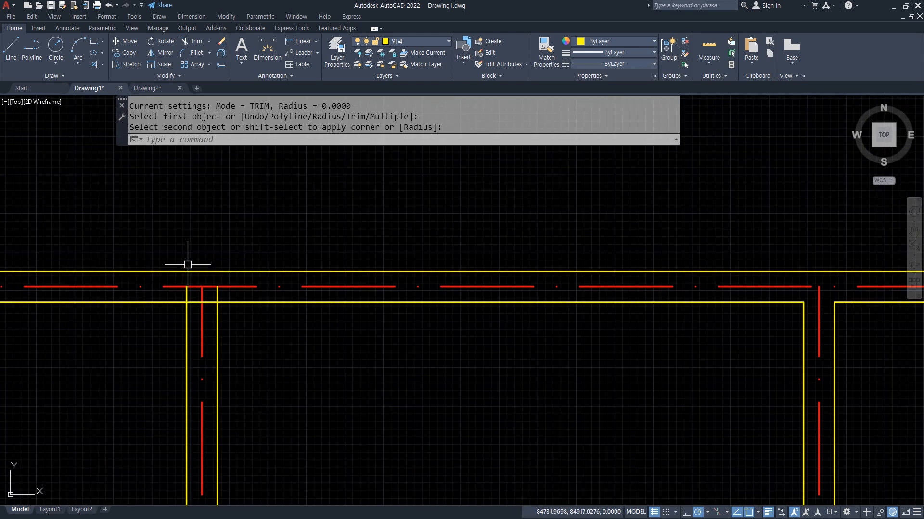
{"action": "type", "text": "tr"}
{"action": "key", "text": "space"}
{"action": "left_click", "coordinate": [212, 302]}
{"action": "key", "text": "space"}
{"action": "type", "text": "f"}
{"action": "key", "text": "space"}
{"action": "left_click", "coordinate": [233, 304]}
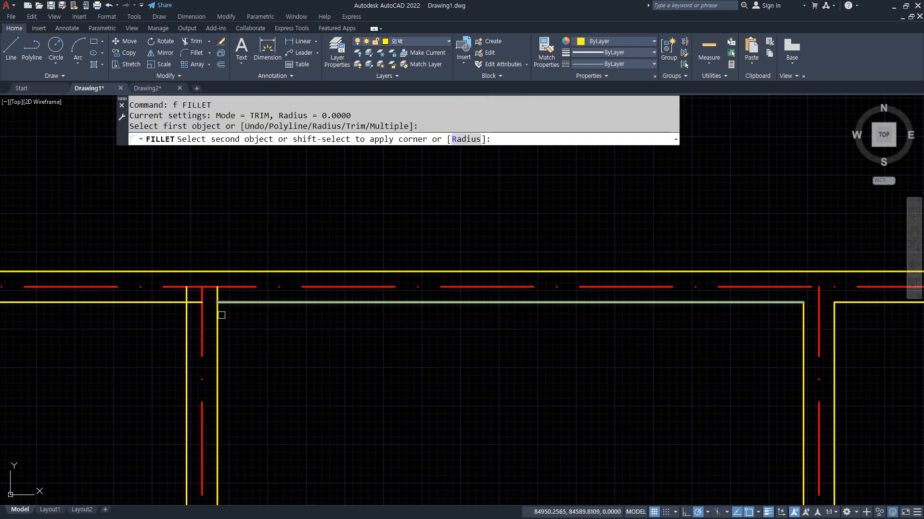
{"action": "left_click", "coordinate": [215, 320]}
- Fillet the left part of the top wall's inner line with the left partition's left line
{"action": "key", "text": "space"}
{"action": "left_click", "coordinate": [189, 318]}
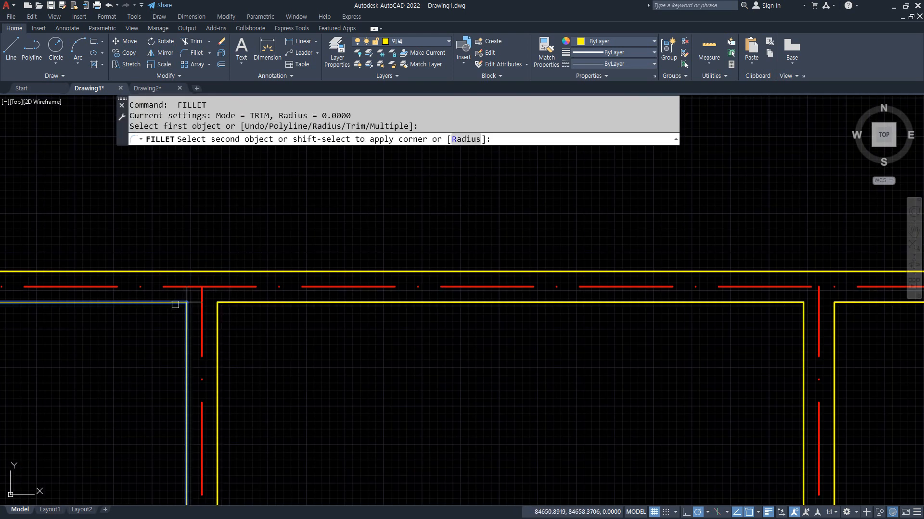
{"action": "left_click", "coordinate": [175, 305]}
- Fillet the middle wall's upper line with the upper block's left wall inner line at the block's bottom-left inner corner
{"action": "scroll", "coordinate": [177, 320], "scroll_direction": "down", "scroll_amount": 2}
{"action": "middle_click_drag", "start_coordinate": [174, 346], "coordinate": [264, 210]}
{"action": "middle_click_drag", "start_coordinate": [163, 340], "coordinate": [299, 264]}
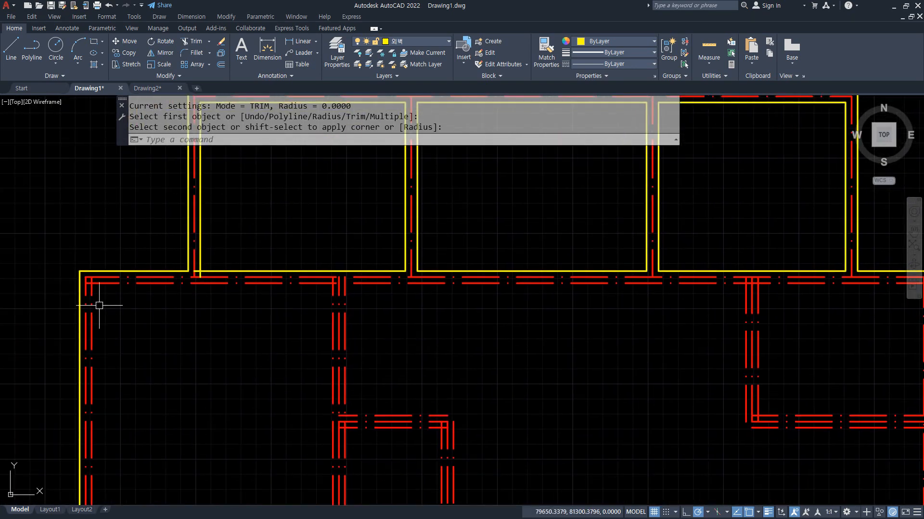
{"action": "scroll", "coordinate": [130, 292], "scroll_direction": "up", "scroll_amount": 2}
{"action": "scroll", "coordinate": [250, 262], "scroll_direction": "up", "scroll_amount": 4}
{"action": "key", "text": "space"}
{"action": "left_click", "coordinate": [242, 252]}
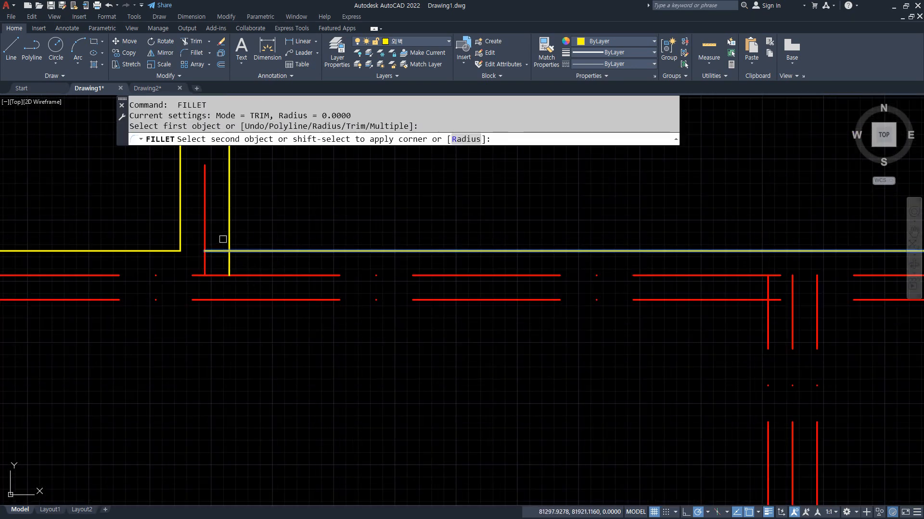
{"action": "left_click", "coordinate": [227, 239]}
- Fillet the red inner wall lines at the lower block's top-left corner
{"action": "scroll", "coordinate": [154, 268], "scroll_direction": "down", "scroll_amount": 4}
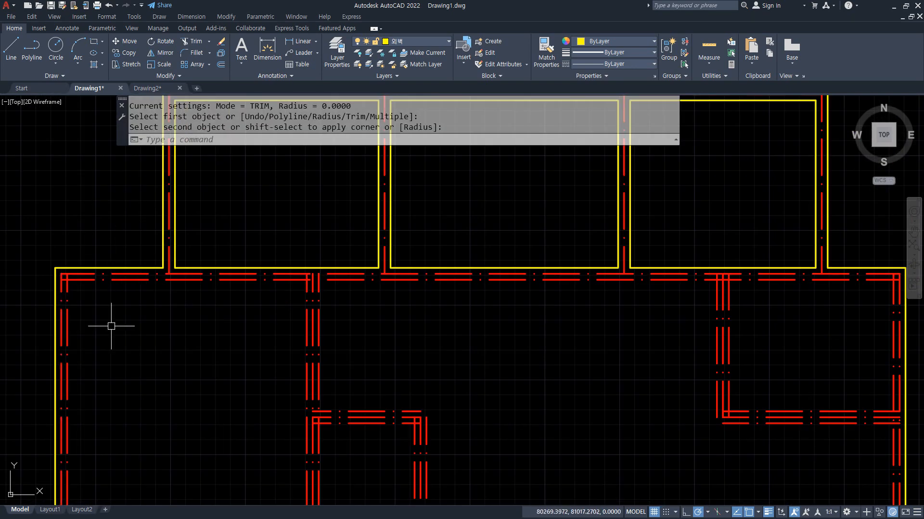
{"action": "middle_click_drag", "start_coordinate": [113, 323], "coordinate": [69, 230]}
{"action": "scroll", "coordinate": [69, 231], "scroll_direction": "up", "scroll_amount": 4}
{"action": "type", "text": "f"}
{"action": "key", "text": "space"}
{"action": "left_click", "coordinate": [73, 230]}
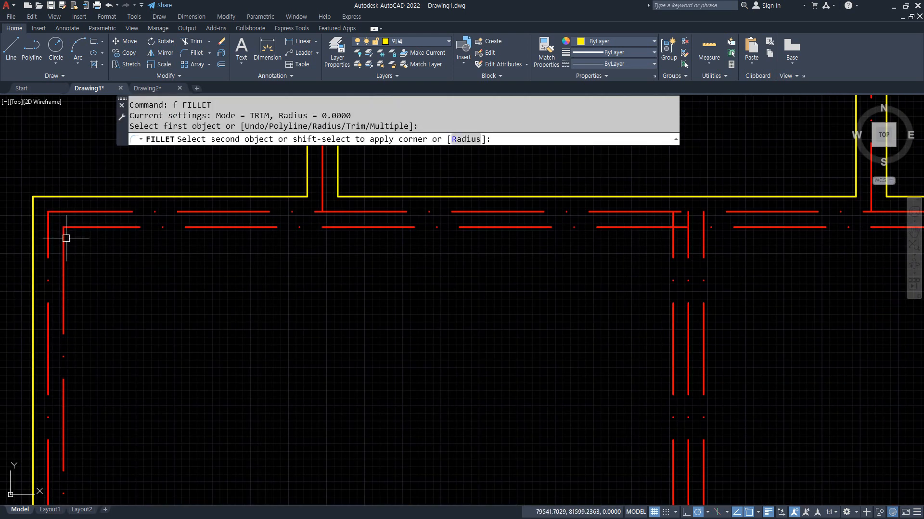
{"action": "left_click", "coordinate": [66, 239]}
- Join the two red inner wall lines at the lower block's top-left corner into one polyline
{"action": "left_click", "coordinate": [77, 224]}
{"action": "left_click", "coordinate": [64, 239]}
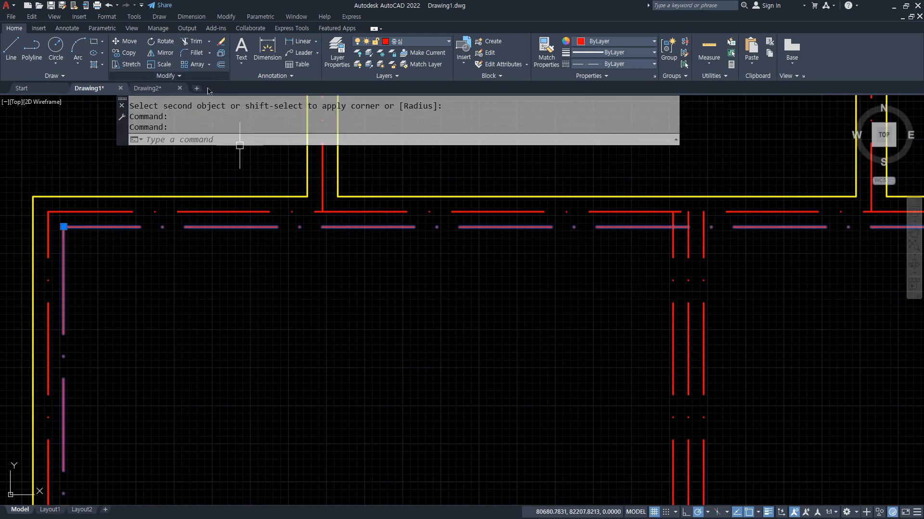
{"action": "type", "text": "j"}
{"action": "key", "text": "space"}
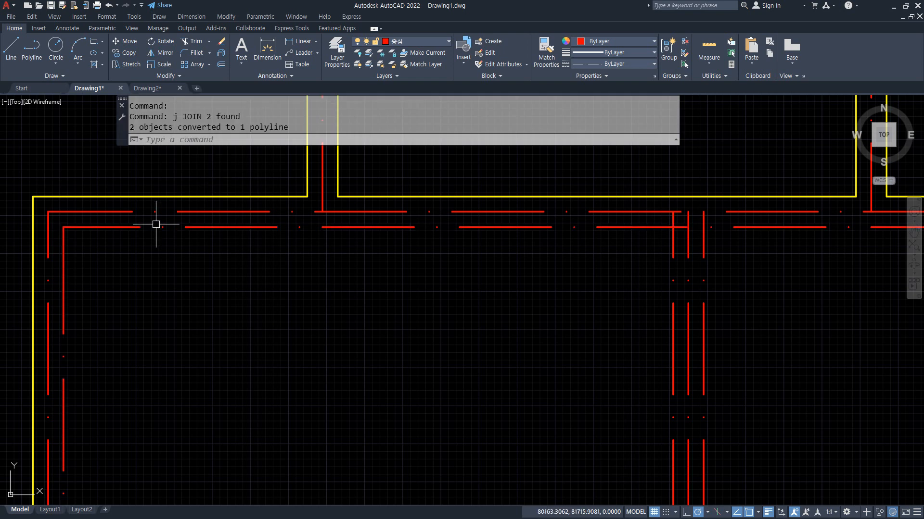
- Match the joined inner wall polyline's properties to the yellow 외벽-layer outer wall line
{"action": "type", "text": "ma"}
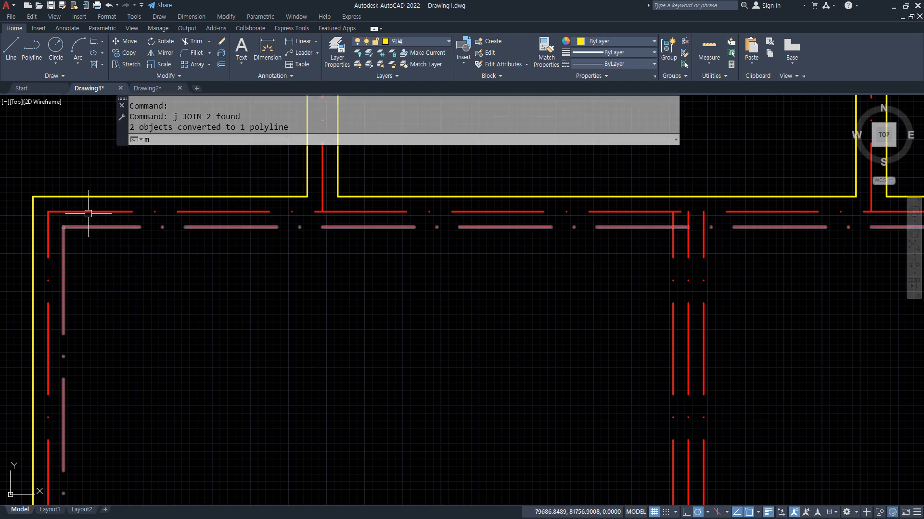
{"action": "key", "text": "space"}
{"action": "left_click", "coordinate": [86, 191]}
{"action": "left_click", "coordinate": [85, 195]}
{"action": "left_click", "coordinate": [83, 224]}
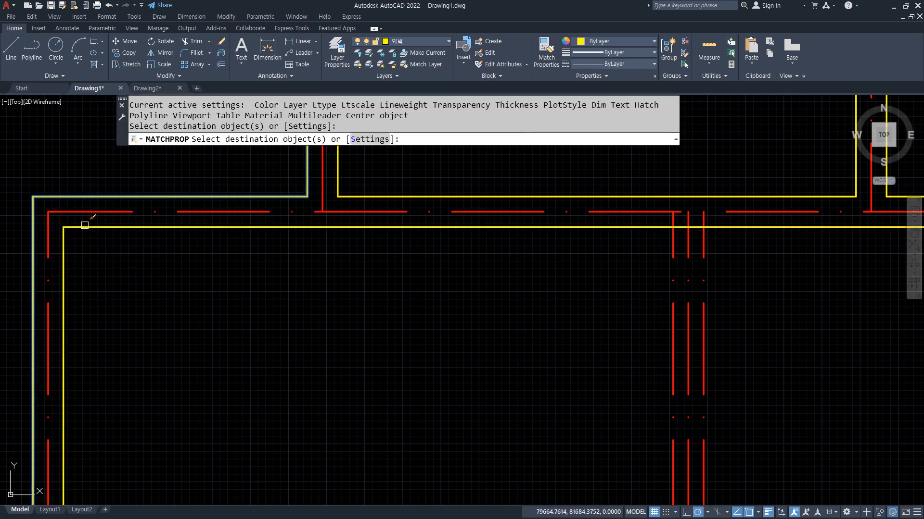
- Fillet the left wall's inner line with the bottom wall's inner line at the lower block's bottom-left corner
{"action": "scroll", "coordinate": [144, 260], "scroll_direction": "down", "scroll_amount": 5}
{"action": "scroll", "coordinate": [77, 375], "scroll_direction": "up", "scroll_amount": 8}
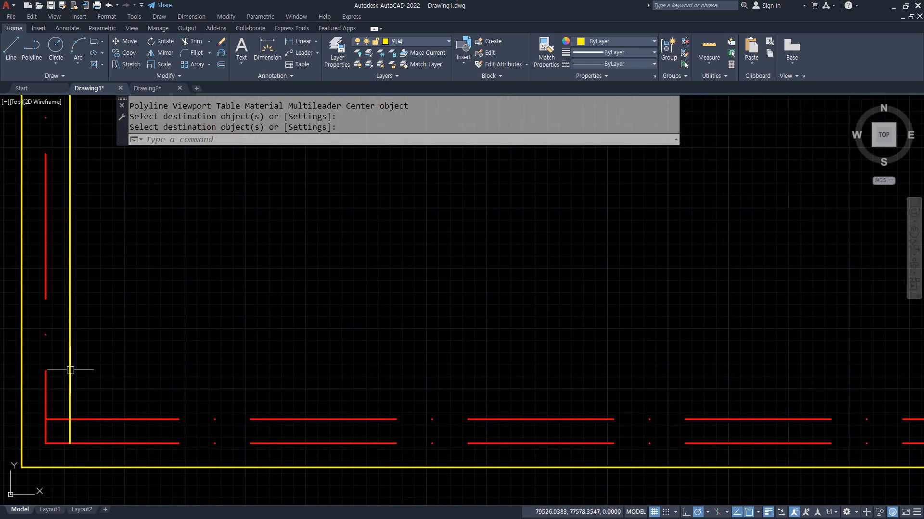
{"action": "type", "text": "f"}
{"action": "key", "text": "space"}
{"action": "left_click", "coordinate": [68, 396]}
{"action": "left_click", "coordinate": [92, 420]}
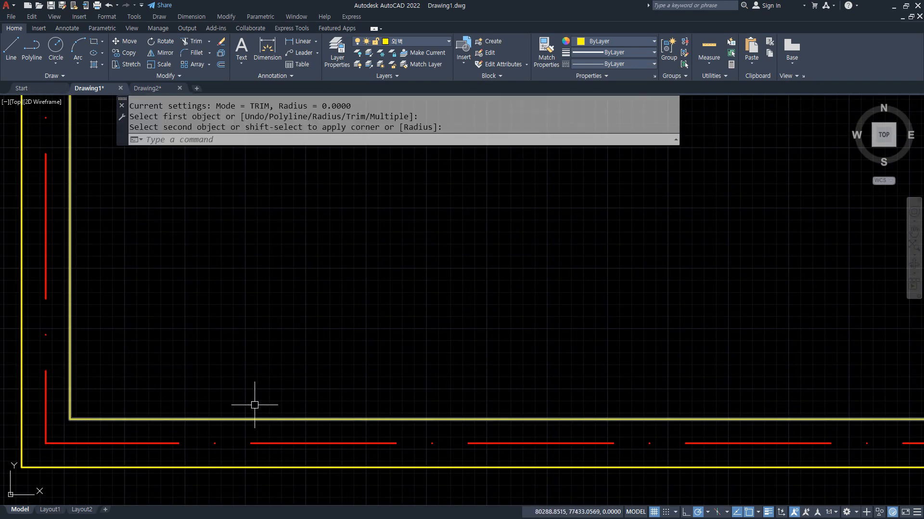
- Trim the bottom wall's yellow inner line inside the two vertical walls of the small lower room
{"action": "scroll", "coordinate": [254, 402], "scroll_direction": "down", "scroll_amount": 4}
{"action": "scroll", "coordinate": [167, 393], "scroll_direction": "up", "scroll_amount": 4}
{"action": "type", "text": "tr"}
{"action": "key", "text": "space"}
{"action": "left_click", "coordinate": [232, 441]}
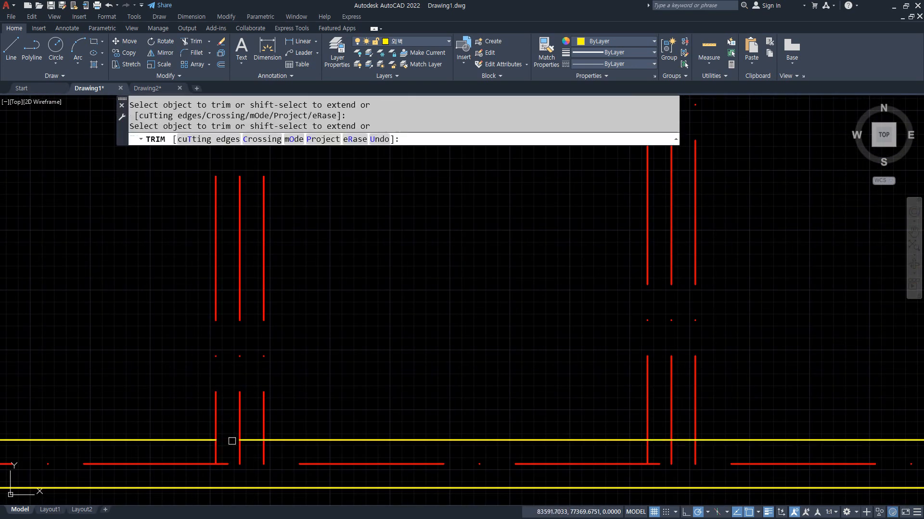
{"action": "key", "text": "space"}
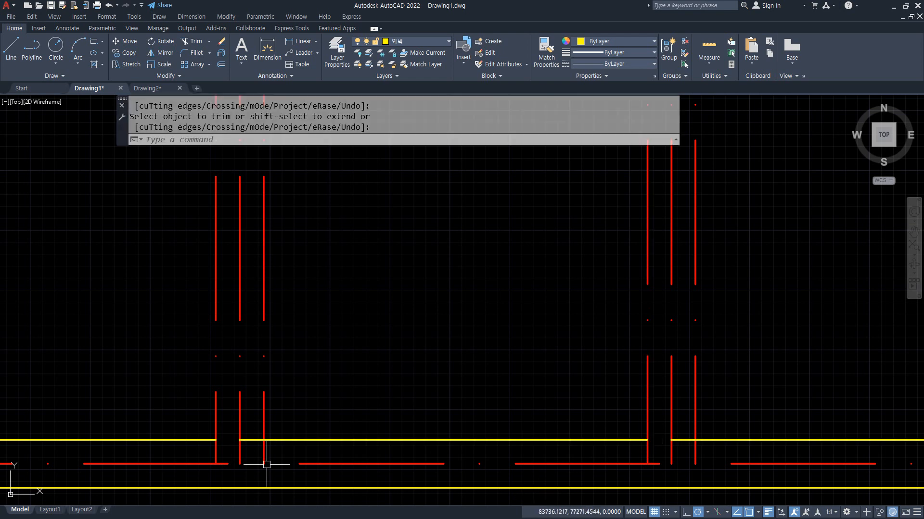
- Fillet the bottom wall's inner line with both side lines of the small lower room's left wall
{"action": "type", "text": "f"}
{"action": "key", "text": "space"}
{"action": "left_click", "coordinate": [200, 440]}
{"action": "left_click", "coordinate": [215, 430]}
{"action": "key", "text": "space"}
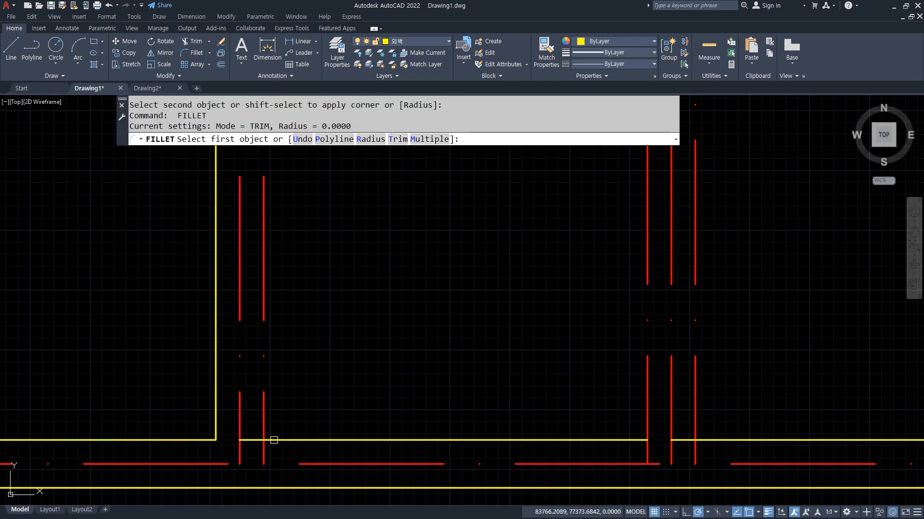
{"action": "left_click", "coordinate": [272, 440]}
{"action": "left_click", "coordinate": [264, 431]}
- Trim the right line of the small lower room's left wall where the room's top wall meets it
{"action": "scroll", "coordinate": [305, 228], "scroll_direction": "down", "scroll_amount": 2}
{"action": "middle_click_drag", "start_coordinate": [305, 229], "coordinate": [267, 492]}
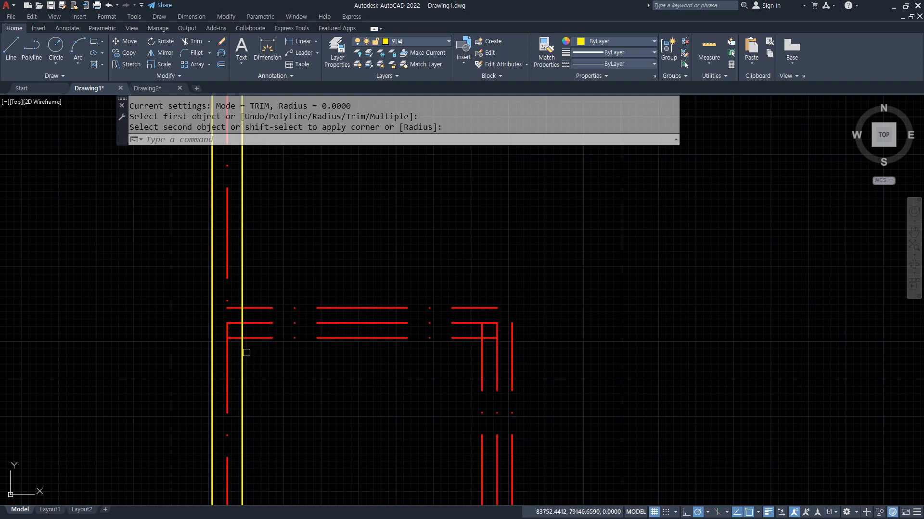
{"action": "key", "text": "space"}
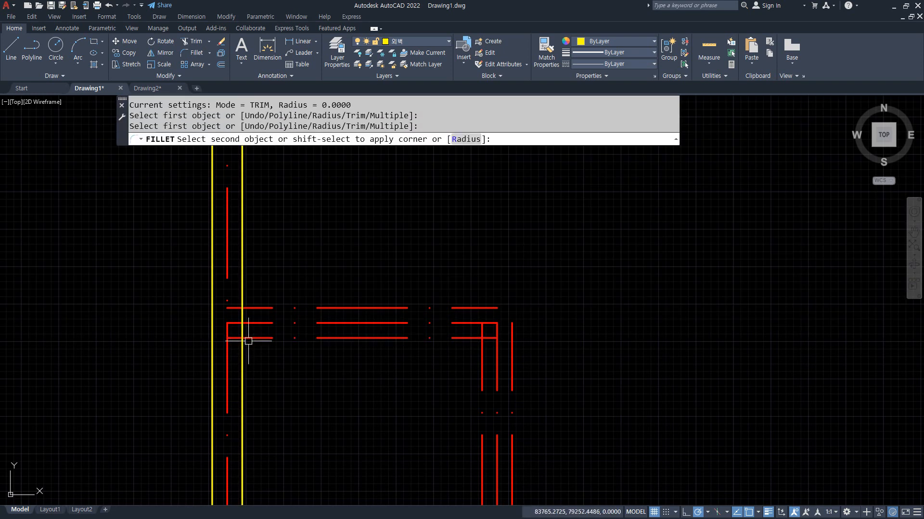
{"action": "key", "text": "Escape"}
{"action": "type", "text": "tr"}
{"action": "key", "text": "space"}
{"action": "left_click", "coordinate": [242, 331]}
{"action": "key", "text": "space"}
- Fillet the small lower room's inner wall lines at its top-left and top-right corners
{"action": "type", "text": "f"}
{"action": "key", "text": "space"}
{"action": "left_click", "coordinate": [242, 346]}
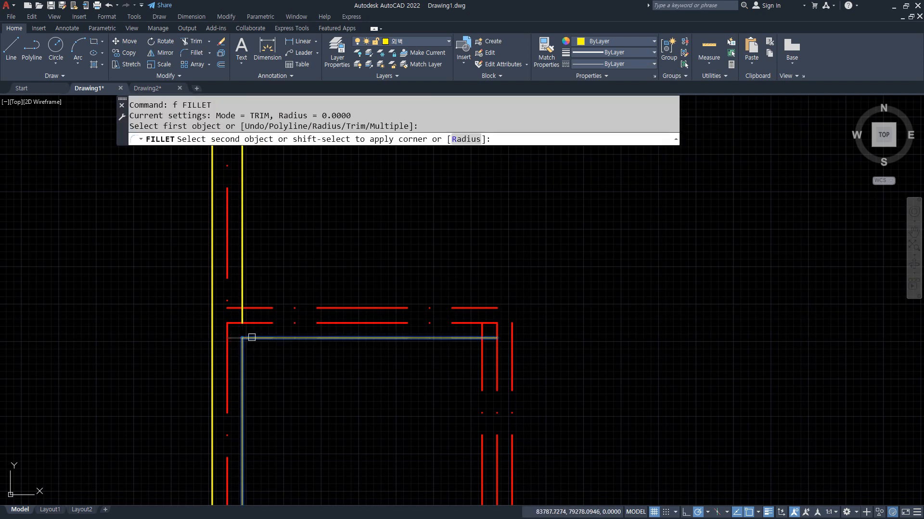
{"action": "left_click", "coordinate": [482, 365]}
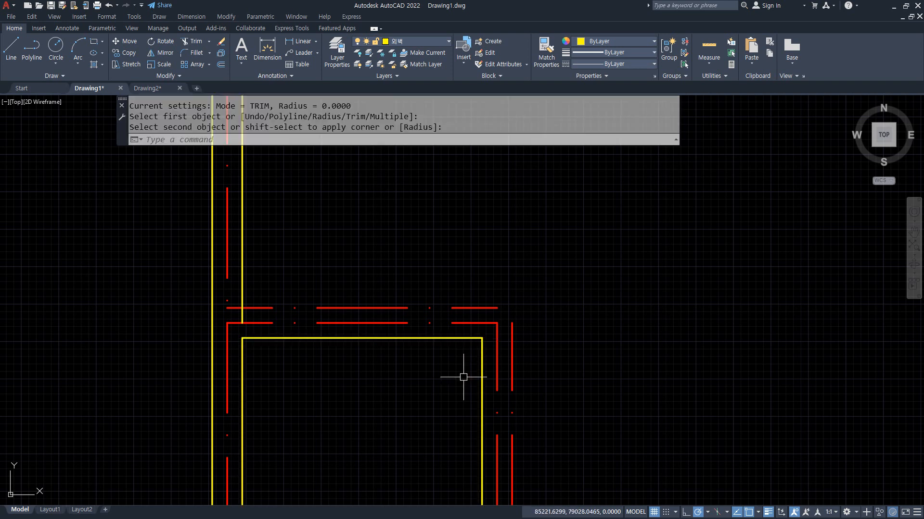
- Fillet the small room's inner lines at its bottom-right corner and its right wall's outer line with the bottom wall's inner line
{"action": "middle_click_drag", "start_coordinate": [464, 377], "coordinate": [381, 201]}
{"action": "key", "text": "space"}
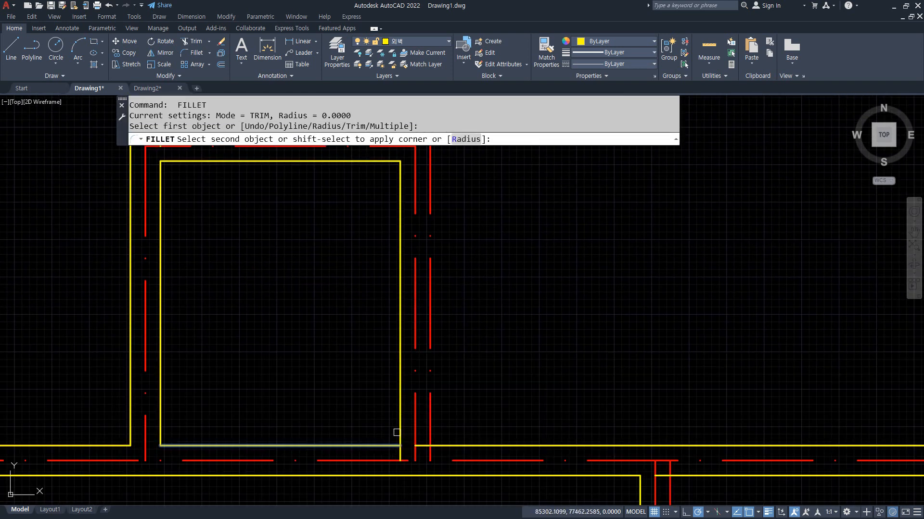
{"action": "left_click", "coordinate": [398, 431]}
{"action": "key", "text": "space"}
{"action": "left_click", "coordinate": [431, 417]}
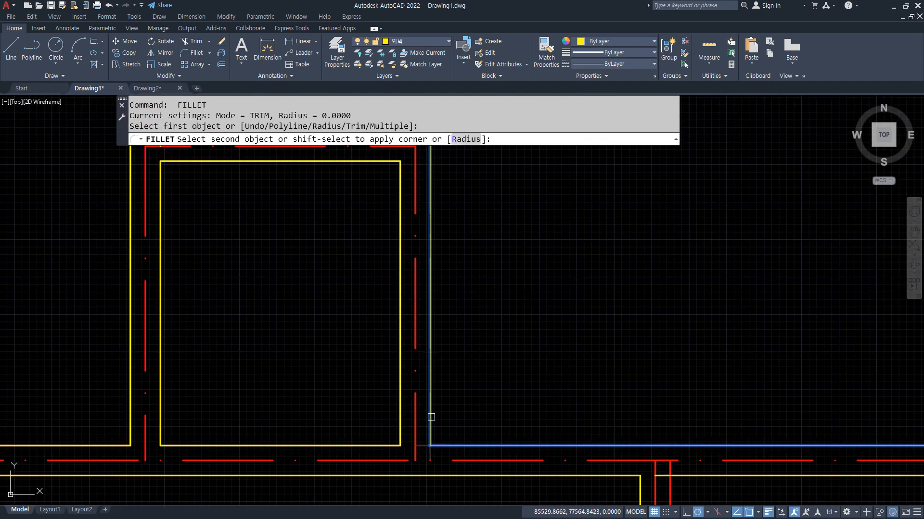
{"action": "left_click", "coordinate": [431, 417]}
- Fillet the small lower room's outer top line with its right wall's outer line and with the left wall's right line
{"action": "middle_click_drag", "start_coordinate": [448, 159], "coordinate": [439, 299]}
{"action": "key", "text": "space"}
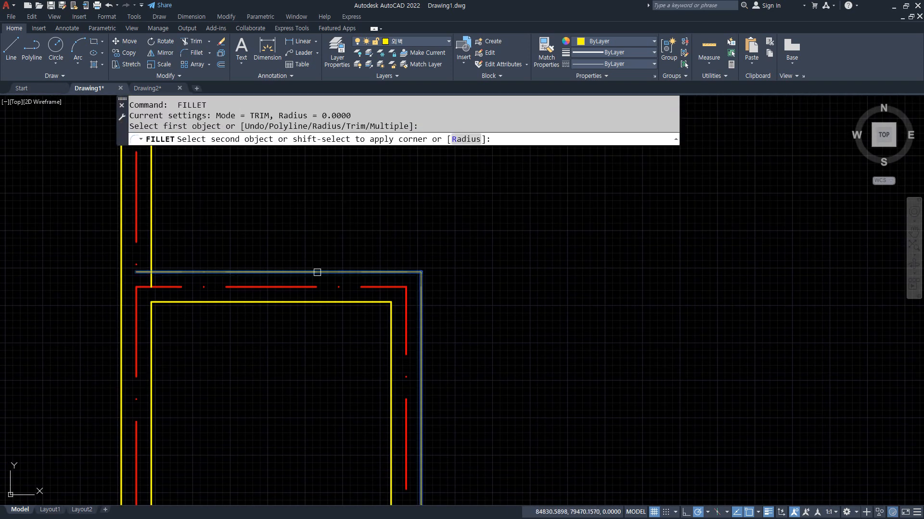
{"action": "left_click", "coordinate": [312, 272]}
{"action": "key", "text": "space"}
{"action": "left_click", "coordinate": [206, 273]}
{"action": "left_click", "coordinate": [153, 260]}
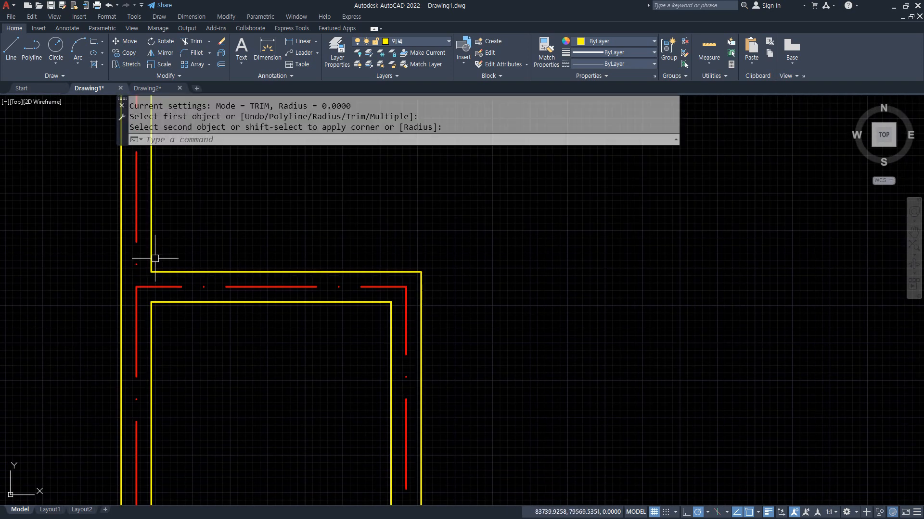
- Split the long horizontal wall's lower line at the large left room's partition and fillet its ends with both partition side lines
{"action": "scroll", "coordinate": [154, 258], "scroll_direction": "down", "scroll_amount": 3}
{"action": "scroll", "coordinate": [200, 217], "scroll_direction": "up", "scroll_amount": 4}
{"action": "scroll", "coordinate": [107, 226], "scroll_direction": "up", "scroll_amount": 4}
{"action": "type", "text": "f"}
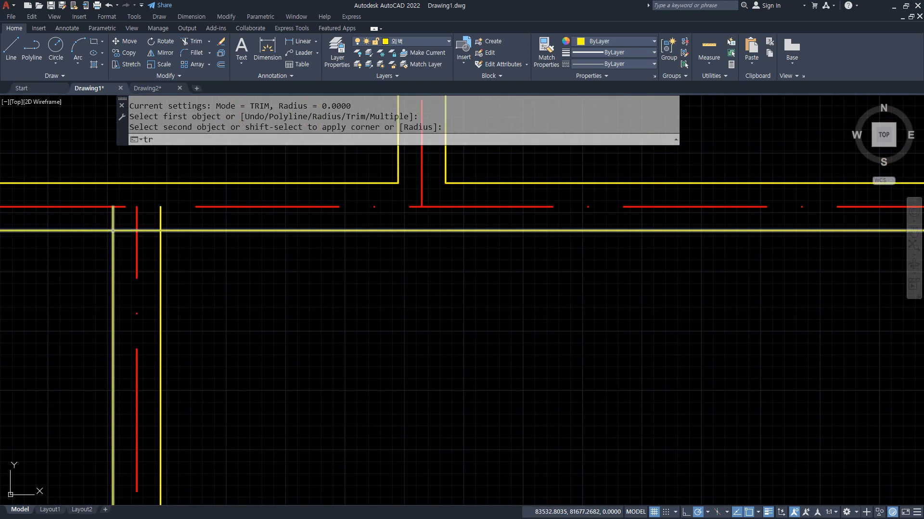
{"action": "key", "text": "space"}
{"action": "left_click", "coordinate": [106, 232]}
{"action": "left_click", "coordinate": [114, 245]}
{"action": "key", "text": "space"}
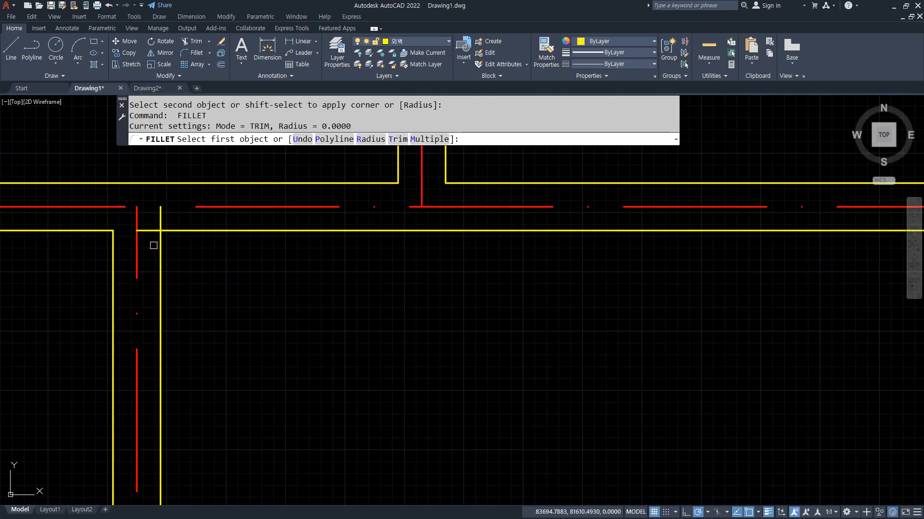
{"action": "left_click", "coordinate": [174, 233]}
- Trim the horizontal wall's lower line at the right-hand room's left wall and fillet both ends with that wall's side lines
{"action": "scroll", "coordinate": [202, 249], "scroll_direction": "down", "scroll_amount": 4}
{"action": "middle_click_drag", "start_coordinate": [564, 290], "coordinate": [69, 267]}
{"action": "scroll", "coordinate": [276, 241], "scroll_direction": "up", "scroll_amount": 4}
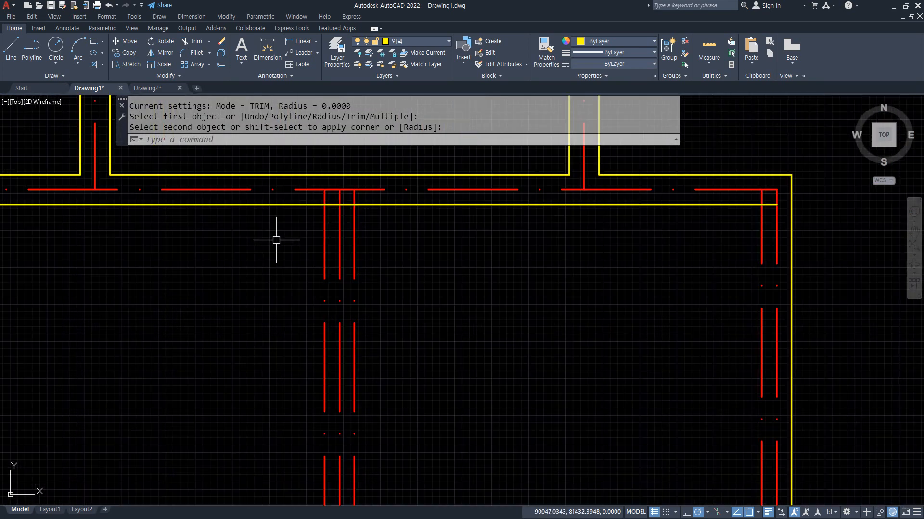
{"action": "type", "text": "tr"}
{"action": "key", "text": "space"}
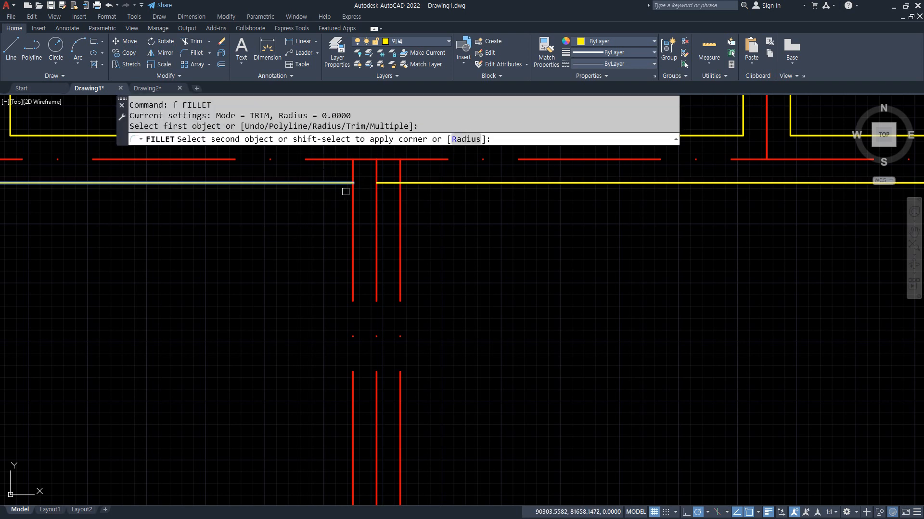
{"action": "left_click", "coordinate": [353, 198]}
{"action": "key", "text": "space"}
{"action": "left_click", "coordinate": [431, 179]}
{"action": "left_click", "coordinate": [400, 197]}
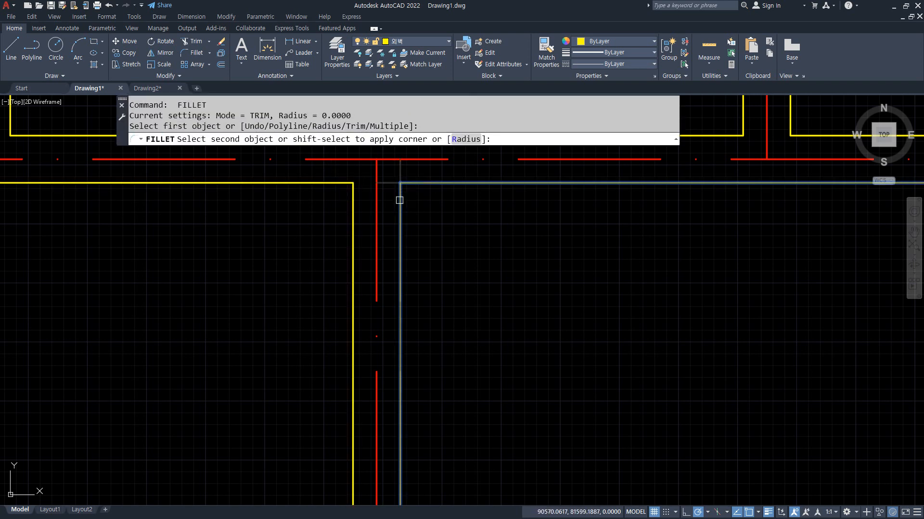
- Fillet the inner and outer wall lines at the right-hand room's bottom-left corner
{"action": "scroll", "coordinate": [426, 290], "scroll_direction": "down", "scroll_amount": 5}
{"action": "scroll", "coordinate": [396, 270], "scroll_direction": "up", "scroll_amount": 4}
{"action": "key", "text": "space"}
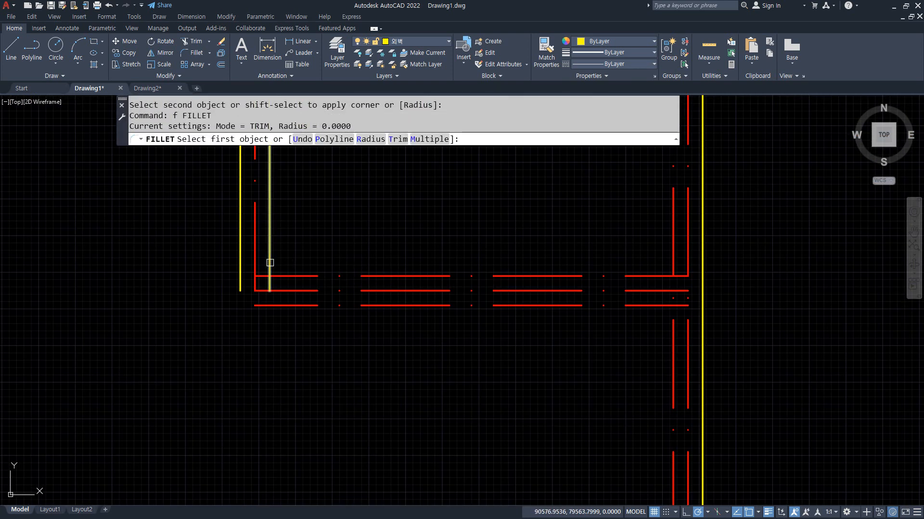
{"action": "left_click", "coordinate": [269, 264]}
{"action": "left_click", "coordinate": [282, 276]}
{"action": "key", "text": "space"}
{"action": "left_click", "coordinate": [266, 304]}
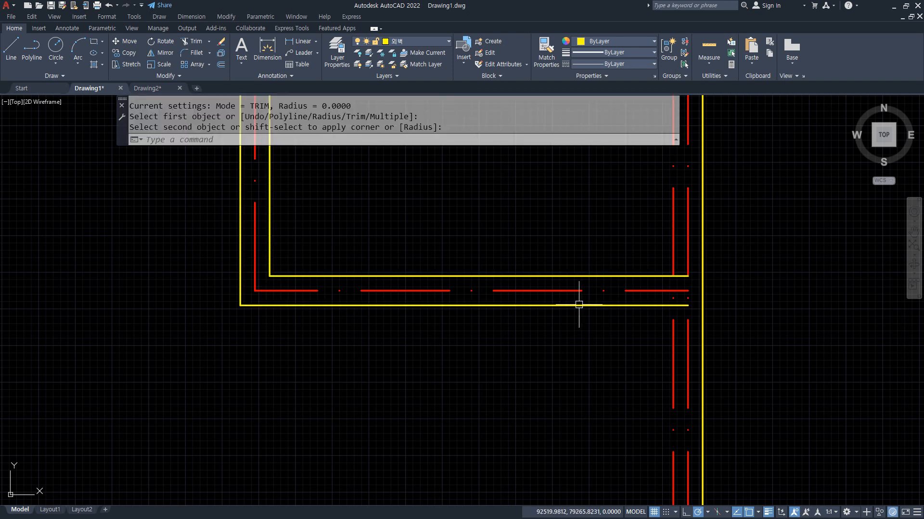
- Try filleting the right-hand room's bottom wall inner line with the right exterior wall's inner line, and undo it
{"action": "type", "text": "tr"}
{"action": "key", "text": "space"}
{"action": "key", "text": "Escape"}
{"action": "type", "text": "f"}
{"action": "key", "text": "space"}
{"action": "left_click", "coordinate": [661, 276]}
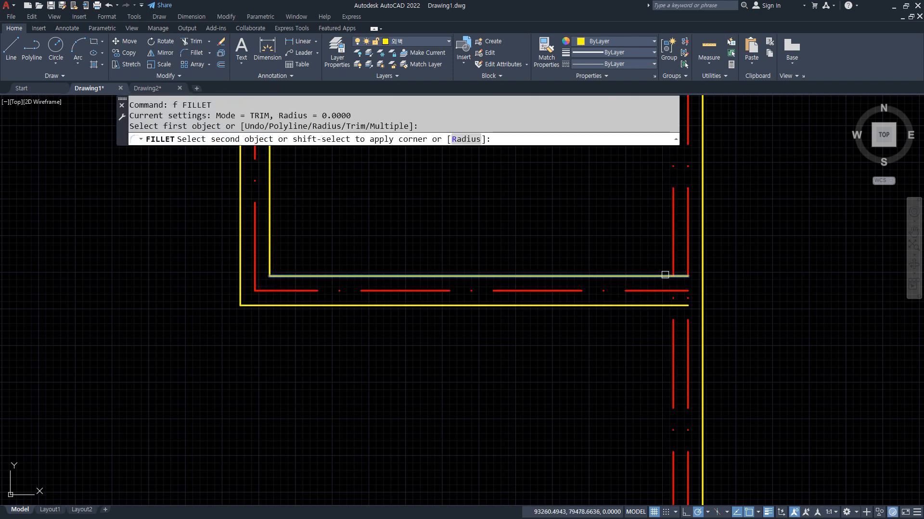
{"action": "left_click", "coordinate": [672, 267]}
{"action": "key", "text": "space"}
{"action": "key", "text": "Escape"}
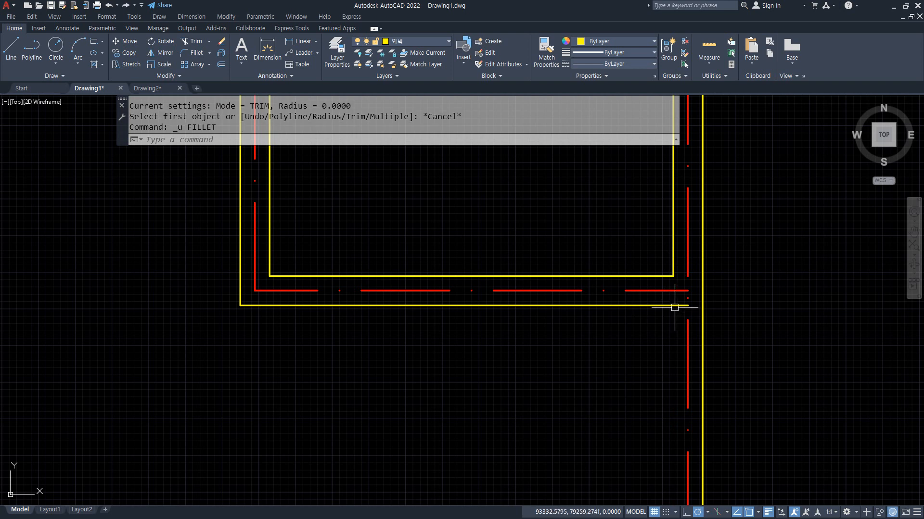
{"action": "key", "text": "ctrl+z"}
- Trim the right exterior wall's inner line where the right-hand room's bottom wall meets it
{"action": "scroll", "coordinate": [671, 316], "scroll_direction": "up", "scroll_amount": 5}
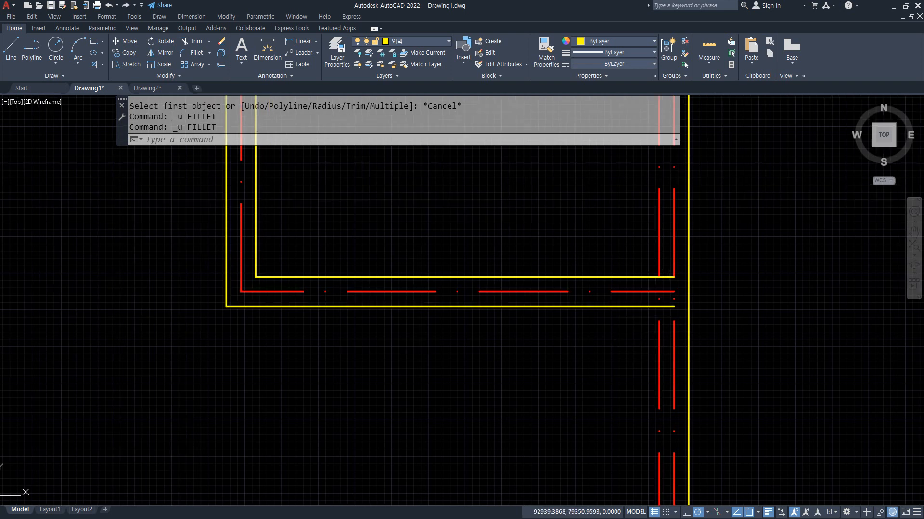
{"action": "type", "text": "tr"}
{"action": "key", "text": "space"}
{"action": "key", "text": "Escape"}
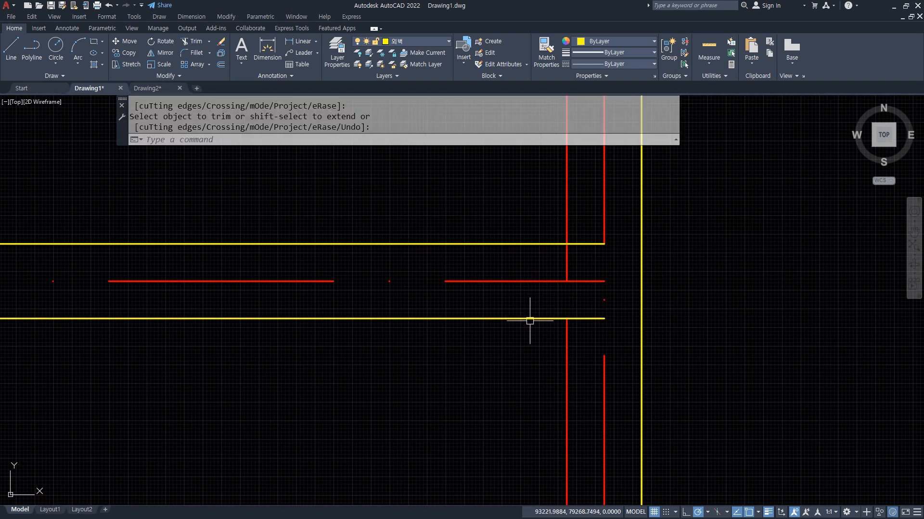
- Fillet both lines of the right-hand room's bottom wall with the right exterior wall's inner line segments
{"action": "type", "text": "f"}
{"action": "key", "text": "space"}
{"action": "left_click", "coordinate": [548, 319]}
{"action": "left_click", "coordinate": [567, 336]}
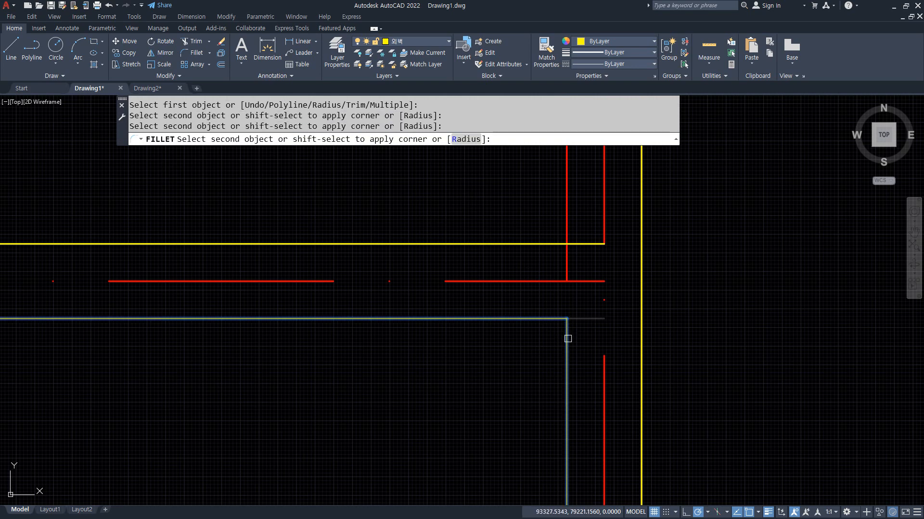
{"action": "key", "text": "space"}
{"action": "left_click", "coordinate": [557, 244]}
{"action": "left_click", "coordinate": [568, 233]}
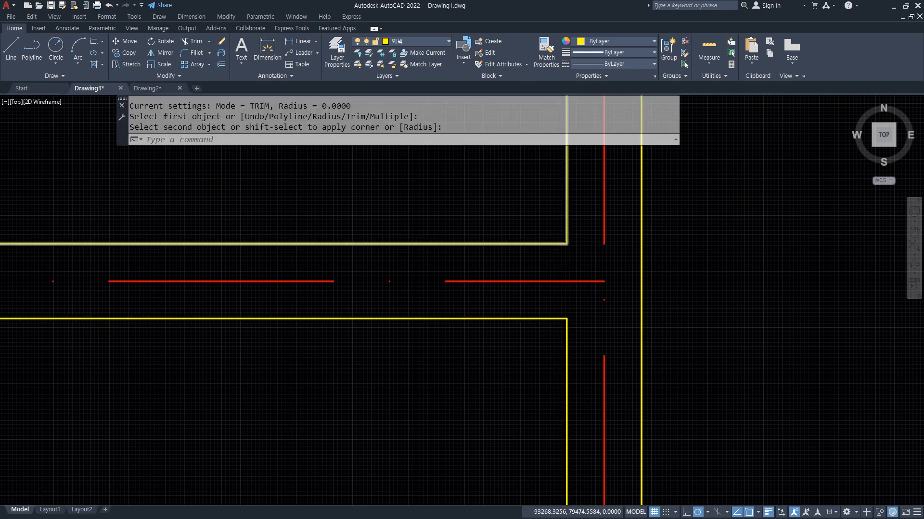
- Fillet the inner wall lines at the right-hand room's top-right corner
{"action": "scroll", "coordinate": [513, 342], "scroll_direction": "down", "scroll_amount": 4}
{"action": "scroll", "coordinate": [529, 268], "scroll_direction": "up", "scroll_amount": 2}
{"action": "key", "text": "space"}
{"action": "left_click", "coordinate": [535, 259]}
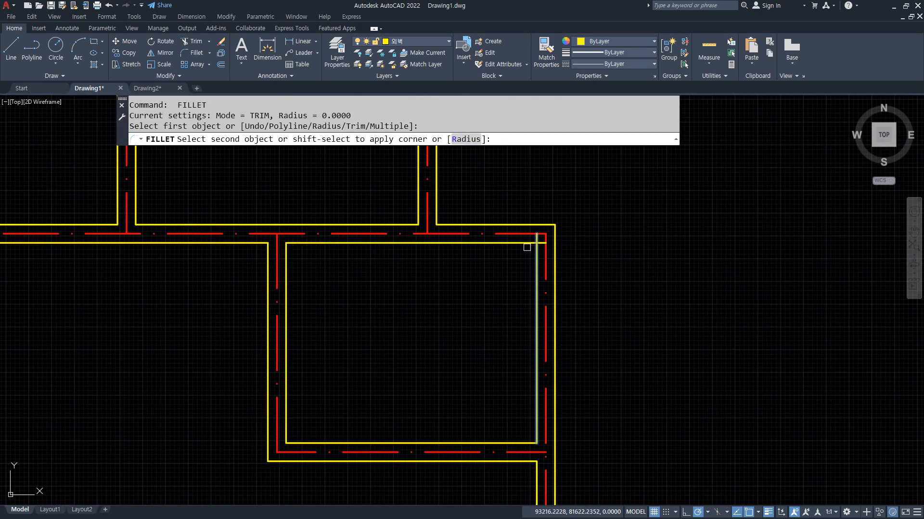
{"action": "left_click", "coordinate": [527, 245]}
- Fillet the large open area's inner wall lines at its bottom-right and bottom-left corners and at the corner beside the small bottom room
{"action": "scroll", "coordinate": [476, 307], "scroll_direction": "down", "scroll_amount": 3}
{"action": "scroll", "coordinate": [489, 355], "scroll_direction": "up", "scroll_amount": 5}
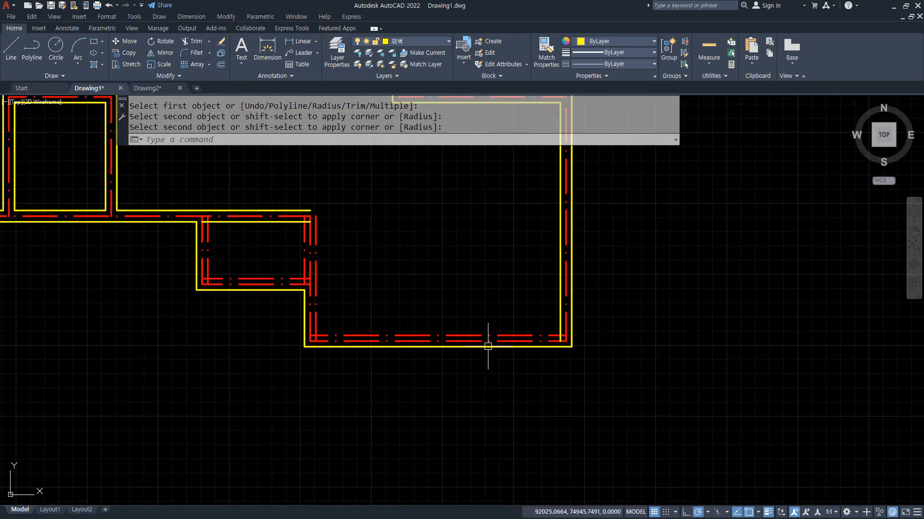
{"action": "key", "text": "space"}
{"action": "left_click", "coordinate": [599, 320]}
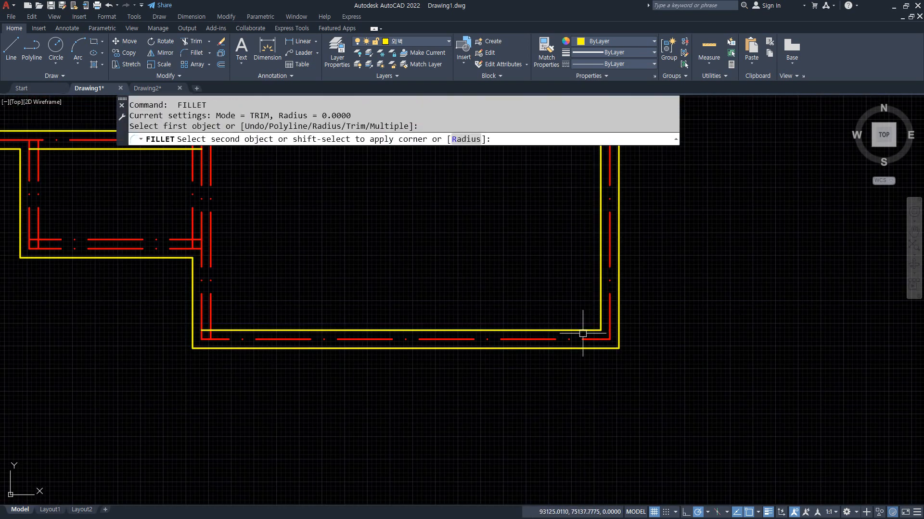
{"action": "key", "text": "space"}
{"action": "left_click", "coordinate": [233, 330]}
{"action": "left_click", "coordinate": [209, 293]}
{"action": "middle_click_drag", "start_coordinate": [234, 258], "coordinate": [283, 312]}
{"action": "key", "text": "space"}
{"action": "left_click", "coordinate": [262, 205]}
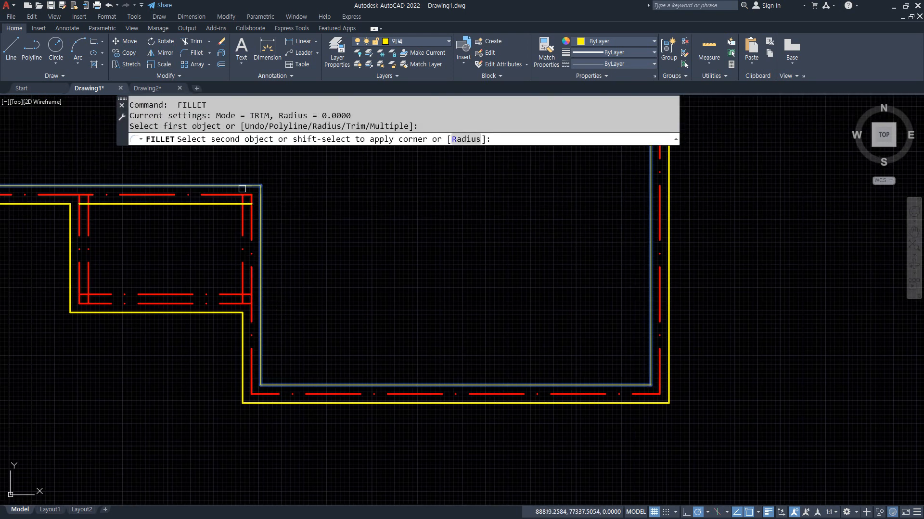
{"action": "left_click", "coordinate": [241, 186]}
- Fillet the inner wall lines at all four corners of the small bottom room
{"action": "key", "text": "space"}
{"action": "left_click", "coordinate": [230, 205]}
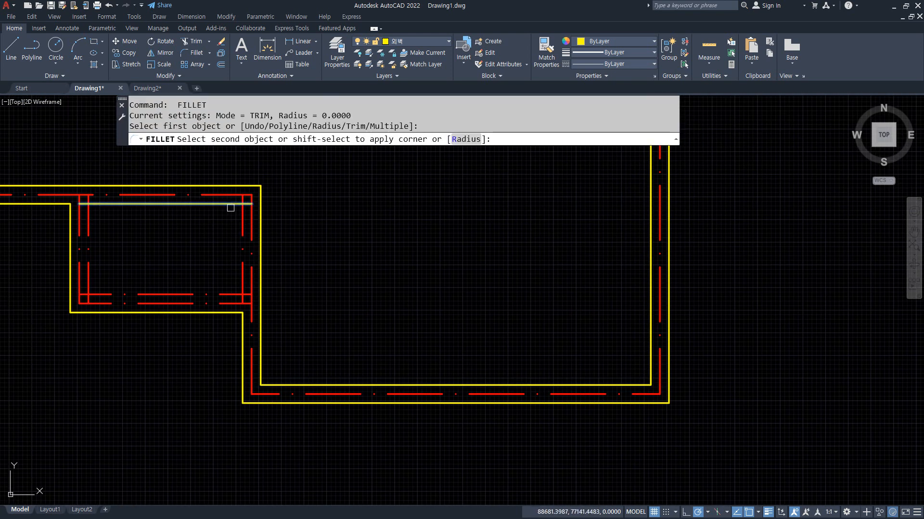
{"action": "left_click", "coordinate": [243, 220]}
{"action": "key", "text": "space"}
{"action": "left_click", "coordinate": [241, 278]}
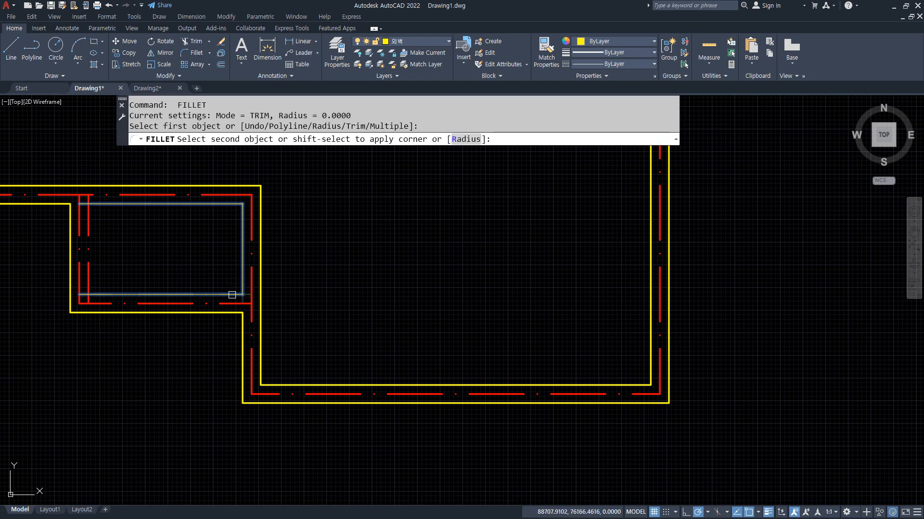
{"action": "left_click", "coordinate": [232, 294]}
{"action": "key", "text": "space"}
{"action": "left_click", "coordinate": [113, 296]}
{"action": "left_click", "coordinate": [90, 275]}
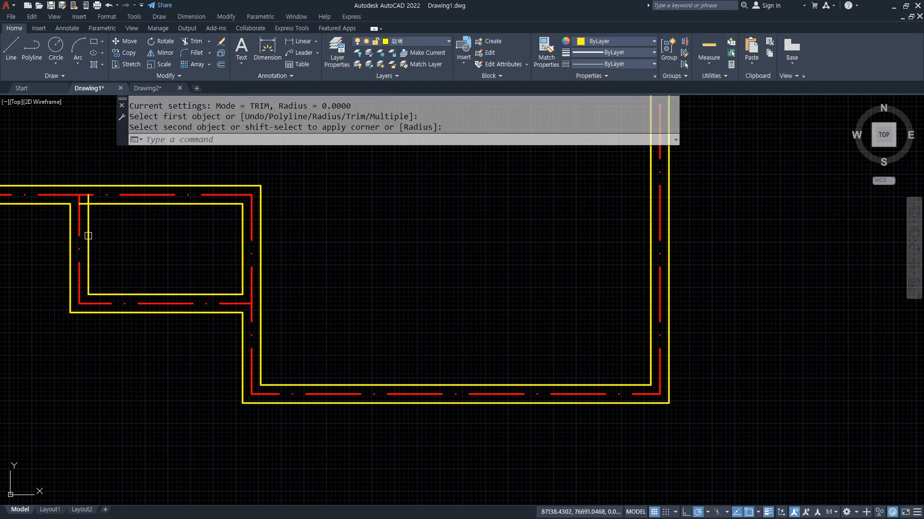
{"action": "key", "text": "space"}
{"action": "left_click", "coordinate": [89, 230]}
{"action": "left_click", "coordinate": [99, 206]}
- Offset the plan's joined outer wall outline 120 outward
{"action": "scroll", "coordinate": [123, 284], "scroll_direction": "down", "scroll_amount": 6}
{"action": "middle_click_drag", "start_coordinate": [138, 247], "coordinate": [408, 351]}
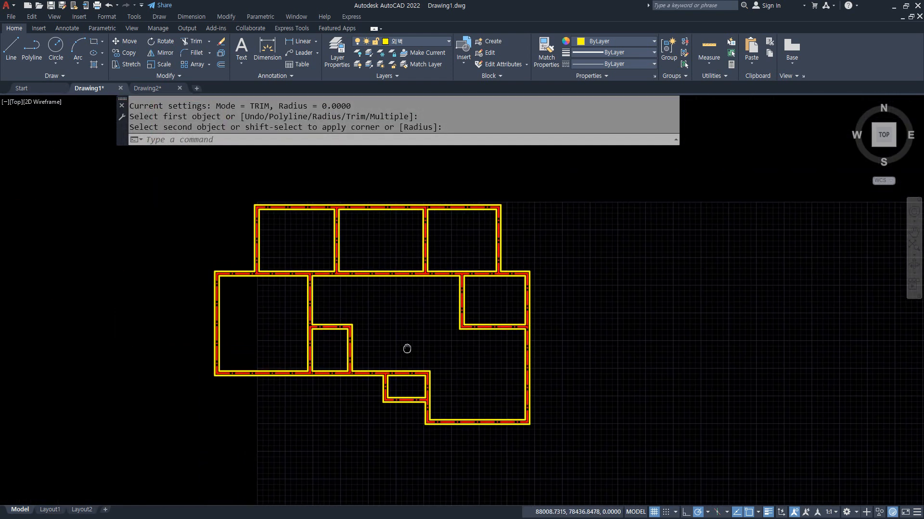
{"action": "scroll", "coordinate": [405, 358], "scroll_direction": "up", "scroll_amount": 2}
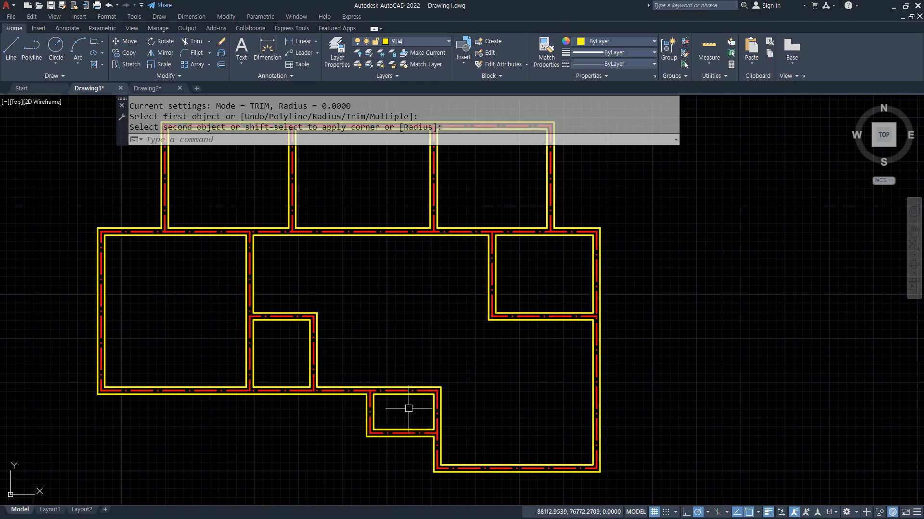
{"action": "key", "text": "Escape"}
{"action": "scroll", "coordinate": [123, 262], "scroll_direction": "up", "scroll_amount": 2}
{"action": "mouse_move", "coordinate": [124, 262]}
{"action": "middle_mouse_down"}
{"action": "mouse_move", "coordinate": [320, 266]}
{"action": "mouse_move", "coordinate": [338, 399]}
{"action": "middle_mouse_up"}
{"action": "scroll", "coordinate": [326, 274], "scroll_direction": "up", "scroll_amount": 6}
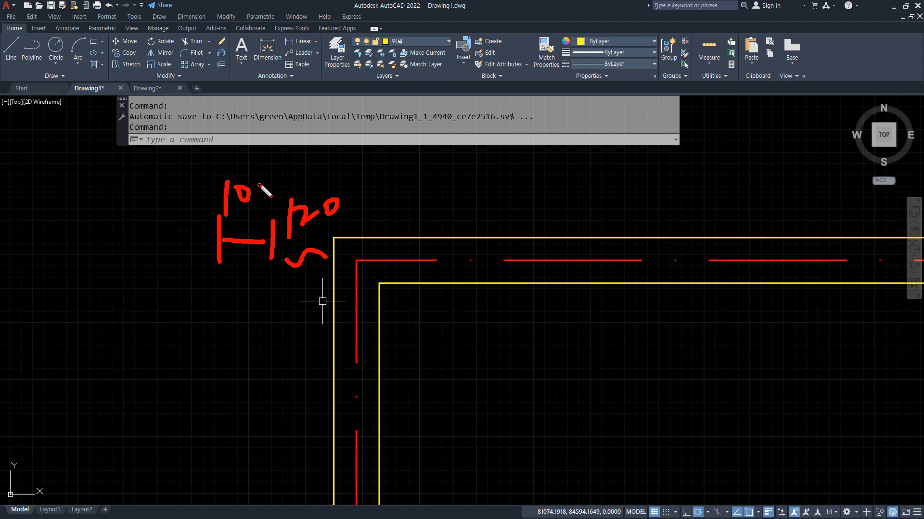
{"action": "key", "text": "Escape"}
{"action": "type", "text": "o"}
{"action": "key", "text": "Return"}
{"action": "type", "text": "12"}
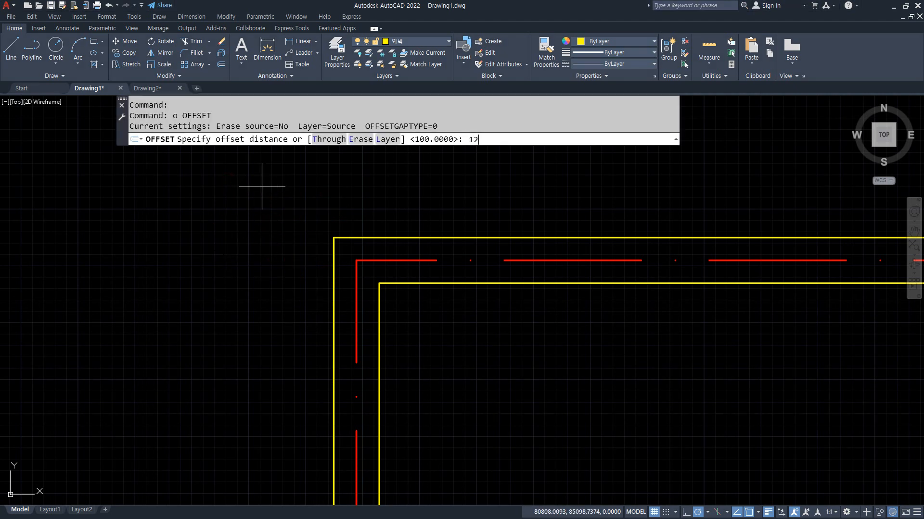
{"action": "type", "text": "0"}
{"action": "key", "text": "Return"}
{"action": "left_click", "coordinate": [333, 261]}
{"action": "left_click", "coordinate": [241, 255]}
{"action": "key", "text": "Return"}
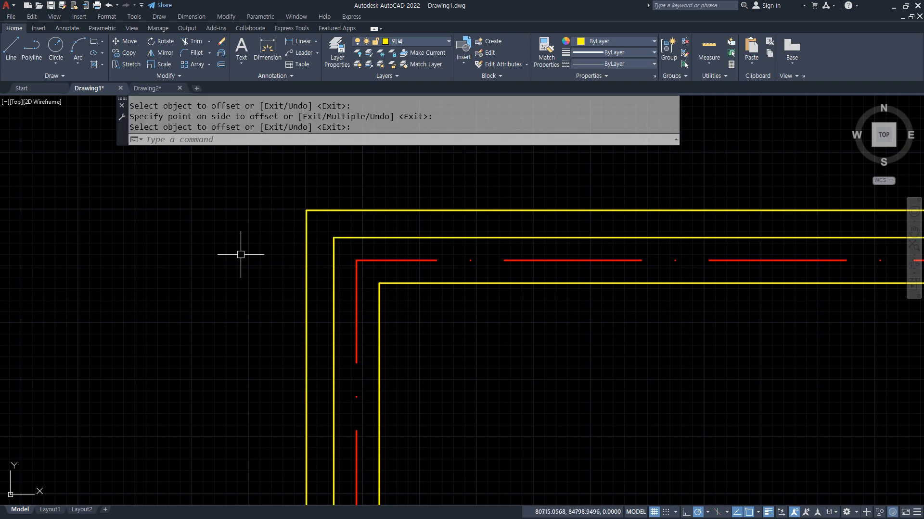
- Offset the new outermost outline another 100 outward
{"action": "key", "text": "Return"}
{"action": "type", "text": "100"}
{"action": "key", "text": "Return"}
{"action": "left_click", "coordinate": [306, 243]}
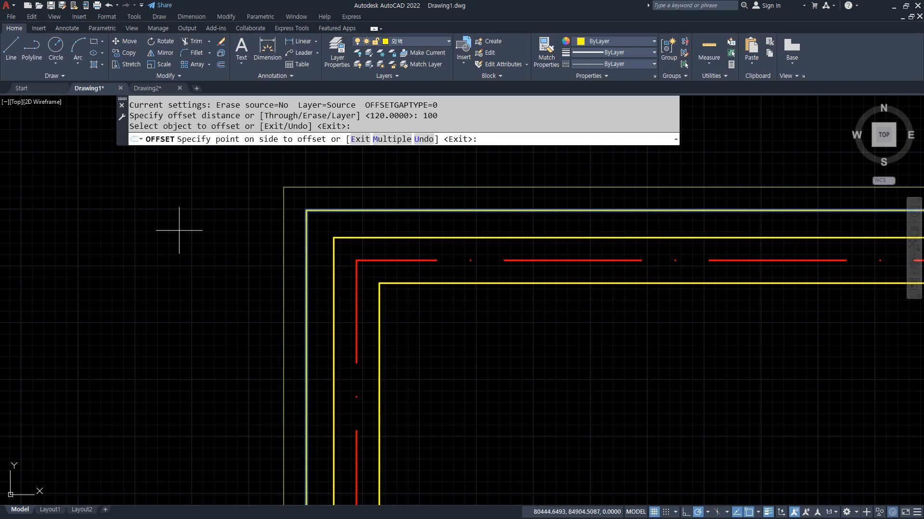
{"action": "left_click", "coordinate": [192, 233]}
{"action": "key", "text": "Return"}
- Inspect the offset exterior outlines around the whole plan's perimeter for continuous corners
{"action": "scroll", "coordinate": [191, 236], "scroll_direction": "down", "scroll_amount": 4}
{"action": "middle_click_drag", "start_coordinate": [601, 274], "coordinate": [137, 235]}
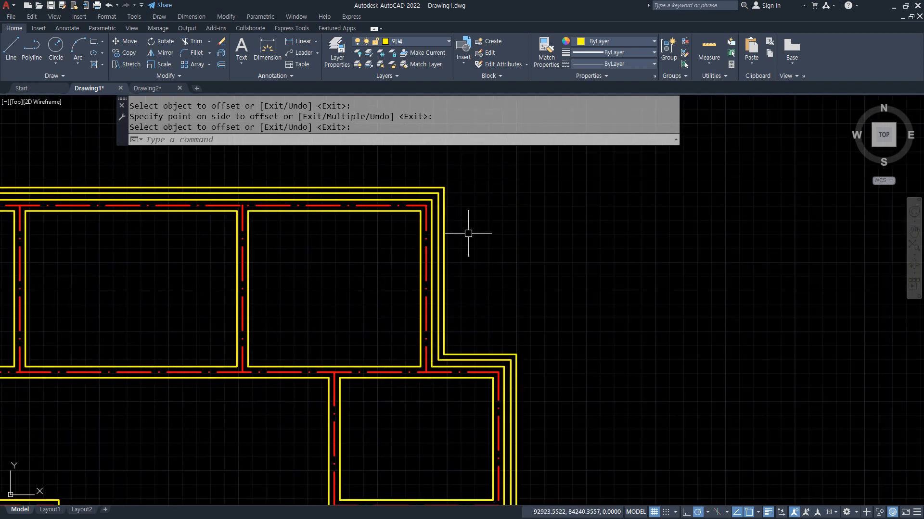
{"action": "middle_click_drag", "start_coordinate": [500, 348], "coordinate": [510, 221]}
{"action": "middle_click_drag", "start_coordinate": [511, 379], "coordinate": [534, 220]}
{"action": "middle_click_drag", "start_coordinate": [536, 350], "coordinate": [605, 269]}
{"action": "scroll", "coordinate": [297, 394], "scroll_direction": "up", "scroll_amount": 2}
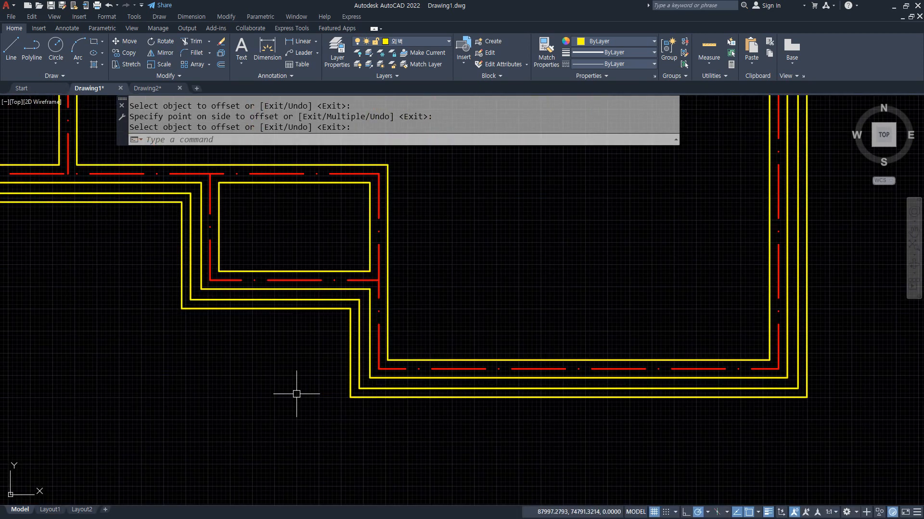
{"action": "scroll", "coordinate": [232, 342], "scroll_direction": "down", "scroll_amount": 2}
{"action": "middle_click_drag", "start_coordinate": [193, 311], "coordinate": [485, 440]}
{"action": "middle_click_drag", "start_coordinate": [76, 299], "coordinate": [64, 347]}
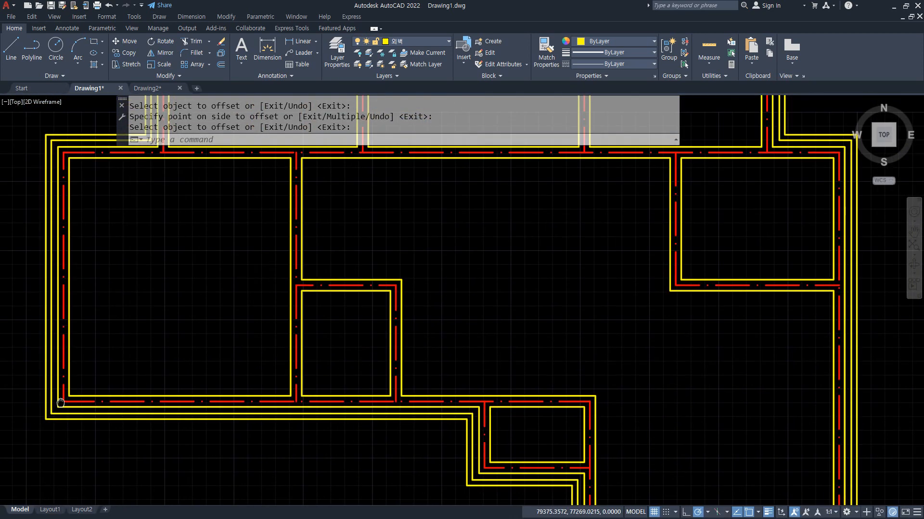
{"action": "scroll", "coordinate": [132, 328], "scroll_direction": "down", "scroll_amount": 2}
{"action": "middle_click_drag", "start_coordinate": [259, 267], "coordinate": [228, 308]}
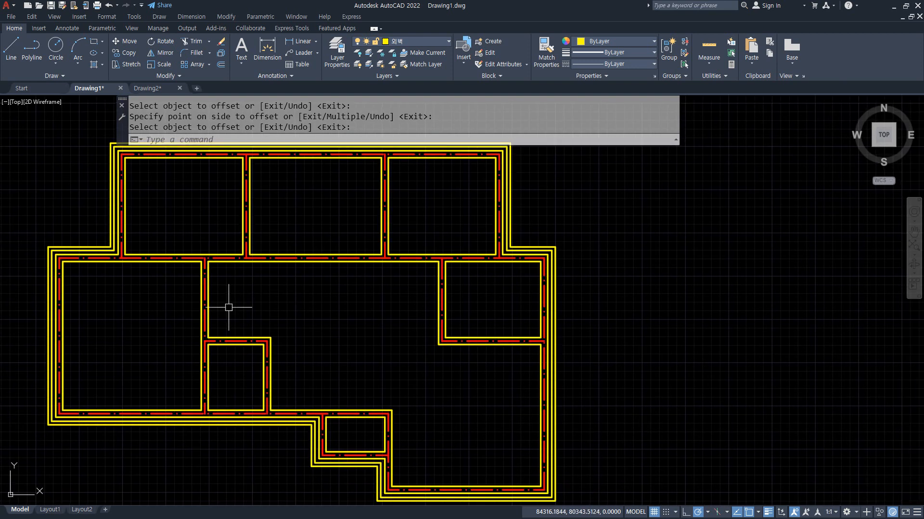
- Make layer 0 current and freeze the 외벽 layer
{"action": "left_click", "coordinate": [421, 44]}
{"action": "left_click", "coordinate": [394, 53]}
{"action": "left_click", "coordinate": [380, 41]}
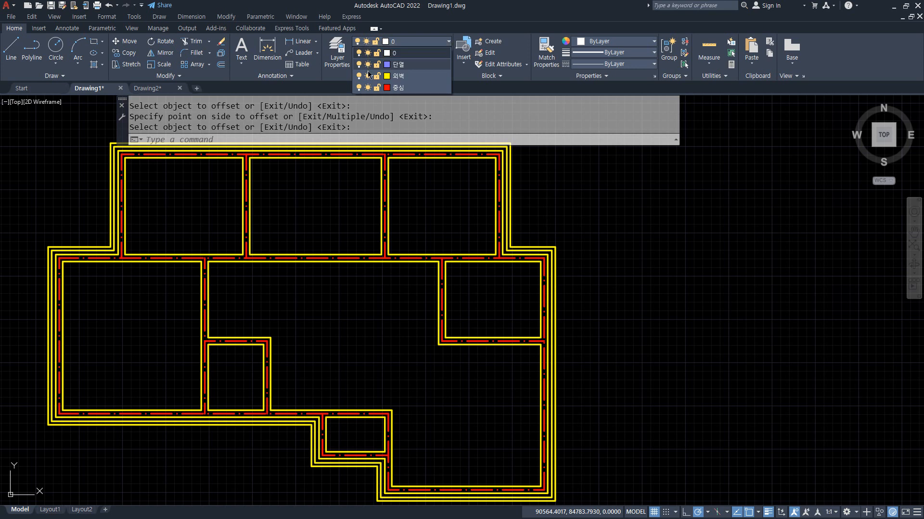
{"action": "left_click", "coordinate": [367, 76]}
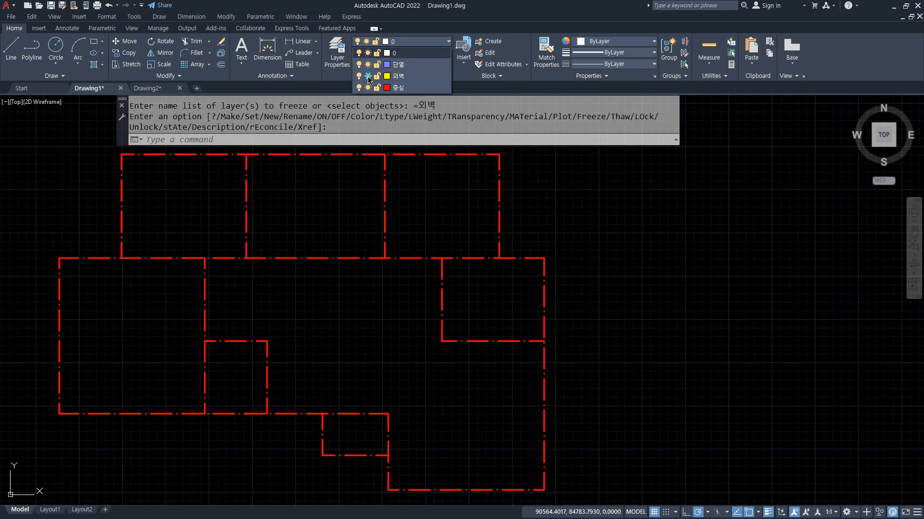
{"action": "scroll", "coordinate": [463, 320], "scroll_direction": "down", "scroll_amount": 4}
{"action": "scroll", "coordinate": [486, 384], "scroll_direction": "up", "scroll_amount": 2}
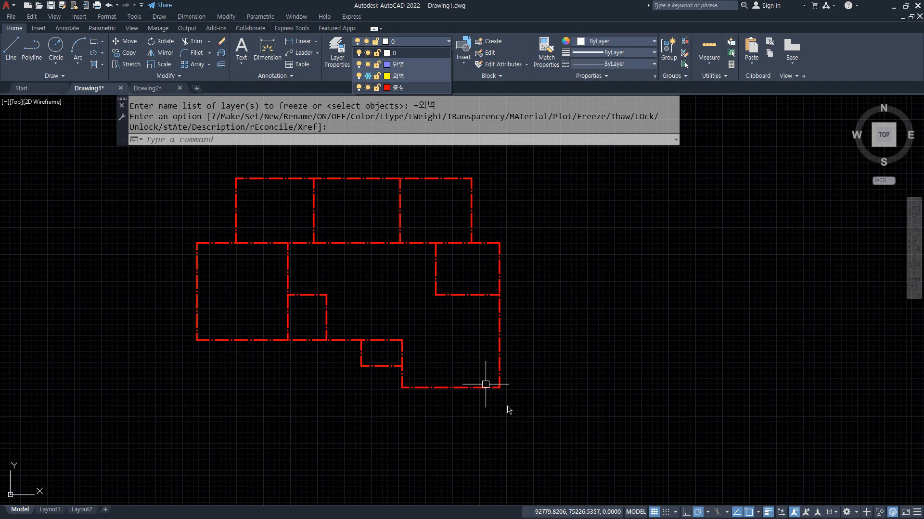
- Copy the floor plan's red centerlines horizontally to the empty area right of the original plan
{"action": "left_click", "coordinate": [541, 403]}
{"action": "type", "text": "cp"}
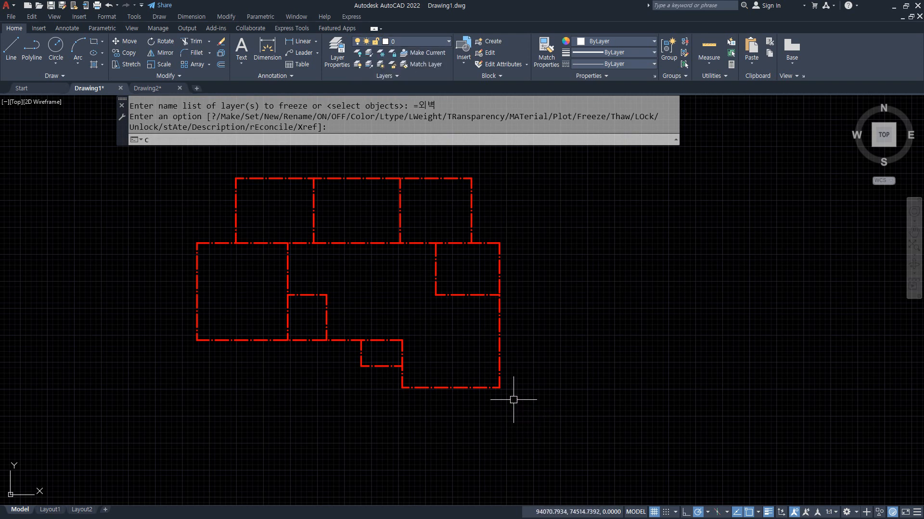
{"action": "key", "text": "Return"}
{"action": "left_click", "coordinate": [524, 404]}
{"action": "left_click", "coordinate": [233, 191]}
{"action": "key", "text": "Return"}
{"action": "left_click", "coordinate": [148, 311]}
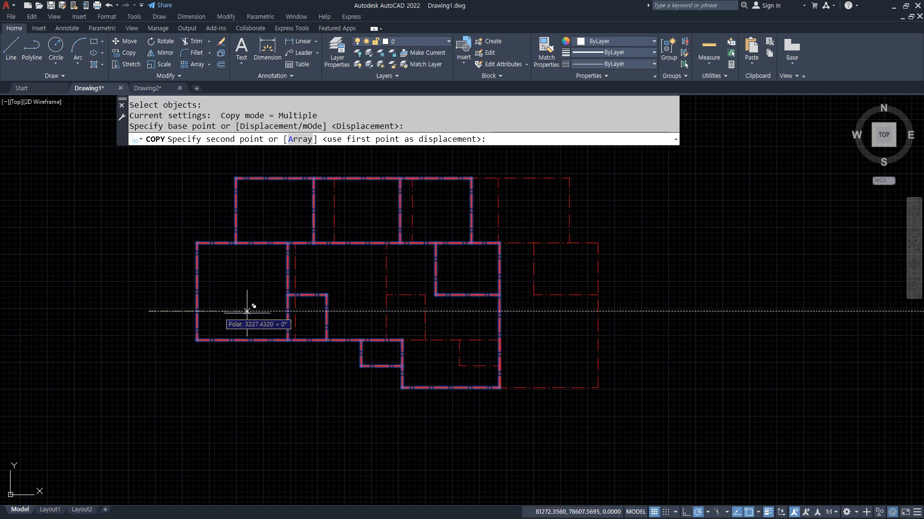
{"action": "left_click", "coordinate": [590, 313]}
{"action": "key", "text": "Return"}
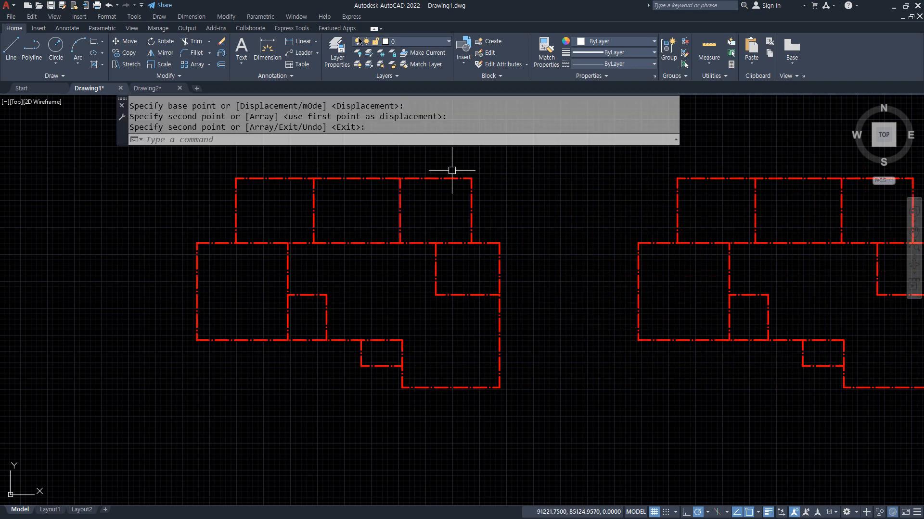
- Thaw and lock the 외벽 layer, and make it the current layer
{"action": "left_click", "coordinate": [412, 46]}
{"action": "left_click", "coordinate": [373, 81]}
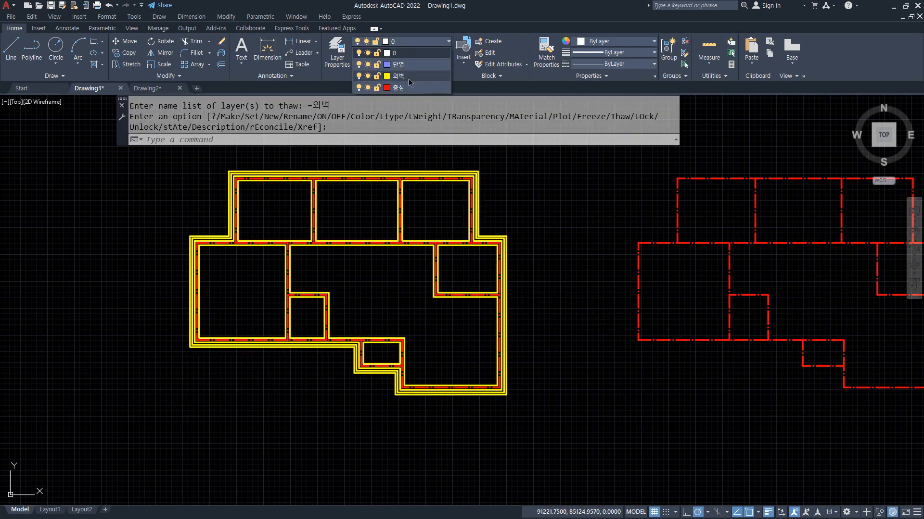
{"action": "left_click", "coordinate": [412, 81]}
{"action": "mouse_move", "coordinate": [547, 252]}
{"action": "middle_mouse_down"}
{"action": "mouse_move", "coordinate": [360, 252]}
{"action": "mouse_move", "coordinate": [380, 273]}
{"action": "middle_mouse_up"}
{"action": "key", "text": "Escape"}
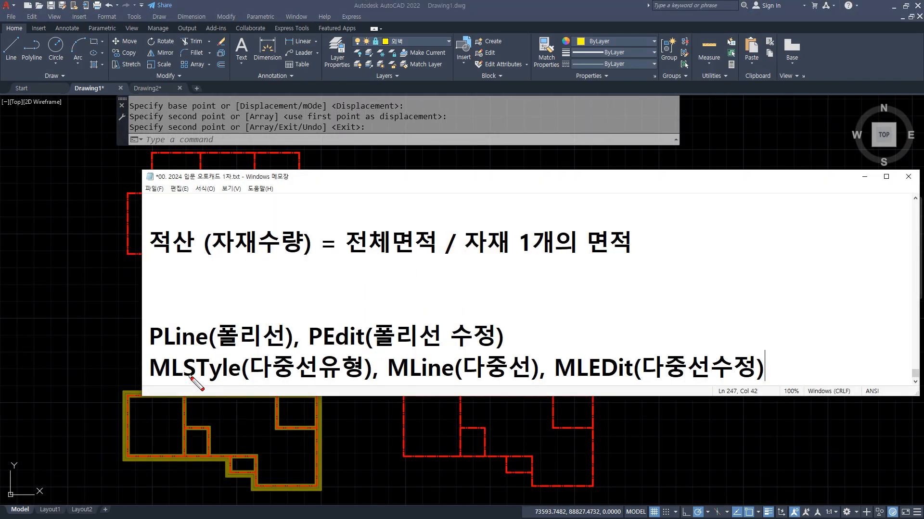
{"action": "mouse_move", "coordinate": [248, 389]}
{"action": "left_mouse_down"}
{"action": "mouse_move", "coordinate": [192, 386]}
{"action": "mouse_move", "coordinate": [238, 356]}
{"action": "mouse_move", "coordinate": [234, 391]}
{"action": "left_mouse_up"}
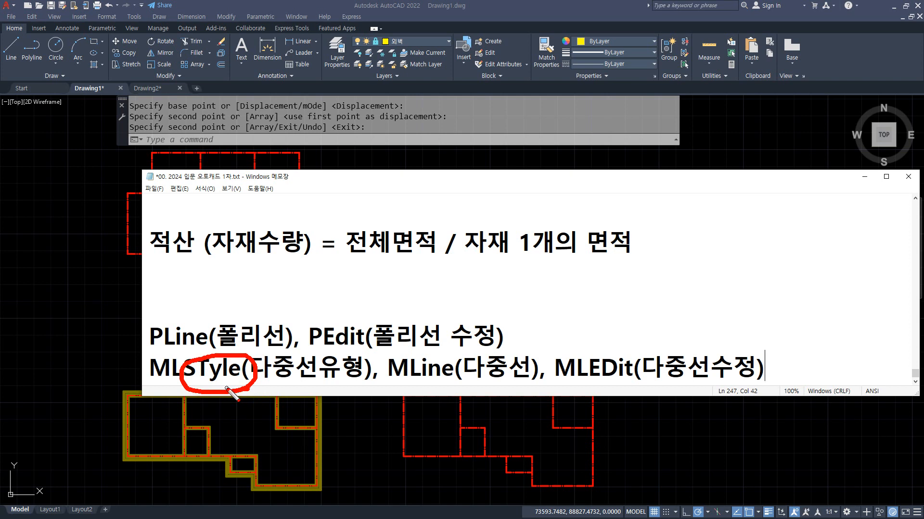
{"action": "mouse_move", "coordinate": [433, 383]}
{"action": "left_mouse_down"}
{"action": "mouse_move", "coordinate": [395, 385]}
{"action": "mouse_move", "coordinate": [459, 377]}
{"action": "mouse_move", "coordinate": [428, 384]}
{"action": "left_mouse_up"}
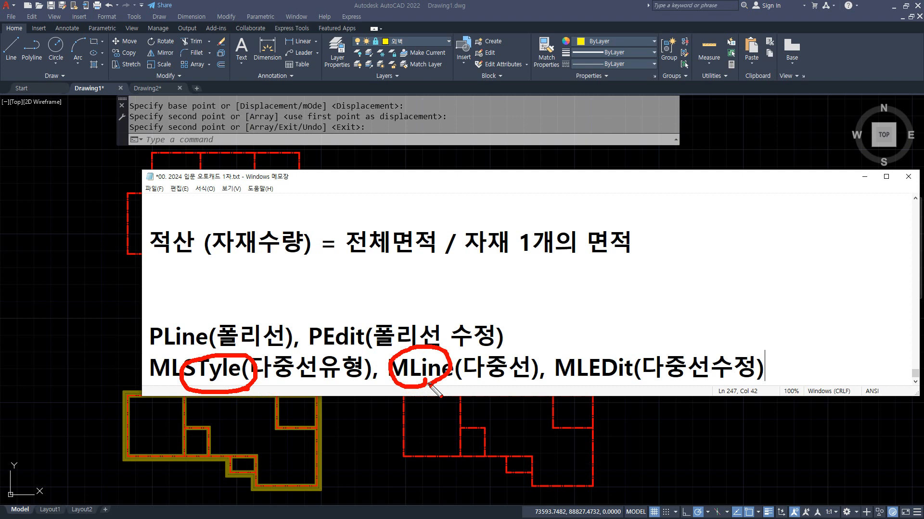
{"action": "mouse_move", "coordinate": [613, 395]}
{"action": "left_mouse_down"}
{"action": "mouse_move", "coordinate": [549, 342]}
{"action": "mouse_move", "coordinate": [622, 394]}
{"action": "left_mouse_up"}
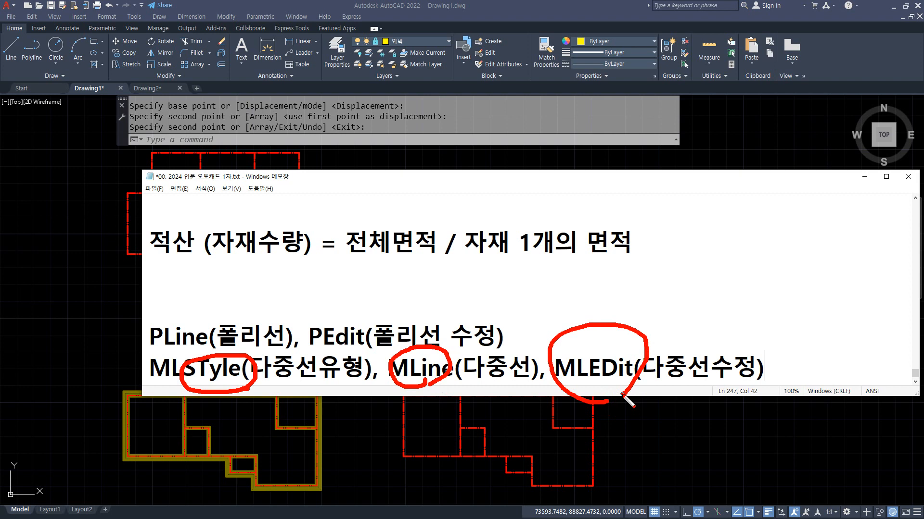
{"action": "key", "text": "e"}
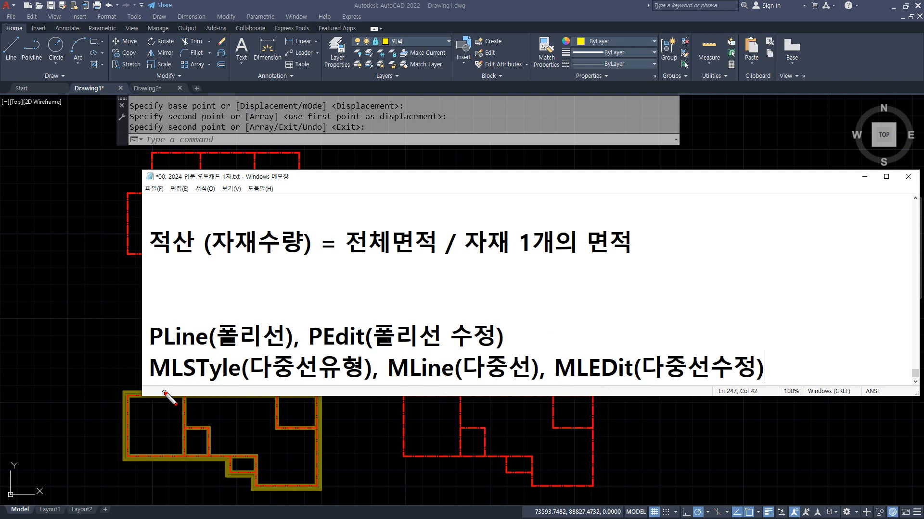
{"action": "mouse_move", "coordinate": [164, 396]}
{"action": "left_mouse_down"}
{"action": "mouse_move", "coordinate": [147, 356]}
{"action": "mouse_move", "coordinate": [240, 358]}
{"action": "mouse_move", "coordinate": [174, 383]}
{"action": "mouse_move", "coordinate": [308, 389]}
{"action": "left_mouse_up"}
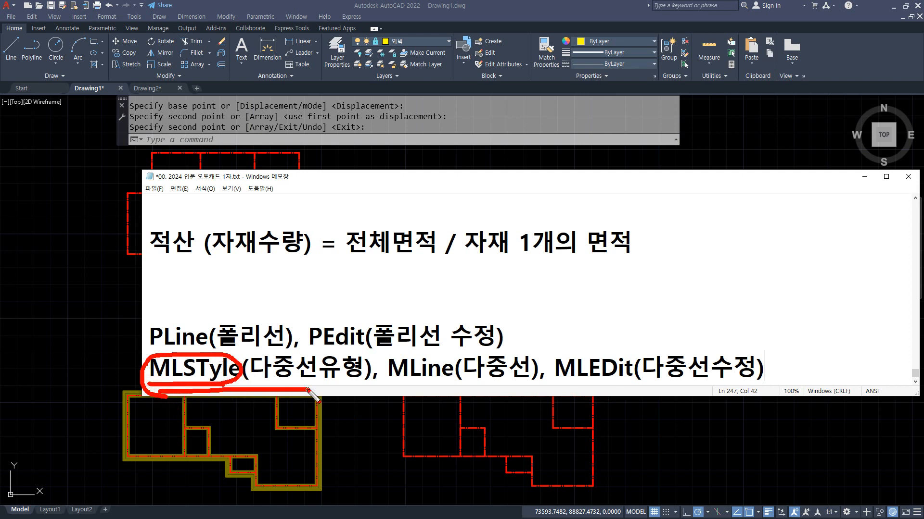
{"action": "mouse_move", "coordinate": [385, 384]}
{"action": "left_mouse_down"}
{"action": "mouse_move", "coordinate": [474, 384]}
{"action": "mouse_move", "coordinate": [467, 387]}
{"action": "left_mouse_up"}
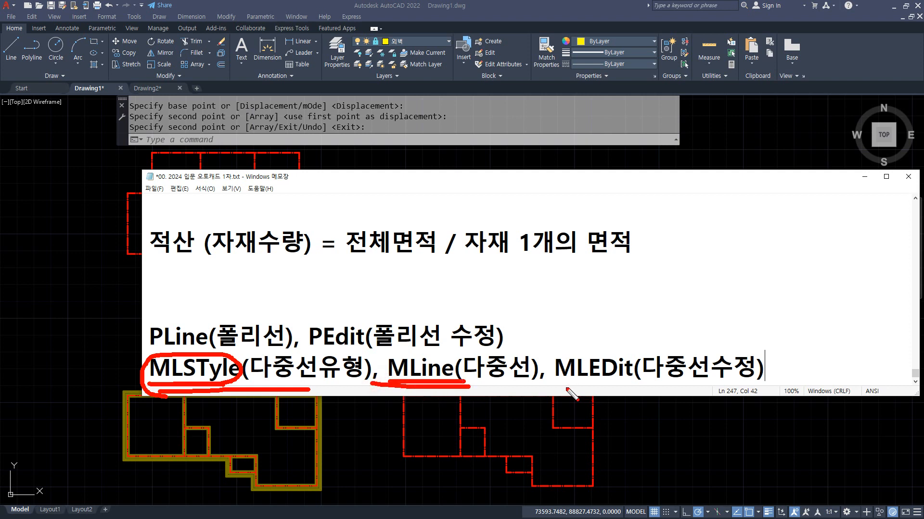
{"action": "left_click_drag", "start_coordinate": [567, 389], "coordinate": [649, 383]}
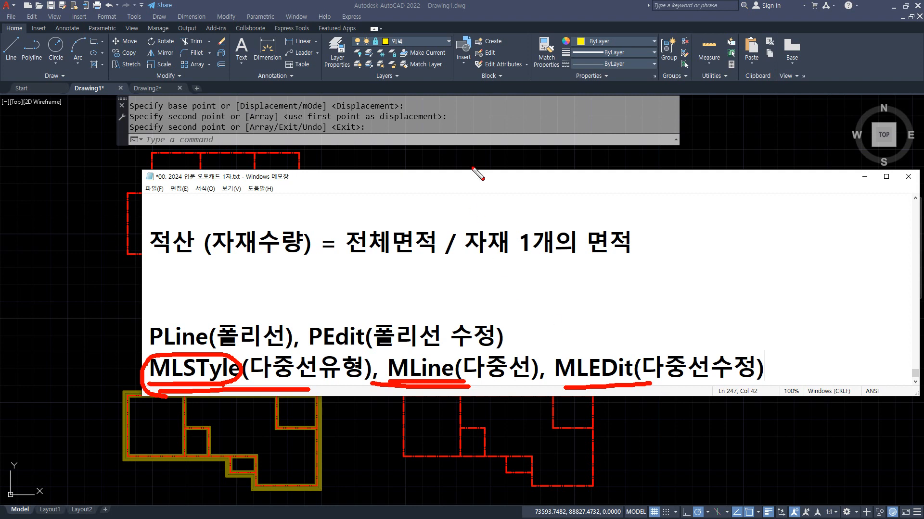
{"action": "mouse_move", "coordinate": [164, 362]}
{"action": "left_mouse_down"}
{"action": "mouse_move", "coordinate": [190, 401]}
{"action": "mouse_move", "coordinate": [224, 375]}
{"action": "left_mouse_up"}
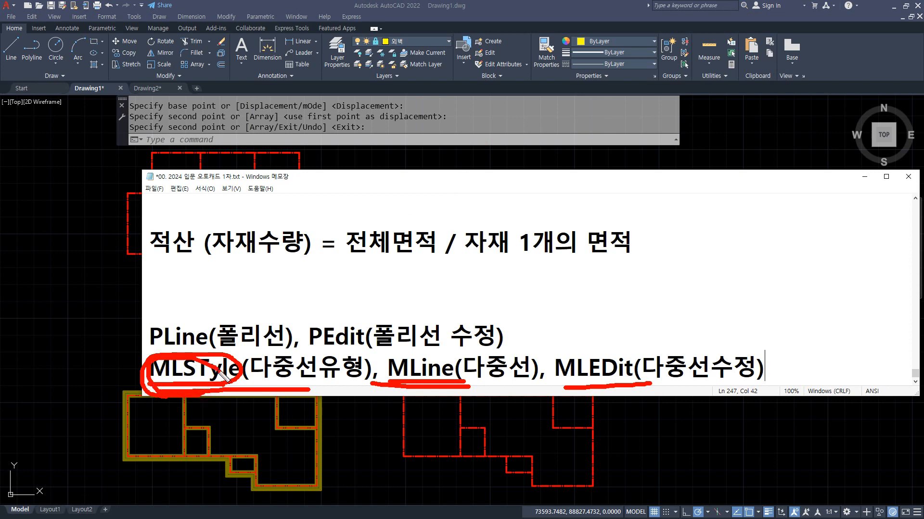
{"action": "key", "text": "Escape"}
- Create a new multiline style named W200, based on STANDARD, with the description 벽체 200mmm
{"action": "left_click_drag", "start_coordinate": [457, 178], "coordinate": [0, 201]}
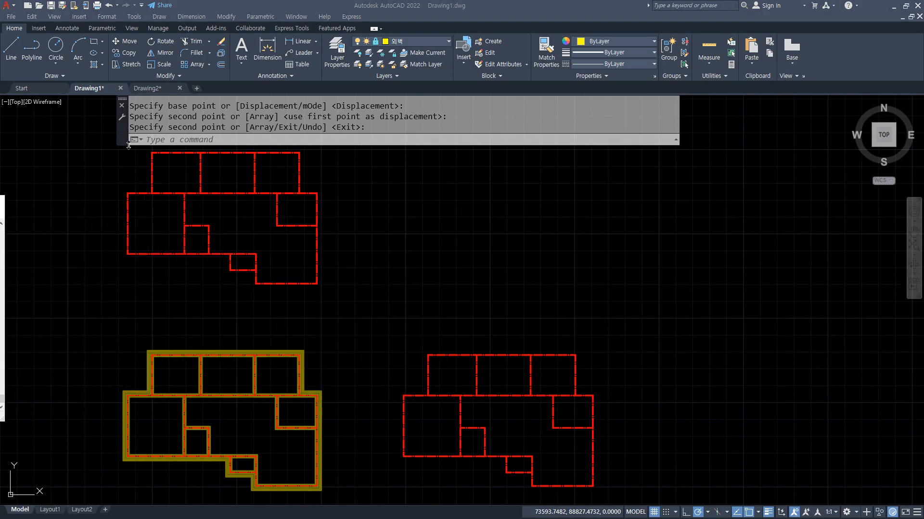
{"action": "left_click", "coordinate": [292, 142]}
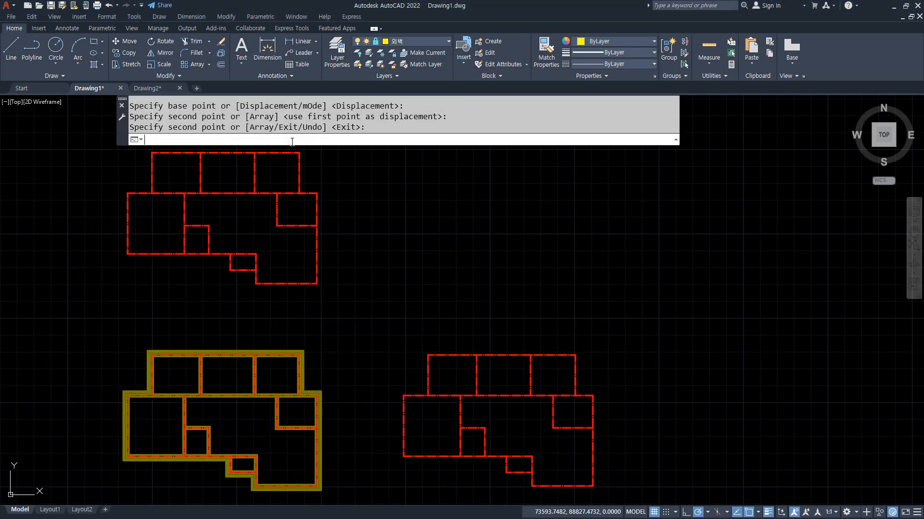
{"action": "type", "text": "ml"}
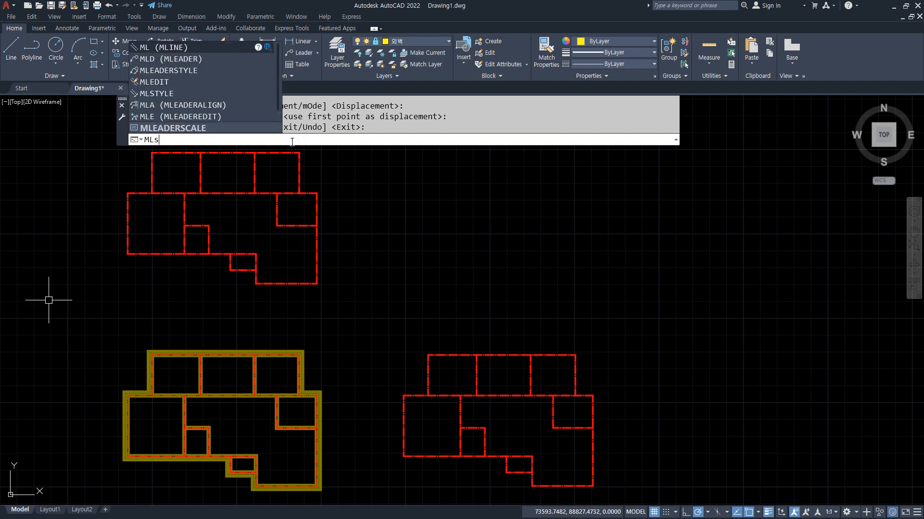
{"action": "type", "text": "style"}
{"action": "key", "text": "Return"}
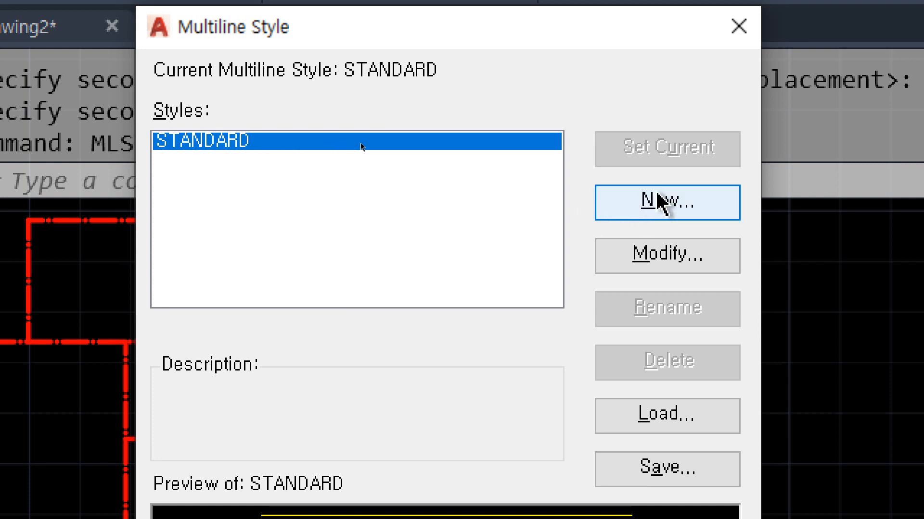
{"action": "left_click", "coordinate": [666, 200]}
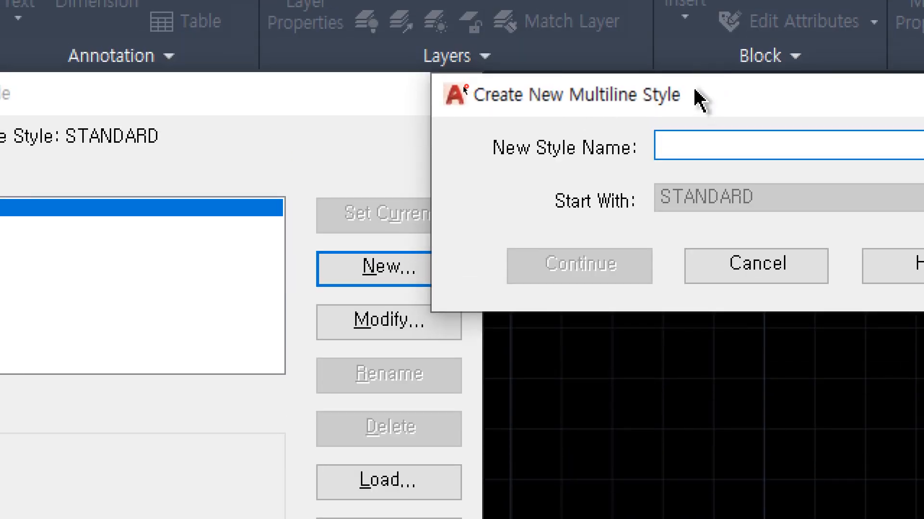
{"action": "left_click_drag", "start_coordinate": [923, 27], "coordinate": [594, 155]}
{"action": "left_click_drag", "start_coordinate": [298, 222], "coordinate": [188, 245]}
{"action": "type", "text": "W"}
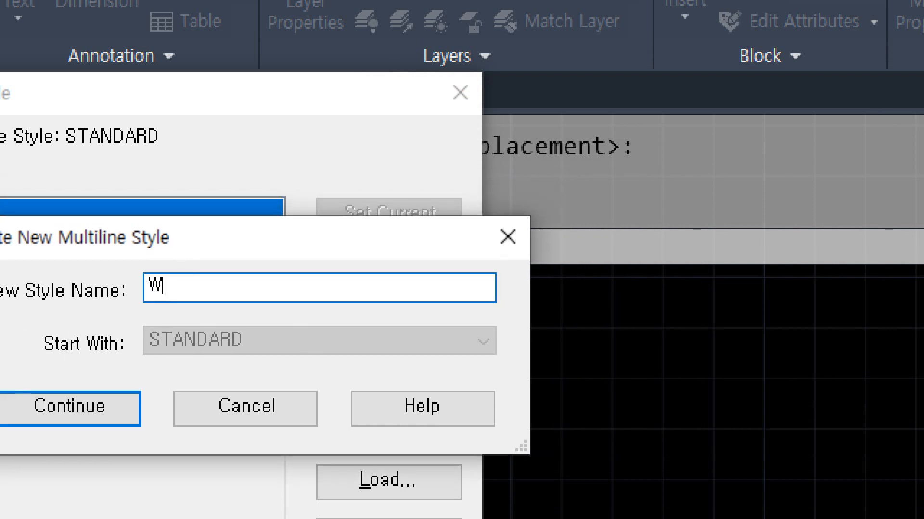
{"action": "type", "text": "200"}
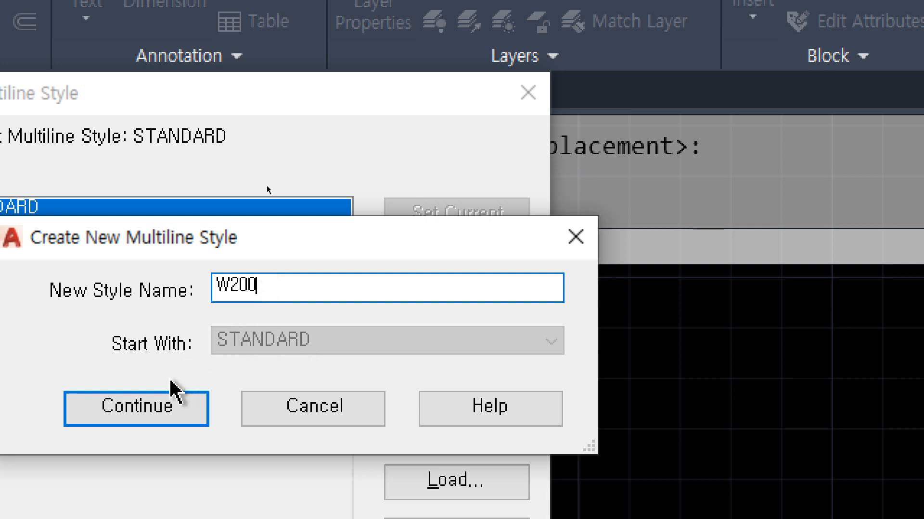
{"action": "left_click", "coordinate": [159, 408]}
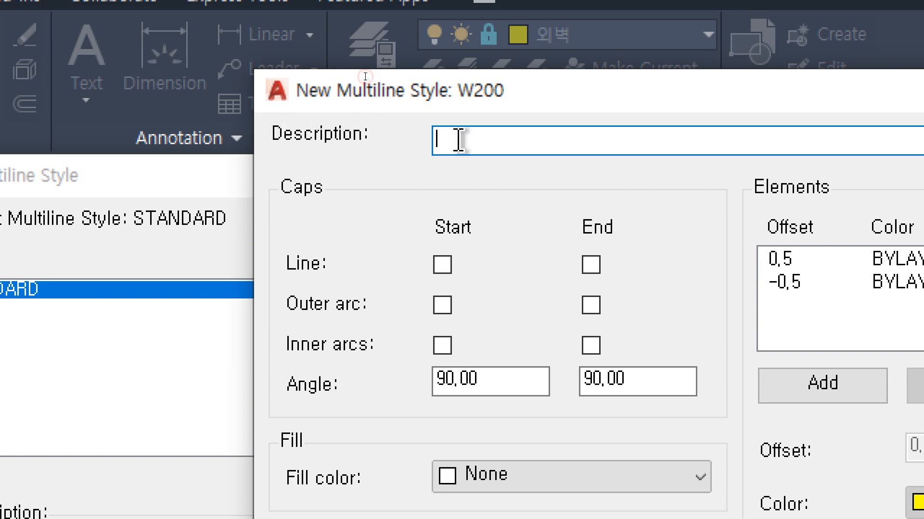
{"action": "type", "text": "벽체 2"}
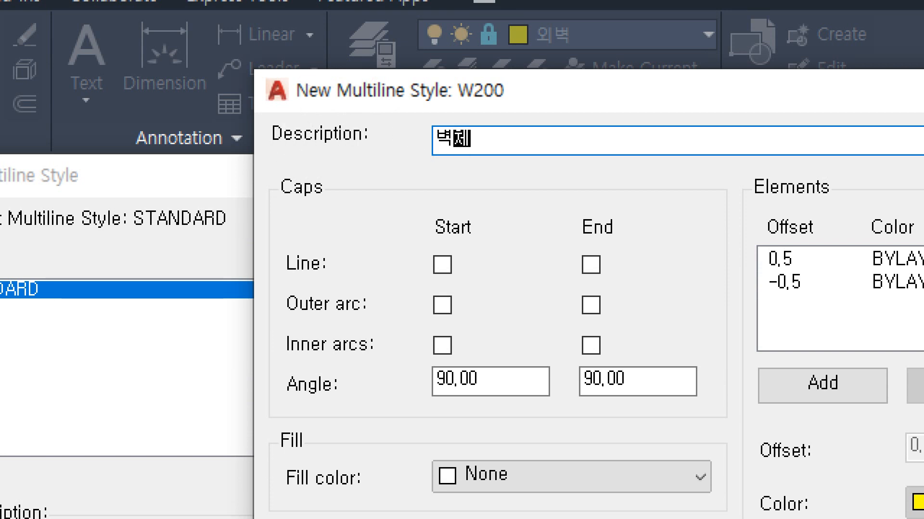
{"action": "type", "text": "00mmm"}
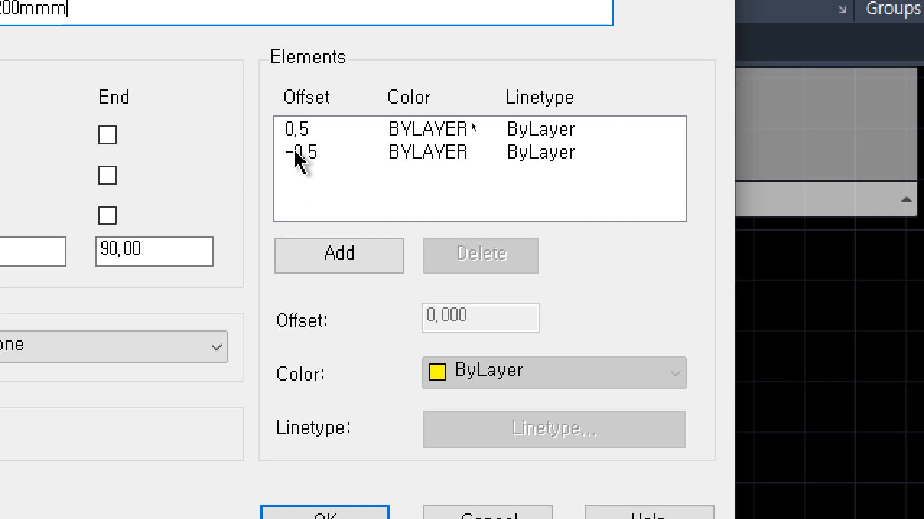
- Set the offset of the W200 style's first line element to 100
{"action": "left_click", "coordinate": [310, 130]}
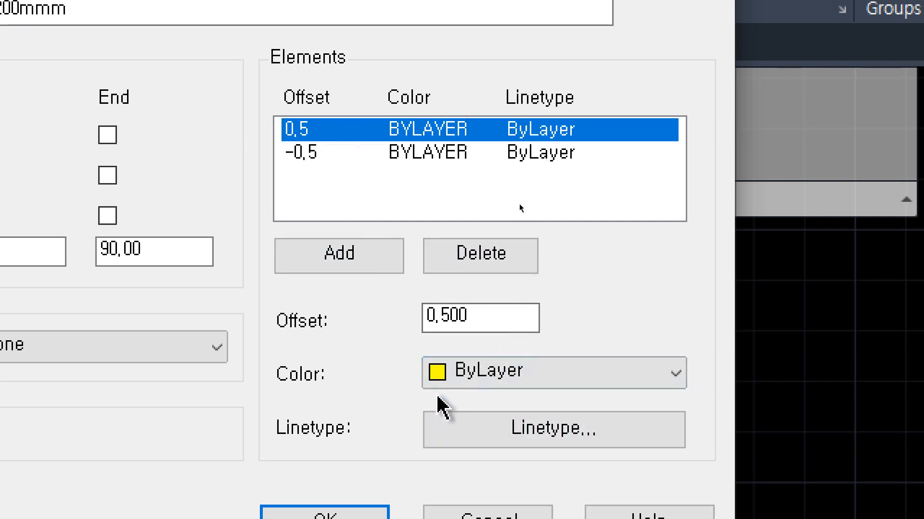
{"action": "left_click", "coordinate": [476, 319]}
{"action": "left_click_drag", "start_coordinate": [476, 319], "coordinate": [356, 376]}
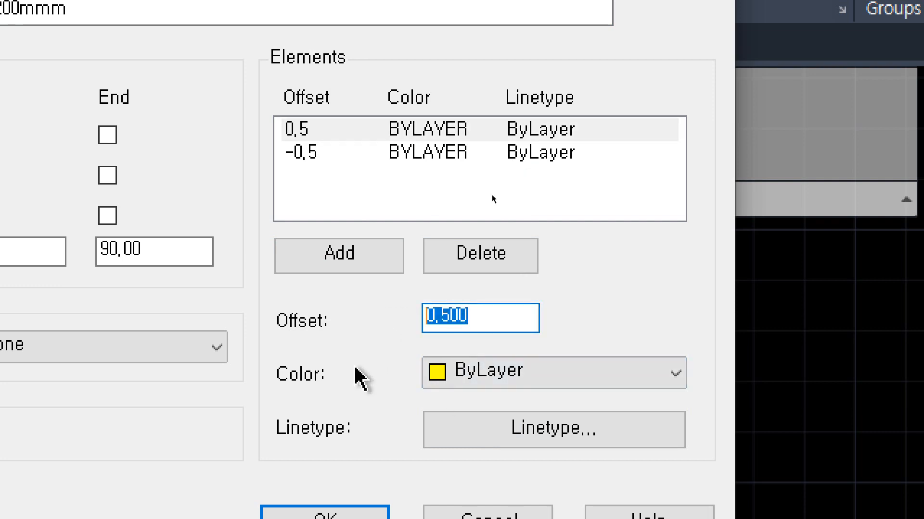
{"action": "type", "text": "100"}
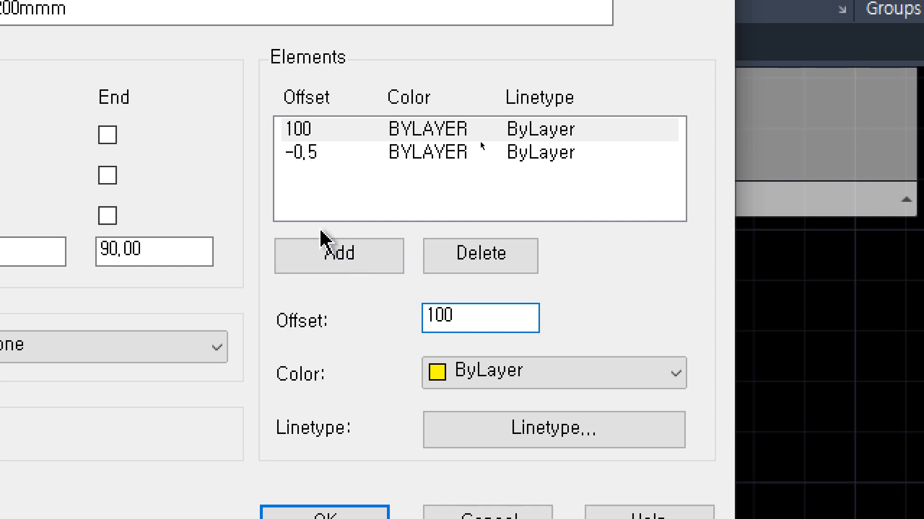
- Set the second line element's offset to -100, keep both elements' color and linetype ByLayer, and save the W200 style
{"action": "left_click", "coordinate": [319, 158]}
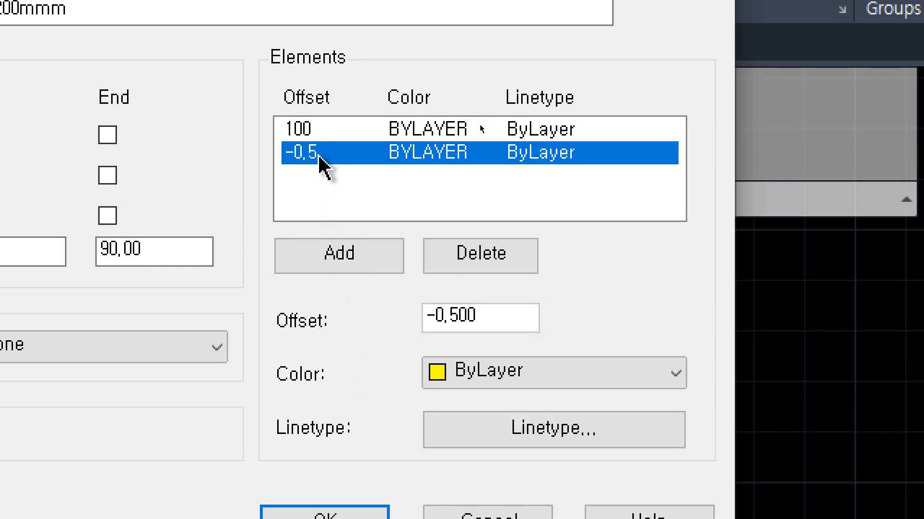
{"action": "left_click", "coordinate": [490, 319]}
{"action": "left_click_drag", "start_coordinate": [490, 319], "coordinate": [367, 315]}
{"action": "type", "text": "-"}
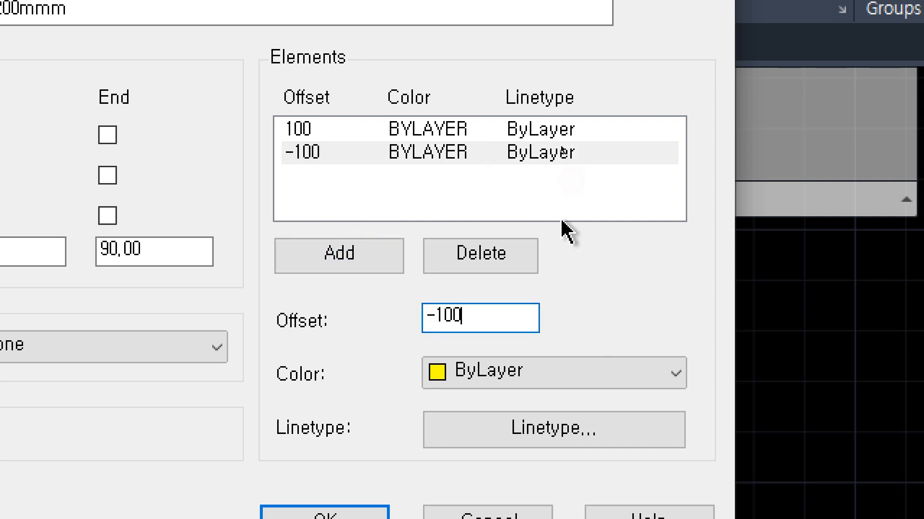
{"action": "left_click", "coordinate": [561, 201]}
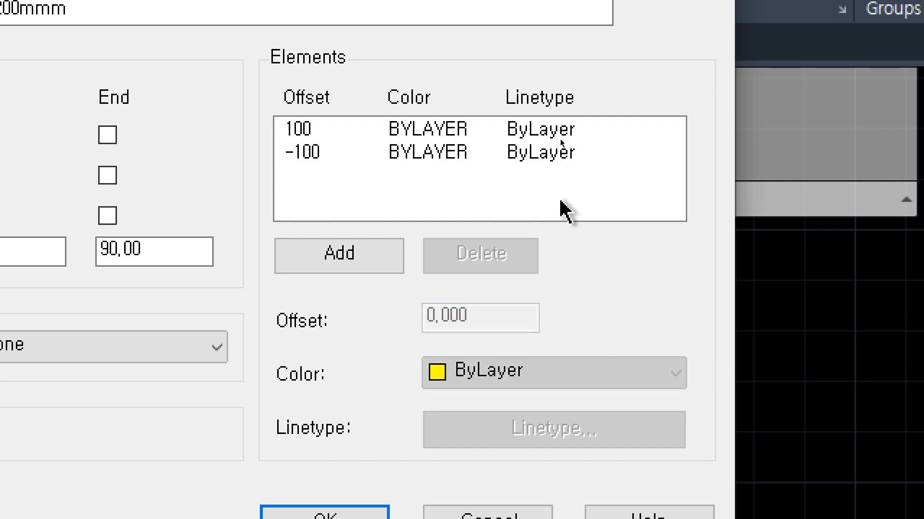
{"action": "left_click", "coordinate": [360, 161]}
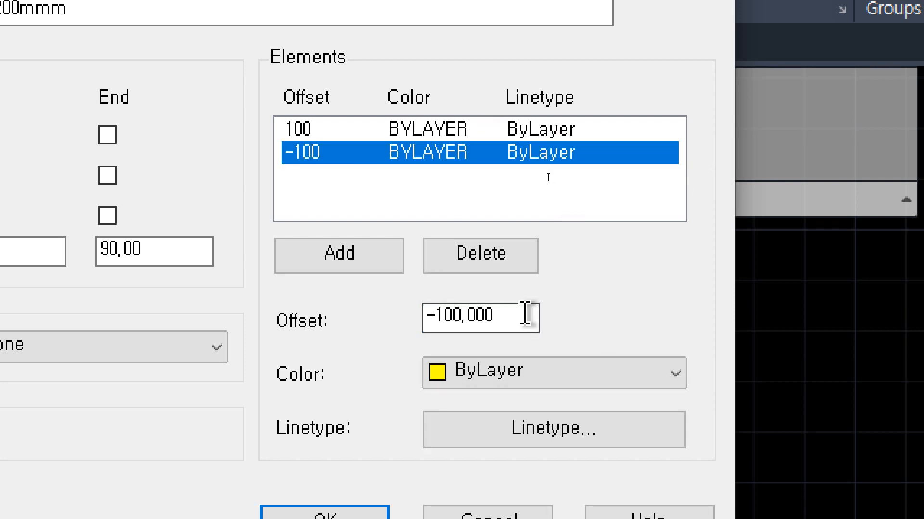
{"action": "left_click", "coordinate": [365, 132]}
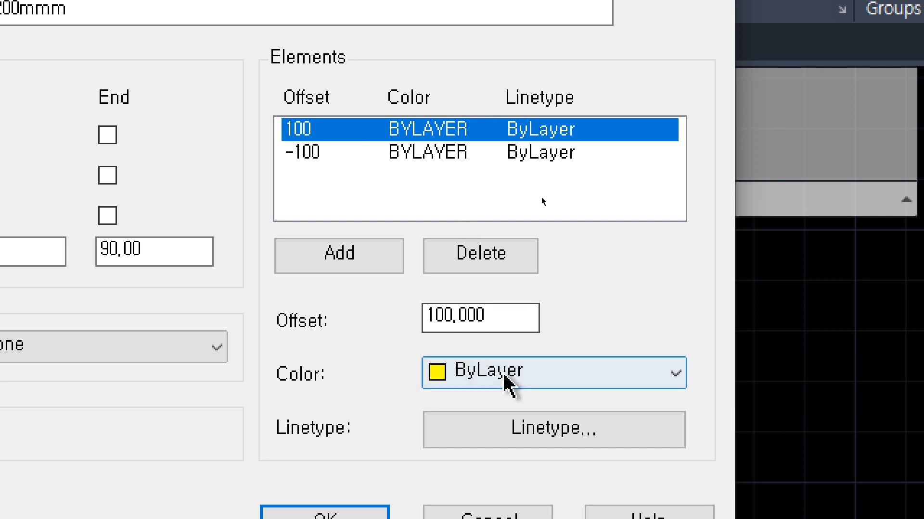
{"action": "left_click", "coordinate": [465, 178]}
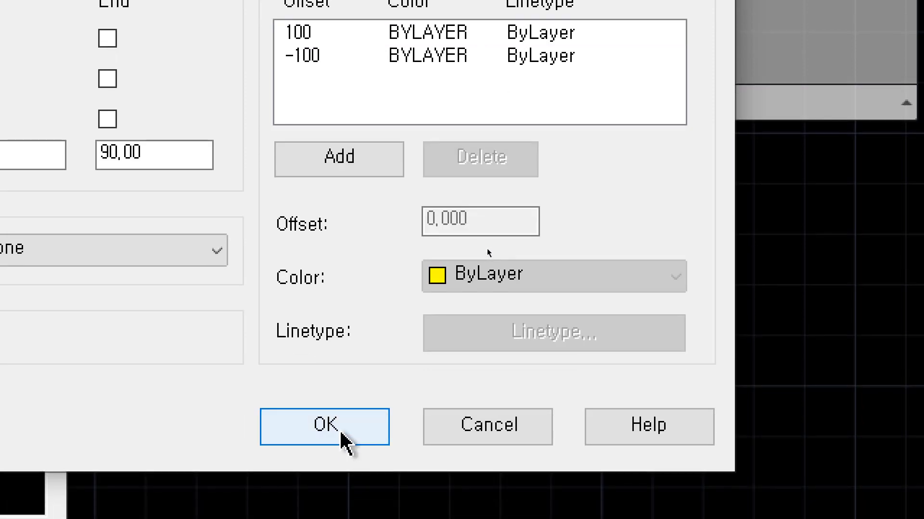
{"action": "left_click", "coordinate": [336, 427]}
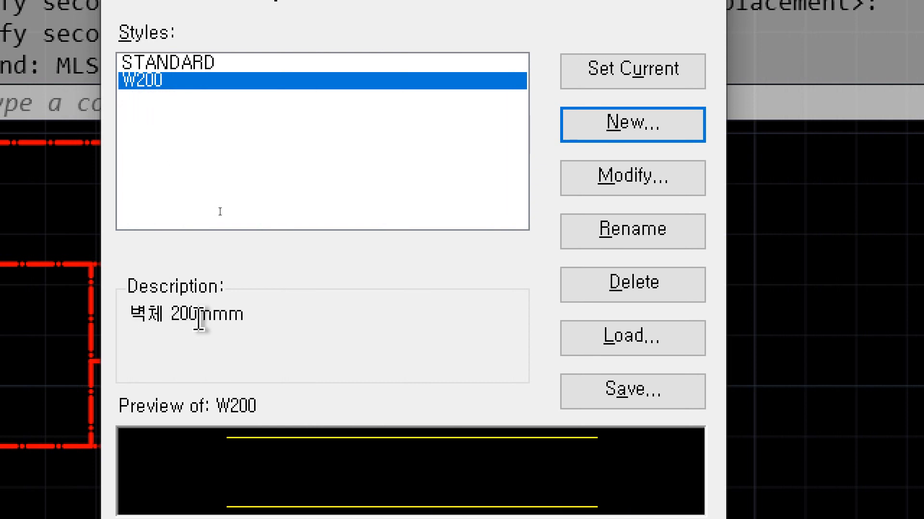
- Correct the W200 multiline style's description to 벽체 200mm and save the change
{"action": "left_click", "coordinate": [646, 175]}
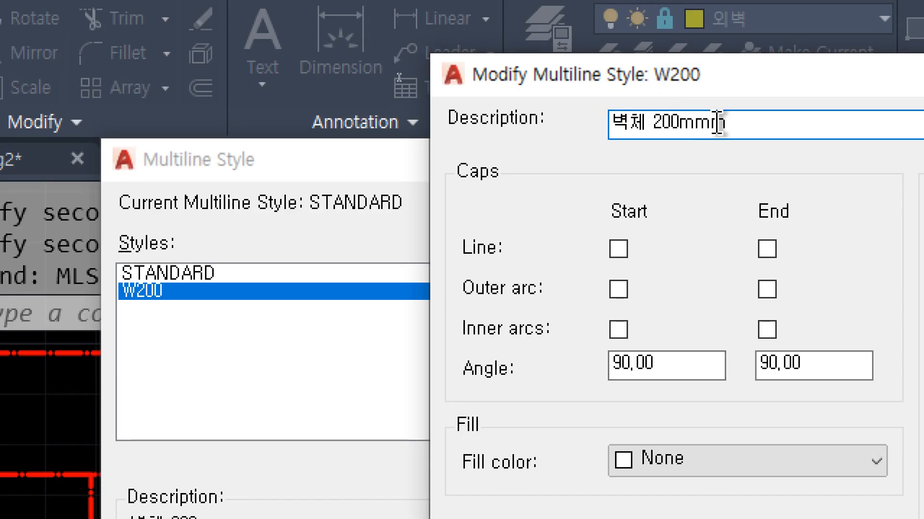
{"action": "left_click", "coordinate": [744, 129]}
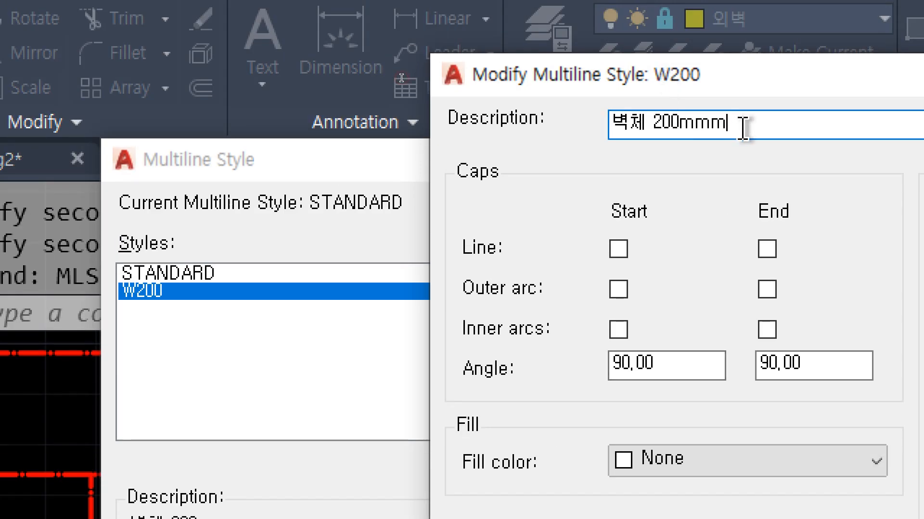
{"action": "key", "text": "BackSpace"}
{"action": "key", "text": "Return"}
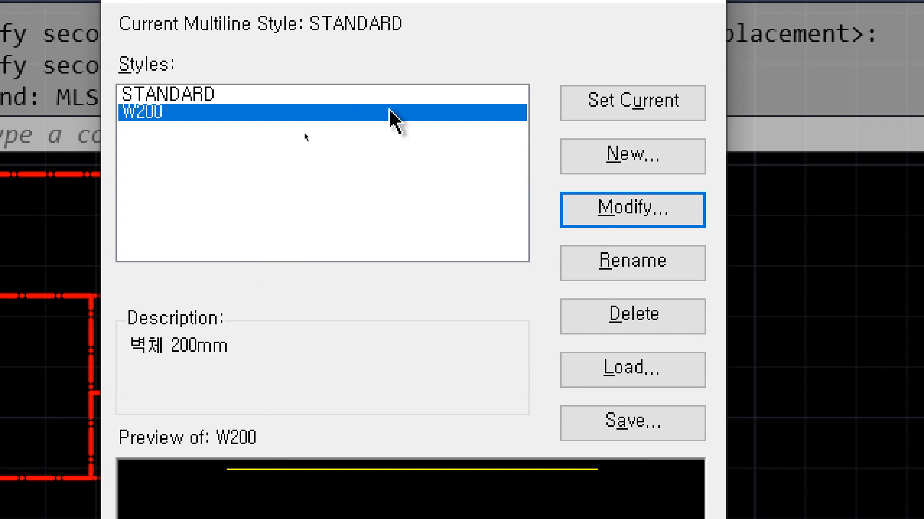
- Create a new multiline style named W420, based on W200, with the description 벽체 420mm
{"action": "left_click", "coordinate": [607, 153]}
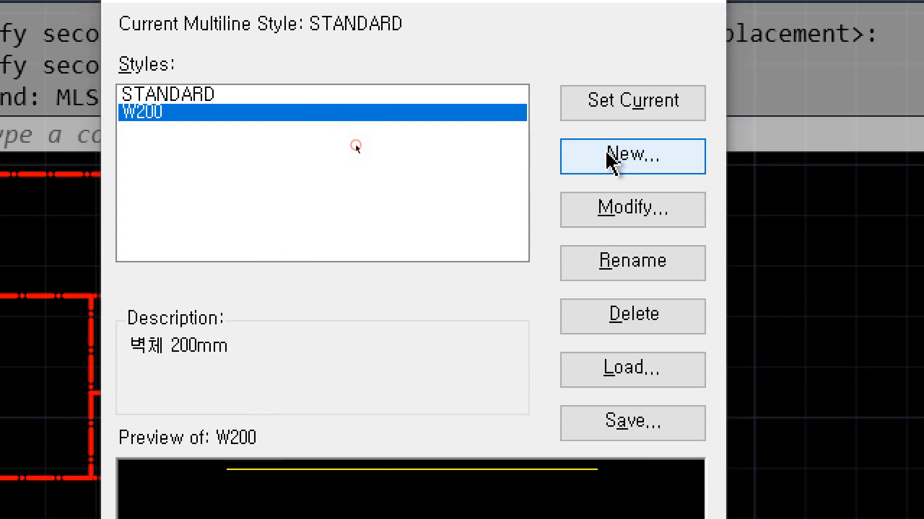
{"action": "type", "text": "W420"}
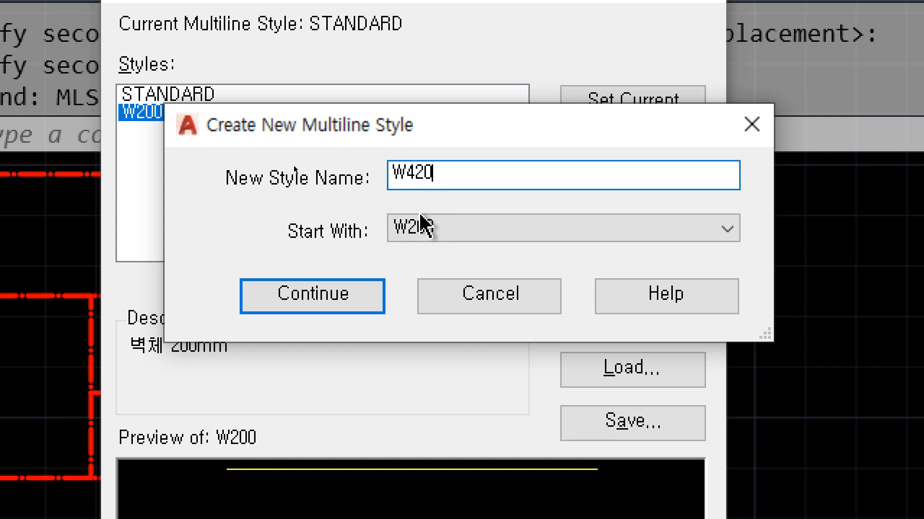
{"action": "left_click", "coordinate": [330, 289]}
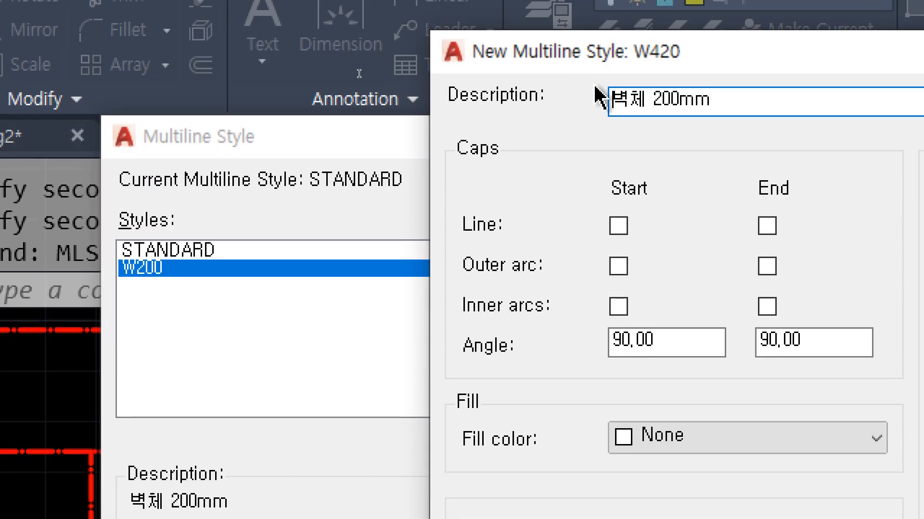
{"action": "left_click_drag", "start_coordinate": [661, 98], "coordinate": [671, 99]}
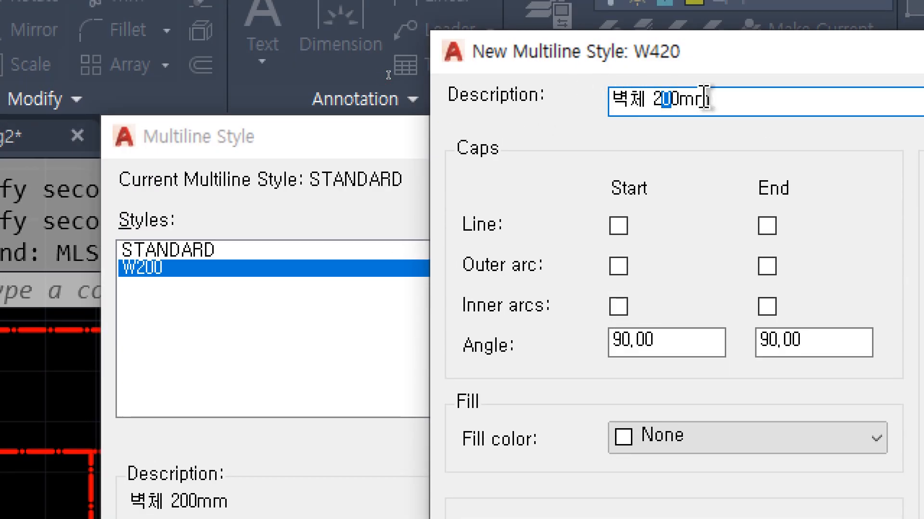
{"action": "key", "text": "BackSpace"}
{"action": "key", "text": "Left"}
{"action": "type", "text": "4"}
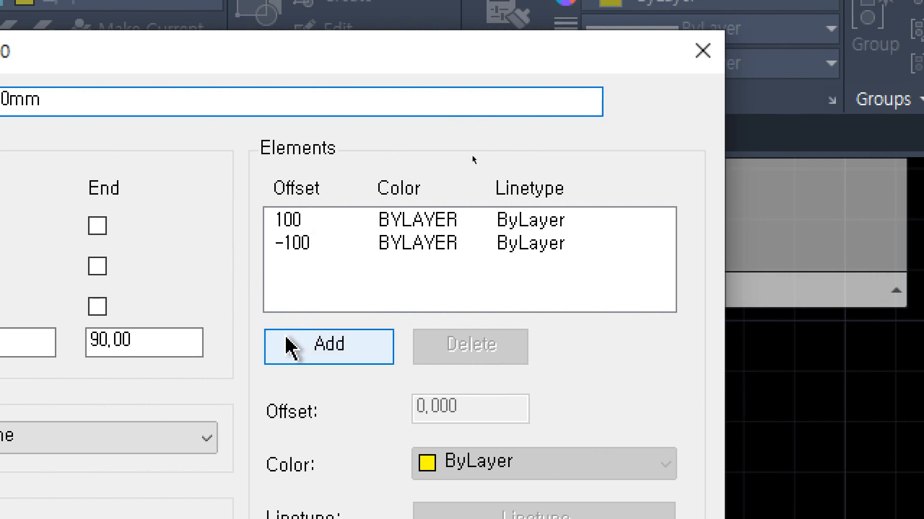
- Add two more line elements to the W420 style and set the offset of one of them to 220
{"action": "left_click", "coordinate": [309, 345]}
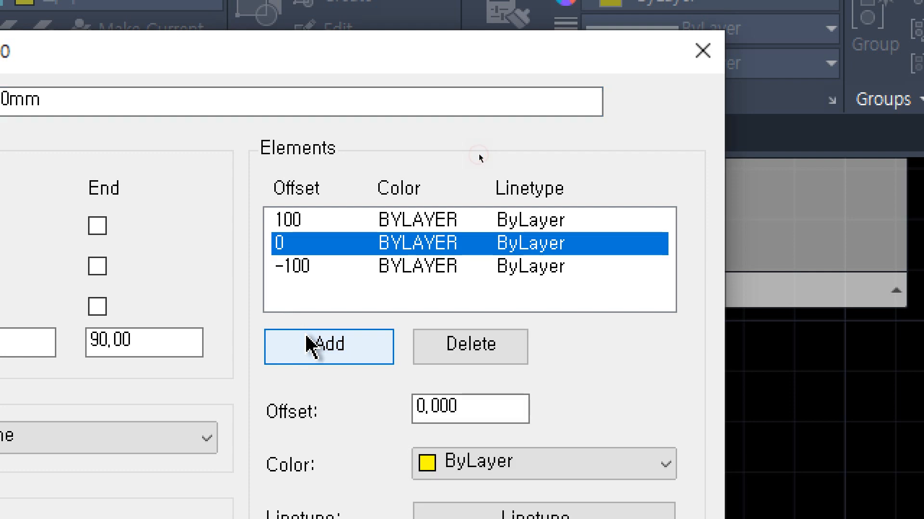
{"action": "left_click", "coordinate": [328, 347]}
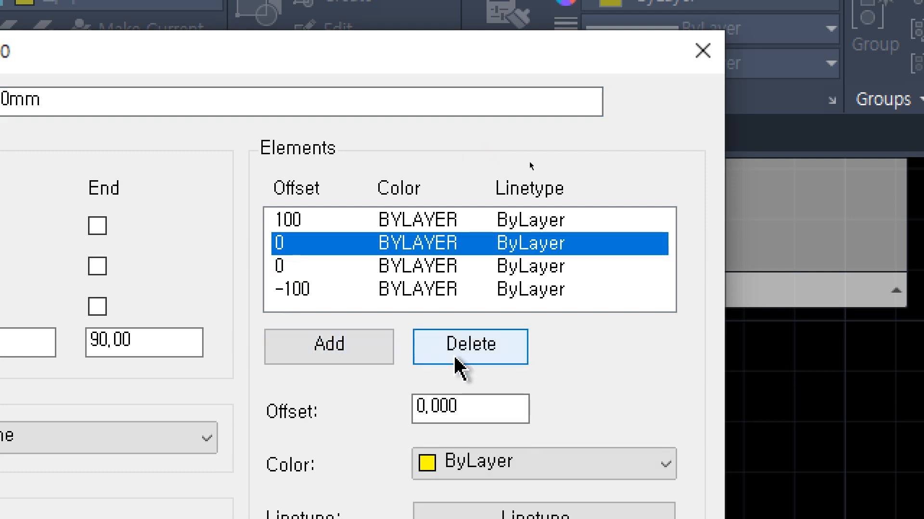
{"action": "left_click", "coordinate": [479, 356]}
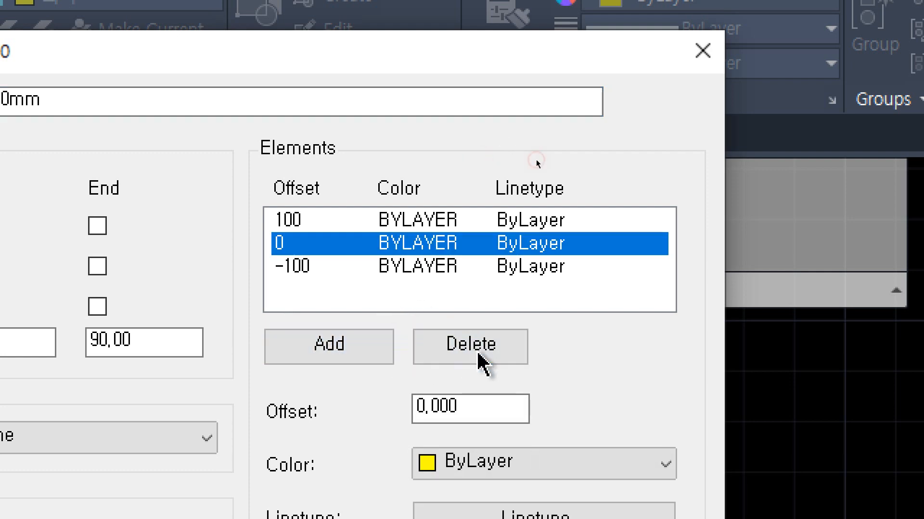
{"action": "left_click", "coordinate": [478, 356]}
{"action": "left_click", "coordinate": [380, 348]}
{"action": "left_click", "coordinate": [380, 347]}
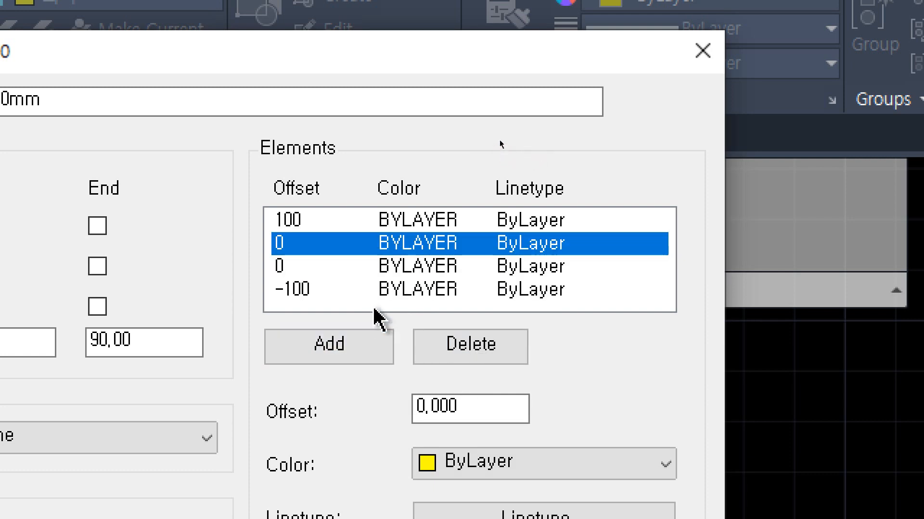
{"action": "left_click_drag", "start_coordinate": [469, 407], "coordinate": [363, 395]}
{"action": "type", "text": "220"}
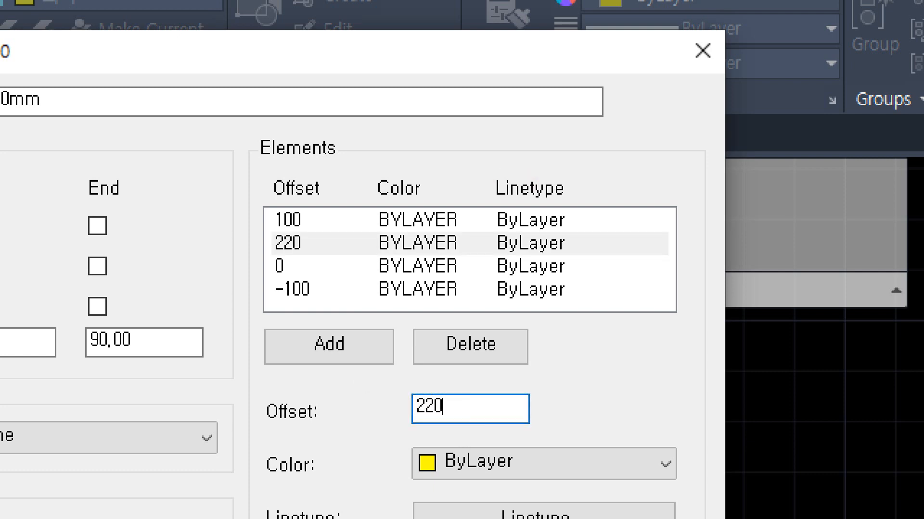
- Set the offset of the remaining zero-offset element to 320 and save the W420 style
{"action": "left_click", "coordinate": [602, 290]}
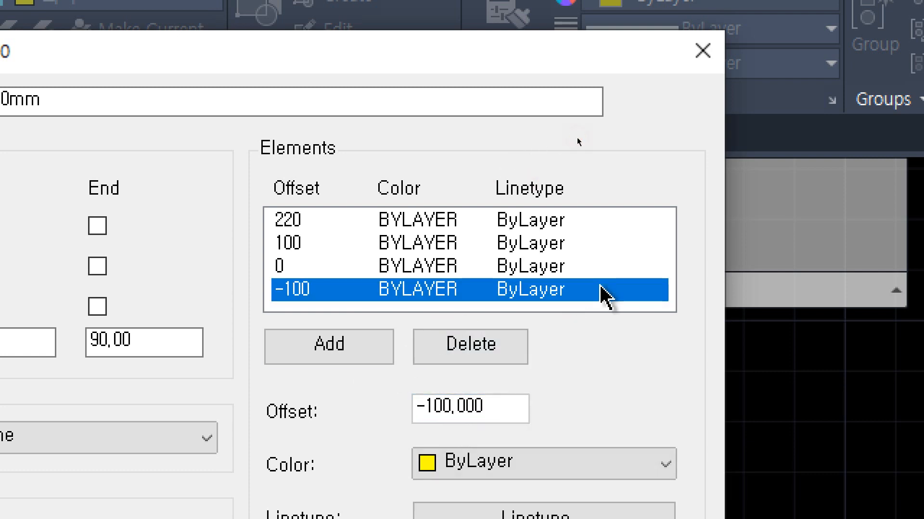
{"action": "left_click", "coordinate": [339, 267]}
{"action": "left_click_drag", "start_coordinate": [447, 404], "coordinate": [365, 402]}
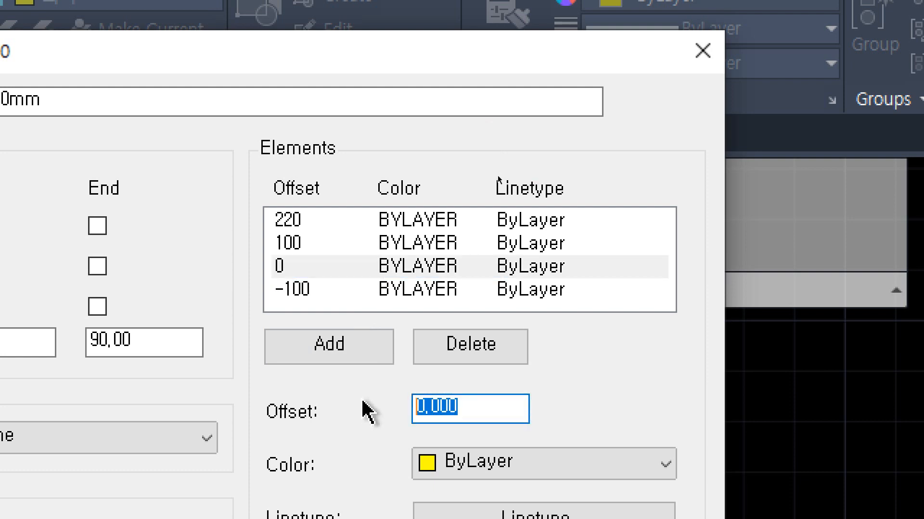
{"action": "type", "text": "320"}
{"action": "left_click", "coordinate": [651, 290]}
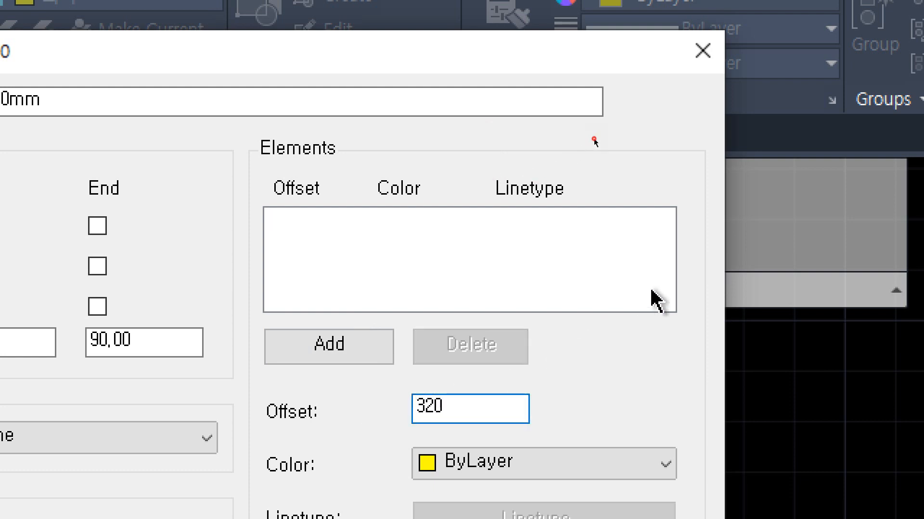
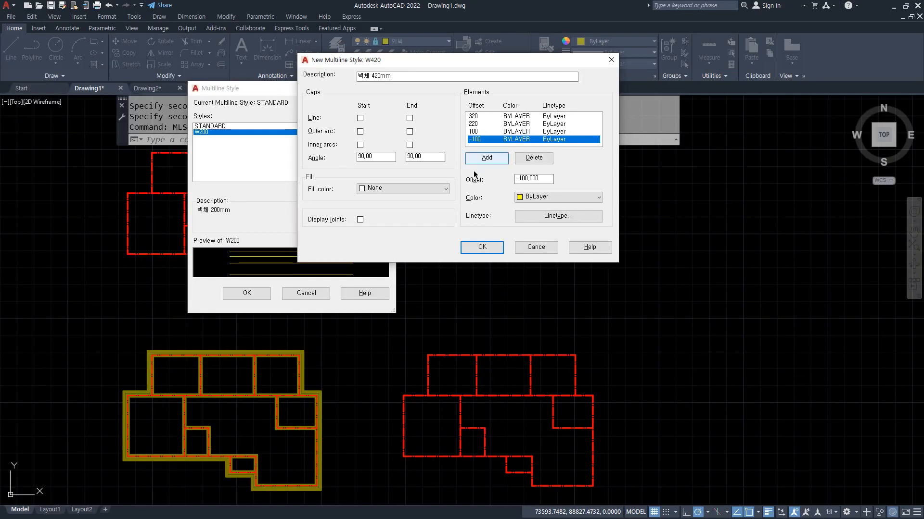
{"action": "left_click", "coordinate": [482, 248]}
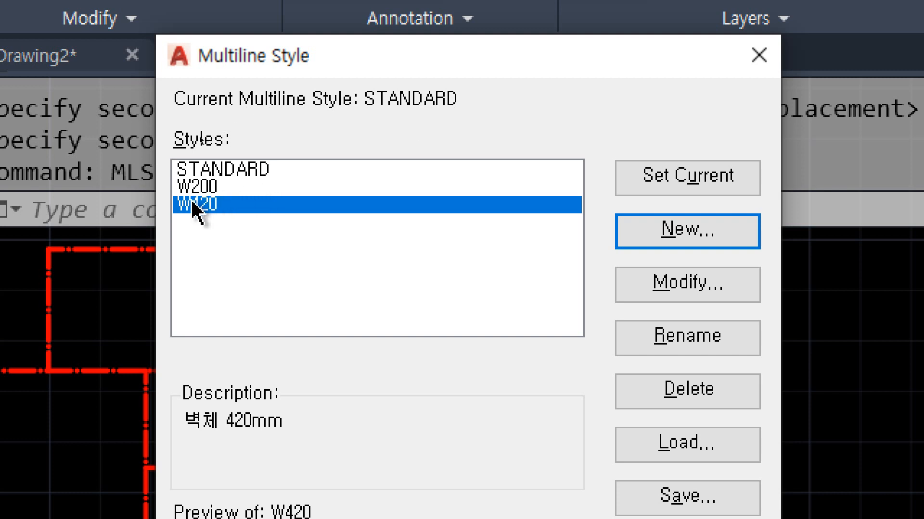
- Make W420 the current multiline style and close the multiline style manager
{"action": "left_click", "coordinate": [654, 188]}
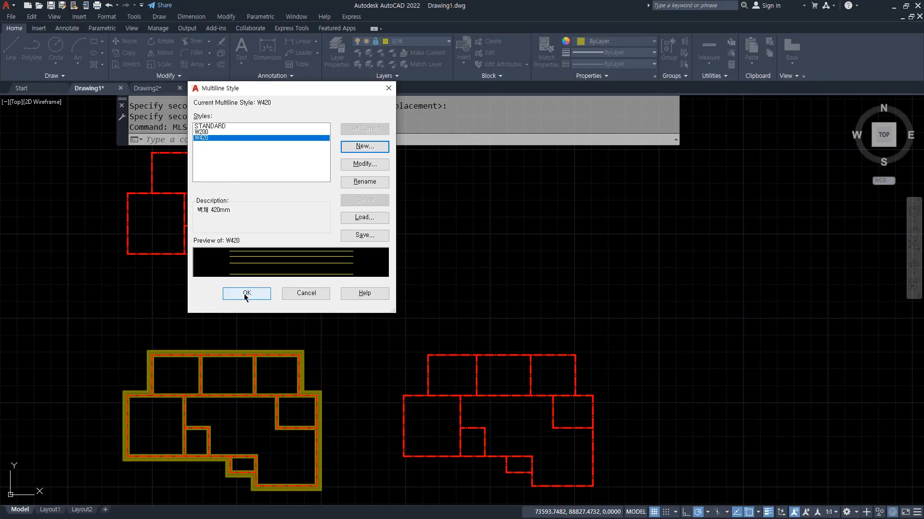
{"action": "left_click", "coordinate": [247, 293]}
{"action": "scroll", "coordinate": [521, 436], "scroll_direction": "up", "scroll_amount": 6}
{"action": "middle_click_drag", "start_coordinate": [463, 415], "coordinate": [429, 351]}
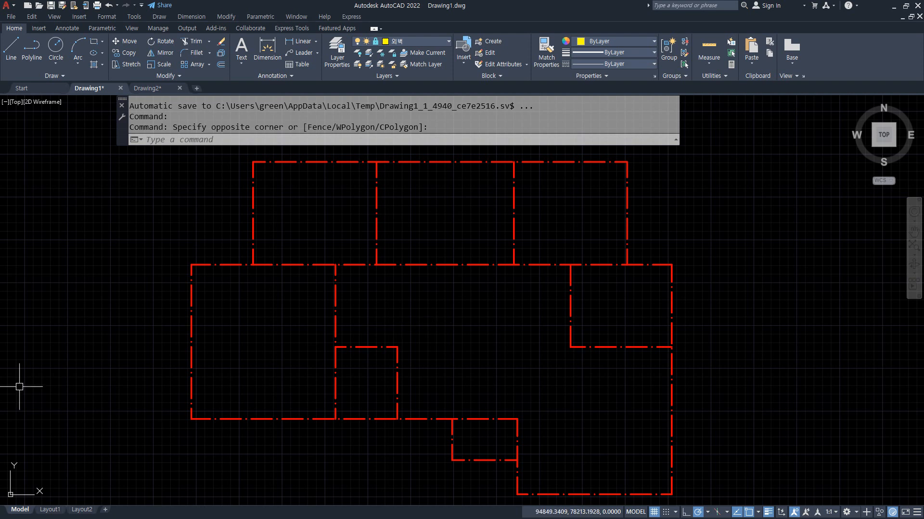
- Switch to the Notepad notes and review the multiline commands MLSTyle, MLine and MLEDit, then return to the AutoCAD drawing
{"action": "left_click", "coordinate": [0, 386]}
{"action": "left_click_drag", "start_coordinate": [0, 204], "coordinate": [451, 159]}
{"action": "mouse_move", "coordinate": [118, 370]}
{"action": "left_mouse_down"}
{"action": "mouse_move", "coordinate": [168, 333]}
{"action": "mouse_move", "coordinate": [288, 337]}
{"action": "mouse_move", "coordinate": [288, 365]}
{"action": "mouse_move", "coordinate": [113, 365]}
{"action": "left_mouse_up"}
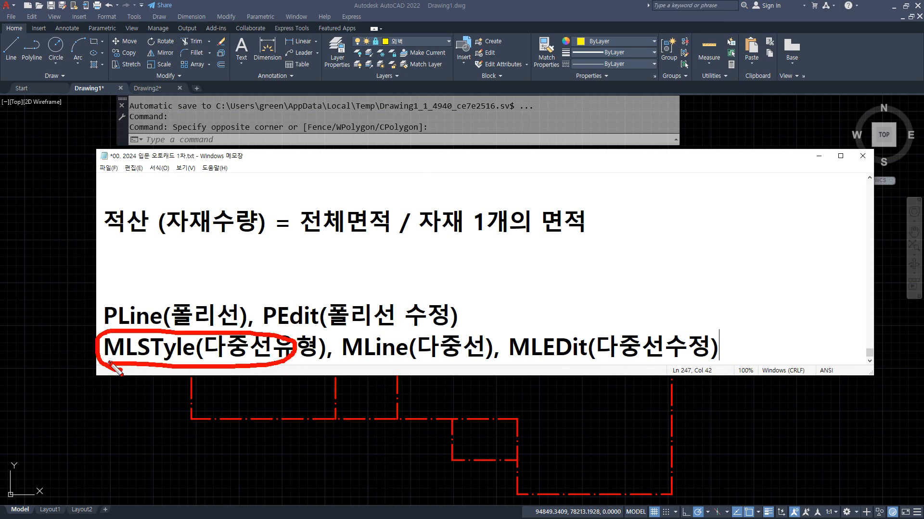
{"action": "mouse_move", "coordinate": [418, 366]}
{"action": "left_mouse_down"}
{"action": "mouse_move", "coordinate": [409, 332]}
{"action": "mouse_move", "coordinate": [420, 366]}
{"action": "left_mouse_up"}
{"action": "mouse_move", "coordinate": [597, 365]}
{"action": "left_mouse_down"}
{"action": "mouse_move", "coordinate": [534, 375]}
{"action": "mouse_move", "coordinate": [588, 357]}
{"action": "left_mouse_up"}
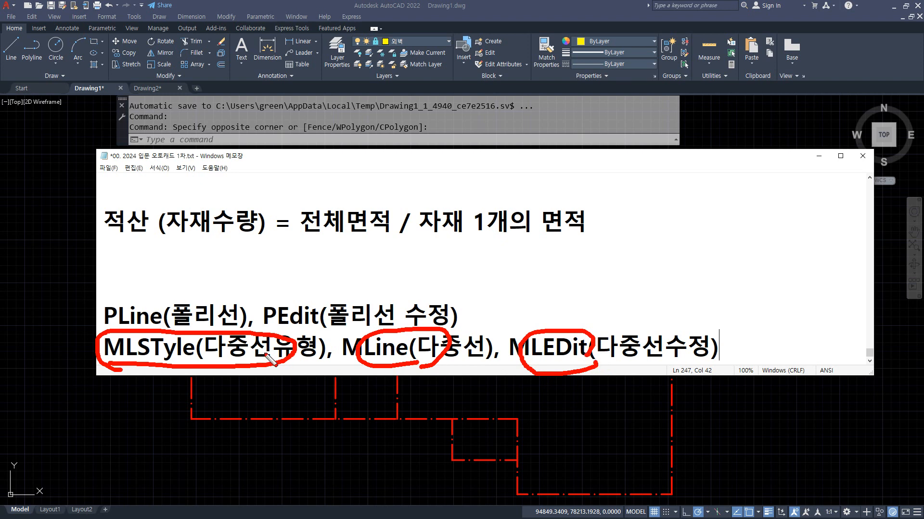
{"action": "key", "text": "e"}
{"action": "left_click_drag", "start_coordinate": [107, 359], "coordinate": [320, 365]}
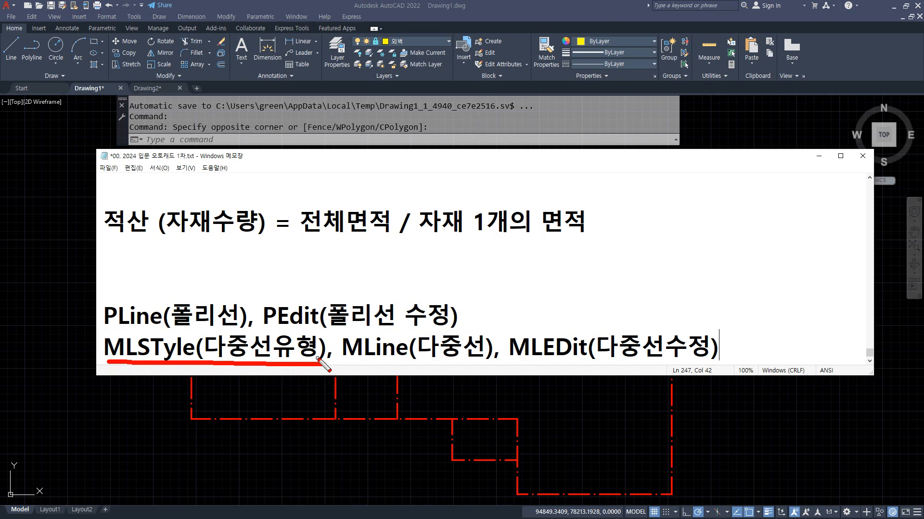
{"action": "left_click_drag", "start_coordinate": [368, 361], "coordinate": [482, 362]}
{"action": "key", "text": "Escape"}
{"action": "mouse_move", "coordinate": [540, 155]}
{"action": "left_mouse_down"}
{"action": "mouse_move", "coordinate": [348, 181]}
{"action": "mouse_move", "coordinate": [0, 260]}
{"action": "left_mouse_up"}
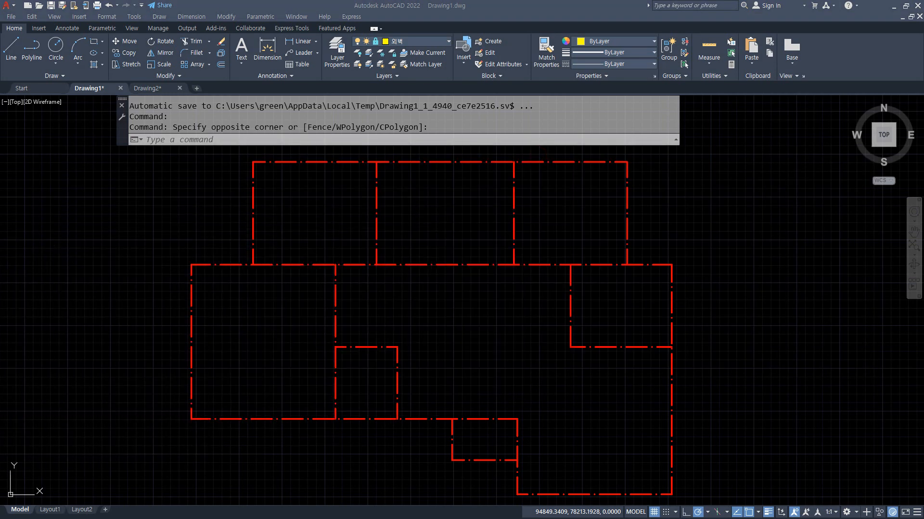
{"action": "type", "text": "ml"}
{"action": "key", "text": "Return"}
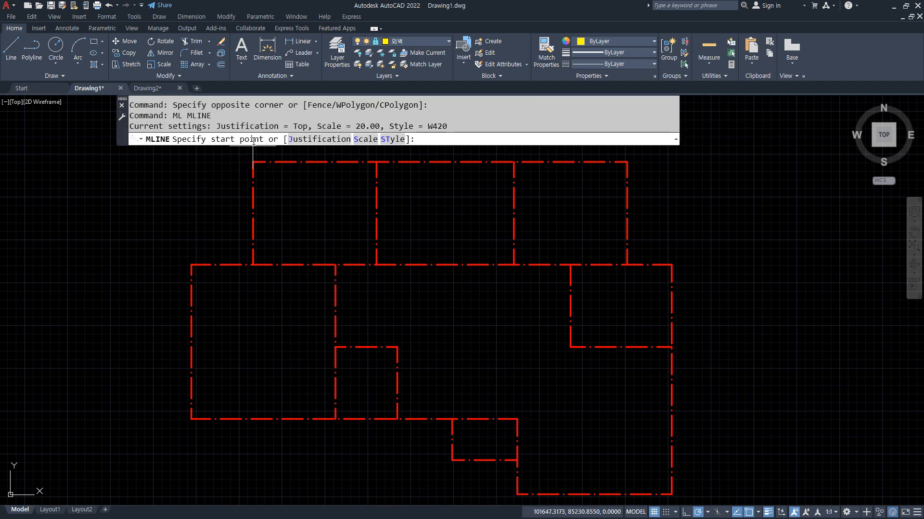
{"action": "scroll", "coordinate": [253, 162], "scroll_direction": "up", "scroll_amount": 3}
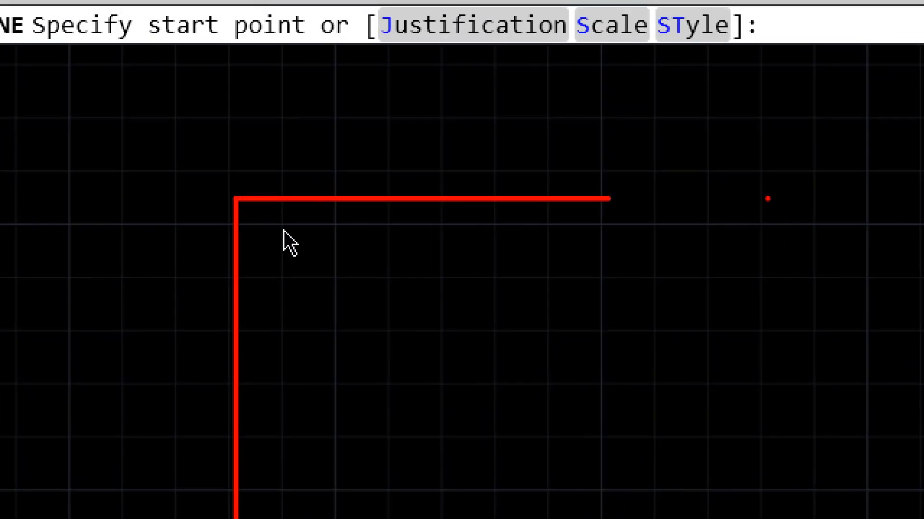
{"action": "left_click", "coordinate": [243, 195]}
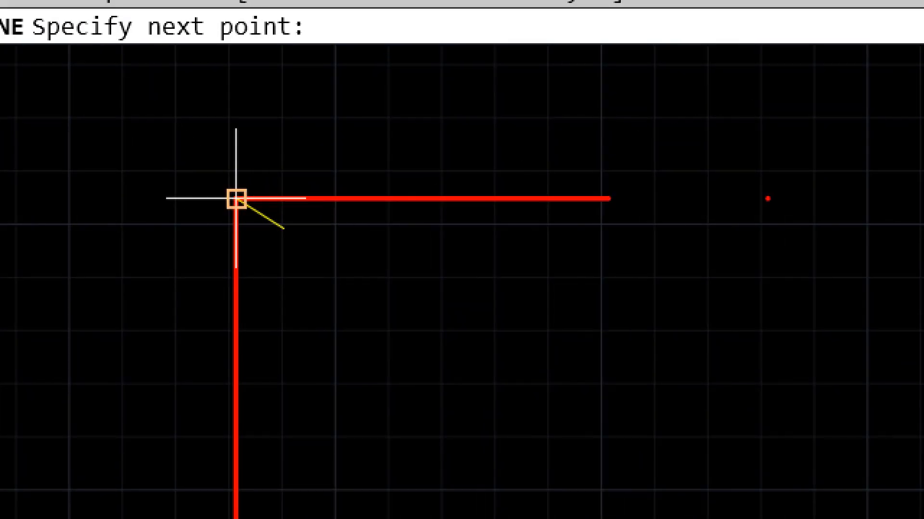
{"action": "key", "text": "Escape"}
- Start the Multiline command, keep the justification at Top, and set the multiline scale to 1
{"action": "key", "text": "Return"}
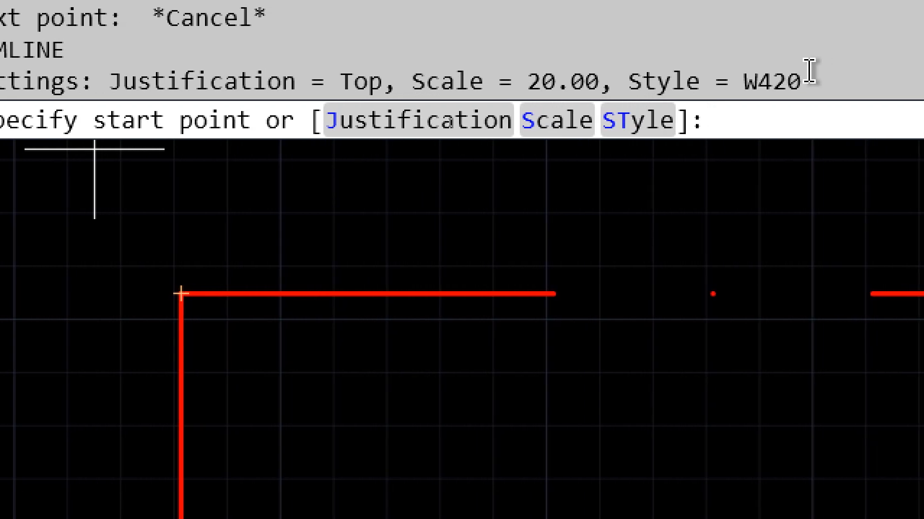
{"action": "left_click", "coordinate": [364, 123]}
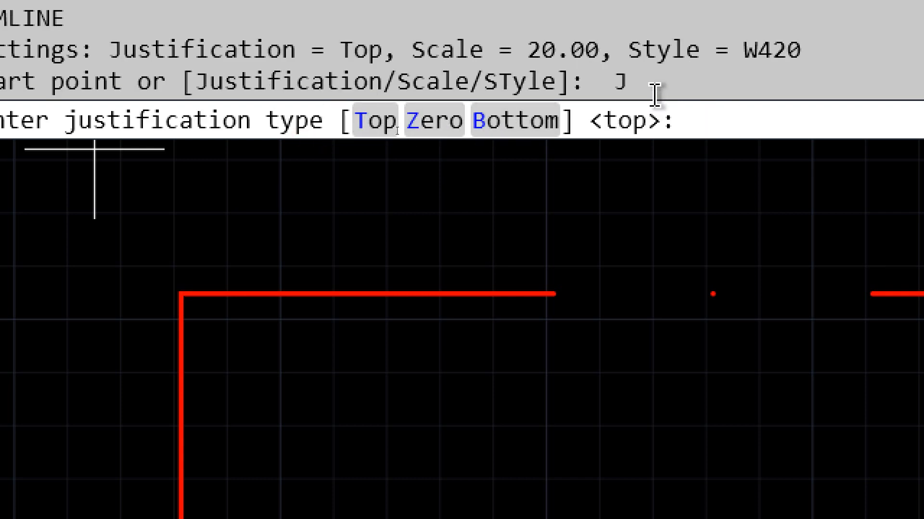
{"action": "key", "text": "Return"}
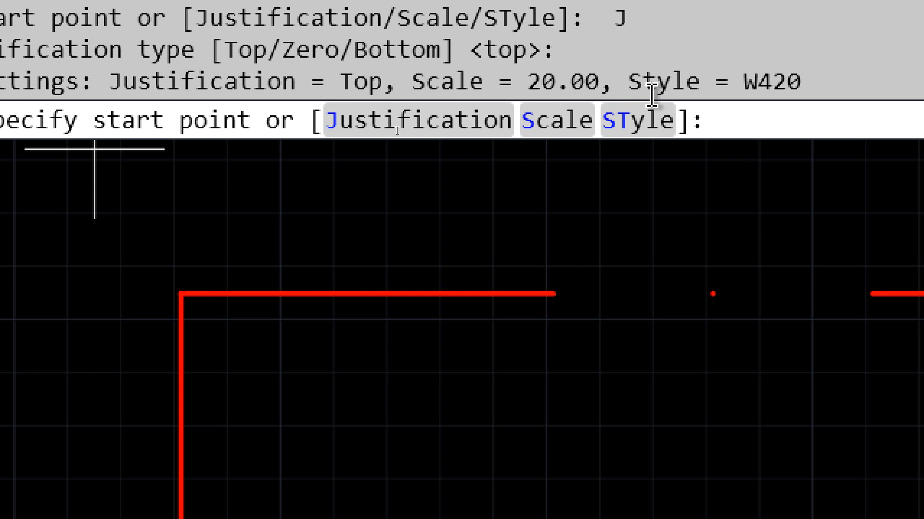
{"action": "left_click", "coordinate": [558, 120]}
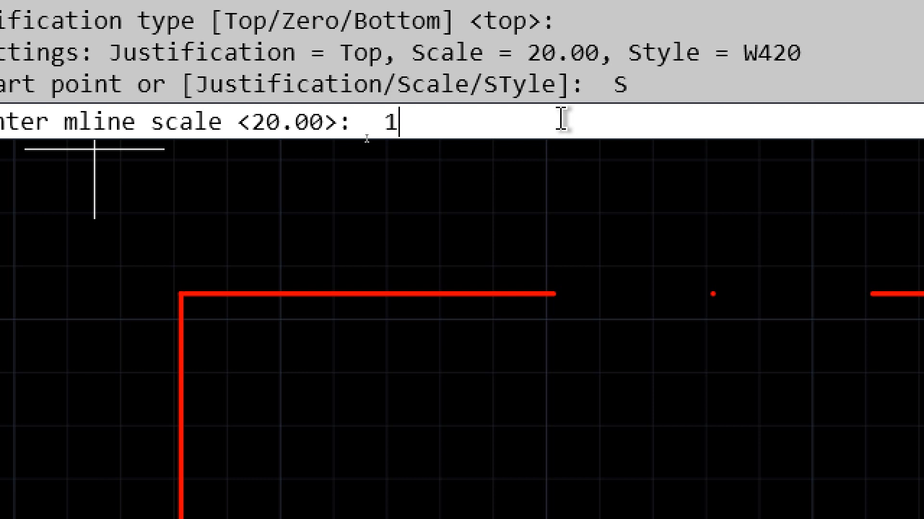
{"action": "key", "text": "Return"}
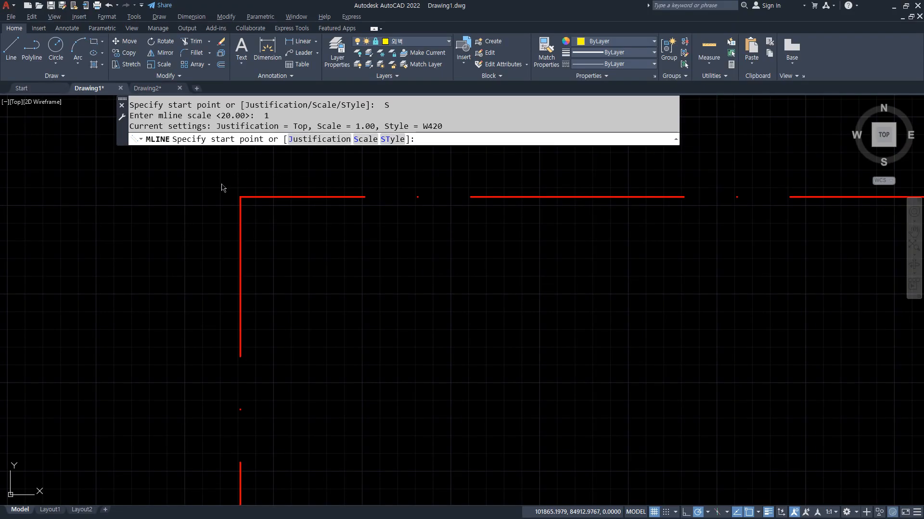
- Draw a slightly sloping single-segment W420 multiline in the empty area above the centerline plan copy
{"action": "middle_click_drag", "start_coordinate": [401, 198], "coordinate": [432, 354]}
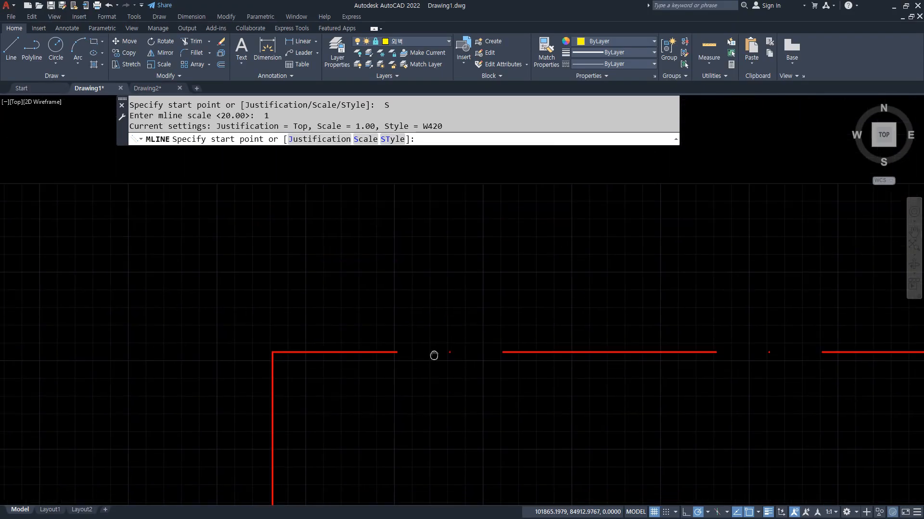
{"action": "middle_click_drag", "start_coordinate": [257, 248], "coordinate": [276, 339]}
{"action": "left_click", "coordinate": [237, 249]}
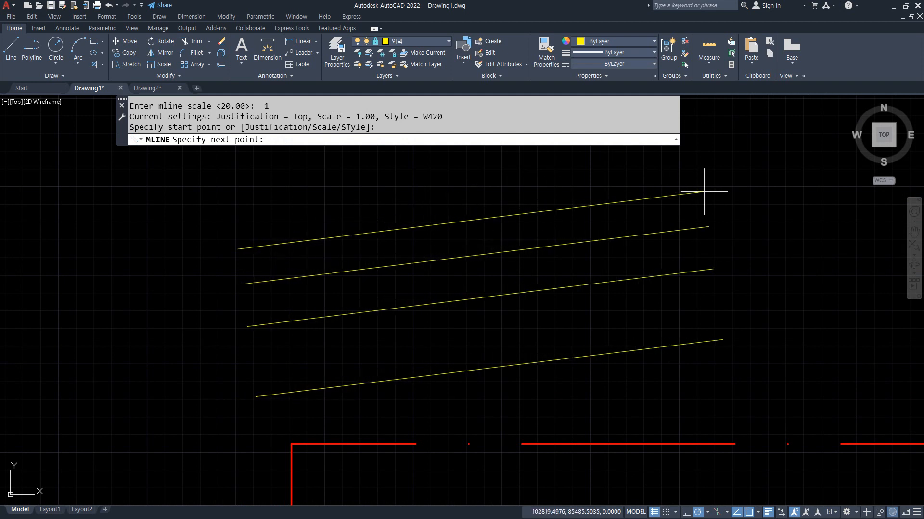
{"action": "left_click", "coordinate": [718, 192]}
{"action": "key", "text": "Return"}
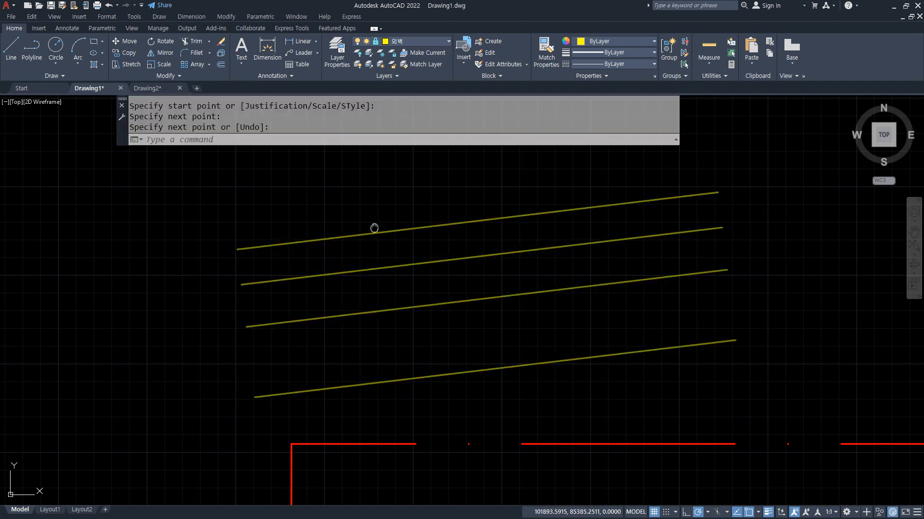
- Draw a horizontal single-segment W420 multiline with Bottom justification beside the sloping one, above the centerline plan copy
{"action": "middle_click_drag", "start_coordinate": [374, 229], "coordinate": [274, 246]}
{"action": "key", "text": "Return"}
{"action": "left_click", "coordinate": [339, 139]}
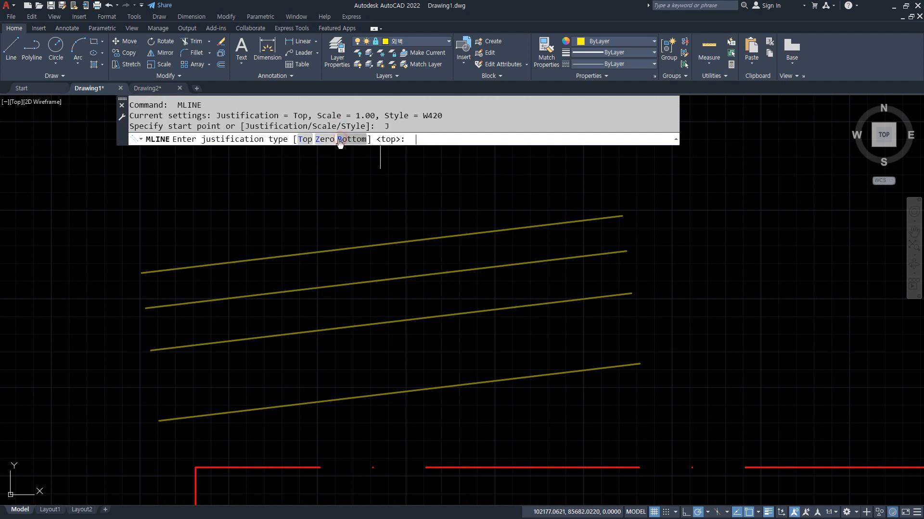
{"action": "left_click", "coordinate": [345, 139]}
{"action": "scroll", "coordinate": [314, 210], "scroll_direction": "down", "scroll_amount": 2}
{"action": "middle_click_drag", "start_coordinate": [313, 210], "coordinate": [174, 140]}
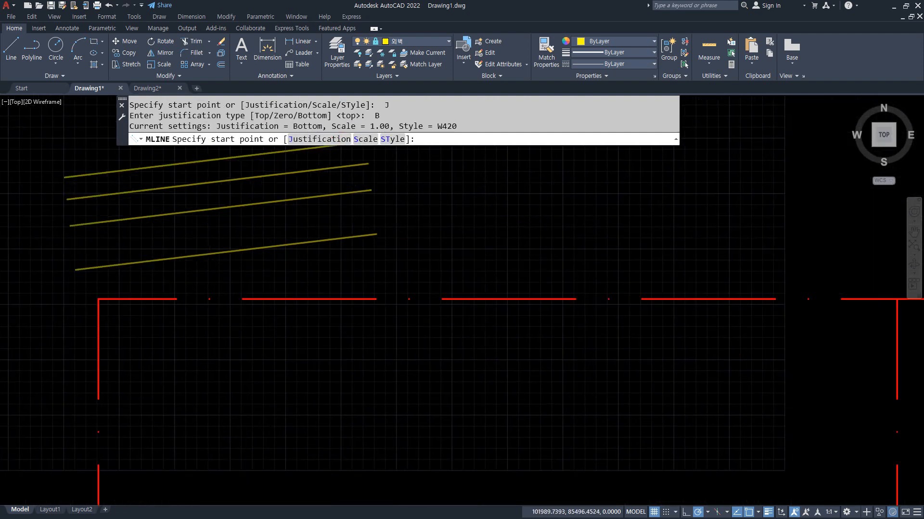
{"action": "middle_click_drag", "start_coordinate": [476, 206], "coordinate": [321, 310]}
{"action": "left_click", "coordinate": [318, 334]}
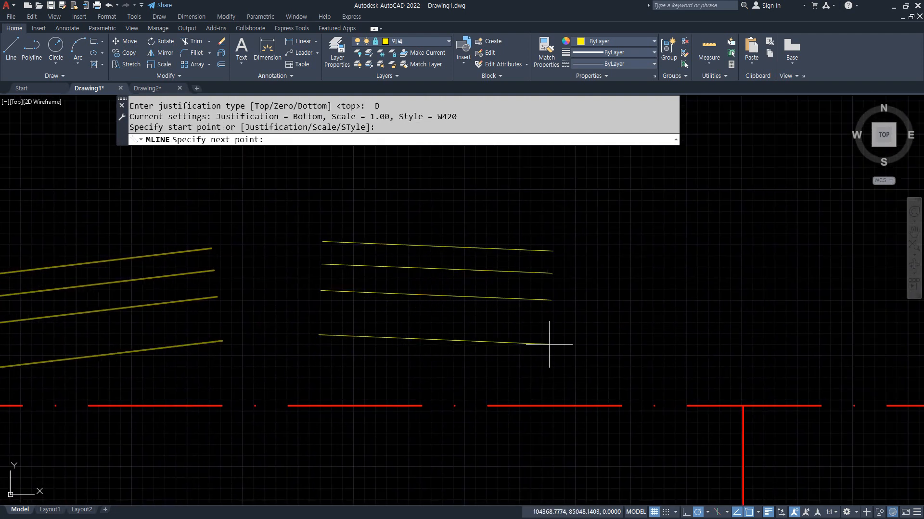
{"action": "left_click", "coordinate": [641, 334]}
{"action": "key", "text": "Return"}
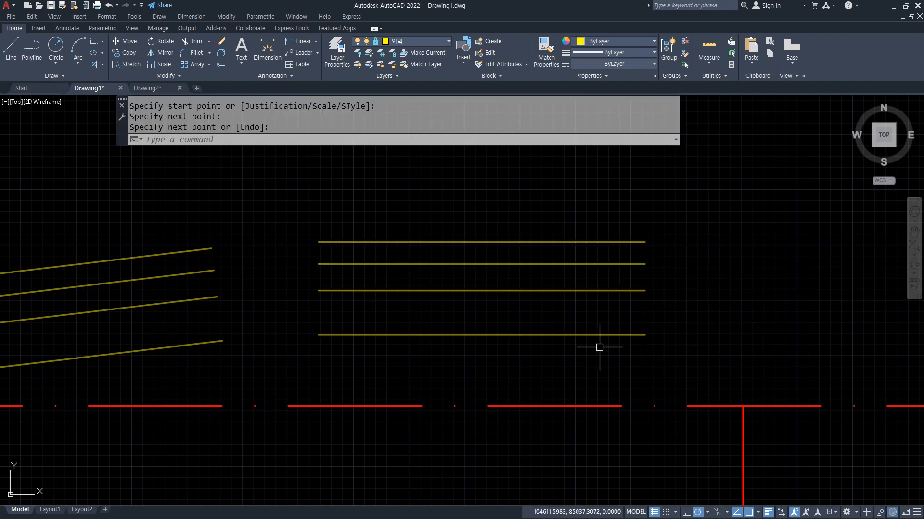
- Draw another horizontal W420 multiline about 1114 mm long with Zero justification beside the Bottom-justified one
{"action": "middle_click_drag", "start_coordinate": [598, 346], "coordinate": [299, 346]}
{"action": "key", "text": "Return"}
{"action": "left_click", "coordinate": [323, 139]}
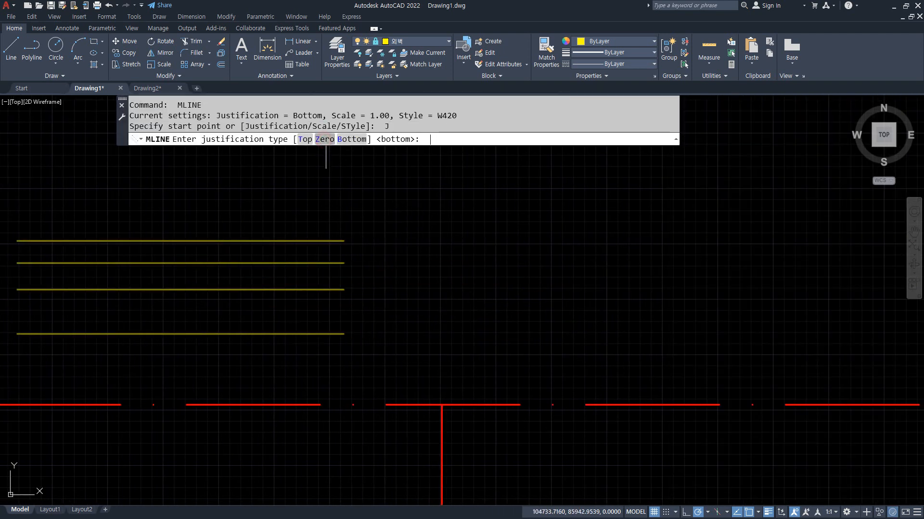
{"action": "left_click", "coordinate": [327, 139]}
{"action": "left_click", "coordinate": [428, 311]}
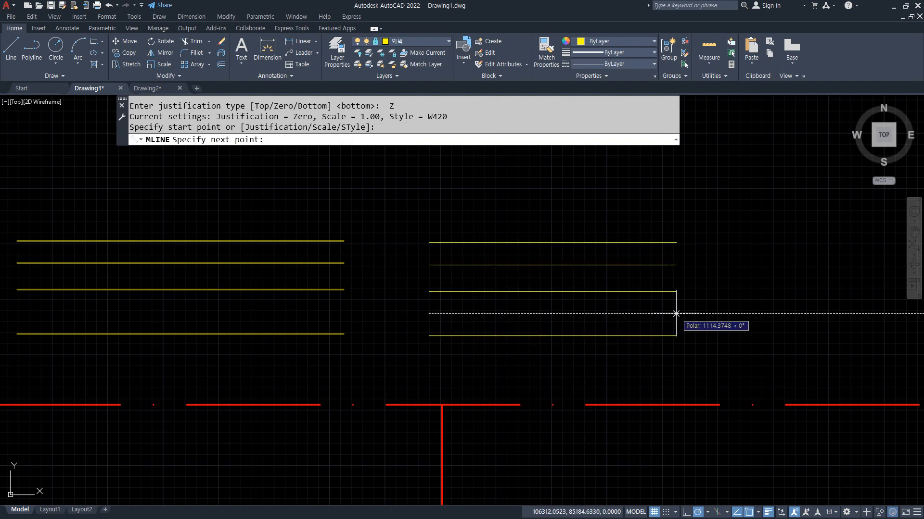
{"action": "left_click", "coordinate": [675, 314]}
{"action": "key", "text": "Return"}
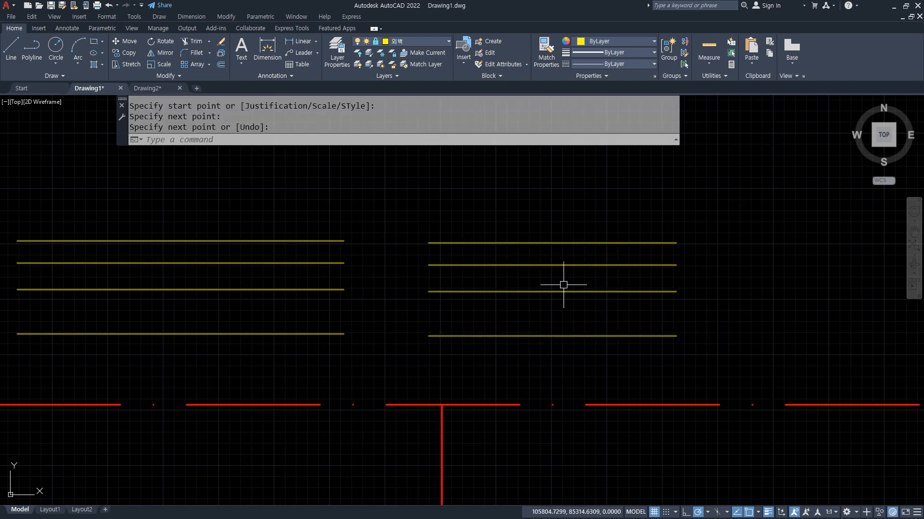
- Erase the three test multilines above the centerline plan copy
{"action": "scroll", "coordinate": [333, 216], "scroll_direction": "down", "scroll_amount": 2}
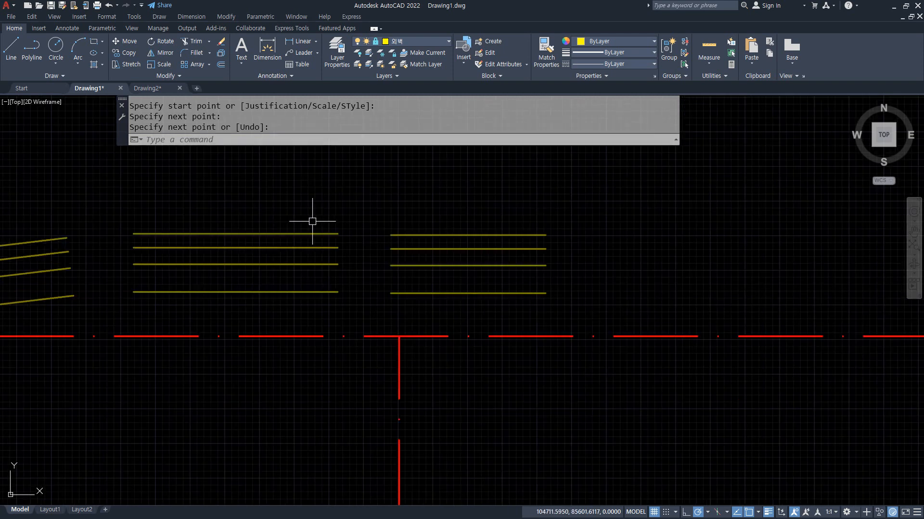
{"action": "middle_click_drag", "start_coordinate": [314, 217], "coordinate": [481, 221]}
{"action": "left_click", "coordinate": [610, 193]}
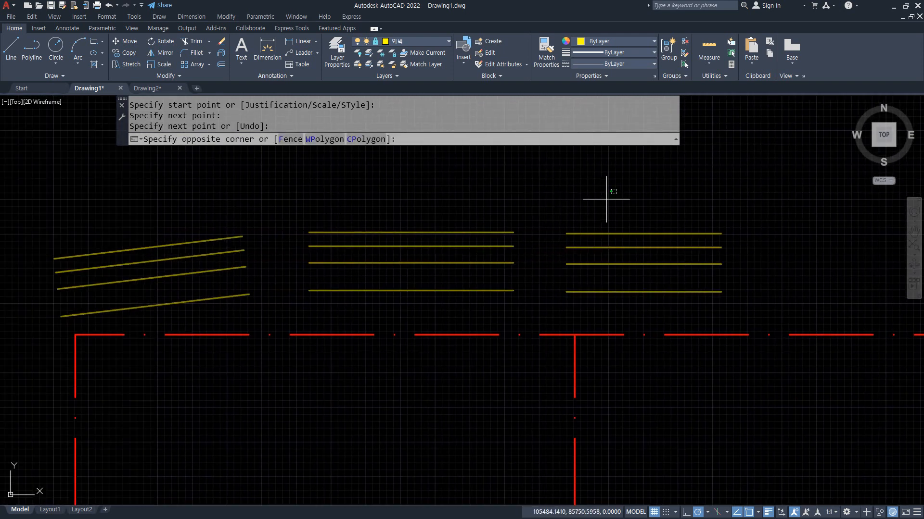
{"action": "left_click", "coordinate": [209, 295]}
{"action": "key", "text": "Delete"}
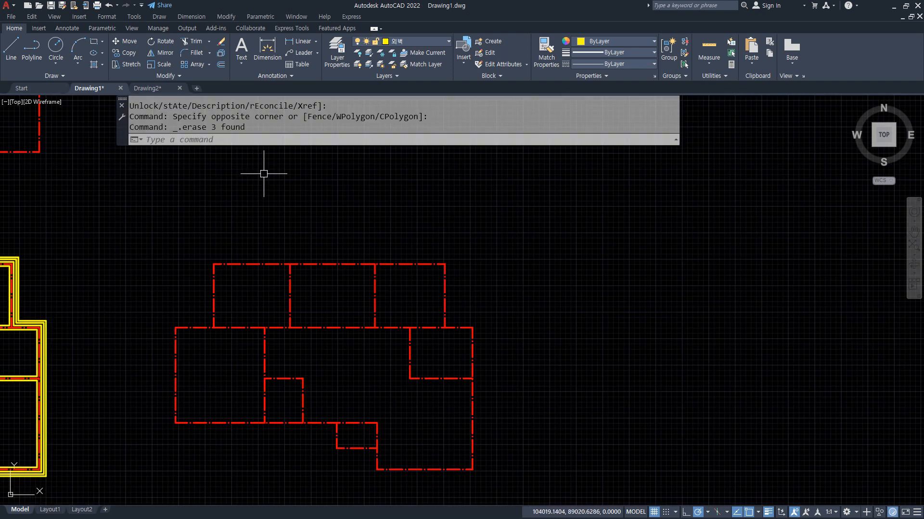
- Start the Multiline command in the W420 style with the justification kept at Zero
{"action": "type", "text": "m"}
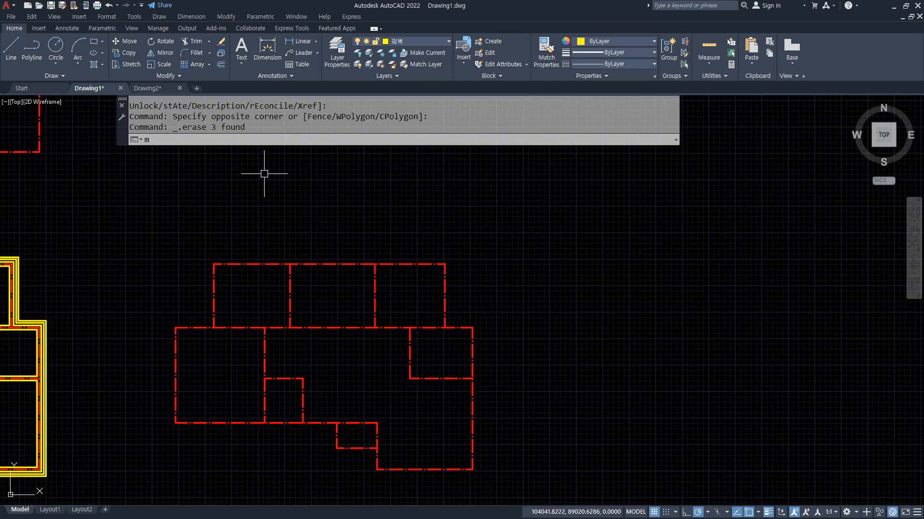
{"action": "type", "text": "l"}
{"action": "key", "text": "Return"}
{"action": "left_click", "coordinate": [310, 140]}
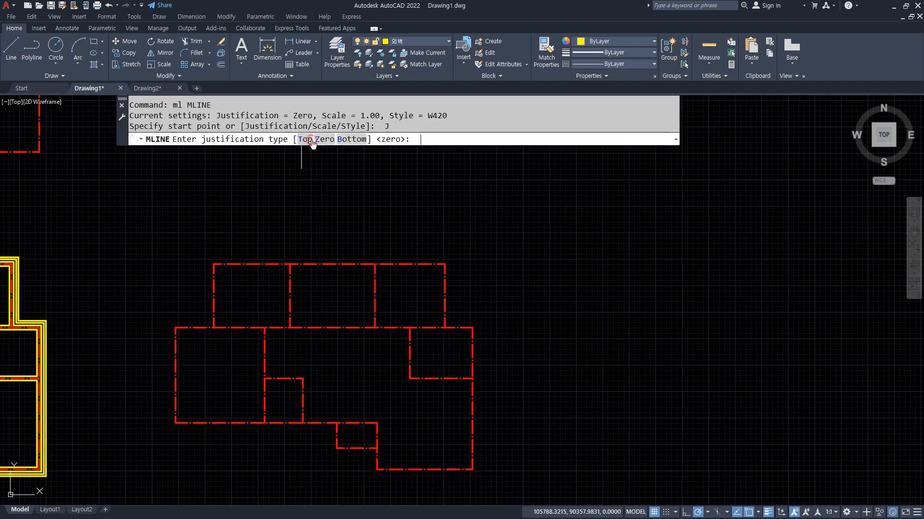
{"action": "left_click", "coordinate": [325, 139]}
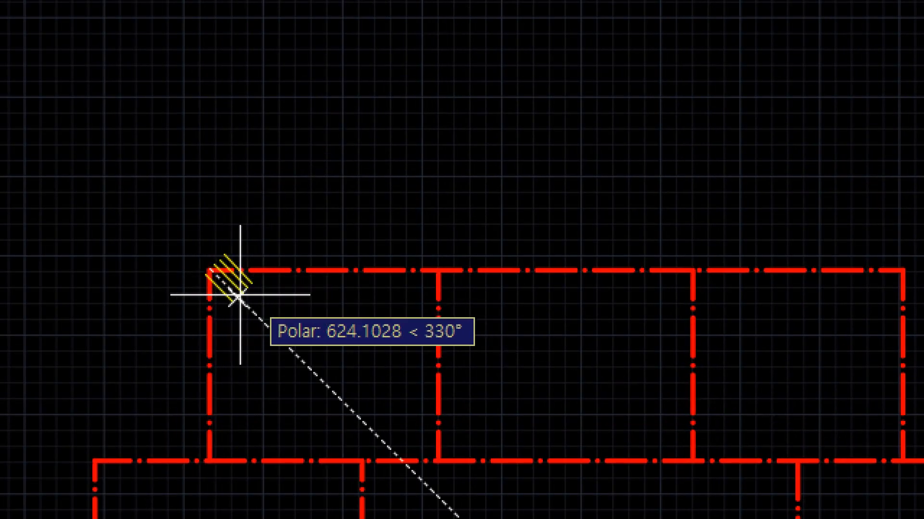
- Trace the W420 multiline from the plan's upper-left centerline corner along the top edge and around the step on the upper right
{"action": "scroll", "coordinate": [207, 274], "scroll_direction": "up", "scroll_amount": 6}
{"action": "middle_click_drag", "start_coordinate": [180, 172], "coordinate": [299, 255]}
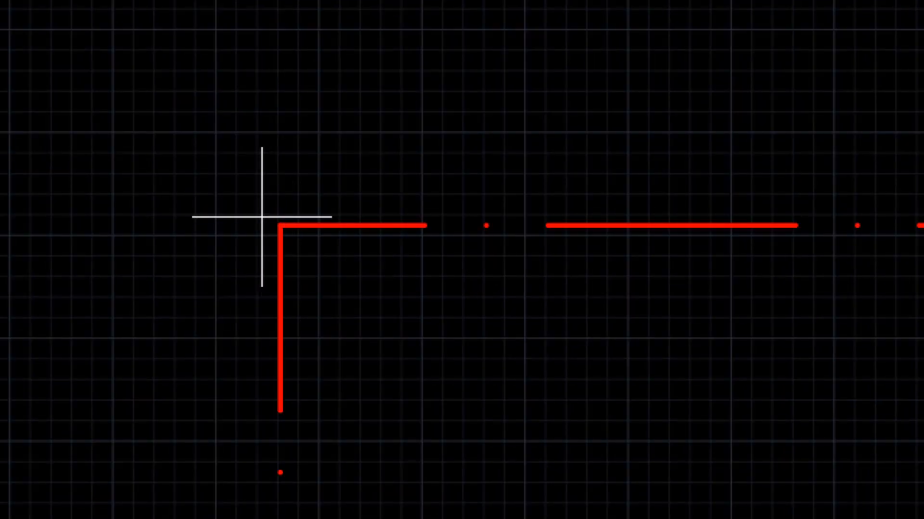
{"action": "left_click", "coordinate": [275, 223]}
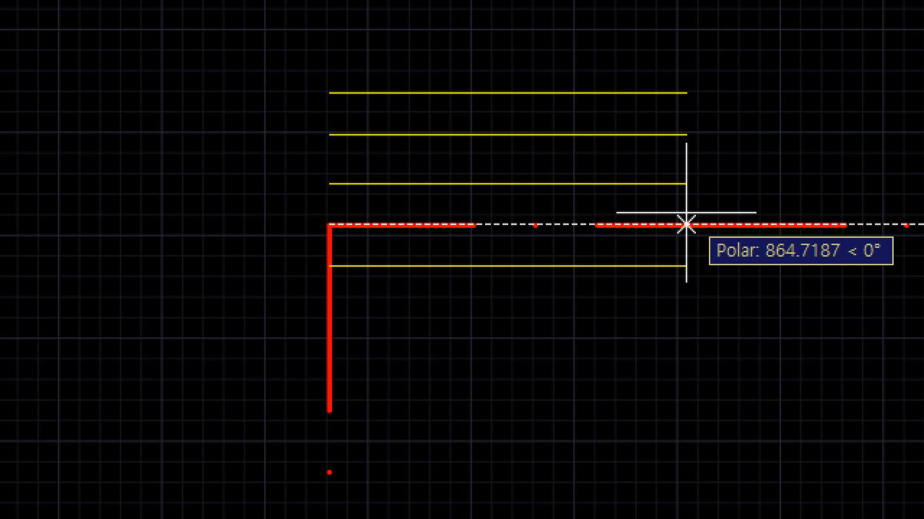
{"action": "scroll", "coordinate": [686, 223], "scroll_direction": "down", "scroll_amount": 1}
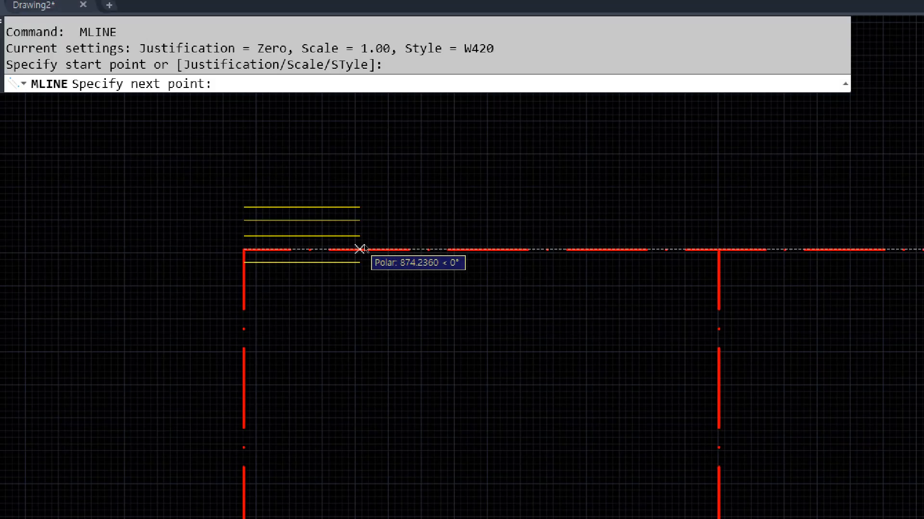
{"action": "scroll", "coordinate": [397, 245], "scroll_direction": "down", "scroll_amount": 2}
{"action": "middle_click_drag", "start_coordinate": [551, 227], "coordinate": [134, 214]}
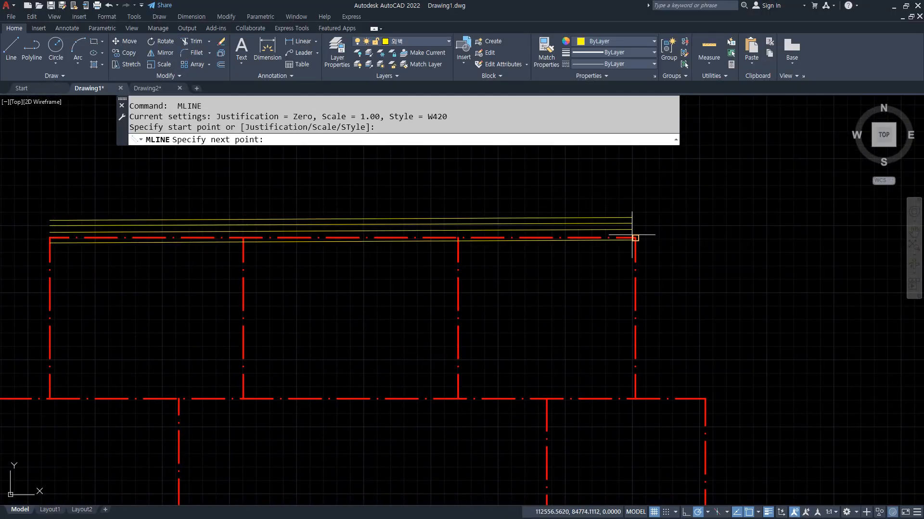
{"action": "left_click", "coordinate": [632, 236]}
{"action": "left_click", "coordinate": [633, 397]}
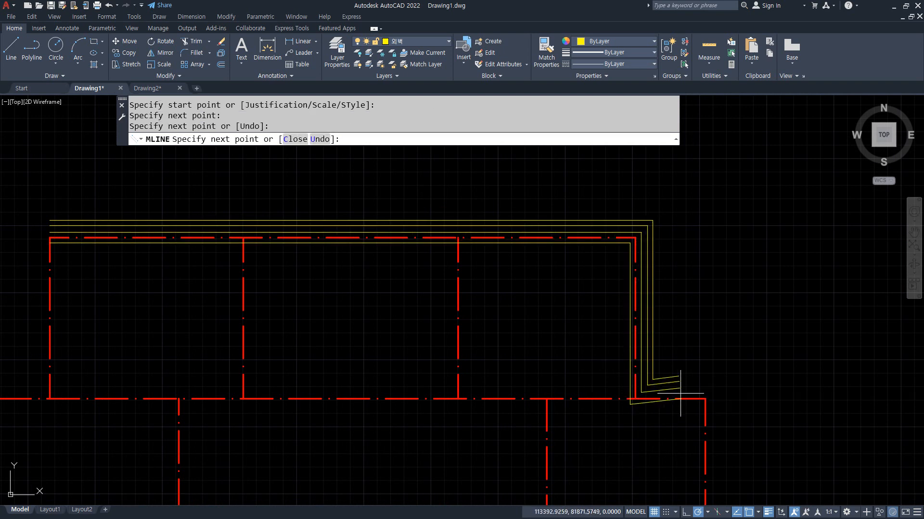
{"action": "left_click", "coordinate": [704, 399]}
- Continue the W420 multiline down the plan's right edge, along the bottom edge, and around the stepped corners of the lower notch
{"action": "middle_click_drag", "start_coordinate": [674, 440], "coordinate": [649, 134]}
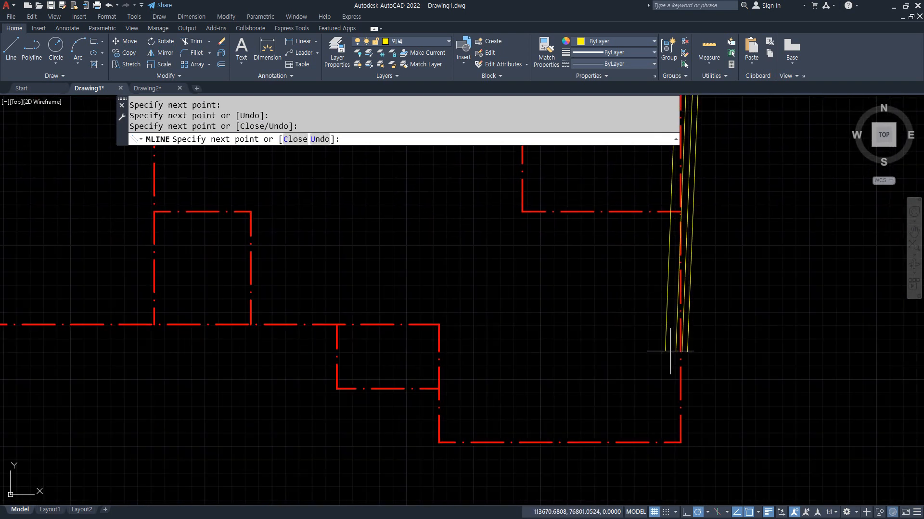
{"action": "left_click", "coordinate": [680, 442]}
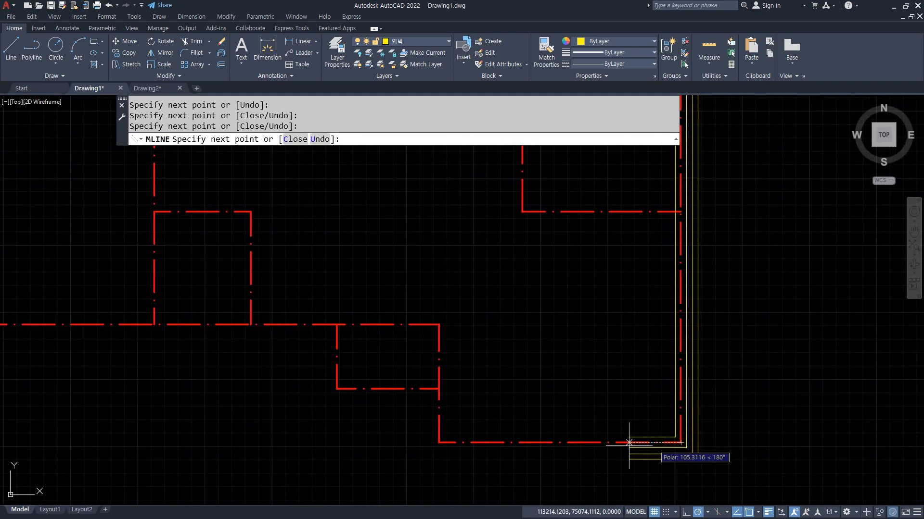
{"action": "left_click", "coordinate": [439, 443]}
{"action": "left_click", "coordinate": [438, 389]}
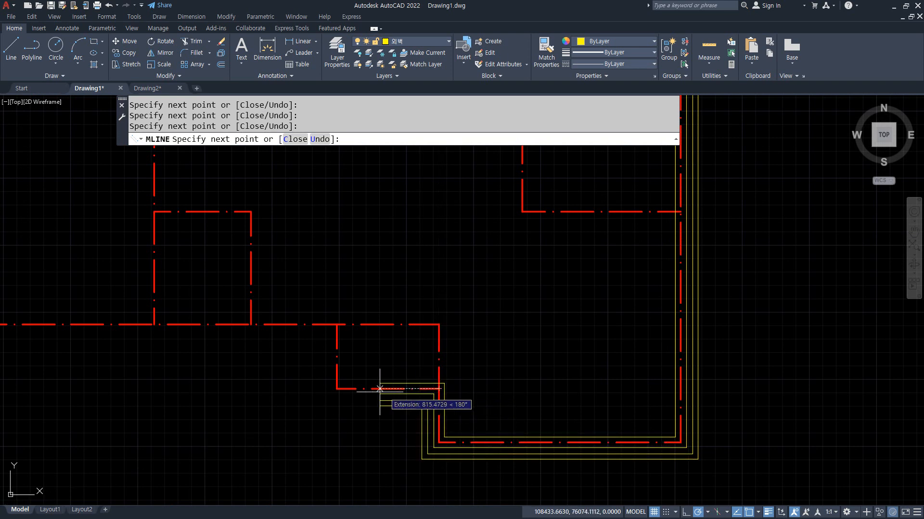
{"action": "left_click", "coordinate": [337, 388]}
{"action": "left_click", "coordinate": [336, 324]}
- Continue the W420 multiline along the lower-left and left edges and the upper-left step, and close the outer wall loop
{"action": "scroll", "coordinate": [228, 314], "scroll_direction": "down", "scroll_amount": 2}
{"action": "middle_click_drag", "start_coordinate": [135, 315], "coordinate": [255, 338]}
{"action": "left_click", "coordinate": [162, 344]}
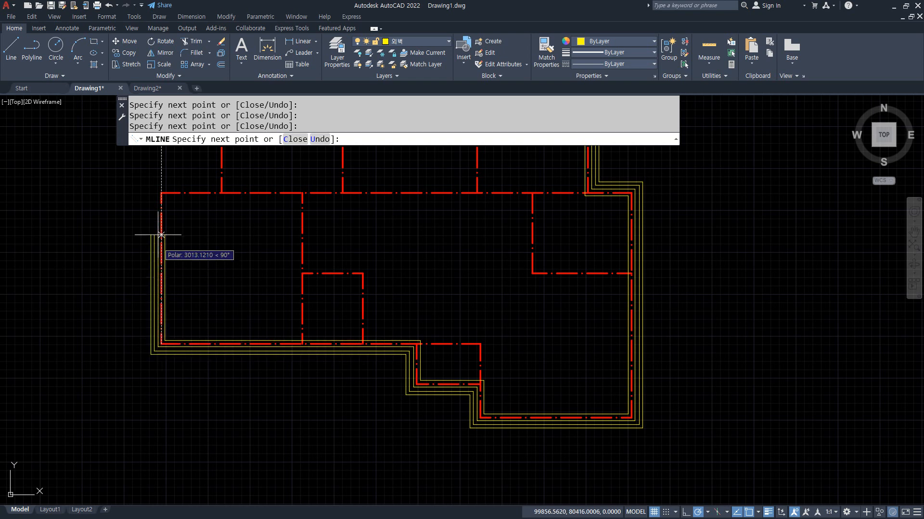
{"action": "left_click", "coordinate": [161, 193]}
{"action": "middle_click_drag", "start_coordinate": [238, 182], "coordinate": [219, 337]}
{"action": "left_click", "coordinate": [203, 350]}
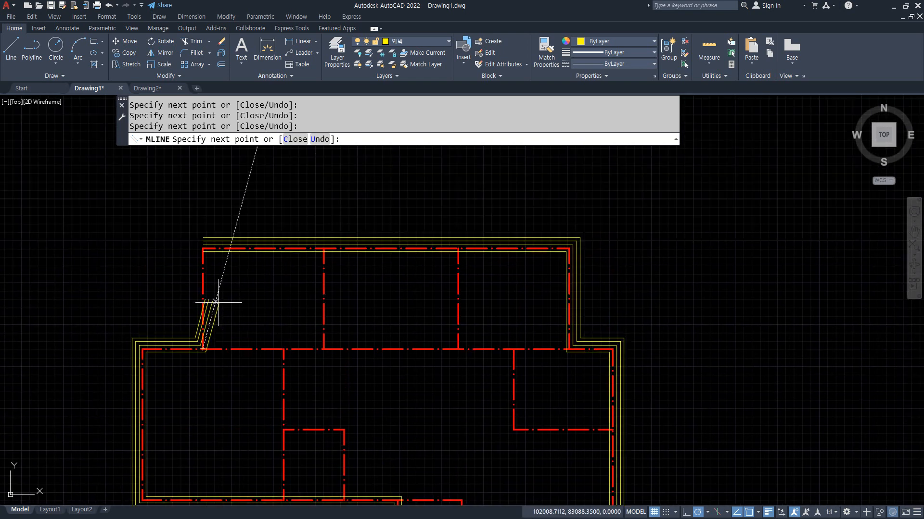
{"action": "left_click", "coordinate": [298, 146]}
{"action": "middle_click_drag", "start_coordinate": [243, 342], "coordinate": [244, 274]}
{"action": "middle_click_drag", "start_coordinate": [277, 314], "coordinate": [276, 290]}
{"action": "scroll", "coordinate": [305, 295], "scroll_direction": "down", "scroll_amount": 2}
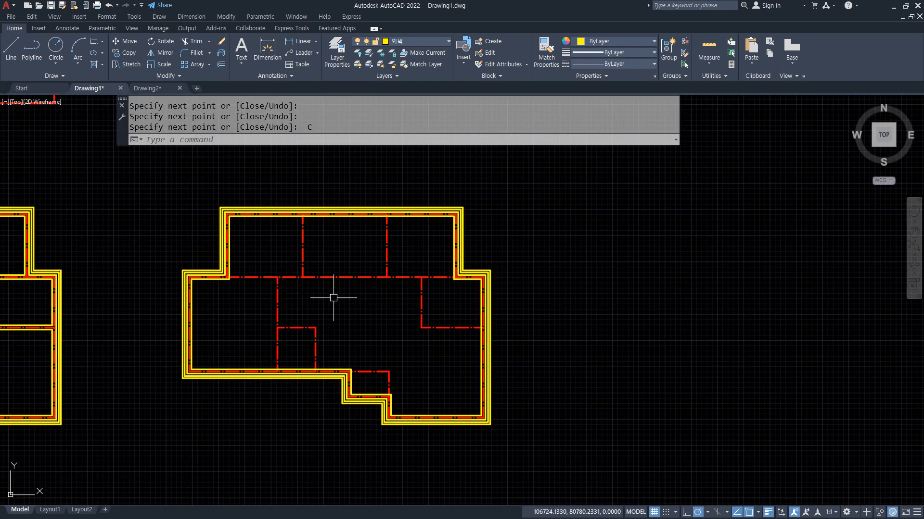
- Select the W200 style in the multiline style manager and cancel without making it current
{"action": "scroll", "coordinate": [215, 324], "scroll_direction": "up", "scroll_amount": 2}
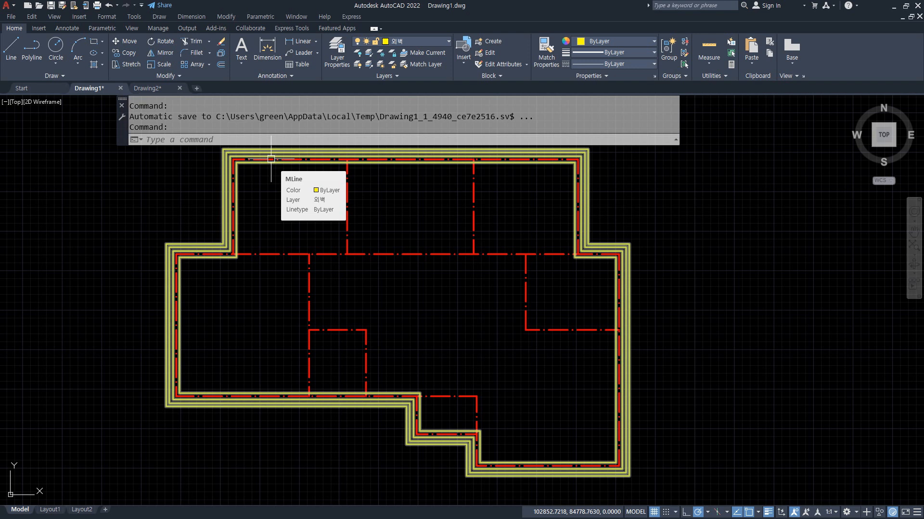
{"action": "type", "text": "nks"}
{"action": "key", "text": "Escape"}
{"action": "key", "text": "Escape"}
{"action": "type", "text": "mlst"}
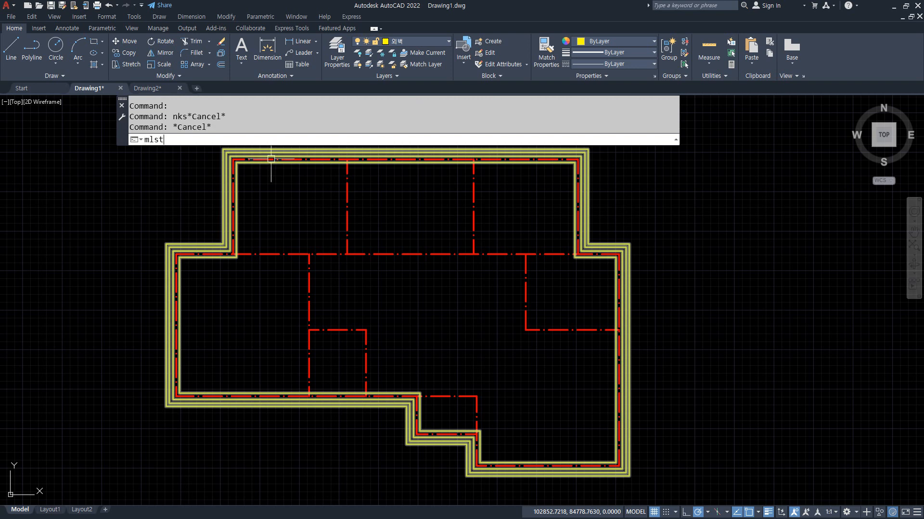
{"action": "type", "text": "yle"}
{"action": "key", "text": "Return"}
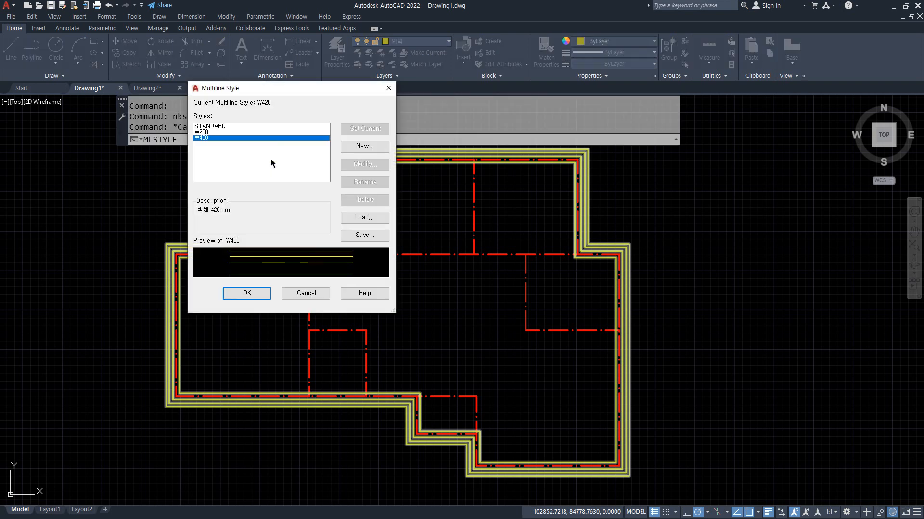
{"action": "left_click", "coordinate": [199, 132]}
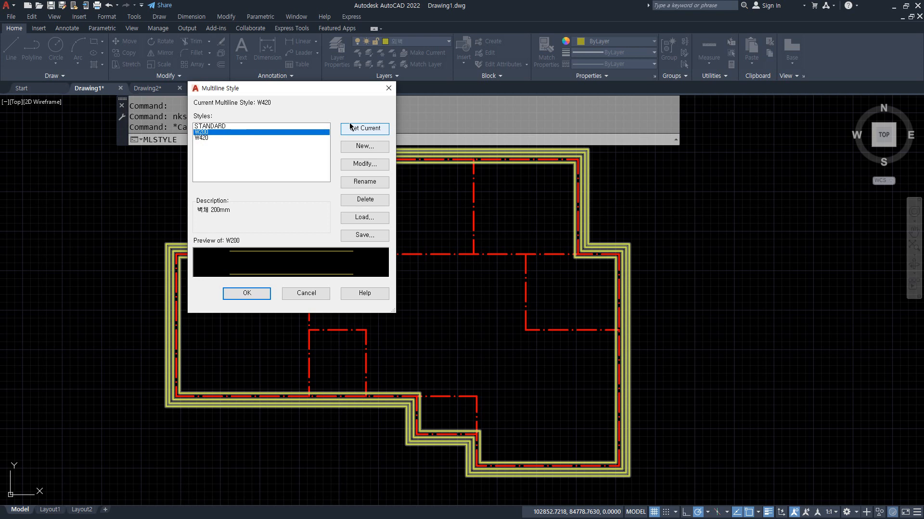
{"action": "key", "text": "Escape"}
{"action": "key", "text": "Escape"}
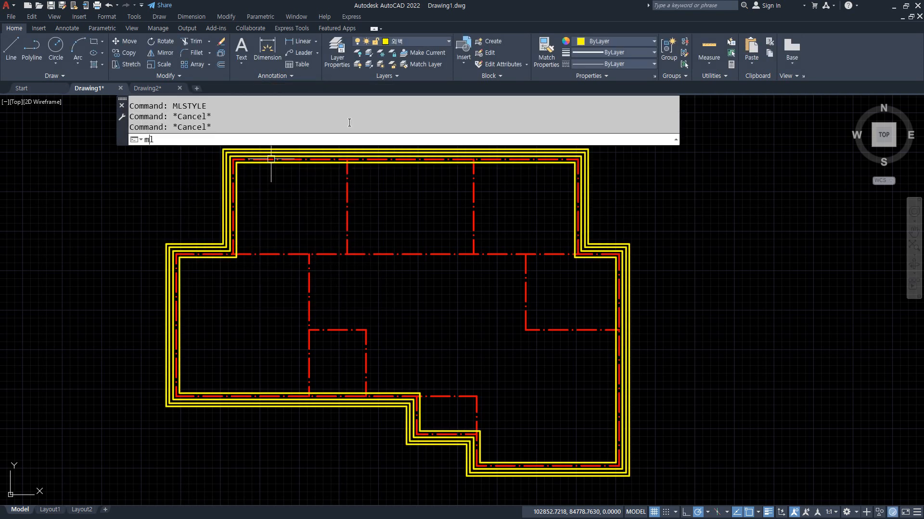
- Start the Multiline command, list the loaded multiline styles, and set the style to W200
{"action": "type", "text": "ml"}
{"action": "key", "text": "Return"}
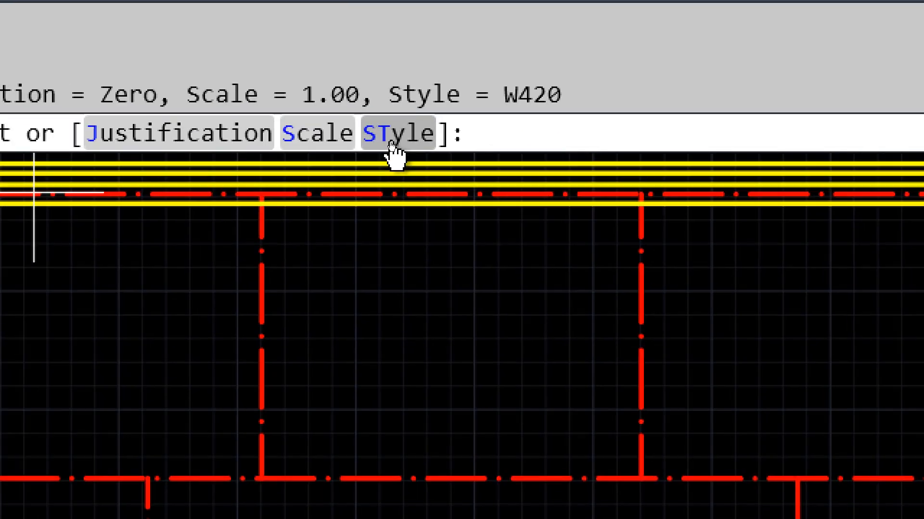
{"action": "left_click", "coordinate": [398, 136]}
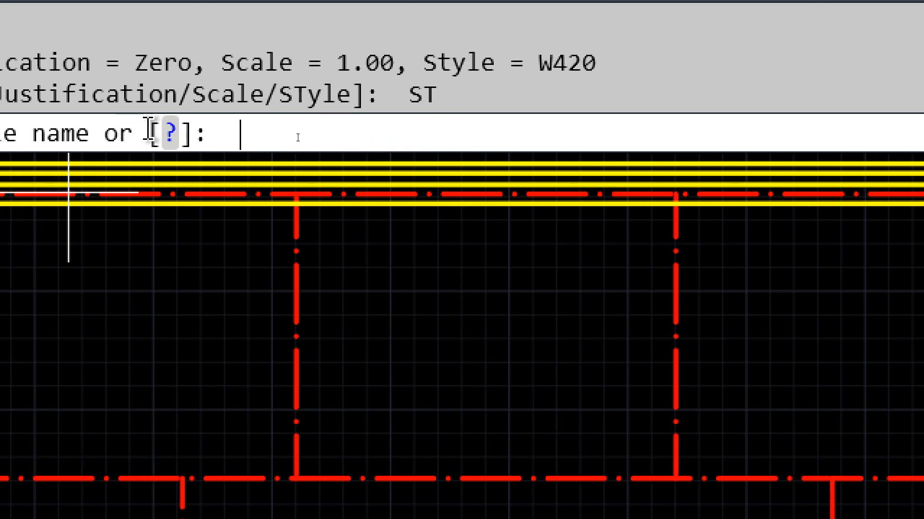
{"action": "left_click", "coordinate": [172, 136]}
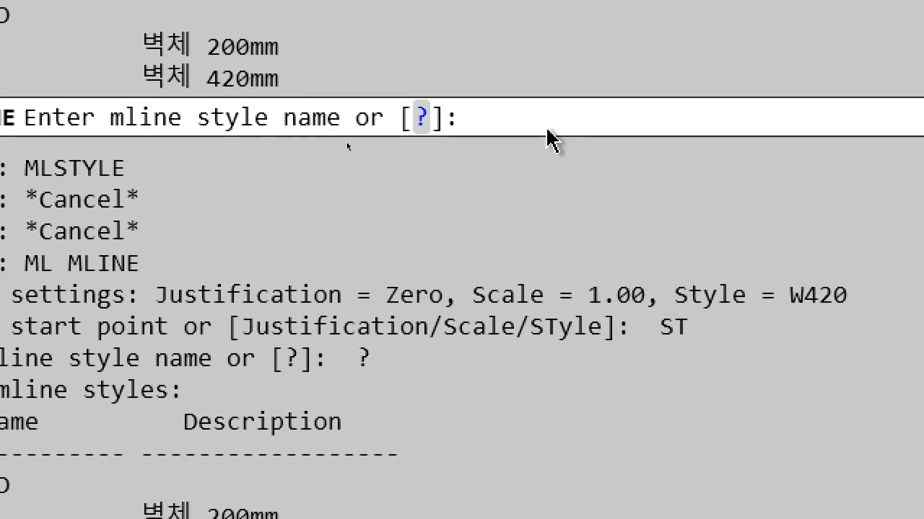
{"action": "left_click", "coordinate": [544, 122]}
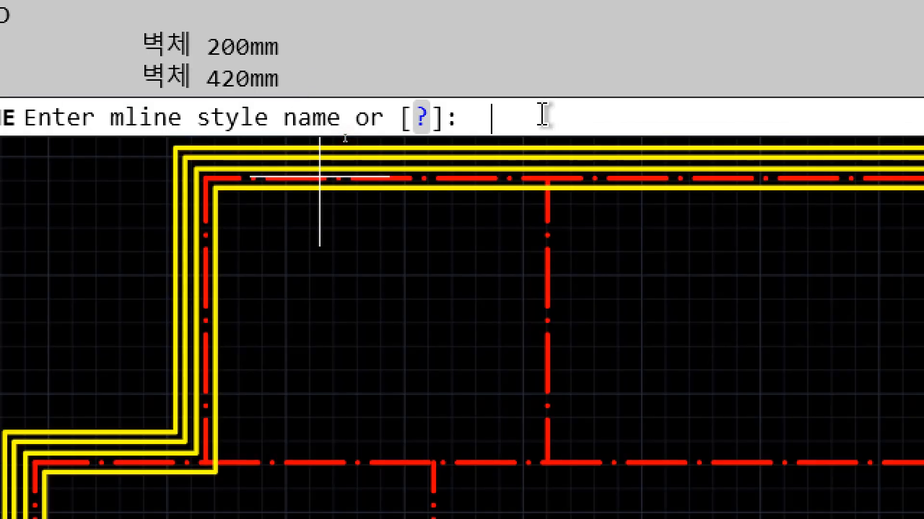
{"action": "key", "text": "Return"}
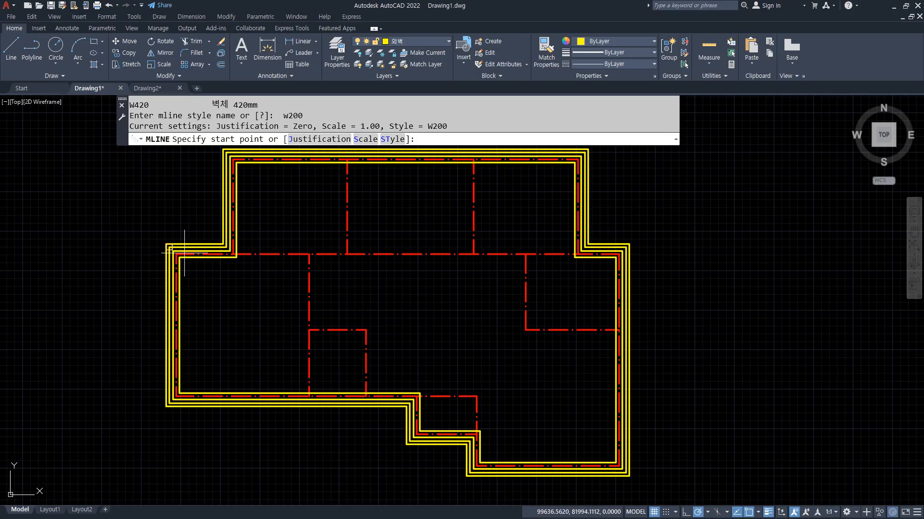
{"action": "scroll", "coordinate": [231, 216], "scroll_direction": "up", "scroll_amount": 5}
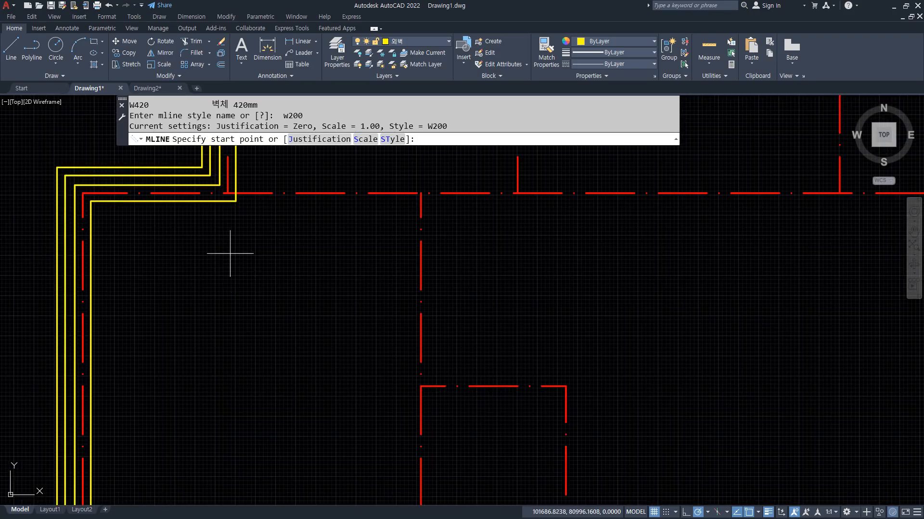
- Draw a W200 multiline along the long horizontal centerline between the plan's upper-left and upper-right inner corners
{"action": "left_click", "coordinate": [228, 193]}
{"action": "scroll", "coordinate": [230, 195], "scroll_direction": "down", "scroll_amount": 5}
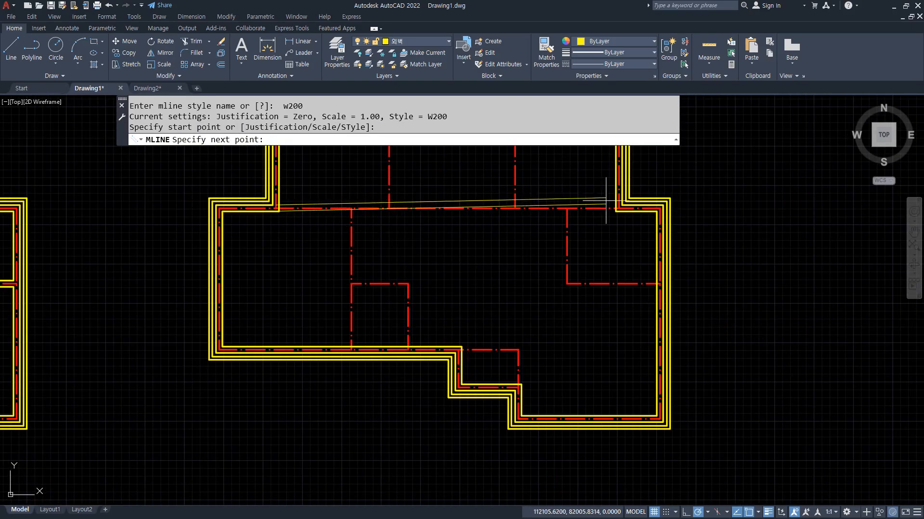
{"action": "scroll", "coordinate": [621, 204], "scroll_direction": "up", "scroll_amount": 4}
{"action": "left_click", "coordinate": [624, 211]}
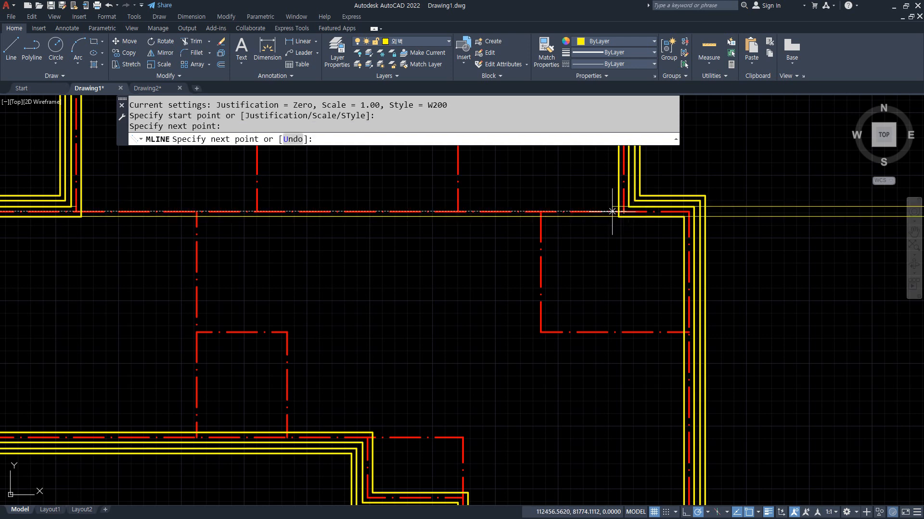
{"action": "key", "text": "Escape"}
- Draw two W200 multilines down the vertical centerlines that divide the plan's upper block into three rooms
{"action": "middle_click_drag", "start_coordinate": [296, 215], "coordinate": [282, 346]}
{"action": "key", "text": "Return"}
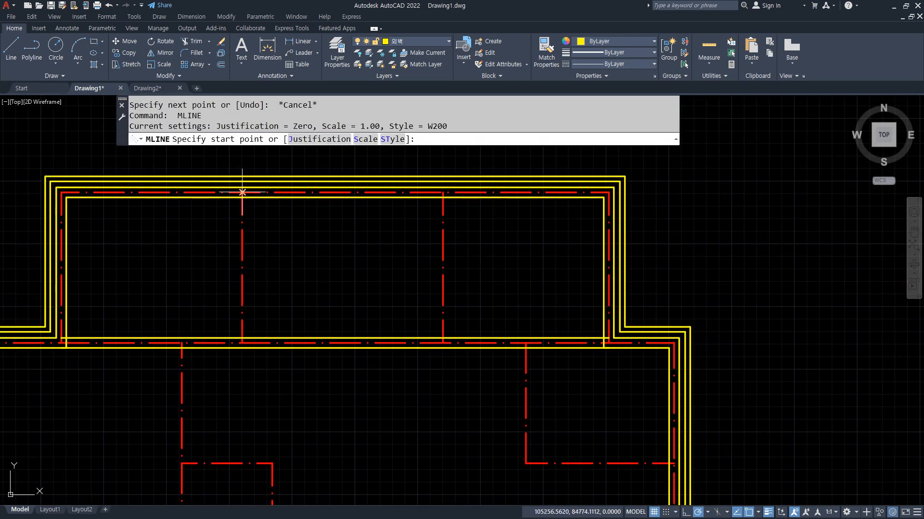
{"action": "left_click", "coordinate": [242, 192]}
{"action": "left_click", "coordinate": [242, 343]}
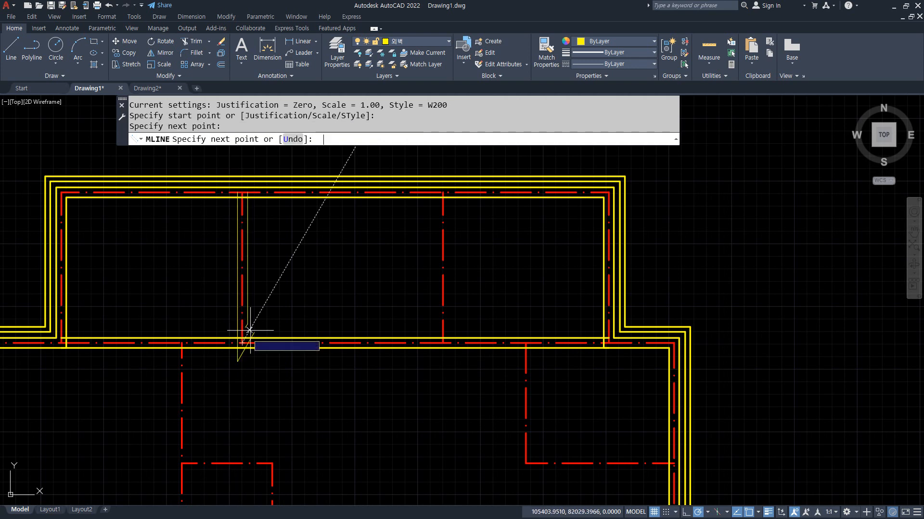
{"action": "key", "text": "Return"}
{"action": "key", "text": "Return"}
{"action": "left_click", "coordinate": [443, 192]}
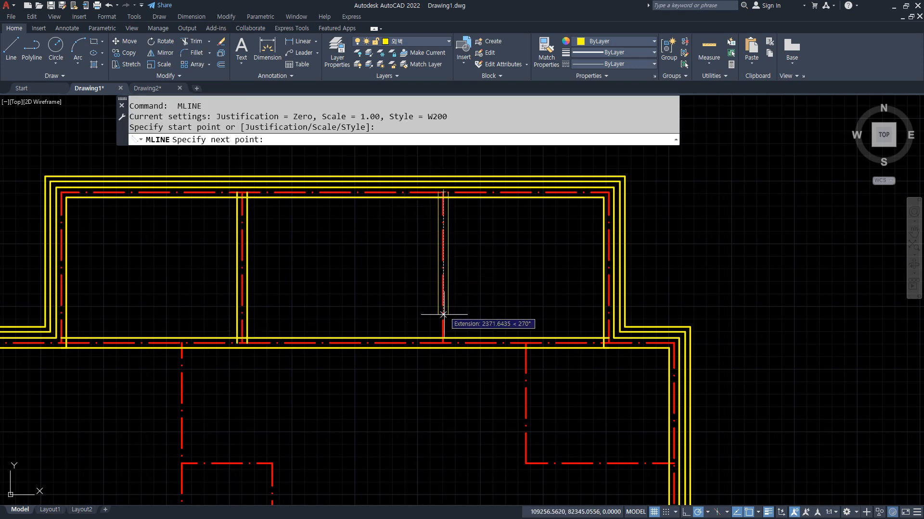
{"action": "left_click", "coordinate": [443, 343]}
{"action": "middle_click_drag", "start_coordinate": [474, 377], "coordinate": [329, 231]}
{"action": "key", "text": "Return"}
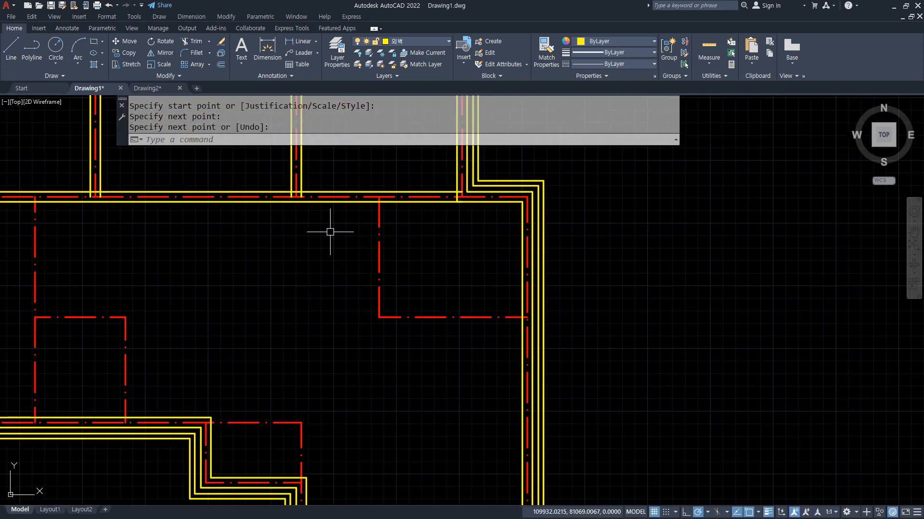
- Draw an L-shaped W200 multiline along the centerlines of the room below the upper-right step, ending at the right outer wall
{"action": "key", "text": "Return"}
{"action": "left_click", "coordinate": [379, 196]}
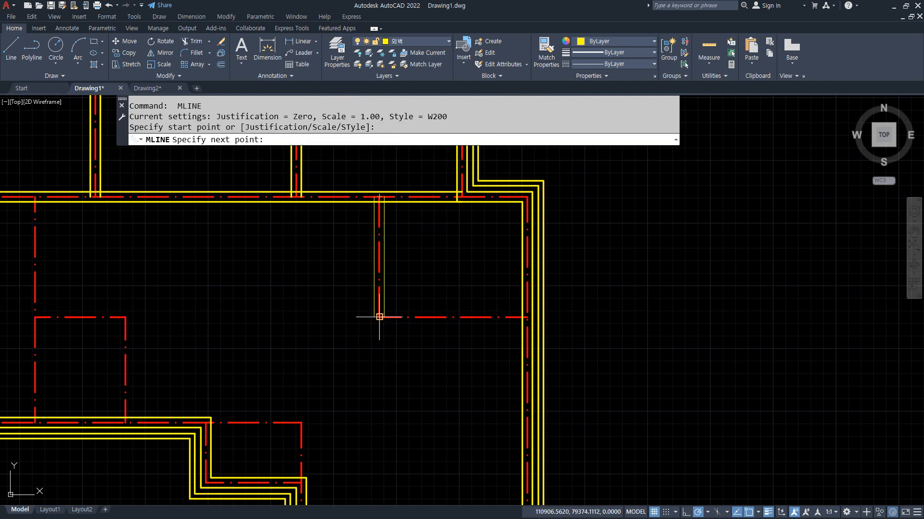
{"action": "left_click", "coordinate": [380, 317]}
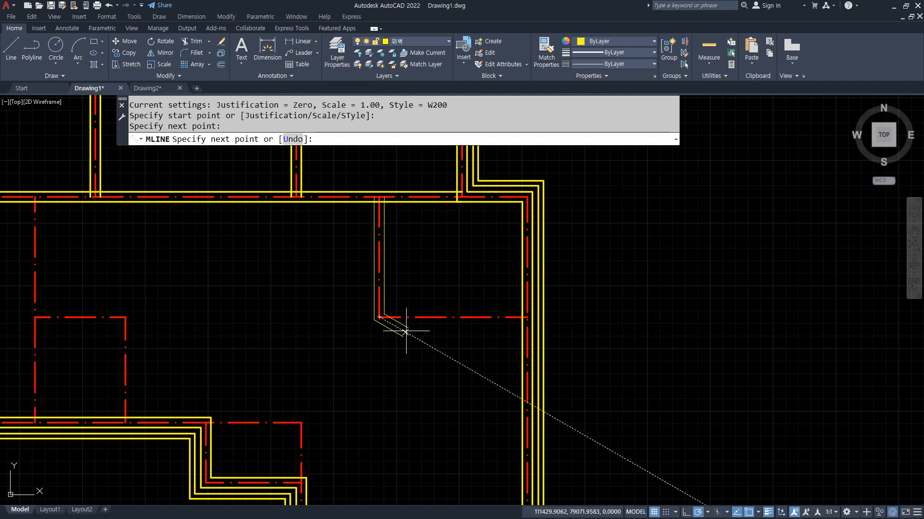
{"action": "left_click", "coordinate": [528, 317]}
{"action": "middle_click_drag", "start_coordinate": [120, 322], "coordinate": [419, 318]}
{"action": "key", "text": "Return"}
- Draw a W200 multiline down the left vertical centerline from the long horizontal inner wall to the lower outer wall
{"action": "key", "text": "Return"}
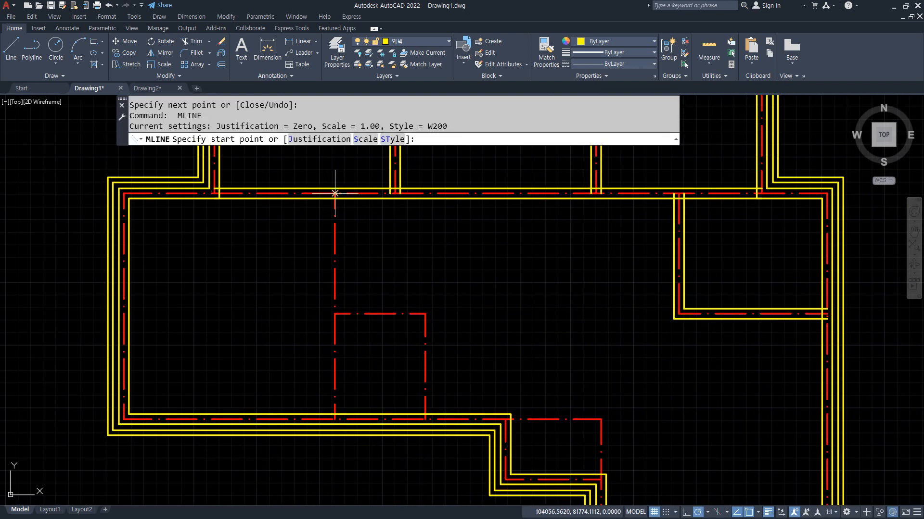
{"action": "left_click", "coordinate": [335, 193]}
{"action": "left_click", "coordinate": [335, 419]}
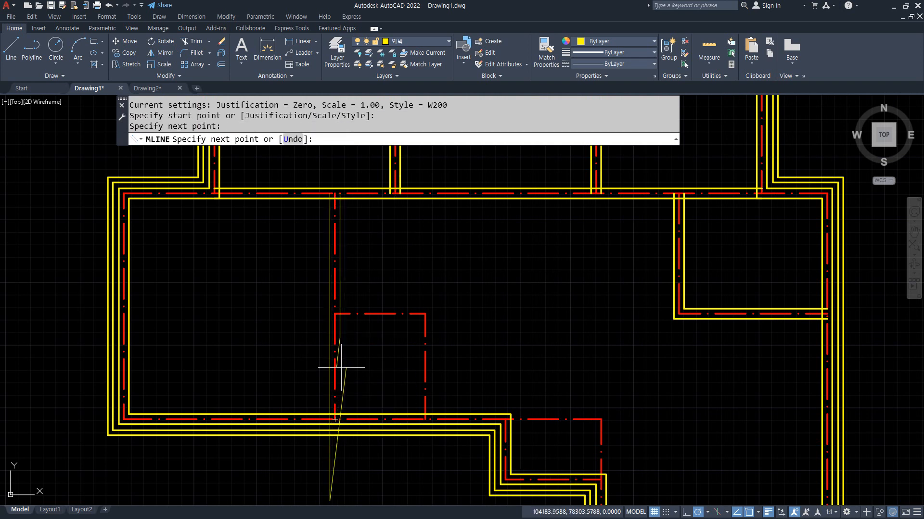
{"action": "key", "text": "Return"}
- Draw an L-shaped W200 multiline along the small room's upper and right centerlines down to the lower outer wall
{"action": "key", "text": "Return"}
{"action": "left_click", "coordinate": [335, 313]}
{"action": "left_click", "coordinate": [425, 314]}
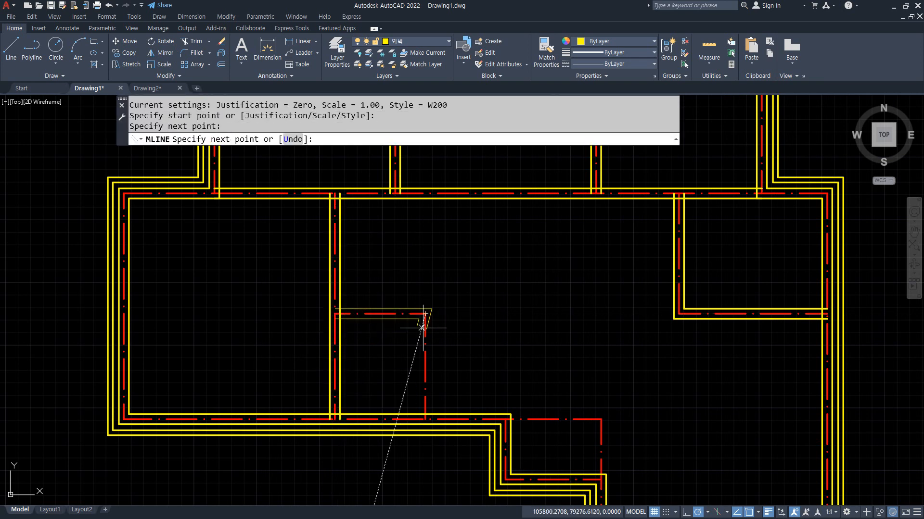
{"action": "left_click", "coordinate": [425, 420]}
{"action": "key", "text": "Return"}
- Draw an L-shaped W200 multiline along the two remaining centerlines that enclose the small space at the lower notch
{"action": "key", "text": "Return"}
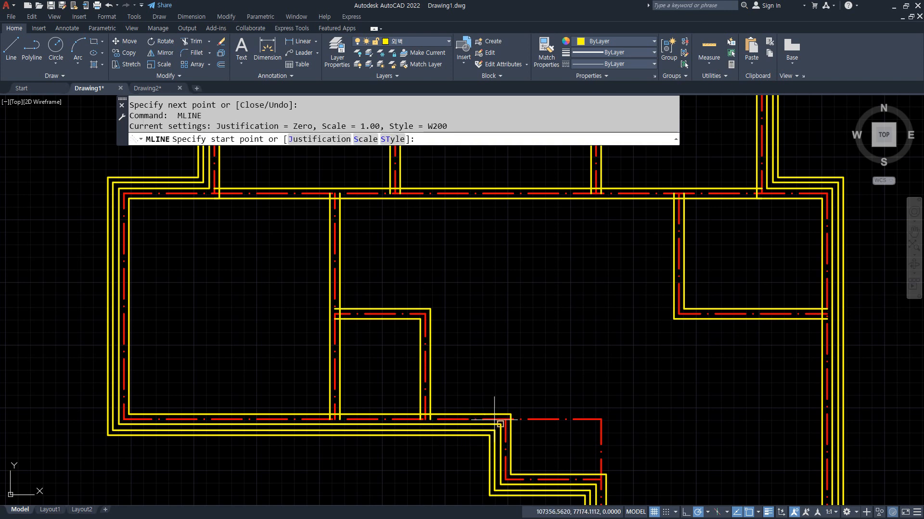
{"action": "left_click", "coordinate": [505, 419]}
{"action": "left_click", "coordinate": [601, 419]}
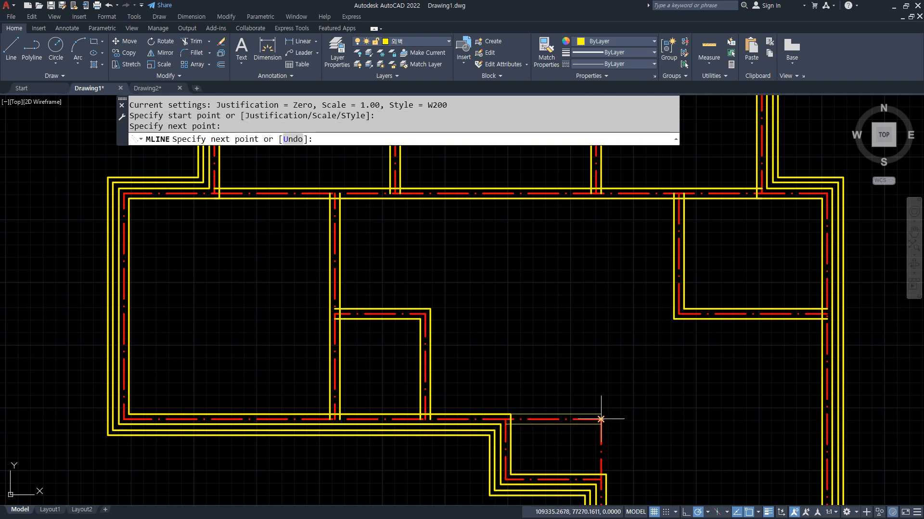
{"action": "middle_click_drag", "start_coordinate": [604, 457], "coordinate": [554, 361]}
{"action": "left_click", "coordinate": [552, 383]}
{"action": "key", "text": "Return"}
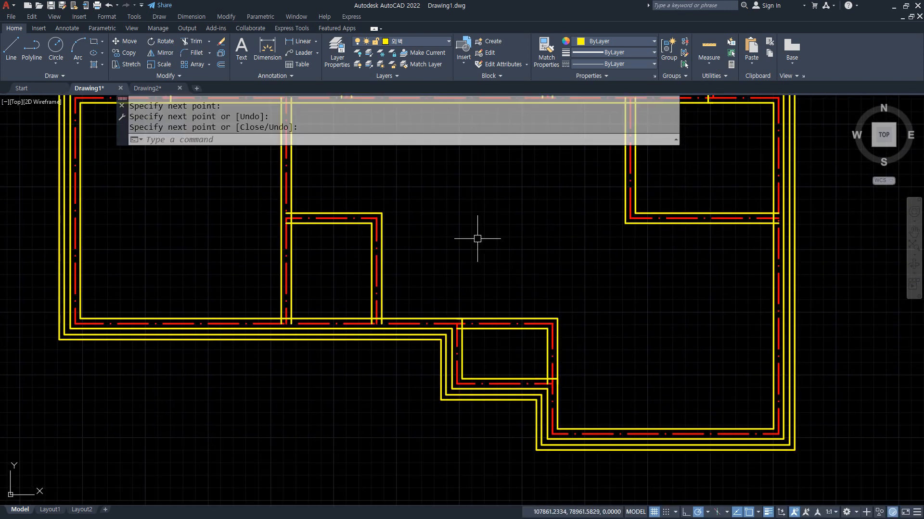
- Examine the W200 and W420 styles and their editing options in the multiline style manager, and cancel it
{"action": "scroll", "coordinate": [398, 200], "scroll_direction": "down", "scroll_amount": 5}
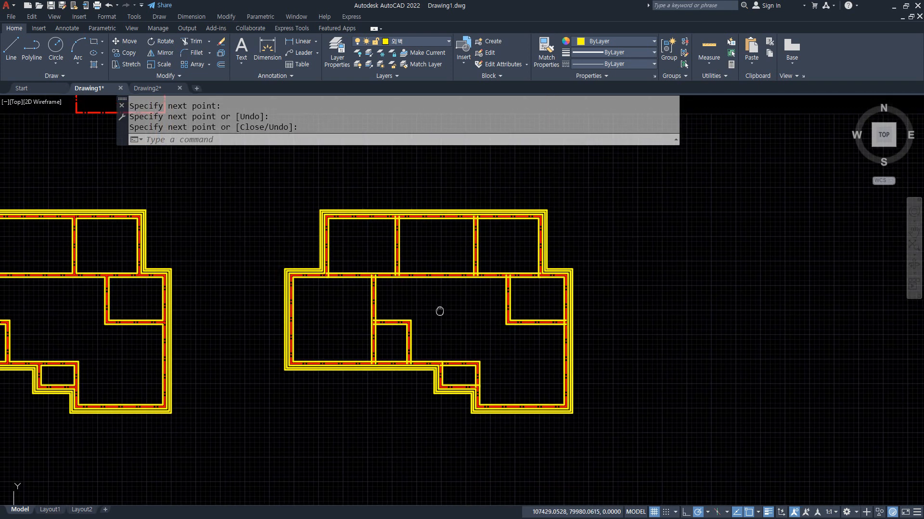
{"action": "middle_click_drag", "start_coordinate": [365, 303], "coordinate": [424, 325]}
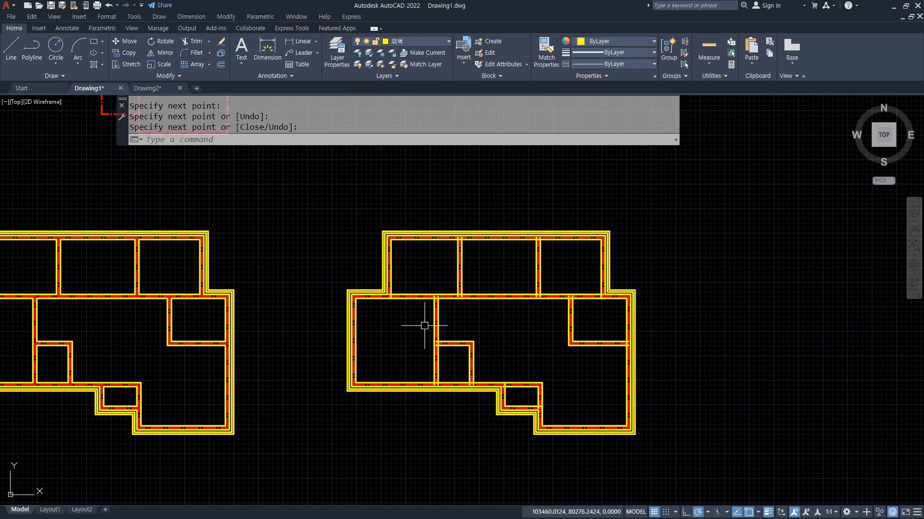
{"action": "type", "text": "mlstyle"}
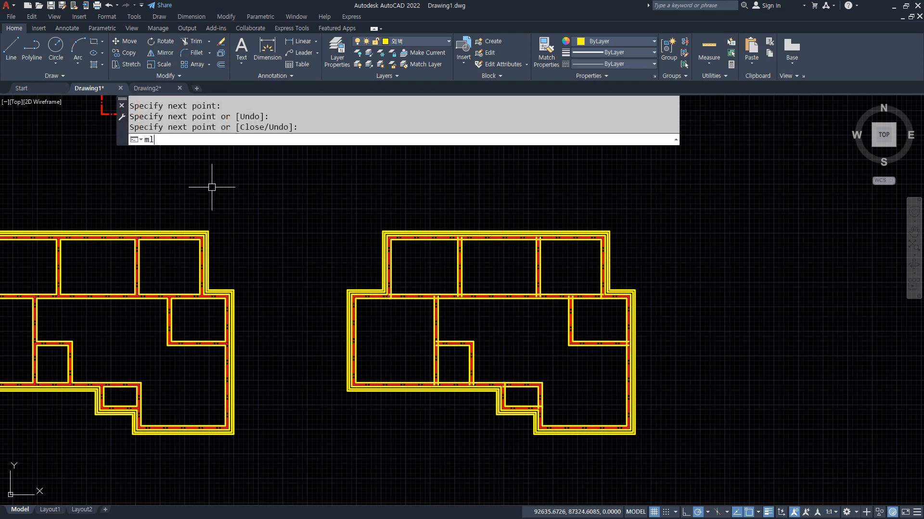
{"action": "key", "text": "Return"}
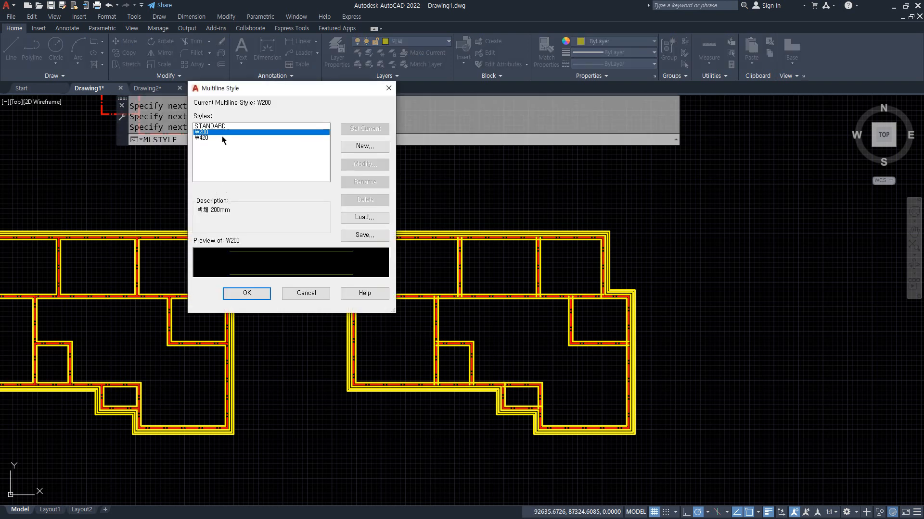
{"action": "key", "text": "alt"}
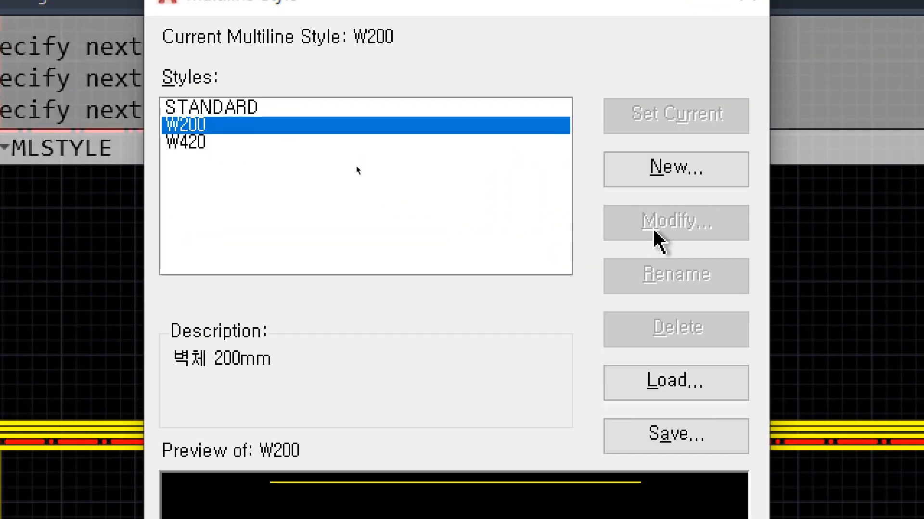
{"action": "left_click", "coordinate": [177, 144]}
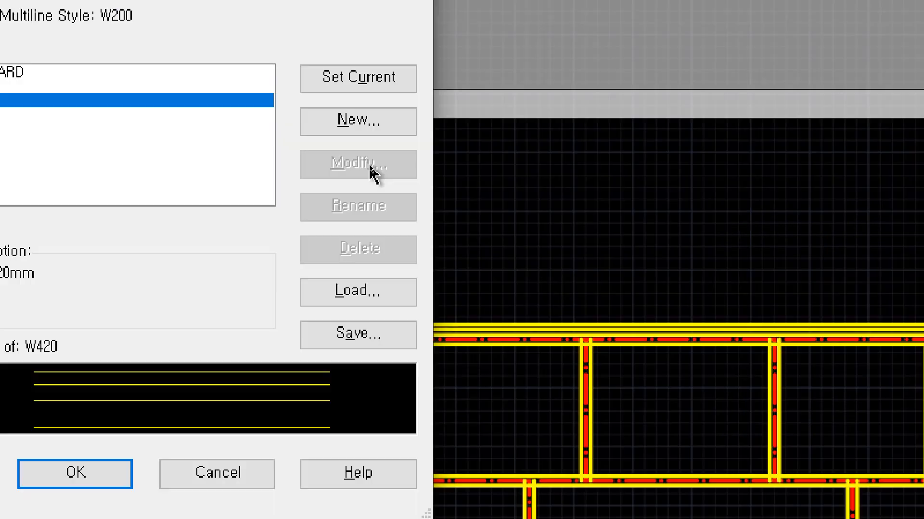
{"action": "key", "text": "Escape"}
{"action": "key", "text": "Escape"}
{"action": "key", "text": "Escape"}
- Start the Multiline command and set its style to W420
{"action": "scroll", "coordinate": [420, 288], "scroll_direction": "up", "scroll_amount": 9}
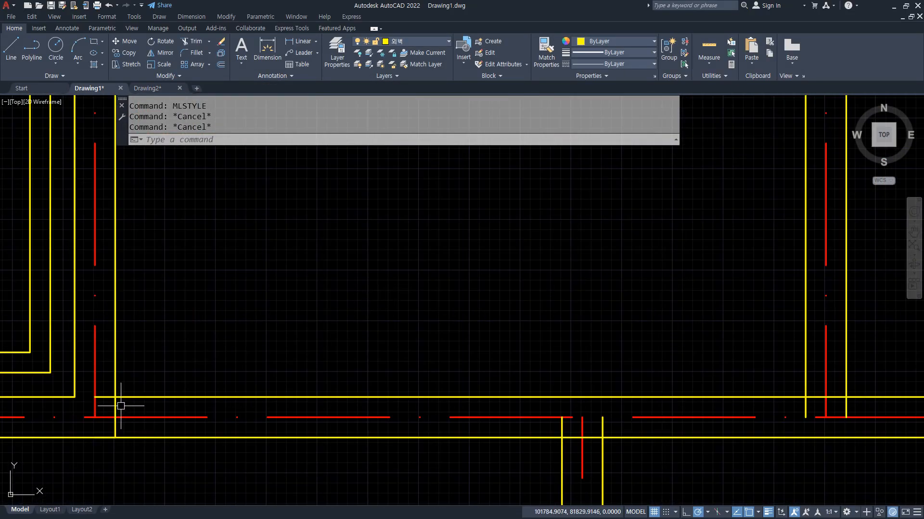
{"action": "middle_click_drag", "start_coordinate": [120, 406], "coordinate": [270, 323]}
{"action": "middle_click_drag", "start_coordinate": [726, 364], "coordinate": [637, 323]}
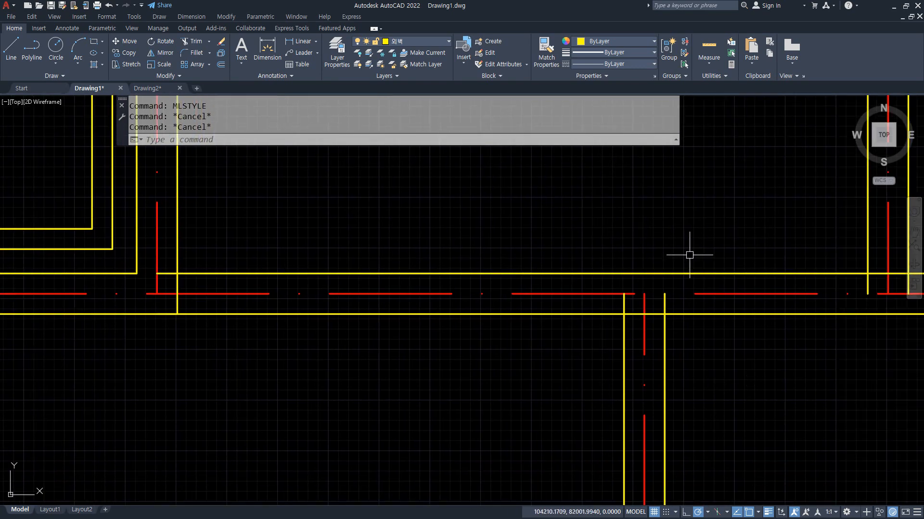
{"action": "scroll", "coordinate": [592, 360], "scroll_direction": "down", "scroll_amount": 6}
{"action": "mouse_move", "coordinate": [666, 350]}
{"action": "middle_mouse_down"}
{"action": "mouse_move", "coordinate": [498, 336]}
{"action": "mouse_move", "coordinate": [334, 303]}
{"action": "middle_mouse_up"}
{"action": "type", "text": "ml"}
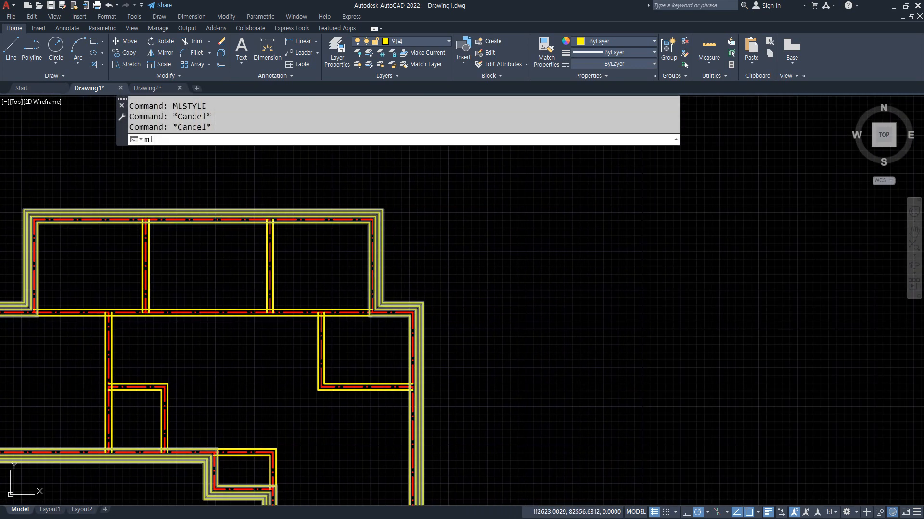
{"action": "key", "text": "Return"}
{"action": "type", "text": "st"}
{"action": "key", "text": "Return"}
{"action": "type", "text": "w420"}
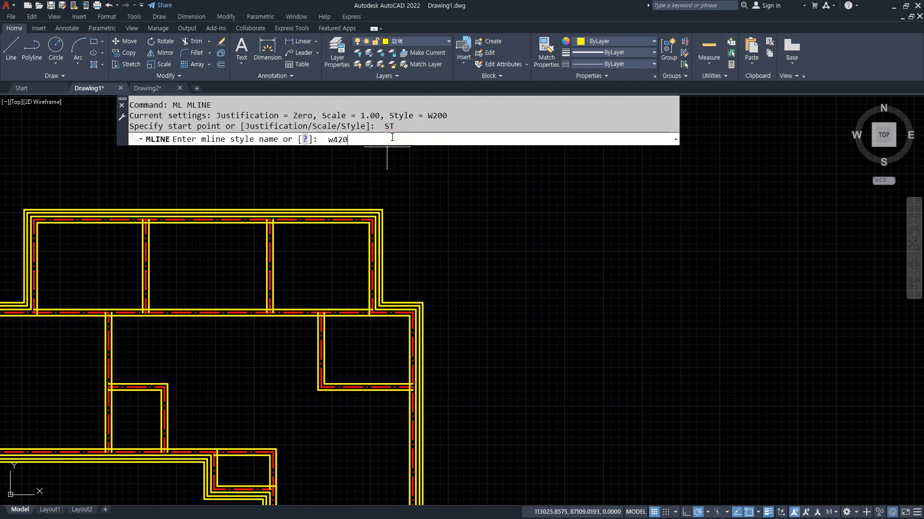
{"action": "key", "text": "Return"}
- Draw a slightly sloped W420 test multiline in the empty area beside the plan and erase it
{"action": "left_click", "coordinate": [512, 254]}
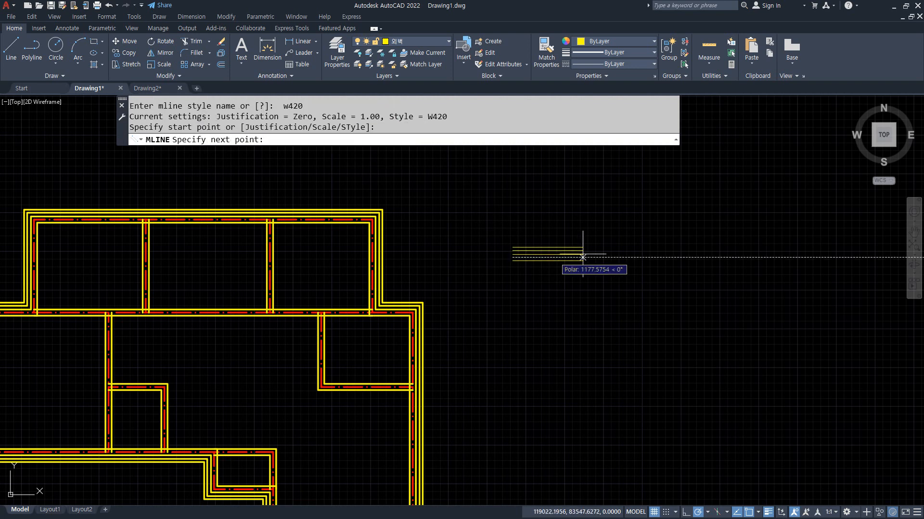
{"action": "left_click", "coordinate": [663, 250]}
{"action": "key", "text": "Return"}
{"action": "scroll", "coordinate": [594, 250], "scroll_direction": "up", "scroll_amount": 2}
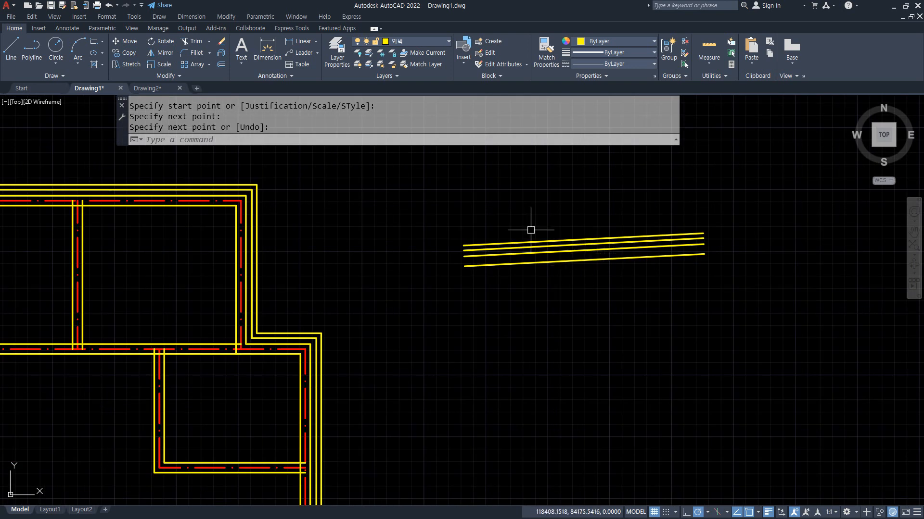
{"action": "scroll", "coordinate": [532, 229], "scroll_direction": "up", "scroll_amount": 2}
{"action": "mouse_move", "coordinate": [566, 261]}
{"action": "middle_mouse_down"}
{"action": "mouse_move", "coordinate": [470, 235]}
{"action": "mouse_move", "coordinate": [398, 268]}
{"action": "middle_mouse_up"}
{"action": "left_click", "coordinate": [398, 268]}
{"action": "left_click", "coordinate": [309, 188]}
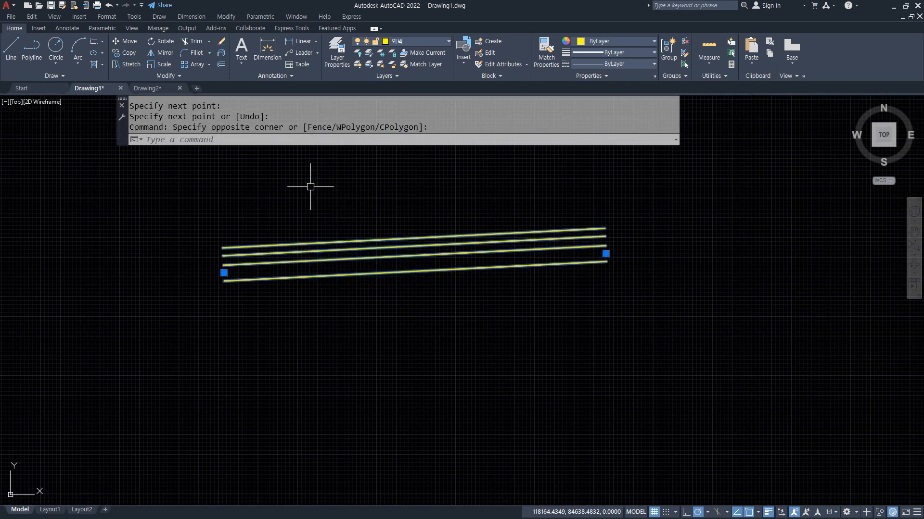
{"action": "type", "text": "e"}
{"action": "key", "text": "Return"}
- Draw a horizontal W420 sample multiline in the empty area beside the plan
{"action": "type", "text": "ml"}
{"action": "key", "text": "Return"}
{"action": "left_click", "coordinate": [225, 272]}
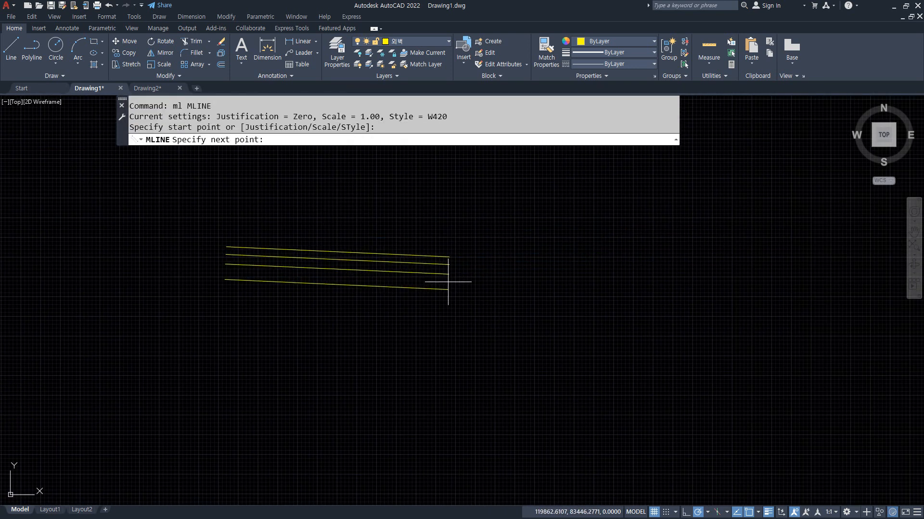
{"action": "left_click", "coordinate": [459, 272]}
{"action": "key", "text": "Return"}
- Draw three evenly spaced vertical W420 multilines crossing the horizontal sample multiline
{"action": "key", "text": "Return"}
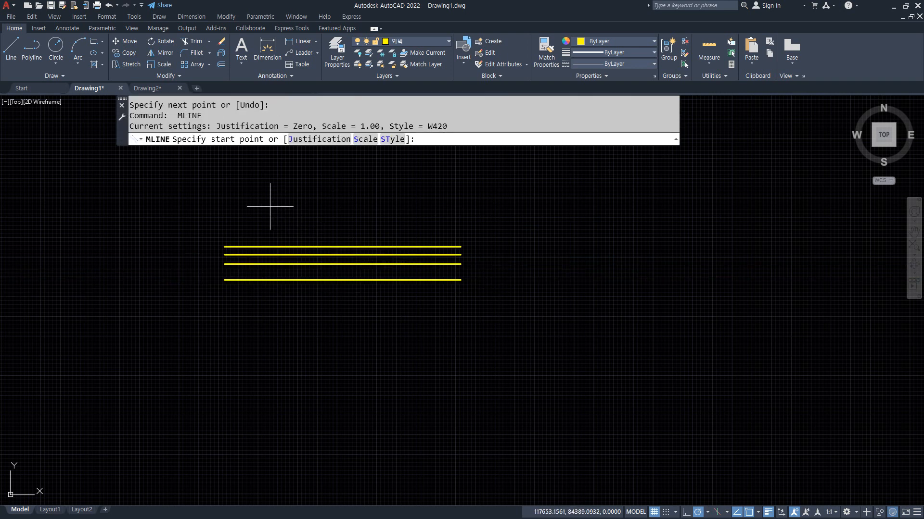
{"action": "left_click", "coordinate": [268, 206]}
{"action": "left_click", "coordinate": [276, 329]}
{"action": "key", "text": "Return"}
{"action": "key", "text": "Return"}
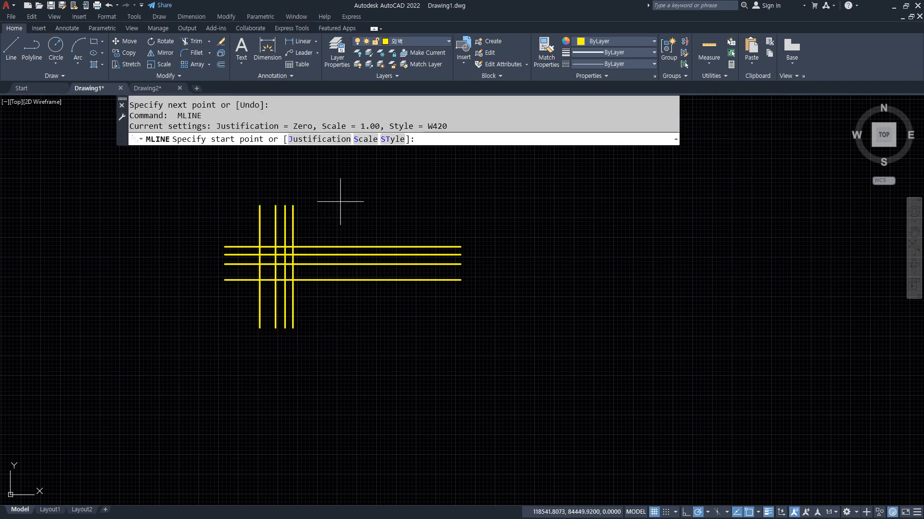
{"action": "left_click", "coordinate": [340, 202]}
{"action": "left_click", "coordinate": [340, 337]}
{"action": "key", "text": "Return"}
{"action": "key", "text": "Return"}
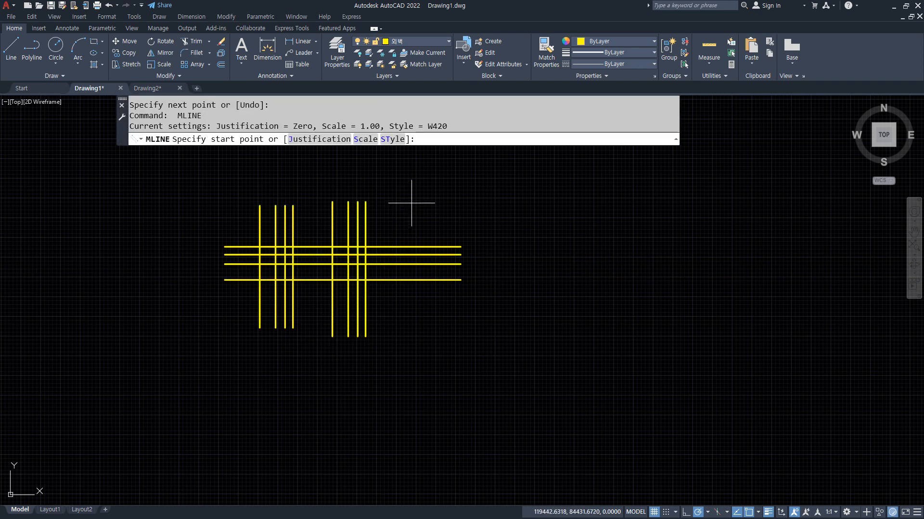
{"action": "left_click", "coordinate": [412, 203]}
{"action": "left_click", "coordinate": [412, 332]}
{"action": "key", "text": "Return"}
- Try to apply the Closed Cross multiline edit where the first vertical sample multiline crosses the horizontal one
{"action": "scroll", "coordinate": [365, 257], "scroll_direction": "up", "scroll_amount": 2}
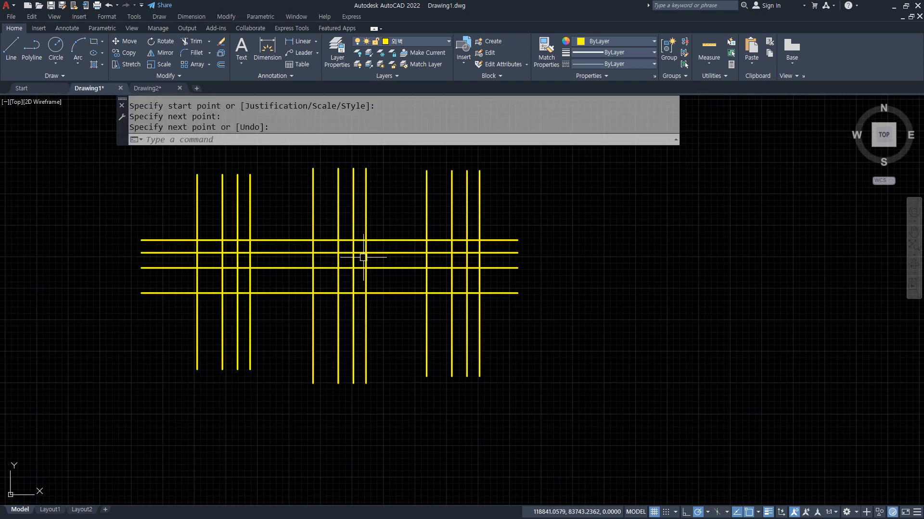
{"action": "middle_click_drag", "start_coordinate": [341, 268], "coordinate": [368, 314]}
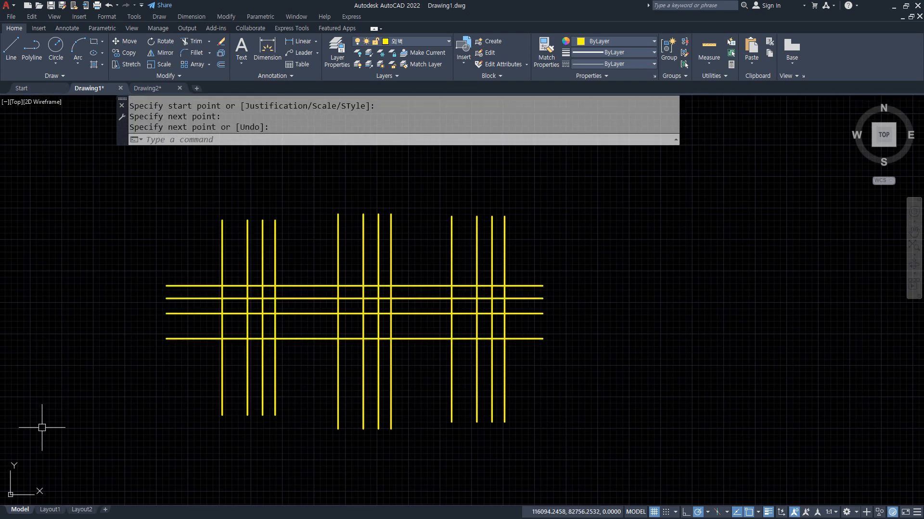
{"action": "type", "text": "MLEDIT"}
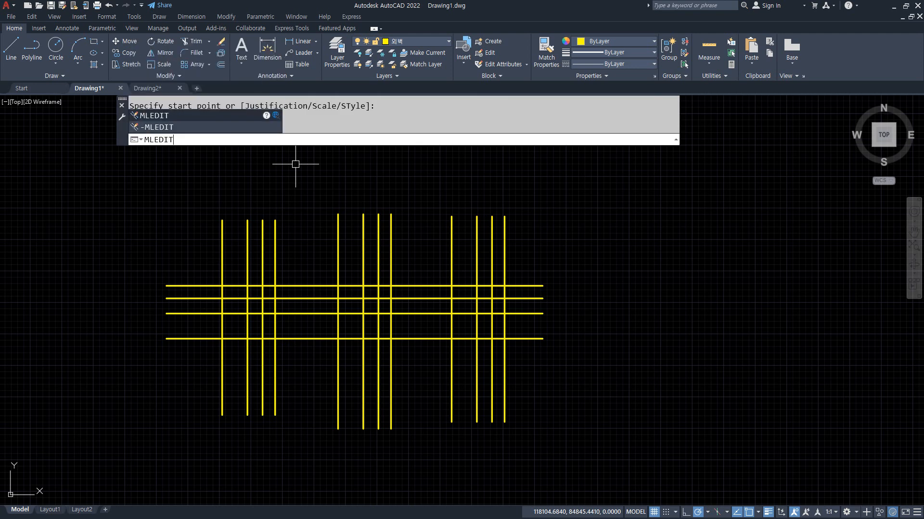
{"action": "key", "text": "Return"}
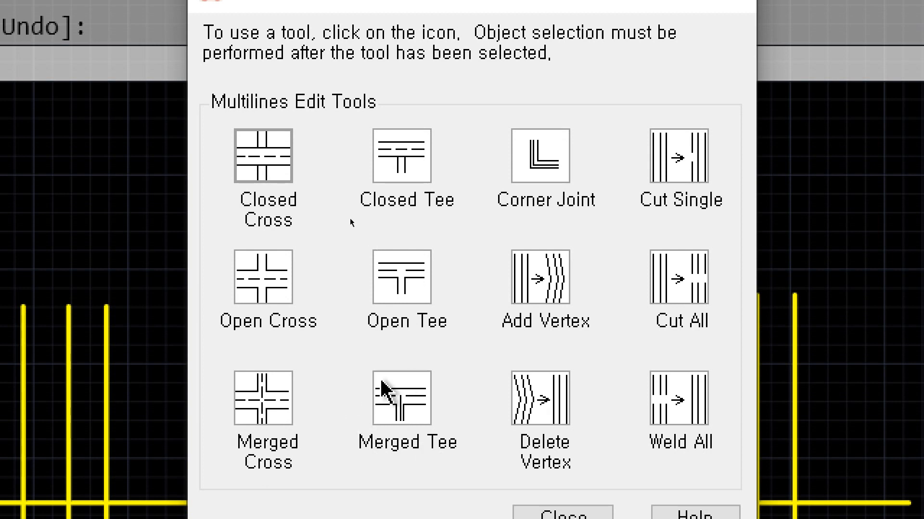
{"action": "left_click", "coordinate": [266, 162]}
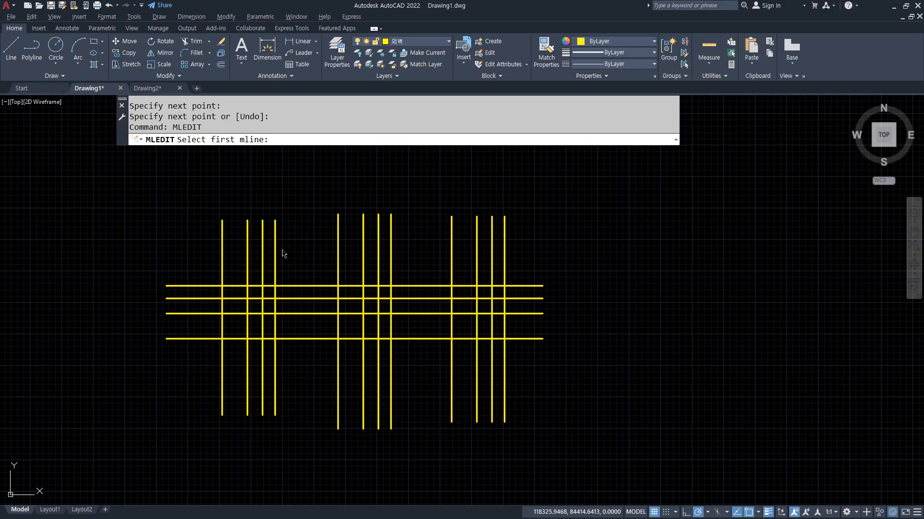
{"action": "left_click", "coordinate": [99, 419]}
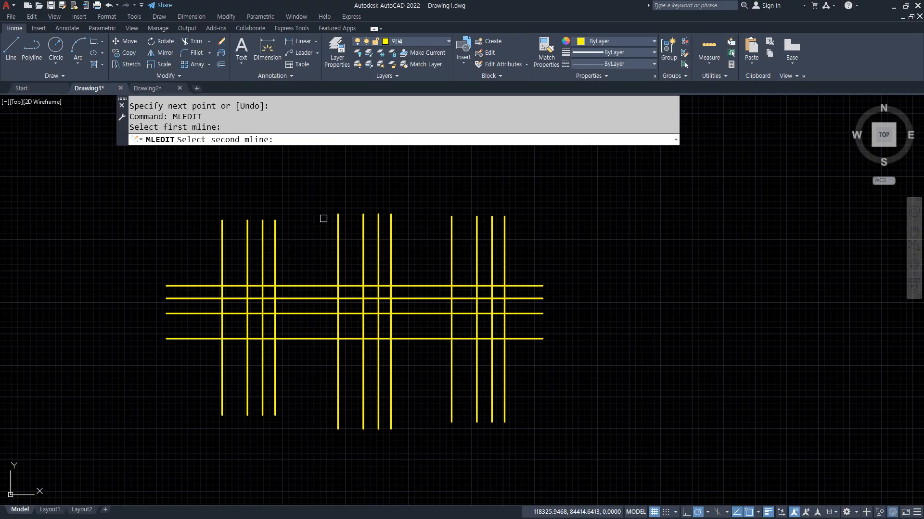
{"action": "left_click", "coordinate": [273, 257]}
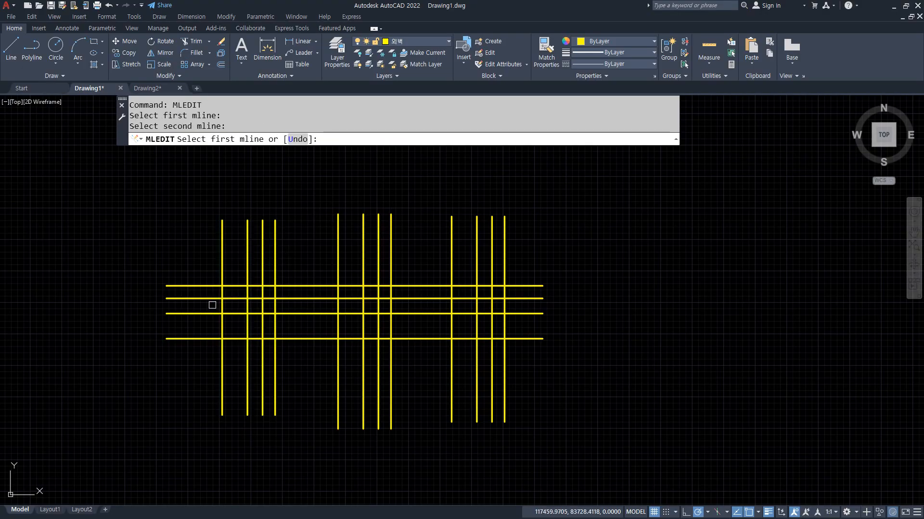
{"action": "left_click", "coordinate": [195, 298]}
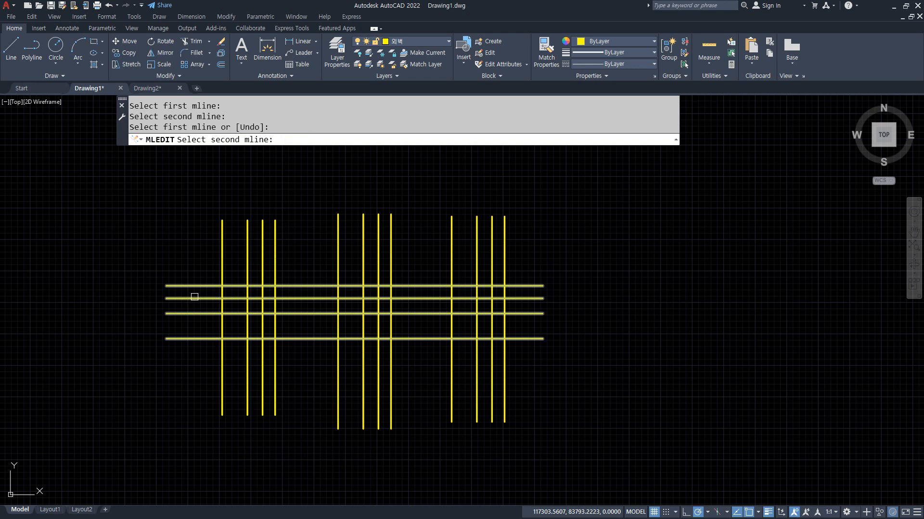
{"action": "key", "text": "Escape"}
{"action": "key", "text": "Return"}
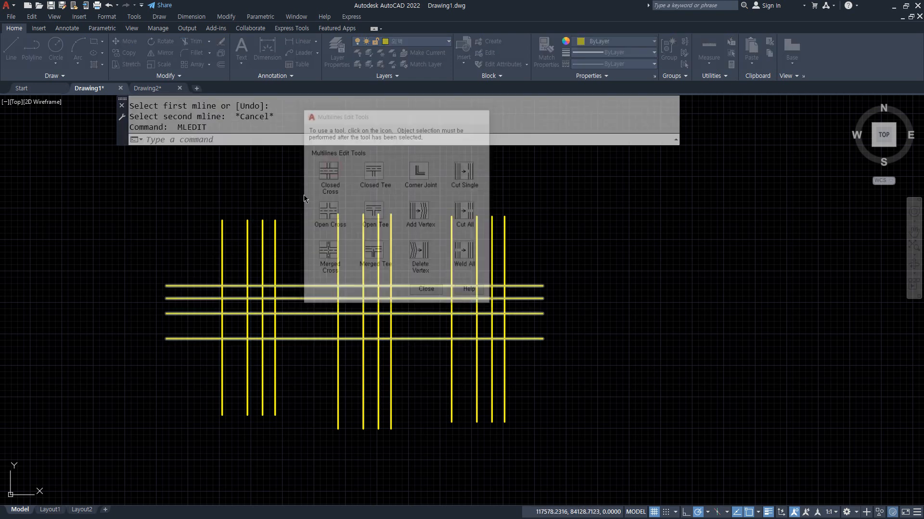
{"action": "key", "text": "Escape"}
{"action": "key", "text": "Escape"}
- Apply Closed Cross to the first crossing, picking the vertical multiline first and the horizontal multiline second
{"action": "key", "text": "Return"}
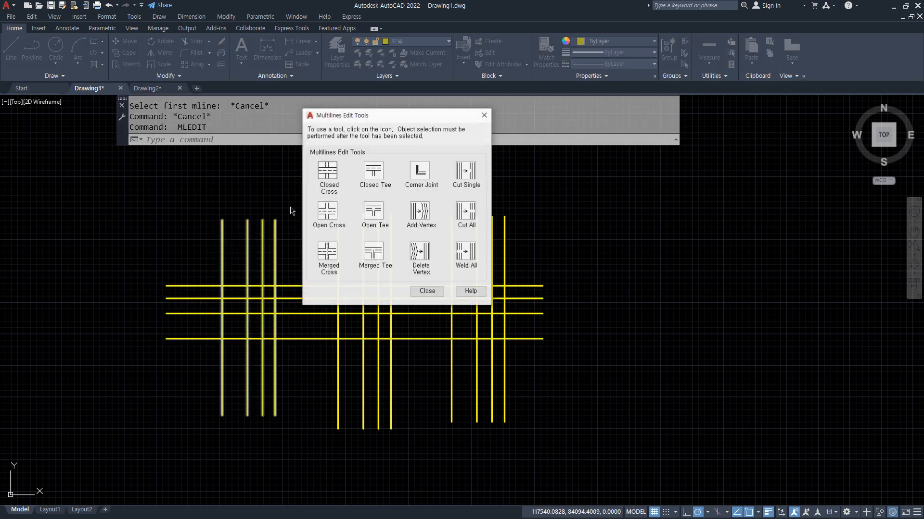
{"action": "left_click", "coordinate": [326, 172]}
{"action": "left_click", "coordinate": [222, 259]}
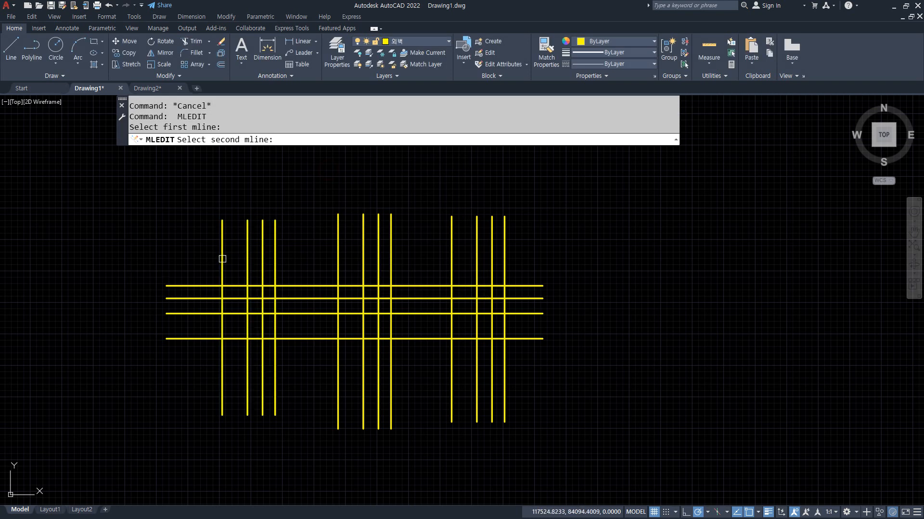
{"action": "left_click", "coordinate": [204, 286]}
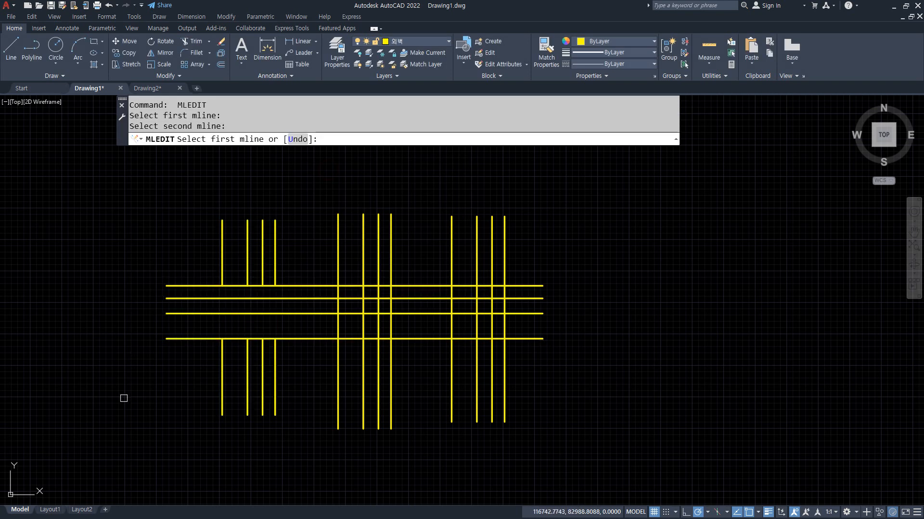
{"action": "key", "text": "Return"}
{"action": "scroll", "coordinate": [192, 351], "scroll_direction": "up", "scroll_amount": 2}
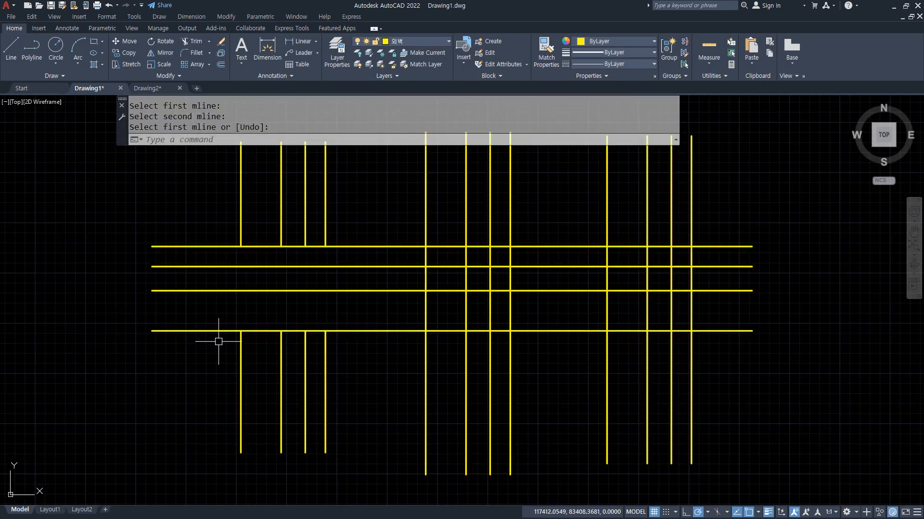
{"action": "left_click_drag", "start_coordinate": [191, 186], "coordinate": [248, 185]}
{"action": "mouse_move", "coordinate": [235, 171]}
{"action": "left_mouse_down"}
{"action": "mouse_move", "coordinate": [251, 183]}
{"action": "mouse_move", "coordinate": [242, 200]}
{"action": "left_mouse_up"}
{"action": "left_click_drag", "start_coordinate": [167, 169], "coordinate": [166, 190]}
{"action": "mouse_move", "coordinate": [125, 364]}
{"action": "left_mouse_down"}
{"action": "mouse_move", "coordinate": [147, 331]}
{"action": "mouse_move", "coordinate": [154, 344]}
{"action": "left_mouse_up"}
{"action": "left_click_drag", "start_coordinate": [64, 323], "coordinate": [93, 335]}
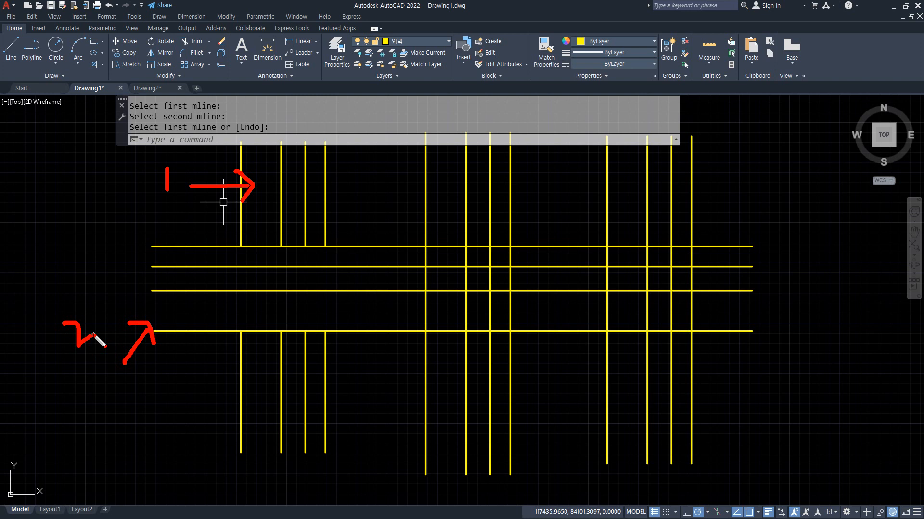
{"action": "key", "text": "Escape"}
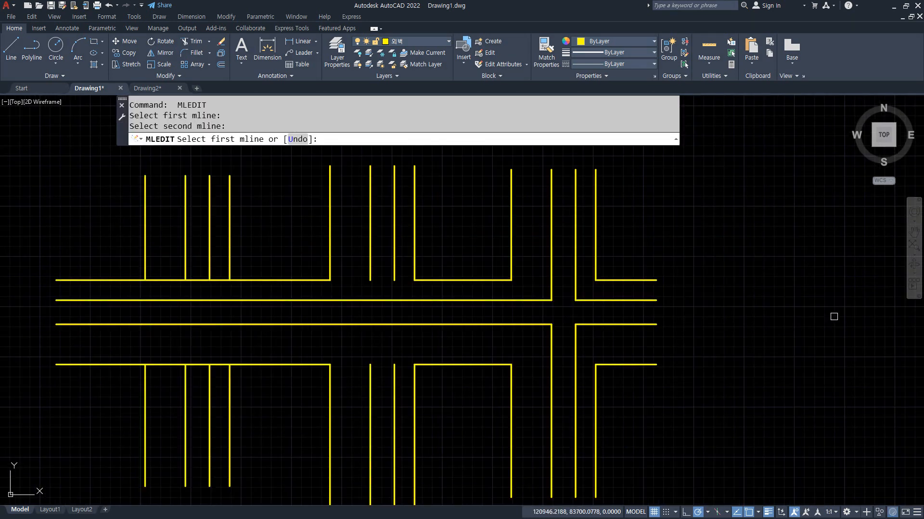
- Undo the multiline cross edits at all three sample crossings
{"action": "key", "text": "ctrl+z"}
{"action": "key", "text": "ctrl+z"}
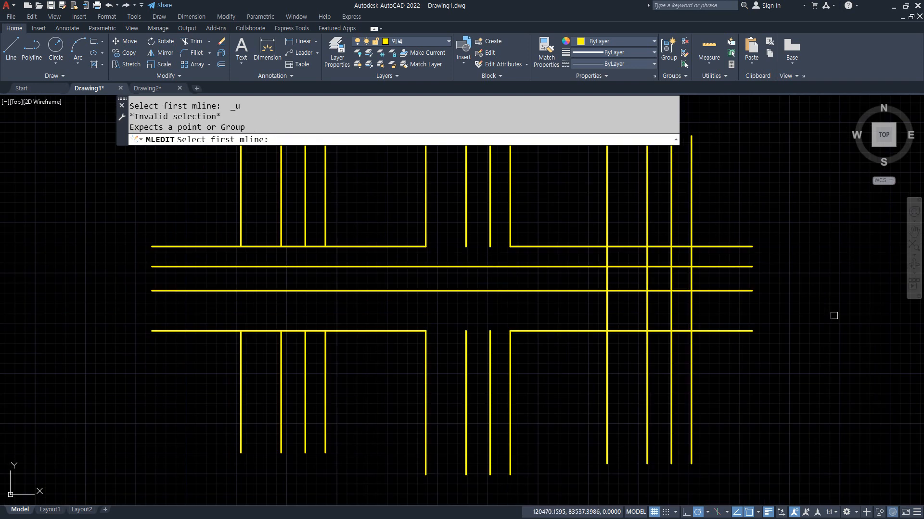
{"action": "key", "text": "Escape"}
{"action": "key", "text": "ctrl+z"}
{"action": "key", "text": "ctrl+z"}
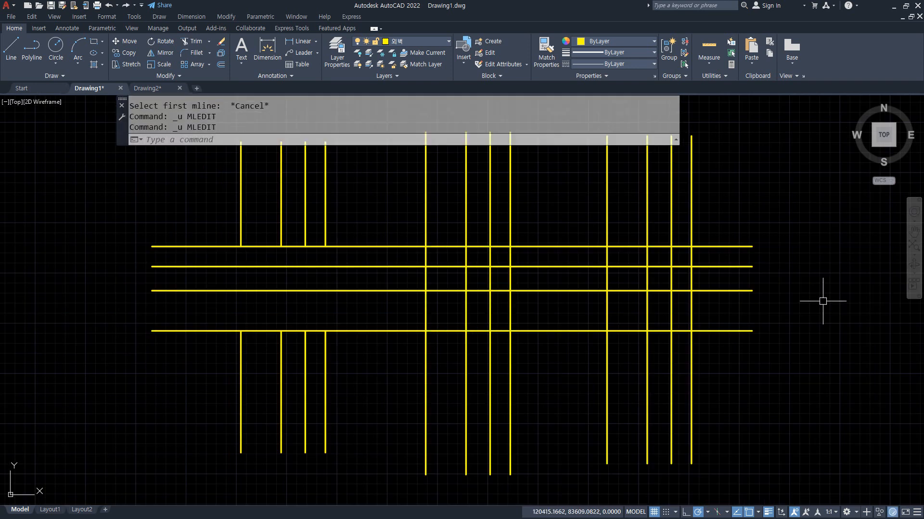
{"action": "key", "text": "ctrl+z"}
{"action": "key", "text": "ctrl+z"}
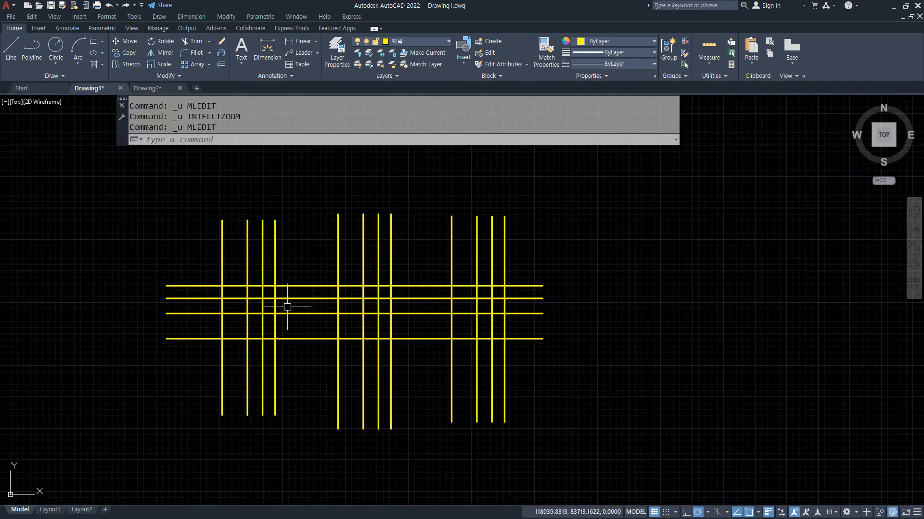
- Undo the latest multiline intersection edits on the sample multilines
{"action": "scroll", "coordinate": [287, 307], "scroll_direction": "up", "scroll_amount": 2}
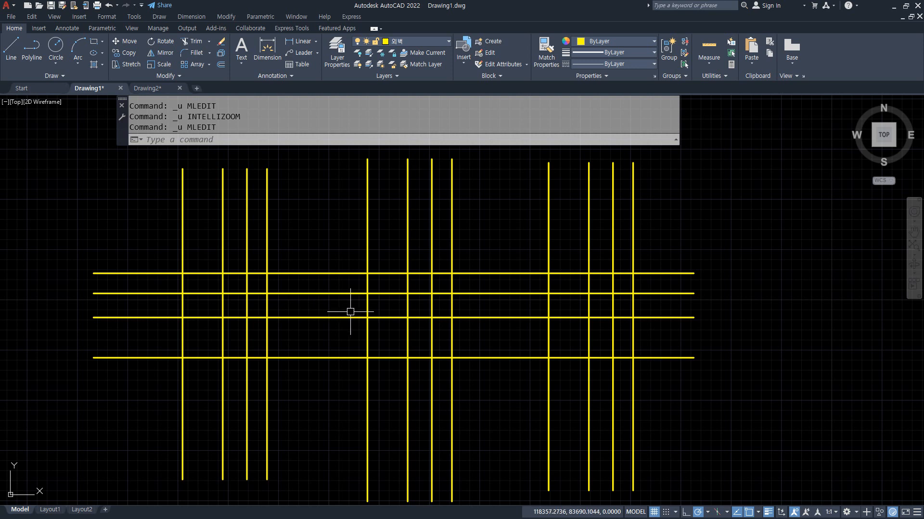
{"action": "double_click", "coordinate": [181, 191]}
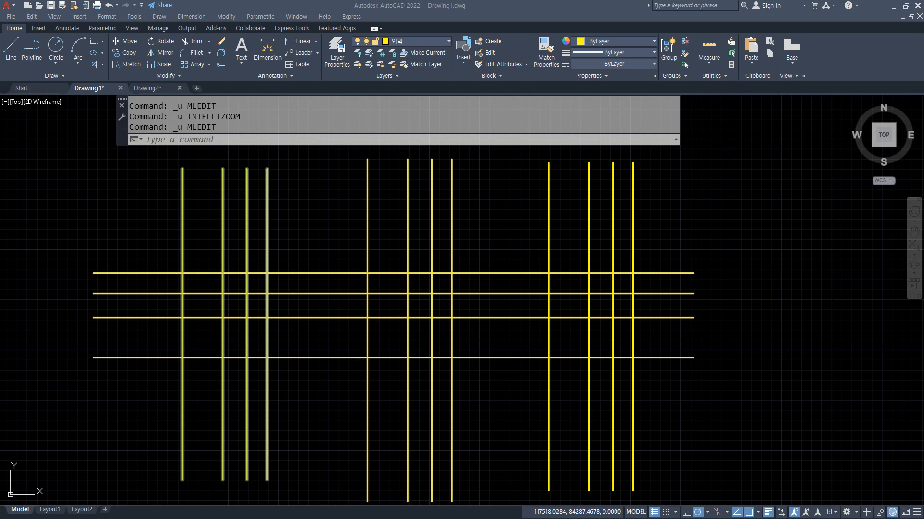
{"action": "left_click", "coordinate": [301, 415]}
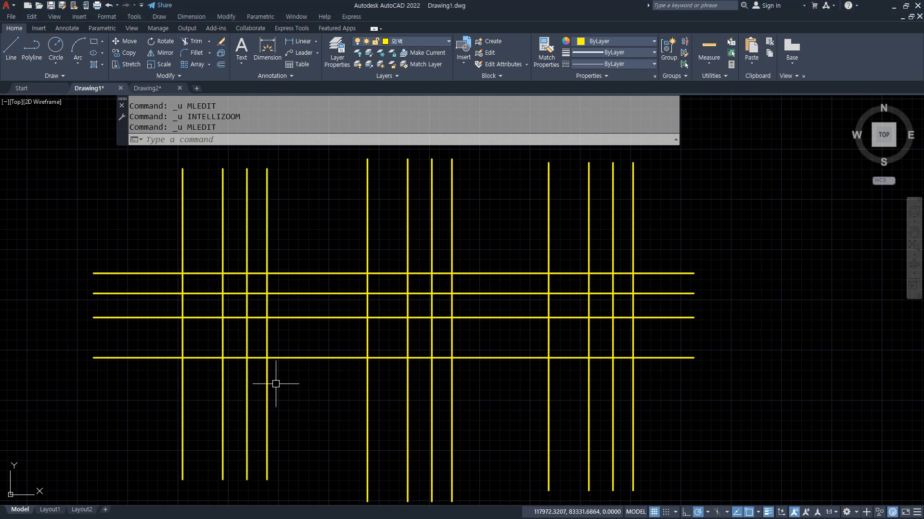
{"action": "key", "text": "ctrl+z"}
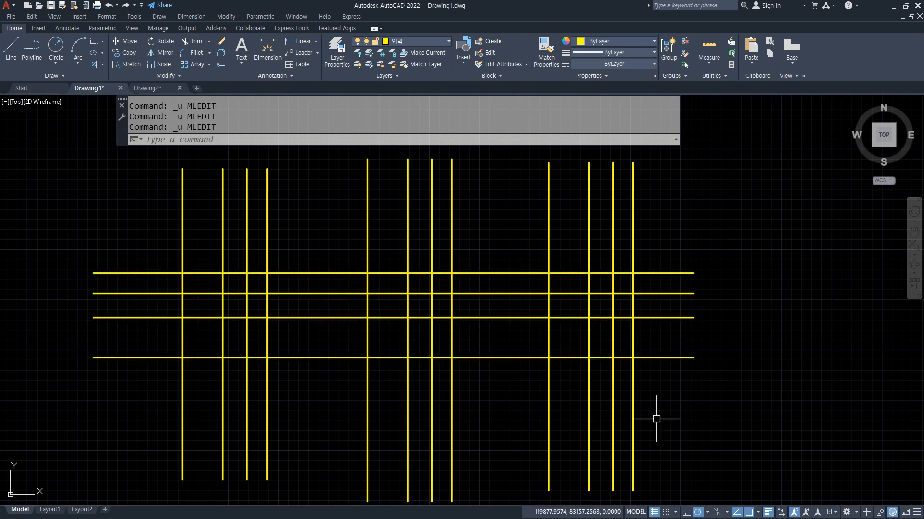
- Erase the three vertical sample multilines, keeping only the horizontal one
{"action": "left_click", "coordinate": [691, 431]}
{"action": "left_click", "coordinate": [177, 384]}
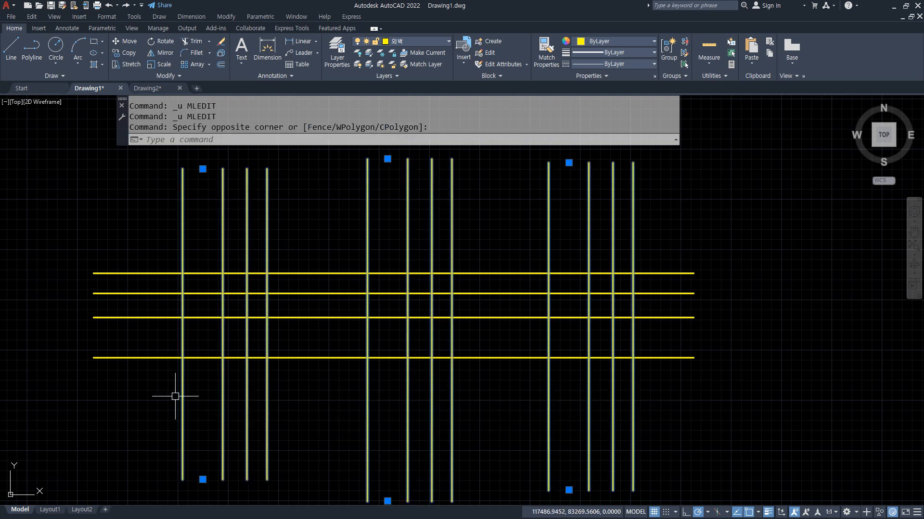
{"action": "type", "text": "e"}
{"action": "key", "text": "Return"}
- Restore the three erased vertical sample multilines by undoing the erasure
{"action": "type", "text": "mledit"}
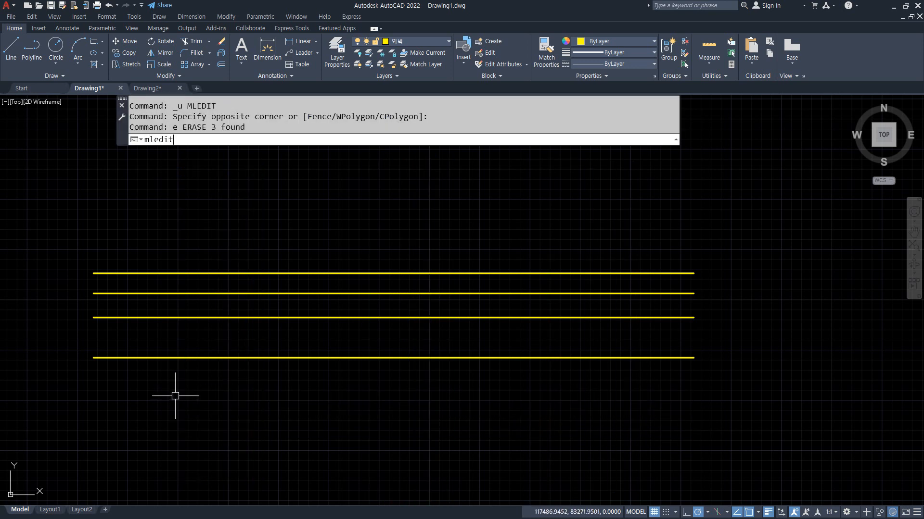
{"action": "key", "text": "Return"}
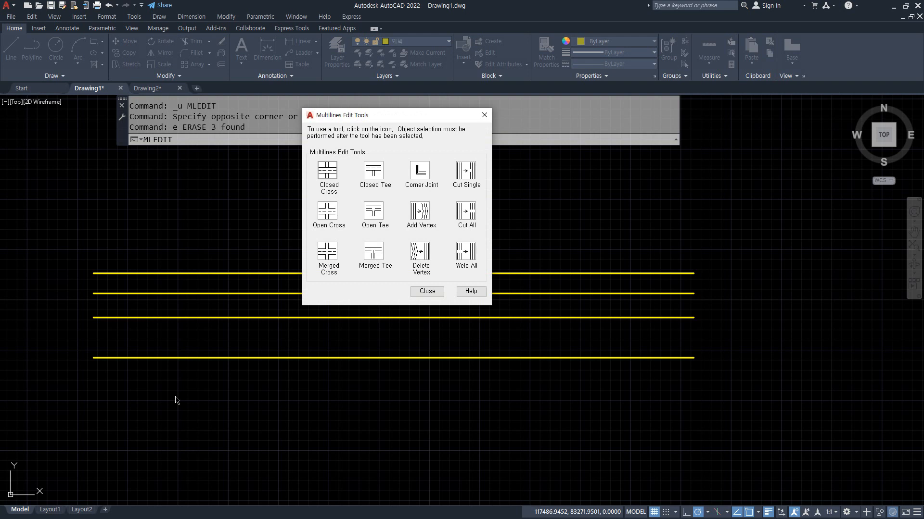
{"action": "key", "text": "Escape"}
{"action": "key", "text": "ctrl+z"}
{"action": "key", "text": "ctrl+z"}
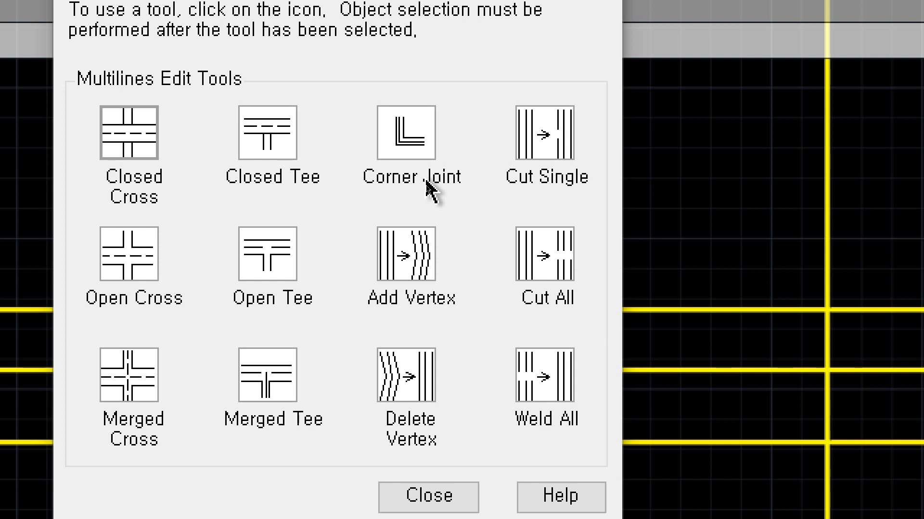
- Use Corner Joint to join the horizontal multiline with the upper part of the first vertical multiline and the lower part of the third
{"action": "left_click", "coordinate": [410, 137]}
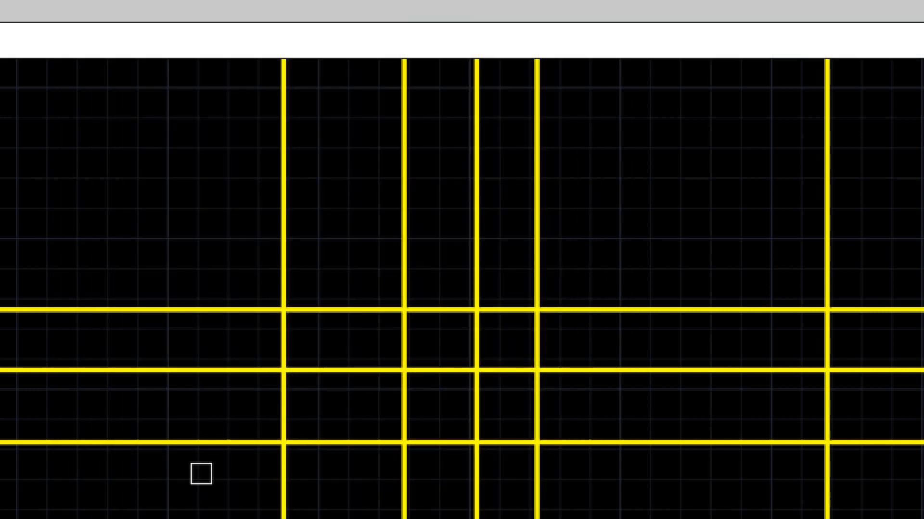
{"action": "scroll", "coordinate": [149, 371], "scroll_direction": "down", "scroll_amount": 8}
{"action": "scroll", "coordinate": [149, 370], "scroll_direction": "up", "scroll_amount": 7}
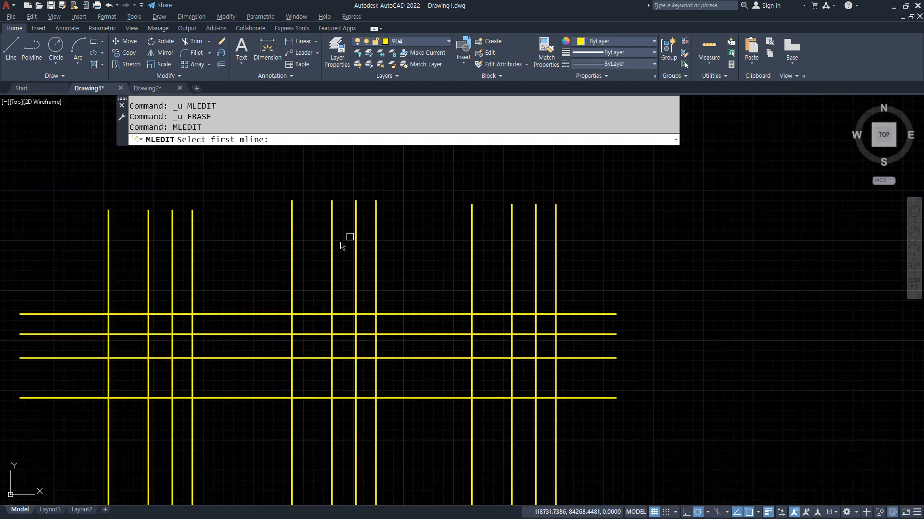
{"action": "middle_click_drag", "start_coordinate": [254, 264], "coordinate": [415, 211]}
{"action": "left_click", "coordinate": [353, 225]}
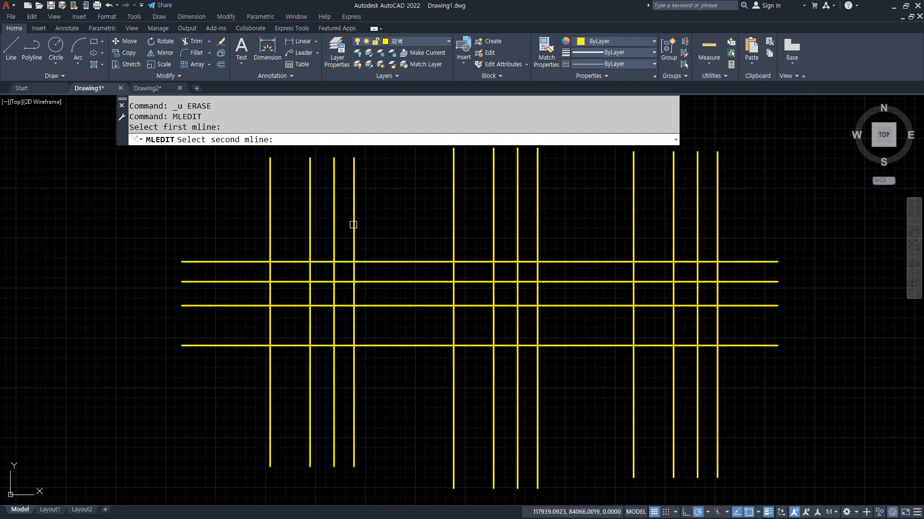
{"action": "left_click", "coordinate": [377, 283]}
{"action": "left_click", "coordinate": [633, 345]}
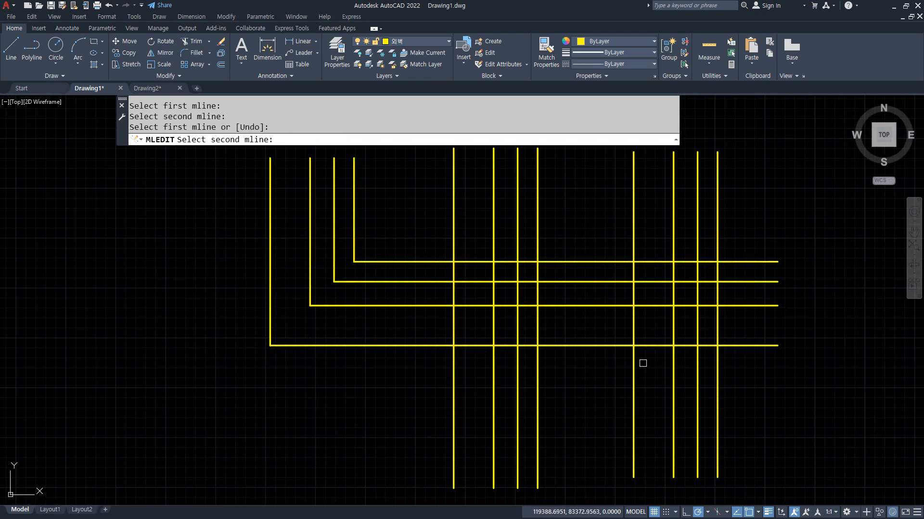
{"action": "left_click", "coordinate": [633, 375]}
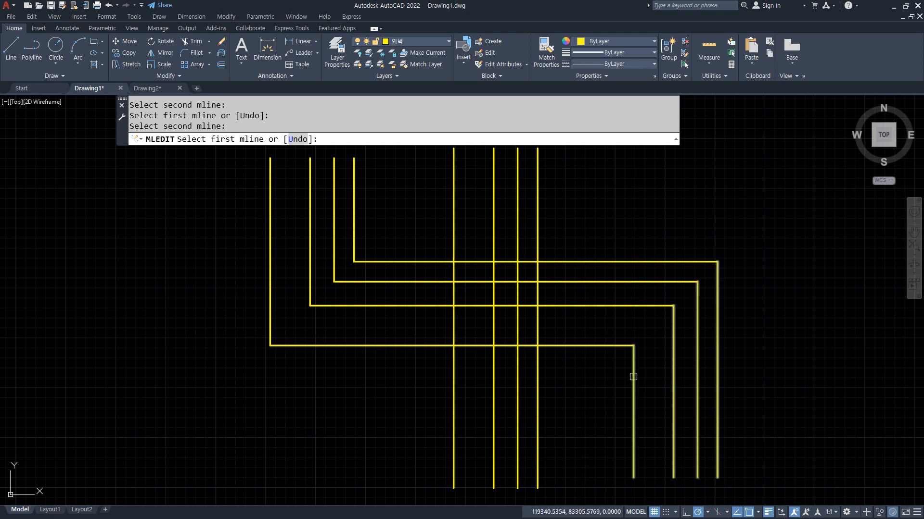
{"action": "key", "text": "Escape"}
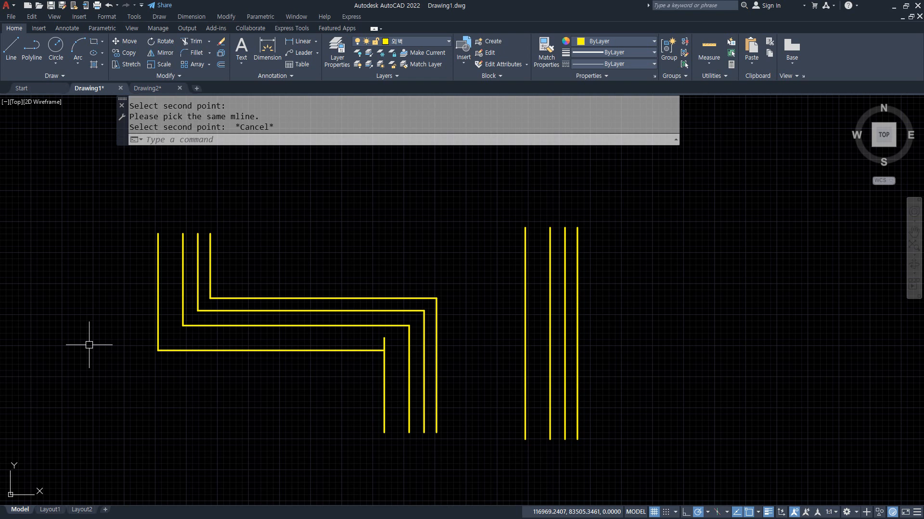
- Erase all four remaining sample multilines from the practice area
{"action": "left_click_drag", "start_coordinate": [634, 387], "coordinate": [638, 432]}
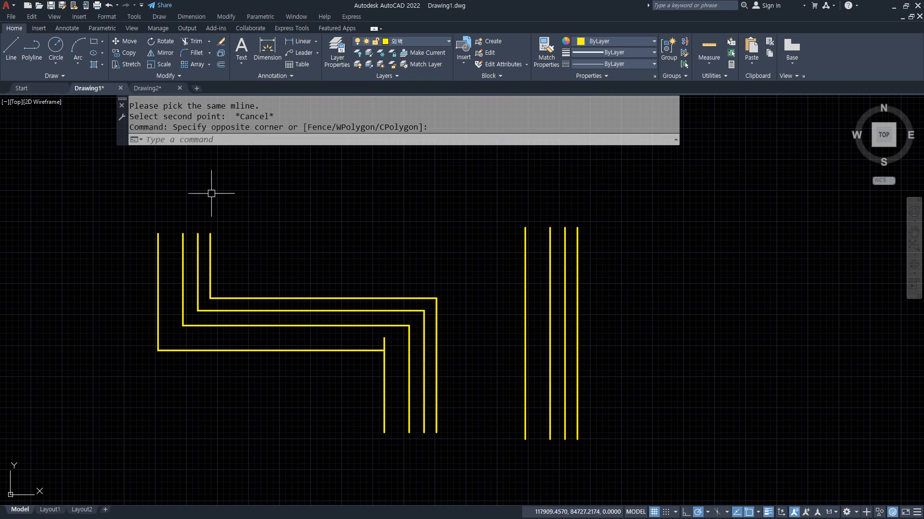
{"action": "left_click", "coordinate": [654, 196]}
{"action": "left_click", "coordinate": [114, 439]}
{"action": "type", "text": "e"}
{"action": "key", "text": "Return"}
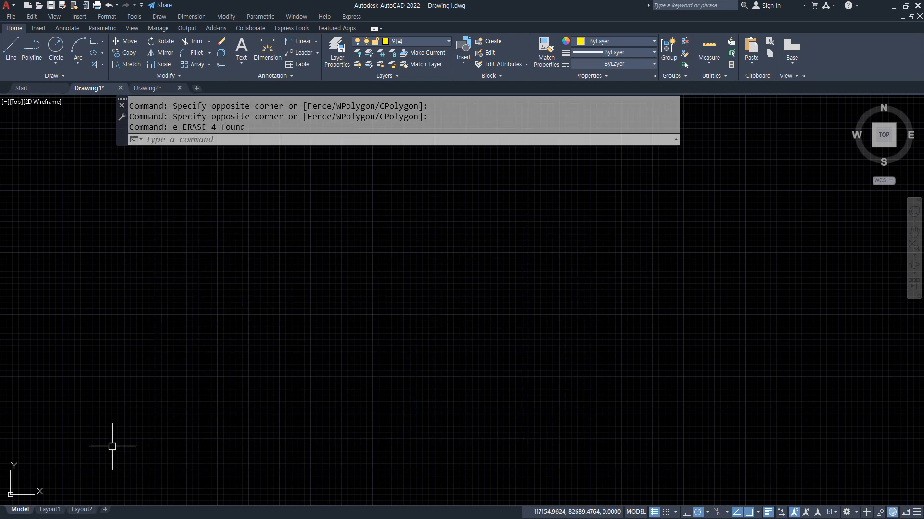
{"action": "type", "text": "ml;"}
{"action": "key", "text": "BackSpace"}
{"action": "key", "text": "BackSpace"}
{"action": "key", "text": "BackSpace"}
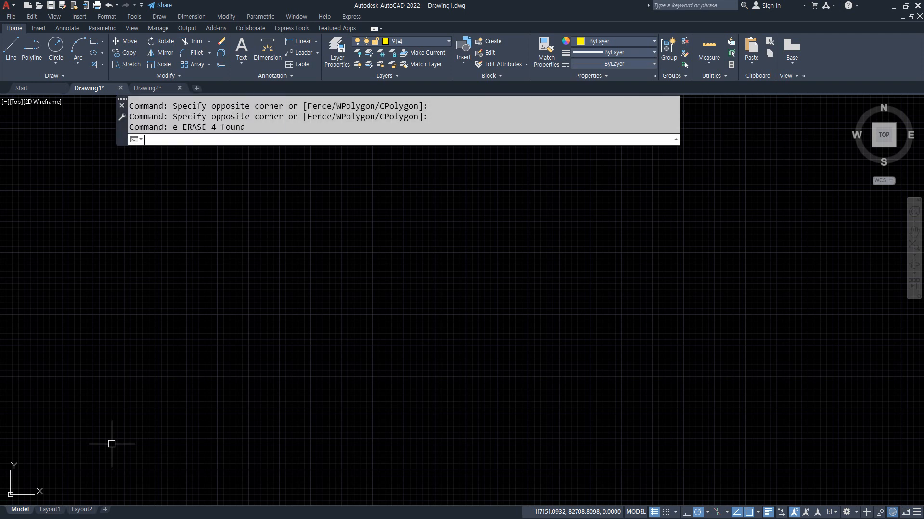
- Draw a zigzag multiline of eight segments in the W420 style across the empty practice area
{"action": "key", "text": "Escape"}
{"action": "scroll", "coordinate": [136, 427], "scroll_direction": "down", "scroll_amount": 2}
{"action": "scroll", "coordinate": [123, 375], "scroll_direction": "up", "scroll_amount": 3}
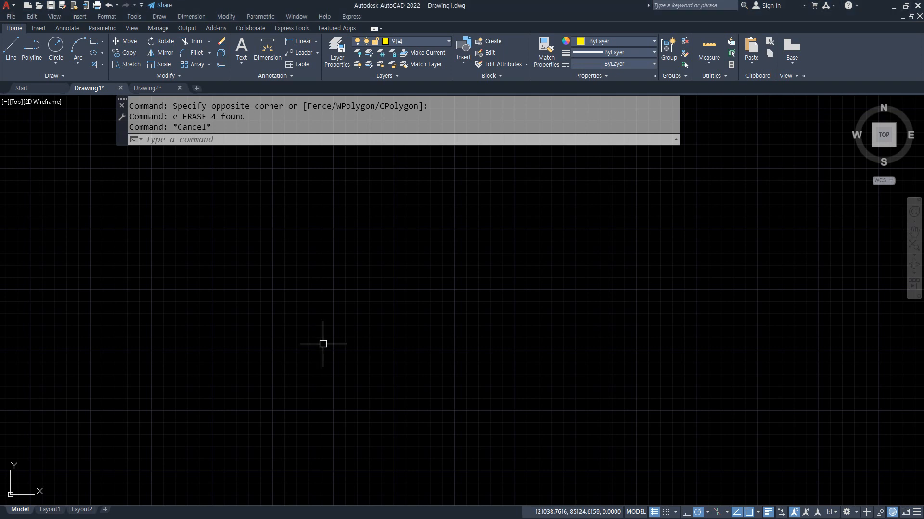
{"action": "type", "text": "ml"}
{"action": "key", "text": "Return"}
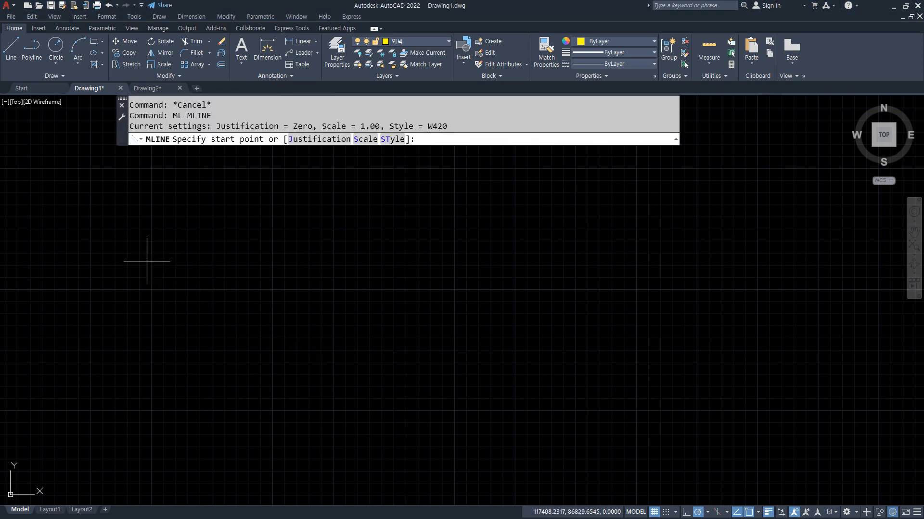
{"action": "left_click", "coordinate": [150, 258]}
{"action": "left_click", "coordinate": [262, 401]}
{"action": "left_click", "coordinate": [321, 286]}
{"action": "left_click", "coordinate": [423, 387]}
{"action": "left_click", "coordinate": [482, 289]}
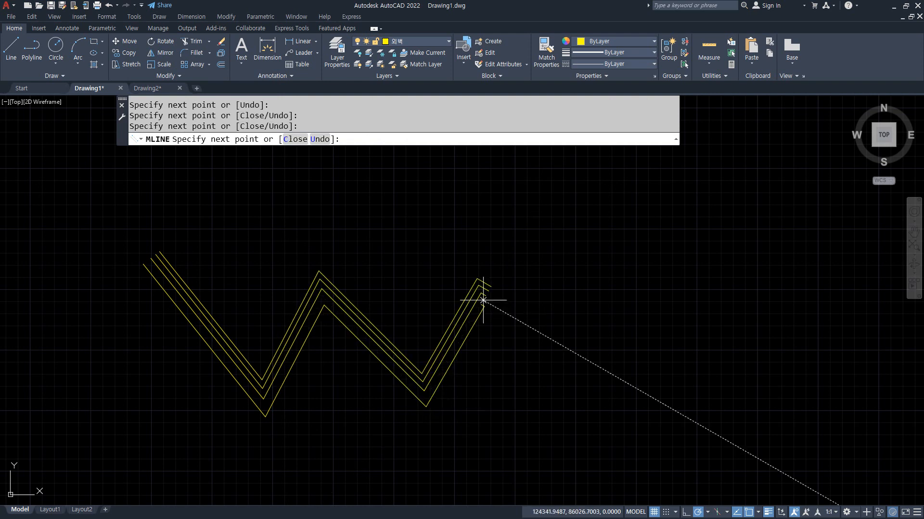
{"action": "left_click", "coordinate": [568, 388]}
{"action": "left_click", "coordinate": [749, 399]}
{"action": "left_click", "coordinate": [796, 225]}
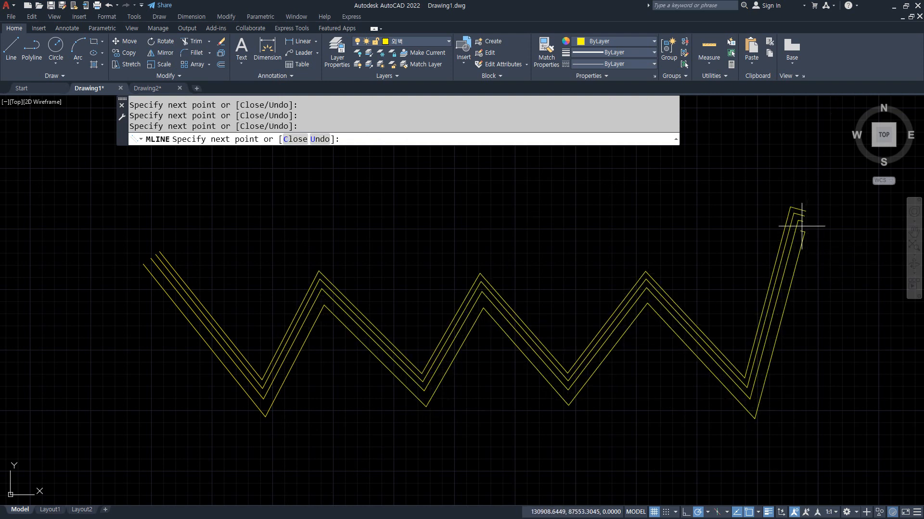
{"action": "key", "text": "Return"}
{"action": "mouse_move", "coordinate": [776, 418]}
{"action": "left_mouse_down"}
{"action": "mouse_move", "coordinate": [744, 413]}
{"action": "mouse_move", "coordinate": [767, 425]}
{"action": "mouse_move", "coordinate": [772, 419]}
{"action": "left_mouse_up"}
{"action": "left_click_drag", "start_coordinate": [664, 287], "coordinate": [663, 304]}
{"action": "mouse_move", "coordinate": [593, 406]}
{"action": "left_mouse_down"}
{"action": "mouse_move", "coordinate": [549, 385]}
{"action": "mouse_move", "coordinate": [572, 380]}
{"action": "left_mouse_up"}
{"action": "left_click_drag", "start_coordinate": [514, 315], "coordinate": [492, 299]}
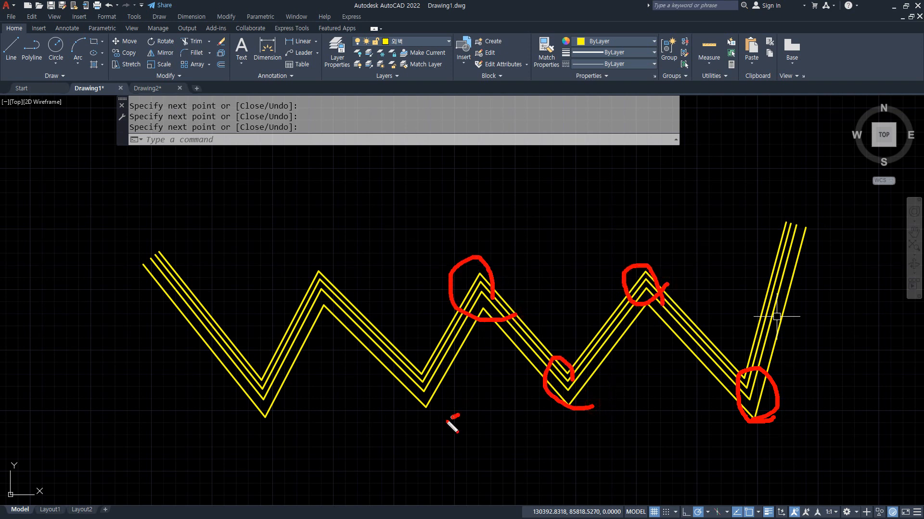
{"action": "mouse_move", "coordinate": [458, 415]}
{"action": "left_mouse_down"}
{"action": "mouse_move", "coordinate": [422, 373]}
{"action": "mouse_move", "coordinate": [423, 358]}
{"action": "left_mouse_up"}
{"action": "mouse_move", "coordinate": [312, 318]}
{"action": "left_mouse_down"}
{"action": "mouse_move", "coordinate": [327, 264]}
{"action": "mouse_move", "coordinate": [323, 315]}
{"action": "left_mouse_up"}
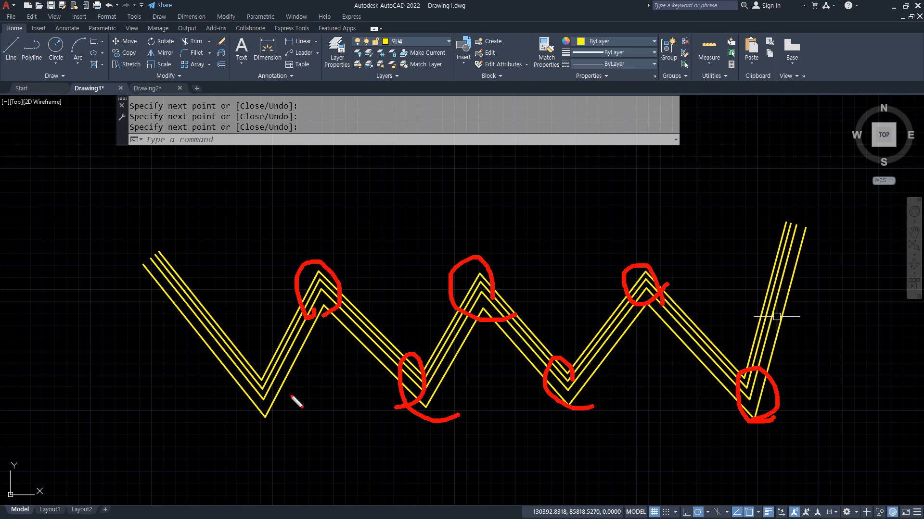
{"action": "mouse_move", "coordinate": [284, 417]}
{"action": "left_mouse_down"}
{"action": "mouse_move", "coordinate": [239, 408]}
{"action": "mouse_move", "coordinate": [266, 372]}
{"action": "left_mouse_up"}
{"action": "key", "text": "Escape"}
- Select the zigzag multiline to examine the vertex grips at its bends, and clear the selection
{"action": "left_click", "coordinate": [237, 382]}
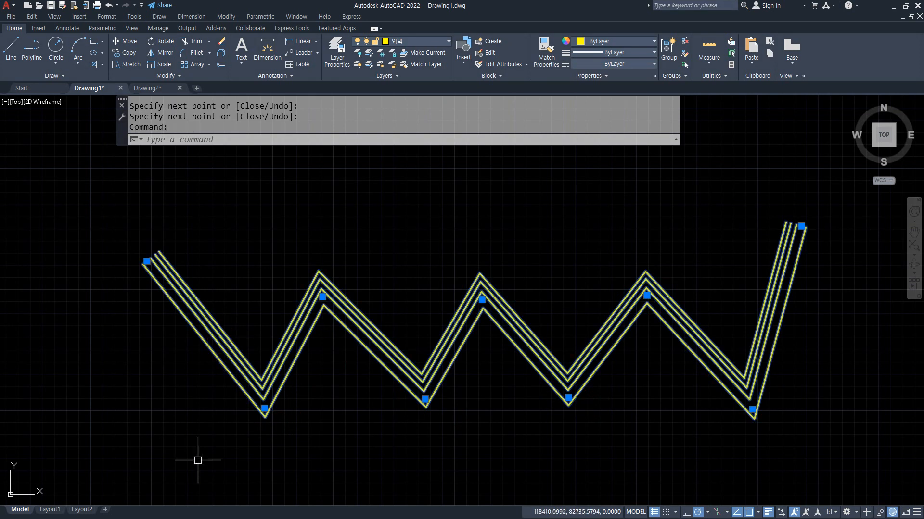
{"action": "key", "text": "ctrl+2"}
{"action": "left_click_drag", "start_coordinate": [267, 427], "coordinate": [278, 408]}
{"action": "left_click_drag", "start_coordinate": [324, 312], "coordinate": [323, 310]}
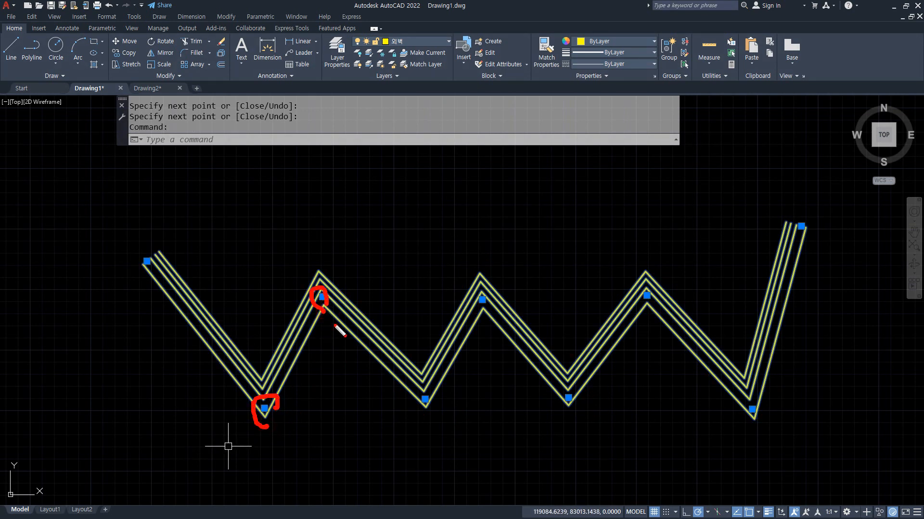
{"action": "left_click_drag", "start_coordinate": [426, 407], "coordinate": [438, 418]}
{"action": "left_click_drag", "start_coordinate": [503, 318], "coordinate": [501, 317]}
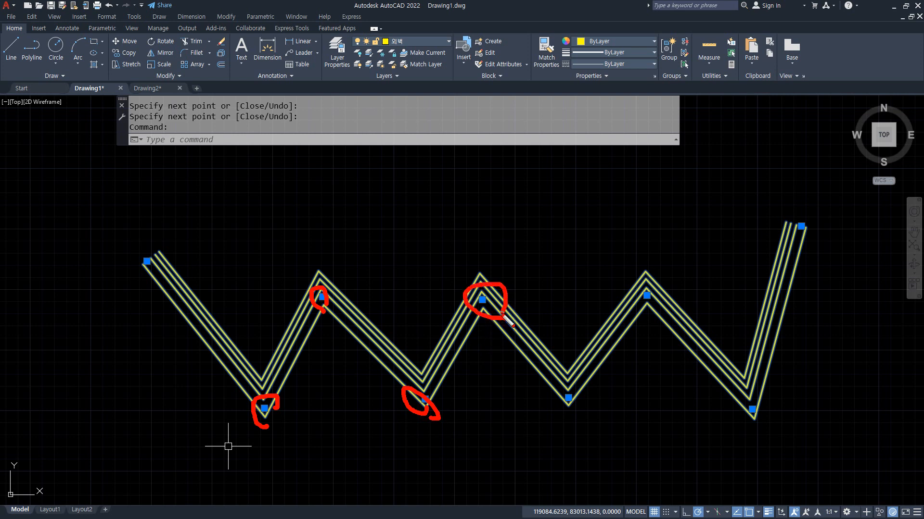
{"action": "mouse_move", "coordinate": [591, 403]}
{"action": "left_mouse_down"}
{"action": "mouse_move", "coordinate": [568, 414]}
{"action": "mouse_move", "coordinate": [543, 390]}
{"action": "left_mouse_up"}
{"action": "key", "text": "Escape"}
{"action": "key", "text": "Escape"}
- Remove all seven intermediate vertices of the zigzag multiline with the Delete Vertex multiline edit tool
{"action": "type", "text": "m"}
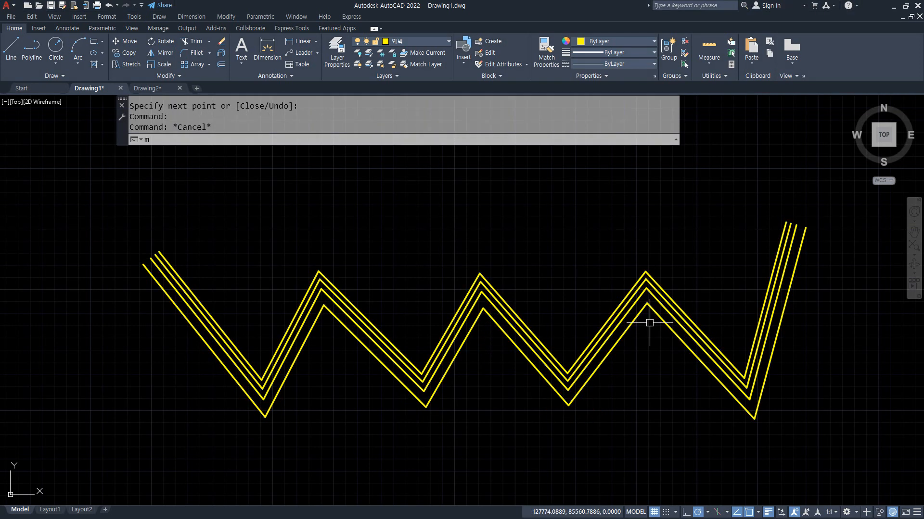
{"action": "type", "text": "ledit"}
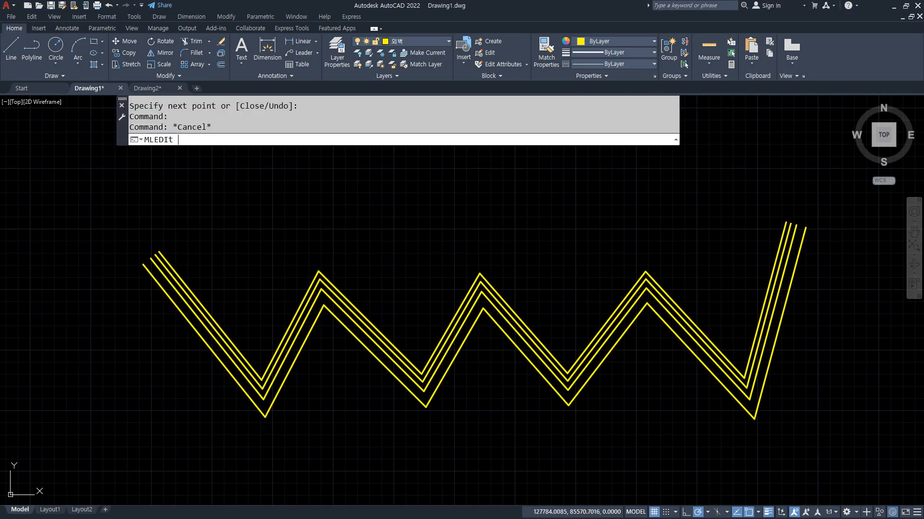
{"action": "key", "text": "Return"}
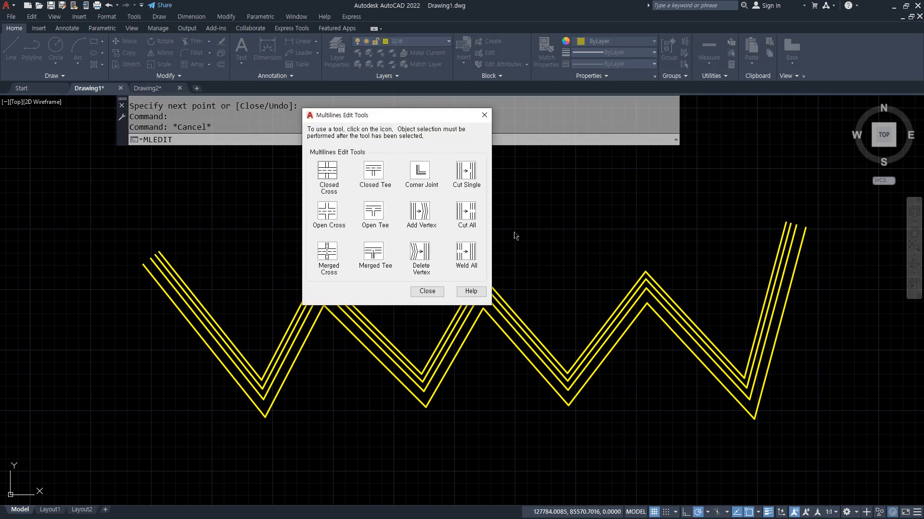
{"action": "left_click", "coordinate": [422, 252]}
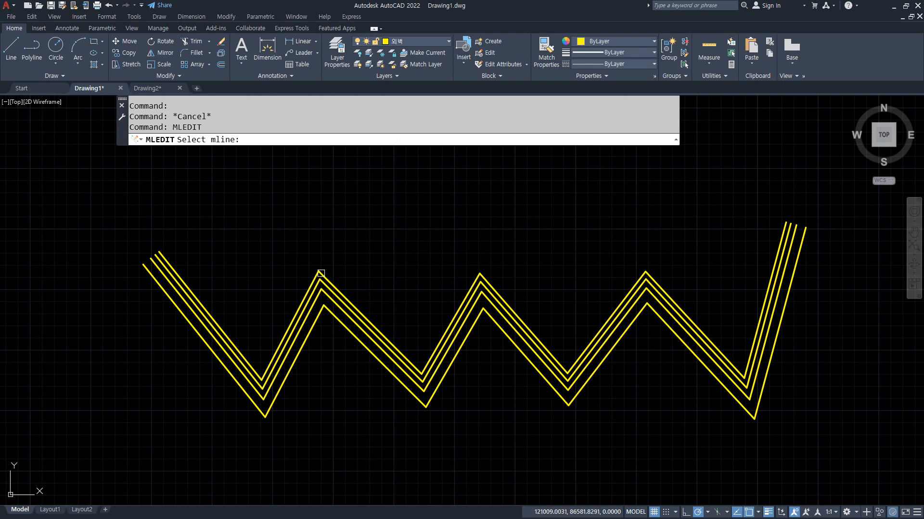
{"action": "left_click", "coordinate": [319, 271]}
{"action": "left_click", "coordinate": [266, 414]}
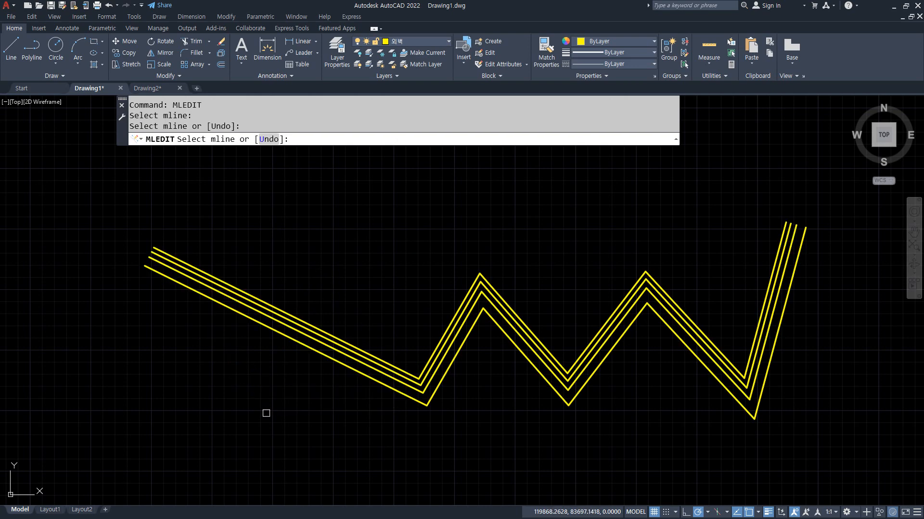
{"action": "left_click", "coordinate": [418, 394]}
{"action": "left_click", "coordinate": [481, 291]}
{"action": "left_click", "coordinate": [567, 387]}
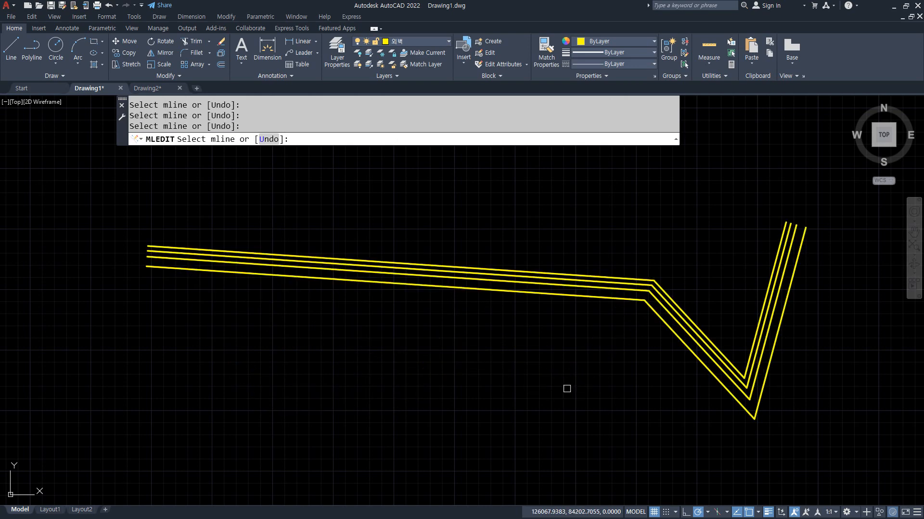
{"action": "left_click", "coordinate": [677, 346]}
{"action": "left_click", "coordinate": [743, 397]}
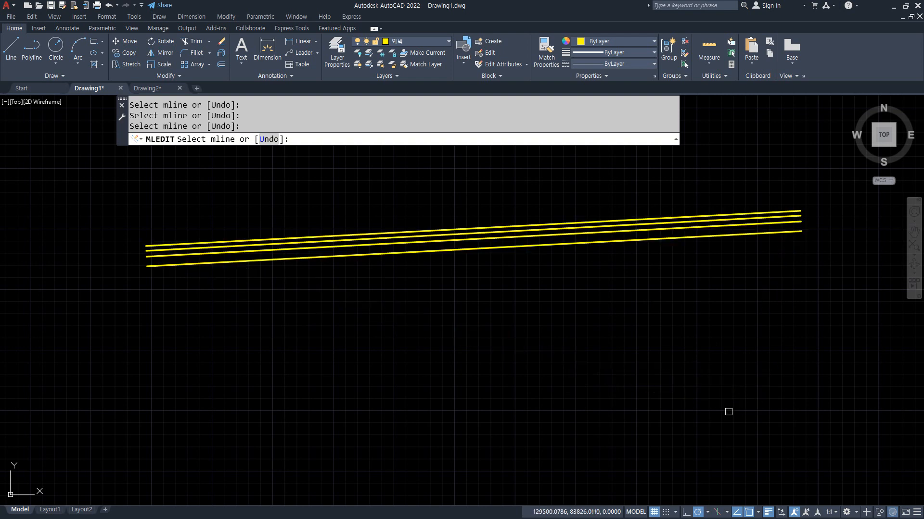
{"action": "key", "text": "Return"}
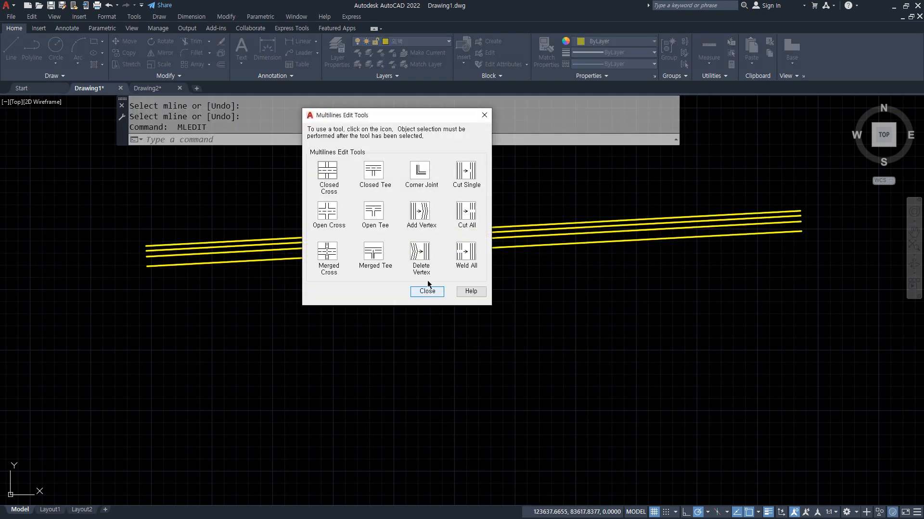
- Select the straightened multiline to check which vertex grips it has, and clear the selection
{"action": "left_click", "coordinate": [420, 212]}
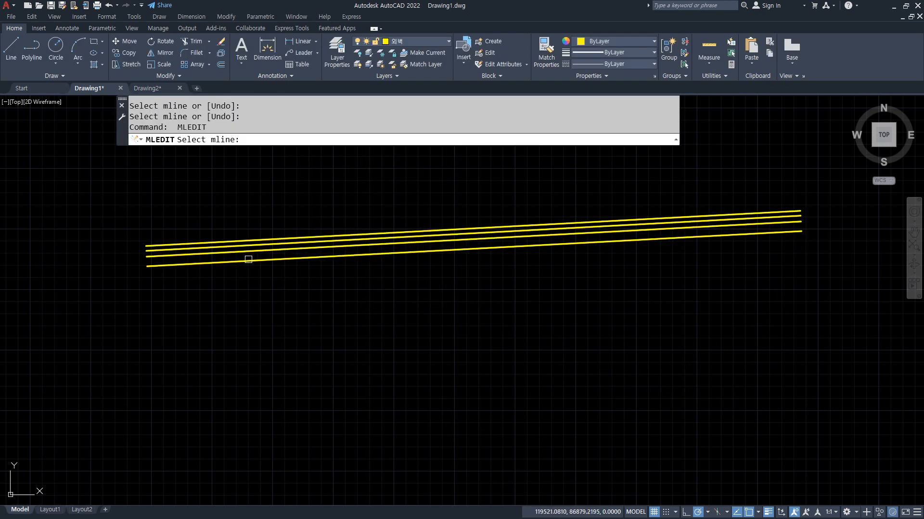
{"action": "key", "text": "Escape"}
{"action": "left_click", "coordinate": [390, 196]}
{"action": "left_click", "coordinate": [193, 373]}
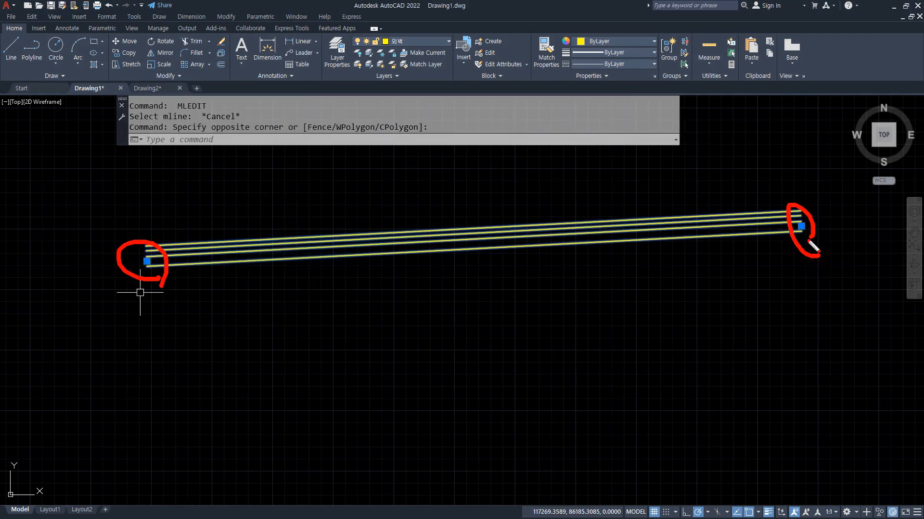
{"action": "key", "text": "Escape"}
- Use the Add Vertex multiline edit tool to insert six vertices along the straightened sample multiline
{"action": "key", "text": "Return"}
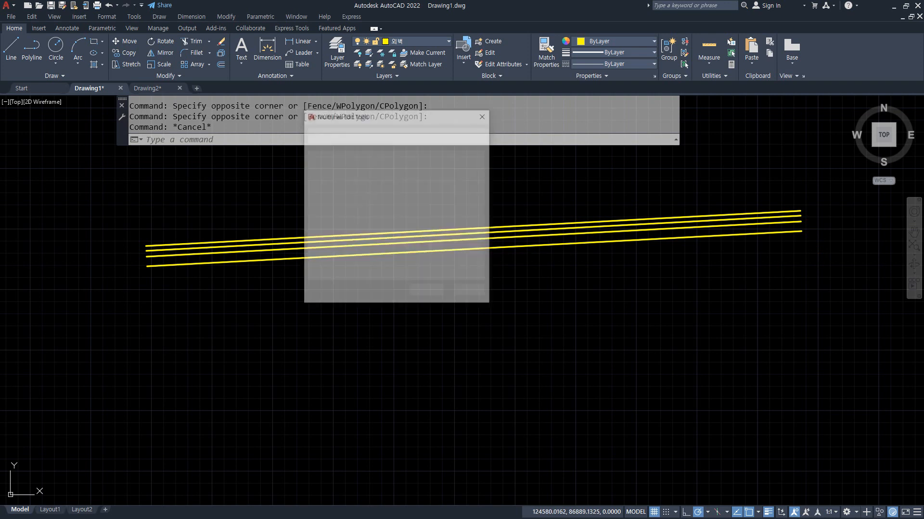
{"action": "left_click", "coordinate": [425, 215]}
{"action": "left_click", "coordinate": [226, 258]}
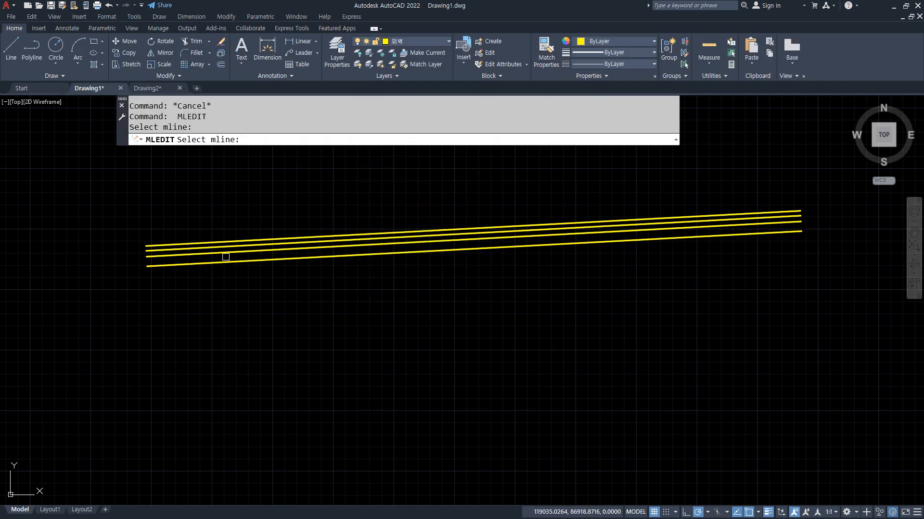
{"action": "left_click", "coordinate": [342, 245]}
{"action": "left_click", "coordinate": [342, 246]}
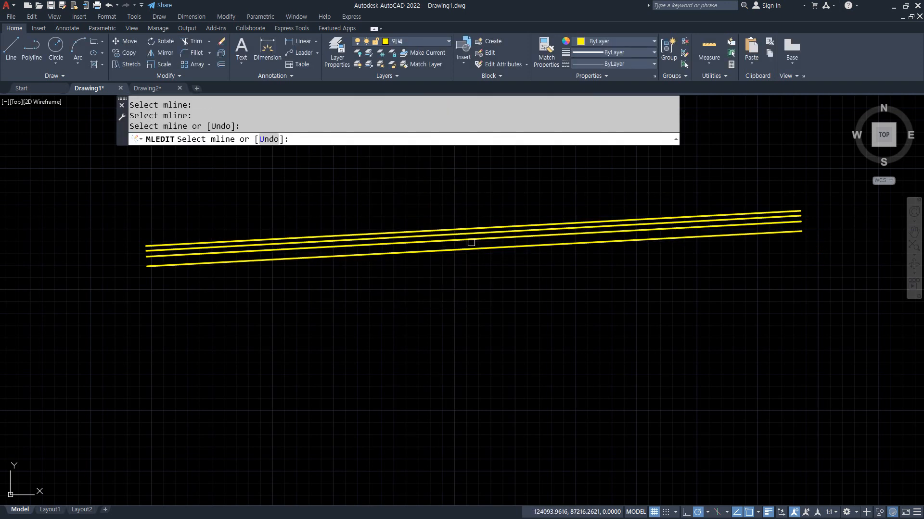
{"action": "left_click", "coordinate": [572, 226]}
{"action": "key", "text": "space"}
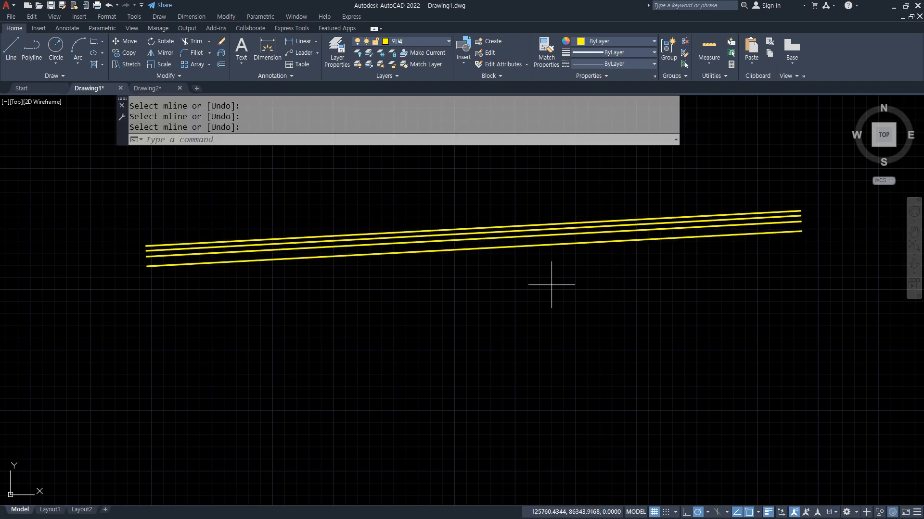
- Stretch the first, third and fifth added vertices and the right endpoint of the multiline downward to form a new zigzag
{"action": "left_click", "coordinate": [552, 285]}
{"action": "left_click", "coordinate": [488, 214]}
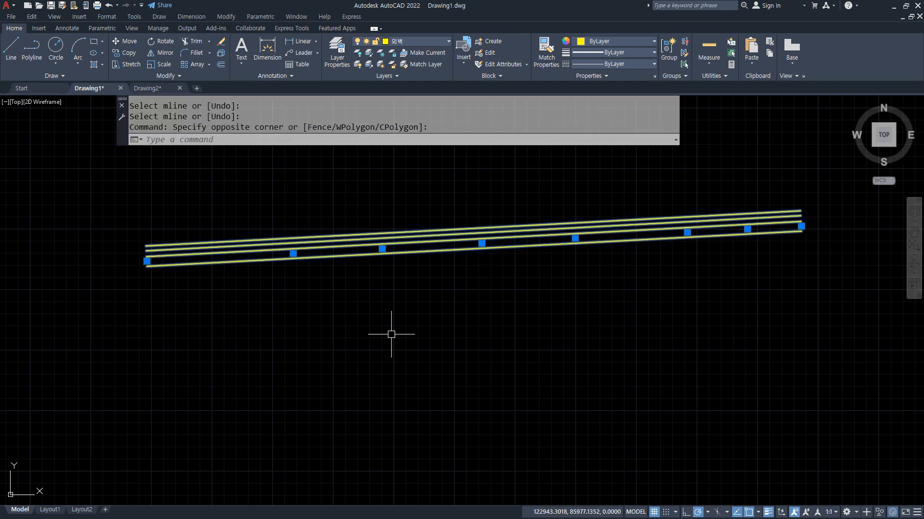
{"action": "left_click", "coordinate": [293, 254]}
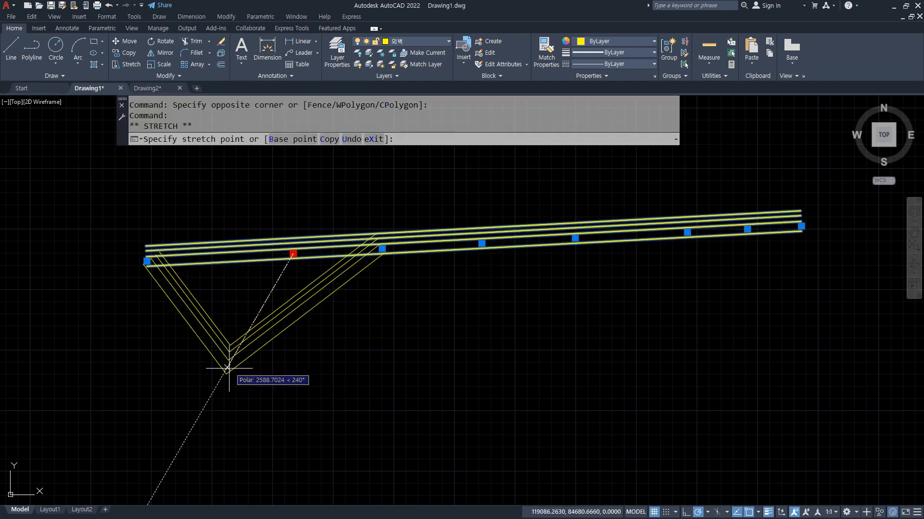
{"action": "left_click", "coordinate": [227, 368]}
{"action": "left_click", "coordinate": [482, 244]}
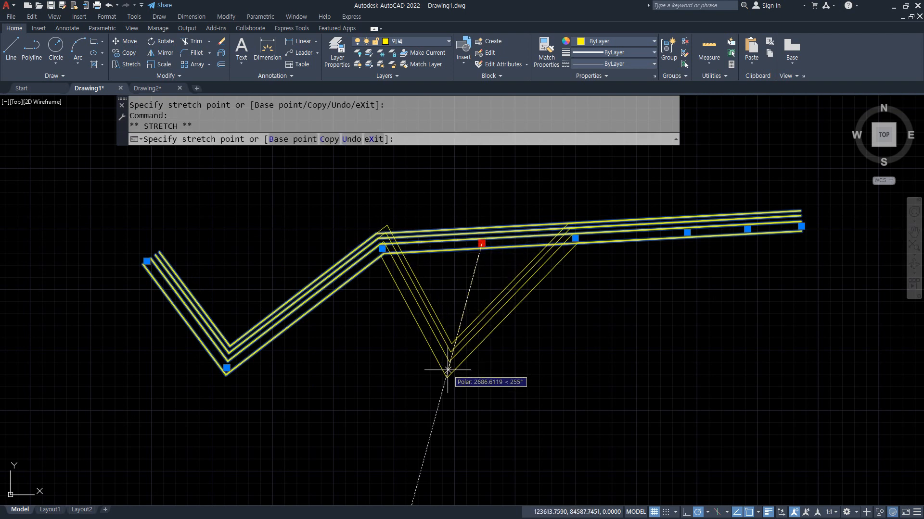
{"action": "left_click", "coordinate": [448, 370]}
{"action": "left_click", "coordinate": [687, 233]}
{"action": "left_click", "coordinate": [676, 357]}
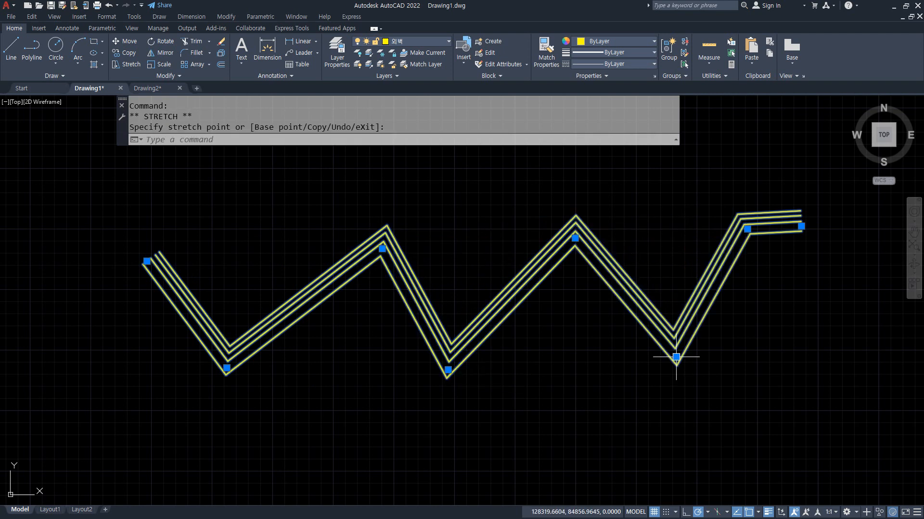
{"action": "left_click", "coordinate": [801, 226]}
{"action": "left_click", "coordinate": [834, 345]}
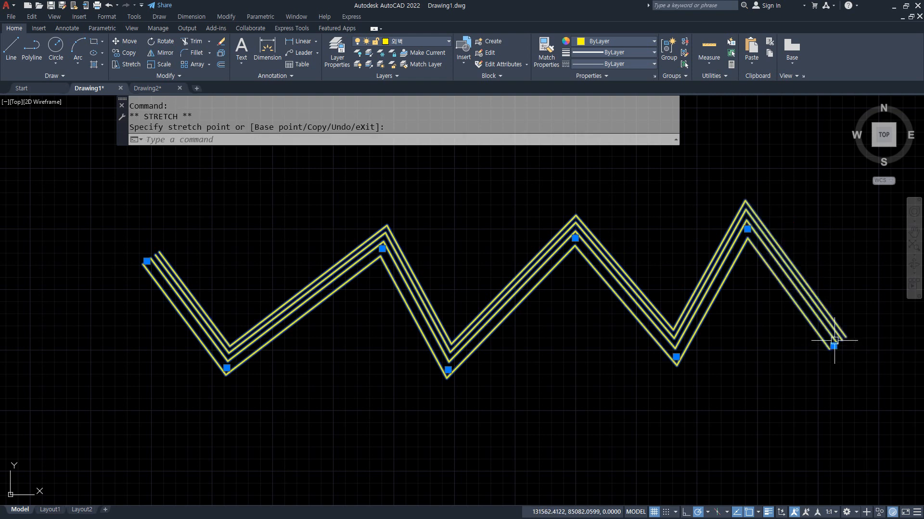
{"action": "key", "text": "Escape"}
- Return to the floor plan and use Merged Tee to join the upper-left vertical inner wall to the upper outer wall
{"action": "type", "text": "z"}
{"action": "key", "text": "Return"}
{"action": "type", "text": "a"}
{"action": "key", "text": "Return"}
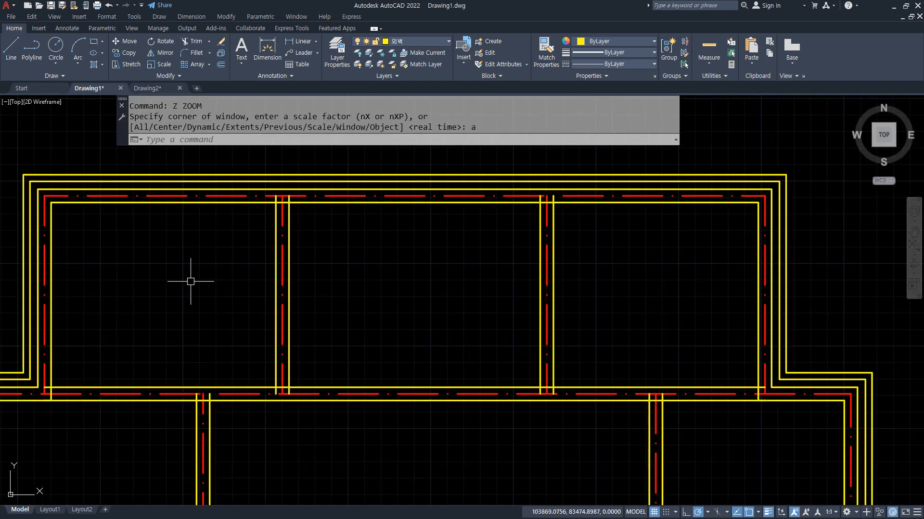
{"action": "type", "text": "mledit"}
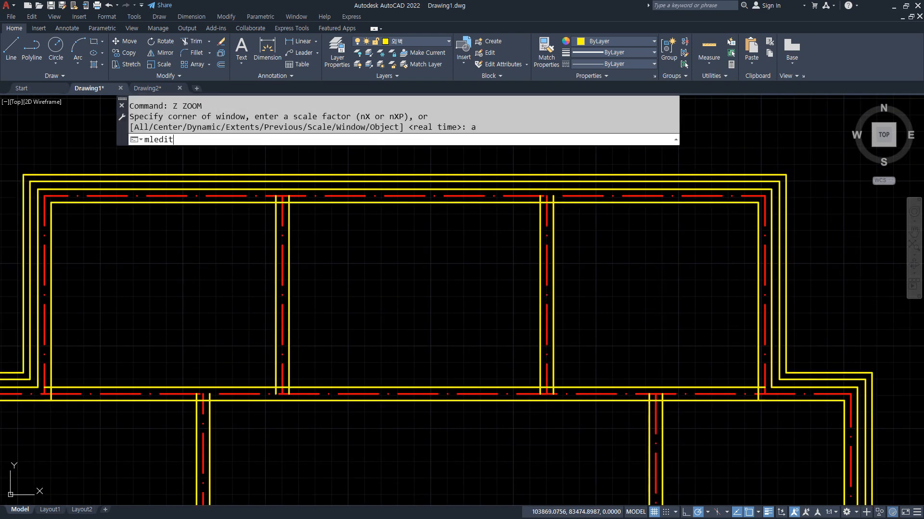
{"action": "key", "text": "Return"}
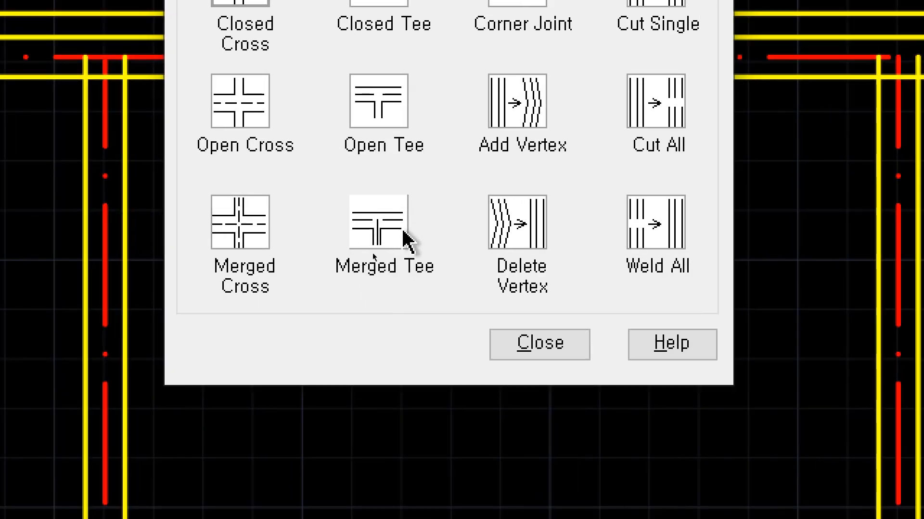
{"action": "left_click", "coordinate": [380, 212]}
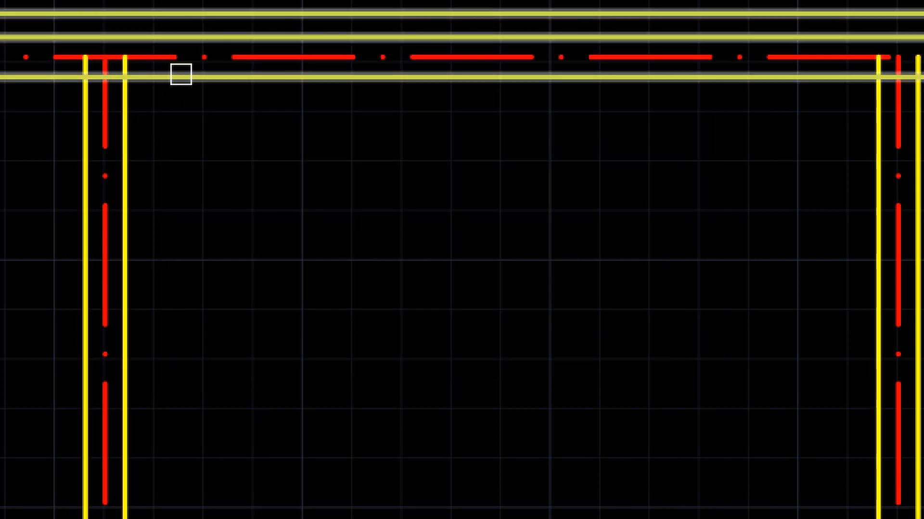
{"action": "left_click", "coordinate": [180, 74]}
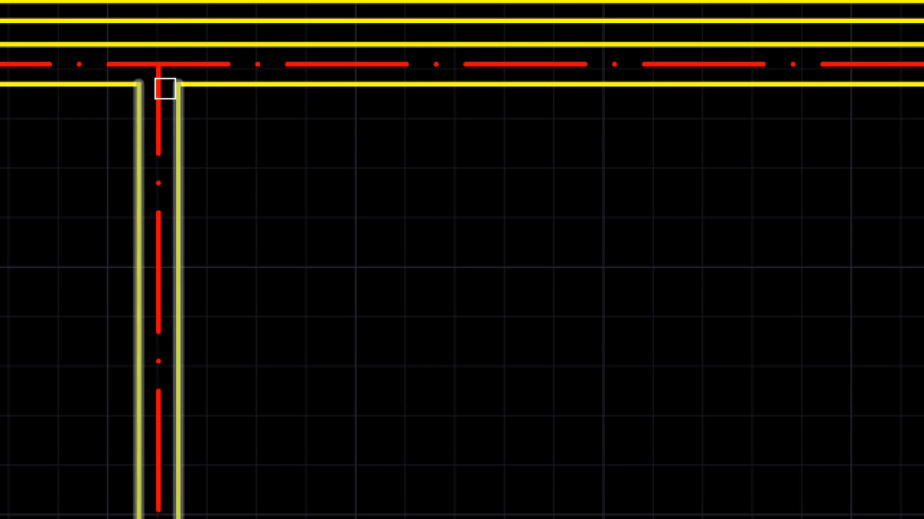
- Apply Merged Tee to join the upper-right vertical inner wall to the upper outer wall
{"action": "scroll", "coordinate": [432, 141], "scroll_direction": "down", "scroll_amount": 2}
{"action": "mouse_move", "coordinate": [582, 155]}
{"action": "middle_mouse_down"}
{"action": "mouse_move", "coordinate": [295, 186]}
{"action": "mouse_move", "coordinate": [347, 361]}
{"action": "middle_mouse_up"}
{"action": "scroll", "coordinate": [340, 187], "scroll_direction": "up", "scroll_amount": 8}
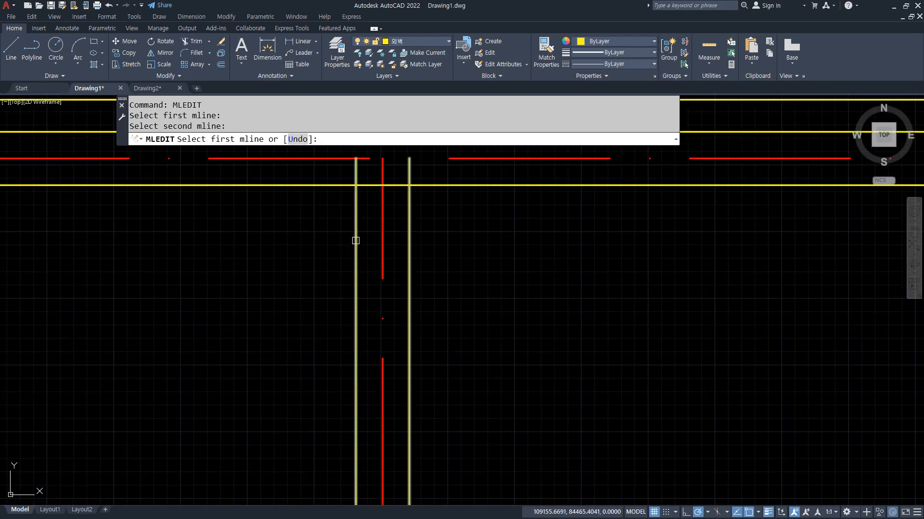
{"action": "left_click", "coordinate": [355, 240]}
{"action": "left_click", "coordinate": [327, 185]}
{"action": "scroll", "coordinate": [310, 218], "scroll_direction": "down", "scroll_amount": 5}
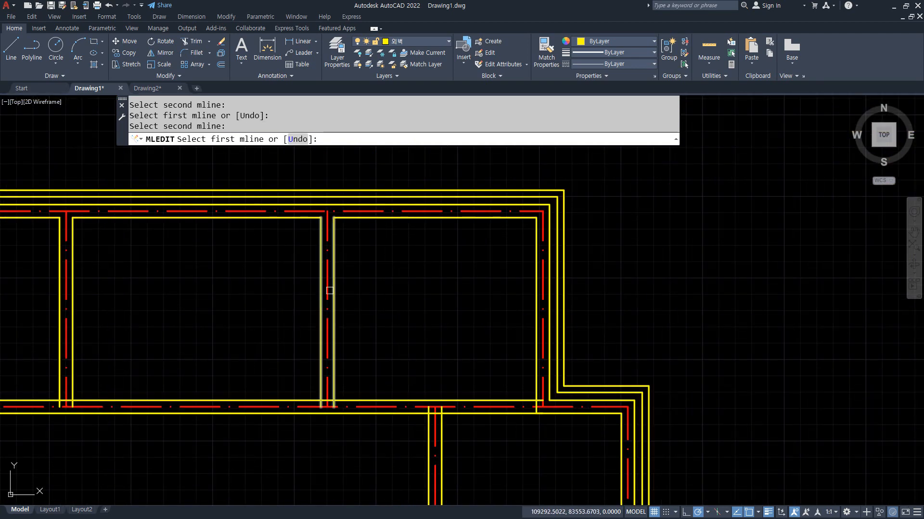
- Merge the lower ends of the two upper vertical inner walls into the long horizontal inner wall with Merged Tee
{"action": "scroll", "coordinate": [365, 284], "scroll_direction": "up", "scroll_amount": 6}
{"action": "left_click", "coordinate": [368, 293]}
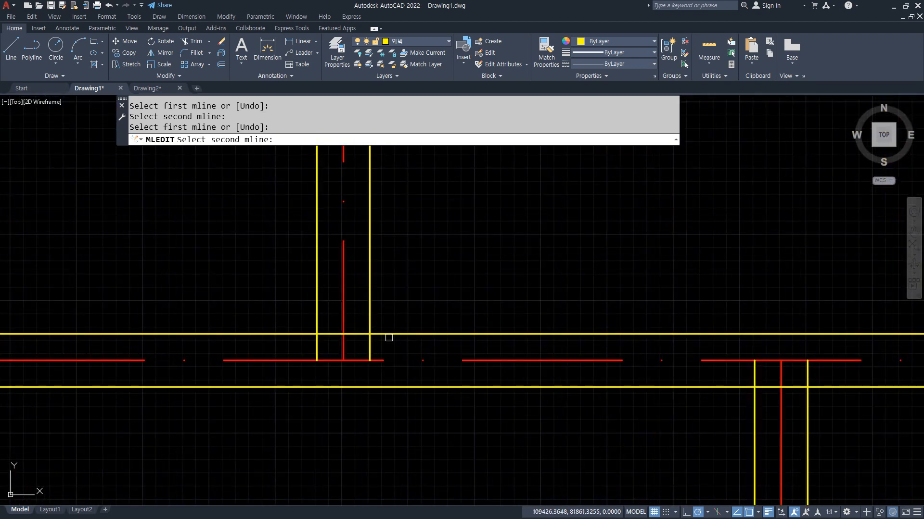
{"action": "left_click", "coordinate": [389, 334]}
{"action": "scroll", "coordinate": [264, 267], "scroll_direction": "down", "scroll_amount": 5}
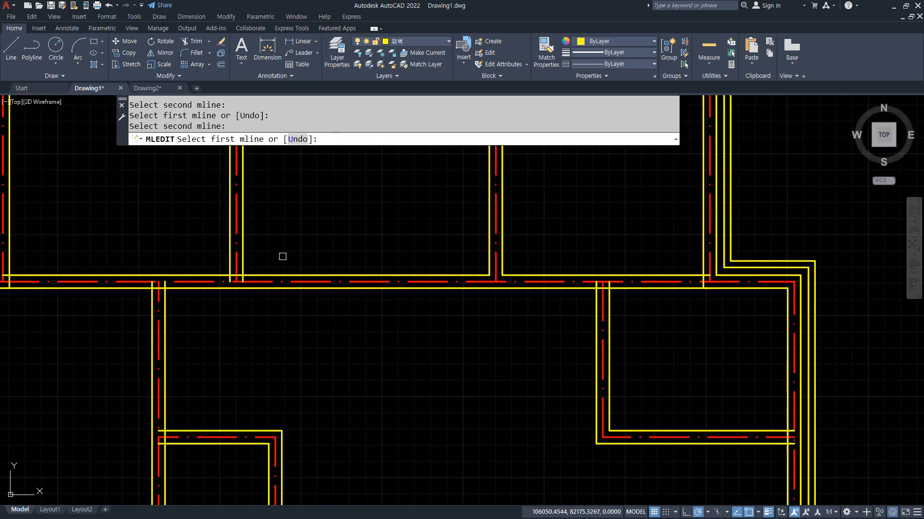
{"action": "left_click", "coordinate": [237, 265]}
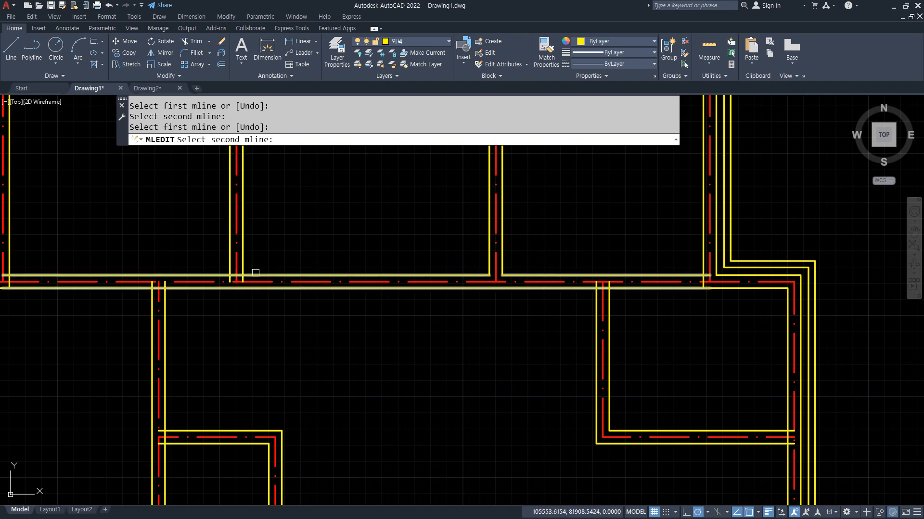
{"action": "left_click", "coordinate": [210, 291]}
- Merge the tops of the left vertical inner wall and the right room's L-shaped wall into the long horizontal inner wall
{"action": "scroll", "coordinate": [182, 315], "scroll_direction": "up", "scroll_amount": 4}
{"action": "left_click", "coordinate": [115, 277]}
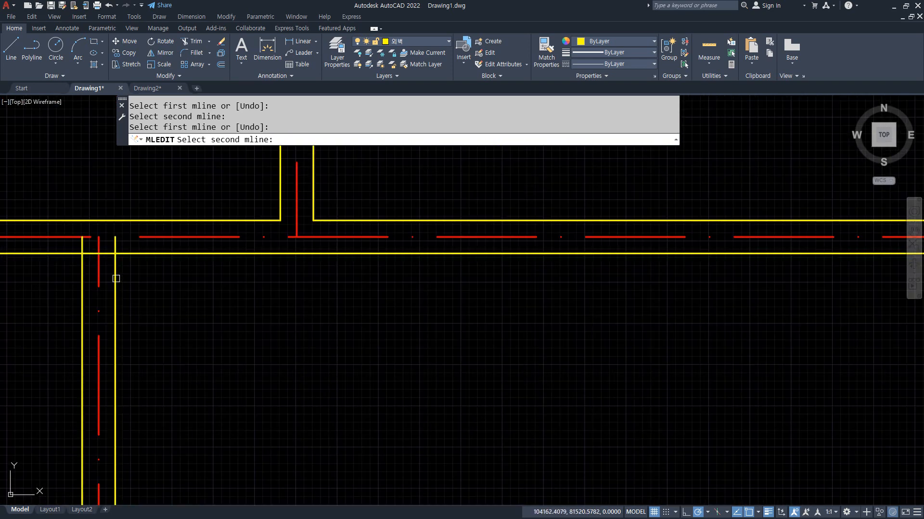
{"action": "left_click", "coordinate": [131, 254]}
{"action": "scroll", "coordinate": [474, 312], "scroll_direction": "down", "scroll_amount": 6}
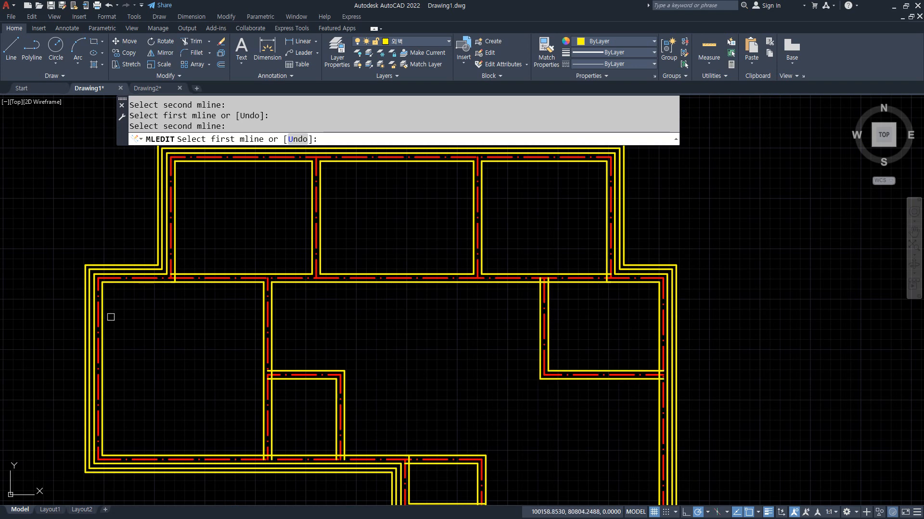
{"action": "middle_click_drag", "start_coordinate": [520, 301], "coordinate": [256, 293]}
{"action": "scroll", "coordinate": [256, 293], "scroll_direction": "up", "scroll_amount": 4}
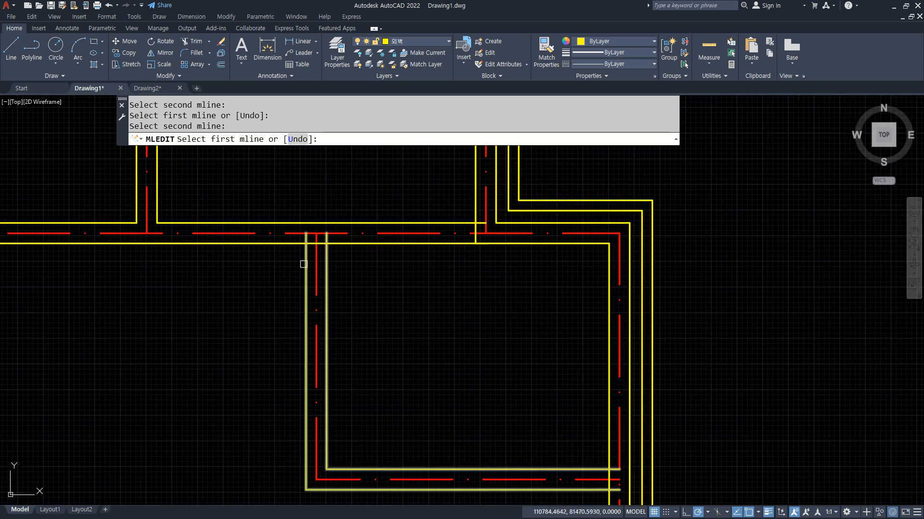
{"action": "left_click", "coordinate": [304, 261]}
{"action": "left_click", "coordinate": [302, 244]}
- Join the lower horizontal end of the right room's L-shaped inner wall to the right outer wall with Merged Tee
{"action": "middle_click_drag", "start_coordinate": [493, 364], "coordinate": [227, 248]}
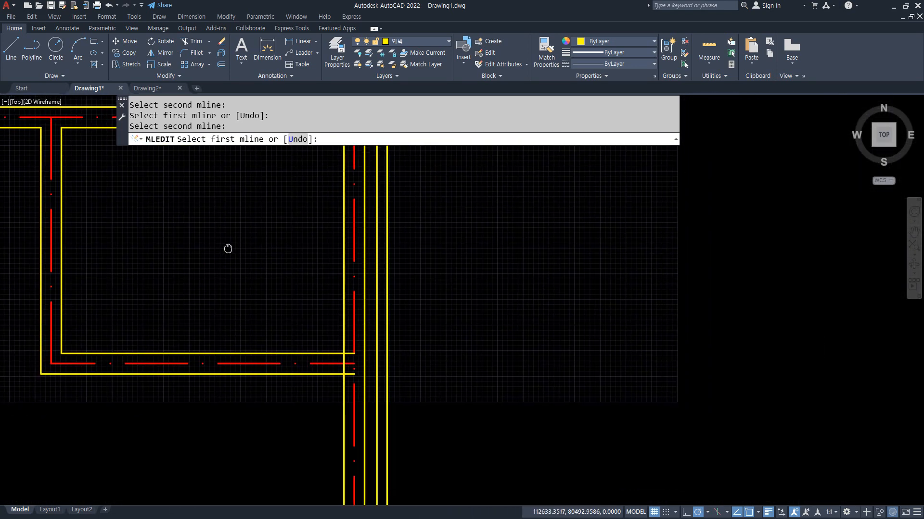
{"action": "left_click", "coordinate": [301, 353]}
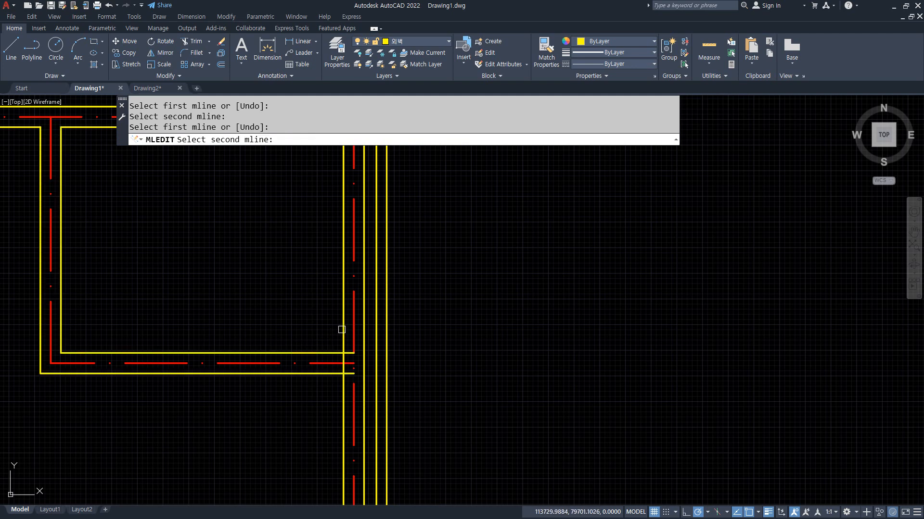
{"action": "left_click", "coordinate": [341, 329]}
{"action": "scroll", "coordinate": [241, 359], "scroll_direction": "down", "scroll_amount": 5}
- Merge the lower ends of both vertical walls of the small left room into the lower outer wall
{"action": "scroll", "coordinate": [322, 274], "scroll_direction": "up", "scroll_amount": 2}
{"action": "scroll", "coordinate": [267, 265], "scroll_direction": "up", "scroll_amount": 4}
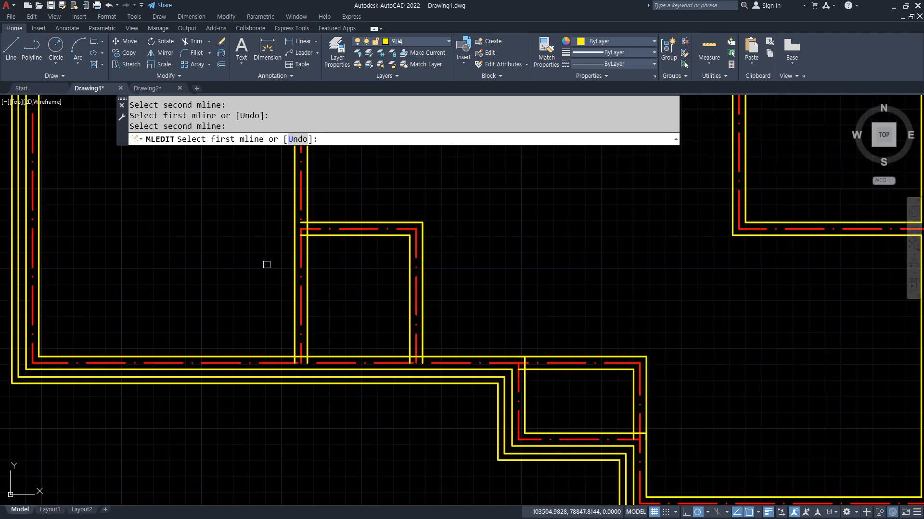
{"action": "scroll", "coordinate": [315, 329], "scroll_direction": "up", "scroll_amount": 6}
{"action": "left_click", "coordinate": [286, 411]}
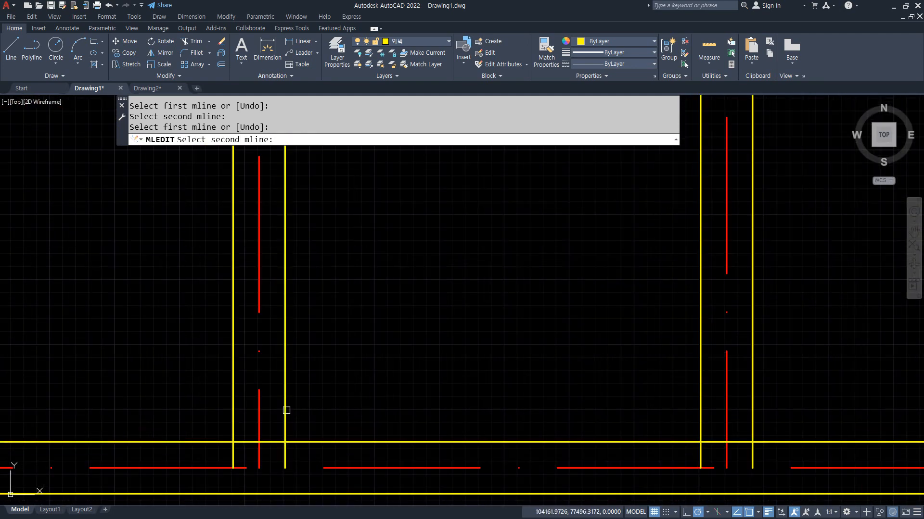
{"action": "left_click", "coordinate": [310, 442]}
{"action": "left_click", "coordinate": [700, 406]}
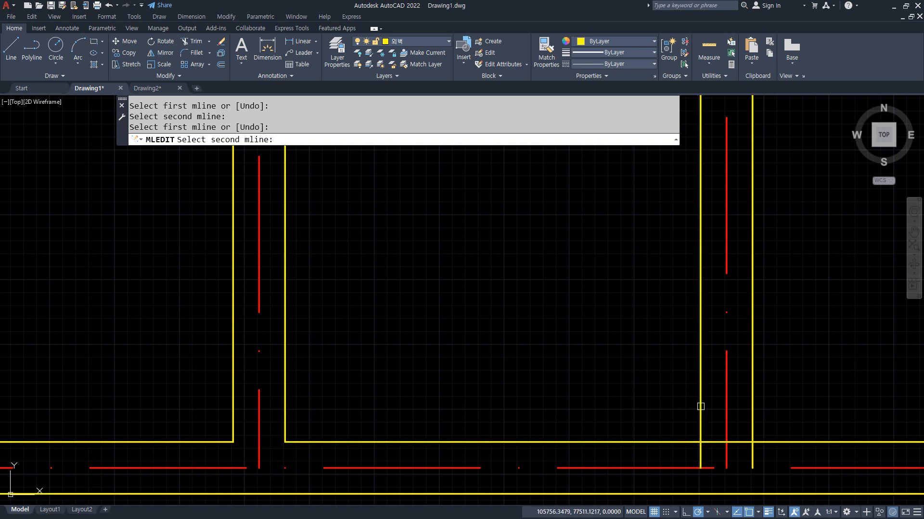
{"action": "left_click", "coordinate": [674, 441]}
{"action": "scroll", "coordinate": [464, 295], "scroll_direction": "down", "scroll_amount": 5}
- Join the small left room's upper wall to the adjacent long vertical inner wall with Merged Tee
{"action": "middle_click_drag", "start_coordinate": [464, 295], "coordinate": [407, 305]}
{"action": "scroll", "coordinate": [405, 252], "scroll_direction": "up", "scroll_amount": 2}
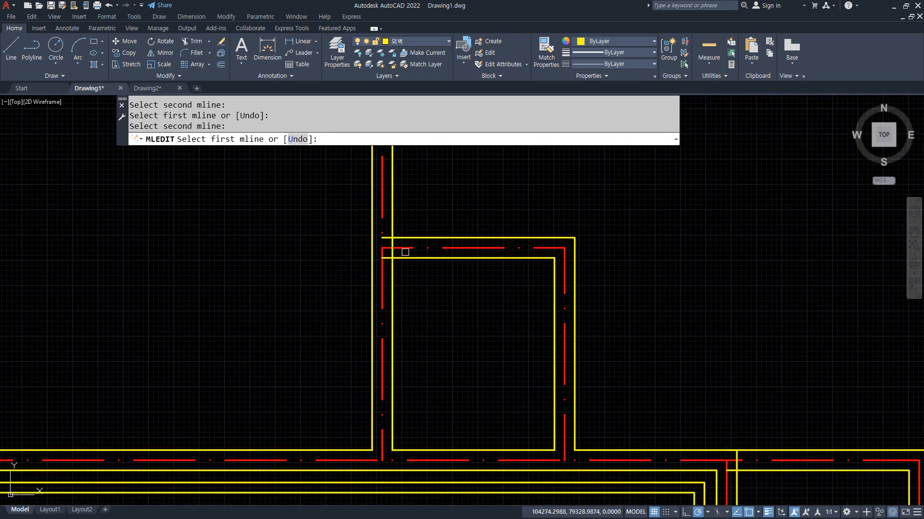
{"action": "left_click", "coordinate": [404, 261]}
{"action": "left_click", "coordinate": [392, 273]}
{"action": "middle_click_drag", "start_coordinate": [425, 180], "coordinate": [343, 340]}
- Examine the remaining uncleaned junctions where the inner walls meet the stepped corners of the outer wall
{"action": "scroll", "coordinate": [336, 233], "scroll_direction": "down", "scroll_amount": 4}
{"action": "middle_click_drag", "start_coordinate": [379, 312], "coordinate": [130, 204]}
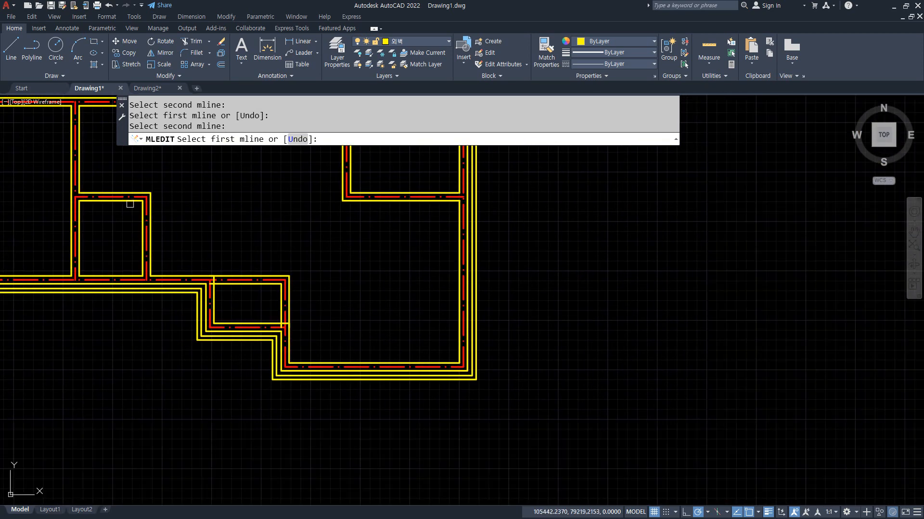
{"action": "middle_click_drag", "start_coordinate": [258, 210], "coordinate": [388, 274]}
{"action": "scroll", "coordinate": [124, 243], "scroll_direction": "up", "scroll_amount": 6}
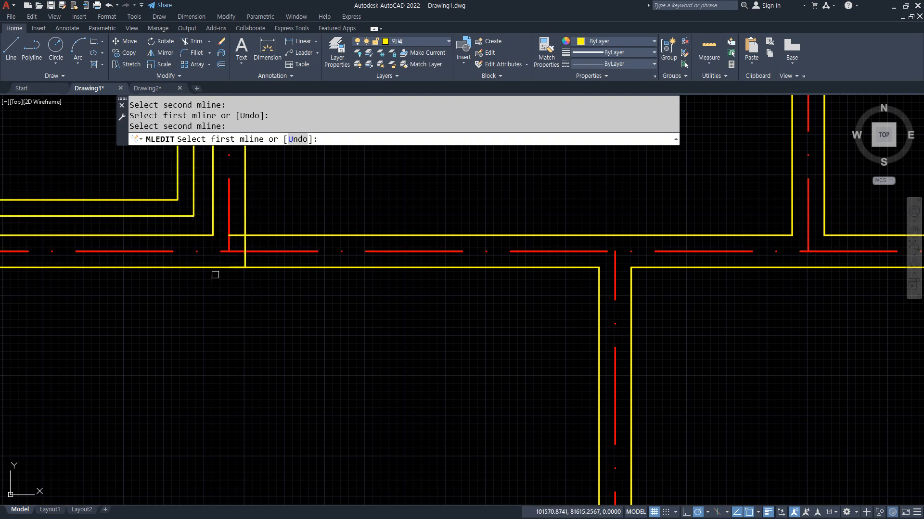
{"action": "scroll", "coordinate": [226, 262], "scroll_direction": "down", "scroll_amount": 5}
{"action": "scroll", "coordinate": [58, 285], "scroll_direction": "up", "scroll_amount": 5}
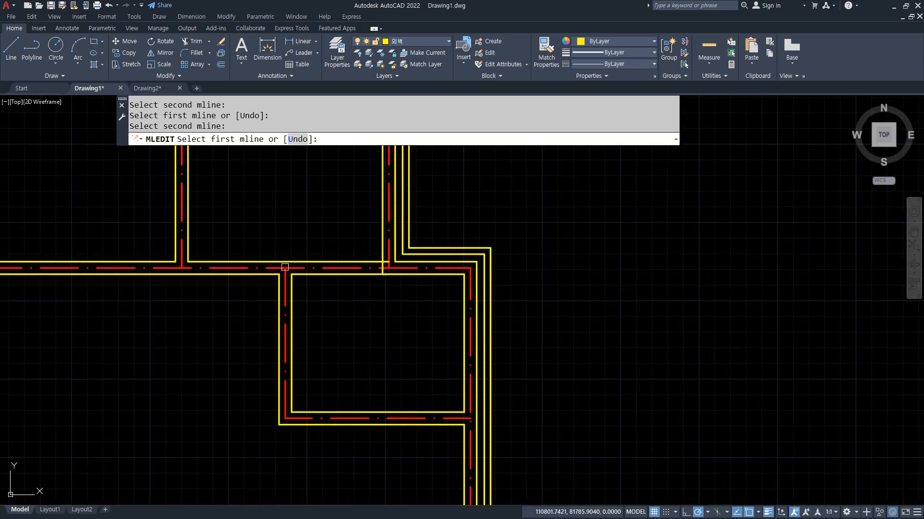
{"action": "scroll", "coordinate": [299, 267], "scroll_direction": "up", "scroll_amount": 2}
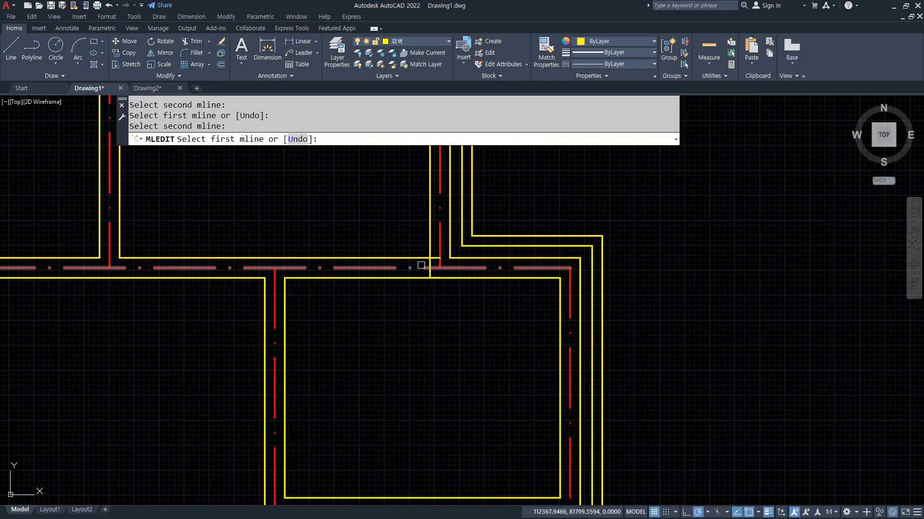
{"action": "scroll", "coordinate": [420, 265], "scroll_direction": "down", "scroll_amount": 5}
{"action": "scroll", "coordinate": [527, 265], "scroll_direction": "up", "scroll_amount": 6}
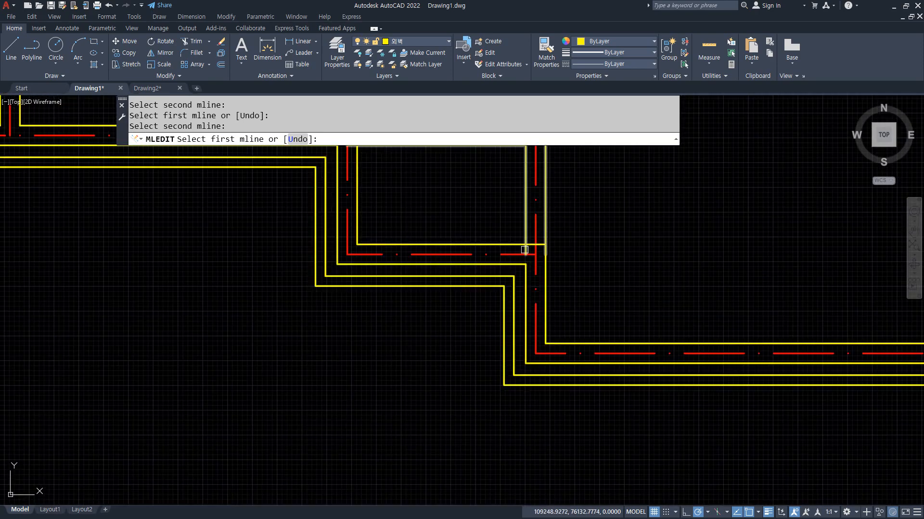
{"action": "middle_click_drag", "start_coordinate": [524, 250], "coordinate": [548, 367]}
{"action": "scroll", "coordinate": [412, 273], "scroll_direction": "down", "scroll_amount": 7}
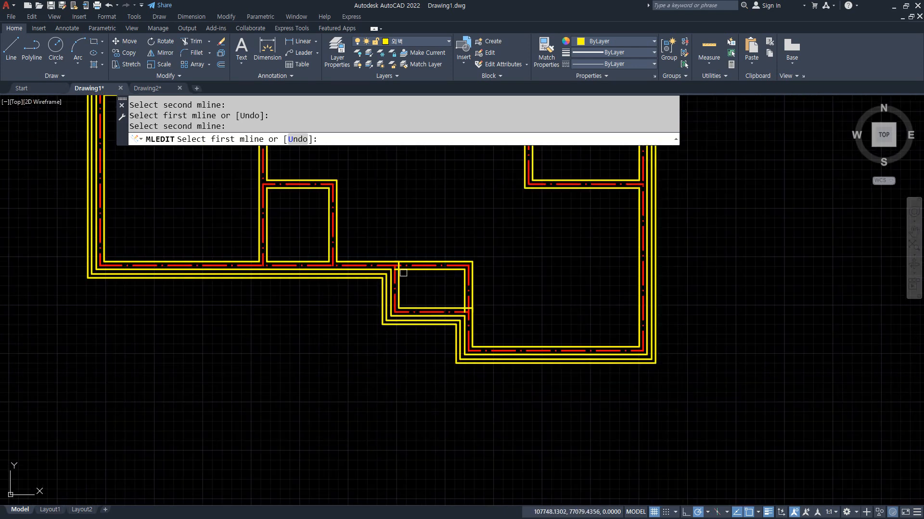
{"action": "middle_click_drag", "start_coordinate": [217, 245], "coordinate": [291, 345]}
{"action": "middle_click_drag", "start_coordinate": [339, 263], "coordinate": [231, 231]}
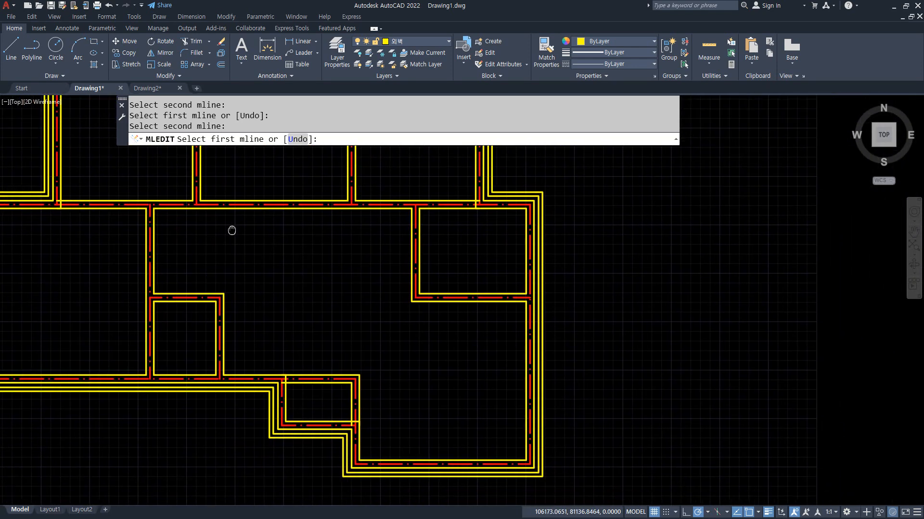
- Merge the left end of the long horizontal inner wall into the outer wall at its upper-left stepped corner
{"action": "middle_click_drag", "start_coordinate": [114, 224], "coordinate": [199, 248]}
{"action": "scroll", "coordinate": [195, 248], "scroll_direction": "up", "scroll_amount": 4}
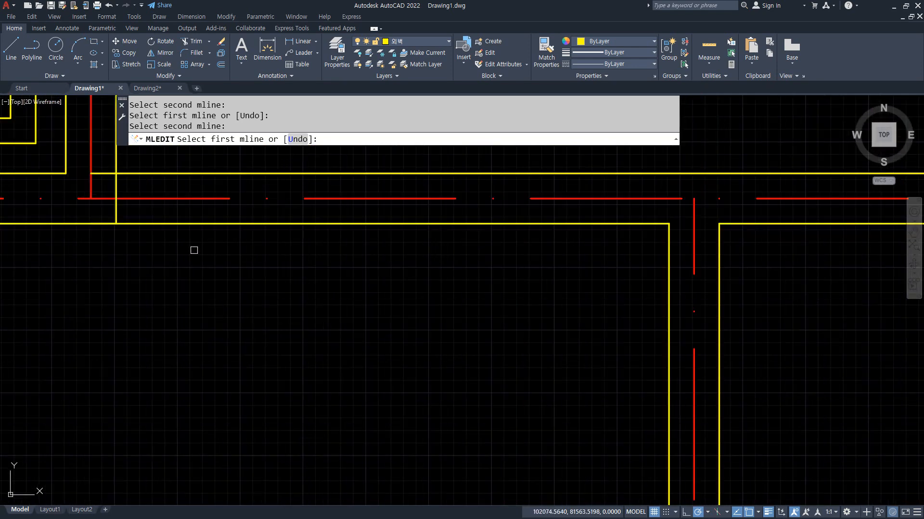
{"action": "scroll", "coordinate": [231, 310], "scroll_direction": "up", "scroll_amount": 3}
{"action": "left_click", "coordinate": [235, 282]}
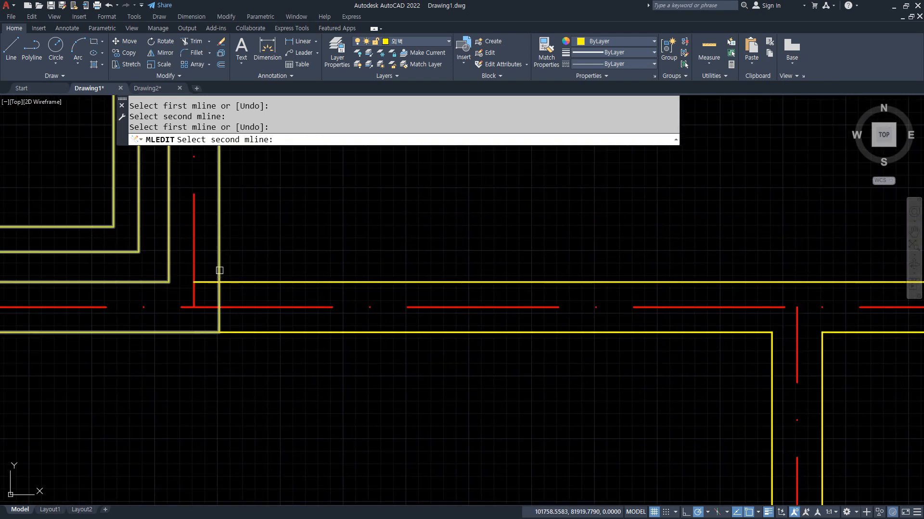
{"action": "left_click", "coordinate": [219, 271]}
- Merge the right end of the long horizontal inner wall into the outer wall at its upper-right stepped corner
{"action": "scroll", "coordinate": [252, 352], "scroll_direction": "down", "scroll_amount": 5}
{"action": "middle_click_drag", "start_coordinate": [533, 349], "coordinate": [0, 329]}
{"action": "scroll", "coordinate": [259, 327], "scroll_direction": "up", "scroll_amount": 4}
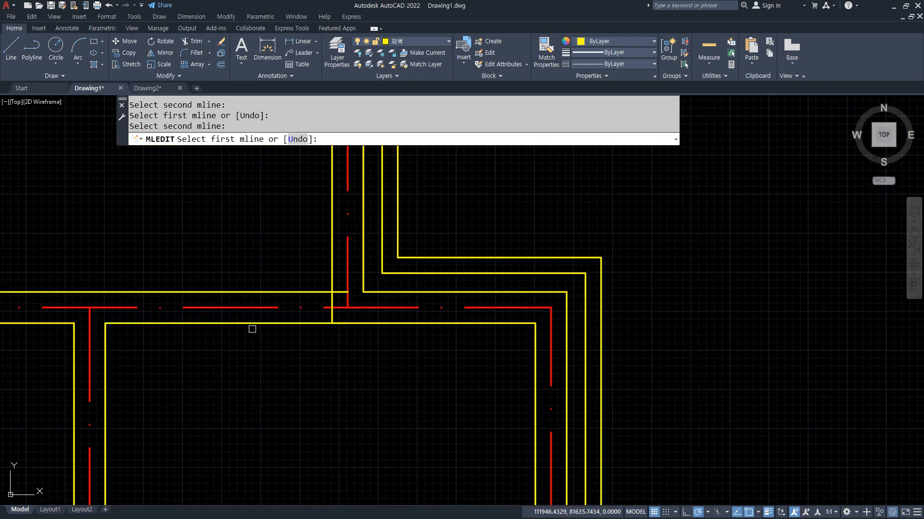
{"action": "left_click", "coordinate": [289, 292]}
{"action": "left_click", "coordinate": [329, 270]}
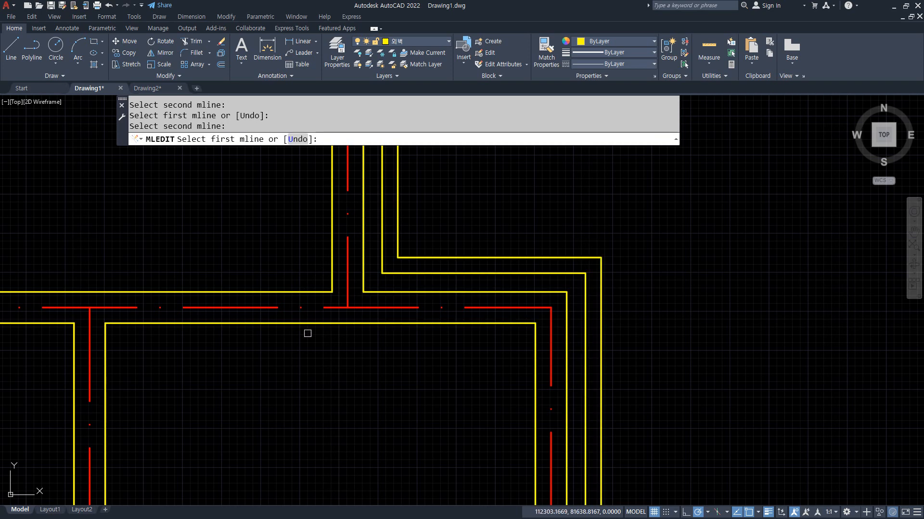
- Join the lower end of the small bottom room's right wall to the outer wall at the lower stepped corner
{"action": "scroll", "coordinate": [306, 349], "scroll_direction": "down", "scroll_amount": 4}
{"action": "scroll", "coordinate": [221, 324], "scroll_direction": "up", "scroll_amount": 5}
{"action": "middle_click_drag", "start_coordinate": [150, 309], "coordinate": [303, 355]}
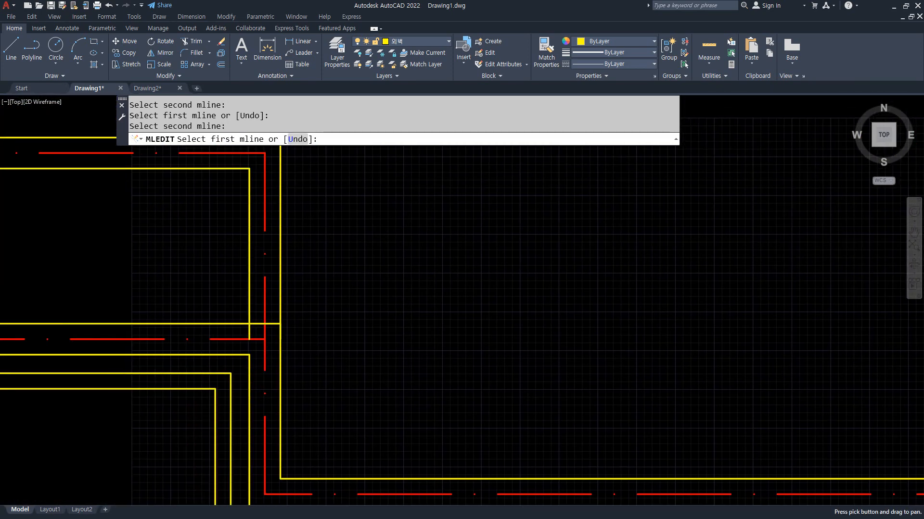
{"action": "left_click", "coordinate": [248, 303]}
{"action": "left_click", "coordinate": [220, 322]}
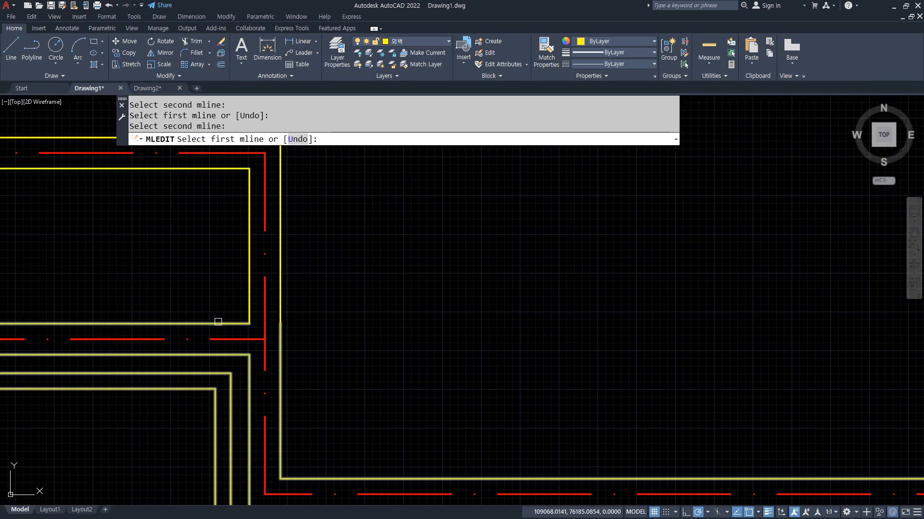
- Merge the left end of the small bottom room's upper wall into the stepped outer wall and end multiline editing
{"action": "scroll", "coordinate": [183, 308], "scroll_direction": "down", "scroll_amount": 4}
{"action": "scroll", "coordinate": [96, 272], "scroll_direction": "up", "scroll_amount": 4}
{"action": "middle_click_drag", "start_coordinate": [104, 264], "coordinate": [291, 315]}
{"action": "left_click", "coordinate": [315, 270]}
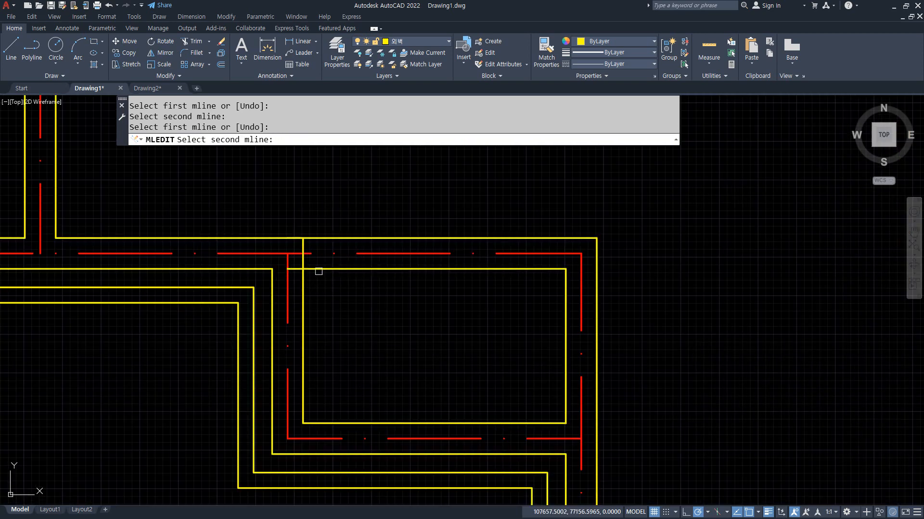
{"action": "left_click", "coordinate": [303, 288]}
{"action": "scroll", "coordinate": [243, 382], "scroll_direction": "down", "scroll_amount": 6}
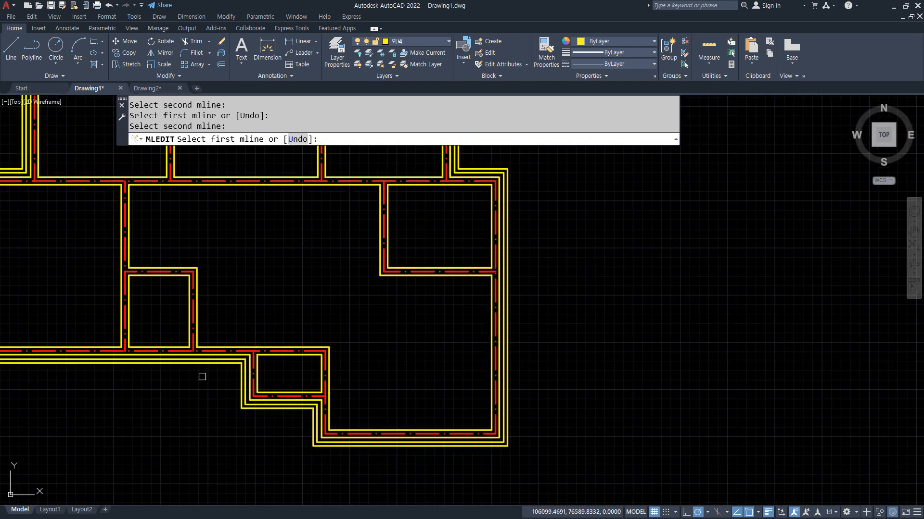
{"action": "middle_click_drag", "start_coordinate": [190, 370], "coordinate": [339, 424]}
{"action": "scroll", "coordinate": [292, 391], "scroll_direction": "down", "scroll_amount": 2}
{"action": "middle_click_drag", "start_coordinate": [295, 345], "coordinate": [389, 370]}
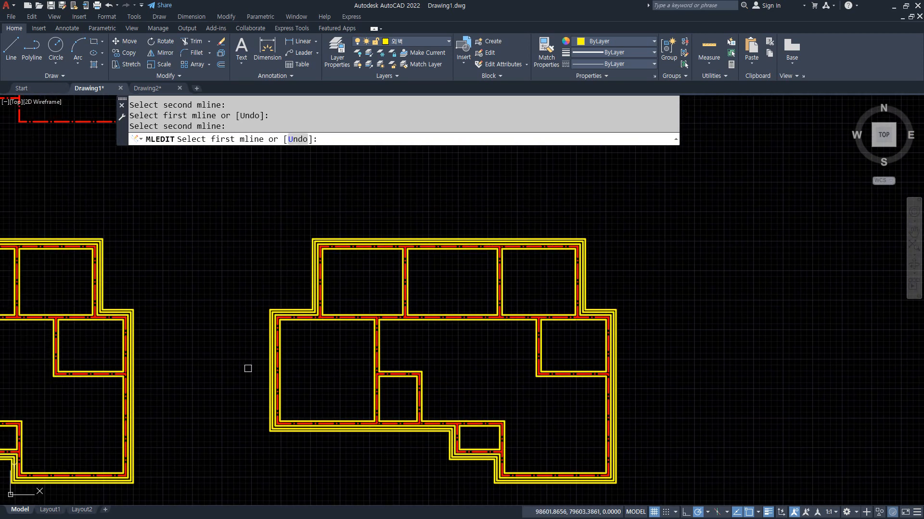
{"action": "key", "text": "Return"}
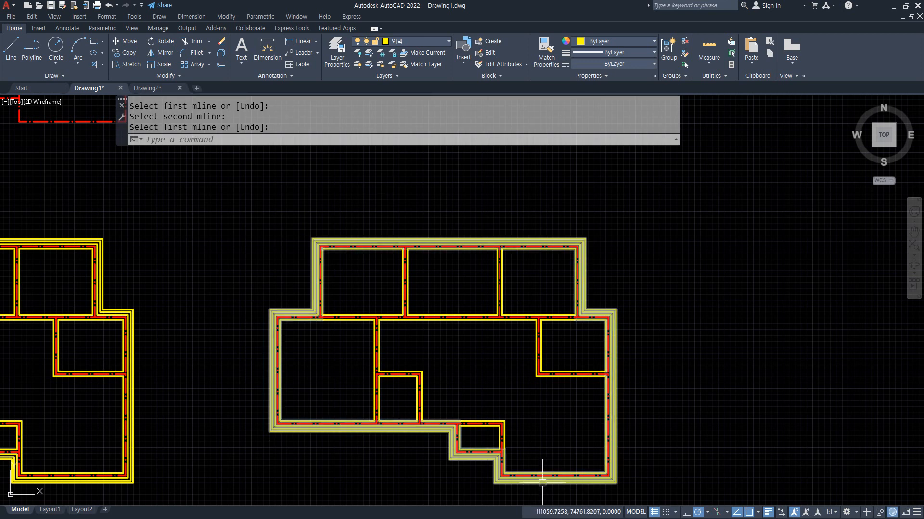